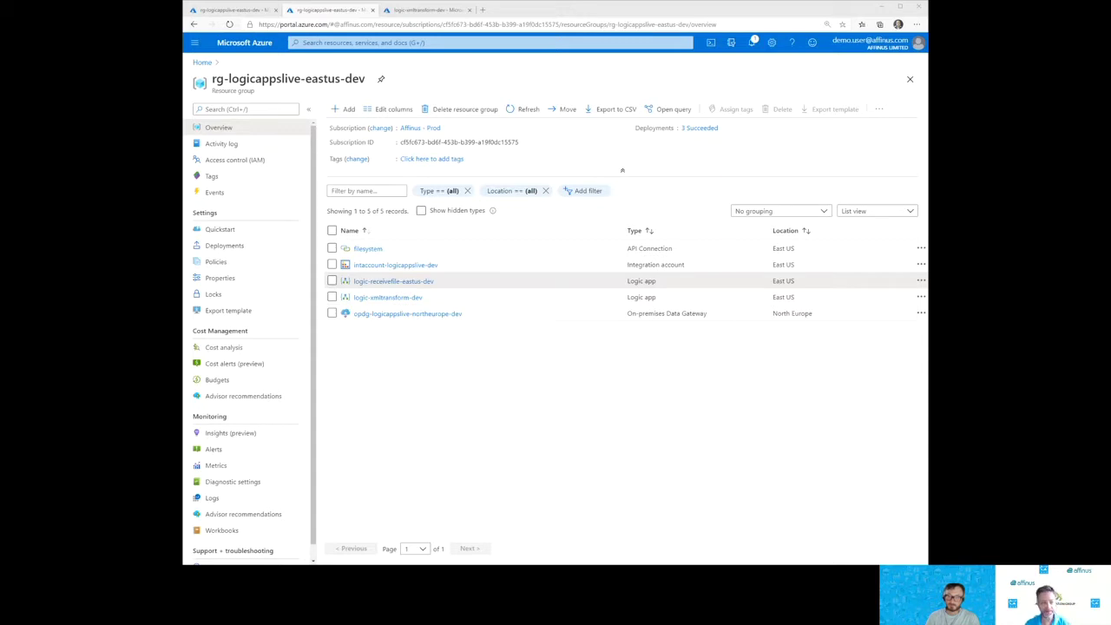
# Step: Open the filesystem API connection from the rg-logicappslive-eastus-dev resource group for editing
pyautogui.click(757, 12)
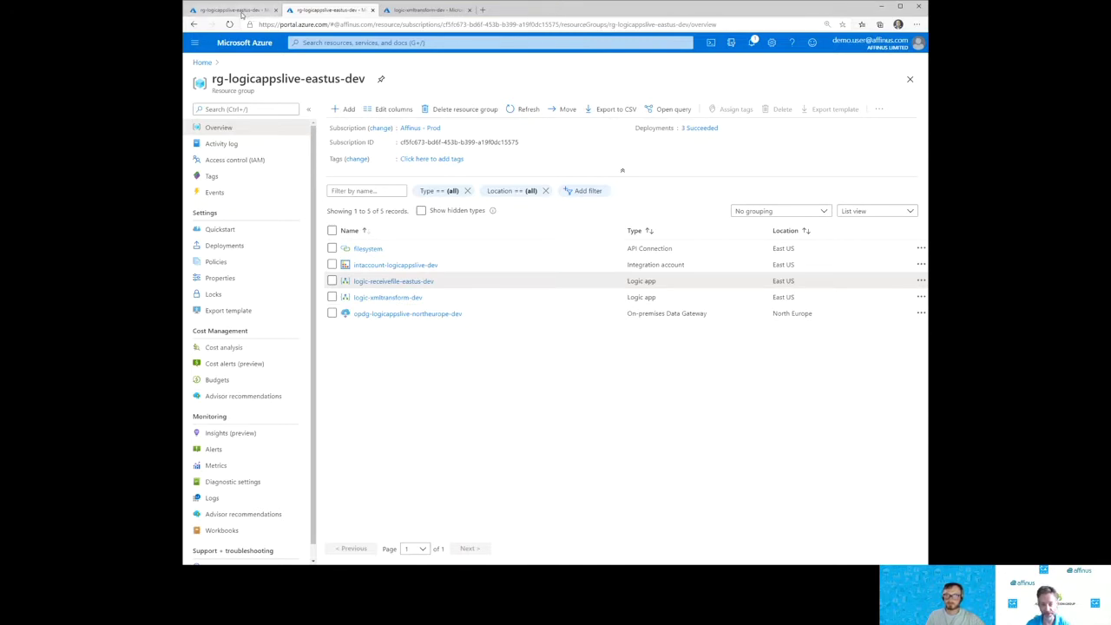
pyautogui.click(358, 250)
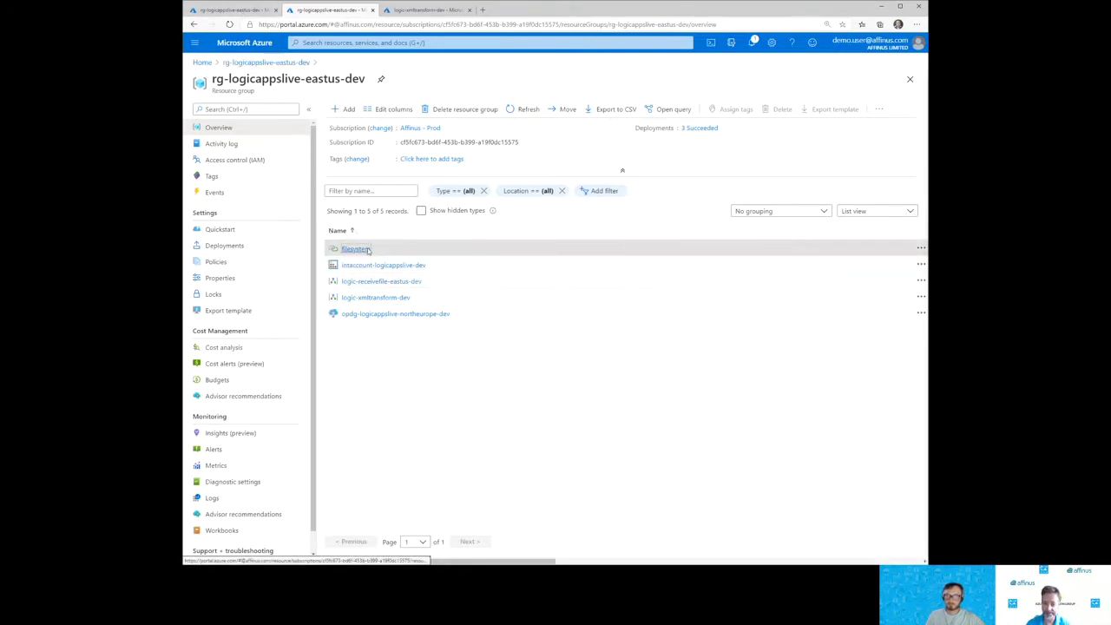
pyautogui.click(422, 9)
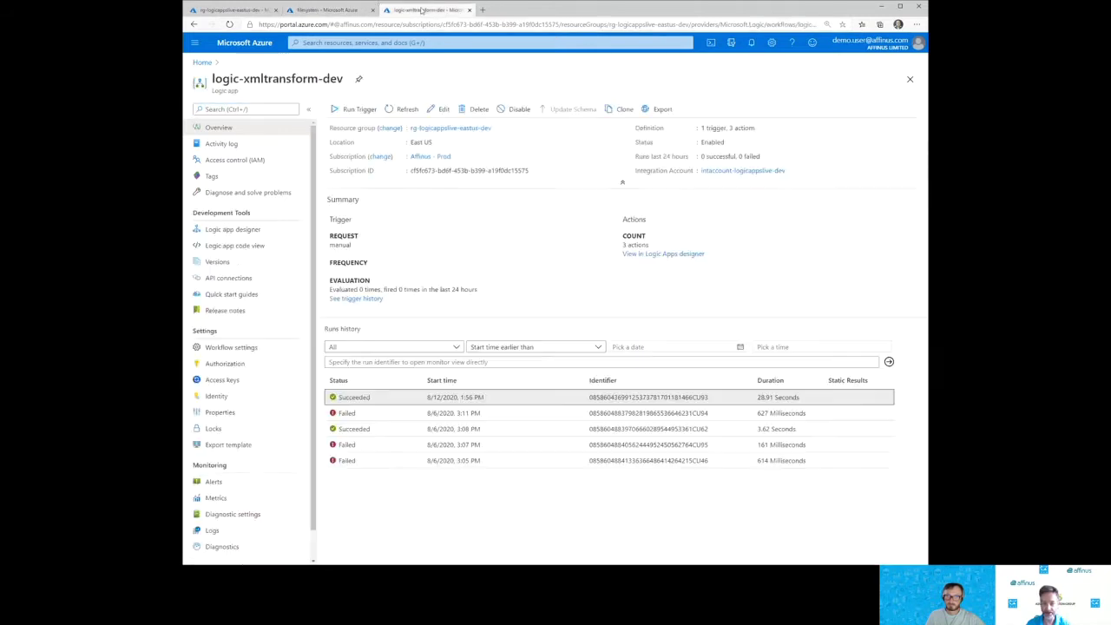
pyautogui.click(310, 10)
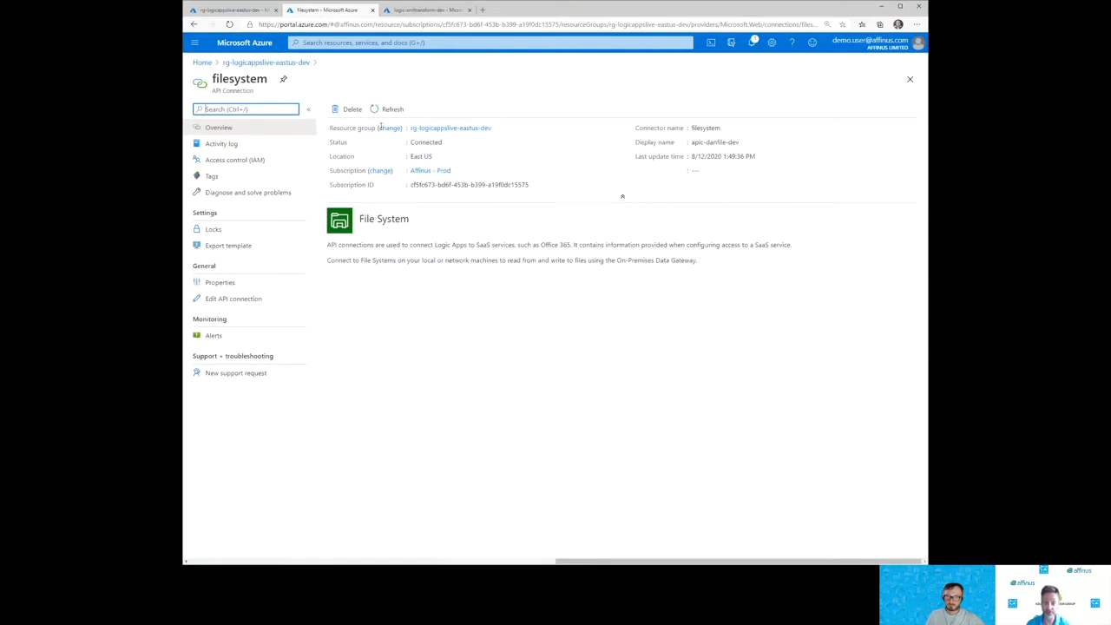
pyautogui.click(233, 299)
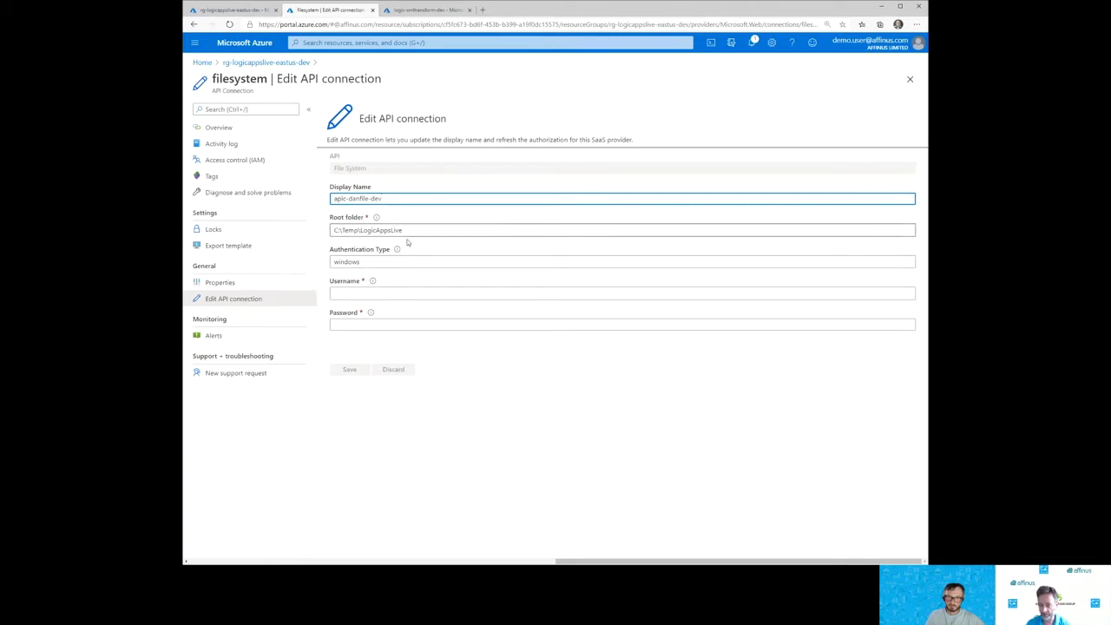
# Step: Enter the machine-qualified Windows username for the filesystem connection, with a single backslash between machine and account
pyautogui.click(381, 293)
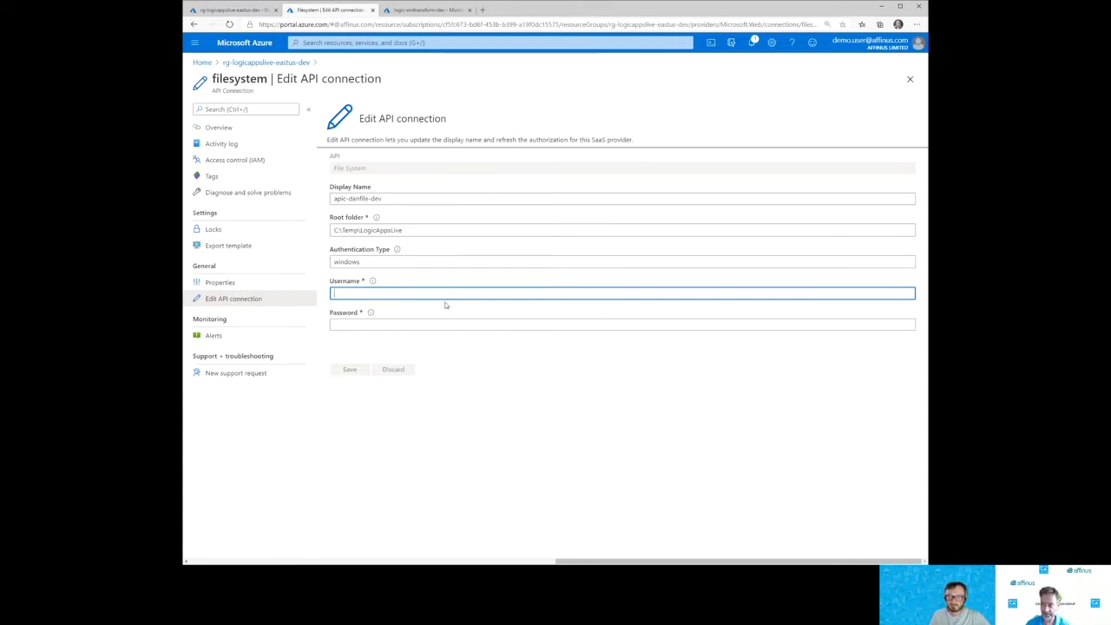
pyautogui.hotkey('alt', 'Tab')
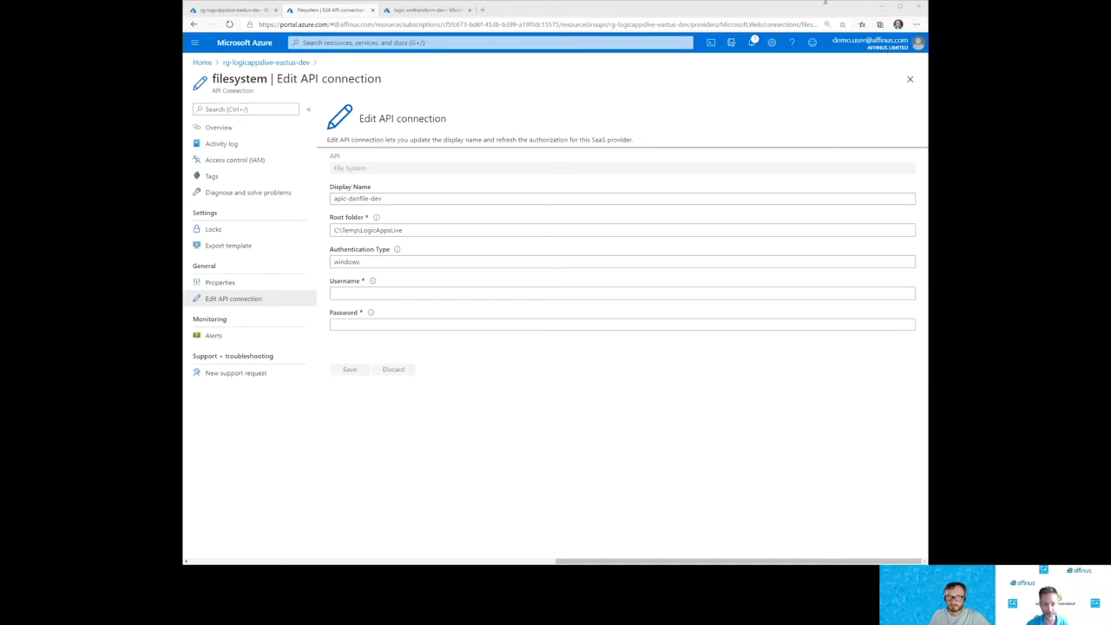
pyautogui.click(435, 294)
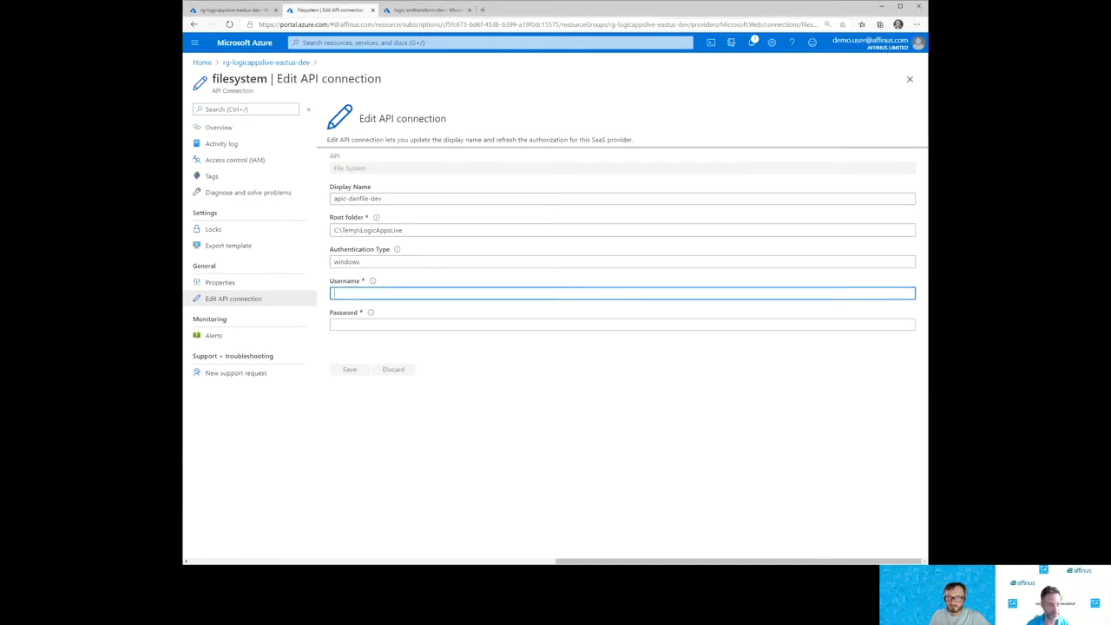
pyautogui.hotkey('alt', 'Tab')
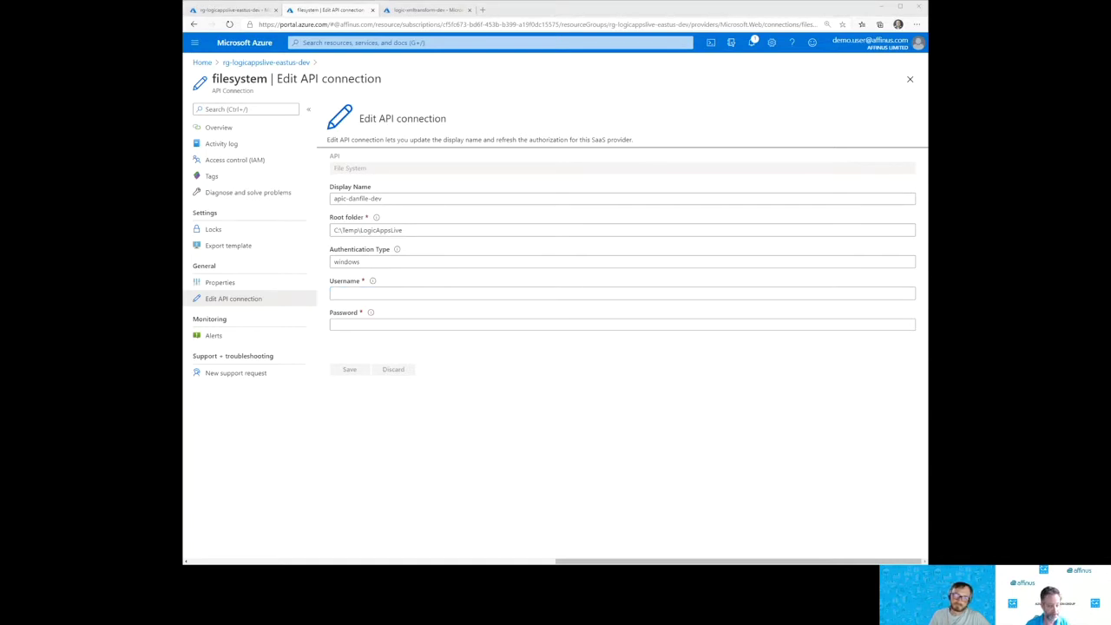
pyautogui.hotkey('alt', 'Tab')
pyautogui.write('DESKTOP-8R74RQR\\test.user')
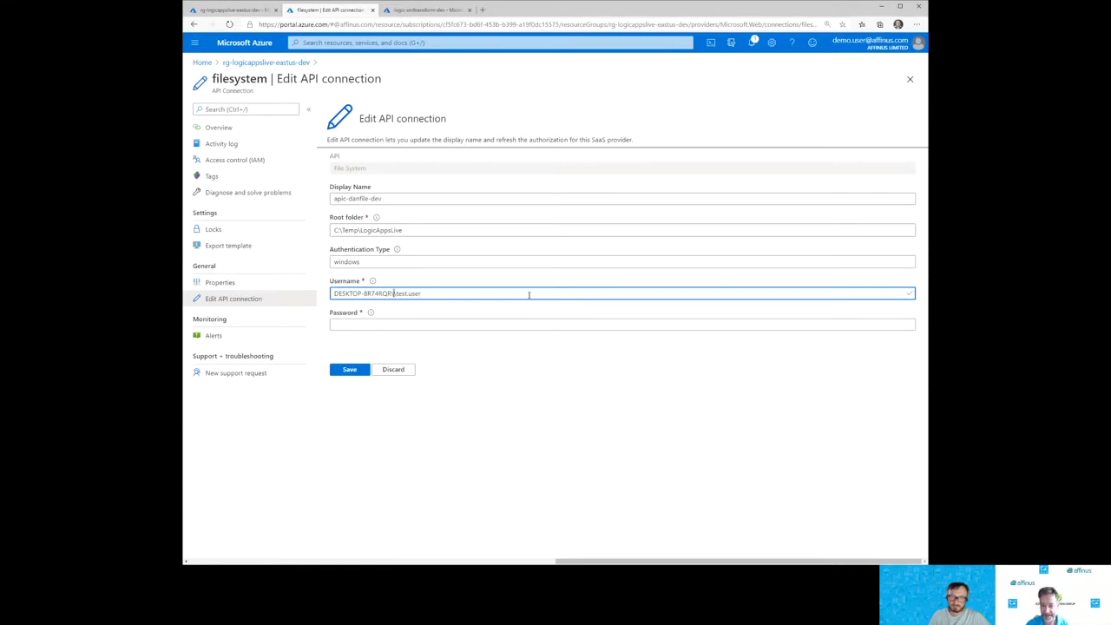
pyautogui.press('Left')
pyautogui.press('Left')
pyautogui.press('Left')
pyautogui.press('Left')
pyautogui.press('Left')
pyautogui.press('Left')
pyautogui.press('Left')
pyautogui.press('Left')
pyautogui.press('Left')
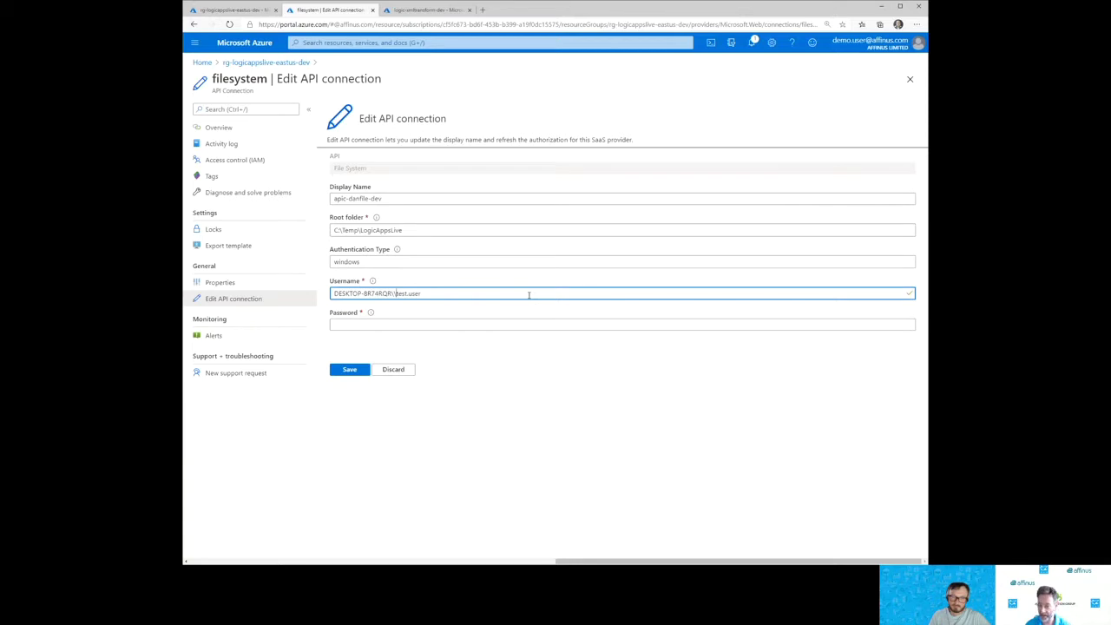
pyautogui.press('BackSpace')
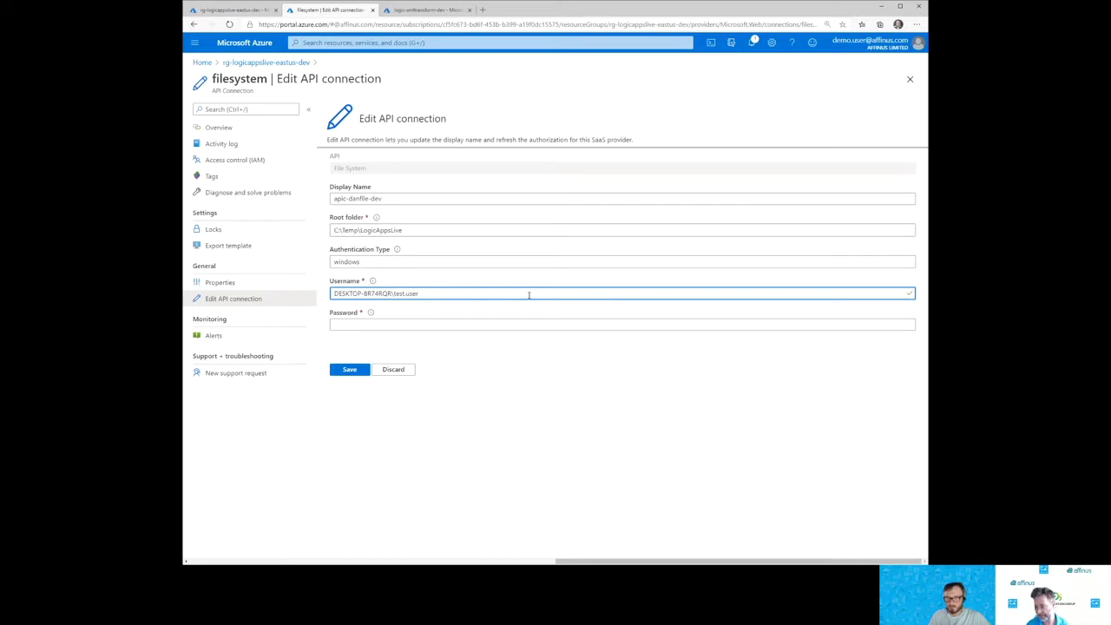
pyautogui.write('\\')
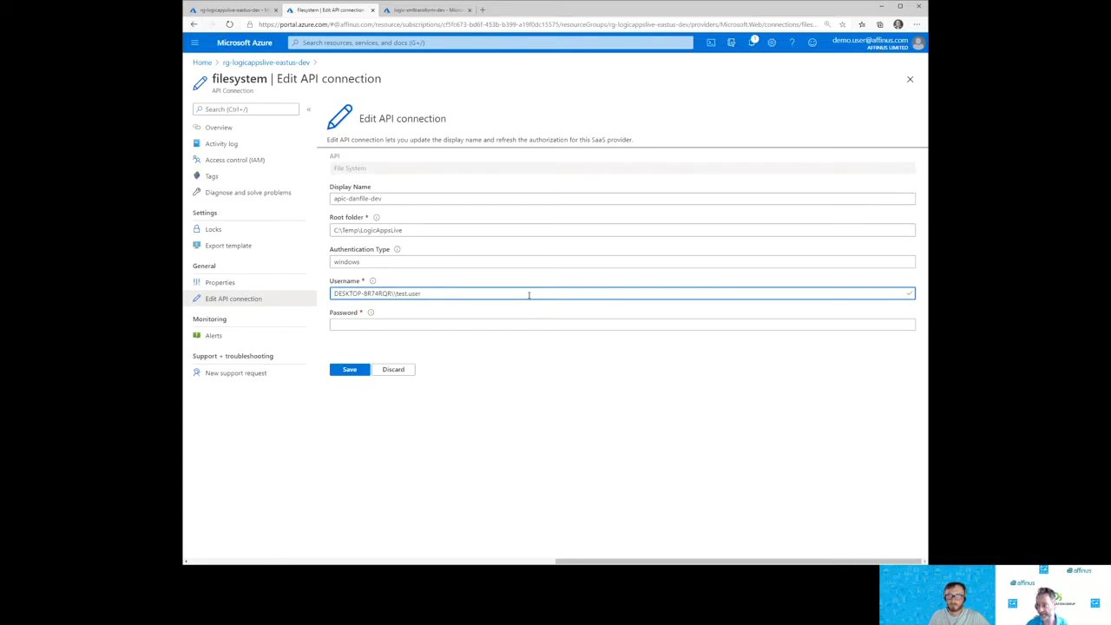
pyautogui.write('\\')
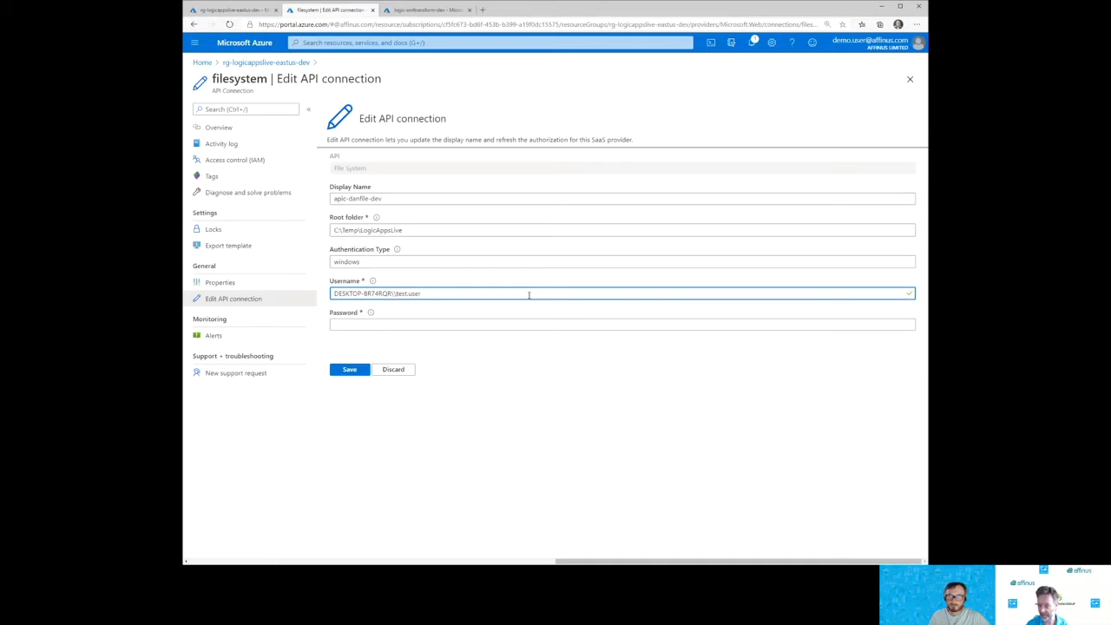
pyautogui.press('BackSpace')
pyautogui.press('Tab')
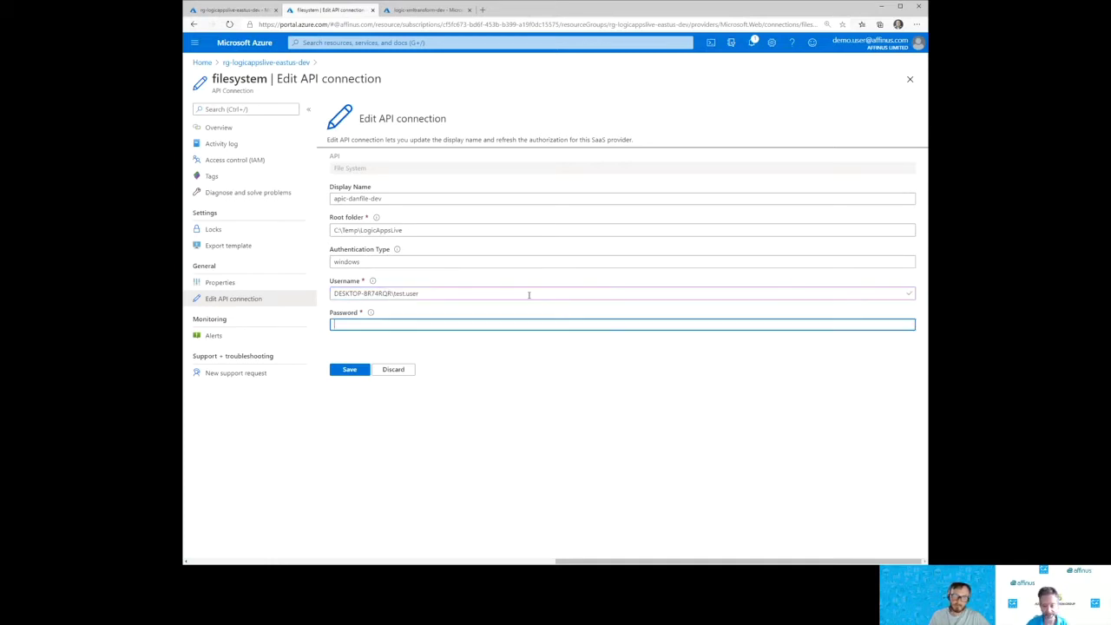
# Step: Enter the Windows account password for the filesystem connection and save the connection
pyautogui.write('••••')
pyautogui.press('BackSpace')
pyautogui.press('BackSpace')
pyautogui.press('BackSpace')
pyautogui.press('BackSpace')
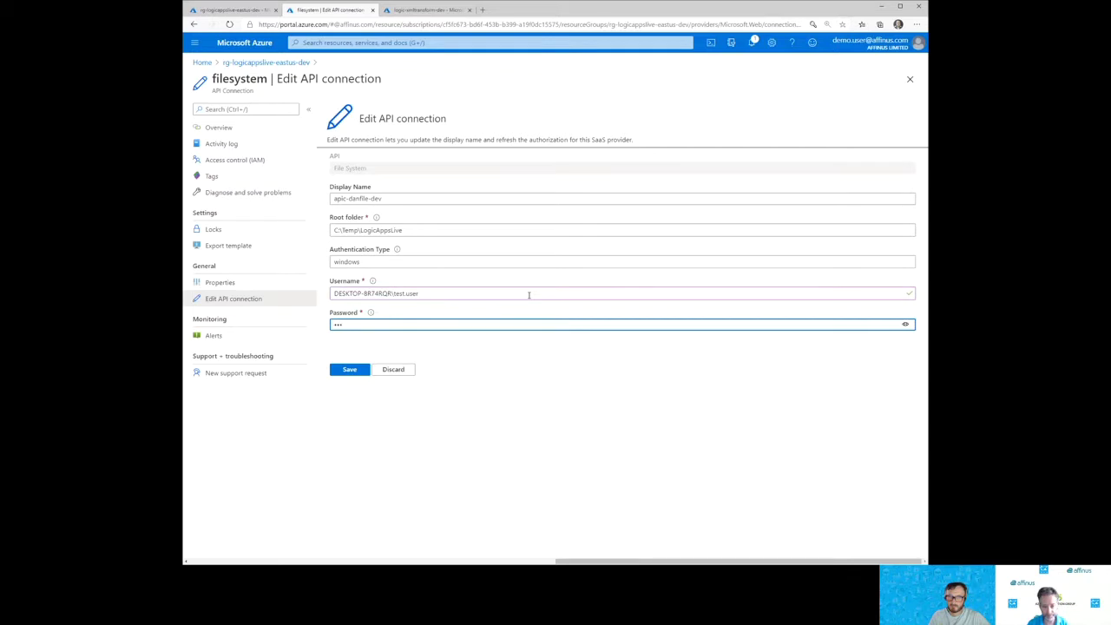
pyautogui.write('••••••••')
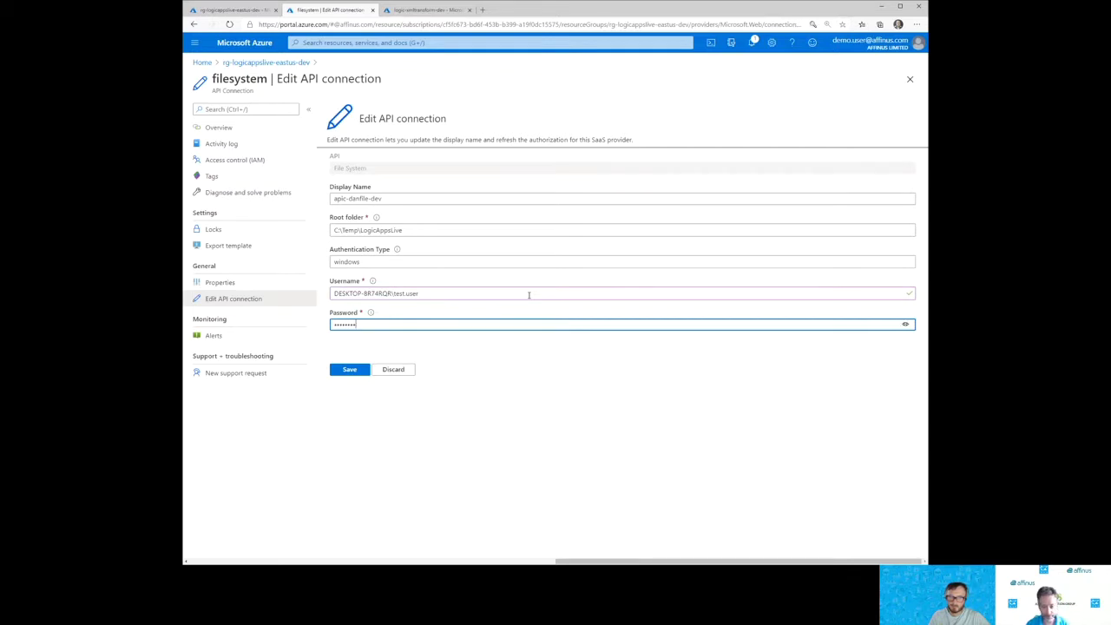
pyautogui.click(510, 295)
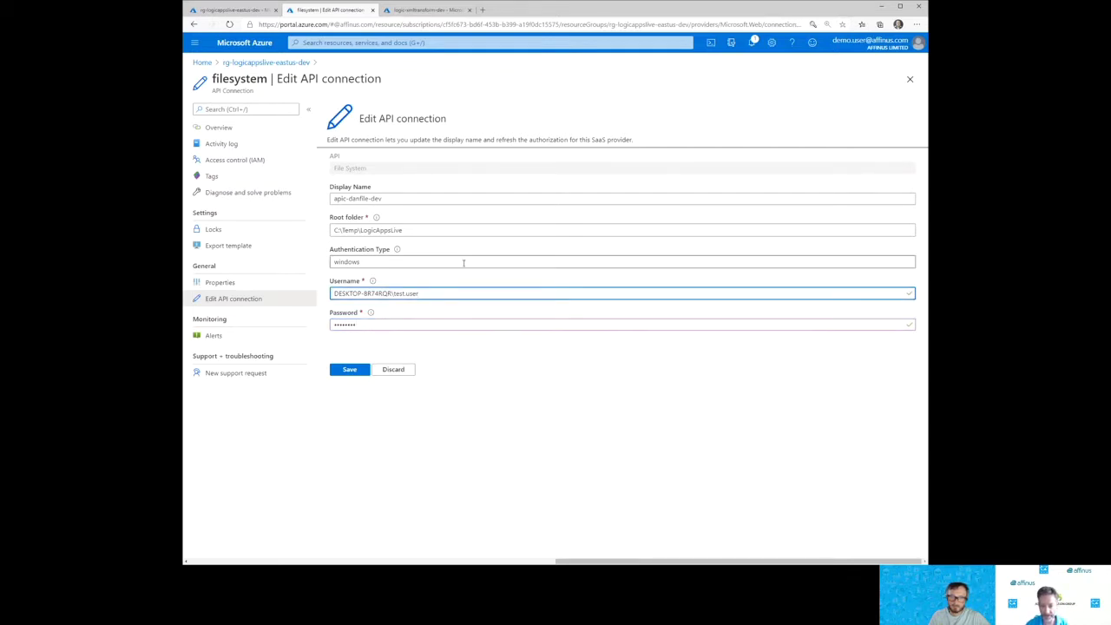
pyautogui.click(355, 262)
pyautogui.click(344, 372)
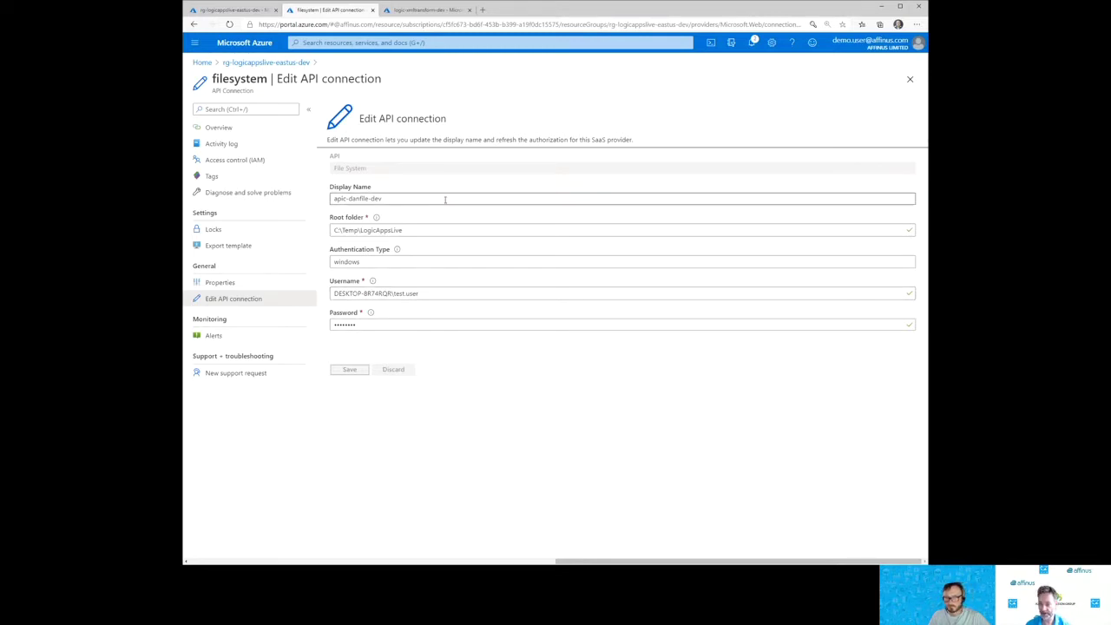
pyautogui.click(394, 293)
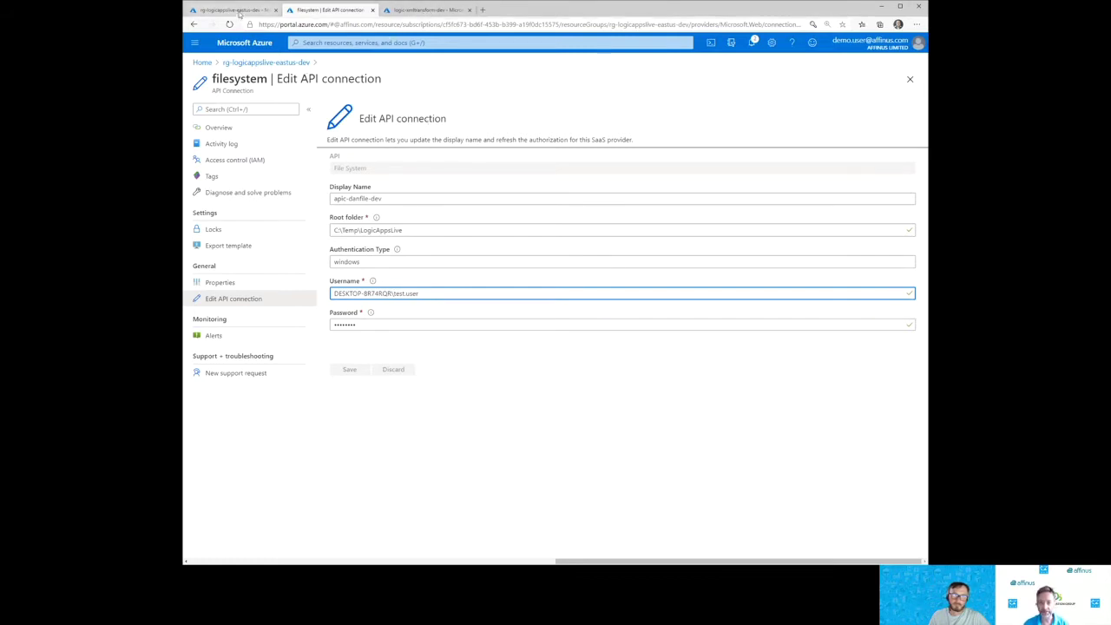
# Step: Open the logic-receivefile-eastus-dev logic app from the resource group in the Logic Apps Designer
pyautogui.click(266, 62)
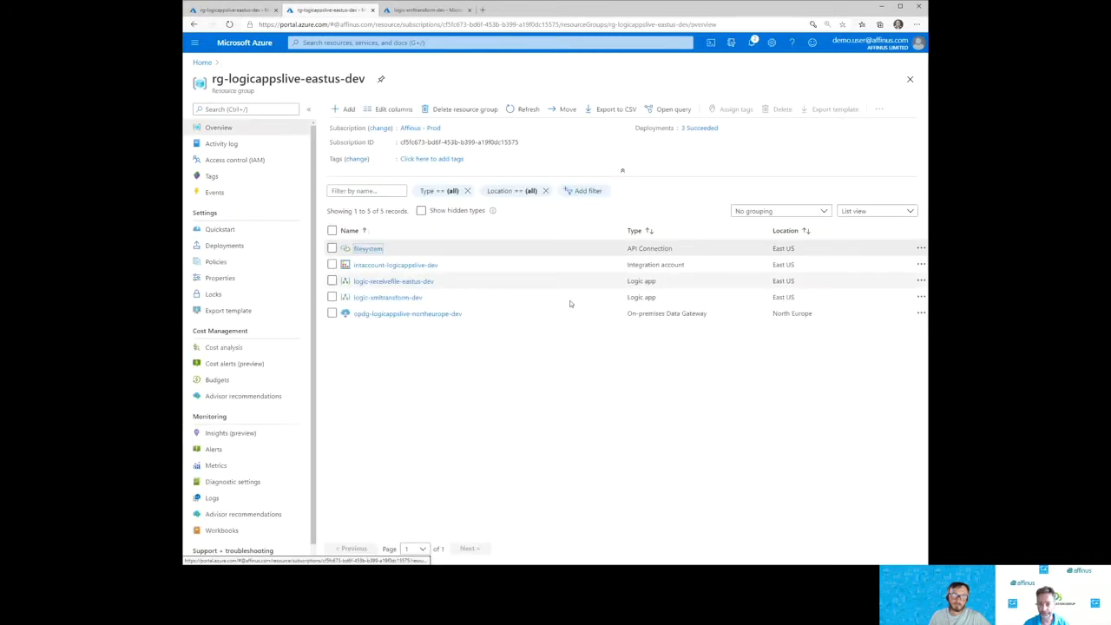
pyautogui.click(389, 282)
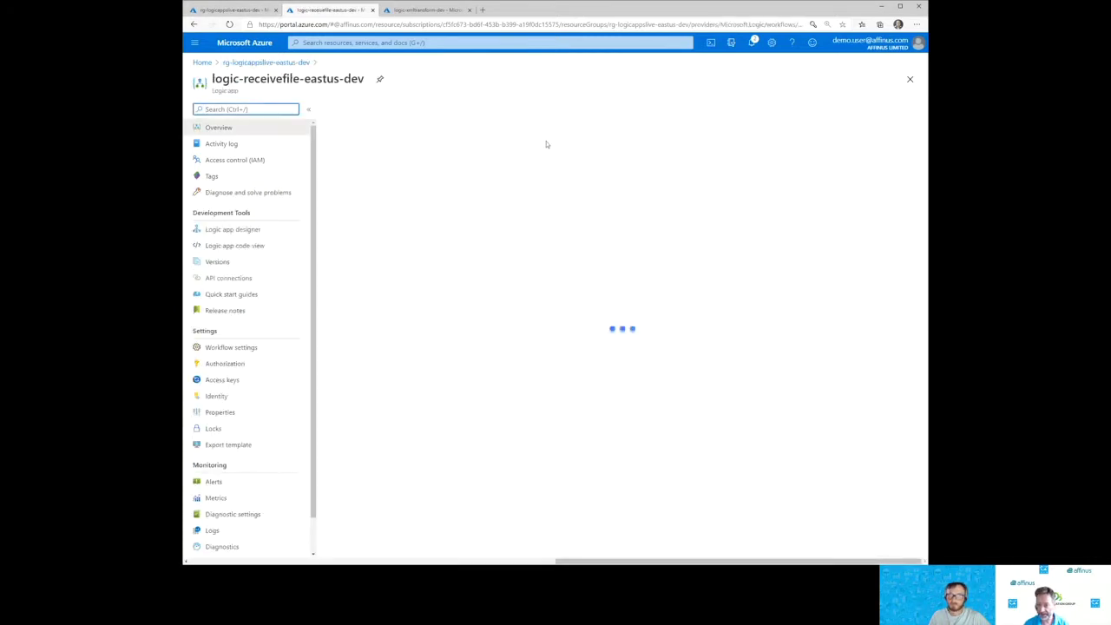
pyautogui.click(442, 111)
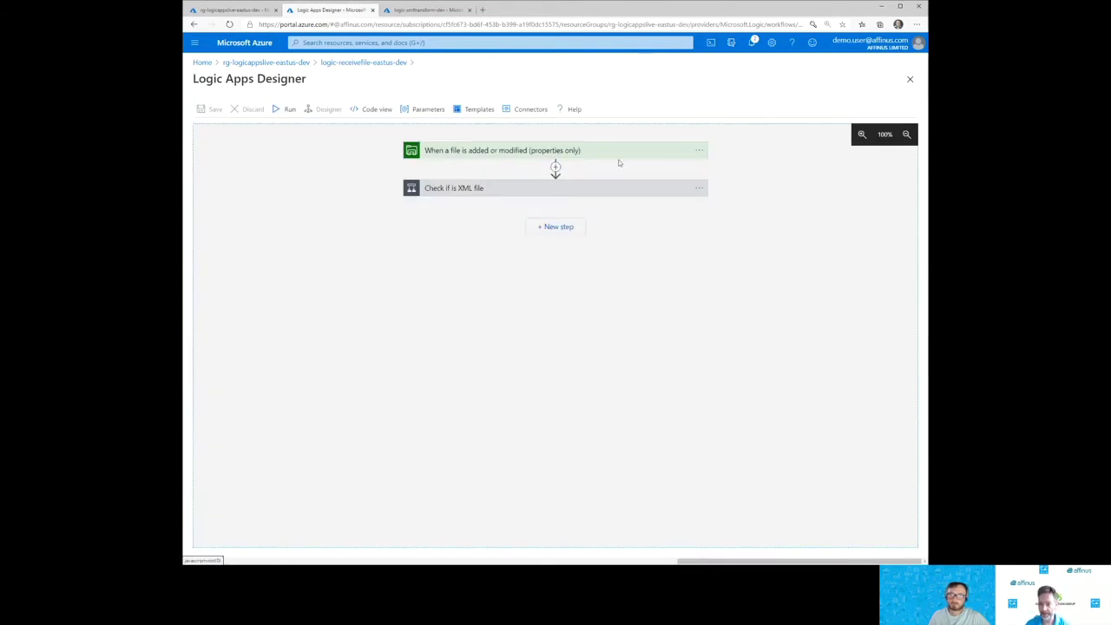
# Step: Expand the file added or modified trigger and browse the FileSystem root from its folder setting
pyautogui.click(512, 153)
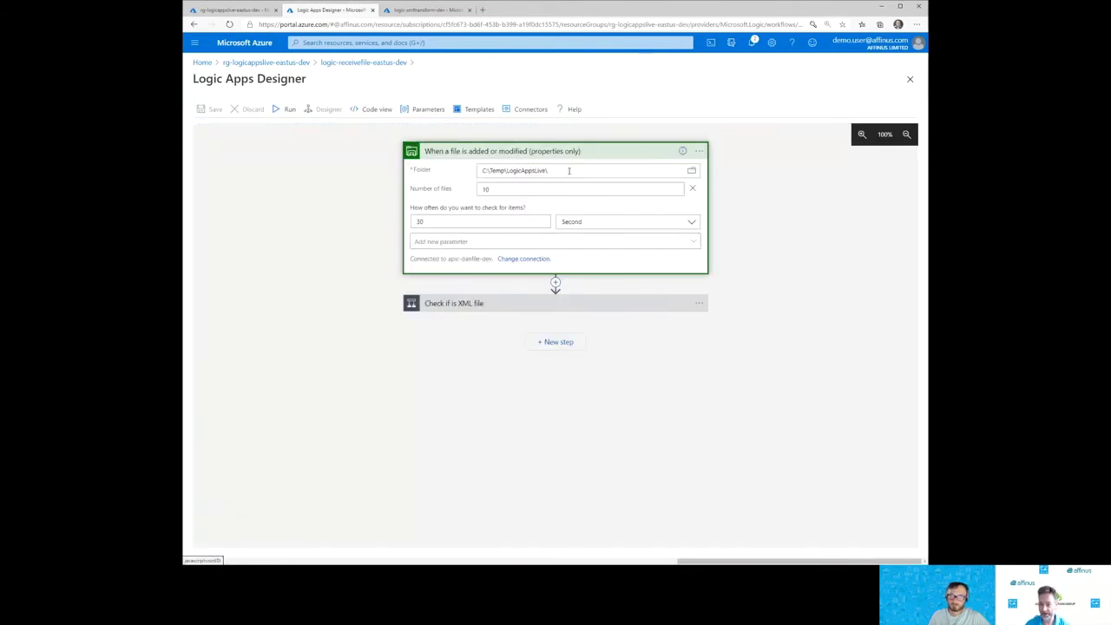
pyautogui.moveTo(544, 170); pyautogui.dragTo(462, 169)
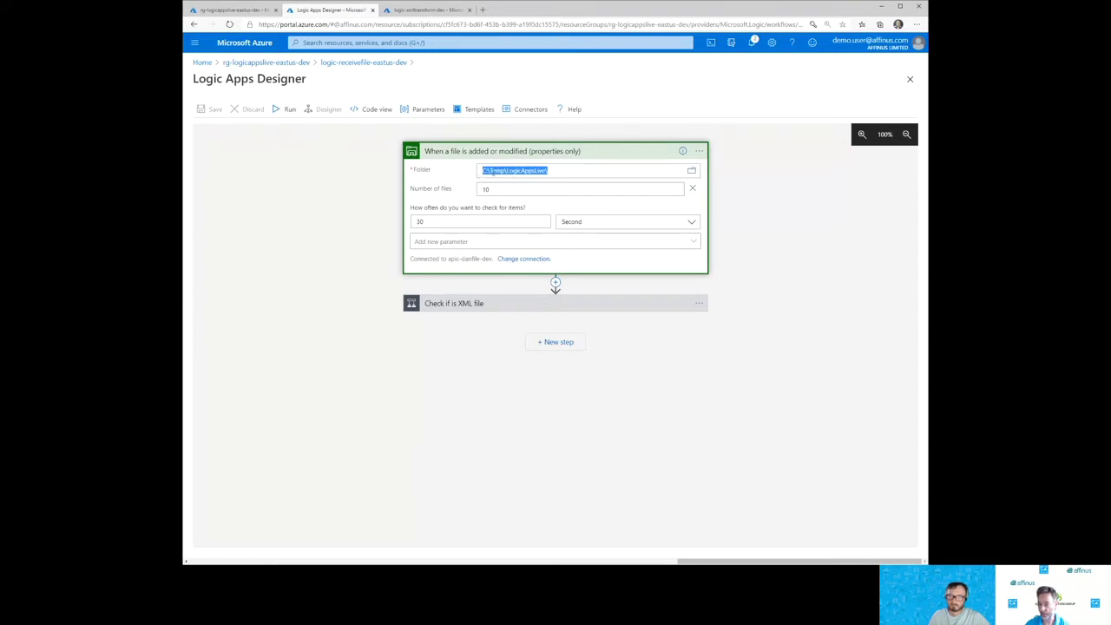
pyautogui.click(692, 171)
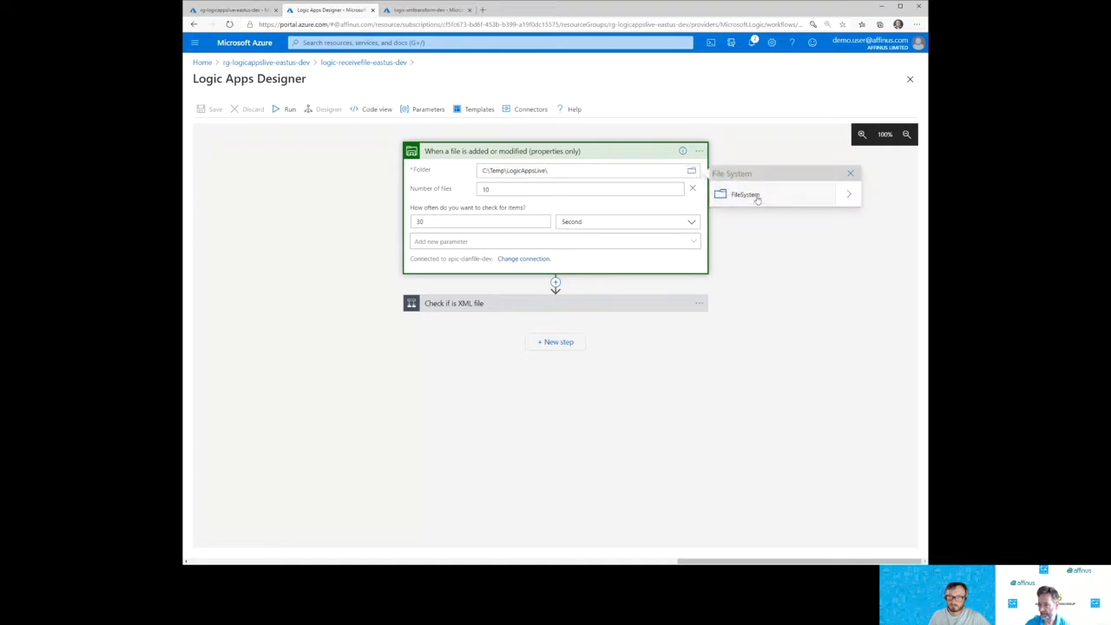
pyautogui.click(850, 196)
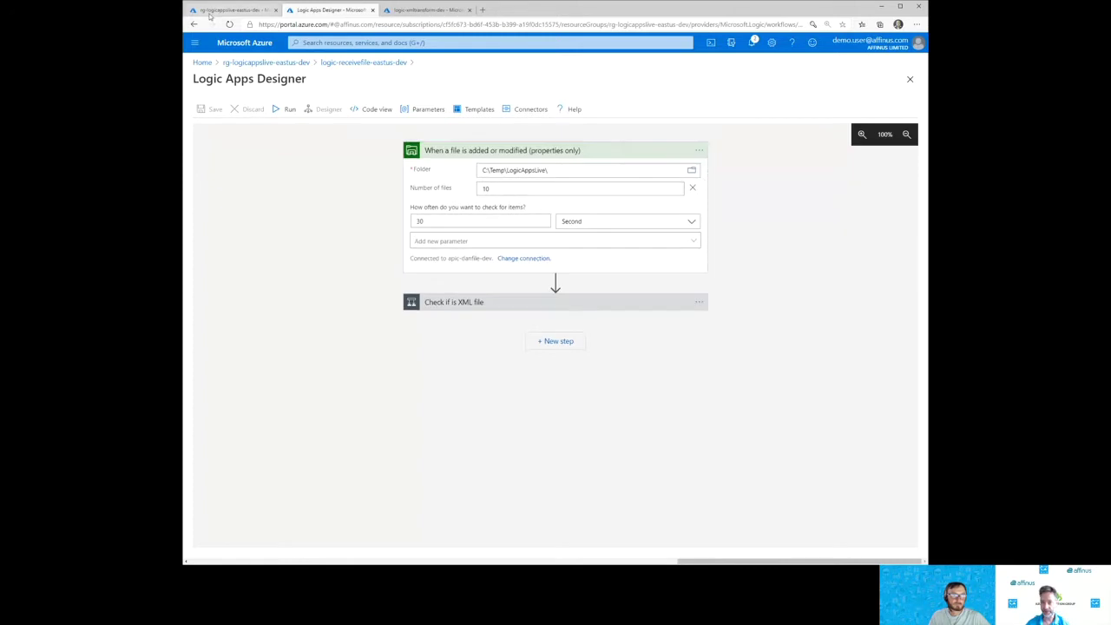
# Step: Open the filesystem API connection for editing in the other browser tab, keeping the designer open
pyautogui.click(230, 9)
pyautogui.click(527, 271)
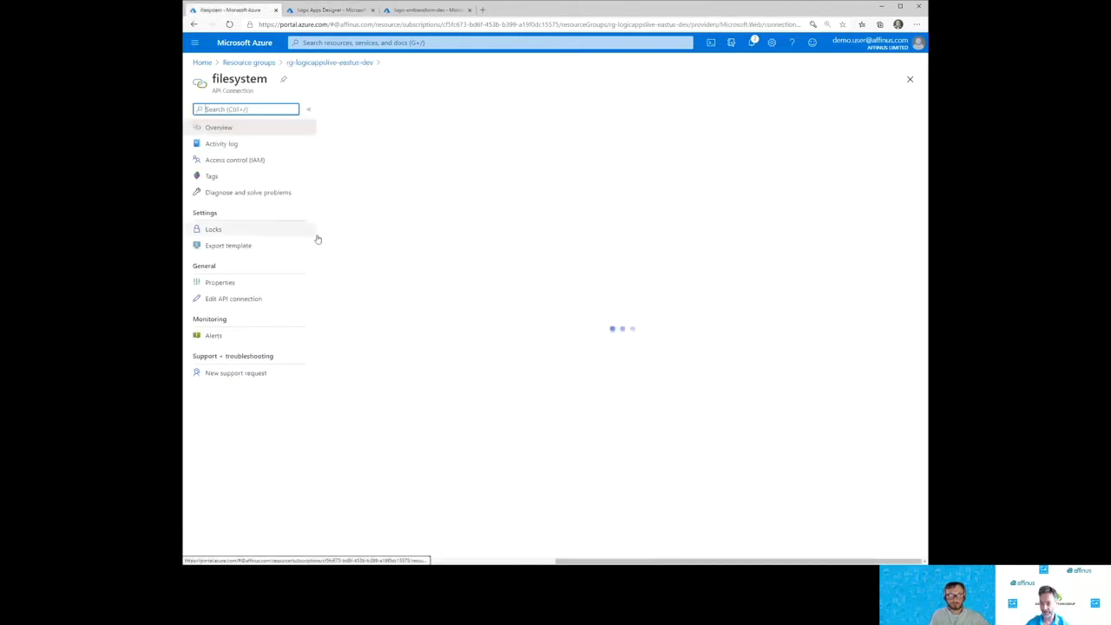
pyautogui.click(233, 299)
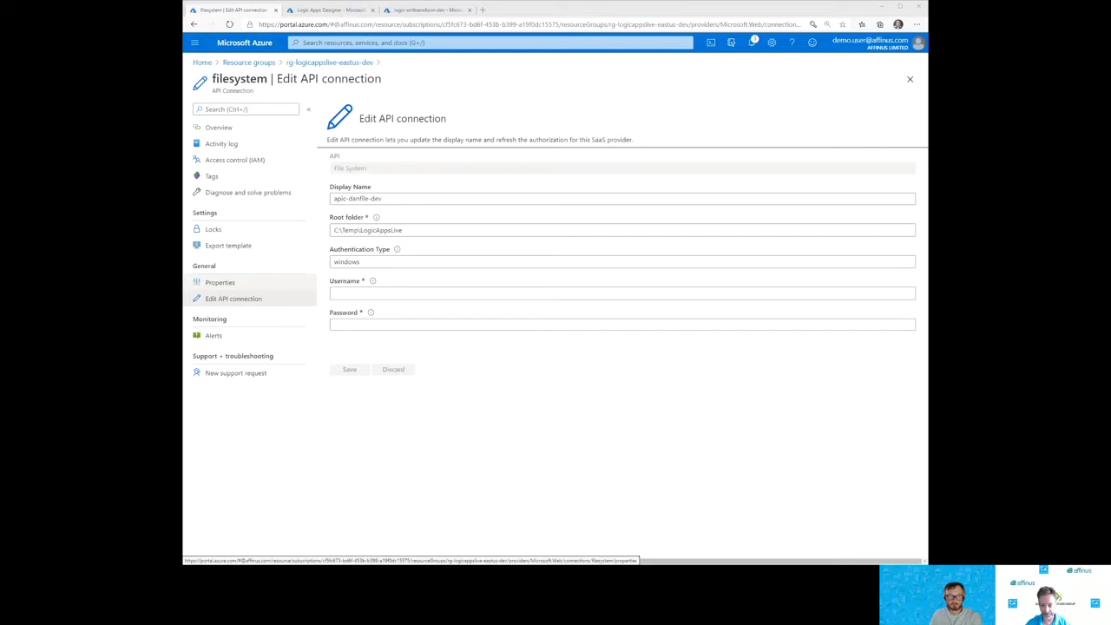
# Step: Enter the machine-qualified Windows username with a single backslash and the account password, and save the filesystem connection
pyautogui.click(390, 293)
pyautogui.write('DESKTOP-8R74RQR\\test.user')
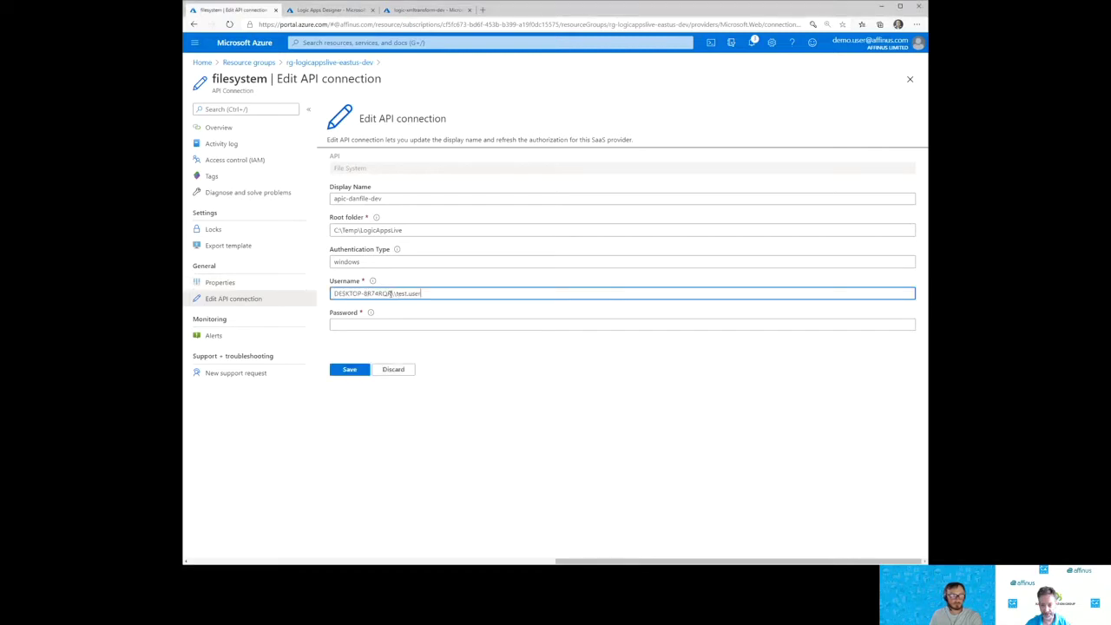
pyautogui.click(405, 320)
pyautogui.write('••••••••')
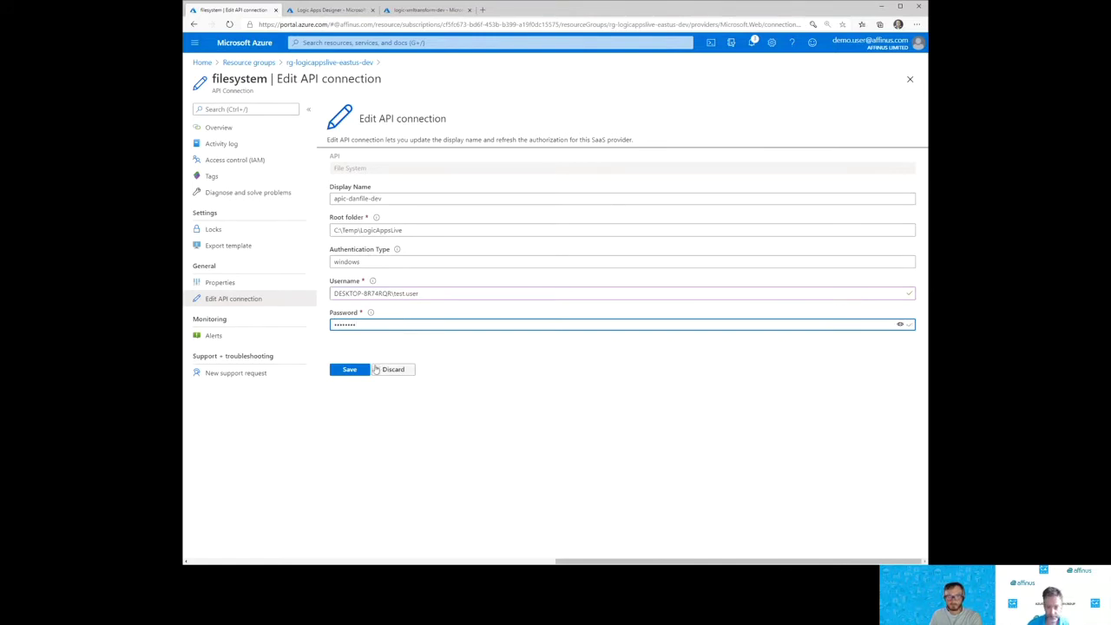
pyautogui.click(348, 373)
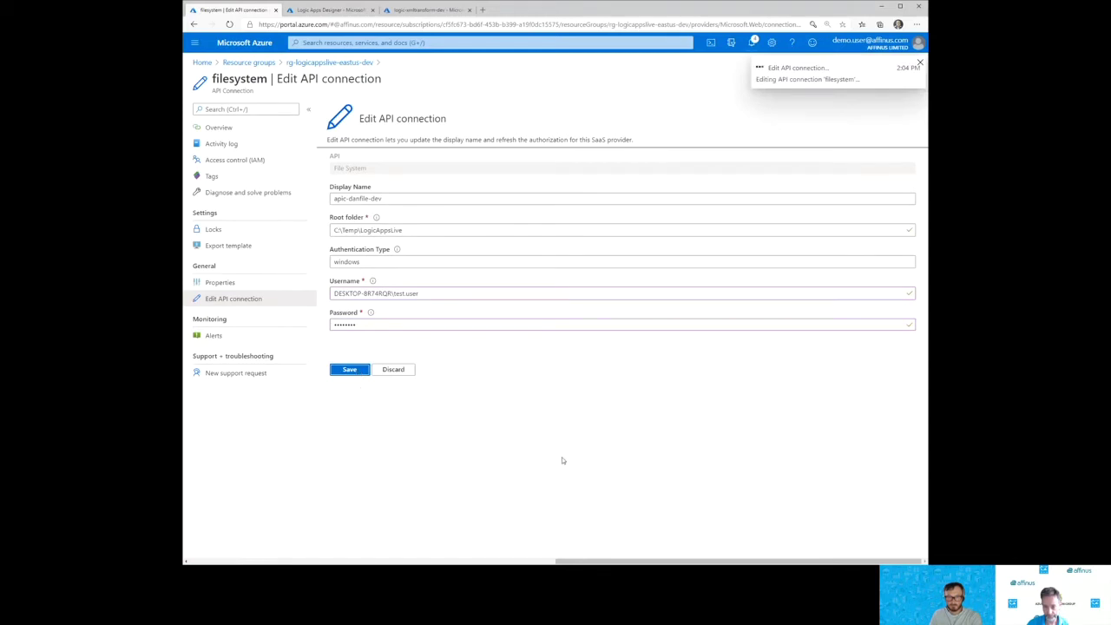
# Step: Disable and re-enable the logic-receivefile-eastus-dev logic app from its overview page
pyautogui.click(334, 10)
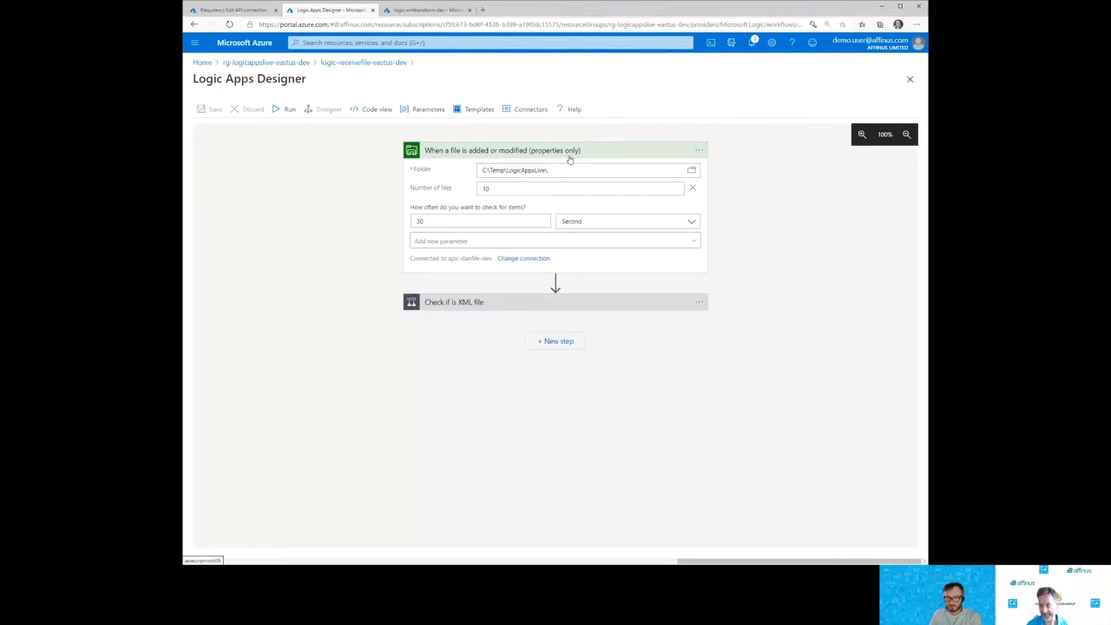
pyautogui.click(532, 153)
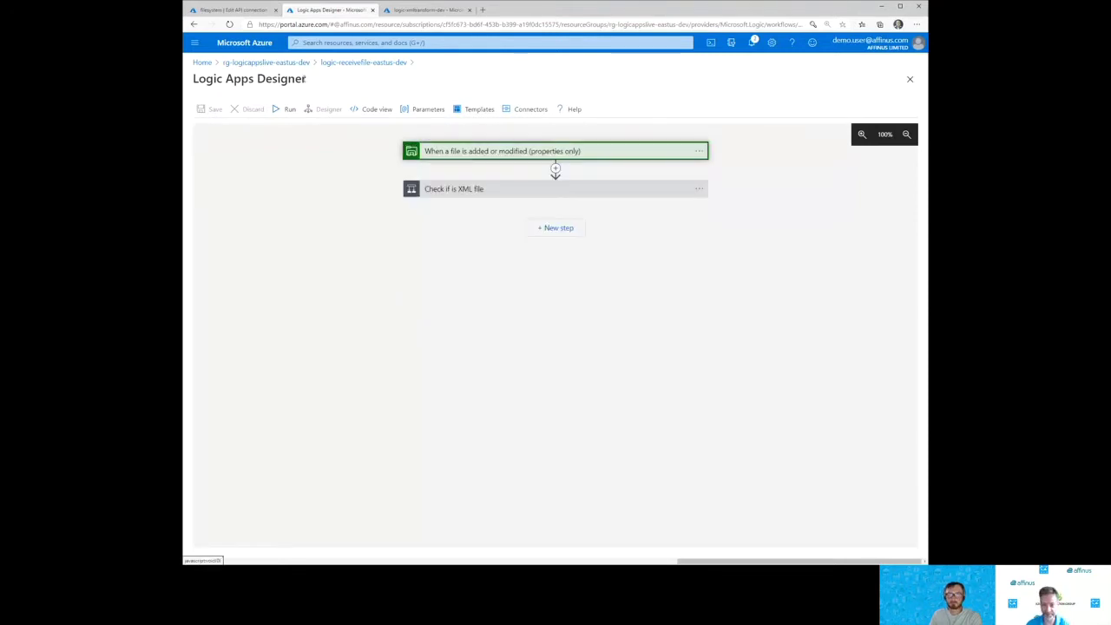
pyautogui.click(365, 63)
pyautogui.click(511, 109)
pyautogui.click(511, 110)
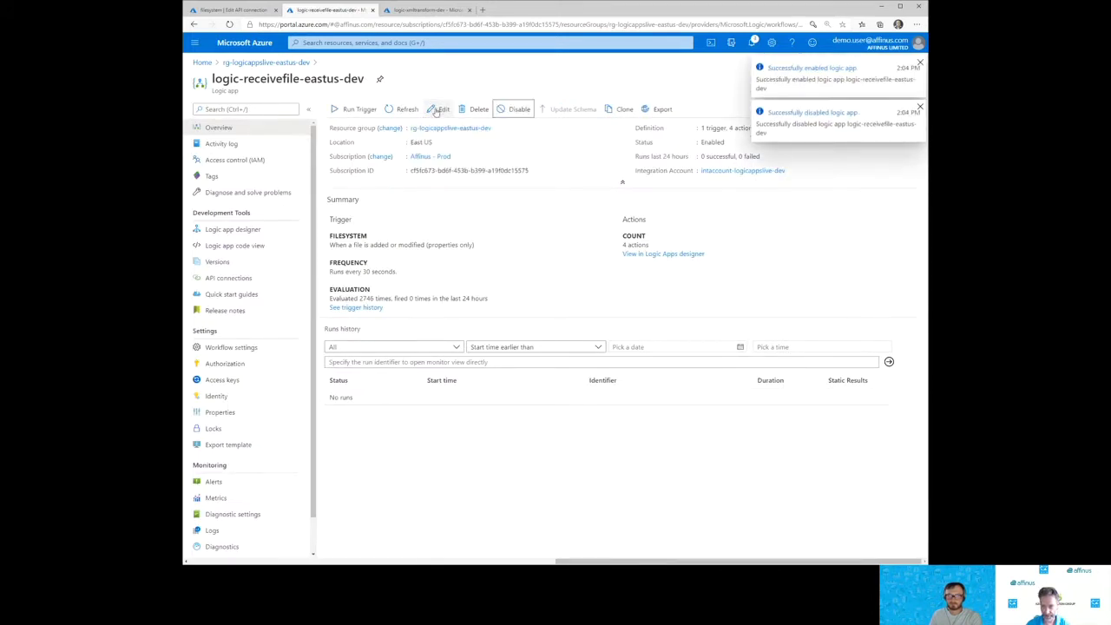
# Step: Open the logic app in the designer and browse the FileSystem root from the file trigger's folder setting
pyautogui.click(439, 110)
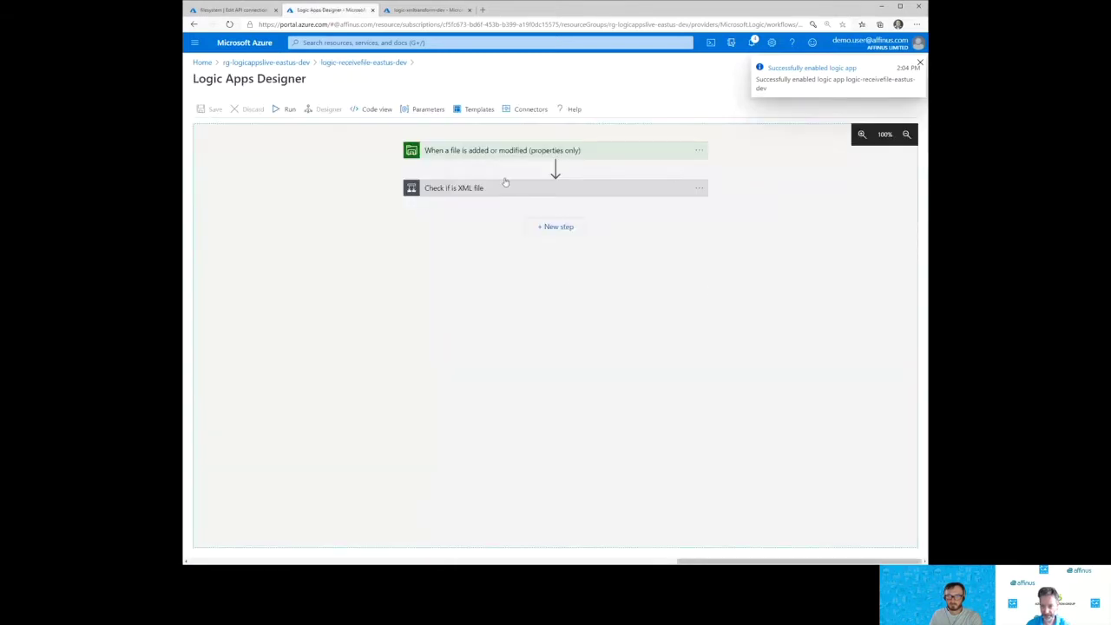
pyautogui.click(555, 152)
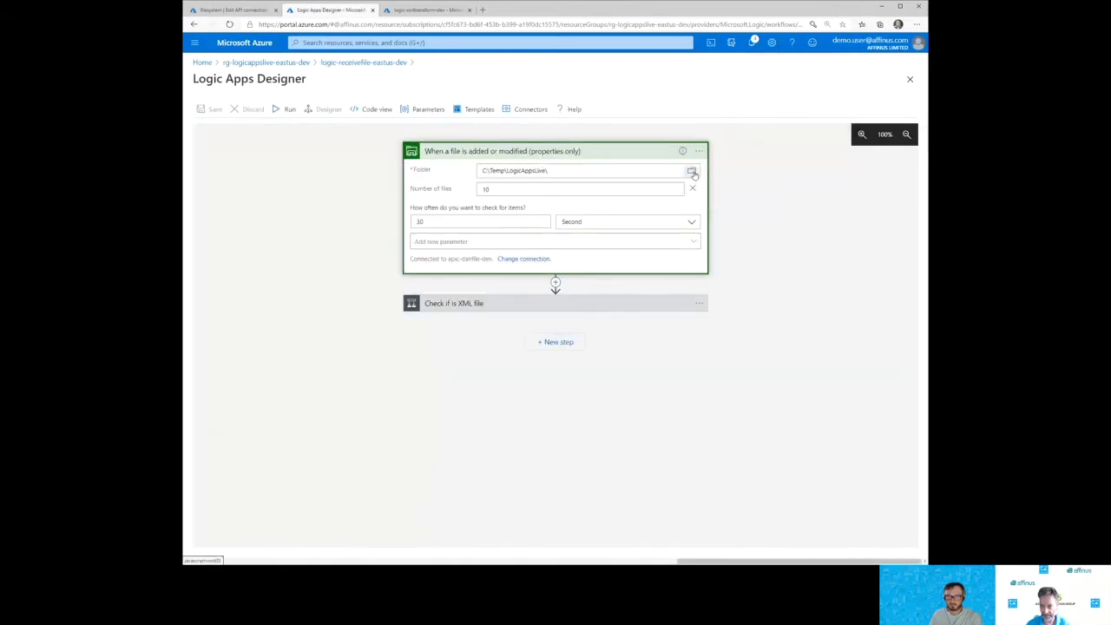
pyautogui.click(692, 173)
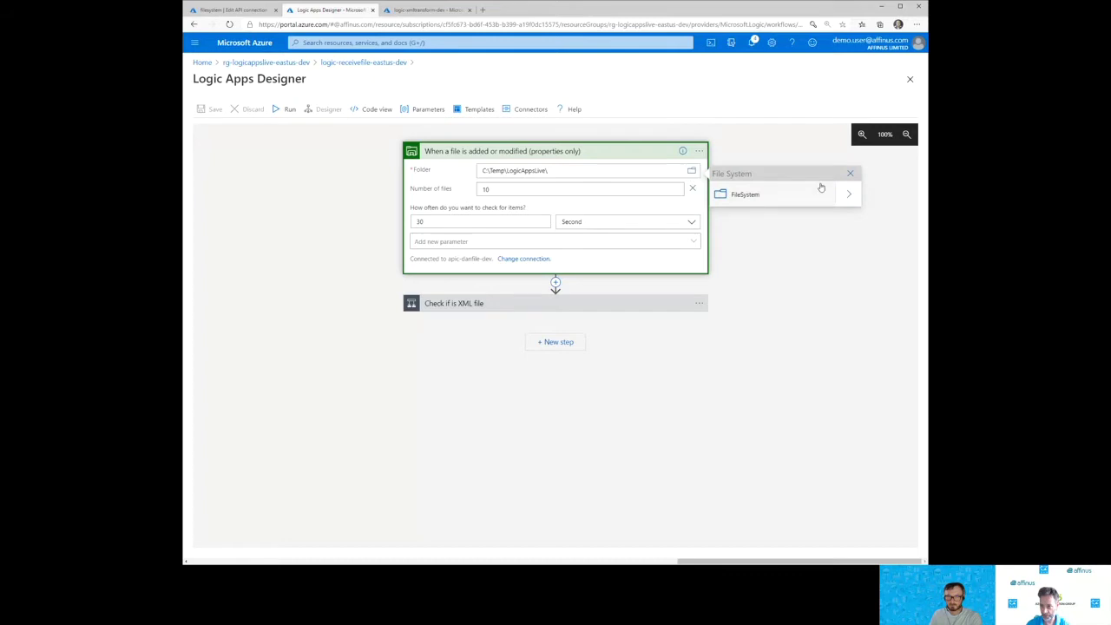
pyautogui.click(848, 198)
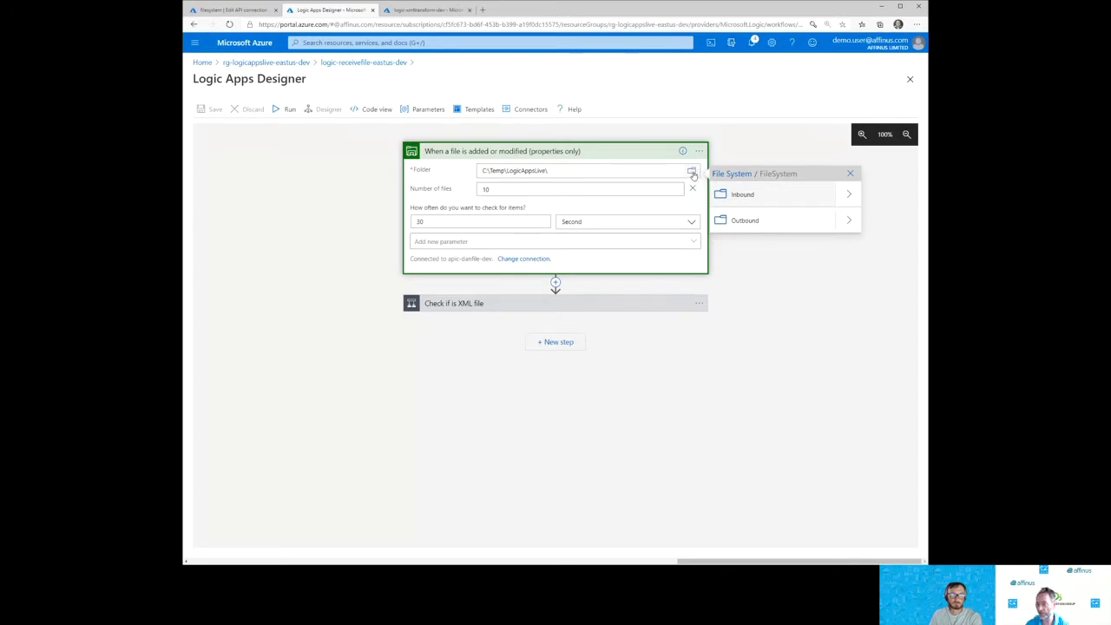
# Step: Compare the filesystem connection's root folder with the folder path in the file added or modified trigger
pyautogui.click(233, 10)
pyautogui.tripleClick(420, 231)
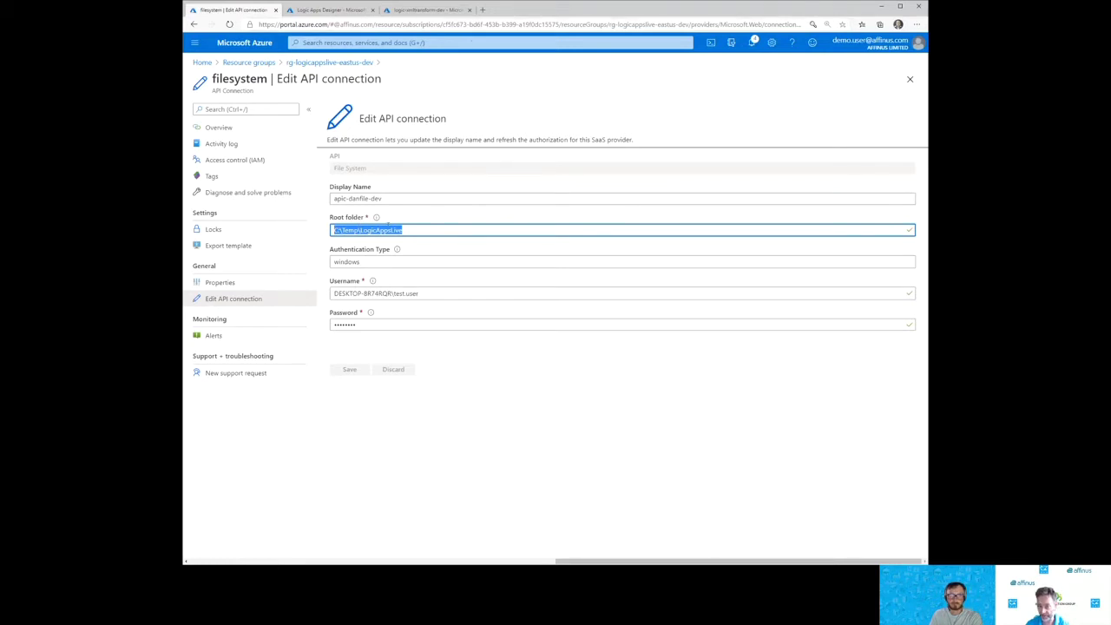
pyautogui.click(349, 10)
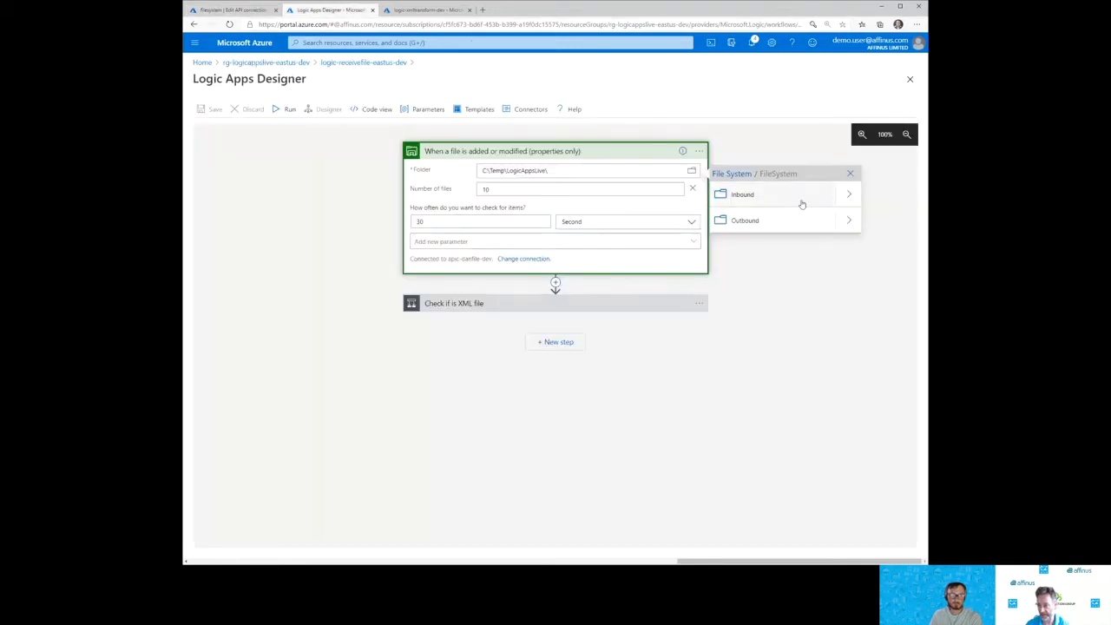
pyautogui.moveTo(566, 172); pyautogui.dragTo(482, 171)
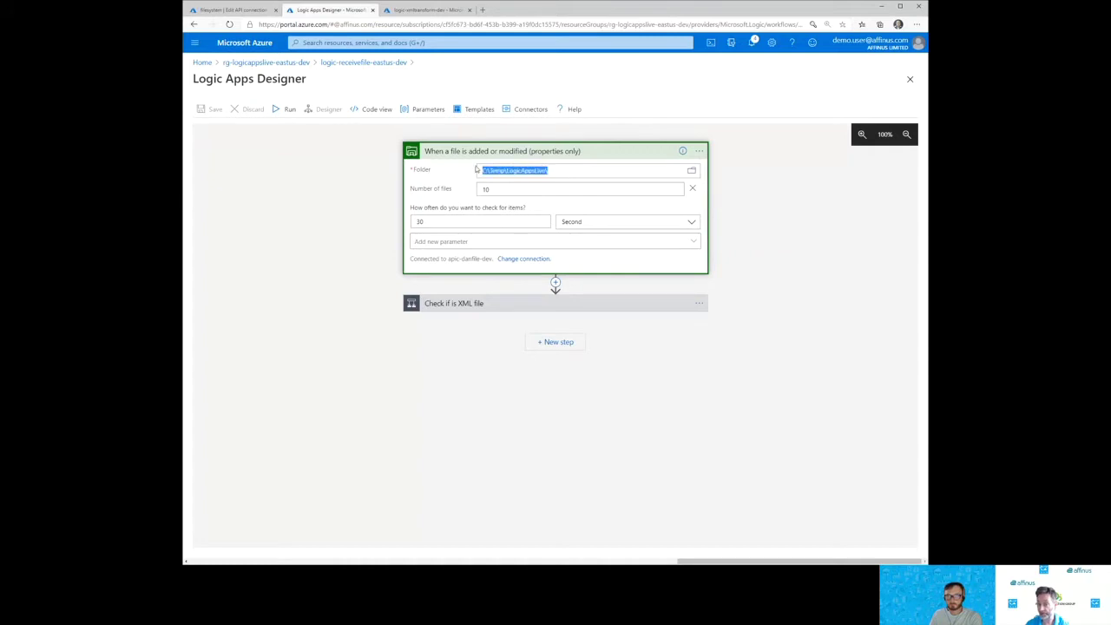
pyautogui.click(483, 171)
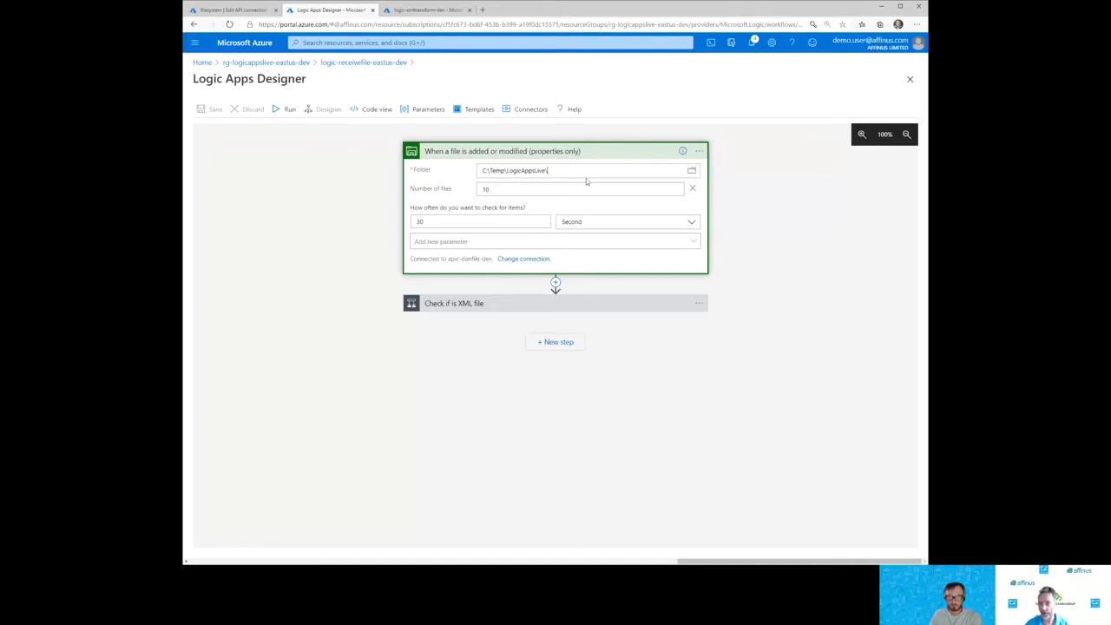
# Step: Set the file trigger's folder to C:\Temp\LogicAppsLive\Inbound by browsing the FileSystem root, and save the logic app
pyautogui.click(691, 170)
pyautogui.click(850, 196)
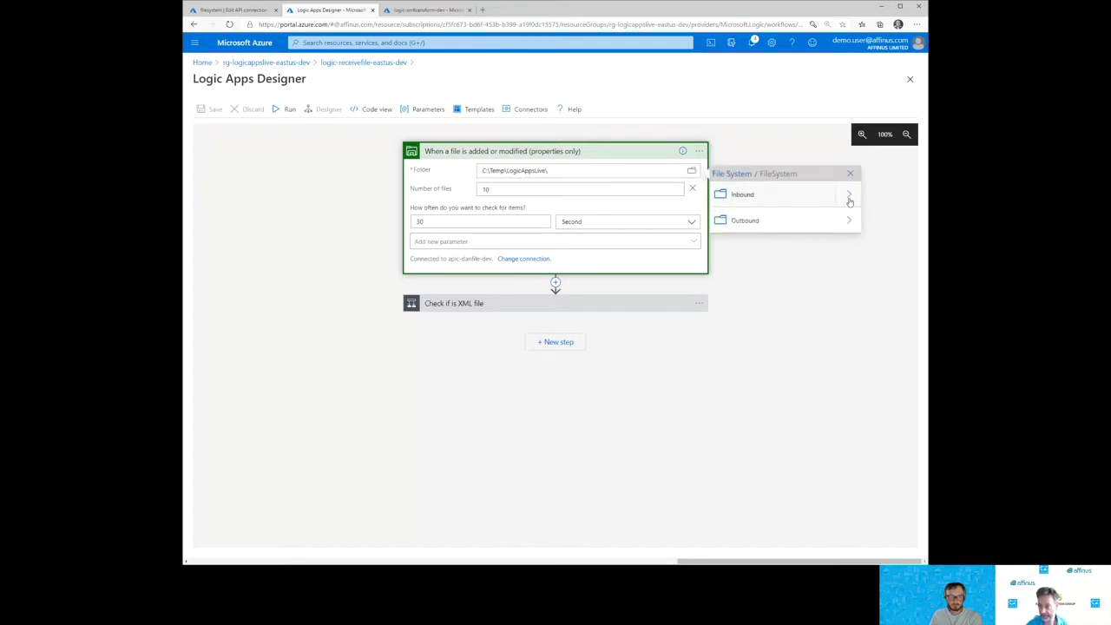
pyautogui.click(769, 195)
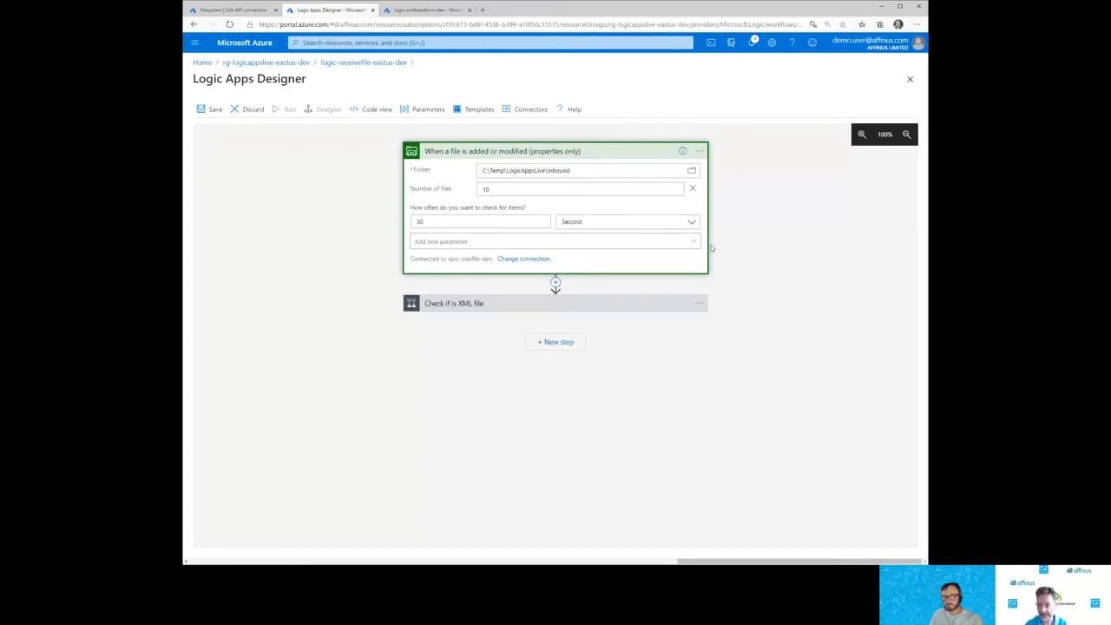
pyautogui.click(521, 242)
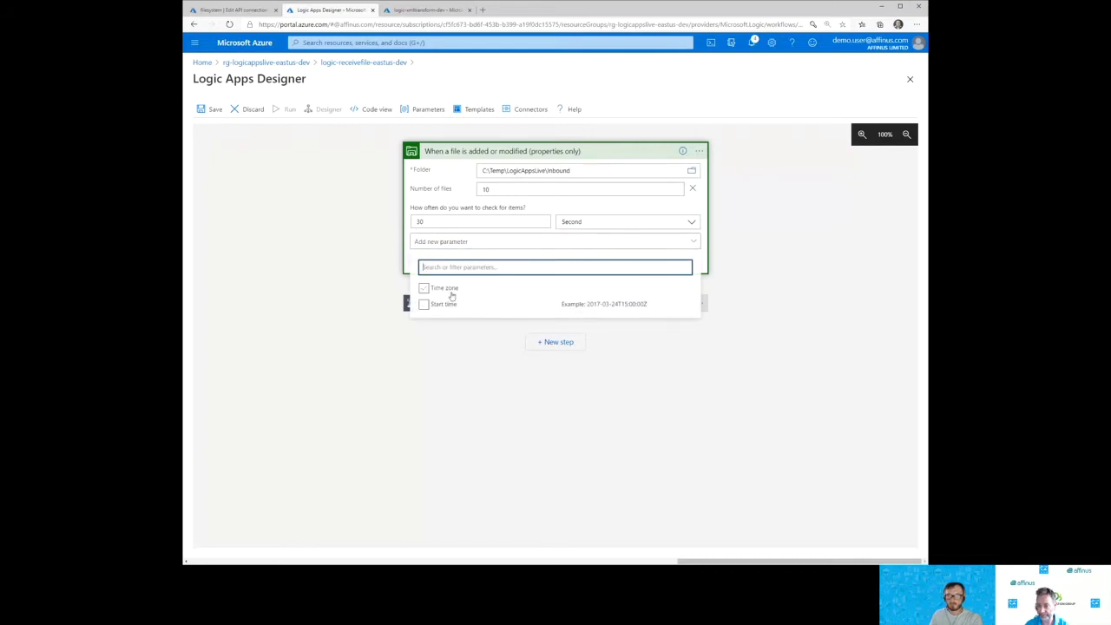
pyautogui.press('Escape')
pyautogui.click(211, 112)
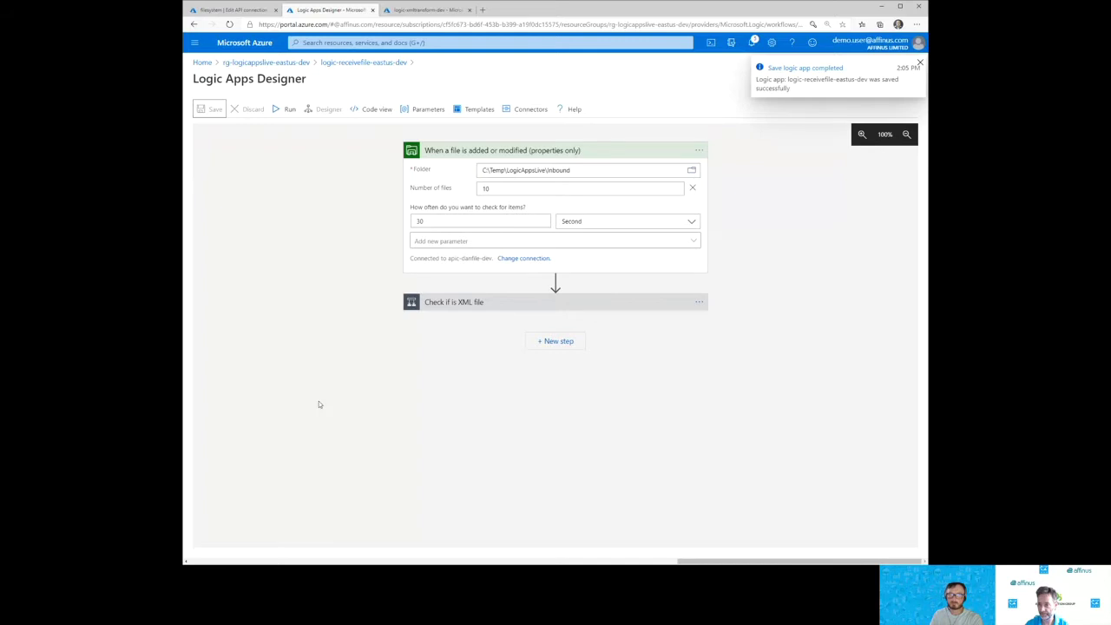
# Step: Expand the Check if is XML file condition and examine its rule, the available comparison operators and both branches
pyautogui.click(479, 302)
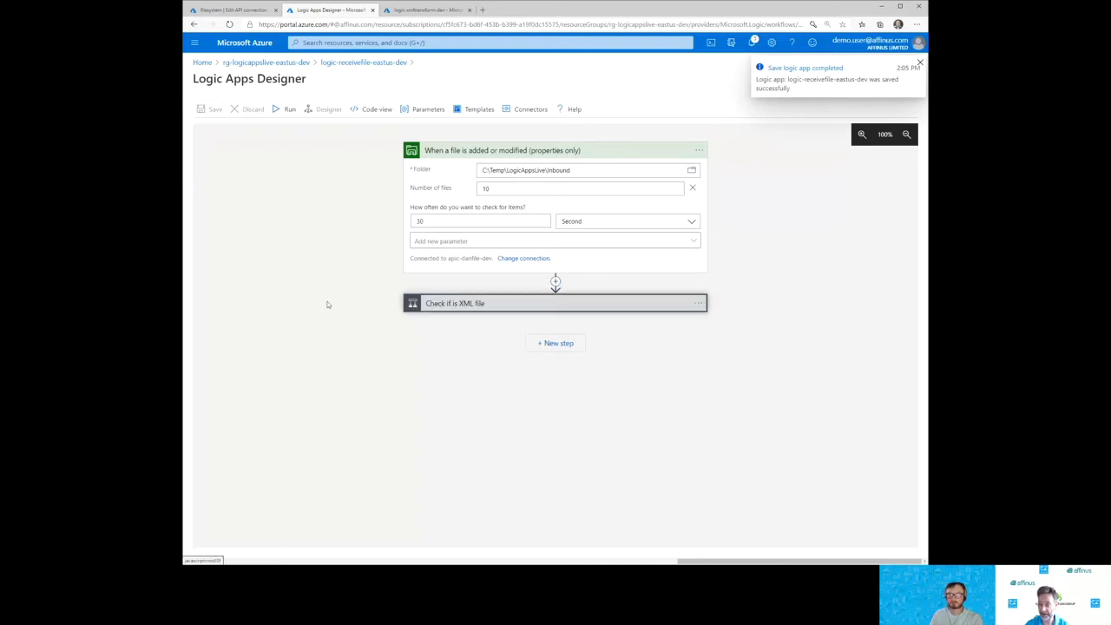
pyautogui.scroll(-2, 299, 294)
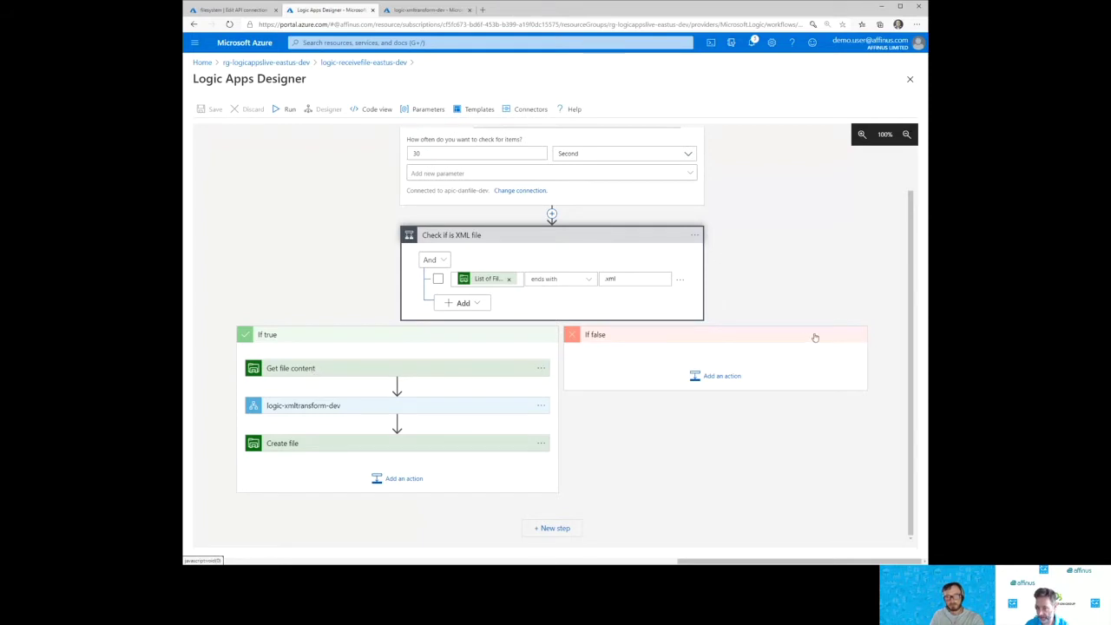
pyautogui.scroll(1, 695, 243)
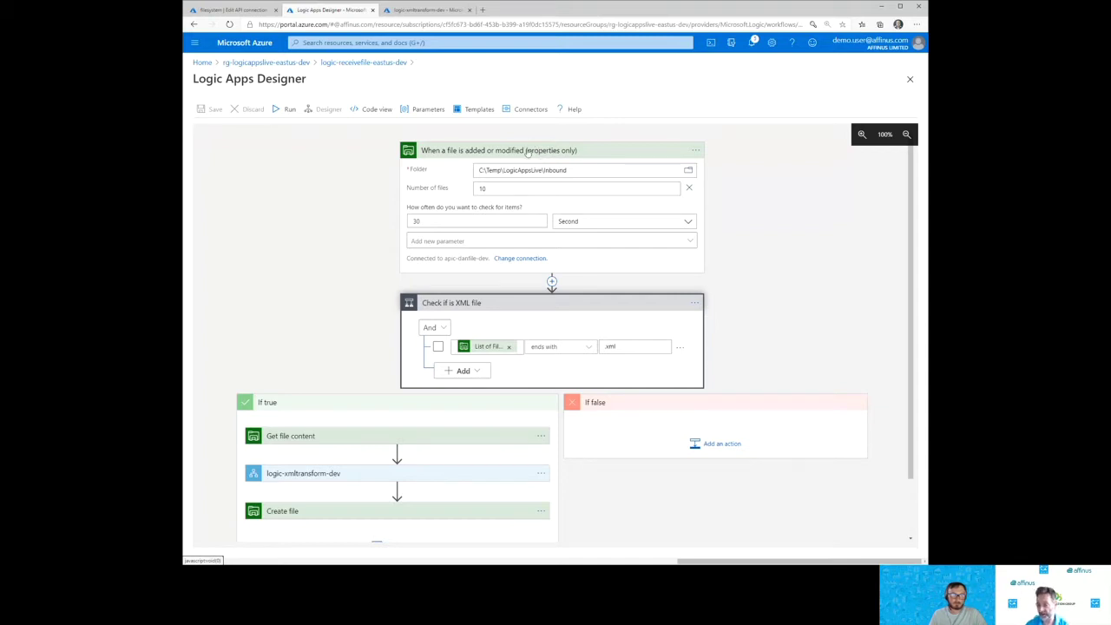
pyautogui.scroll(-1, 747, 298)
pyautogui.scroll(1, 754, 321)
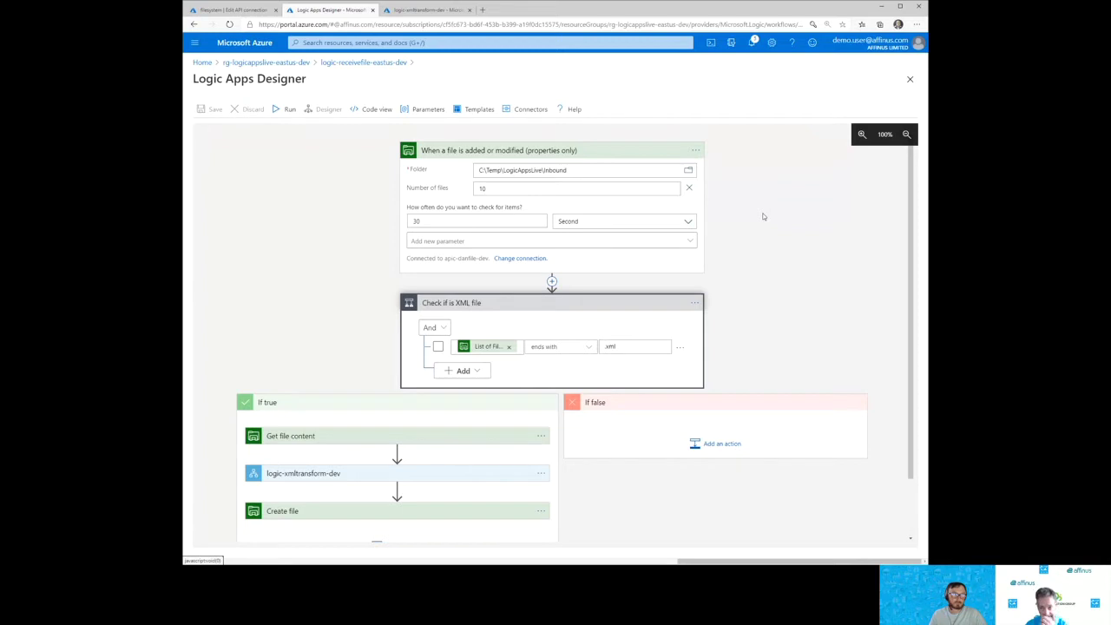
pyautogui.scroll(-2, 778, 217)
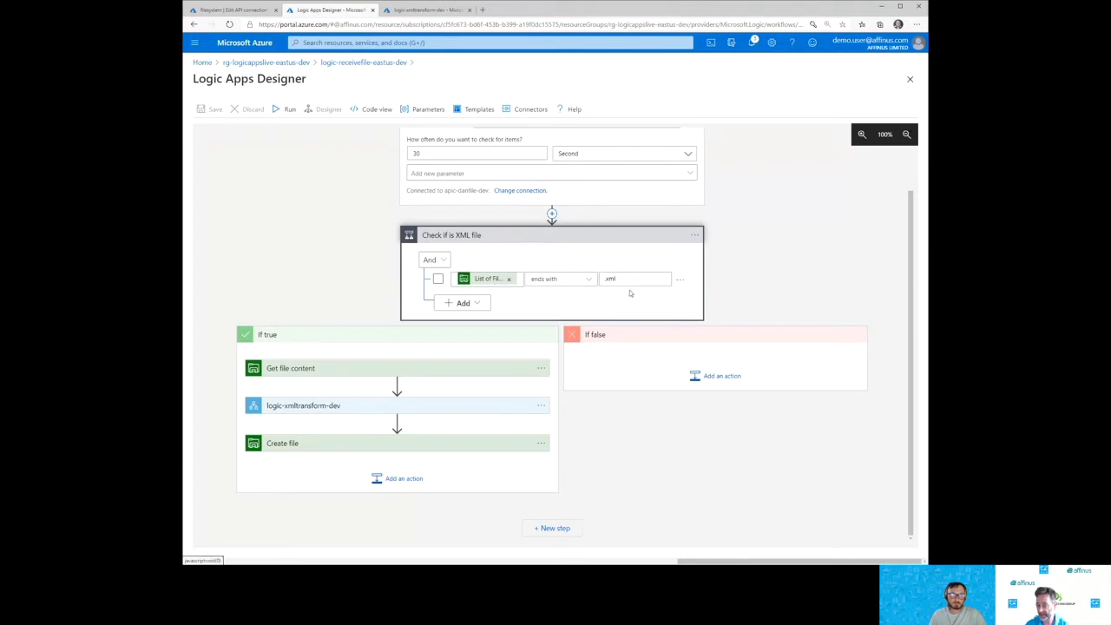
pyautogui.click(571, 281)
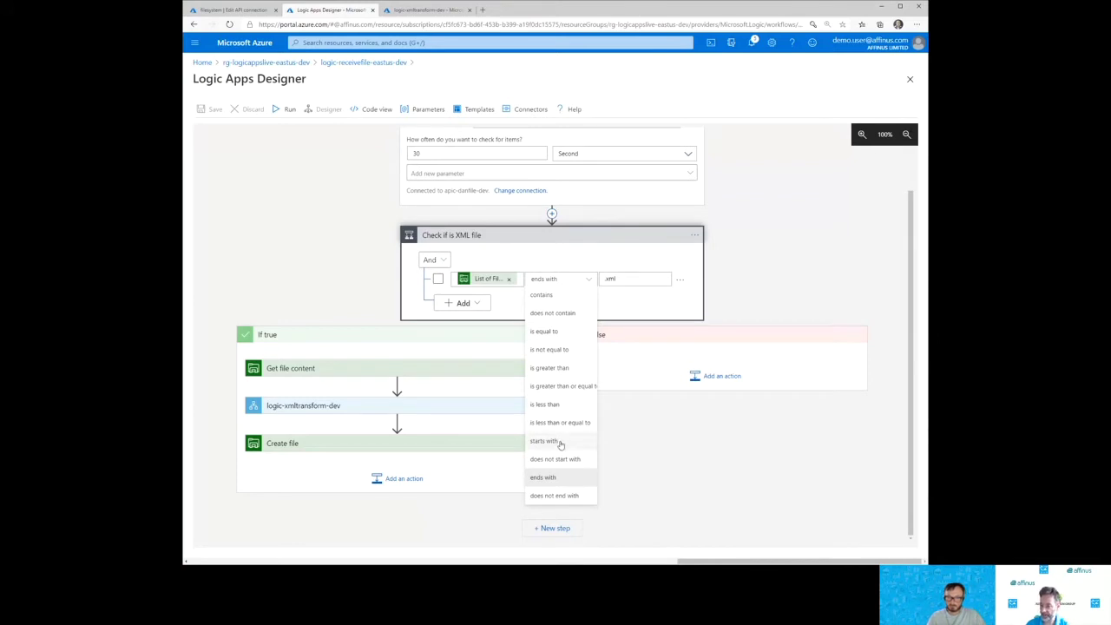
pyautogui.click(665, 257)
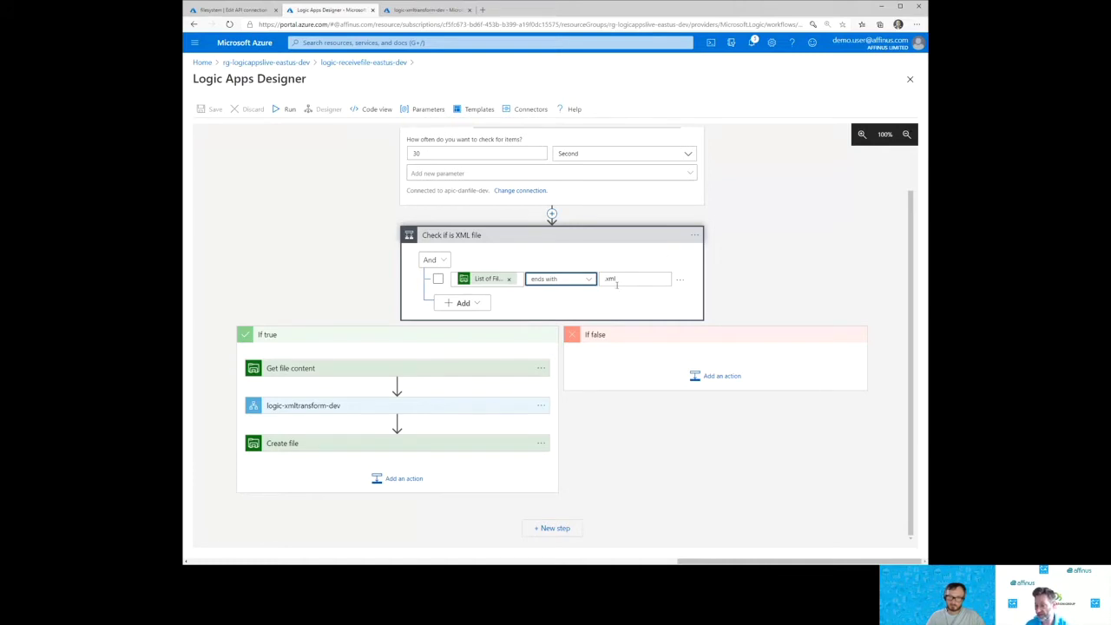
pyautogui.click(608, 252)
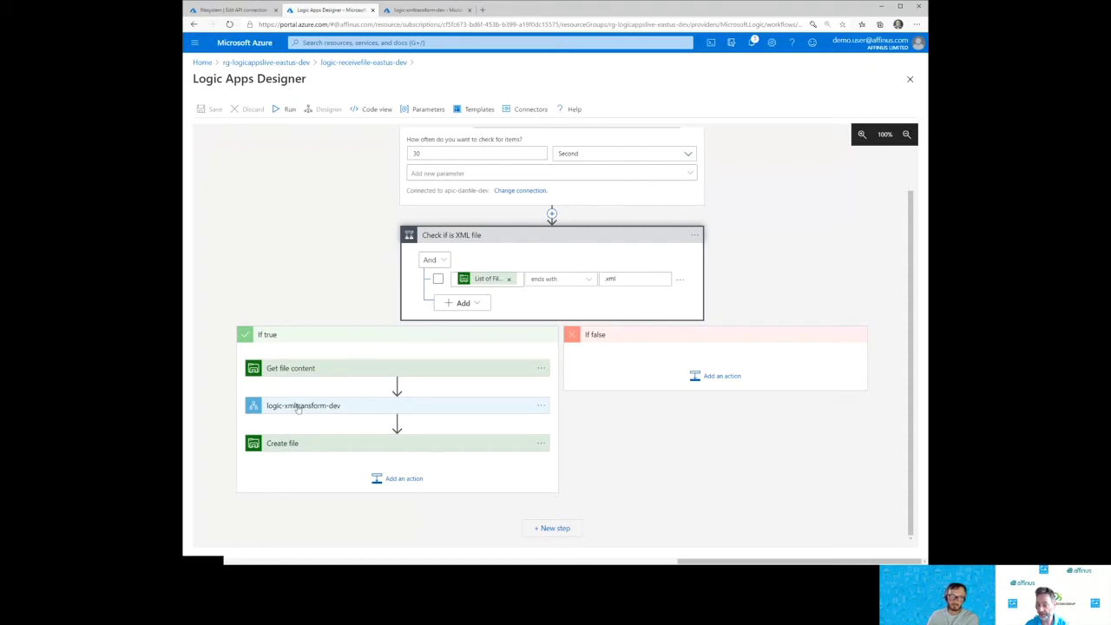
# Step: Set the Create file action's folder path to C:\Temp\LogicAppsLive\Outbound by browsing the FileSystem root, and save the logic app
pyautogui.click(325, 450)
pyautogui.scroll(-1, 604, 459)
pyautogui.click(360, 375)
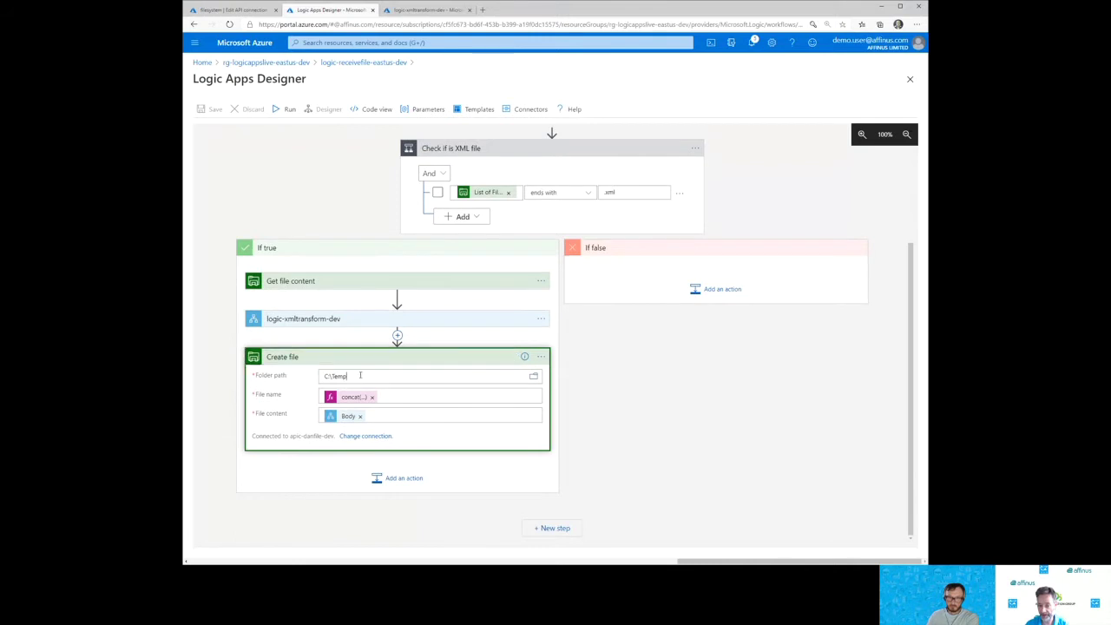
pyautogui.click(535, 377)
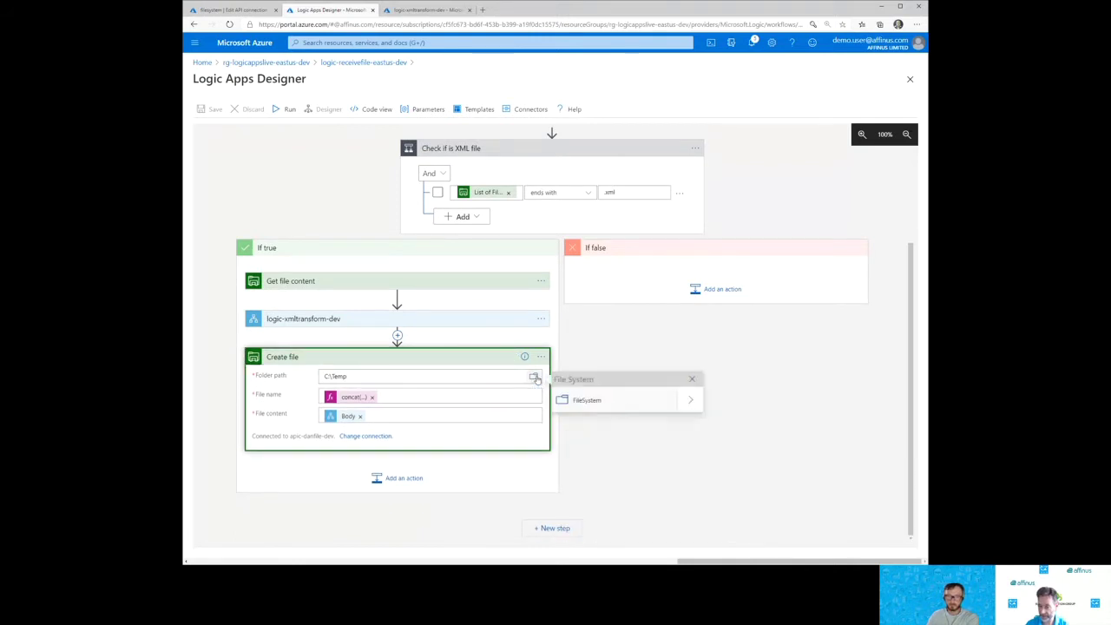
pyautogui.click(694, 401)
pyautogui.click(631, 428)
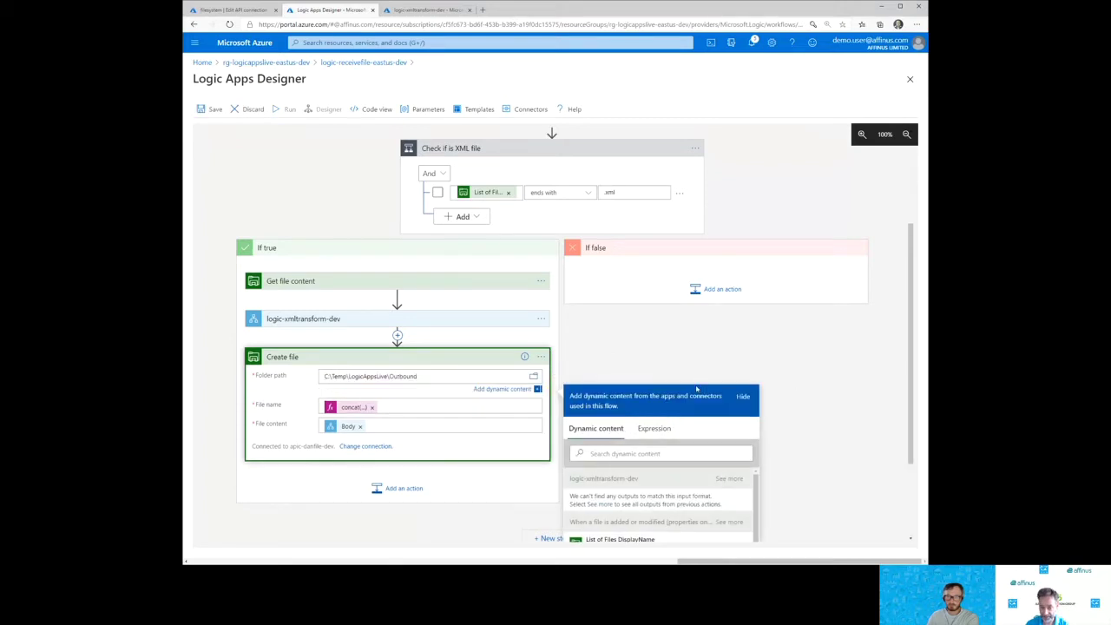
pyautogui.click(840, 403)
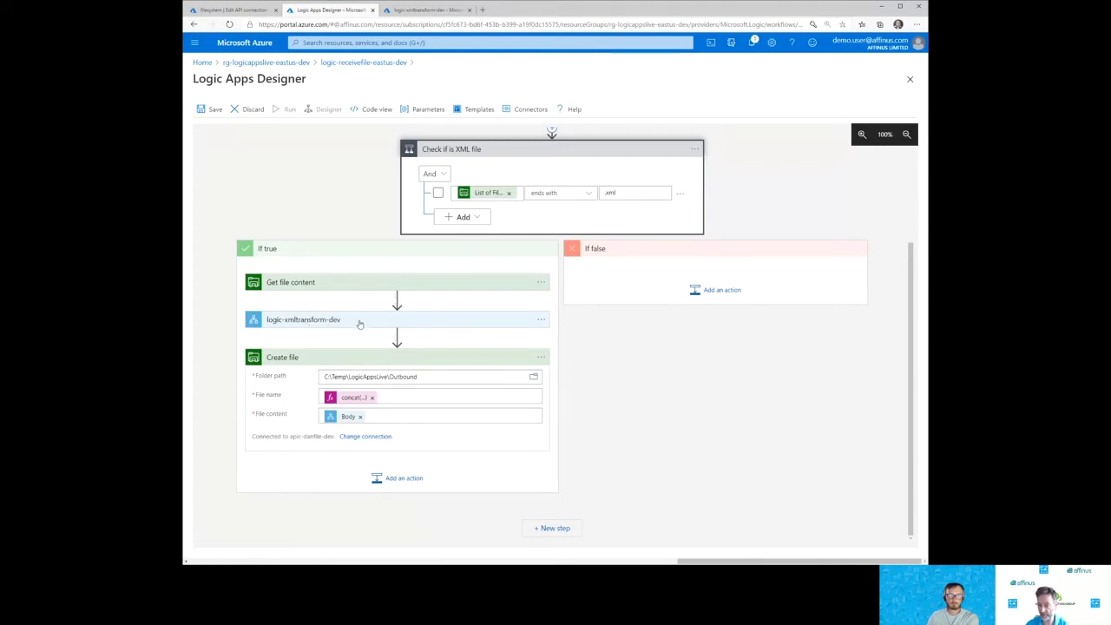
pyautogui.scroll(2, 517, 460)
pyautogui.scroll(-2, 515, 467)
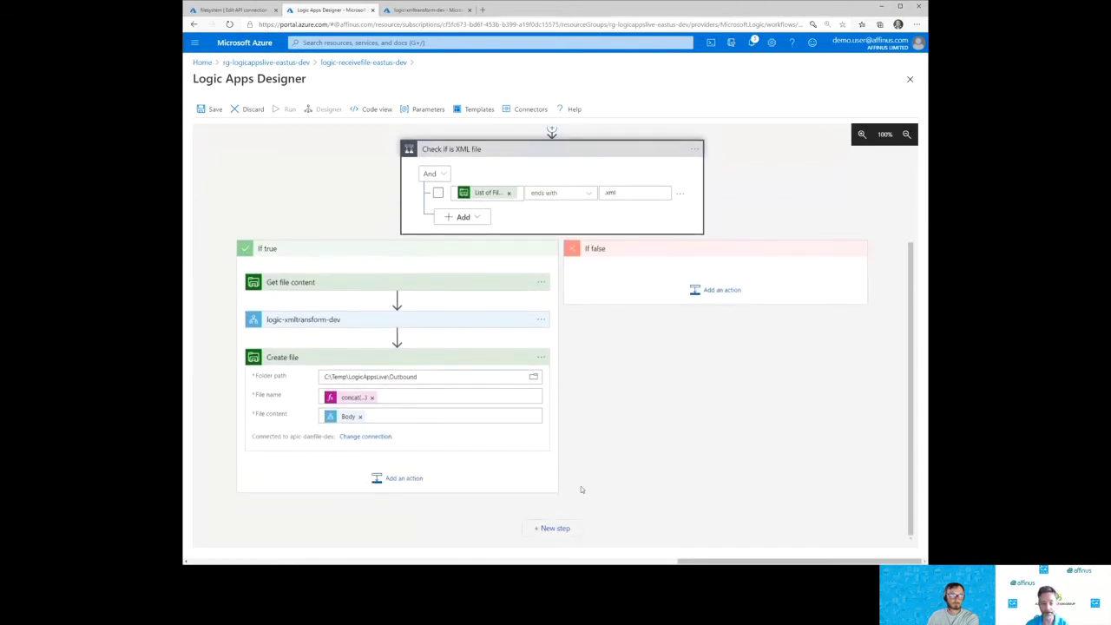
pyautogui.click(210, 108)
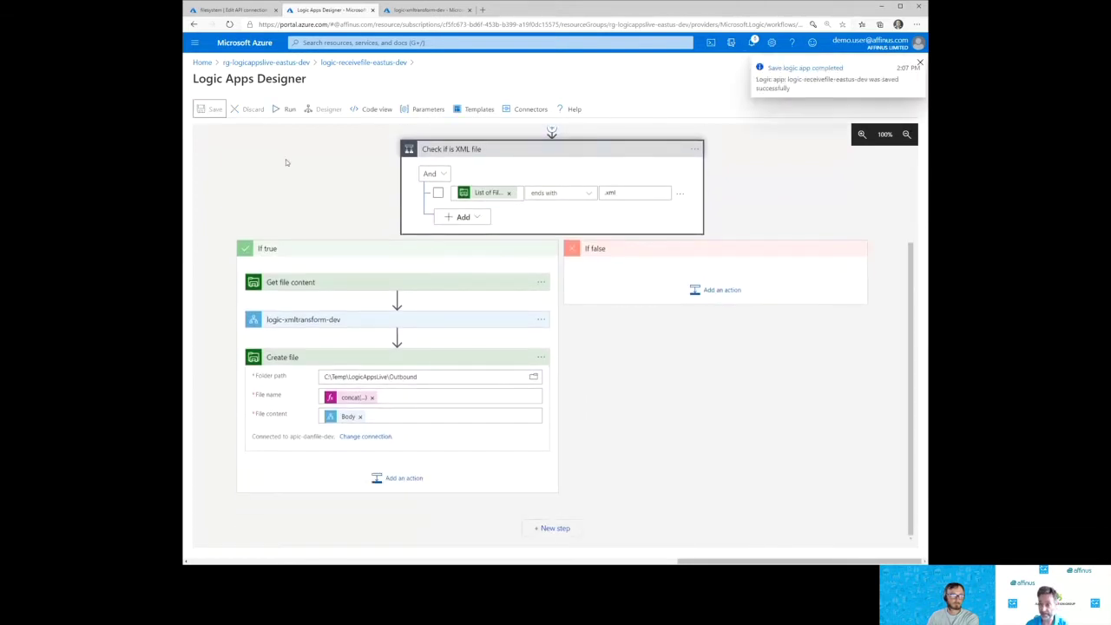
# Step: Refresh the logic app overview, inspect the newest entry in the trigger history, and return to the overview
pyautogui.click(364, 63)
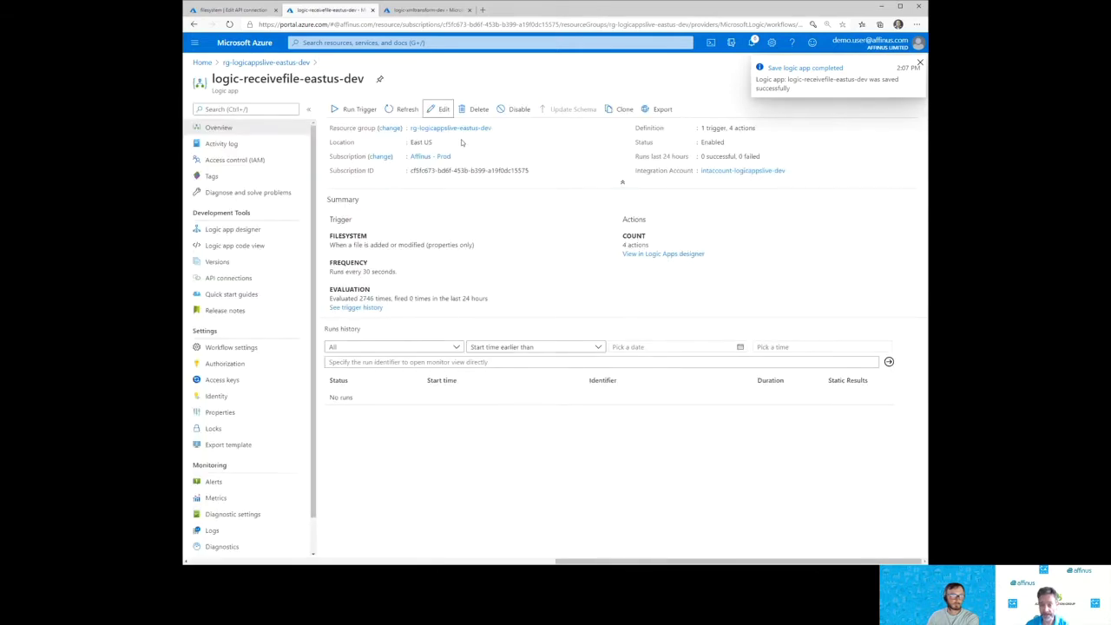
pyautogui.click(405, 110)
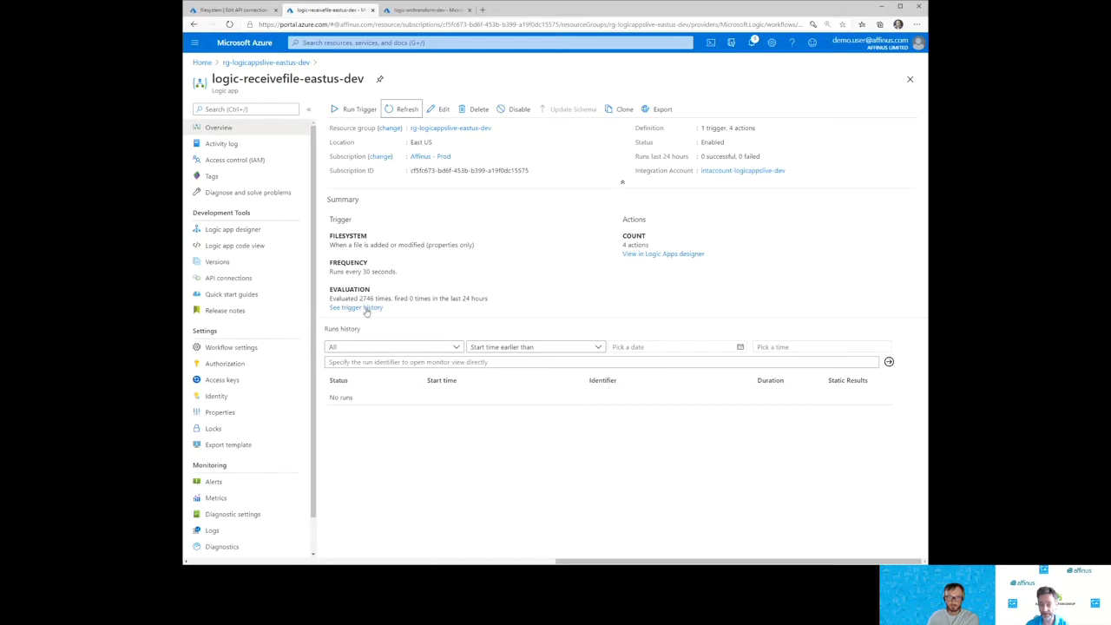
pyautogui.click(369, 308)
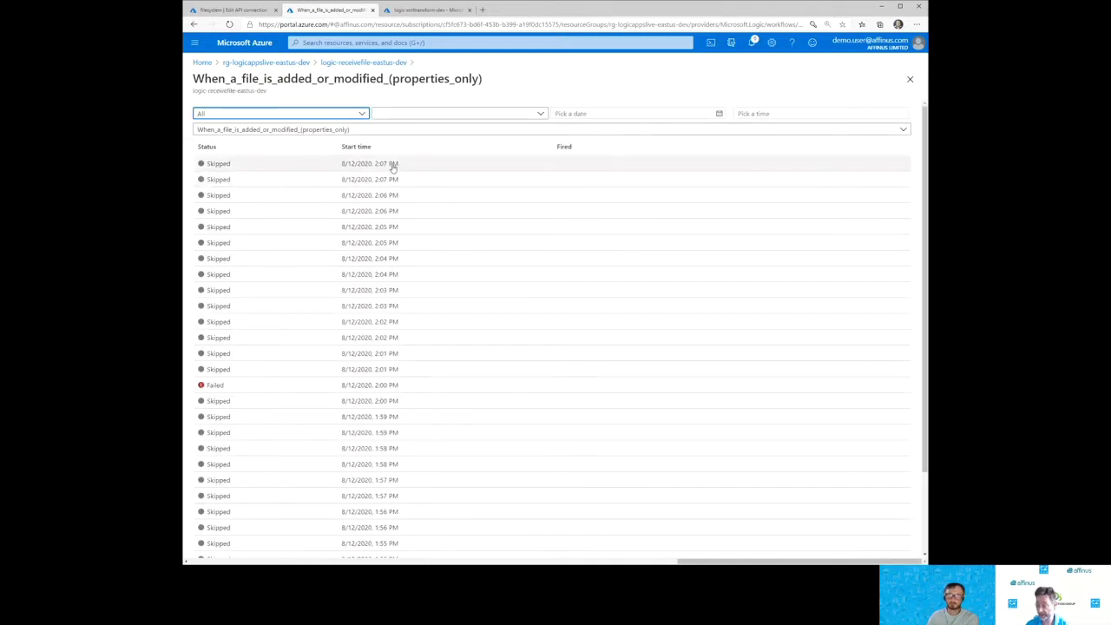
pyautogui.click(219, 164)
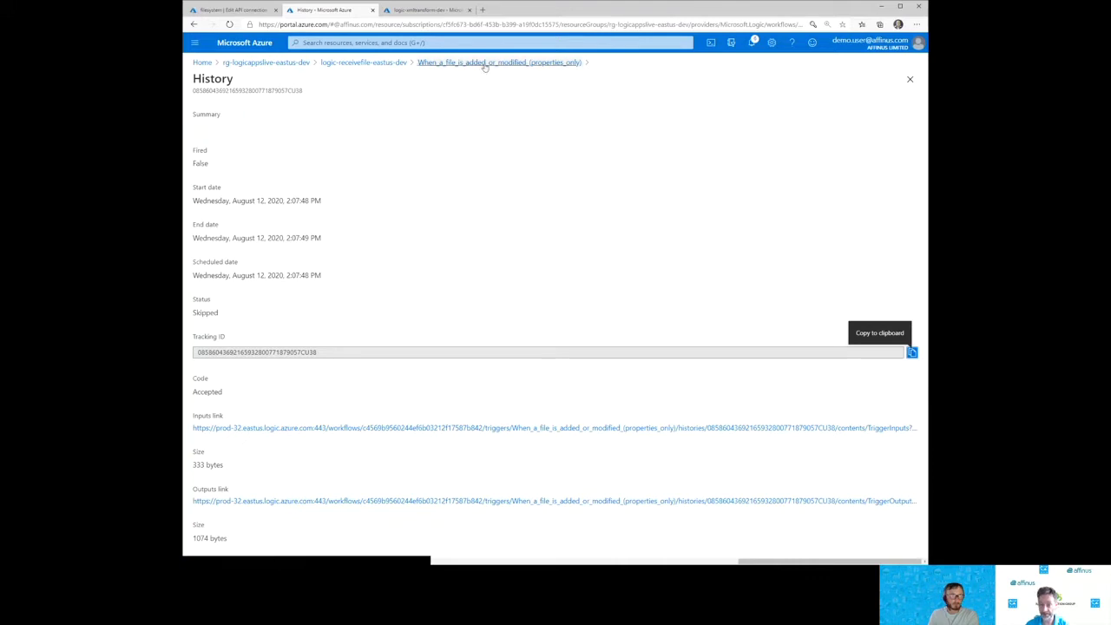
pyautogui.click(390, 64)
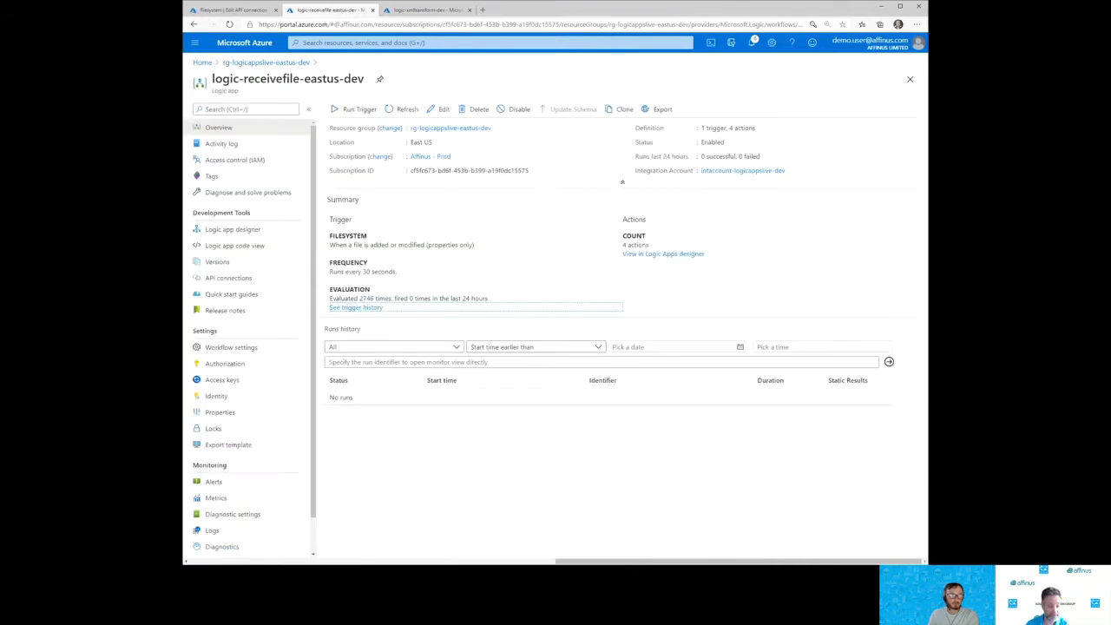
# Step: Reopen the designer and expand the XML condition and its logic-xmltransform-dev action to examine the call's settings
pyautogui.hotkey('alt', 'Tab')
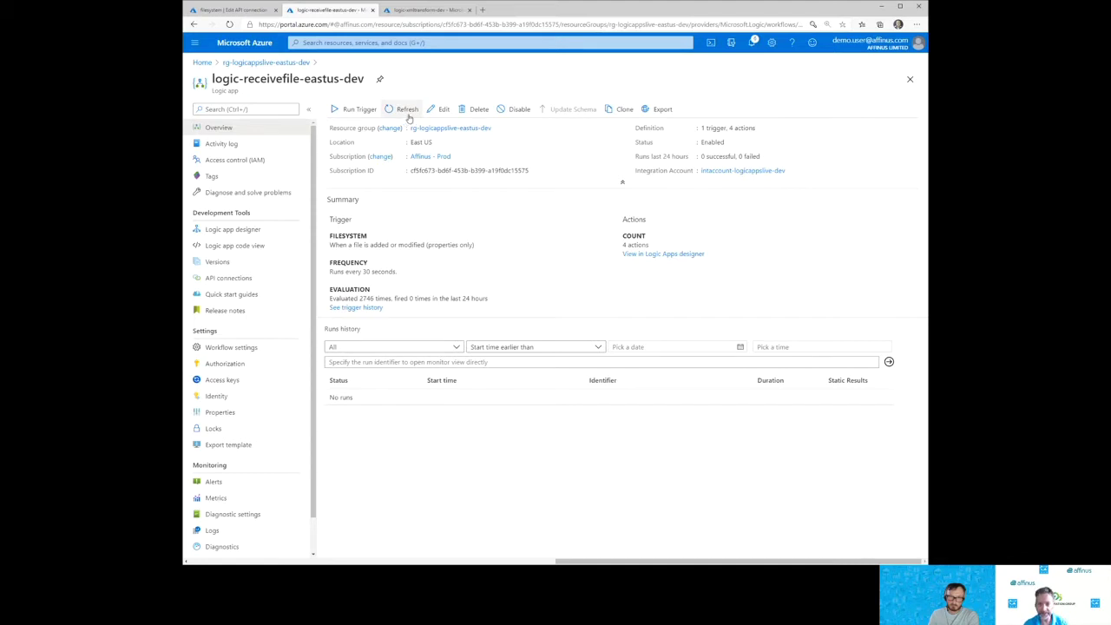
pyautogui.click(444, 110)
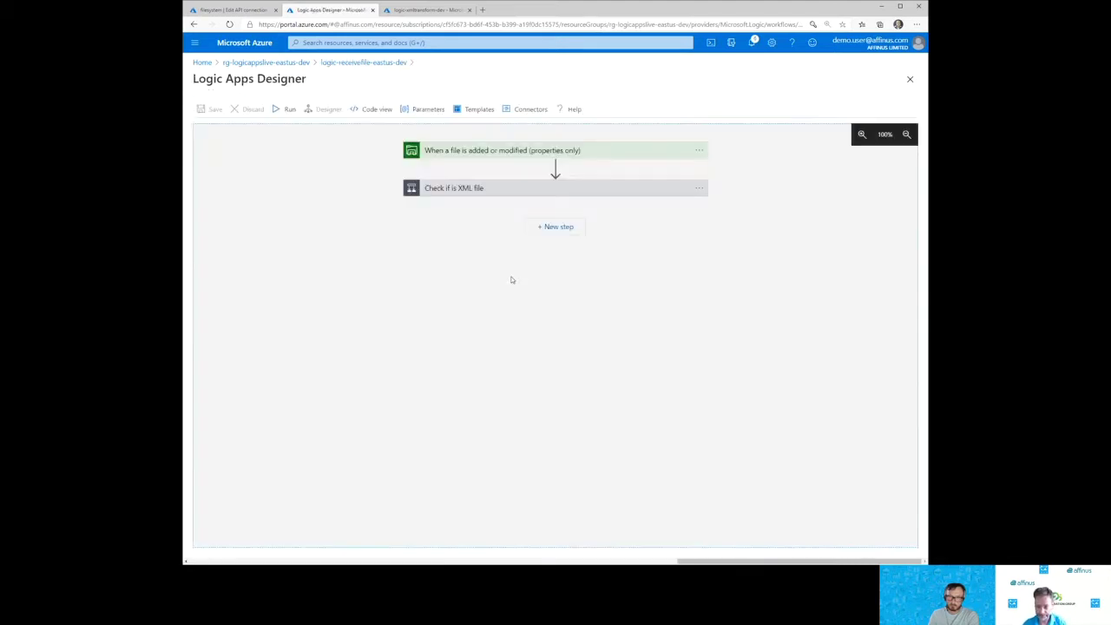
pyautogui.click(498, 190)
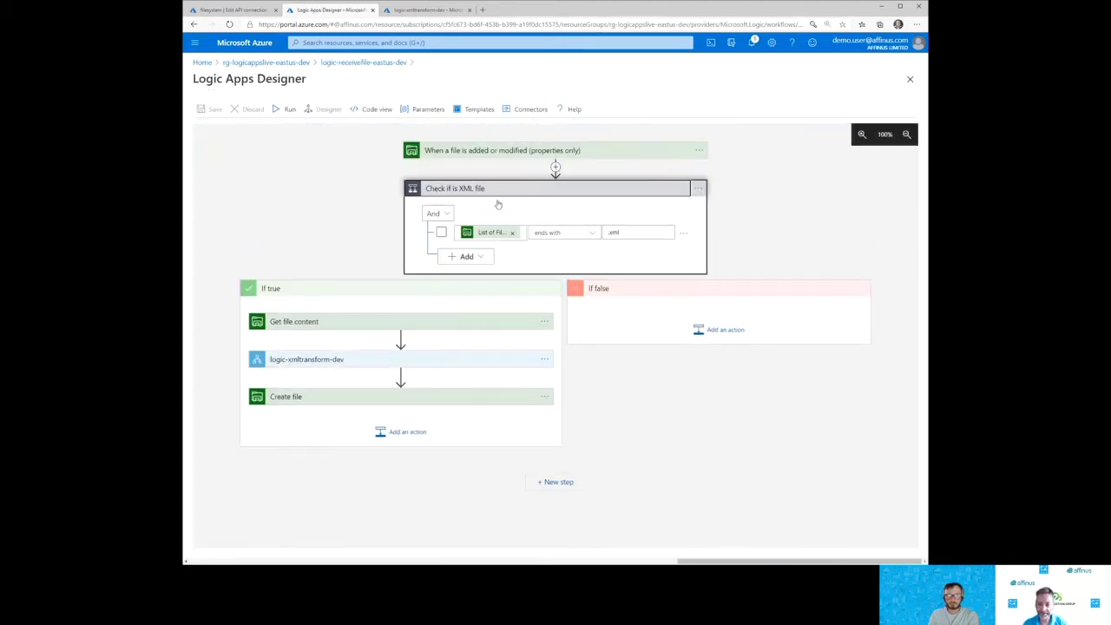
pyautogui.click(331, 364)
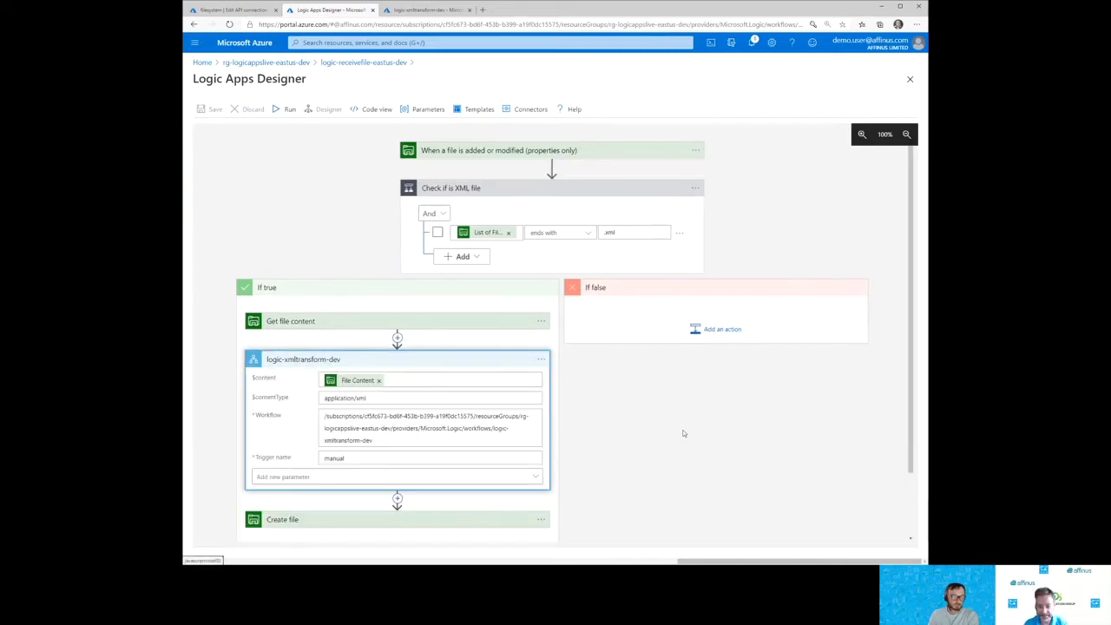
# Step: Return to the logic-receivefile-eastus-dev overview, refresh the runs history, and open the run from 8/12/2020, 2:09 PM
pyautogui.scroll(-1, 683, 433)
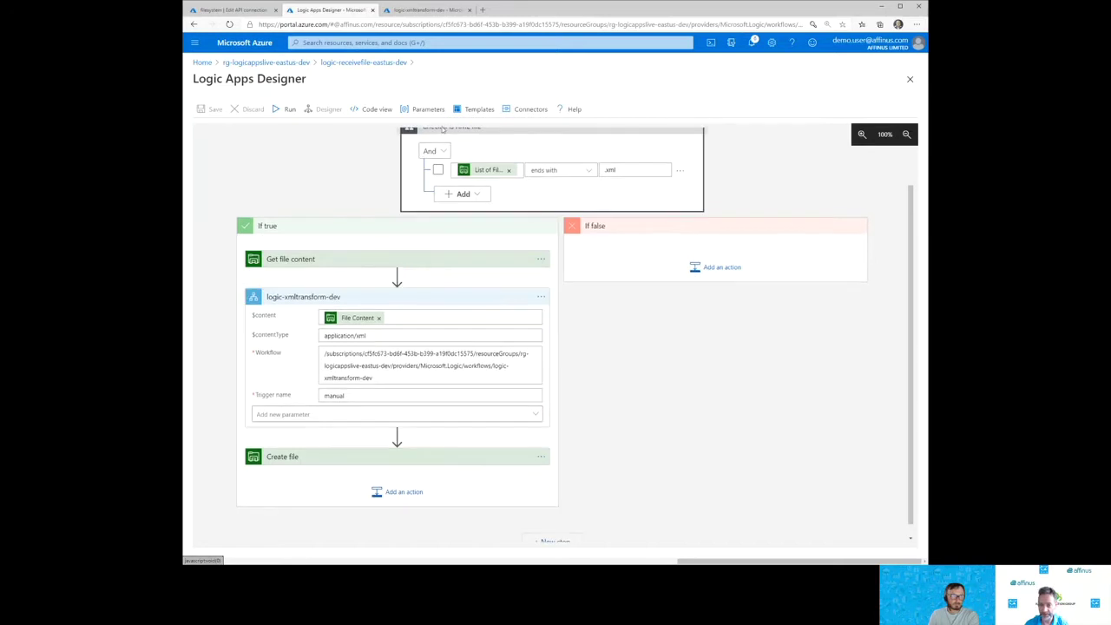
pyautogui.click(373, 64)
pyautogui.click(406, 111)
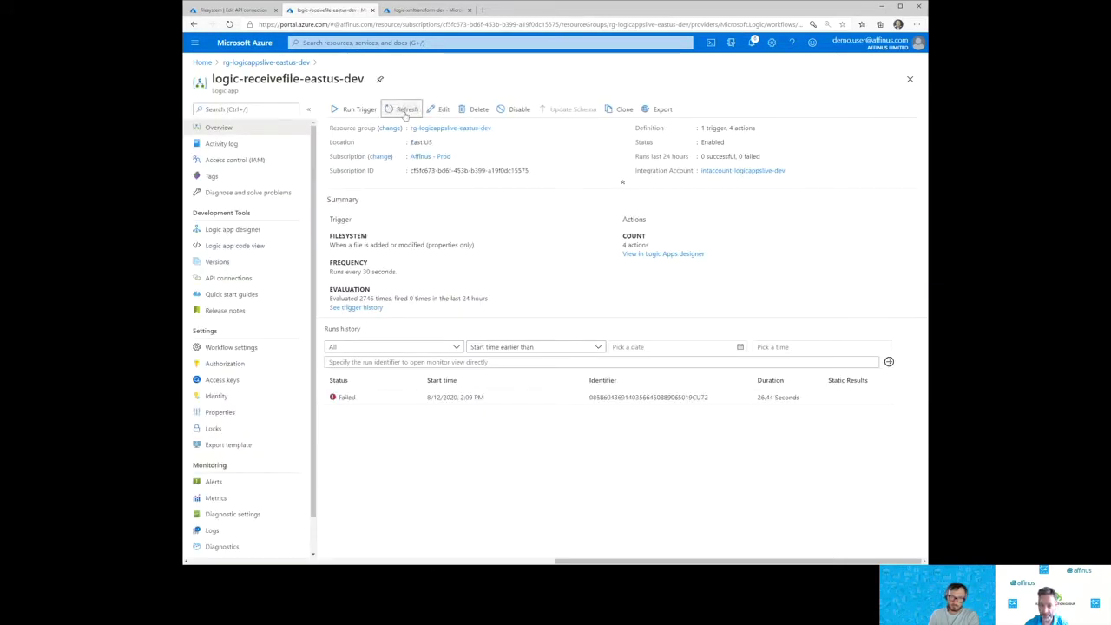
pyautogui.click(455, 401)
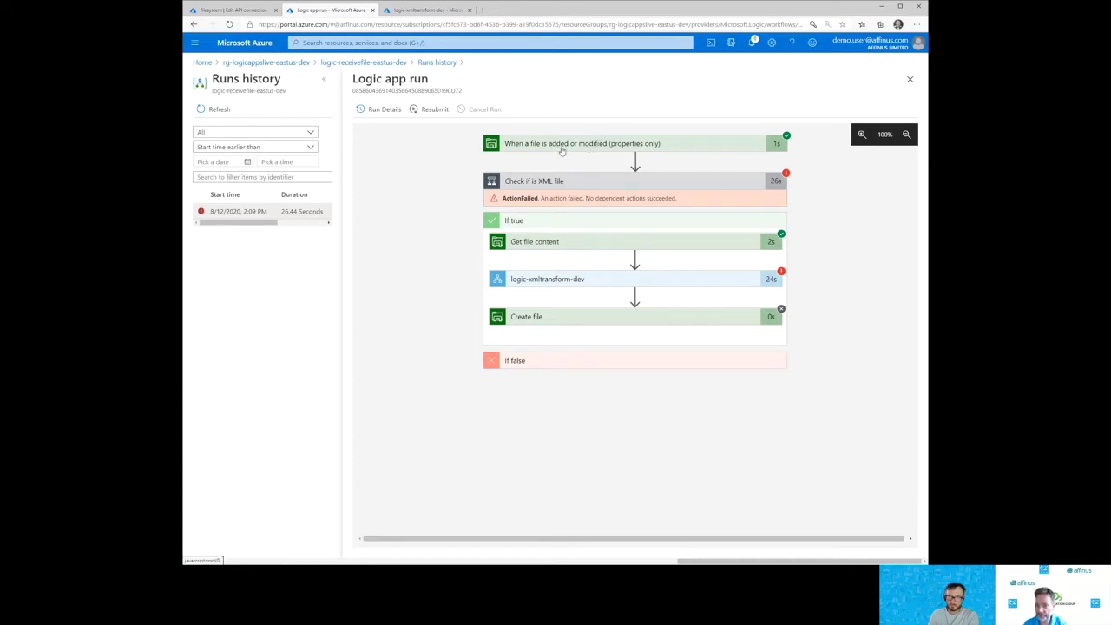
# Step: Examine the file trigger's inputs and output body in the run, including the file path and MediaType, and collapse it
pyautogui.click(558, 146)
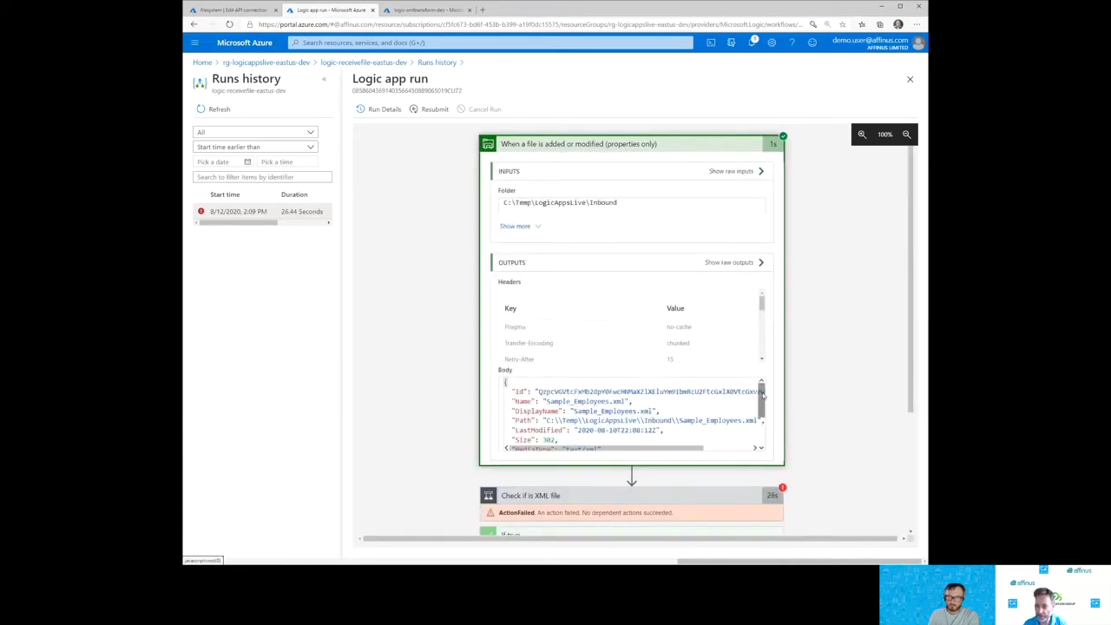
pyautogui.moveTo(763, 396); pyautogui.dragTo(763, 404)
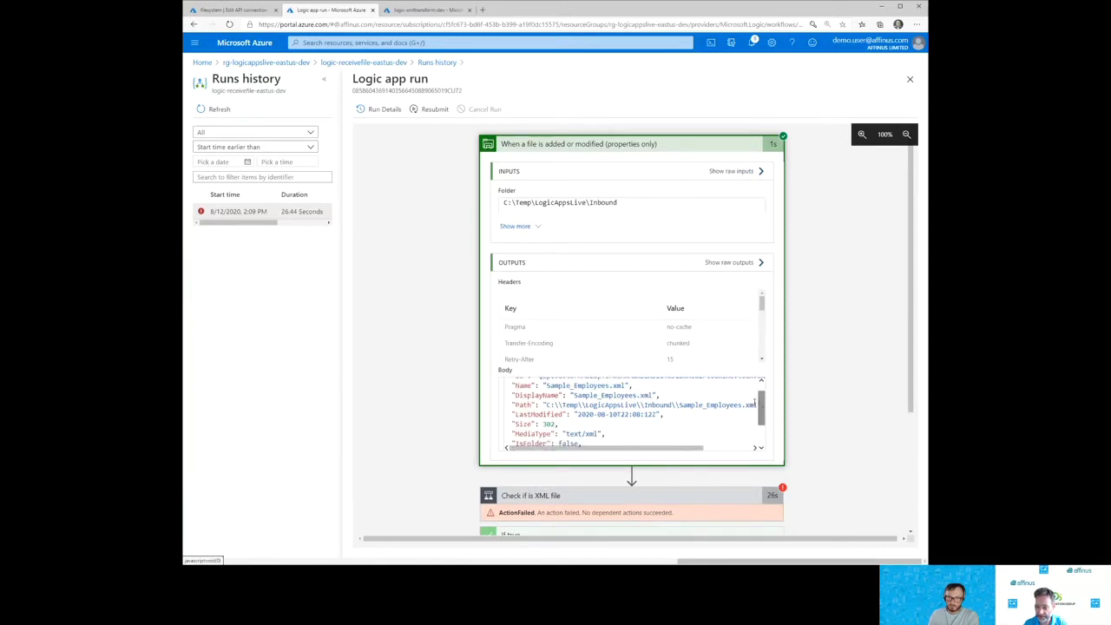
pyautogui.doubleClick(579, 406)
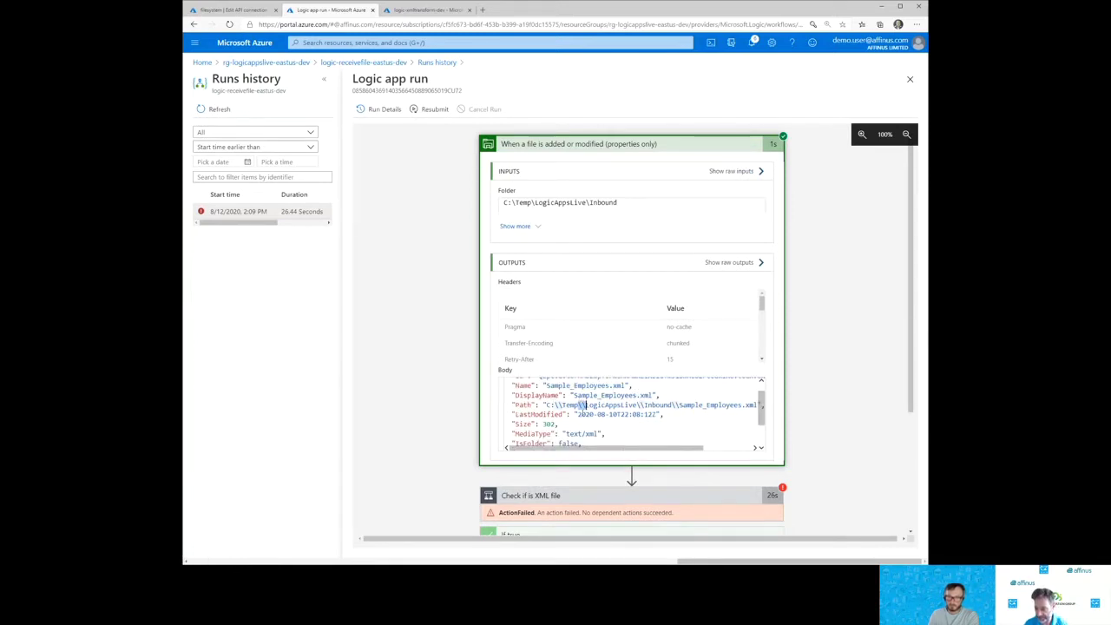
pyautogui.moveTo(565, 433); pyautogui.dragTo(599, 433)
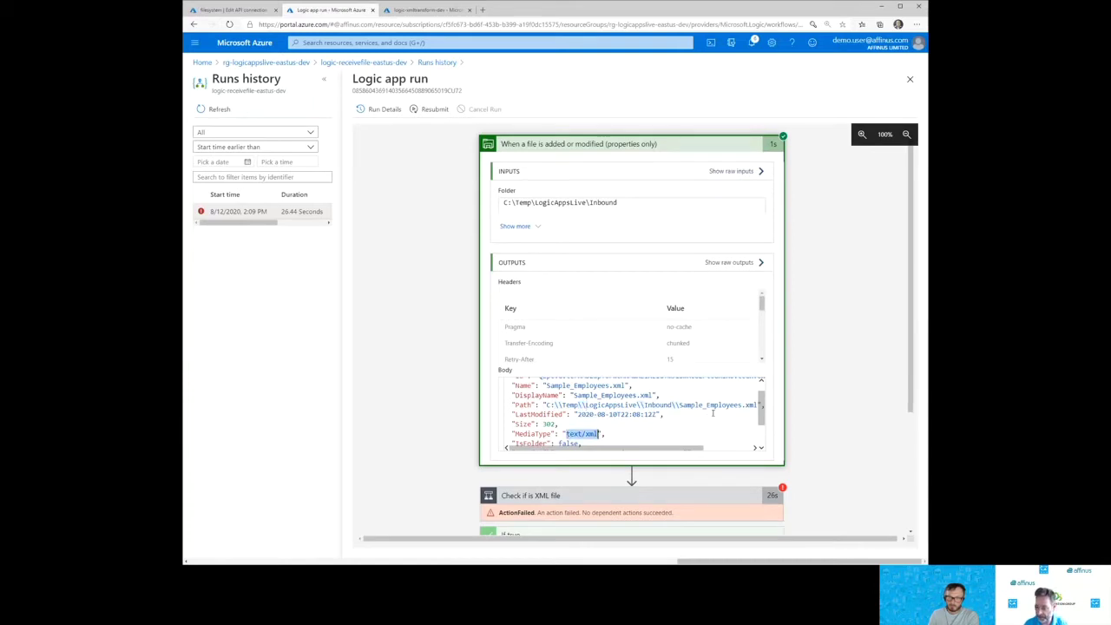
pyautogui.scroll(-2, 713, 413)
pyautogui.scroll(1, 764, 425)
pyautogui.moveTo(766, 425); pyautogui.dragTo(769, 395)
pyautogui.scroll(-2, 615, 411)
pyautogui.scroll(2, 615, 412)
pyautogui.moveTo(565, 440)
pyautogui.mouseDown()
pyautogui.moveTo(538, 388)
pyautogui.moveTo(569, 439)
pyautogui.moveTo(554, 453)
pyautogui.moveTo(552, 439)
pyautogui.mouseUp()
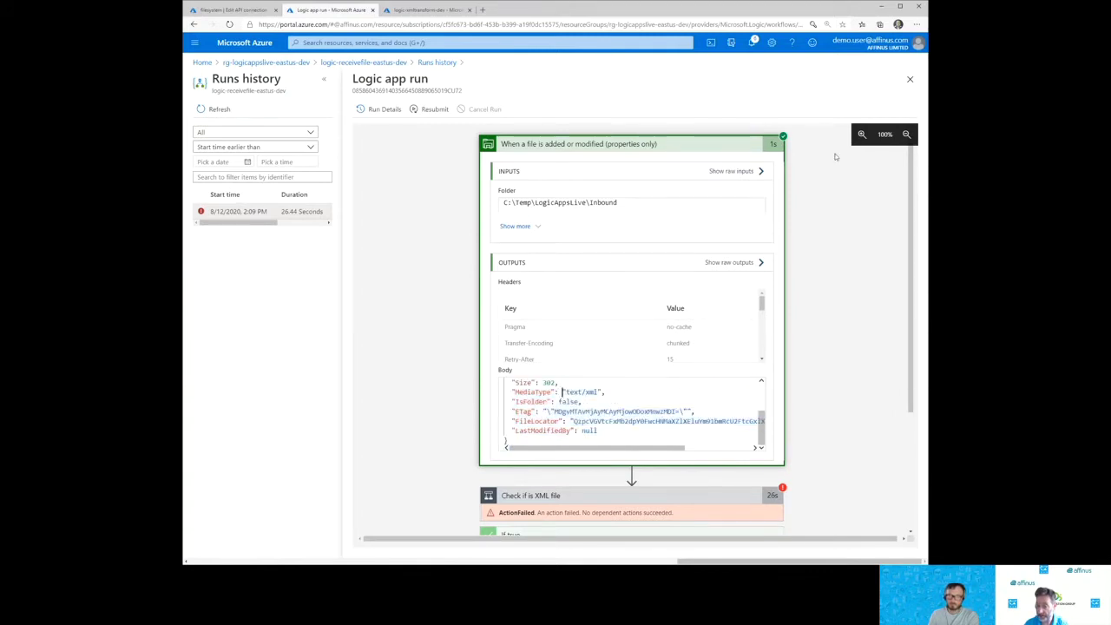
pyautogui.click(625, 143)
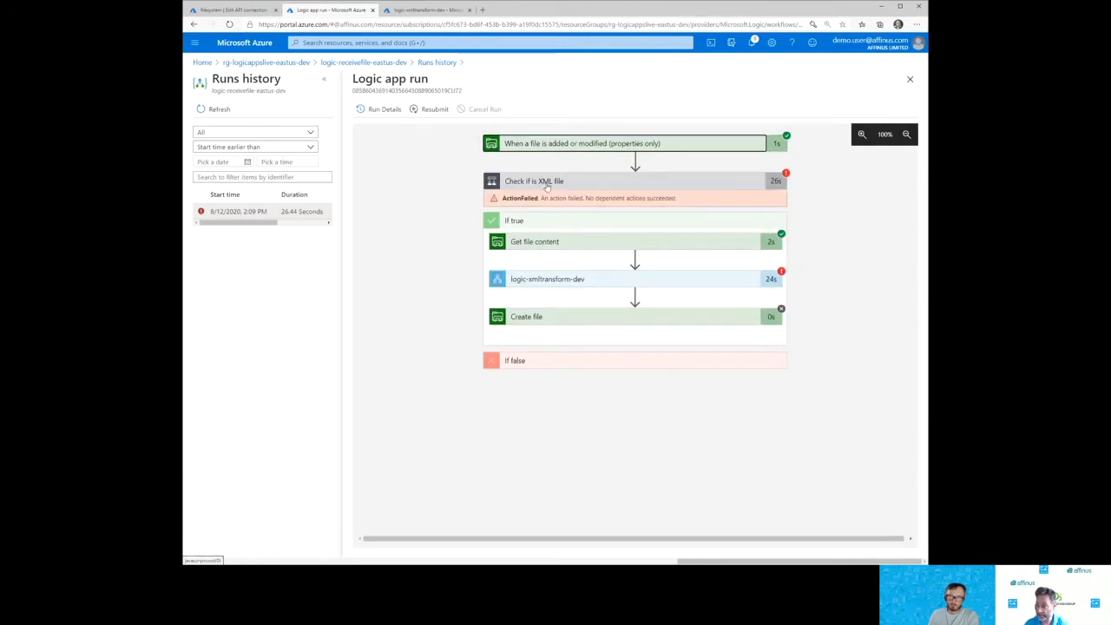
# Step: Examine the Get file content action's XML output and its raw outputs, and collapse the action
pyautogui.click(644, 246)
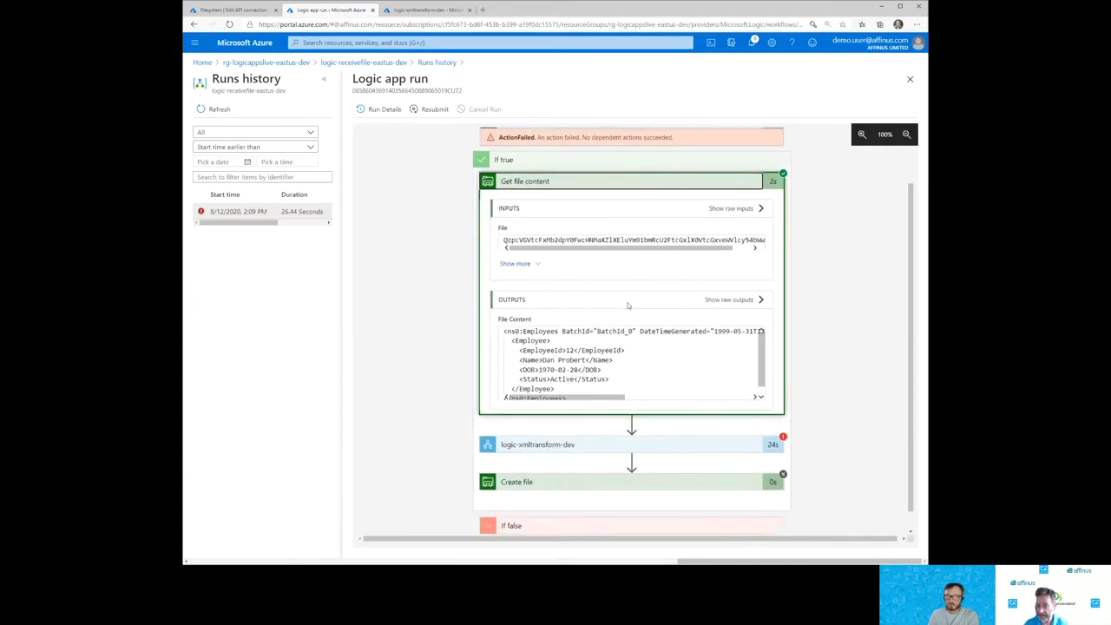
pyautogui.moveTo(504, 331); pyautogui.dragTo(651, 399)
pyautogui.scroll(2, 684, 371)
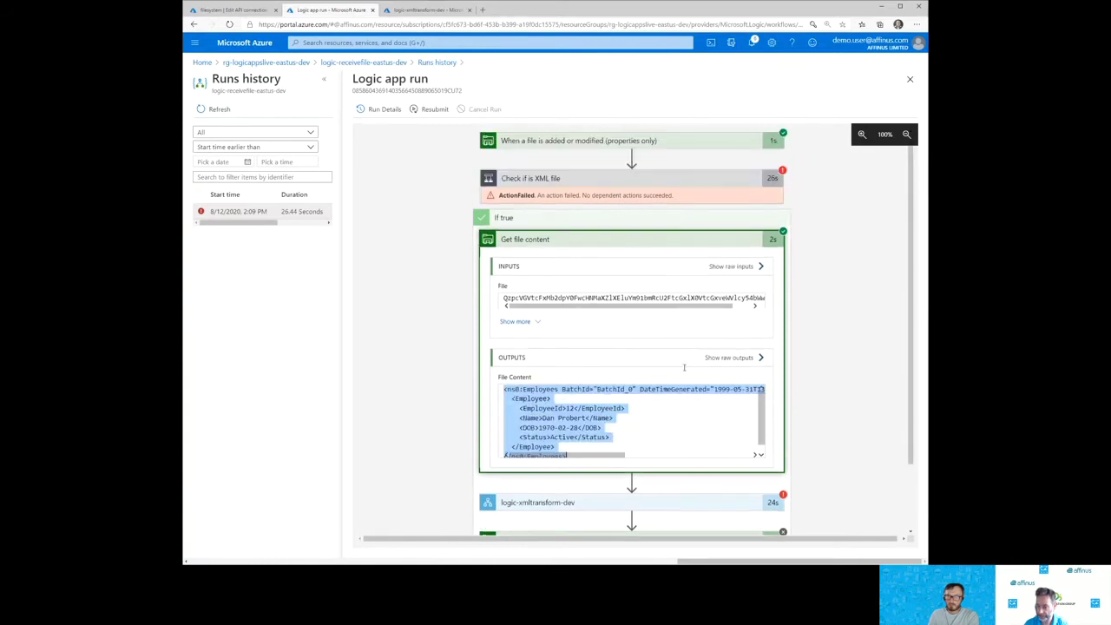
pyautogui.click(731, 361)
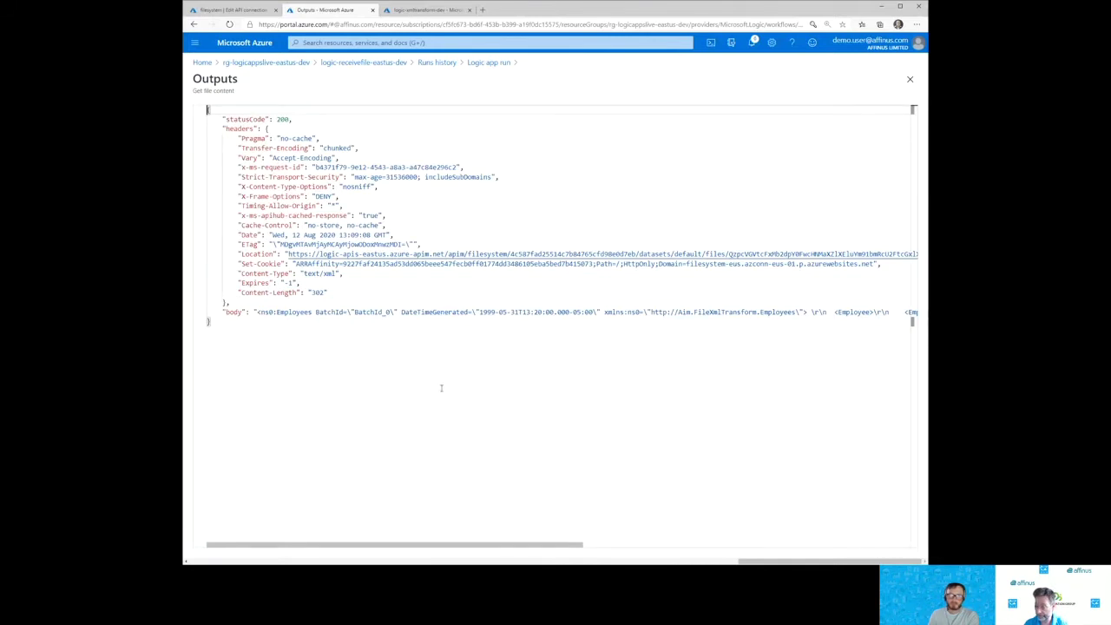
pyautogui.click(482, 64)
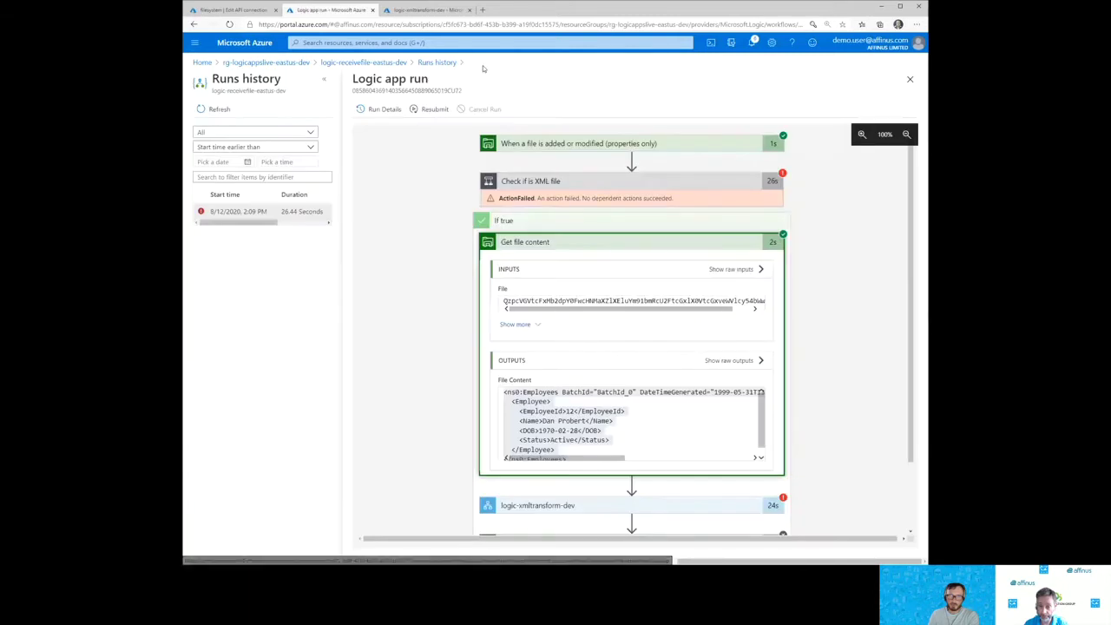
pyautogui.click(640, 244)
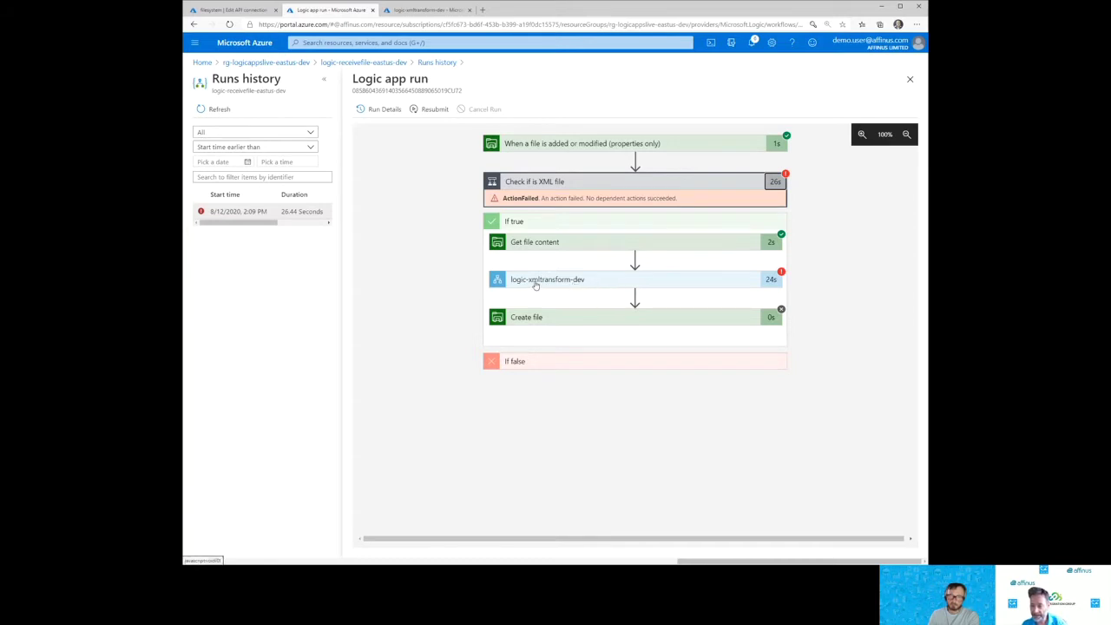
# Step: Examine the logic-xmltransform-dev action's request body, status code and response body in the run, and collapse it
pyautogui.click(579, 284)
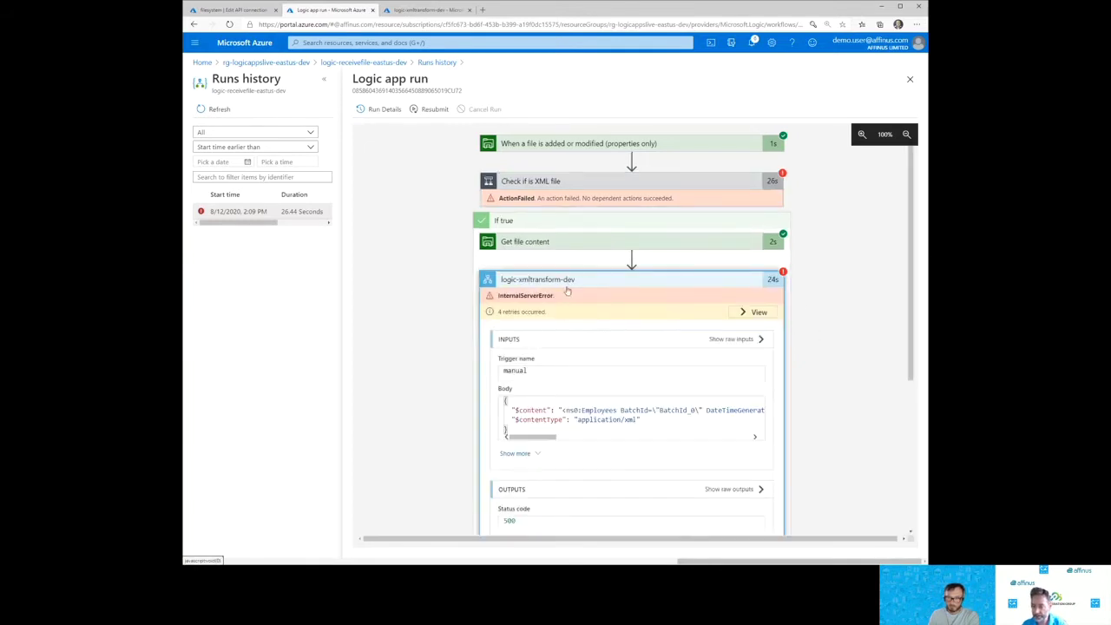
pyautogui.scroll(-1, 460, 351)
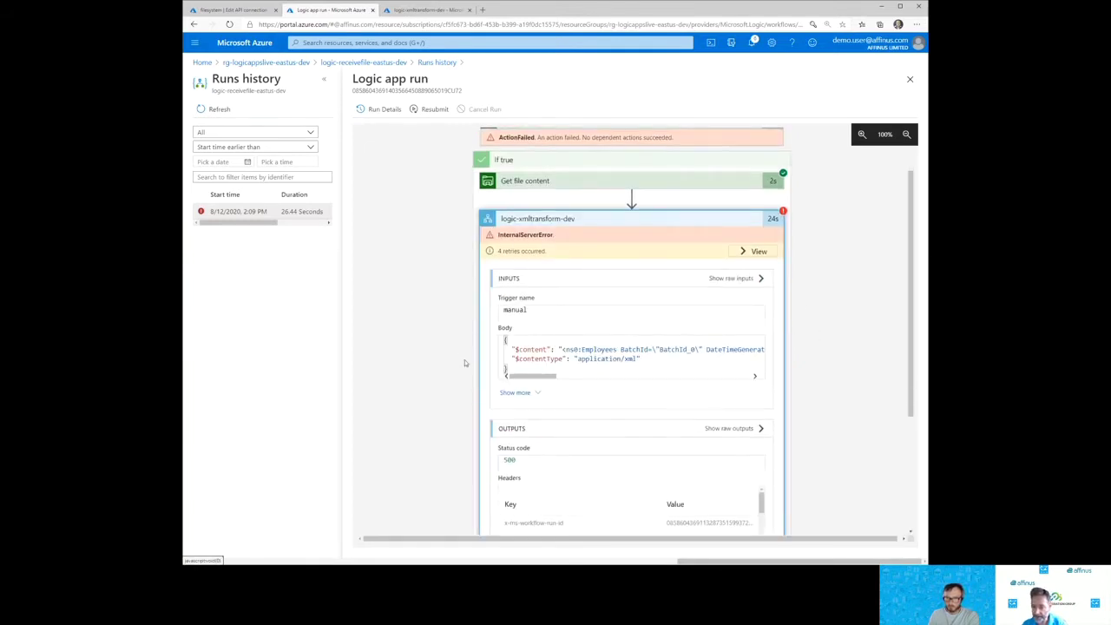
pyautogui.moveTo(564, 349); pyautogui.dragTo(752, 351)
pyautogui.moveTo(533, 376)
pyautogui.mouseDown()
pyautogui.moveTo(745, 380)
pyautogui.moveTo(538, 380)
pyautogui.mouseUp()
pyautogui.scroll(-2, 485, 393)
pyautogui.scroll(2, 431, 395)
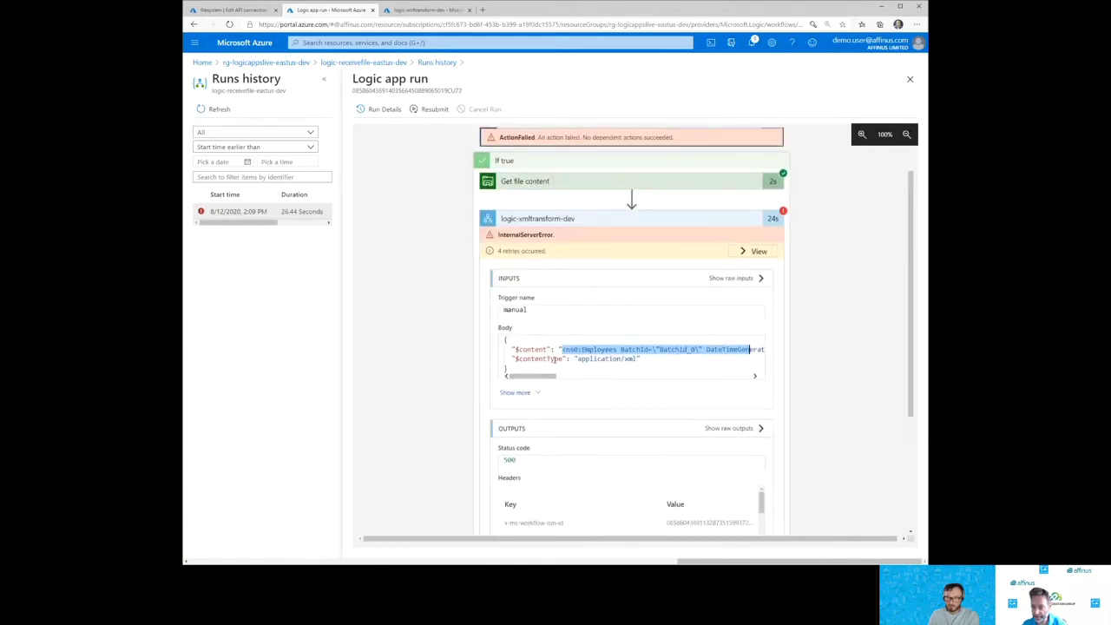
pyautogui.scroll(-3, 665, 393)
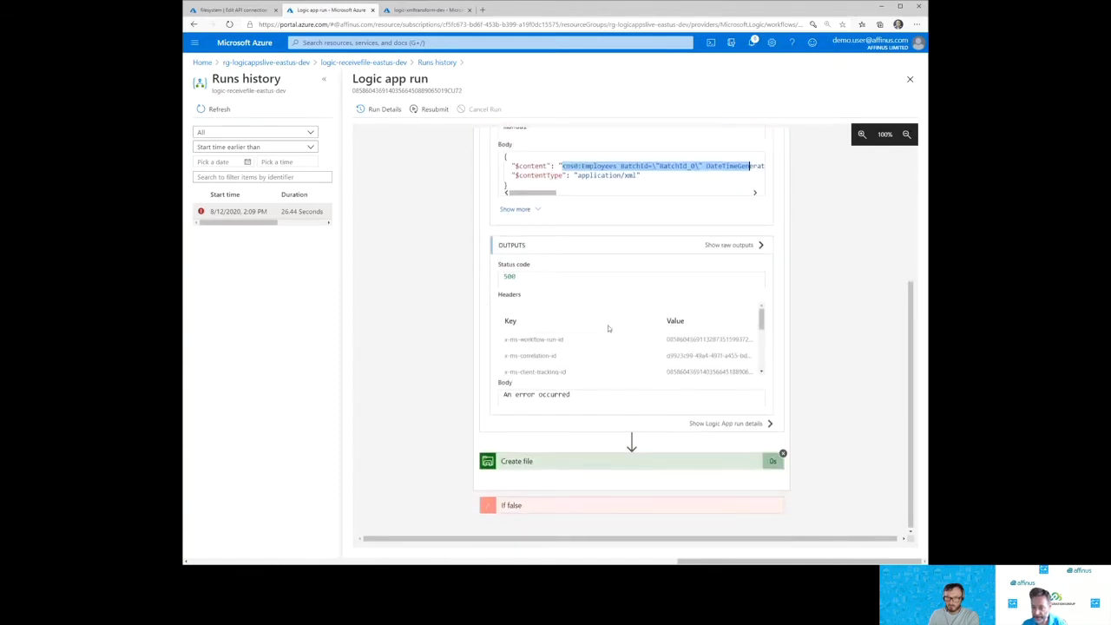
pyautogui.scroll(-1, 608, 329)
pyautogui.moveTo(573, 394); pyautogui.dragTo(503, 396)
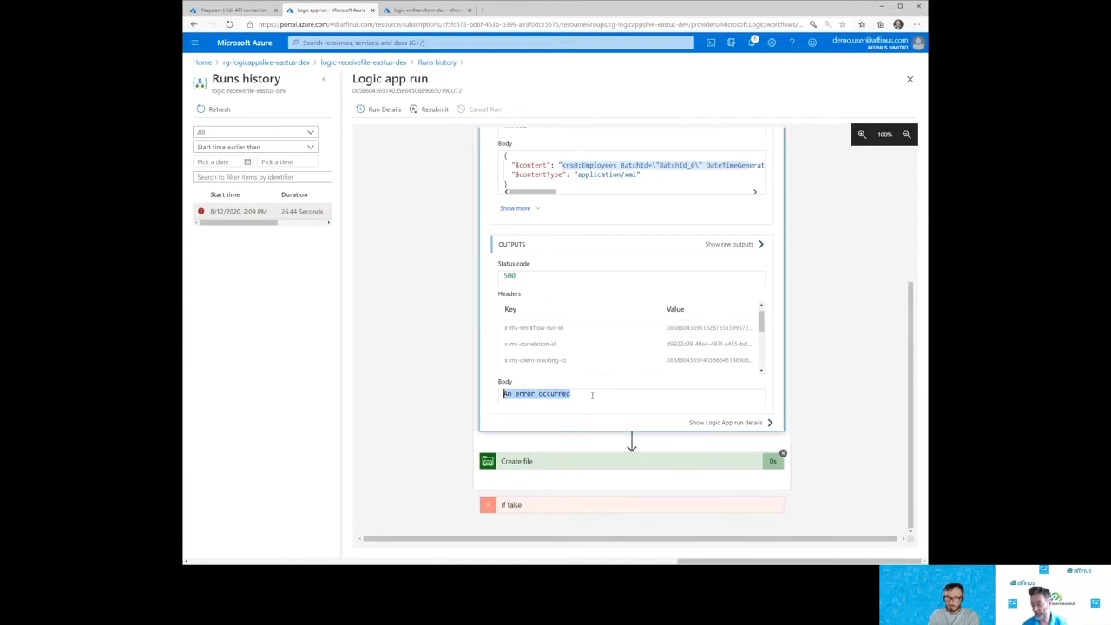
pyautogui.scroll(3, 841, 375)
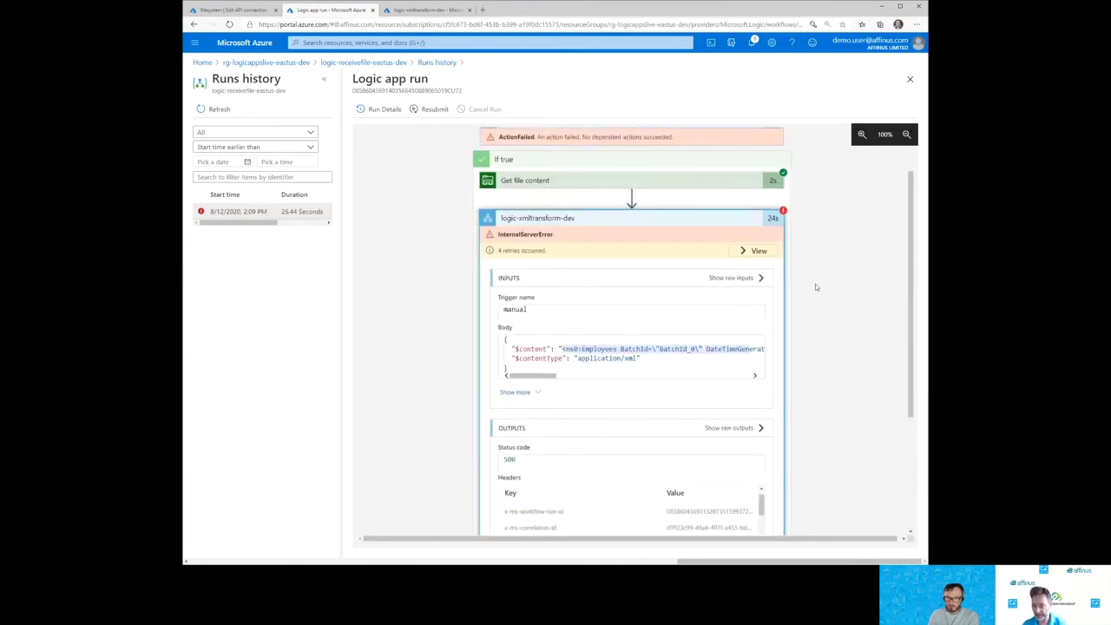
pyautogui.click(579, 348)
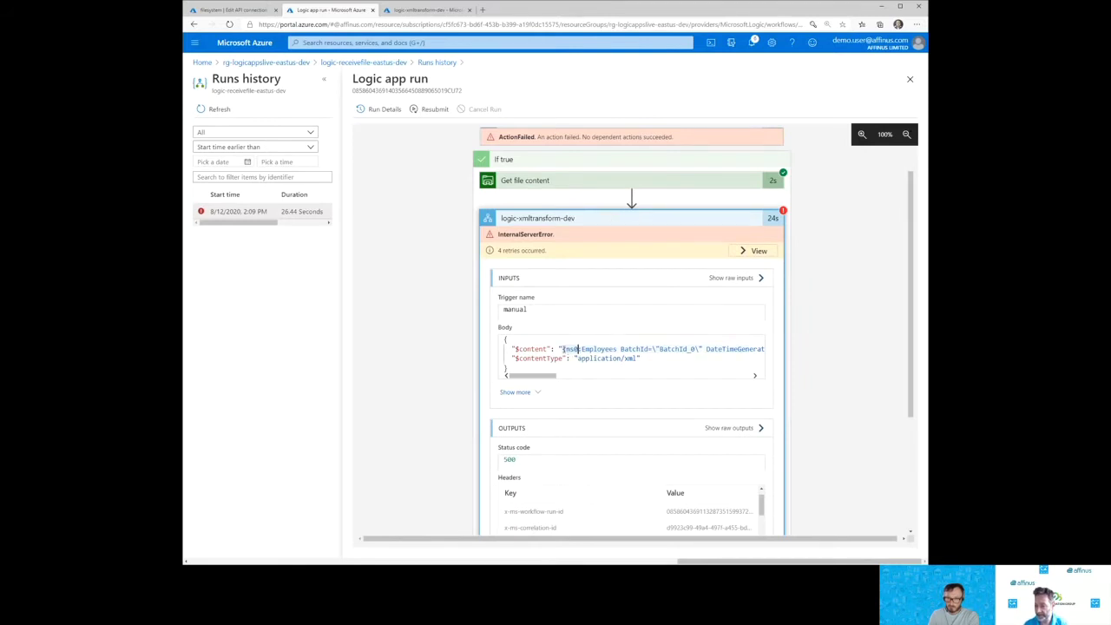
pyautogui.moveTo(561, 348); pyautogui.dragTo(734, 348)
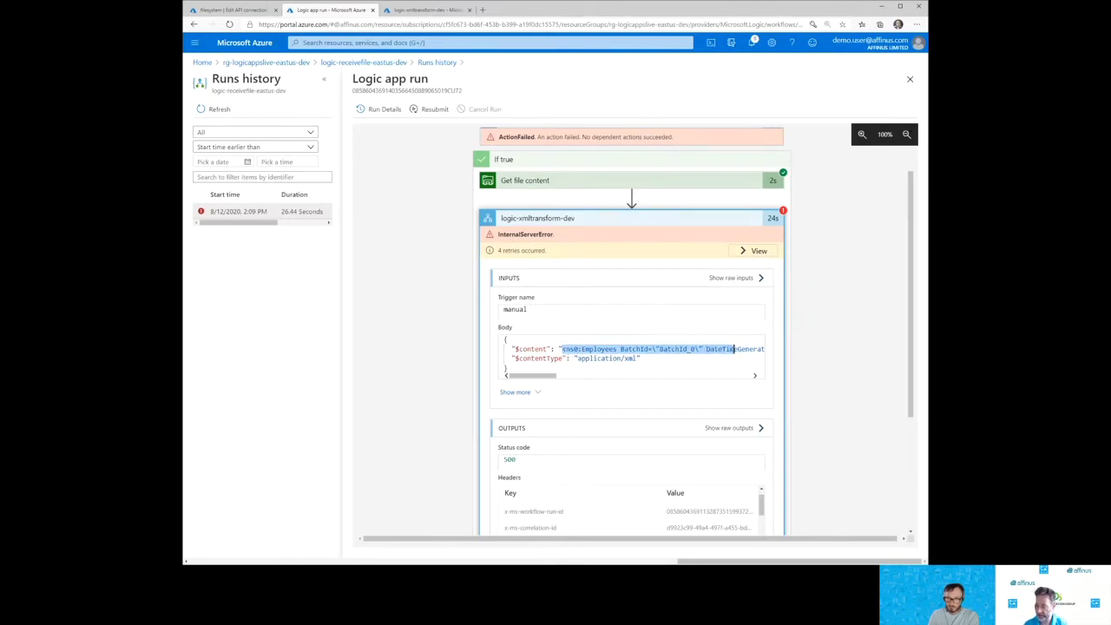
pyautogui.click(587, 220)
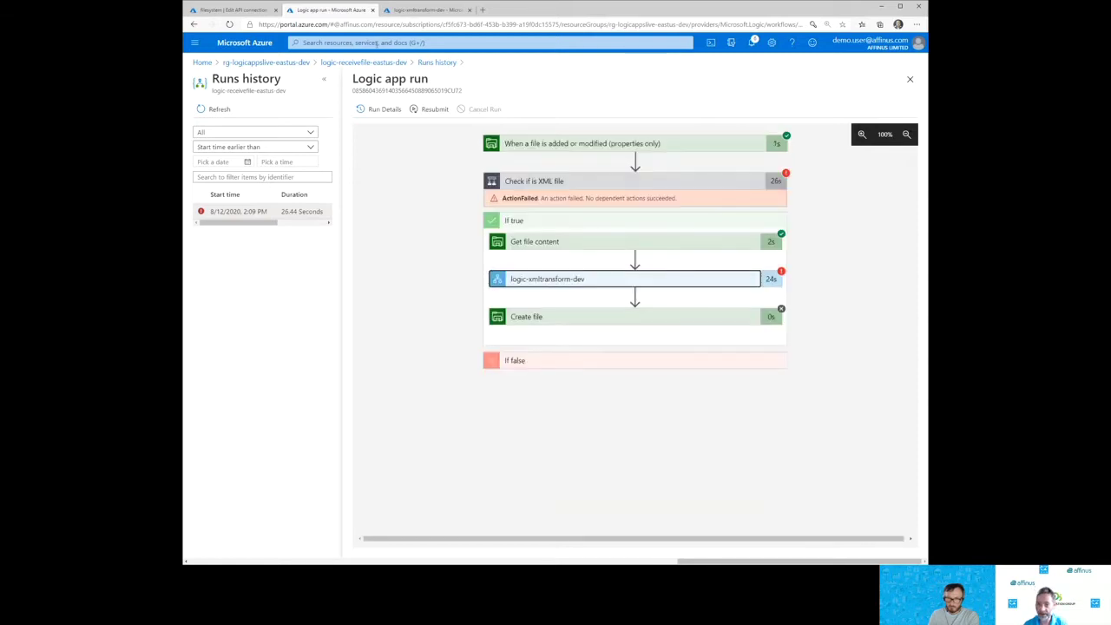
# Step: Open logic-xmltransform-dev in the designer and examine the HTTP request trigger's JSON schema for $content and $contentType
pyautogui.click(414, 11)
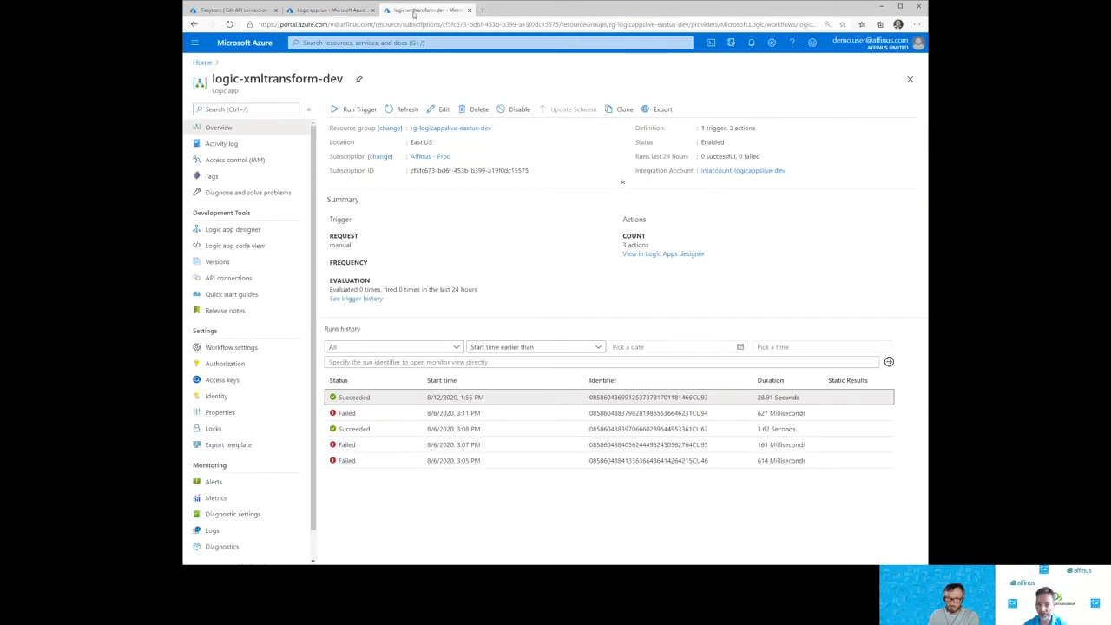
pyautogui.click(443, 110)
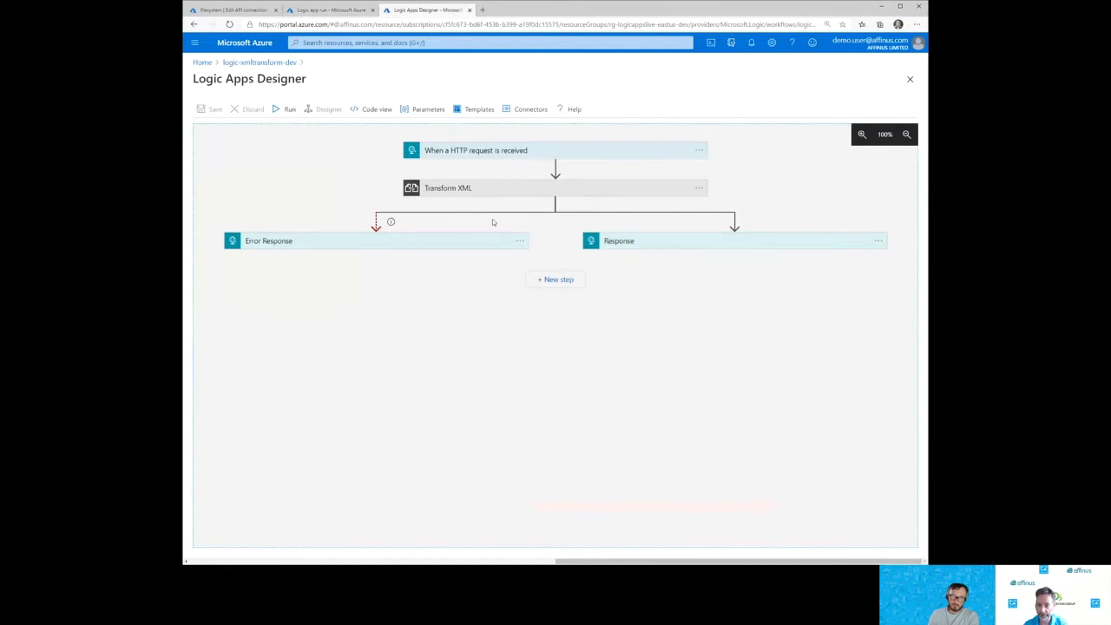
pyautogui.click(503, 153)
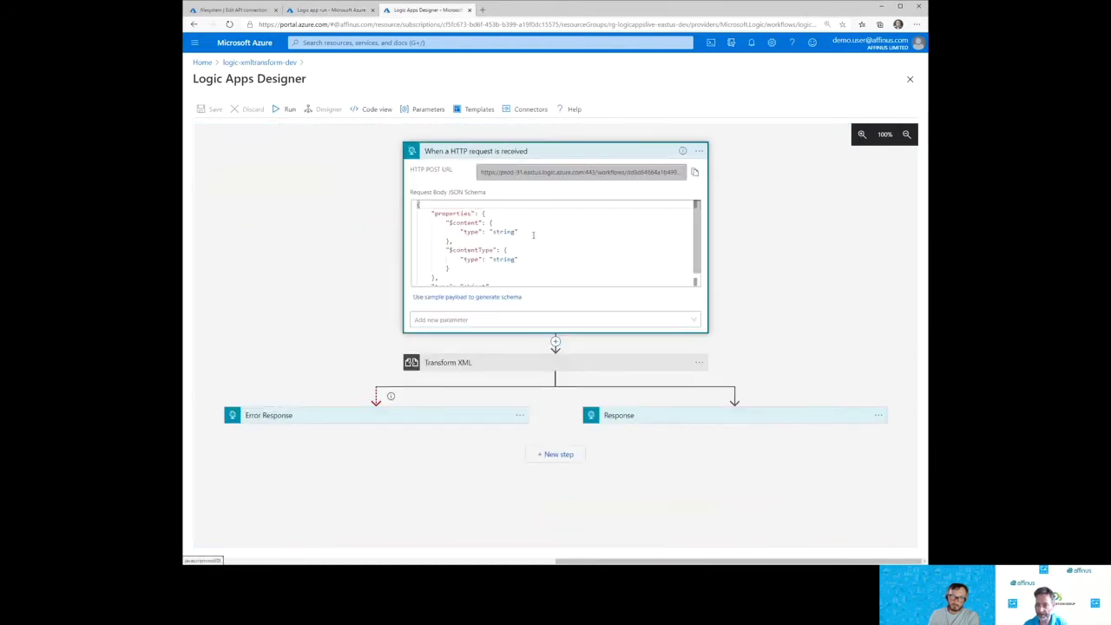
pyautogui.click(468, 231)
pyautogui.click(452, 241)
pyautogui.doubleClick(477, 250)
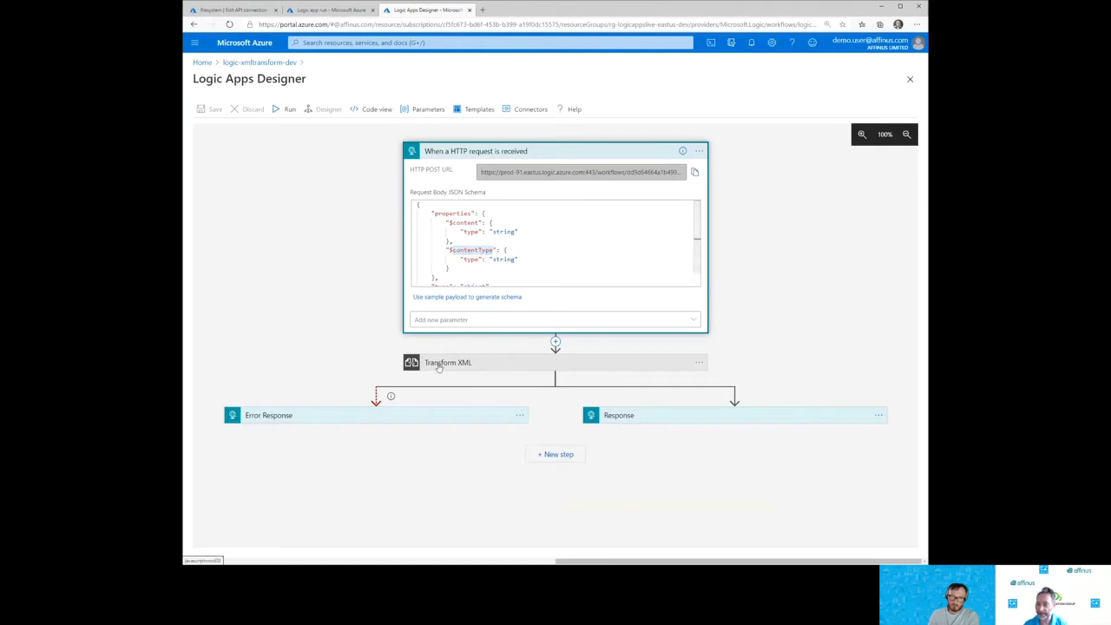
# Step: Examine the Transform XML action's content and map settings, and inspect its base64ToString content expression in the workflow code
pyautogui.click(468, 362)
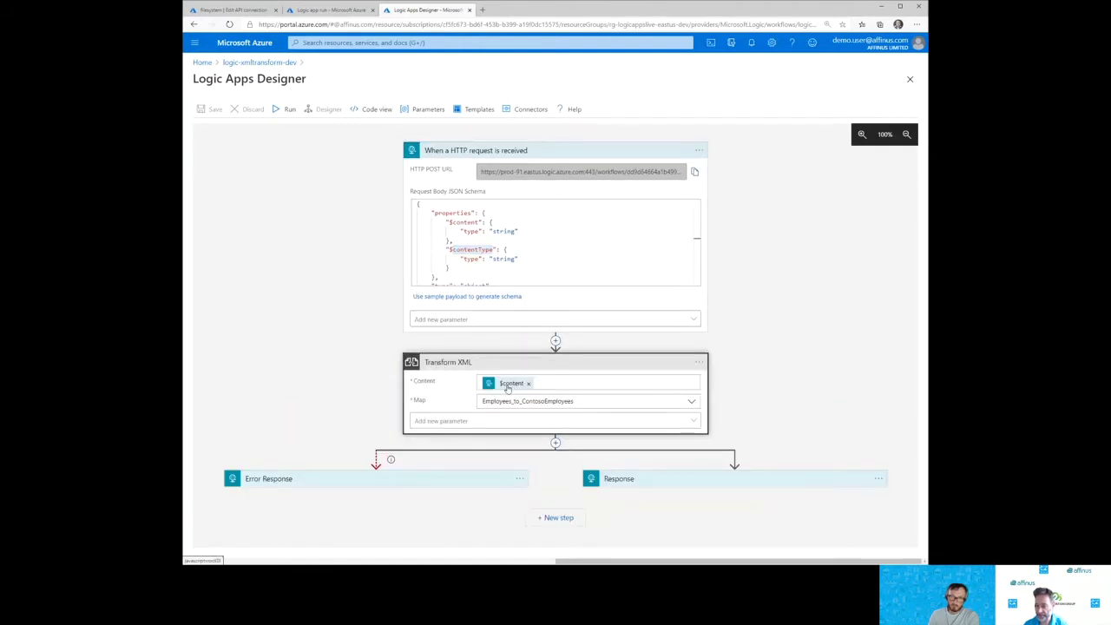
pyautogui.click(372, 109)
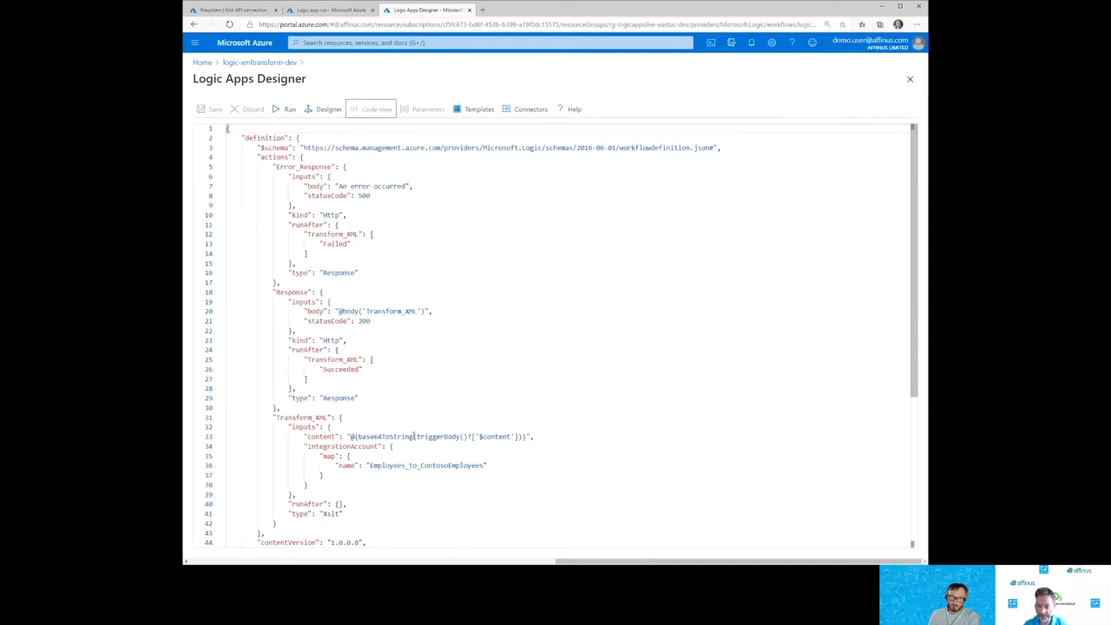
pyautogui.moveTo(357, 437); pyautogui.dragTo(412, 436)
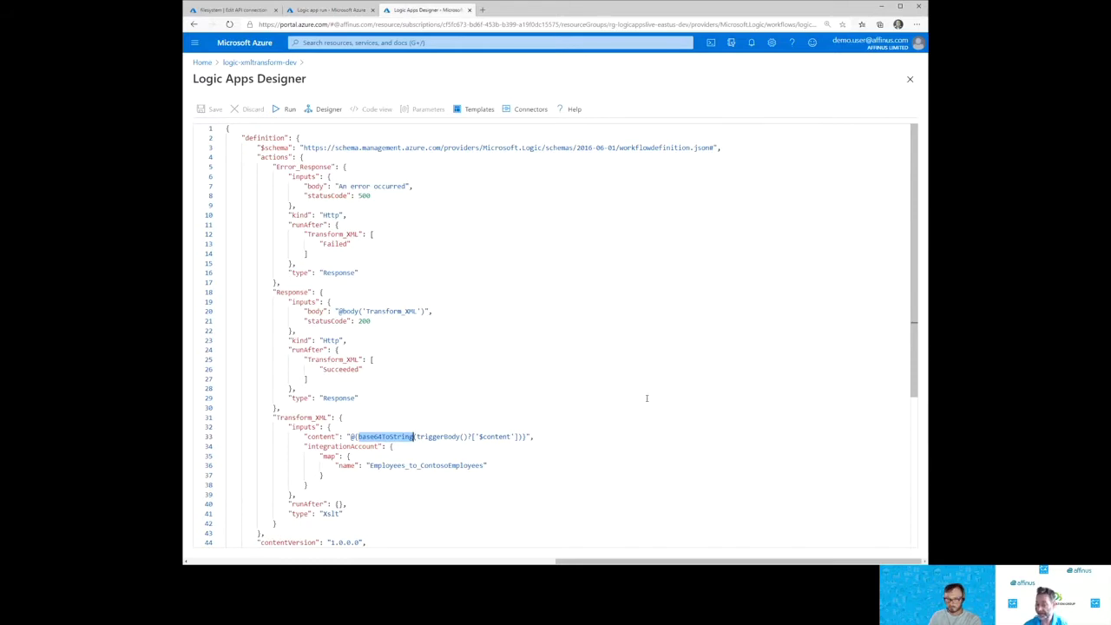
# Step: Open logic-receivefile-eastus-dev in the designer and expand its logic-xmltransform-dev action
pyautogui.hotkey('ctrl', 'shift', 'Tab')
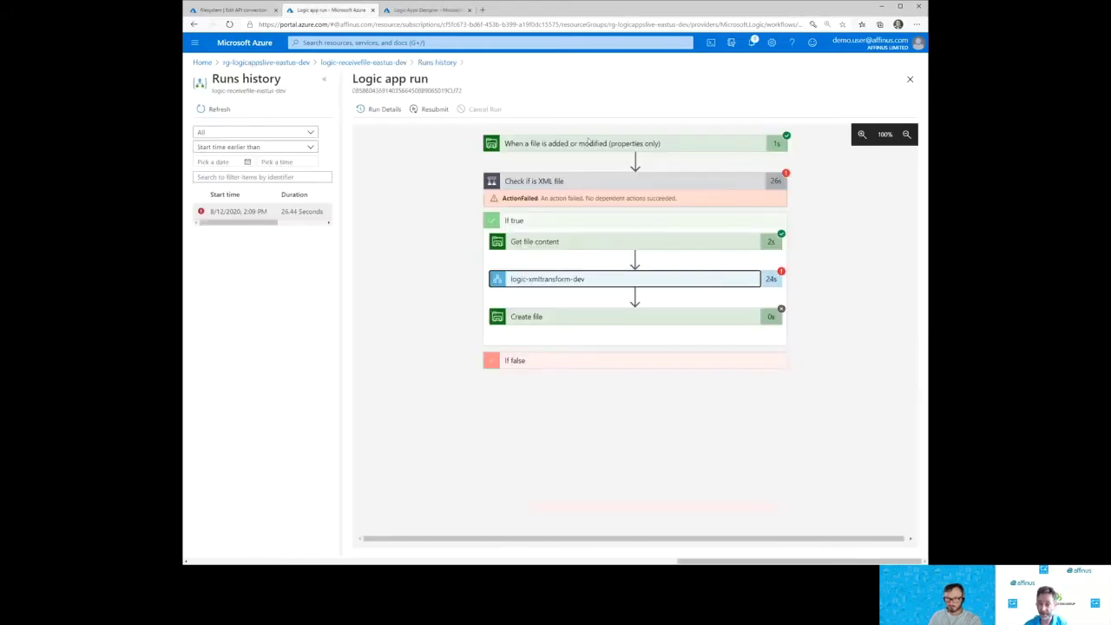
pyautogui.click(392, 68)
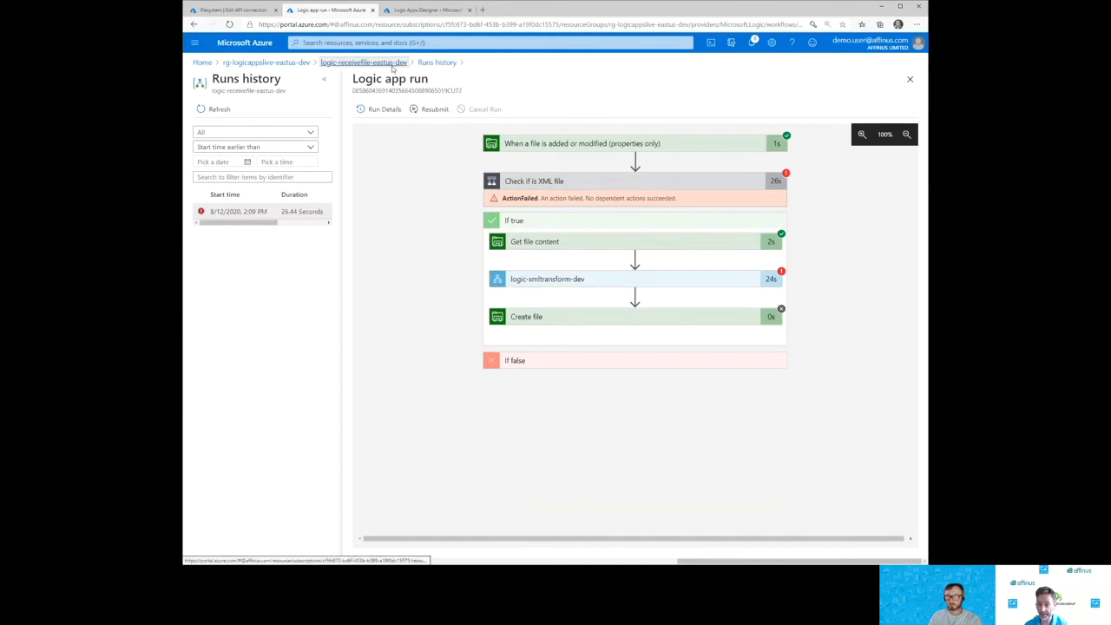
pyautogui.click(432, 108)
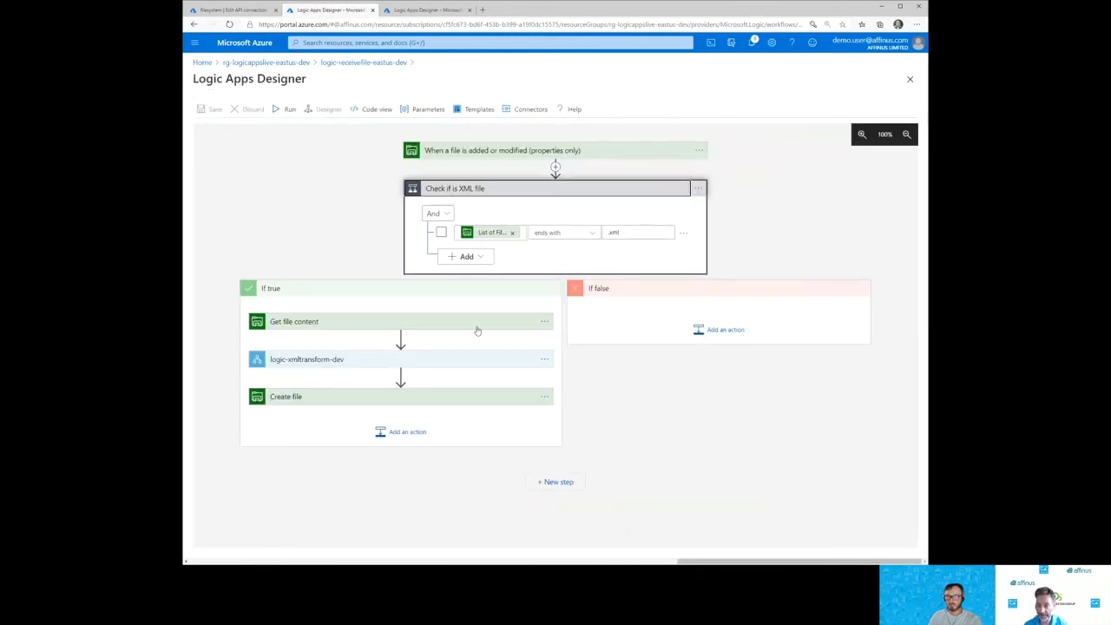
pyautogui.click(344, 364)
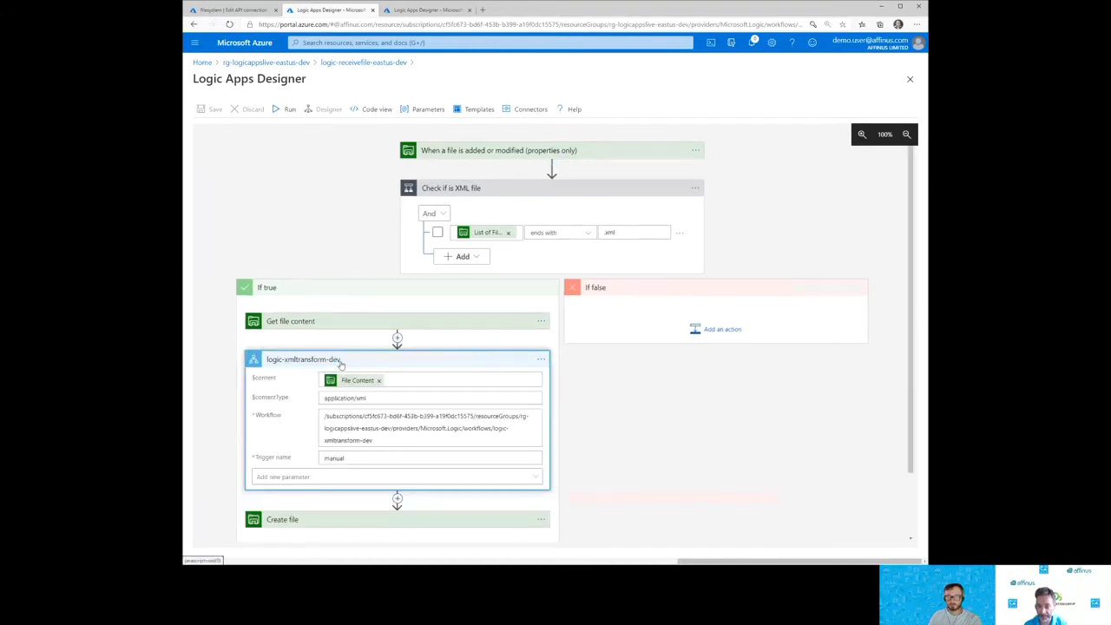
# Step: Start a base64() conversion expression for the $content parameter of the logic-xmltransform-dev action
pyautogui.click(357, 380)
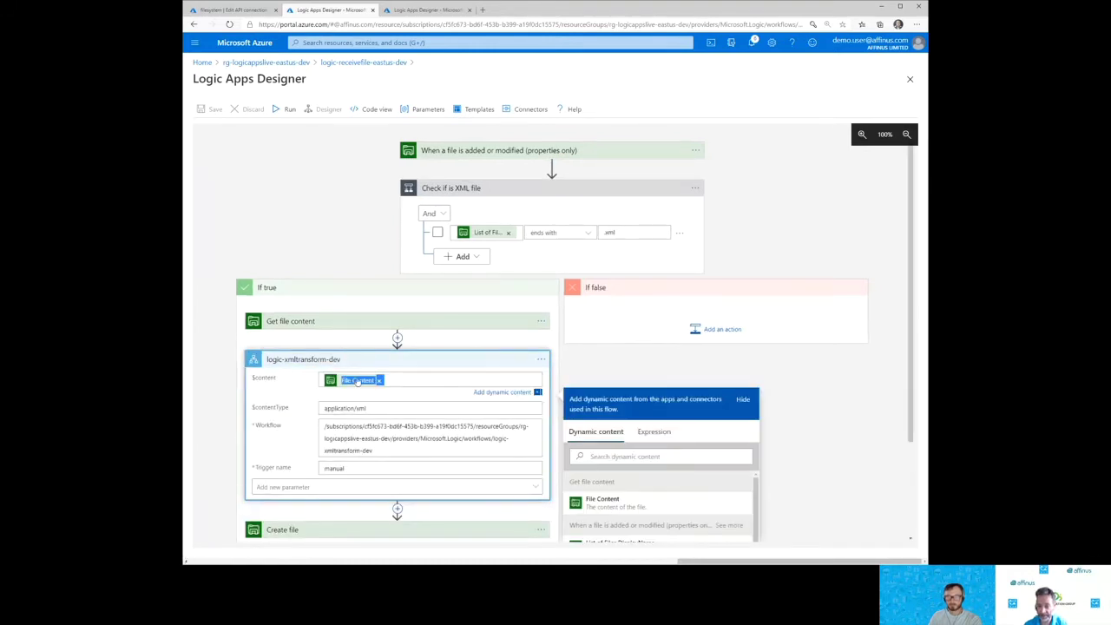
pyautogui.click(653, 431)
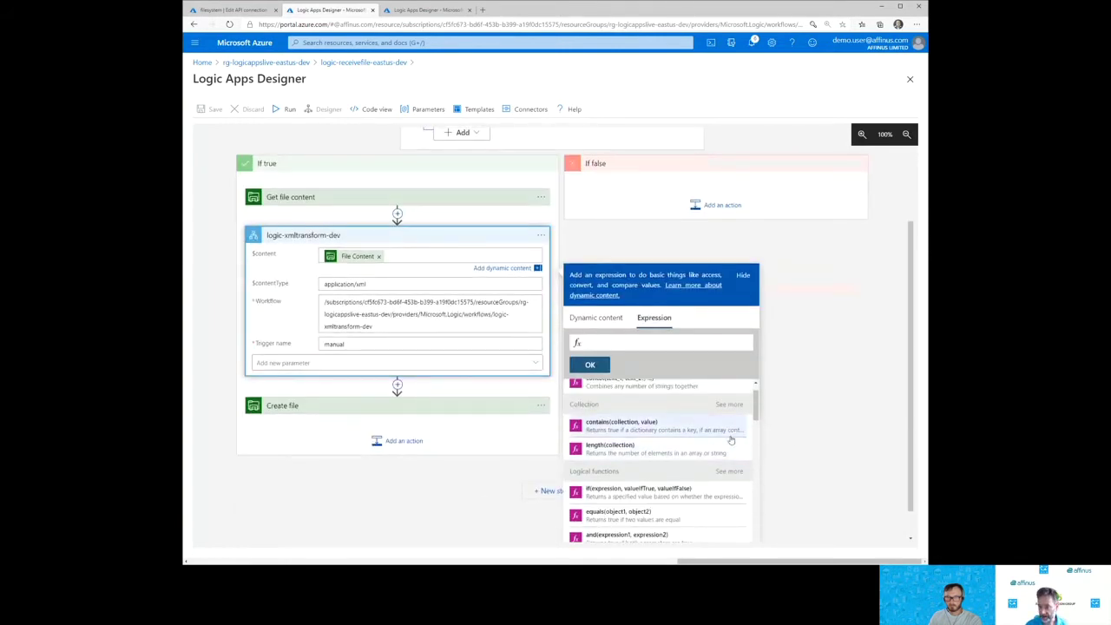
pyautogui.scroll(-1, 717, 464)
pyautogui.scroll(-5, 711, 469)
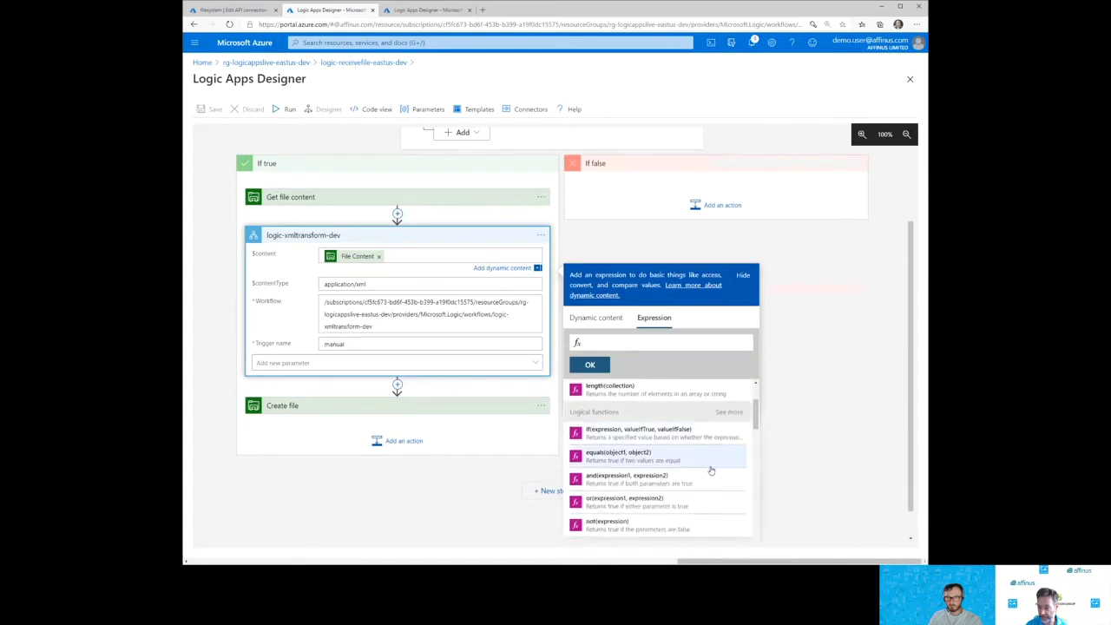
pyautogui.scroll(-1, 715, 474)
pyautogui.scroll(1, 717, 470)
pyautogui.click(729, 429)
pyautogui.scroll(-2, 696, 457)
pyautogui.scroll(-5, 695, 459)
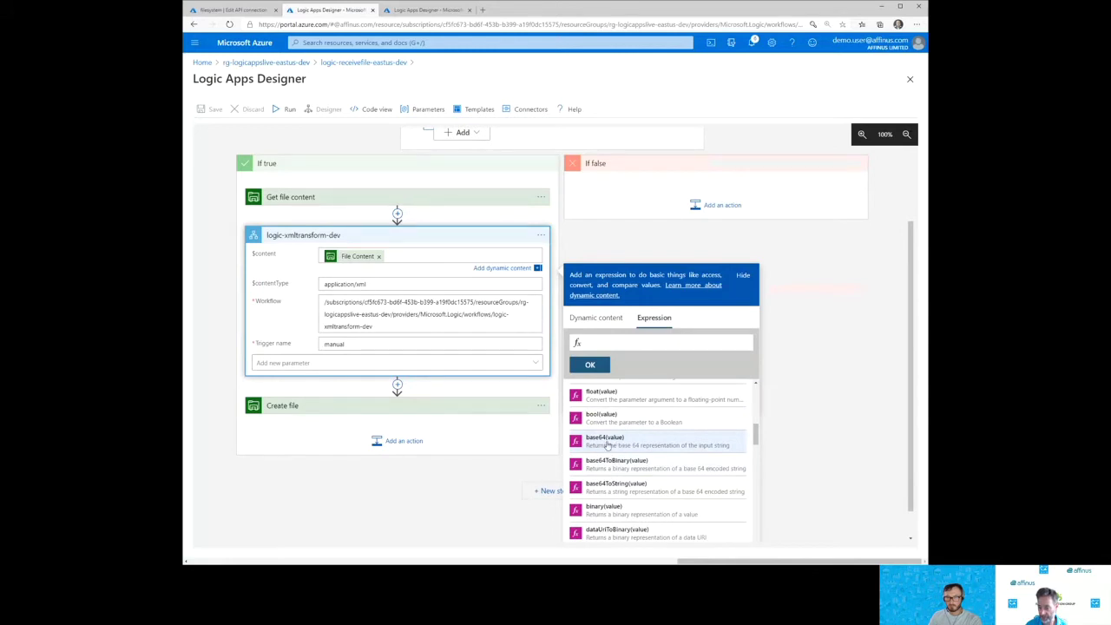
pyautogui.click(611, 444)
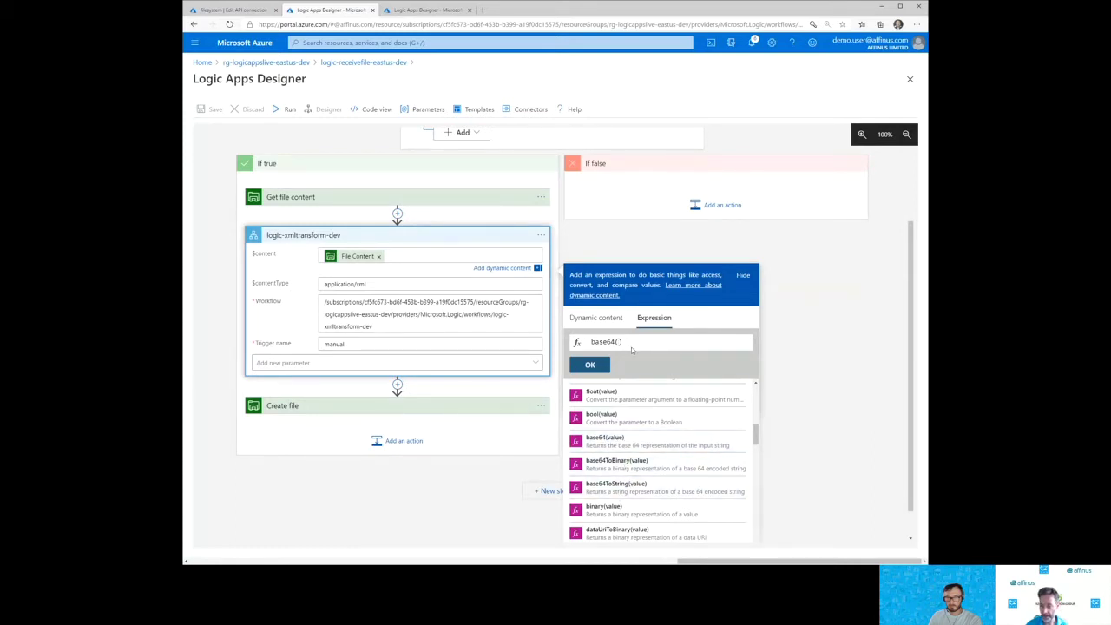
# Step: Wrap Get file content's File Content in the base64() expression, apply it to $content, and save the logic app
pyautogui.click(619, 341)
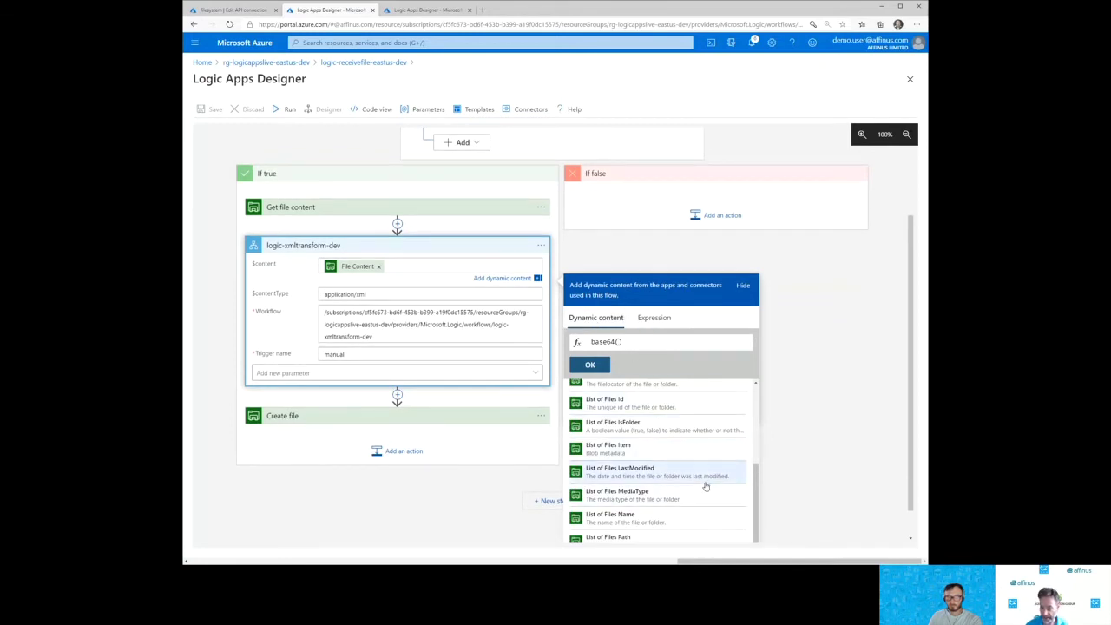
pyautogui.scroll(1, 706, 484)
pyautogui.scroll(5, 706, 483)
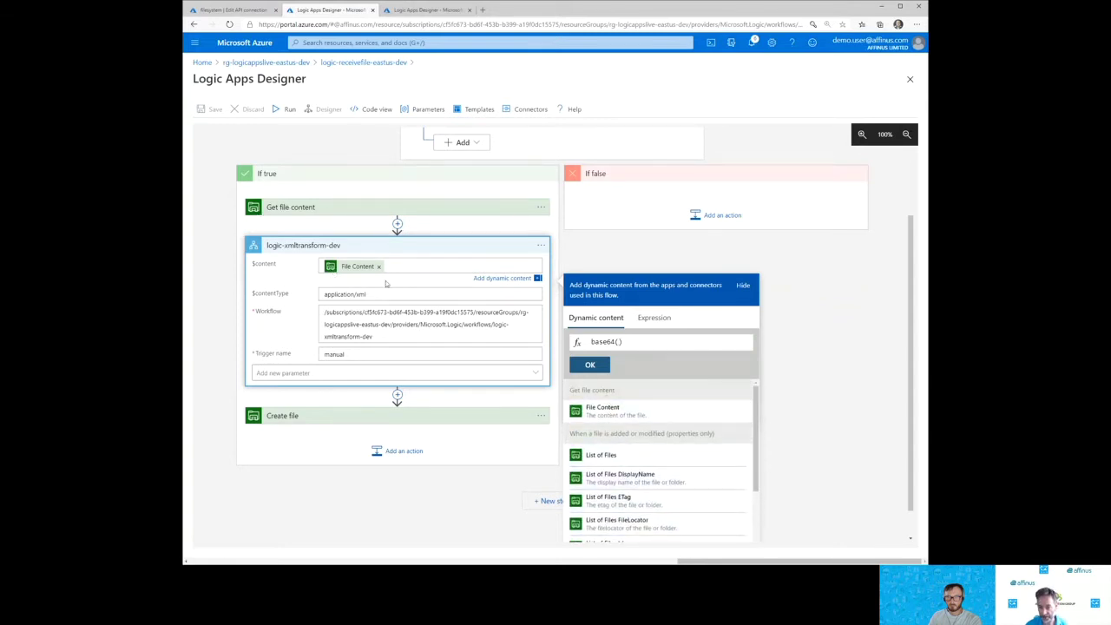
pyautogui.click(612, 417)
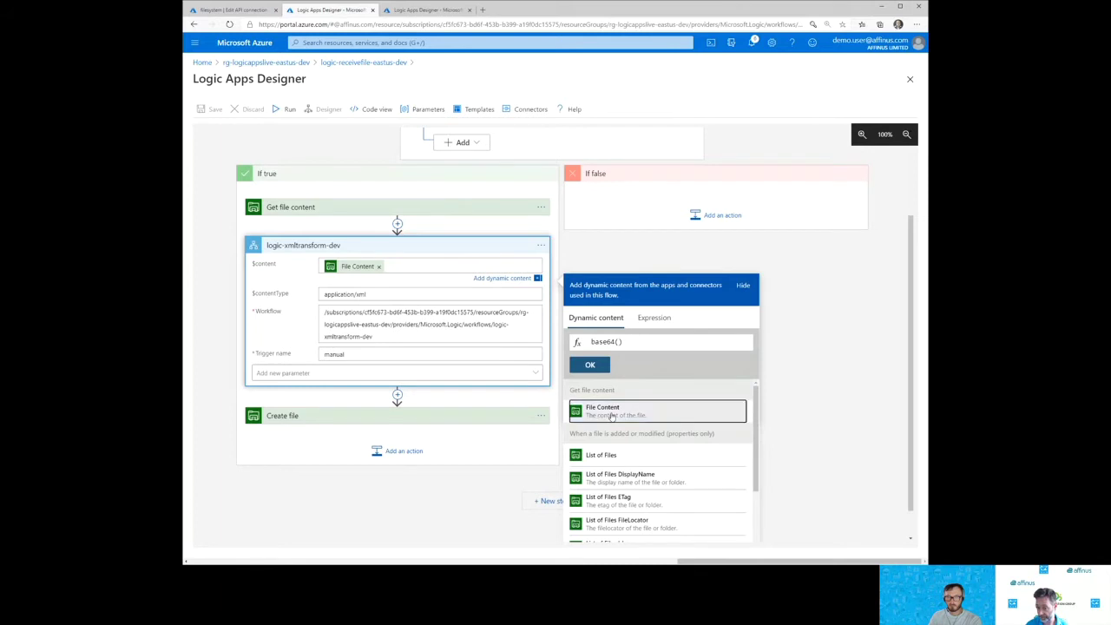
pyautogui.click(589, 365)
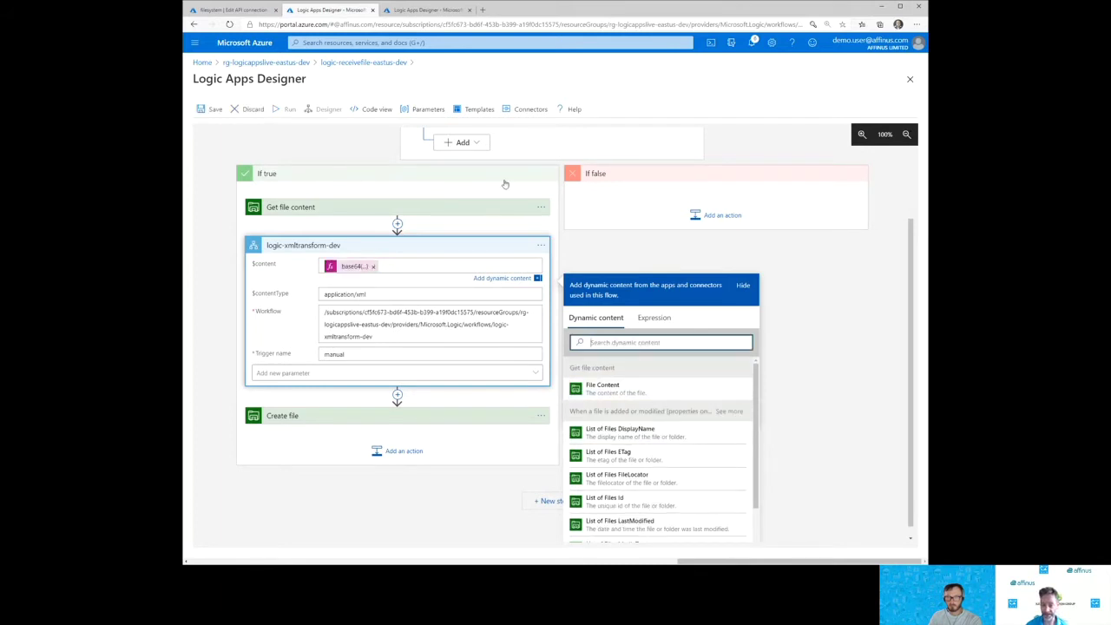
pyautogui.click(212, 109)
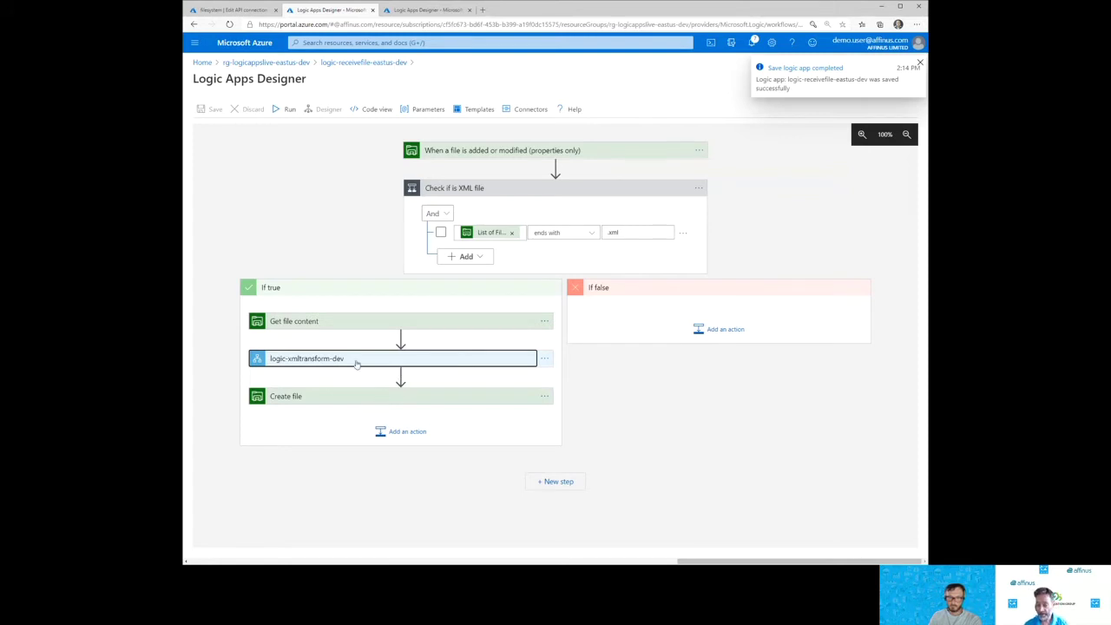
# Step: Add a parallel branch after logic-xmltransform-dev containing a Terminate control action
pyautogui.click(401, 375)
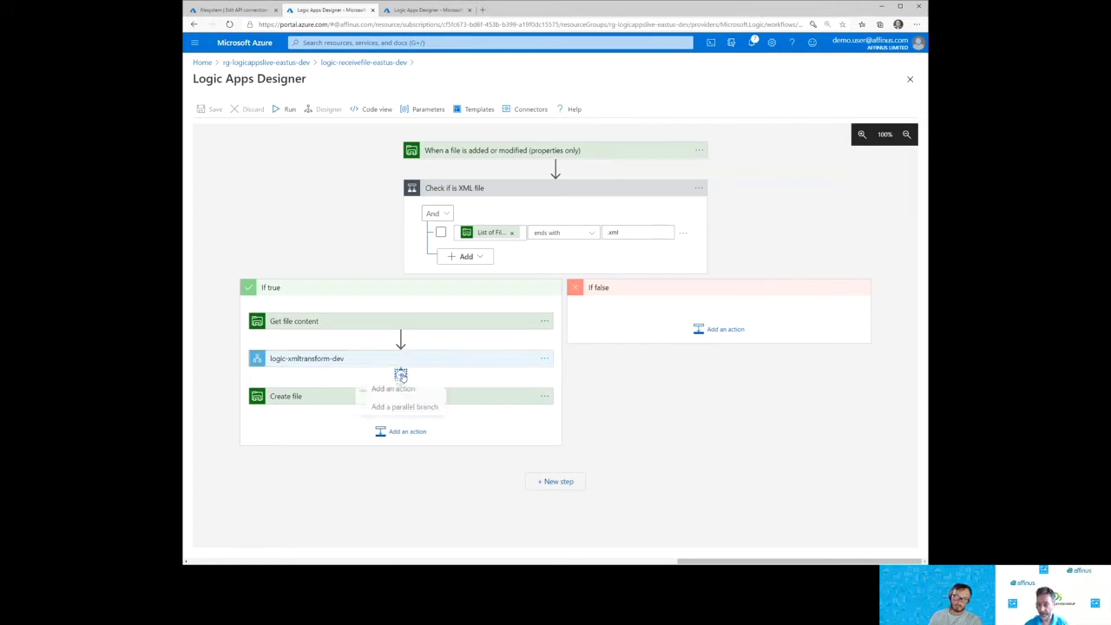
pyautogui.click(386, 409)
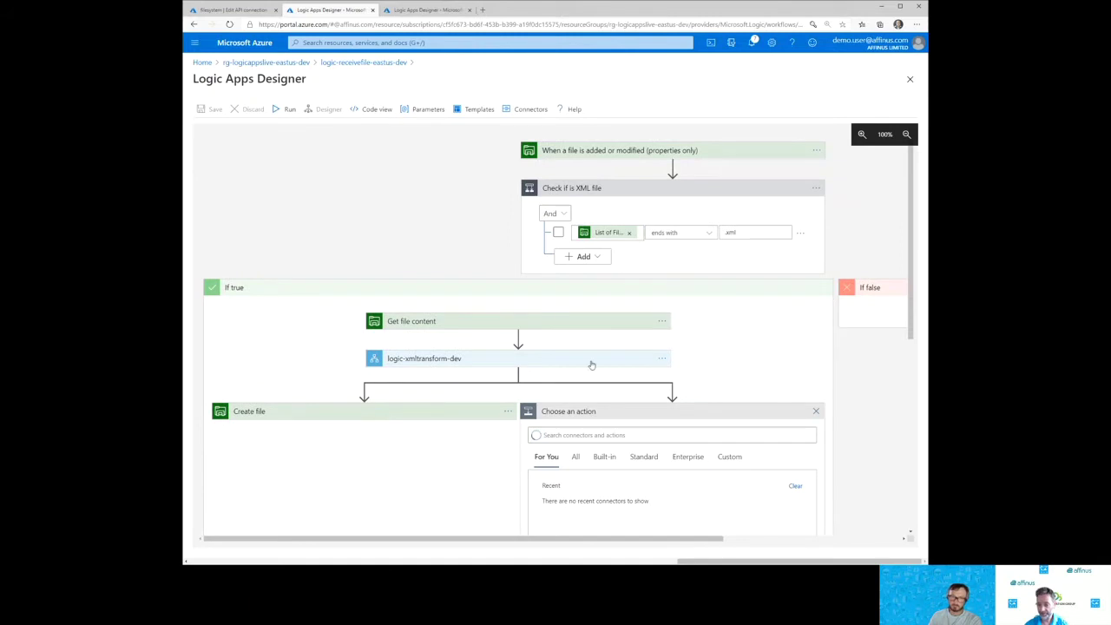
pyautogui.scroll(-1, 799, 425)
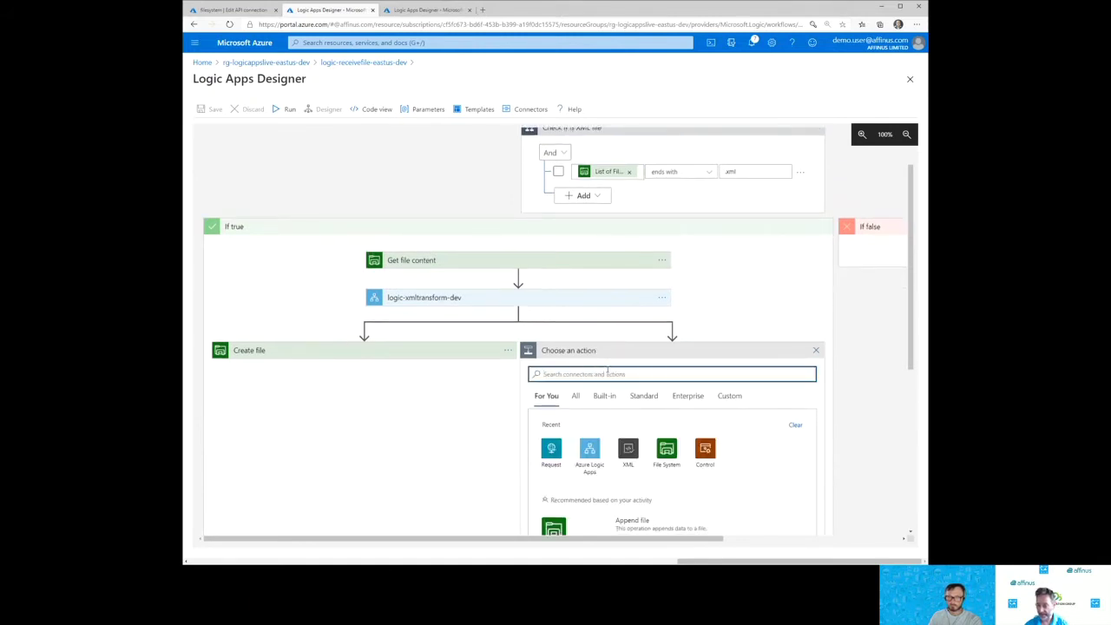
pyautogui.scroll(-1, 782, 443)
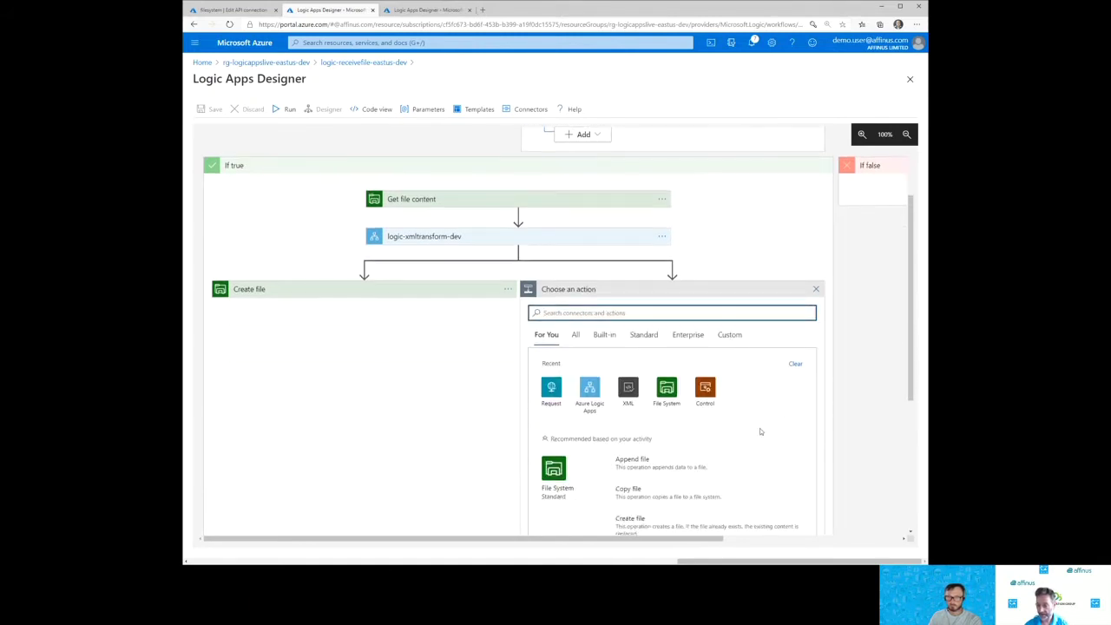
pyautogui.click(706, 395)
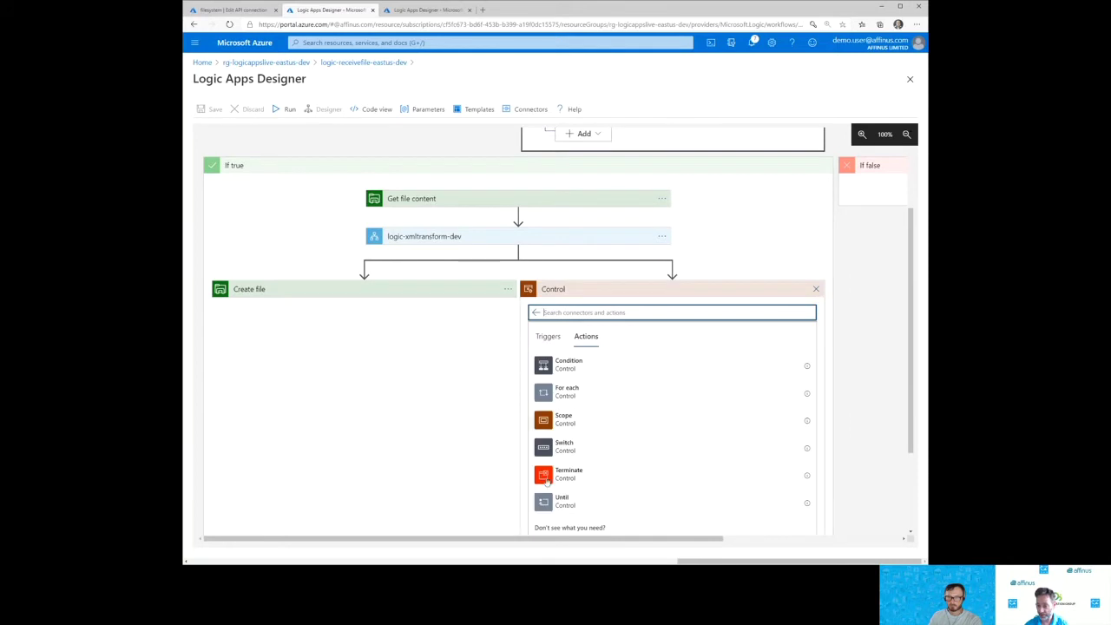
pyautogui.click(566, 477)
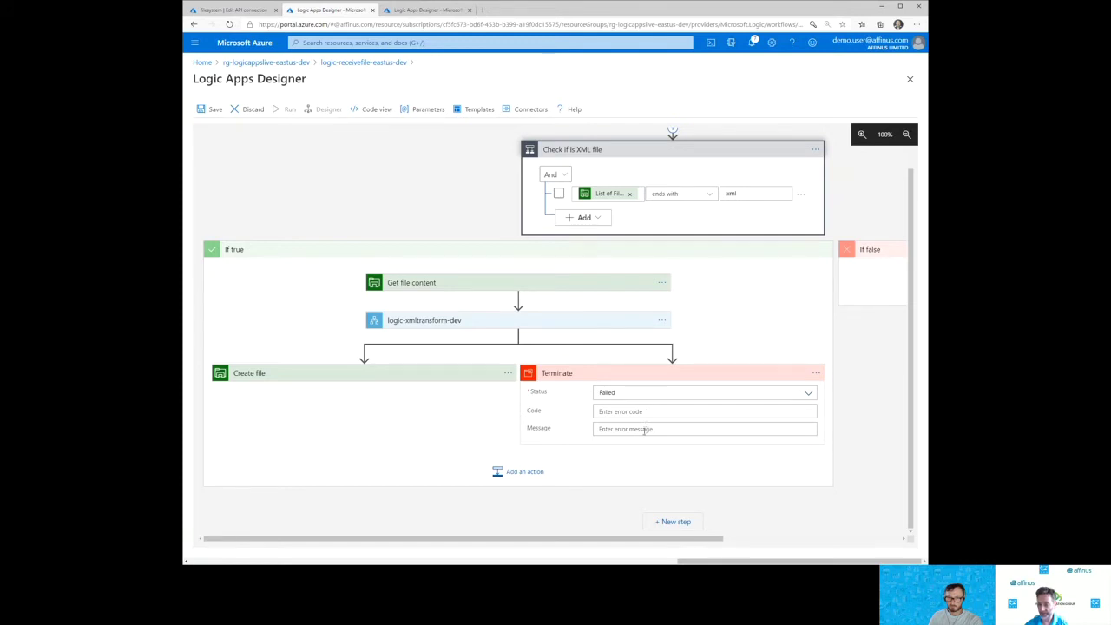
# Step: Set the Terminate action's error message to "An error occured"
pyautogui.click(647, 429)
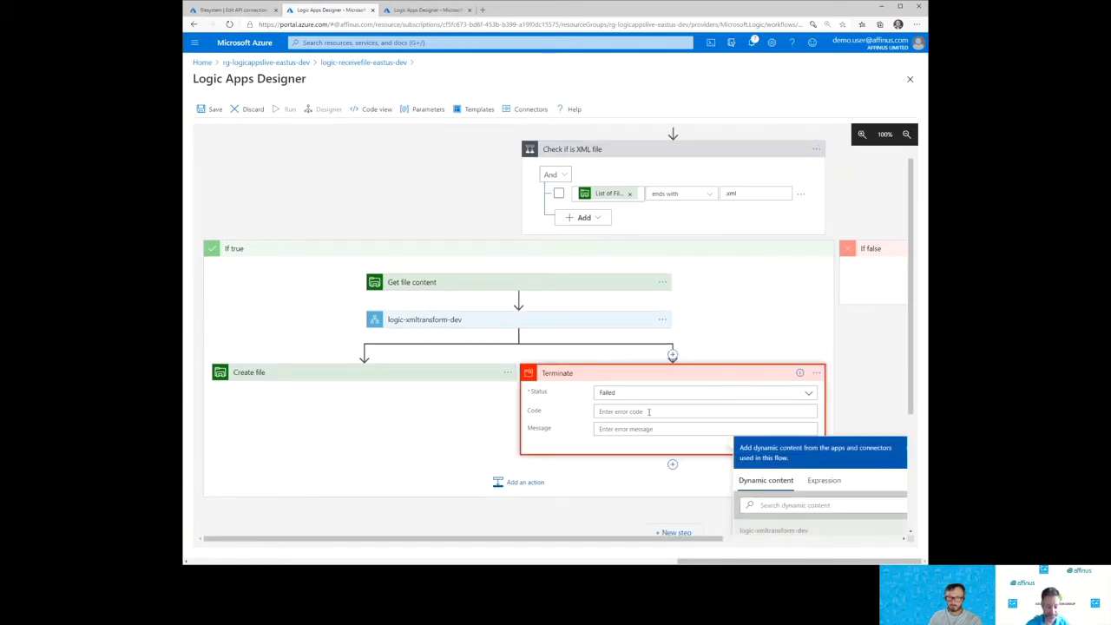
pyautogui.write('An error occured')
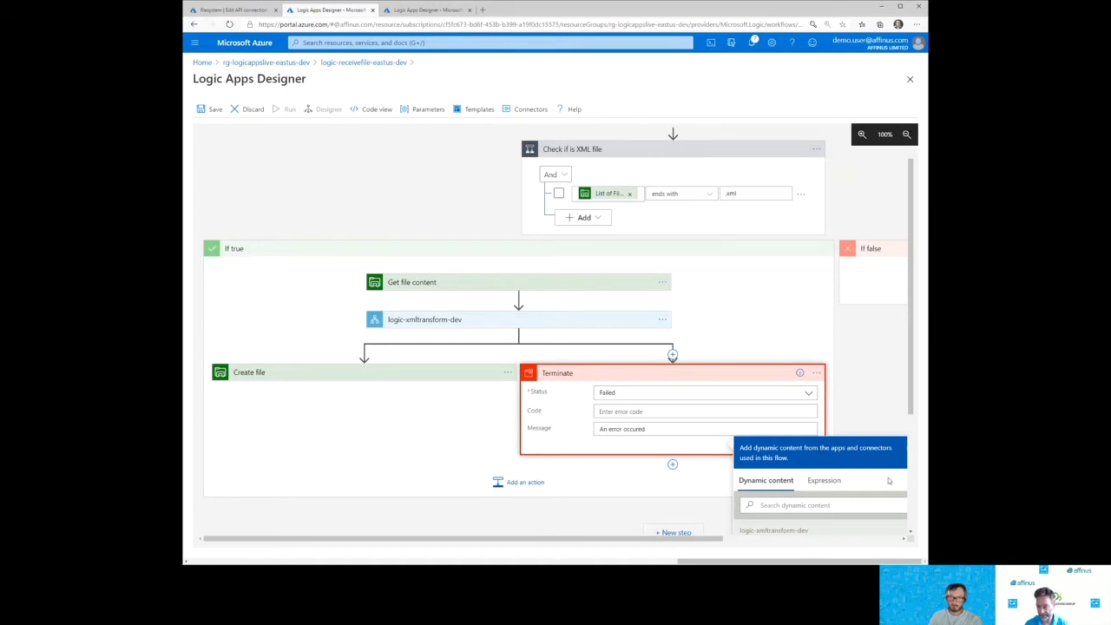
pyautogui.click(874, 403)
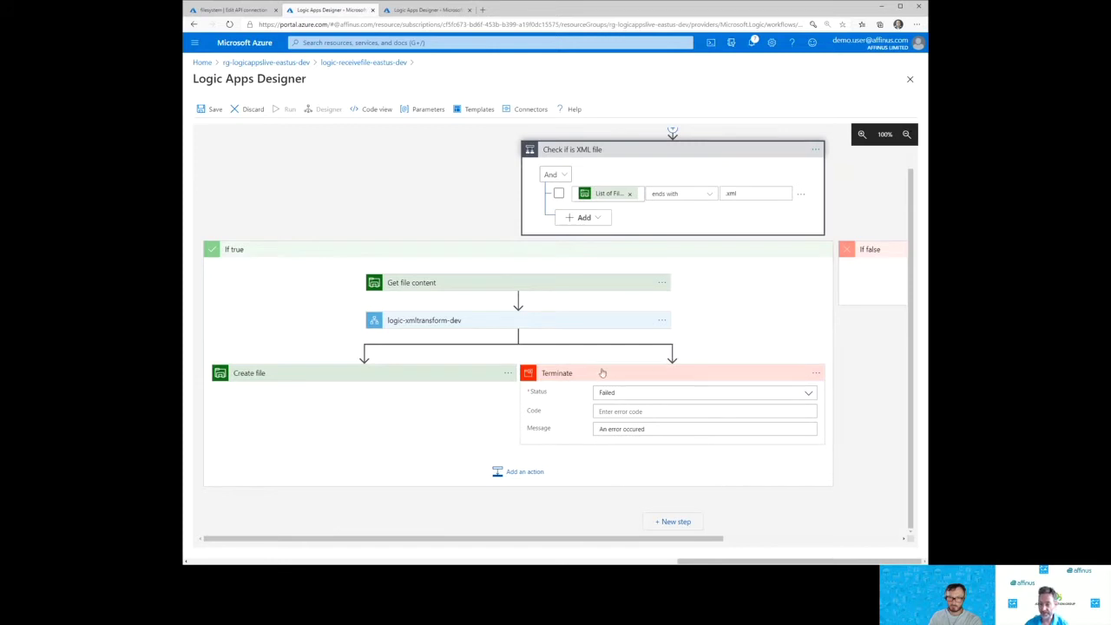
# Step: Configure Terminate to run only after logic-xmltransform-dev has failed, and save the logic app
pyautogui.click(657, 373)
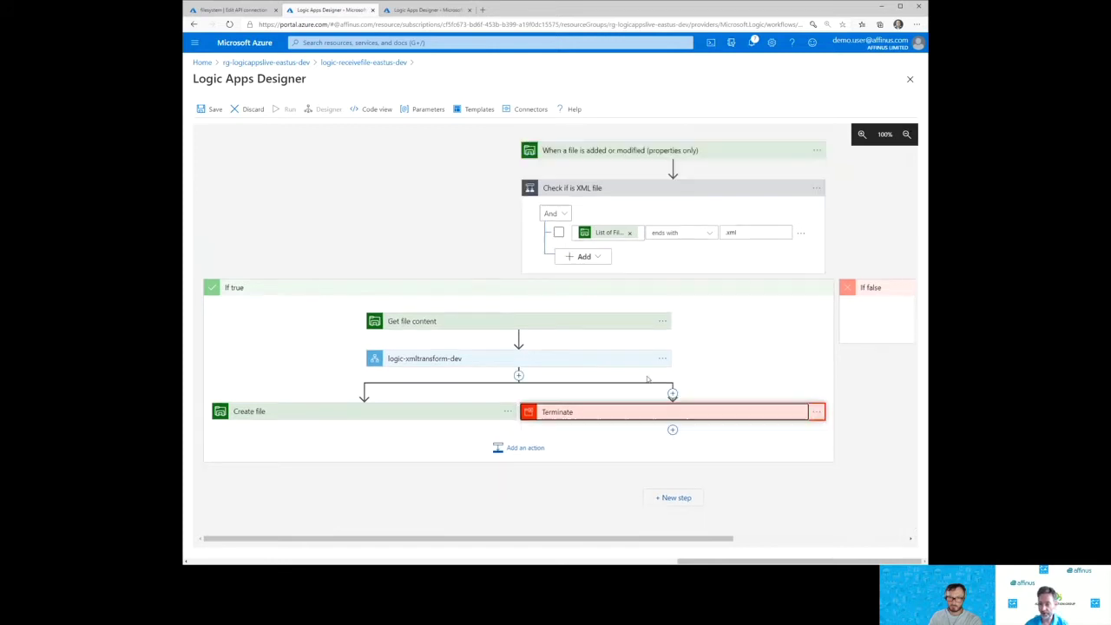
pyautogui.click(817, 411)
pyautogui.click(766, 489)
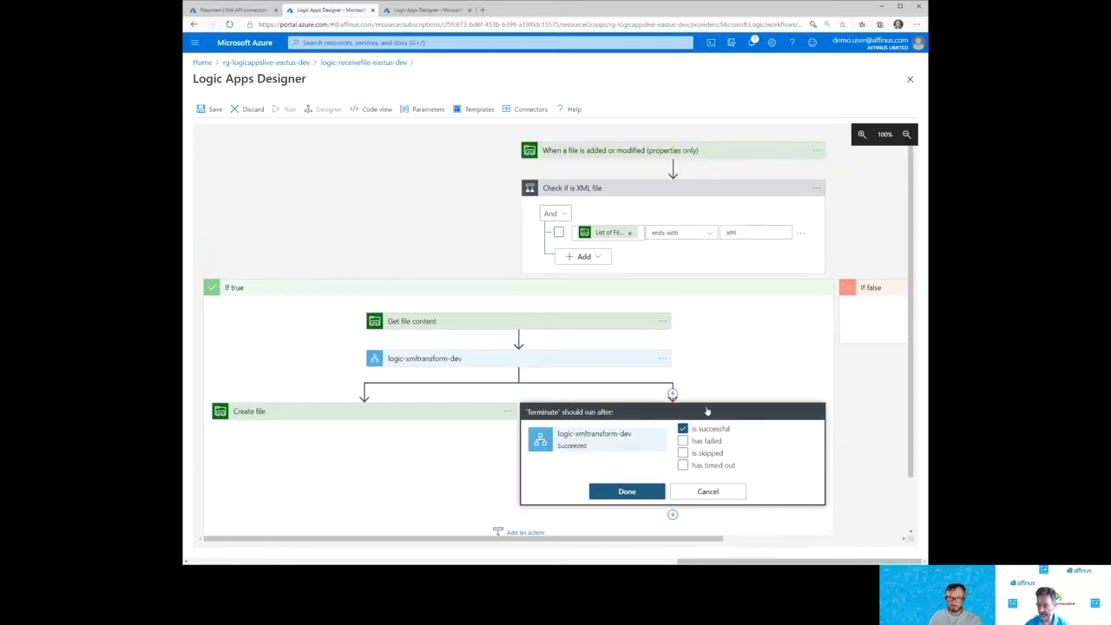
pyautogui.click(708, 429)
pyautogui.click(709, 442)
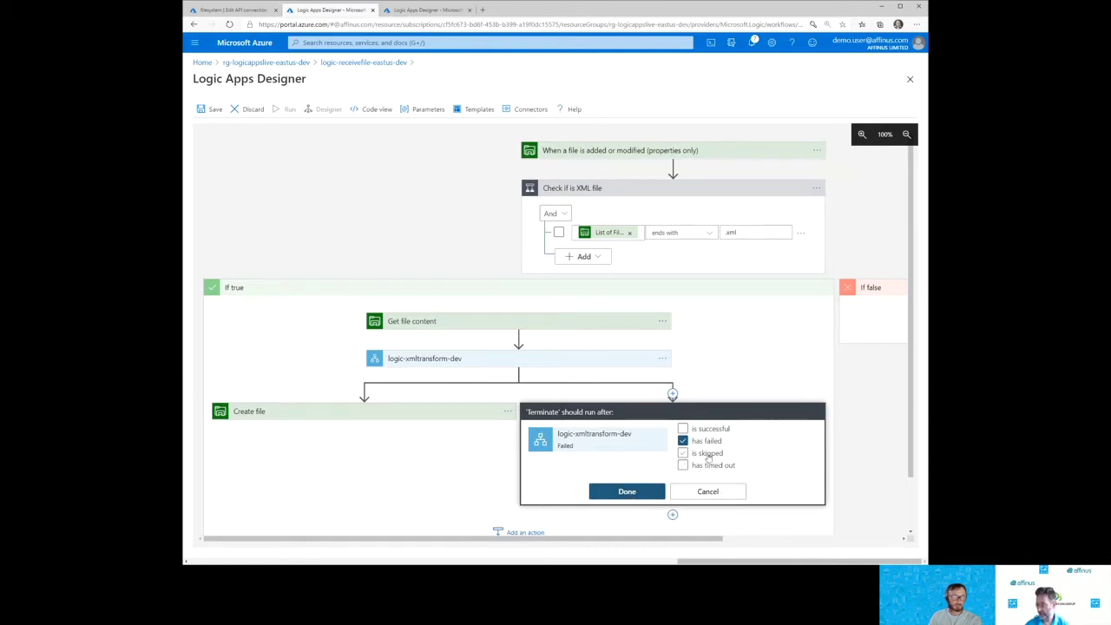
pyautogui.click(627, 491)
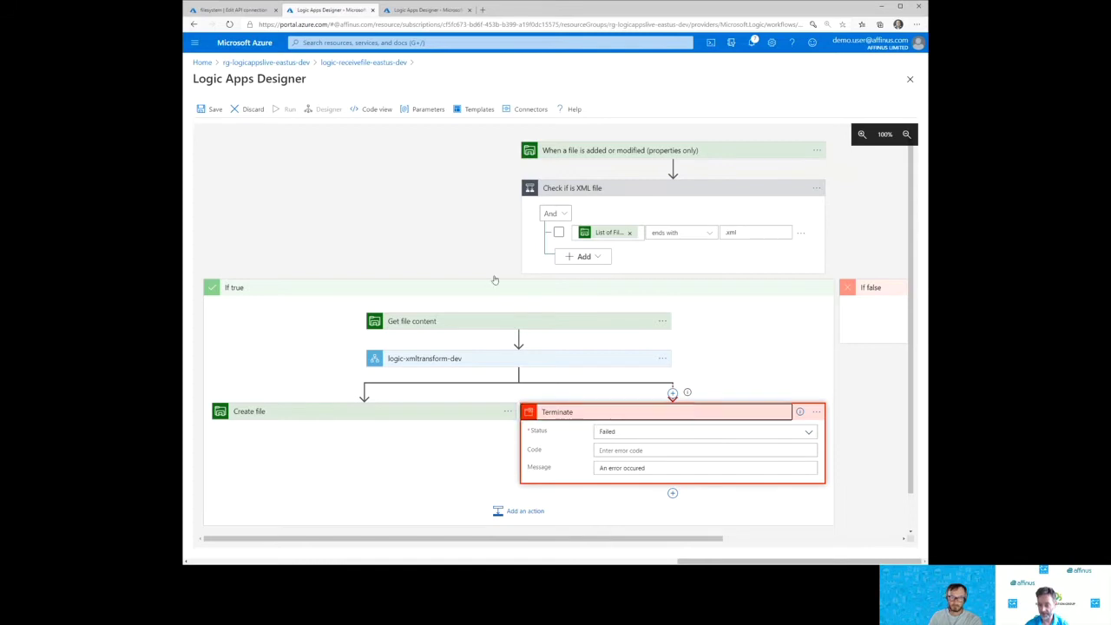
pyautogui.click(209, 108)
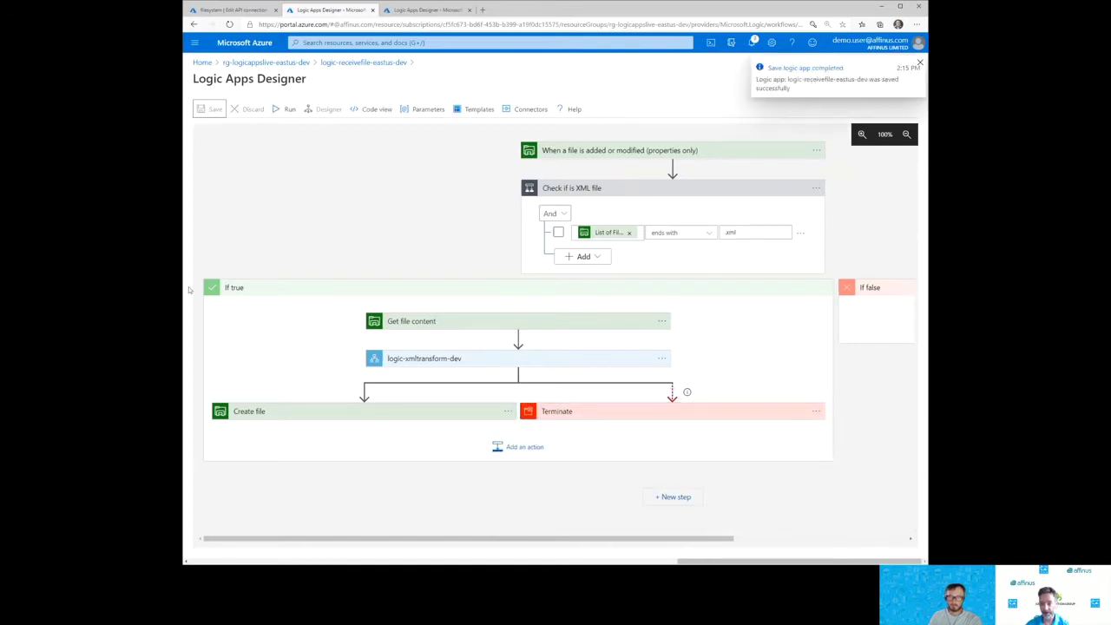
# Step: Check the logic-receivefile-eastus-dev overview and its trigger history for a new run, refreshing the runs history
pyautogui.click(364, 63)
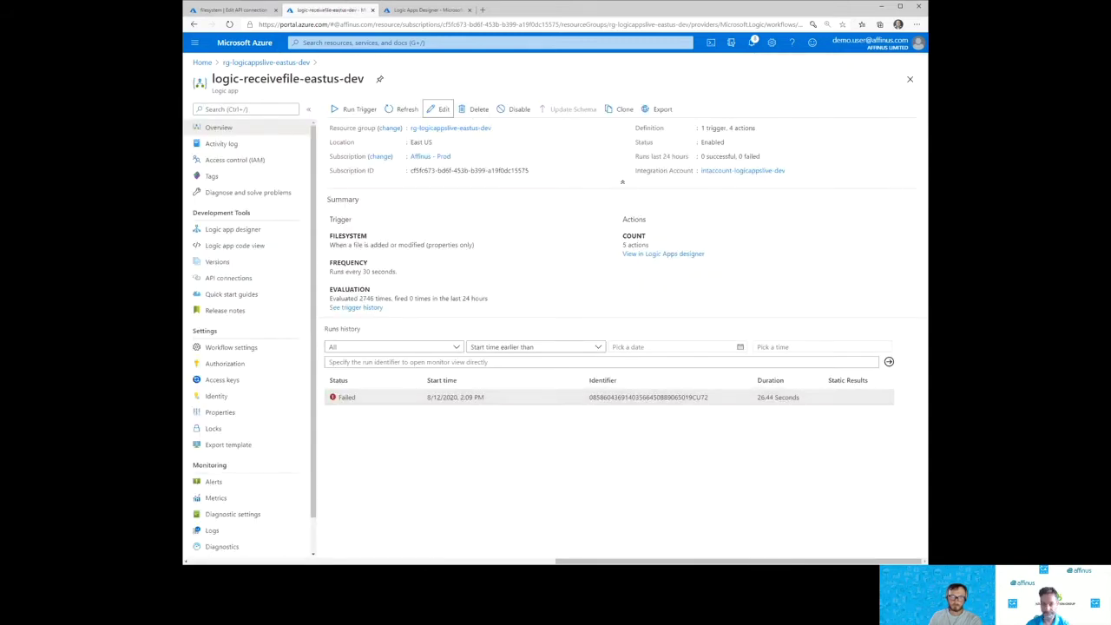
pyautogui.hotkey('alt', 'Tab')
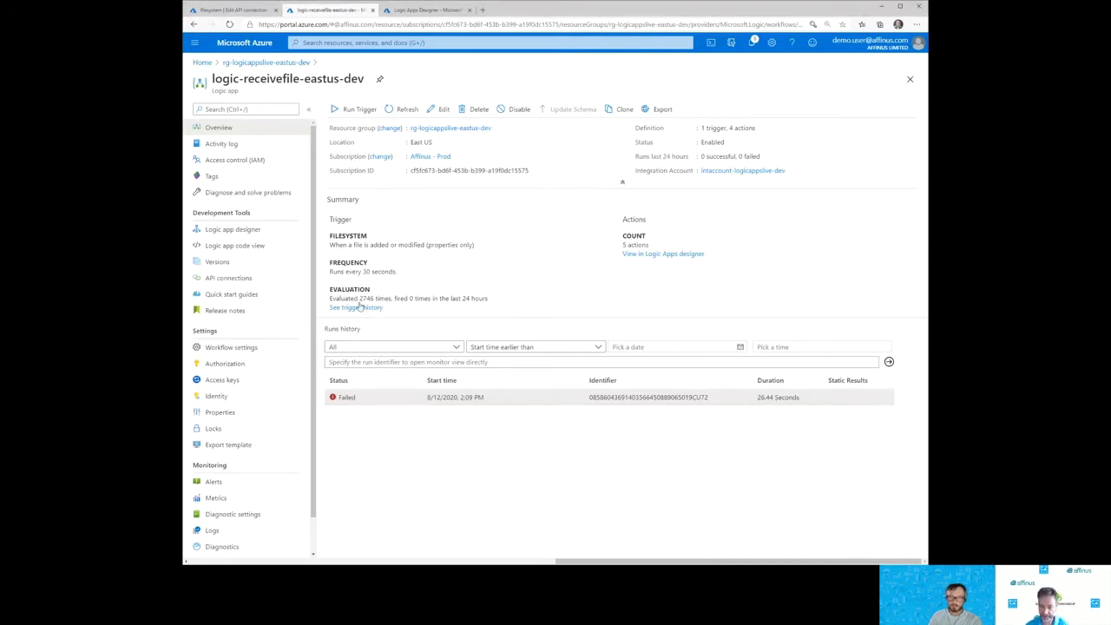
pyautogui.click(408, 109)
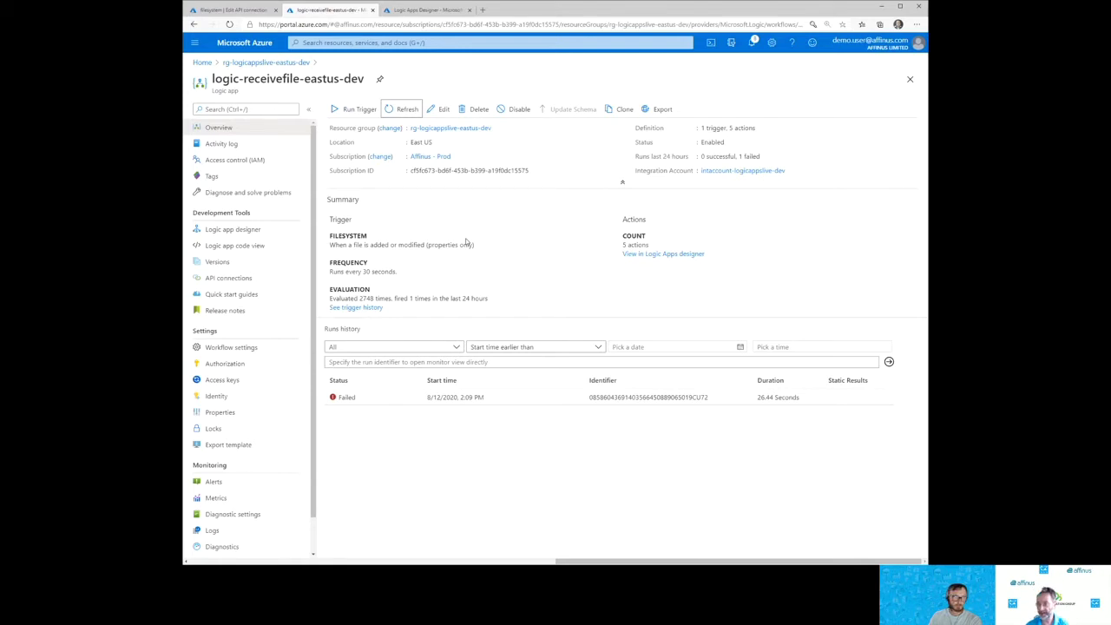
pyautogui.click(352, 308)
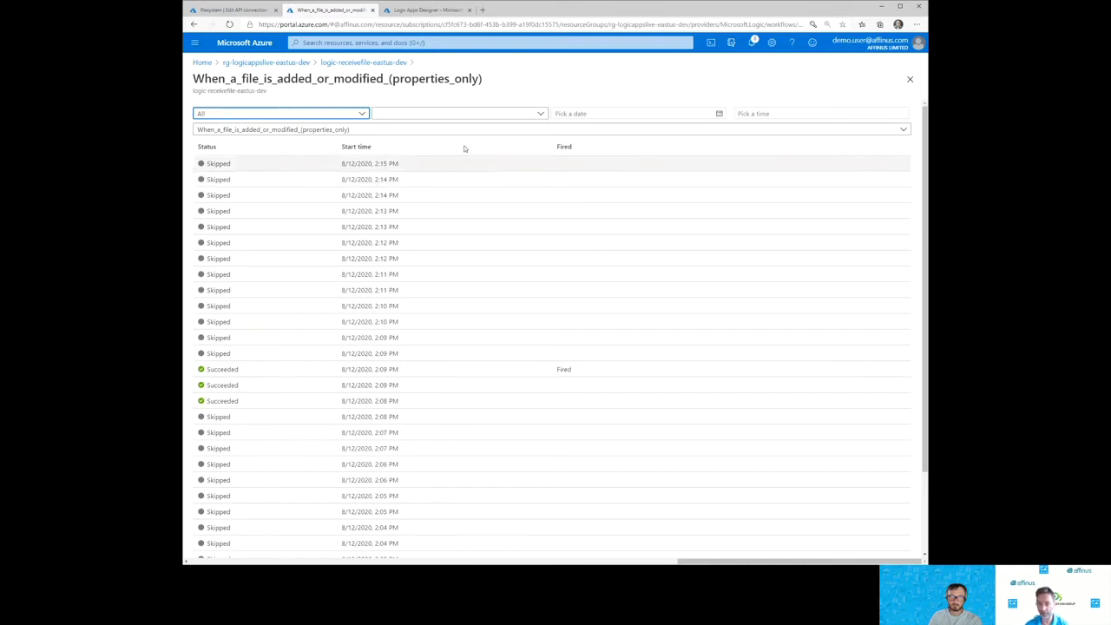
pyautogui.click(362, 64)
pyautogui.click(408, 109)
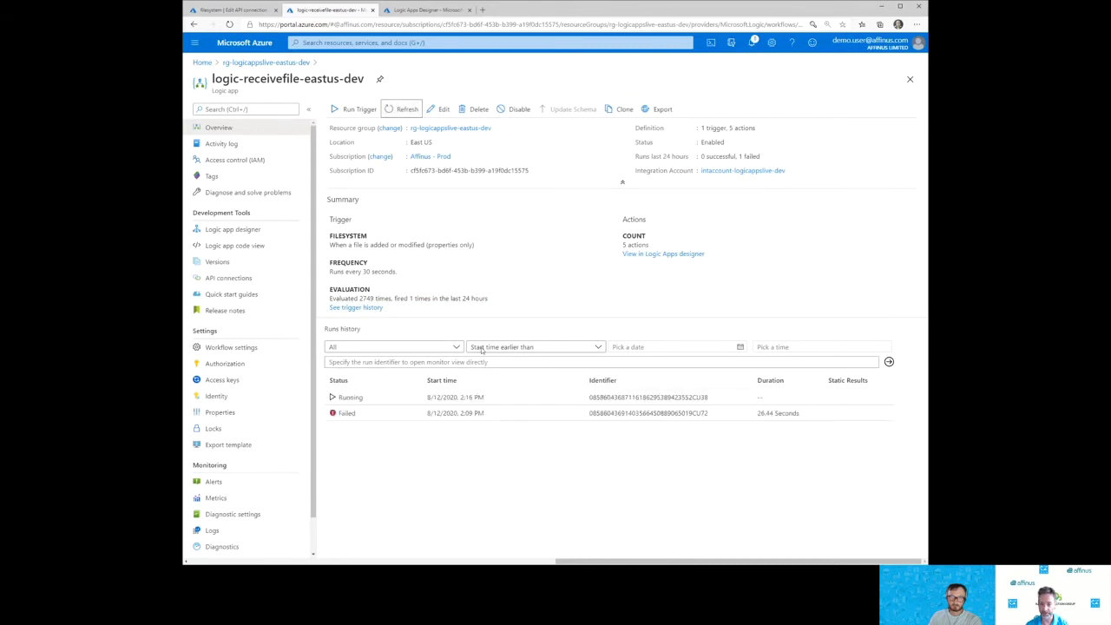
# Step: Open the 2:16 PM run and examine the logic-xmltransform-dev action's $content input, content type and output status code
pyautogui.click(452, 399)
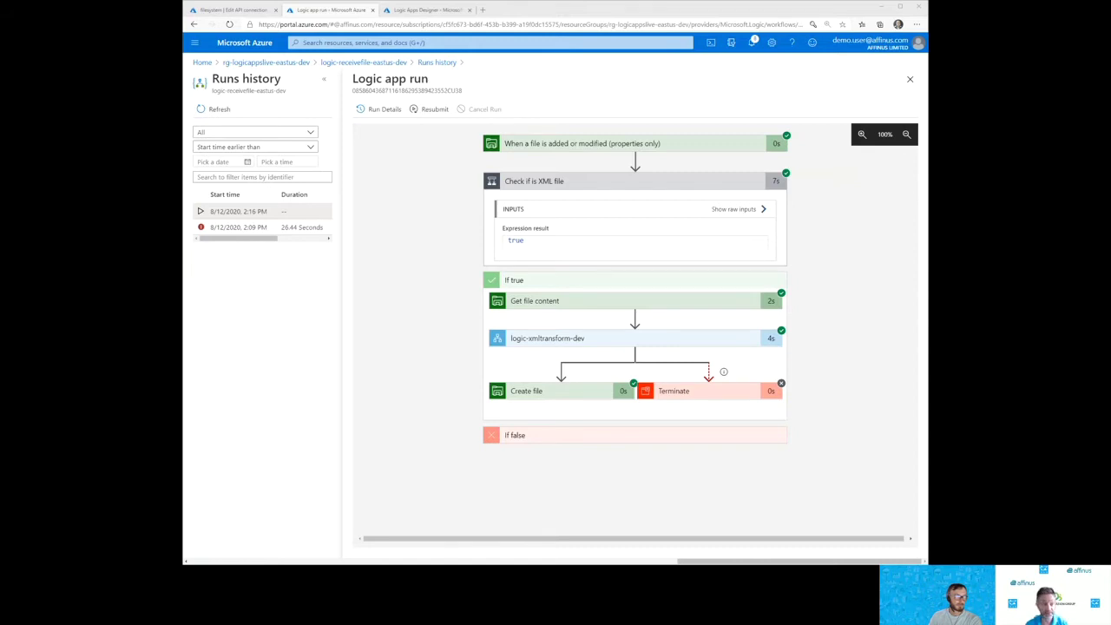
pyautogui.click(565, 346)
pyautogui.scroll(-1, 747, 352)
pyautogui.scroll(-1, 733, 321)
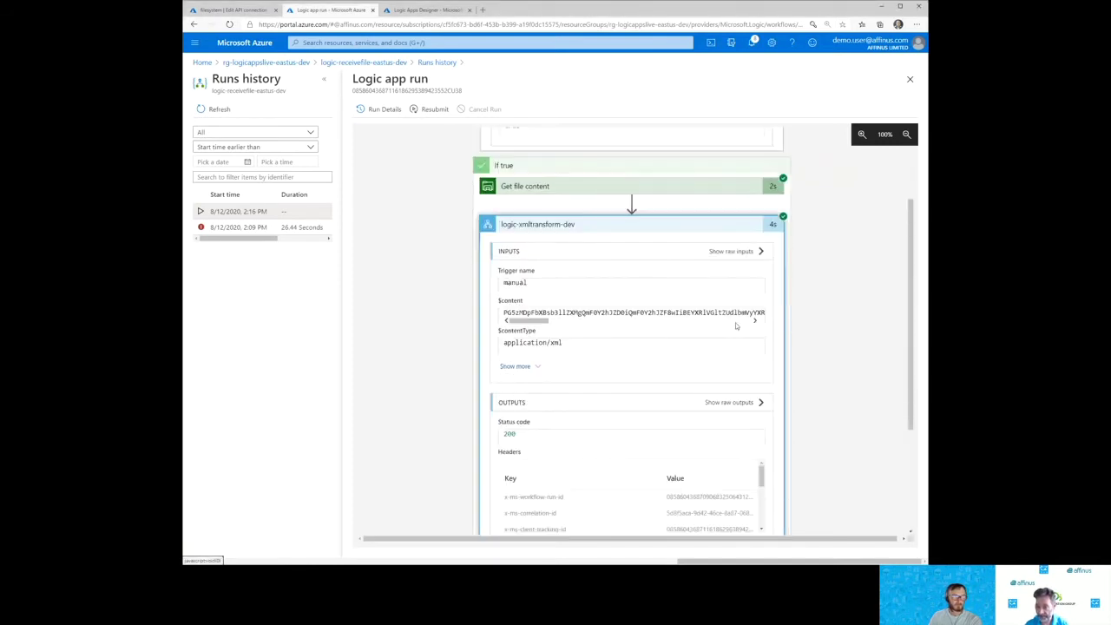
# Step: Examine the logic-xmltransform-dev action's full $content input and its output status code, headers and body in the 2:16 PM run
pyautogui.hscroll(3, 607, 308)
pyautogui.hscroll(-3, 608, 308)
pyautogui.scroll(-1, 607, 337)
pyautogui.scroll(-2, 612, 338)
pyautogui.scroll(-1, 620, 342)
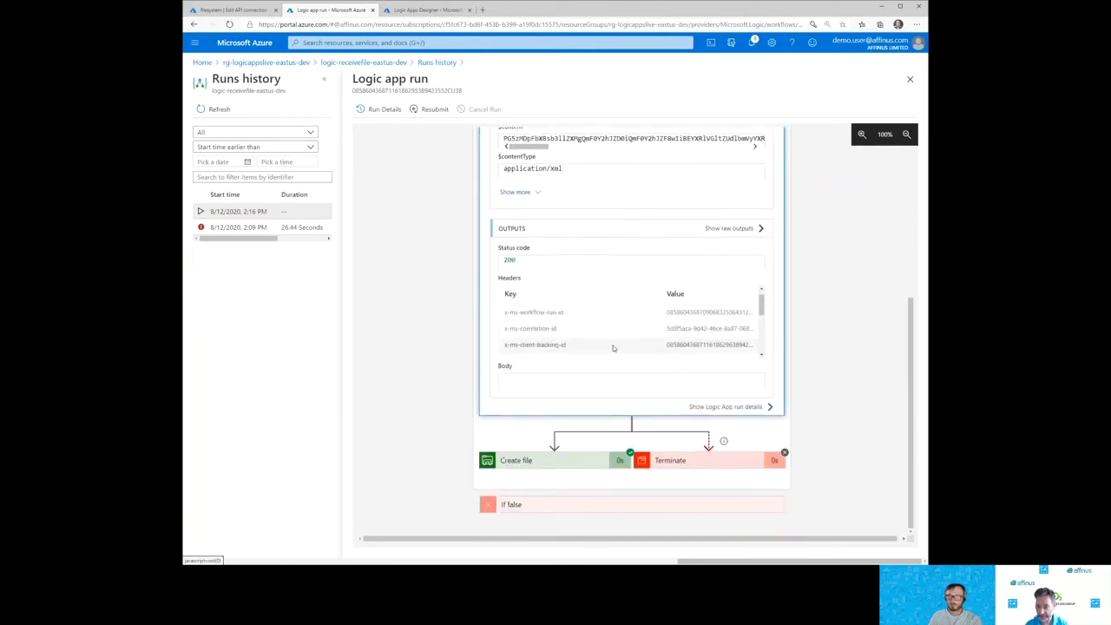
pyautogui.doubleClick(537, 262)
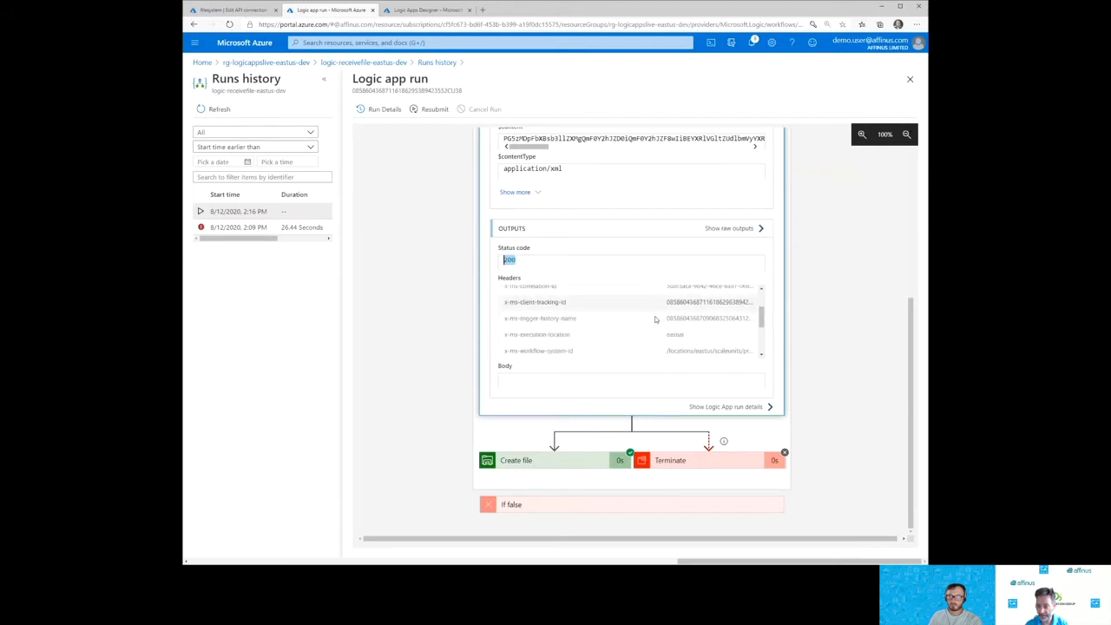
pyautogui.scroll(1, 660, 317)
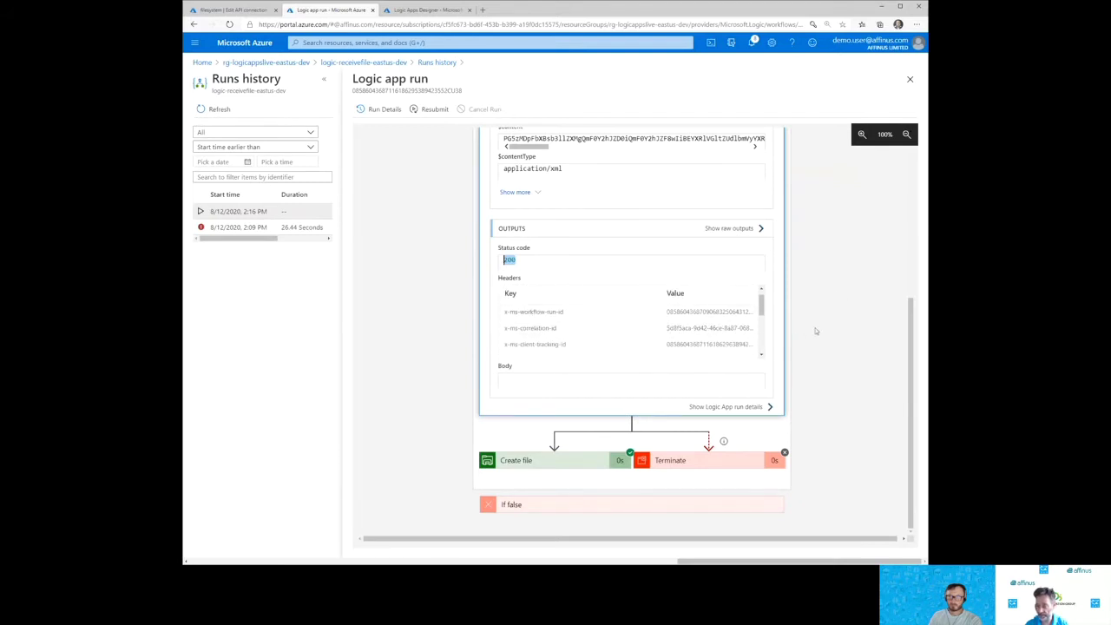
pyautogui.scroll(3, 821, 300)
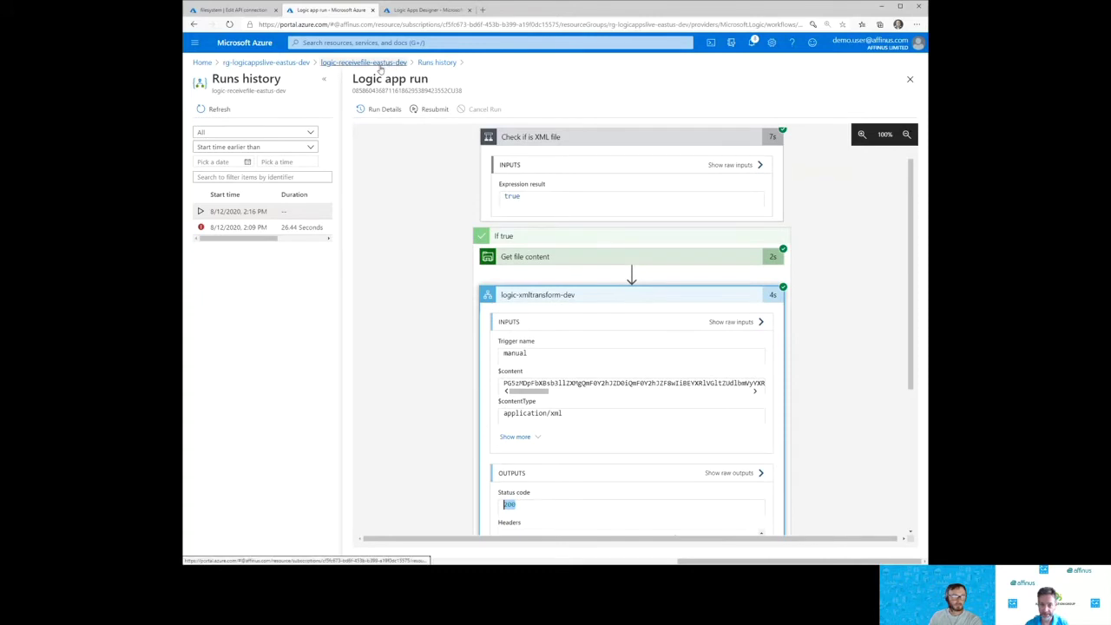
# Step: Open logic-xmltransform-dev's own 2:16 PM run from its refreshed runs history and check the HTTP request trigger's output content type
pyautogui.click(427, 10)
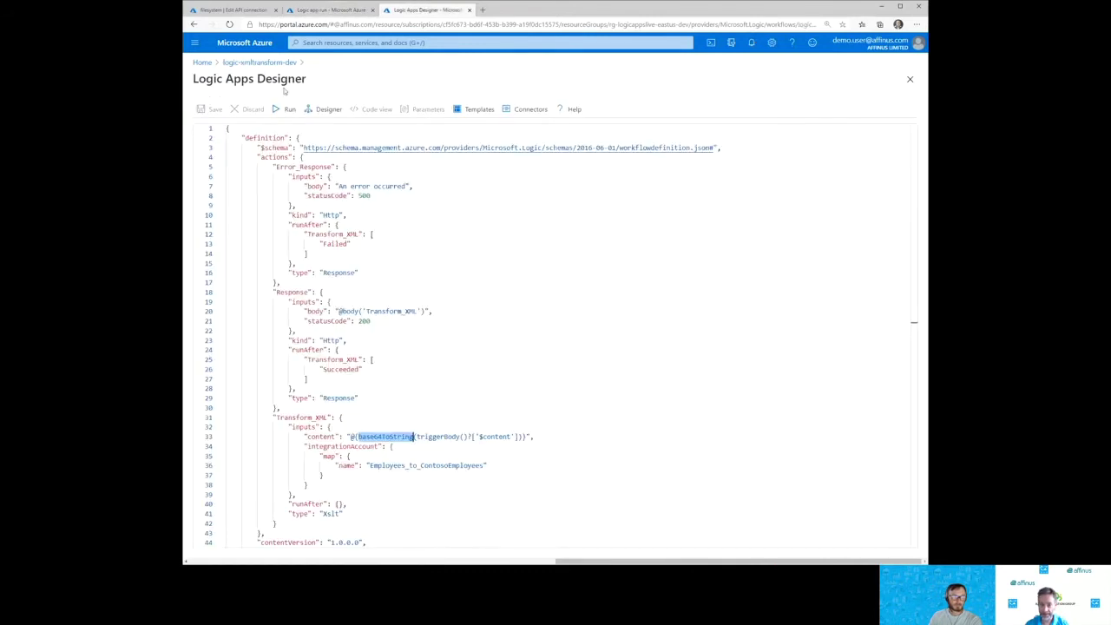
pyautogui.click(260, 62)
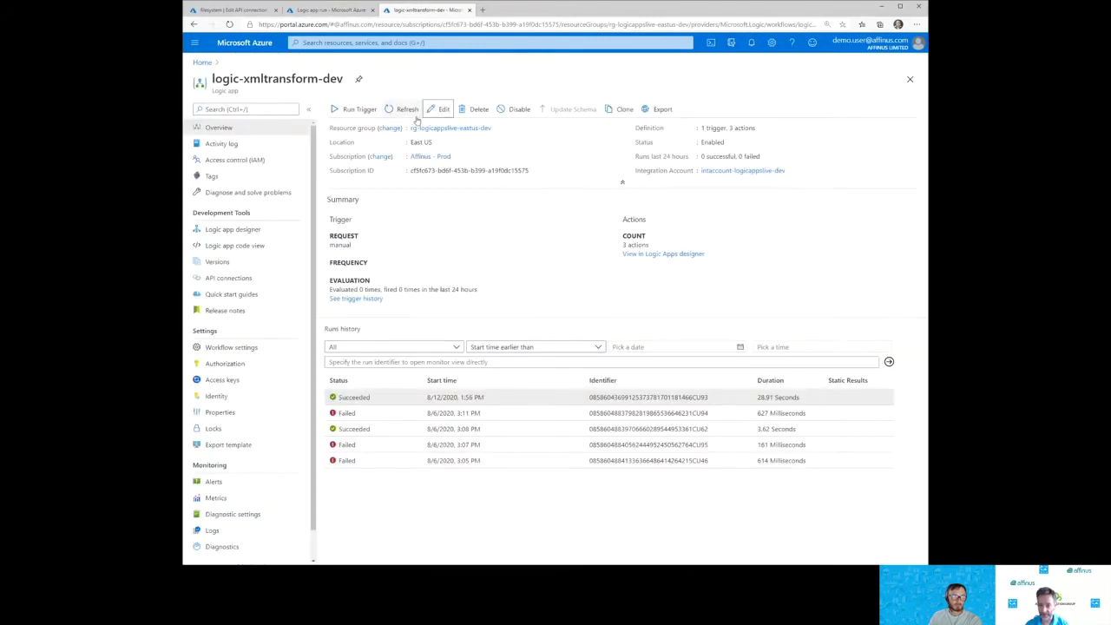
pyautogui.click(405, 109)
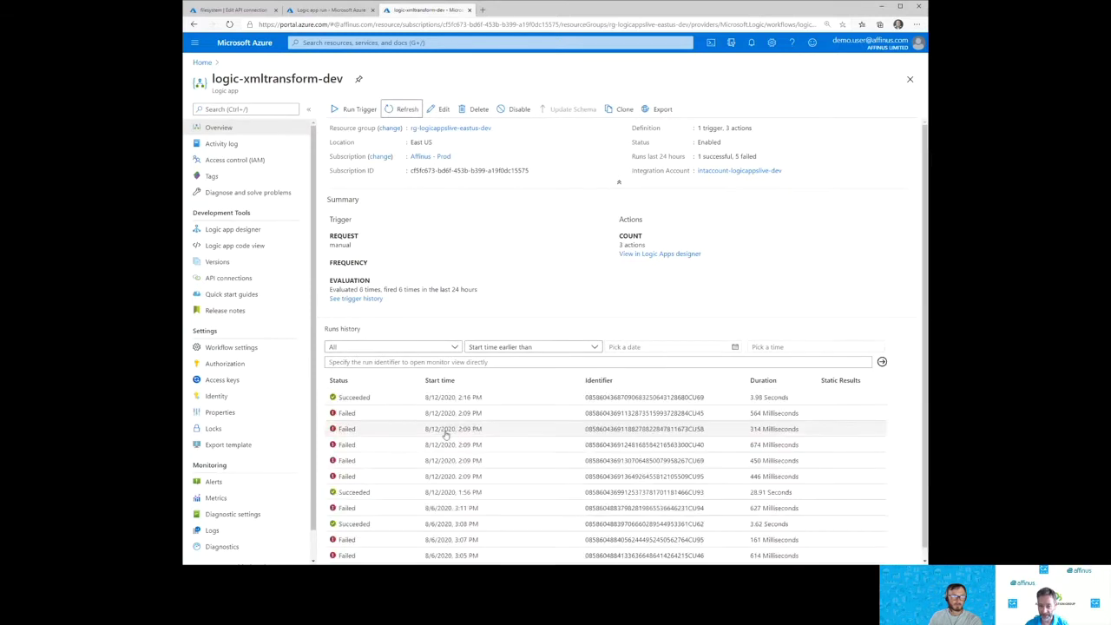
pyautogui.click(449, 401)
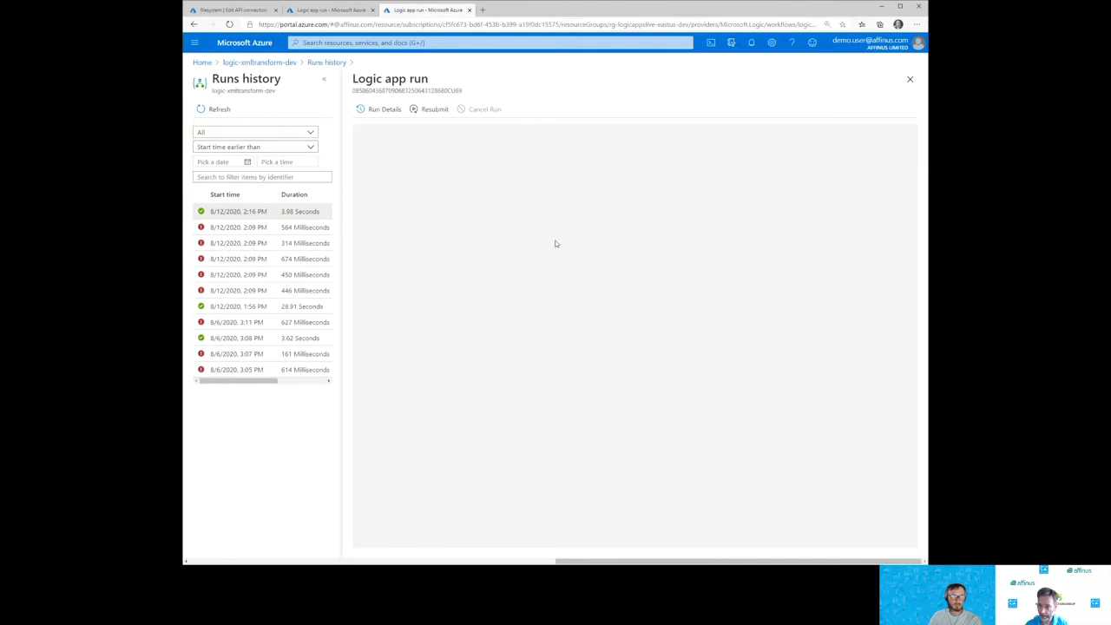
pyautogui.click(584, 154)
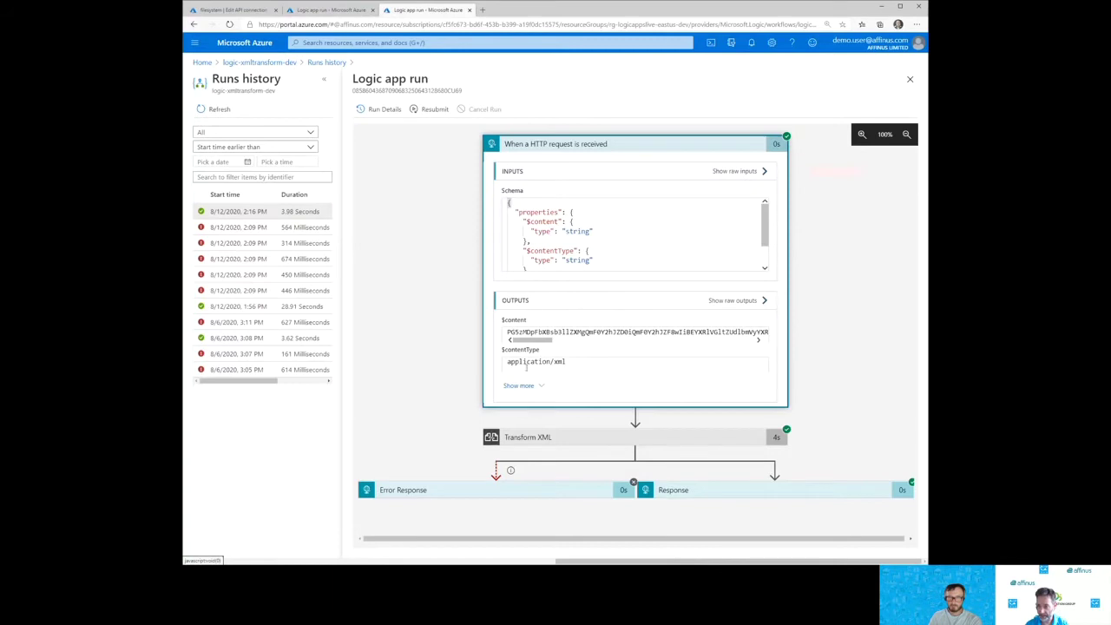
pyautogui.moveTo(567, 362); pyautogui.dragTo(495, 366)
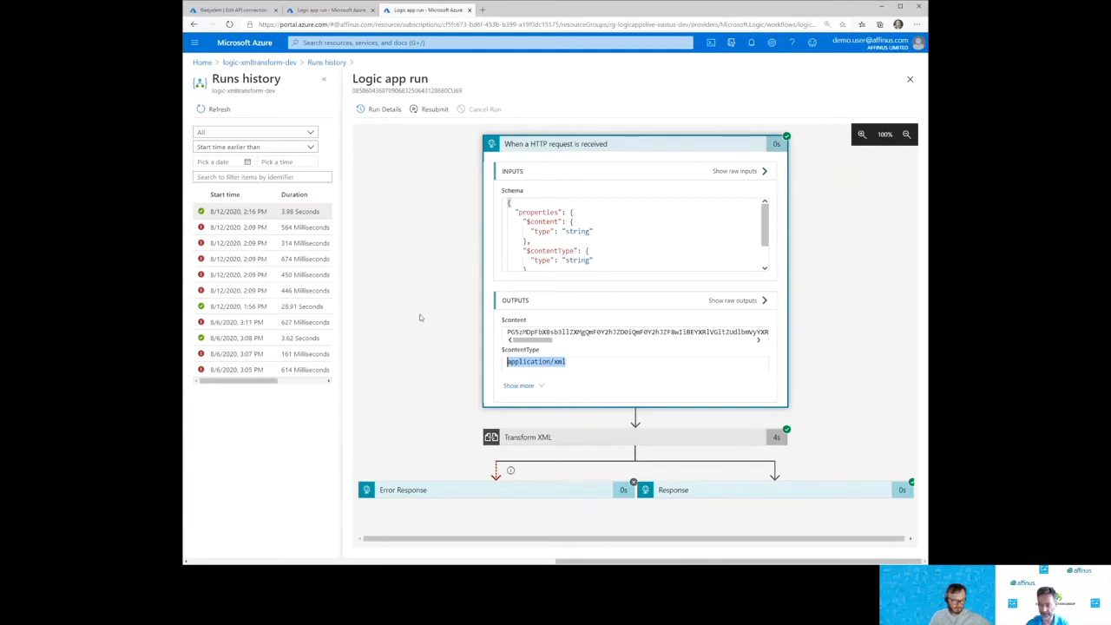
pyautogui.click(571, 144)
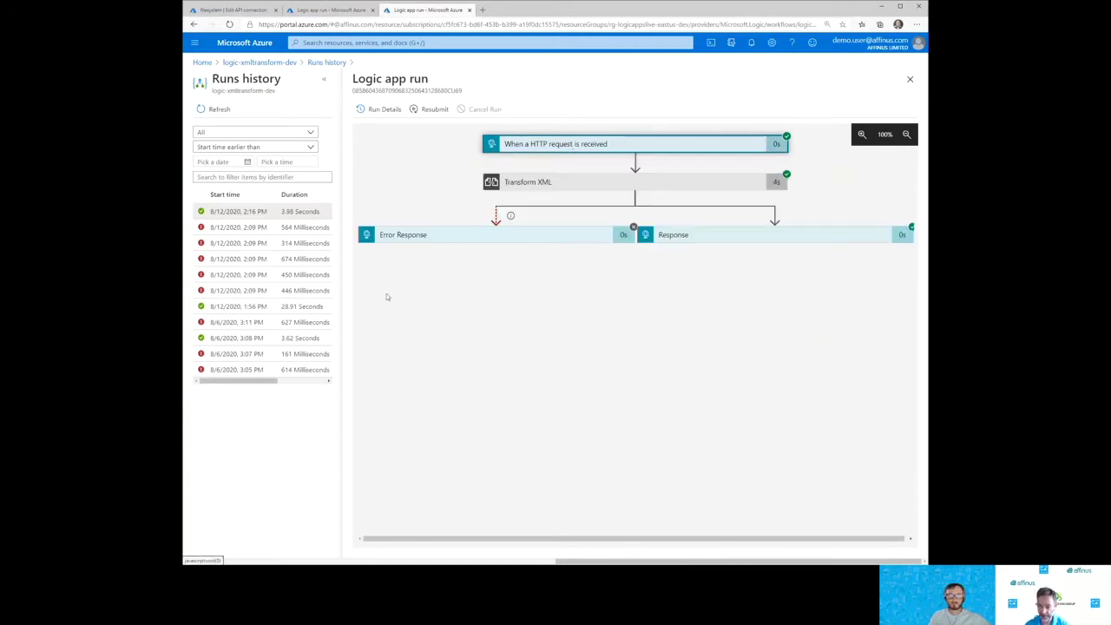
# Step: Examine the Transform XML action's input content, map and output body in the 2:16 PM run, including its raw outputs
pyautogui.click(555, 188)
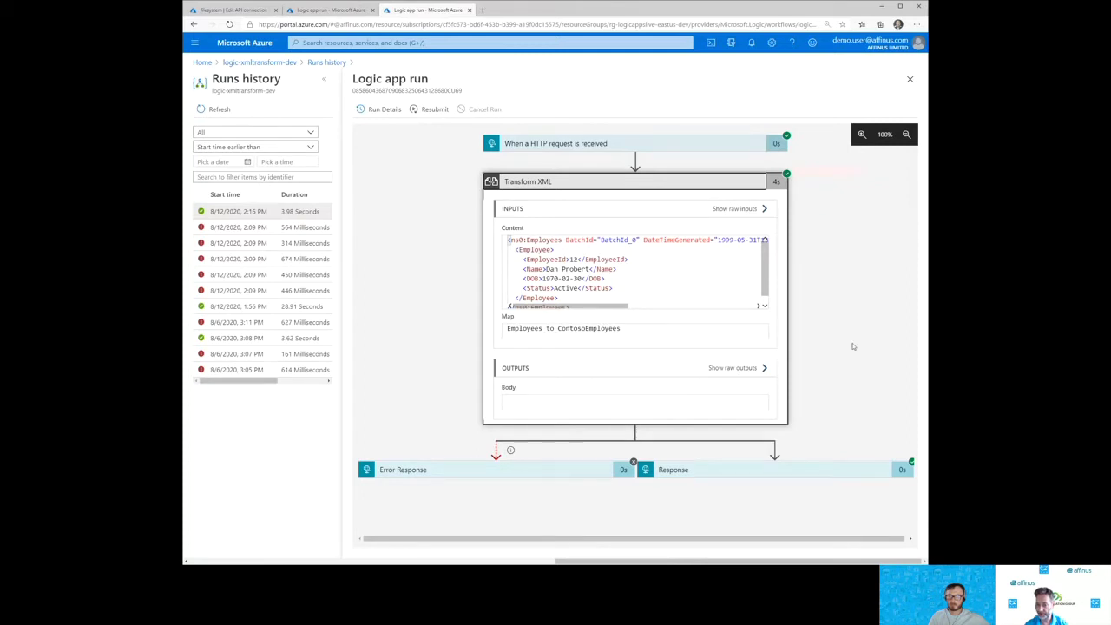
pyautogui.click(742, 368)
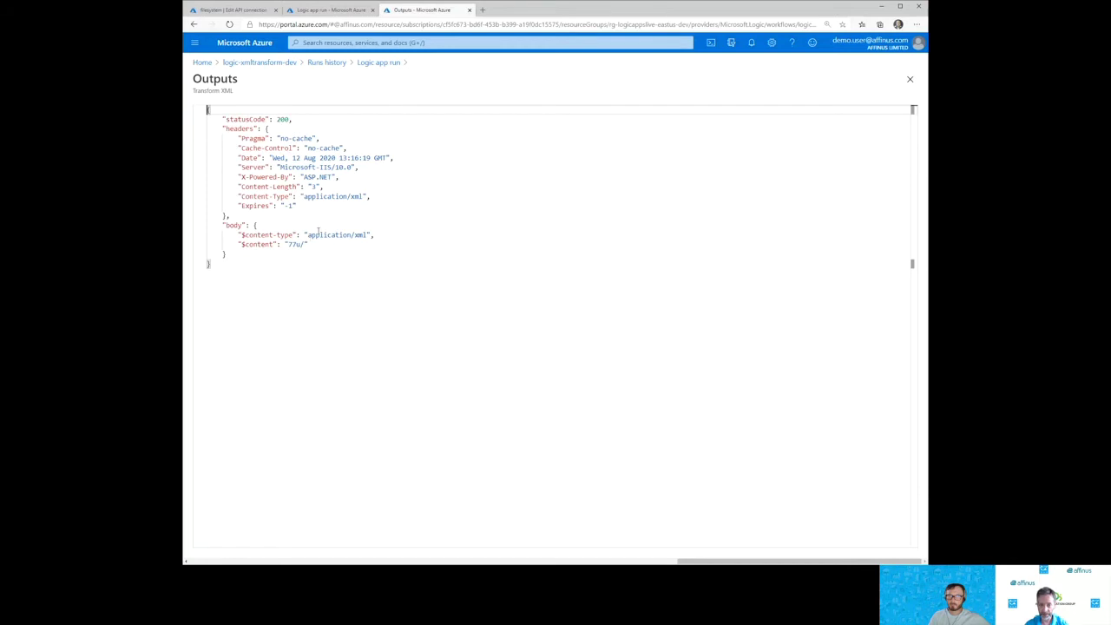
pyautogui.click(378, 62)
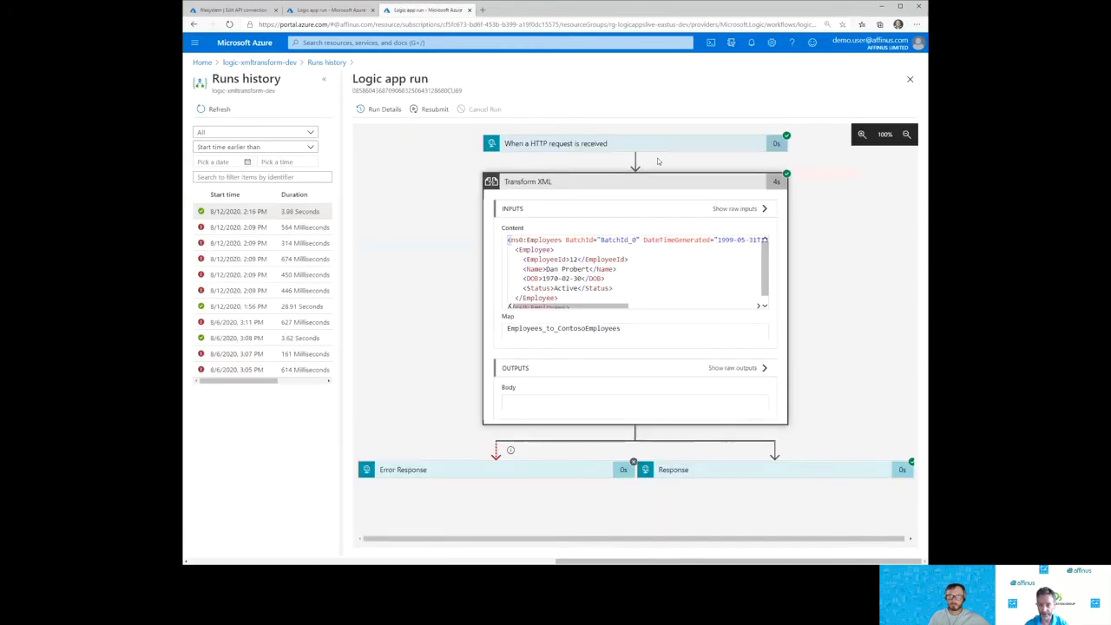
pyautogui.click(581, 183)
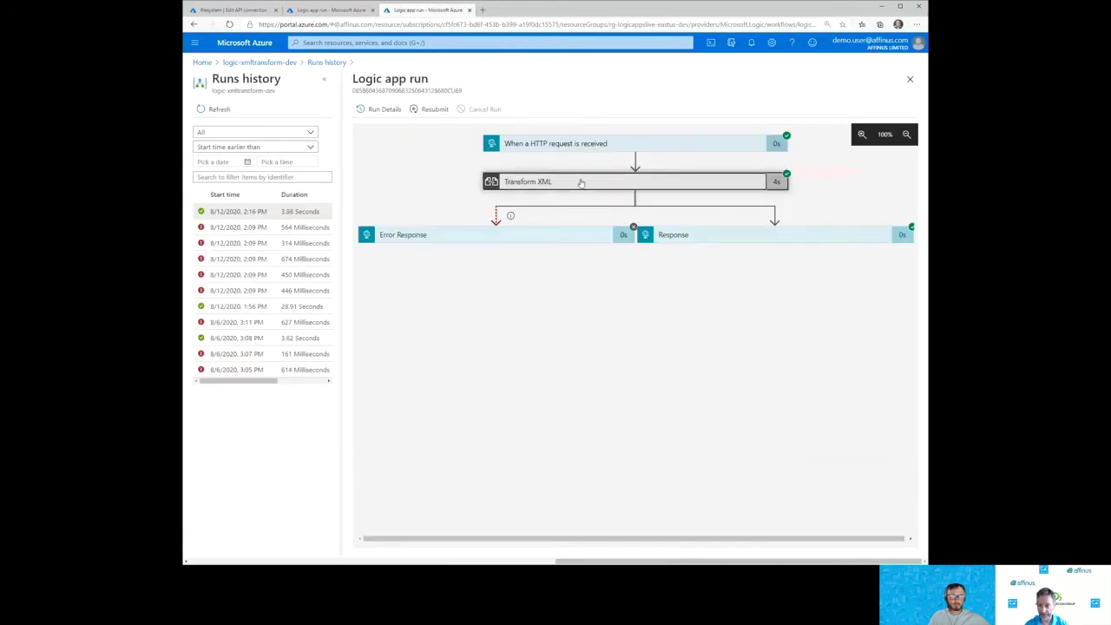
pyautogui.click(512, 186)
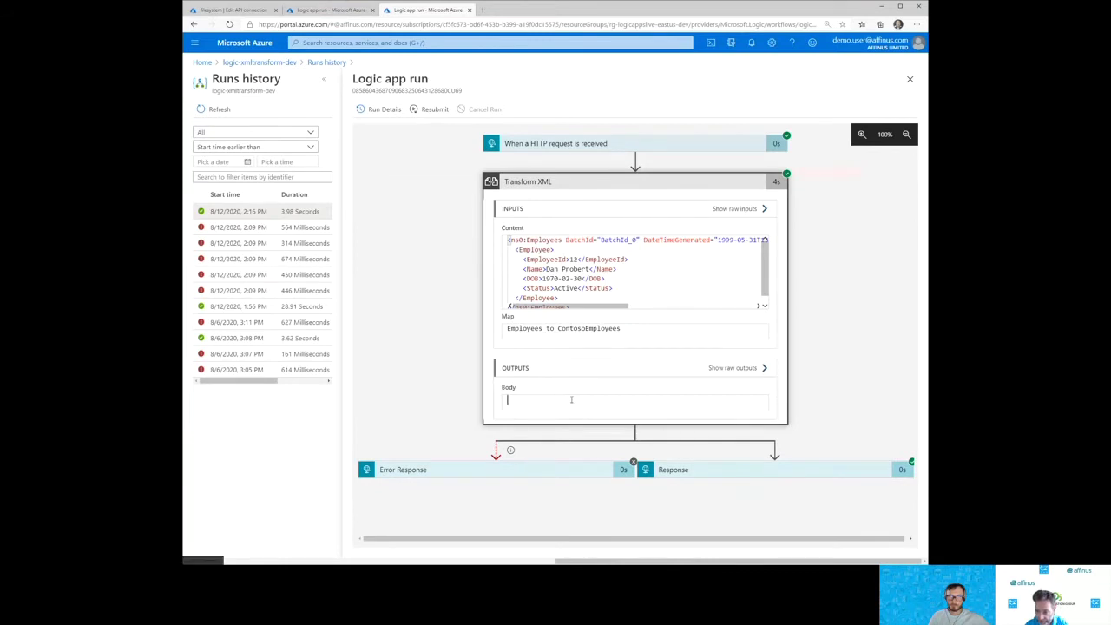
pyautogui.click(541, 400)
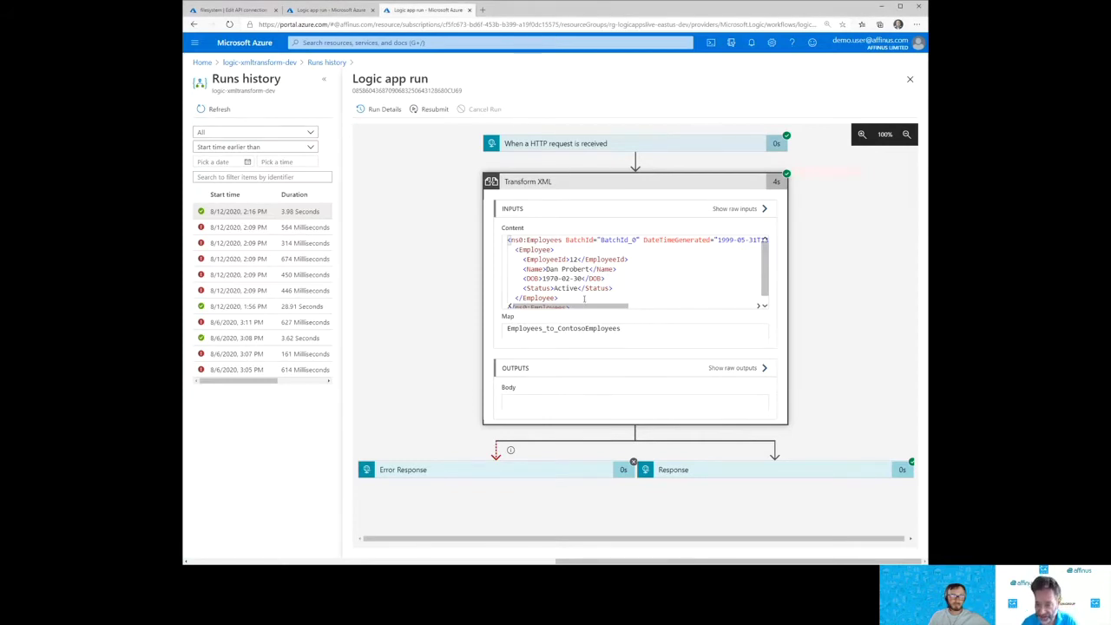
pyautogui.moveTo(585, 309); pyautogui.dragTo(538, 311)
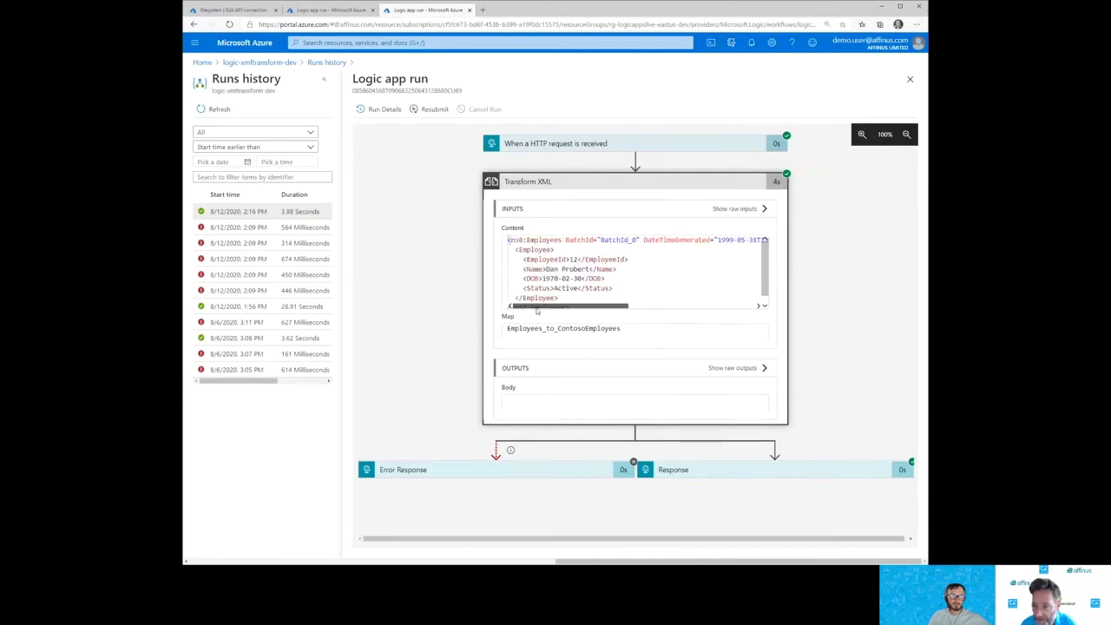
pyautogui.click(575, 185)
pyautogui.click(565, 186)
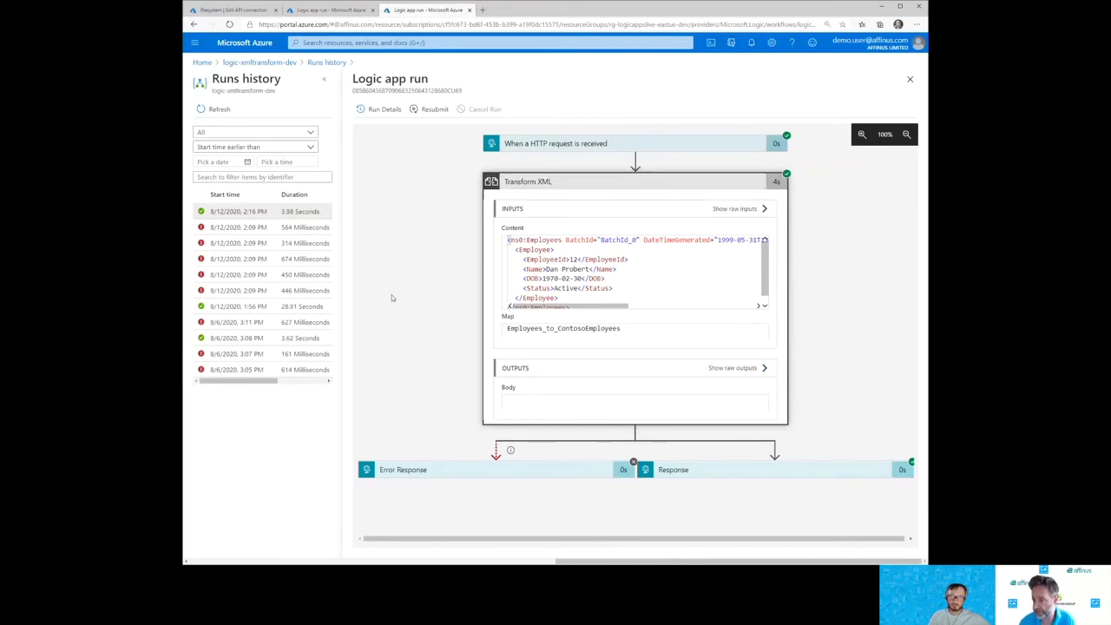
pyautogui.click(593, 184)
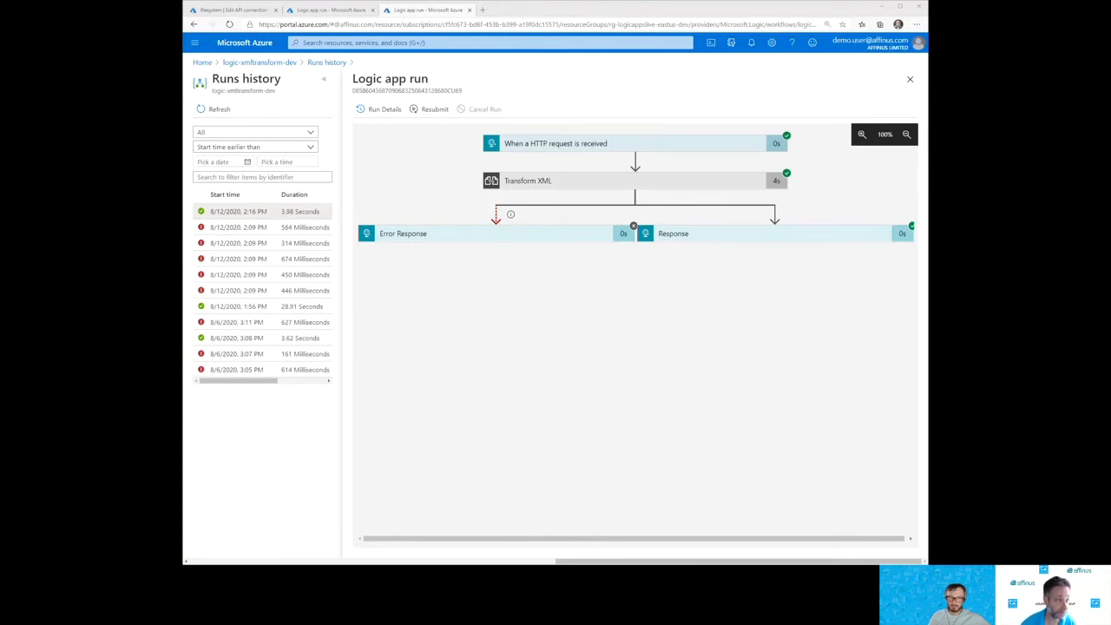
# Step: Refresh the logic-receivefile-eastus-dev runs history until a new run is listed, and open the 2:19 PM run
pyautogui.click(330, 12)
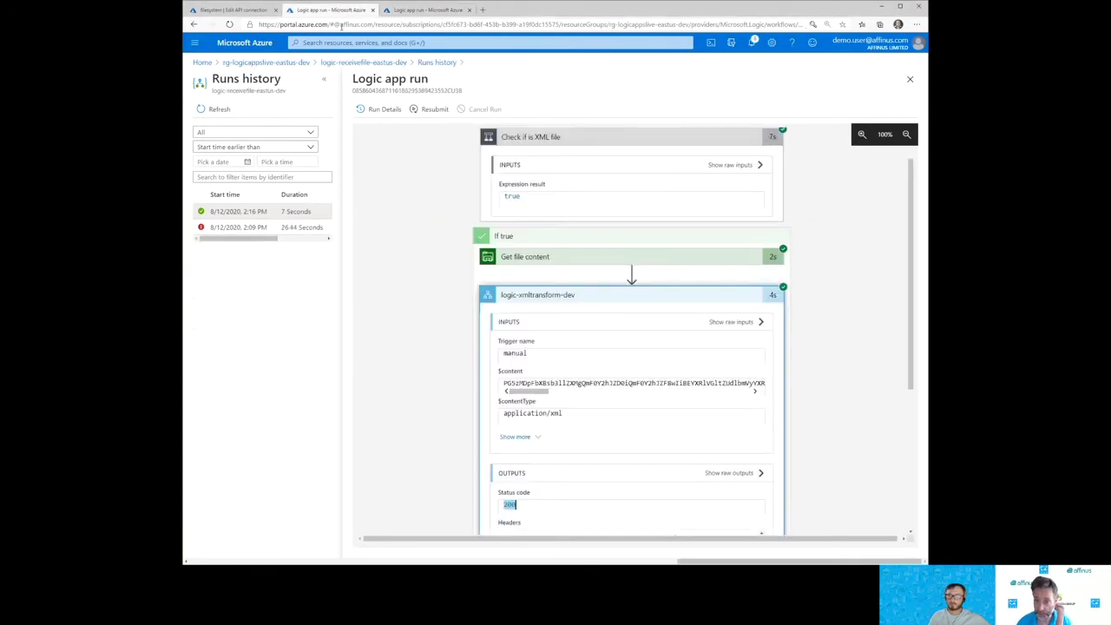
pyautogui.click(400, 63)
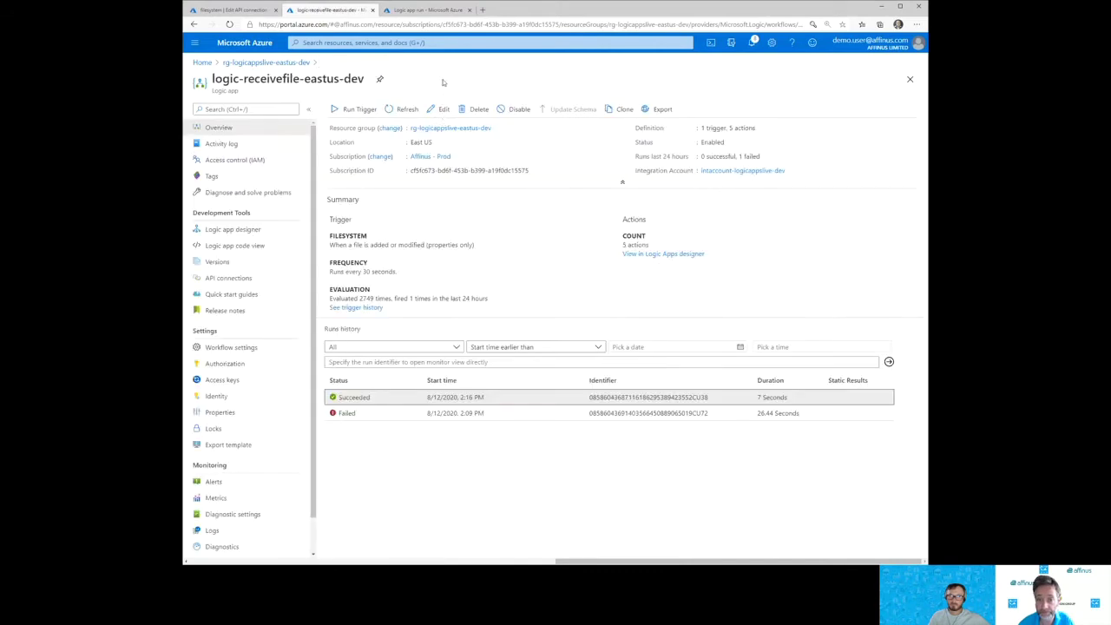
pyautogui.click(406, 110)
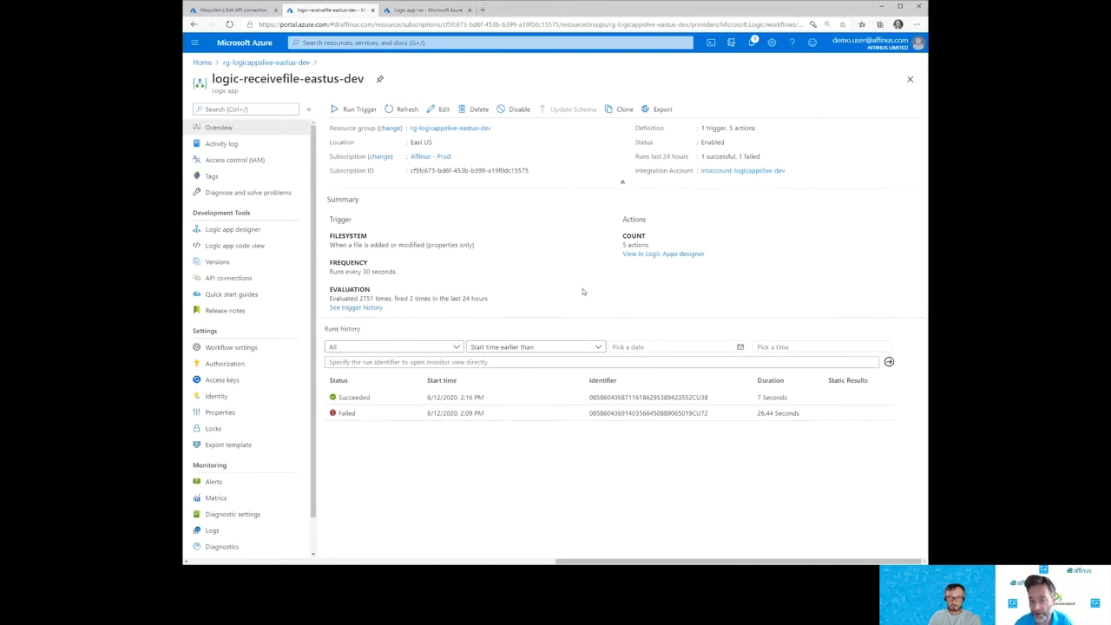
pyautogui.click(404, 109)
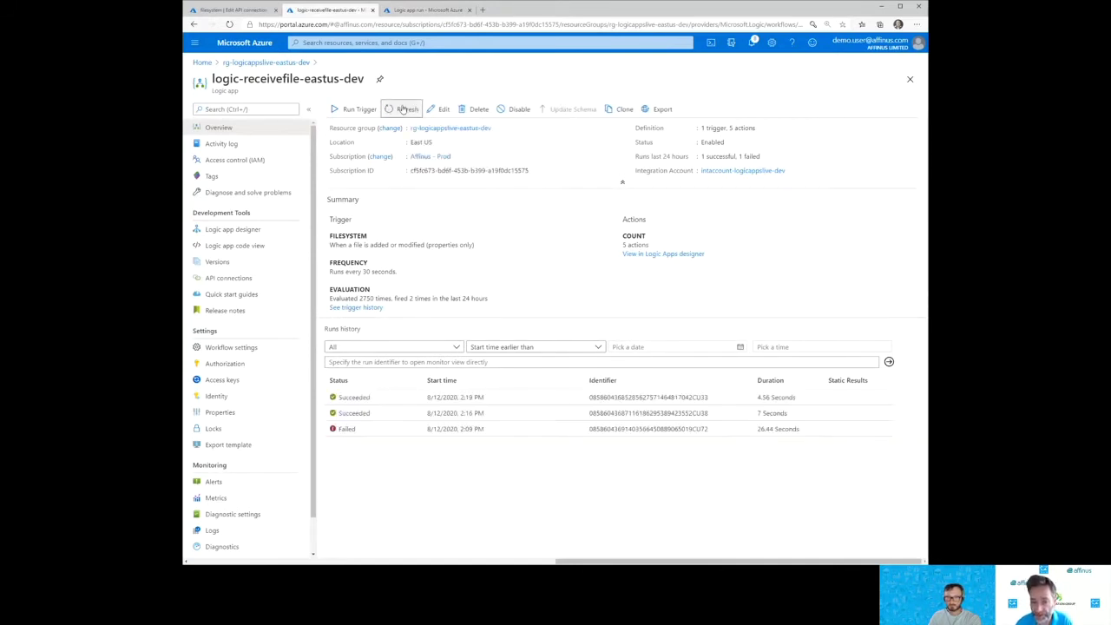
pyautogui.click(460, 397)
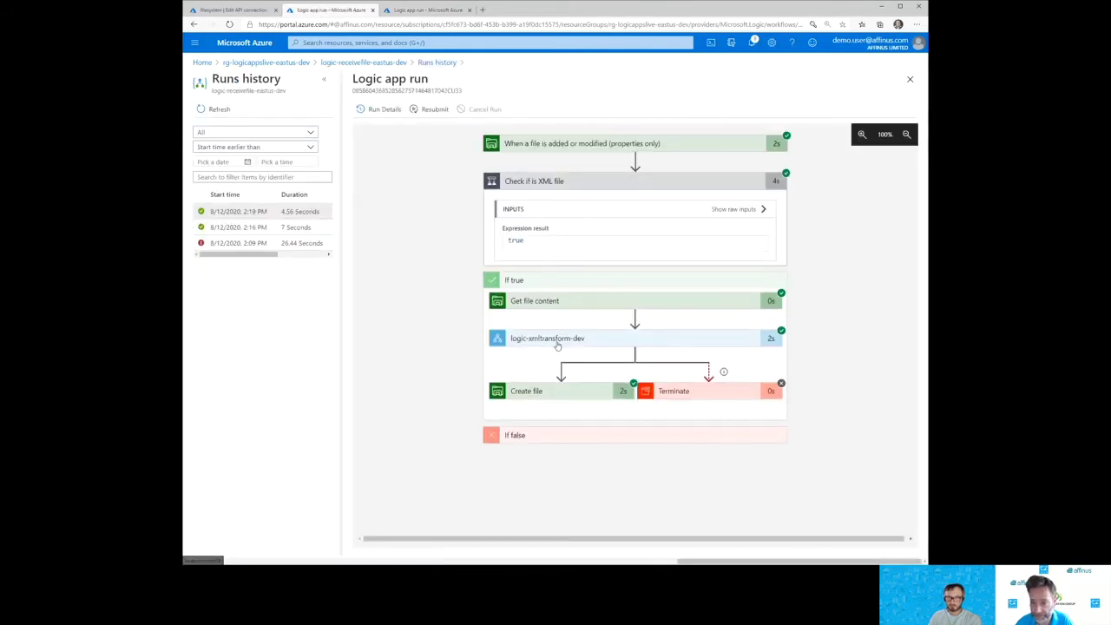
# Step: Refresh logic-xmltransform-dev's runs history, open its 2:19 PM run and show the Transform XML action's details
pyautogui.click(425, 10)
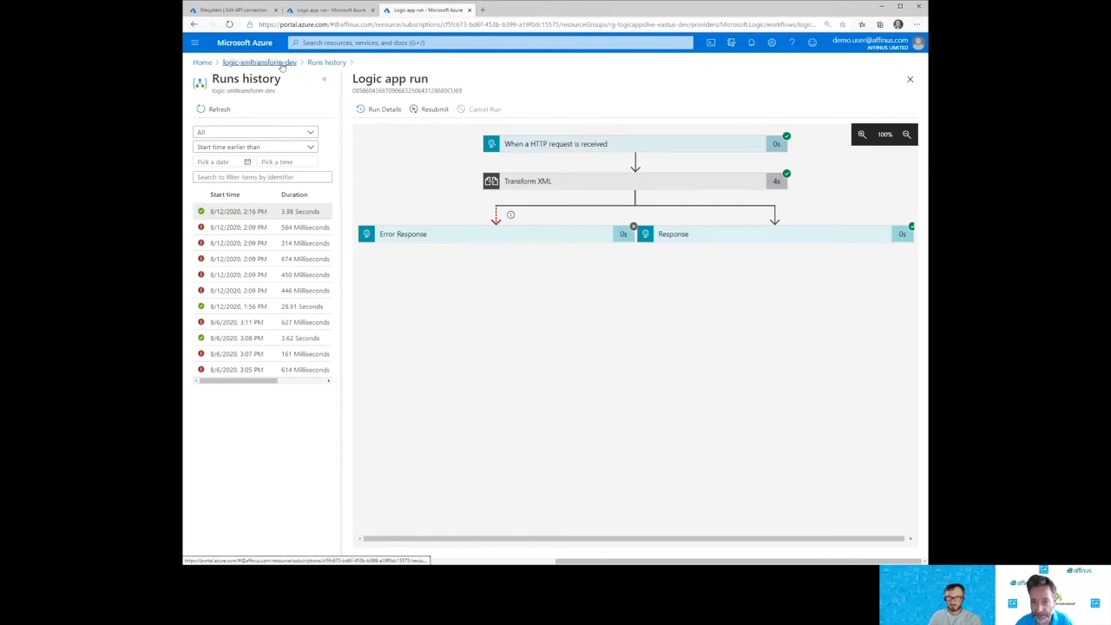
pyautogui.click(219, 108)
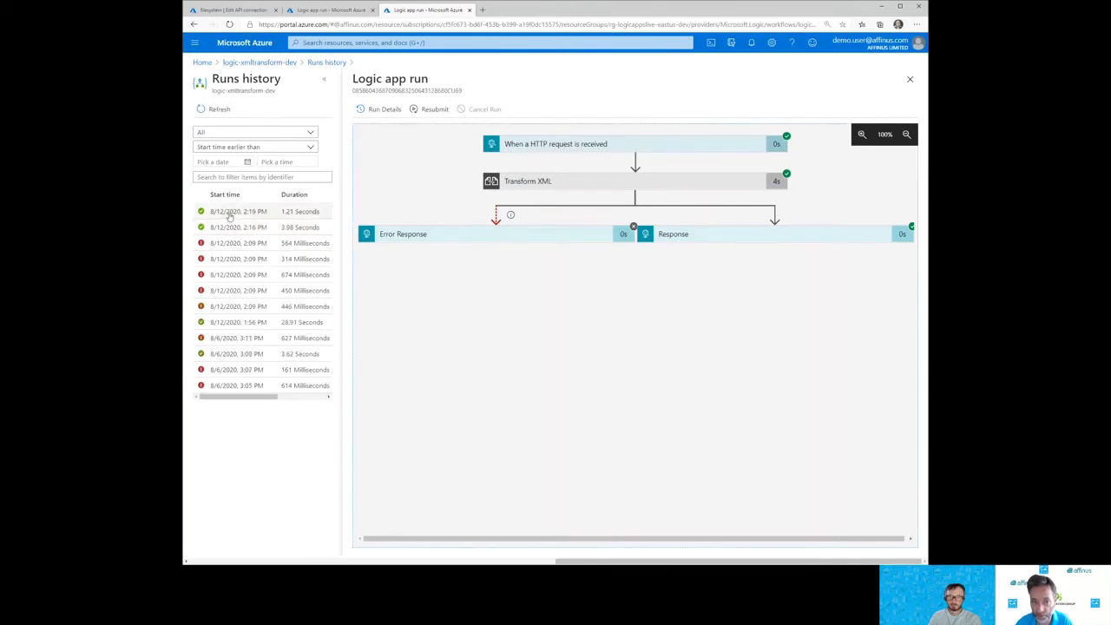
pyautogui.click(231, 213)
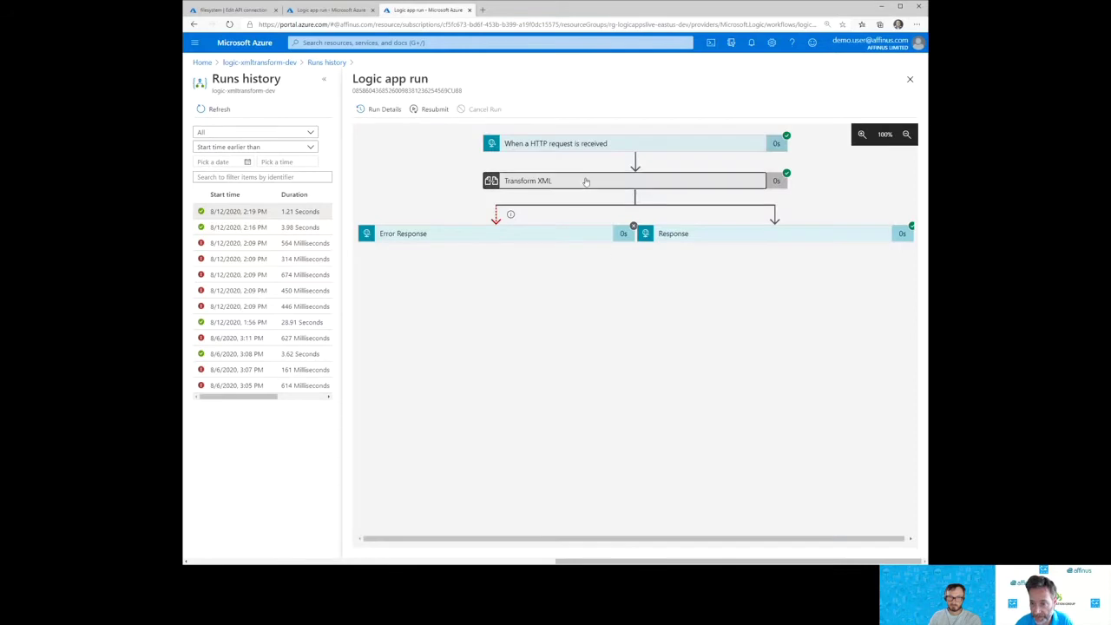
pyautogui.click(587, 181)
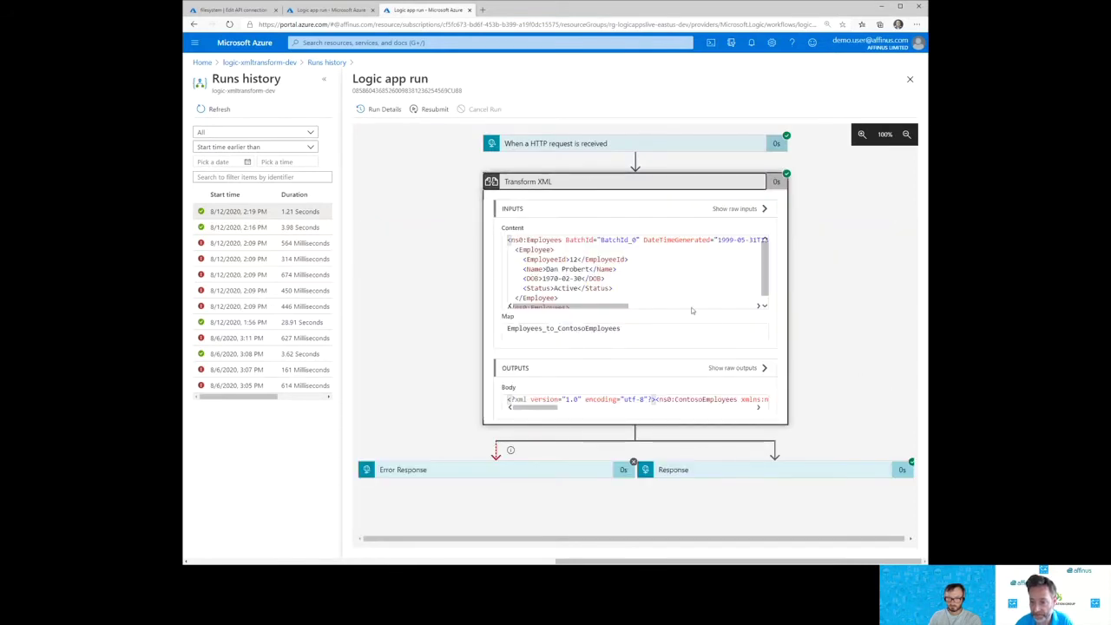
# Step: Compare Transform XML's input employee fields with the name, status and UniqueId elements in the output body, and return to the logic-receivefile-eastus-dev run
pyautogui.moveTo(512, 240); pyautogui.dragTo(599, 314)
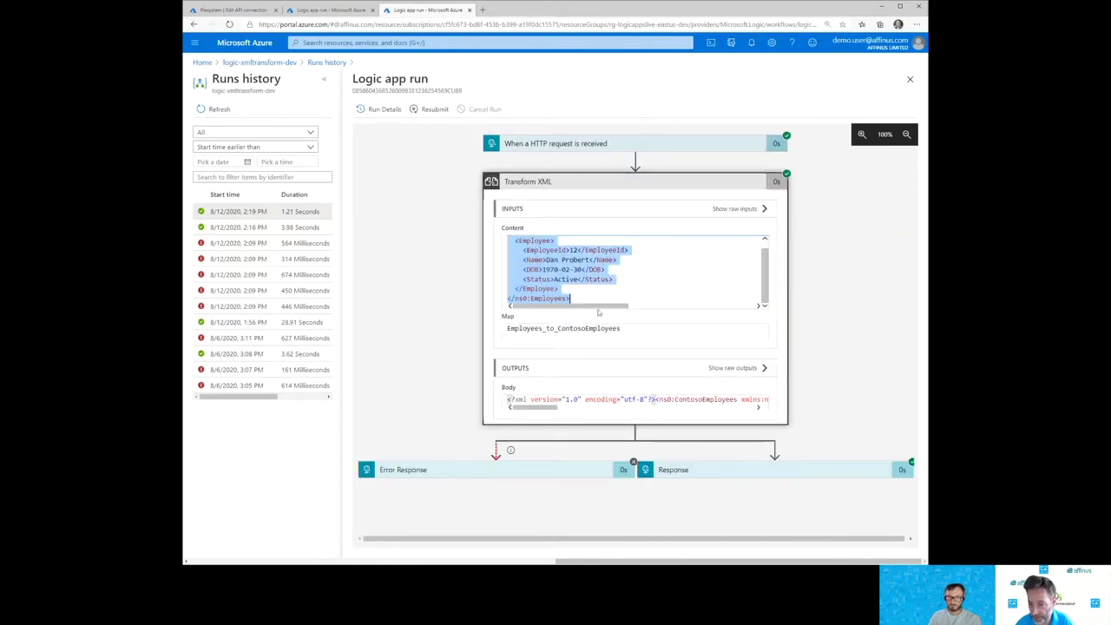
pyautogui.moveTo(544, 412); pyautogui.dragTo(621, 413)
pyautogui.doubleClick(561, 401)
pyautogui.moveTo(566, 259); pyautogui.dragTo(590, 259)
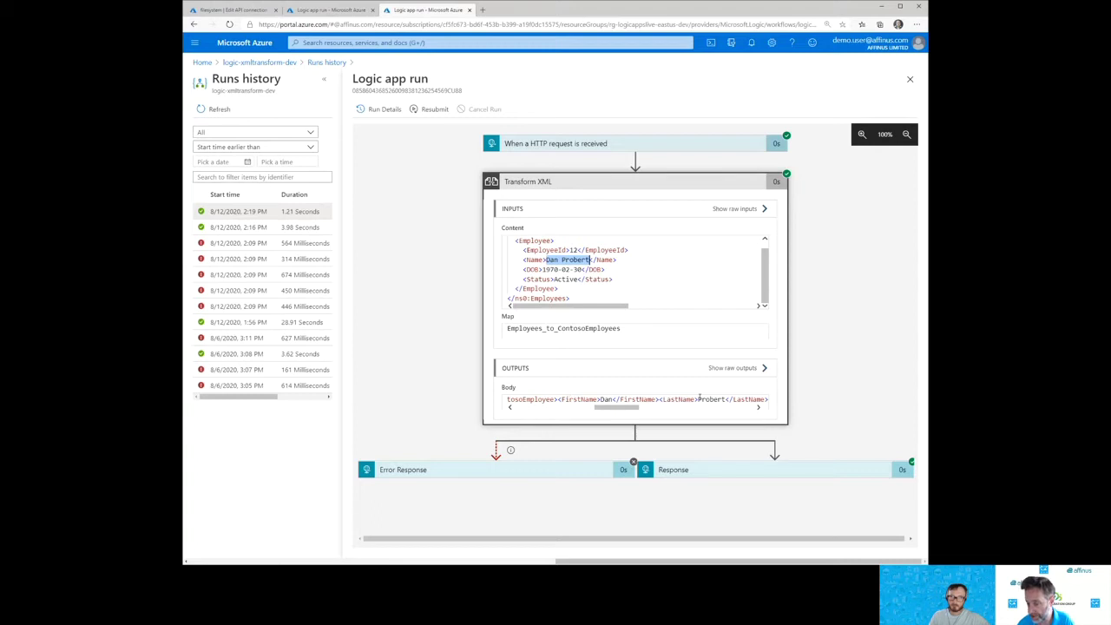
pyautogui.moveTo(623, 407); pyautogui.dragTo(675, 413)
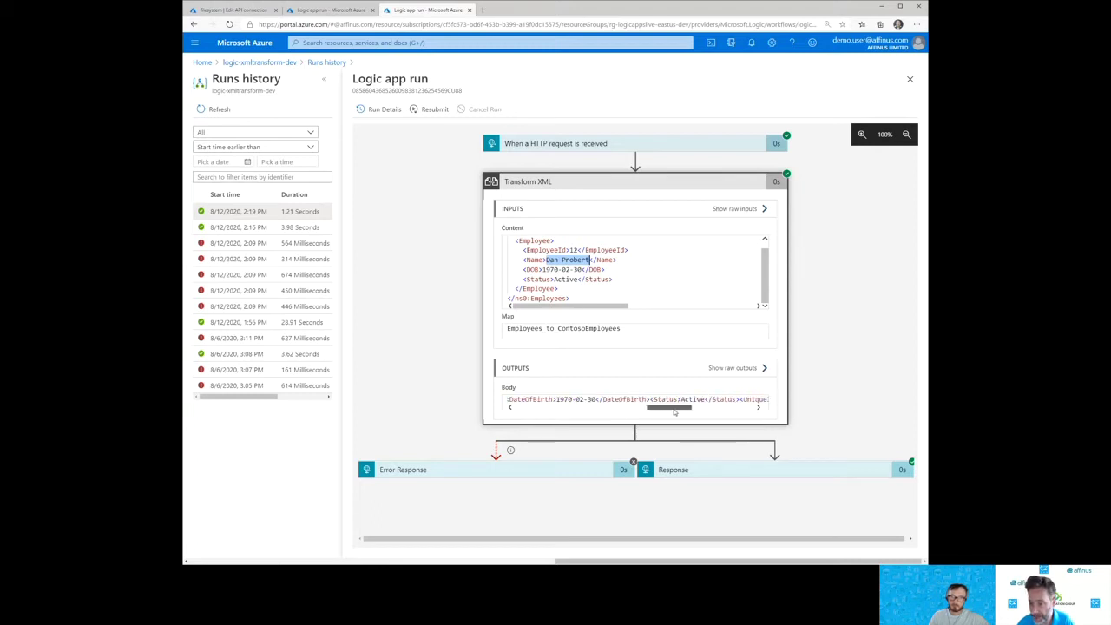
pyautogui.moveTo(675, 413); pyautogui.dragTo(704, 413)
pyautogui.moveTo(609, 399); pyautogui.dragTo(745, 400)
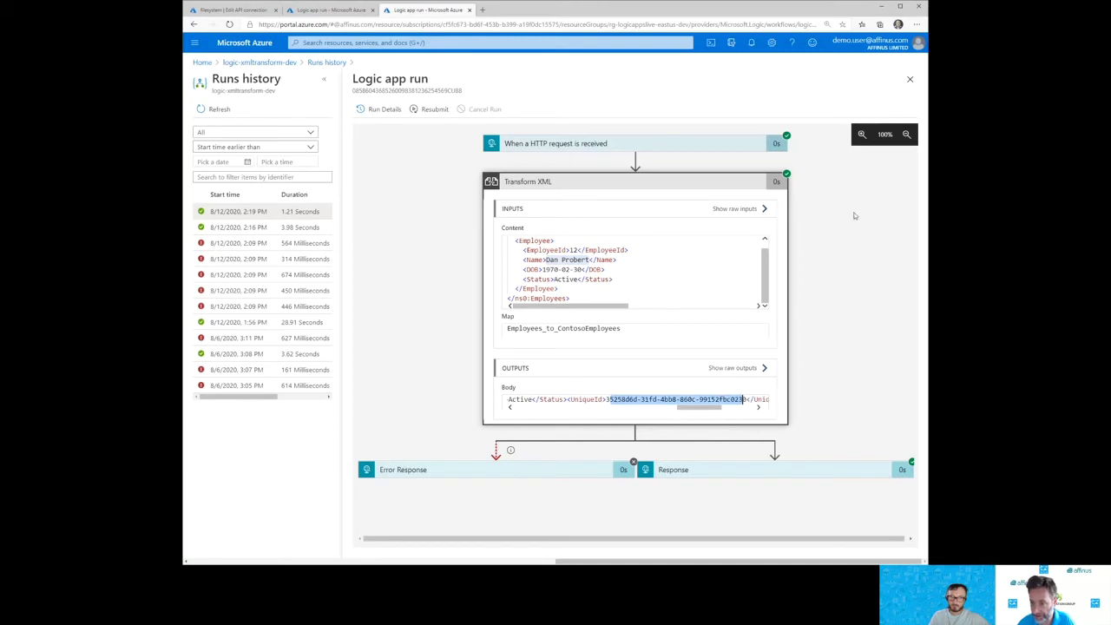
pyautogui.click(721, 190)
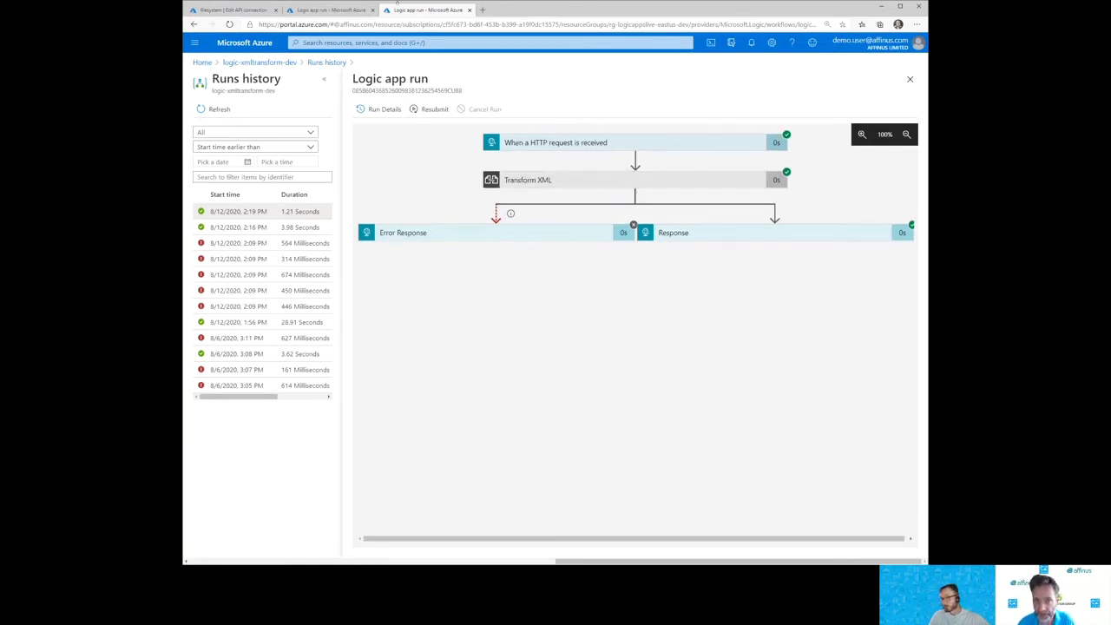
pyautogui.click(354, 11)
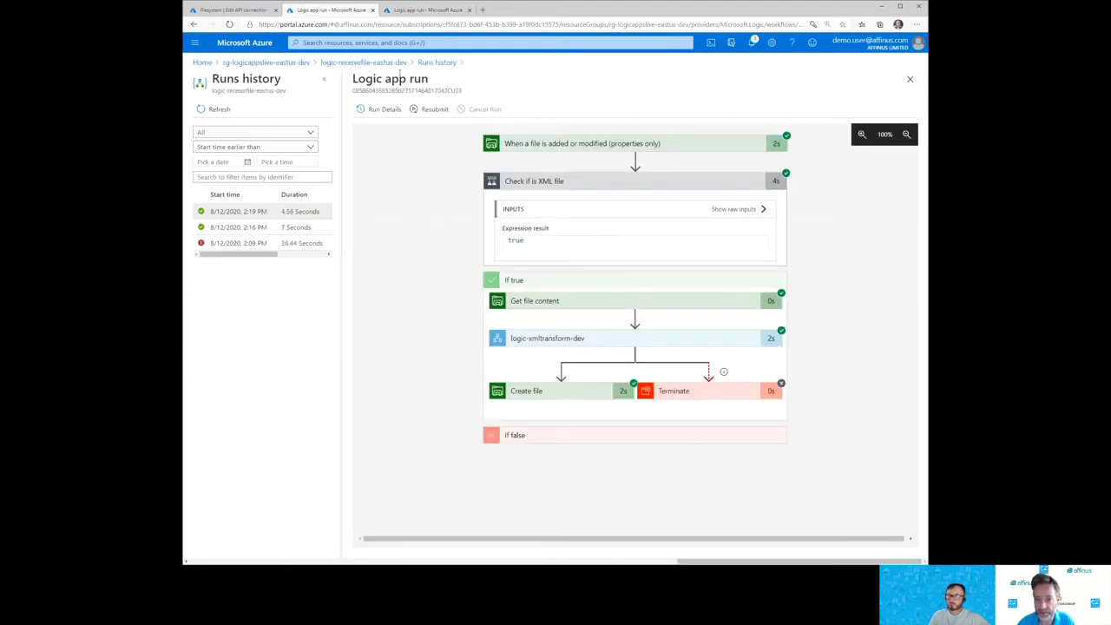
# Step: Leave the logic-receivefile-eastus-dev run and open the overview of its resource group, rg-logicappslive-eastus-dev
pyautogui.click(402, 9)
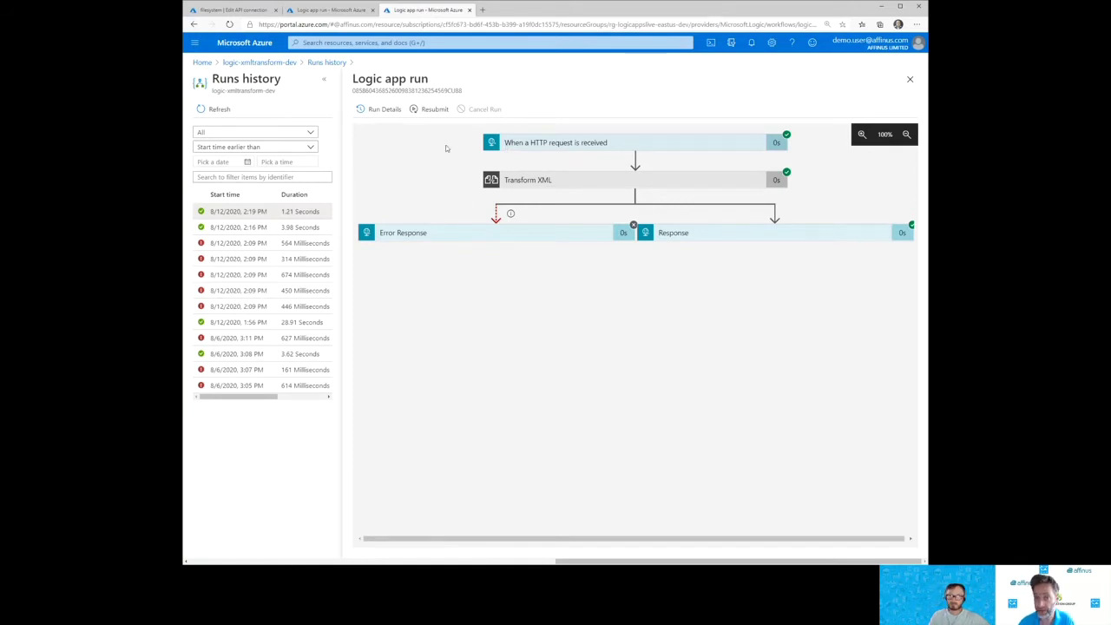
pyautogui.click(324, 10)
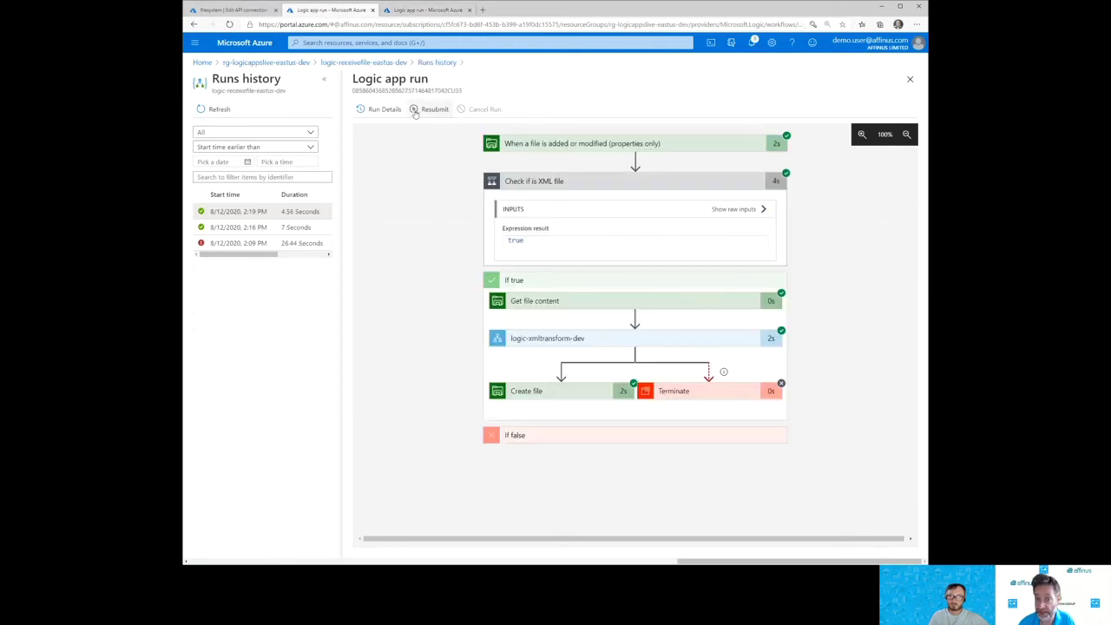
pyautogui.click(363, 63)
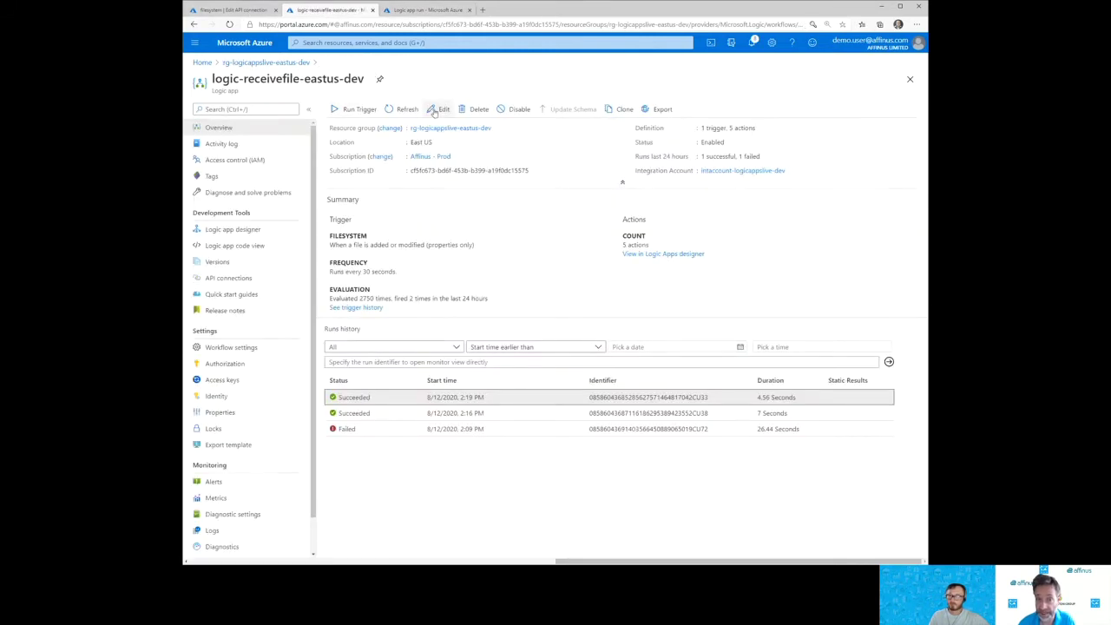
pyautogui.click(266, 62)
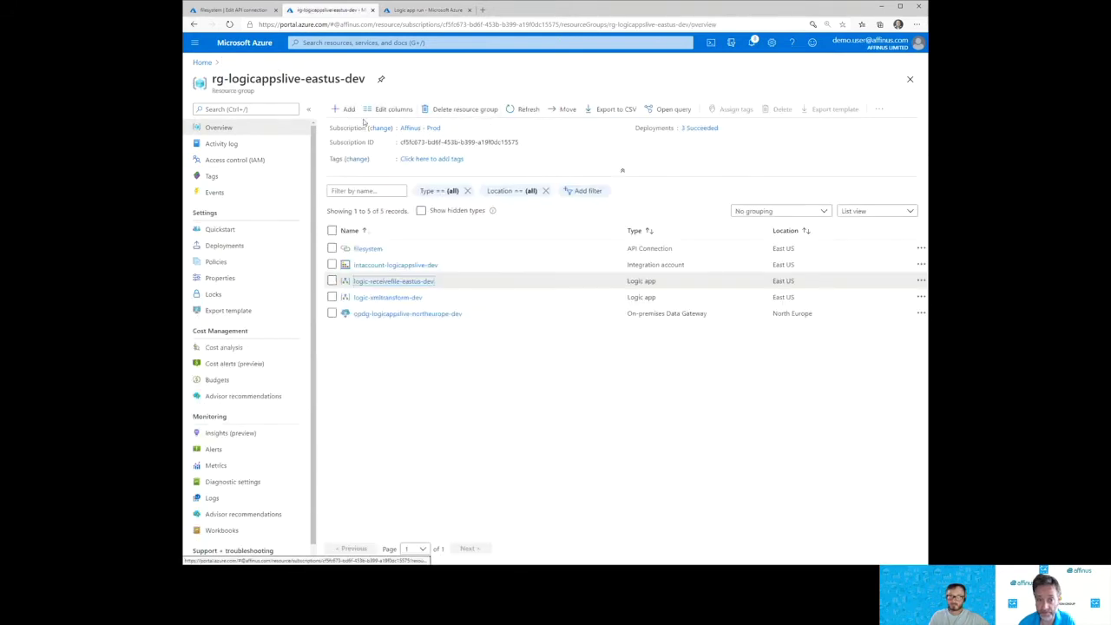
# Step: Find Logic App in the marketplace and start creating one in the rg-logicappslive-eastus-dev resource group
pyautogui.click(347, 108)
pyautogui.click(321, 112)
pyautogui.write('Logic App')
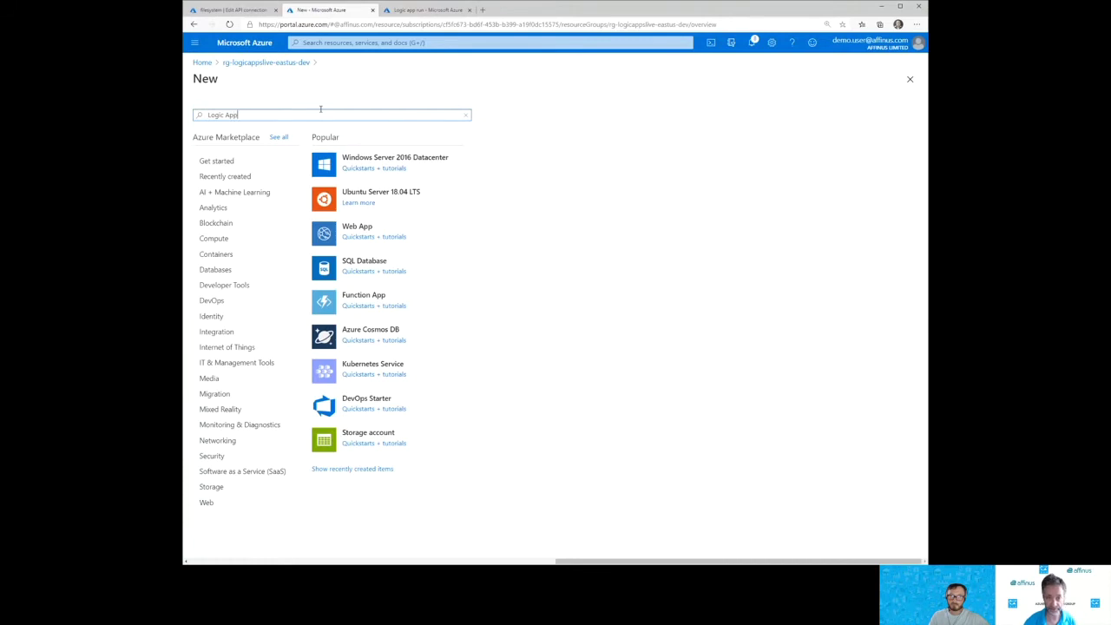
pyautogui.click(228, 130)
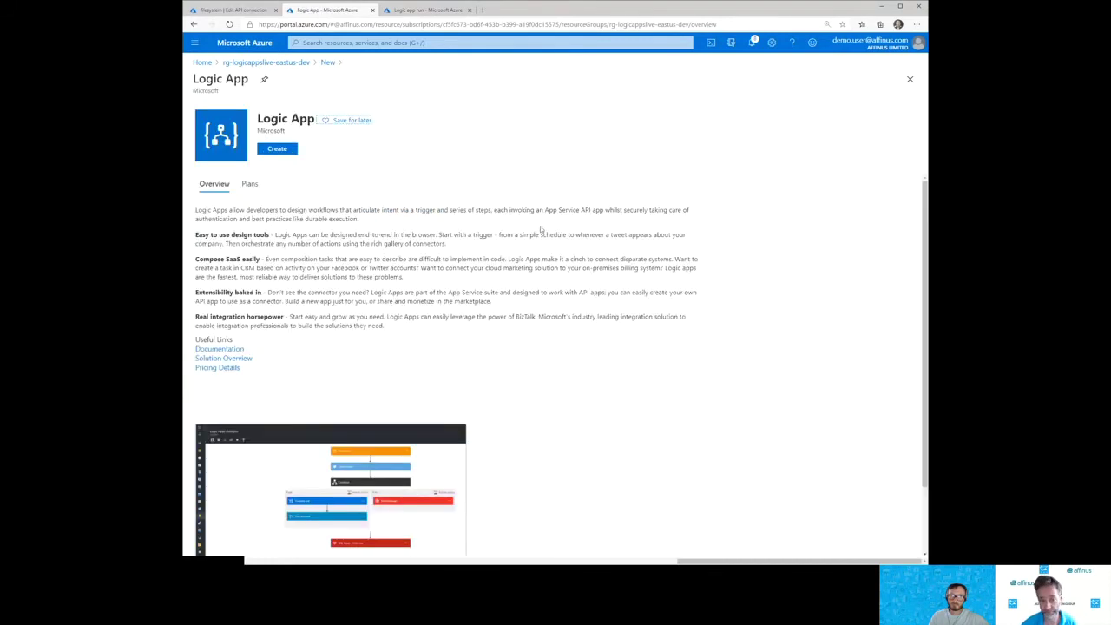
pyautogui.scroll(-2, 456, 330)
pyautogui.click(278, 149)
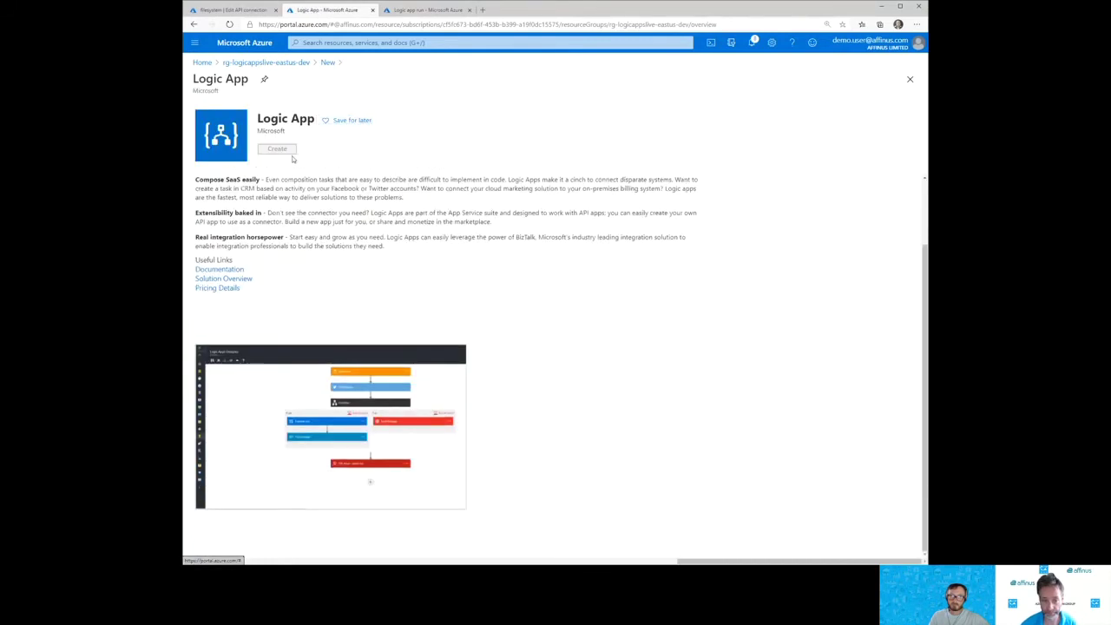
# Step: Name the new logic app logic-xmlvalidate-dev, review its configuration and create it
pyautogui.click(356, 253)
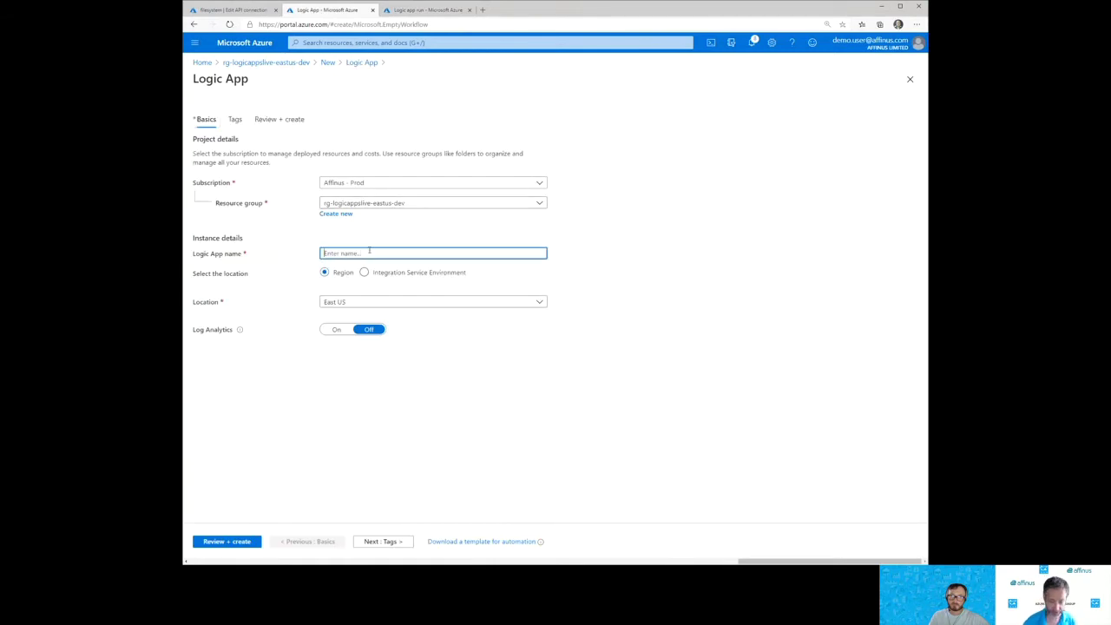
pyautogui.click(446, 11)
pyautogui.click(321, 10)
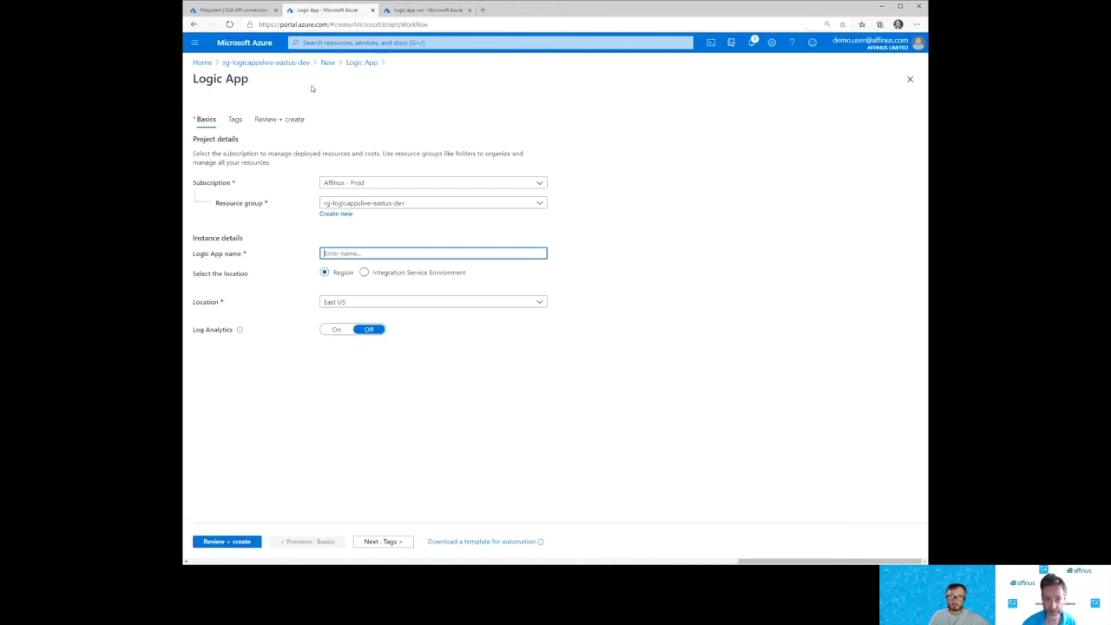
pyautogui.write('logi')
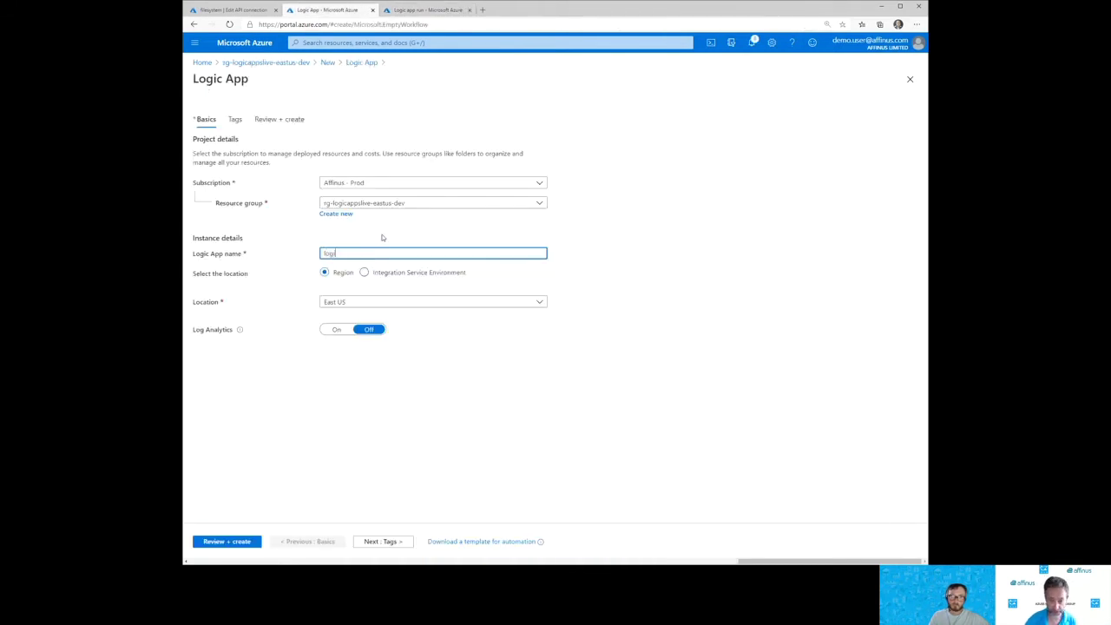
pyautogui.write('c-xmlva')
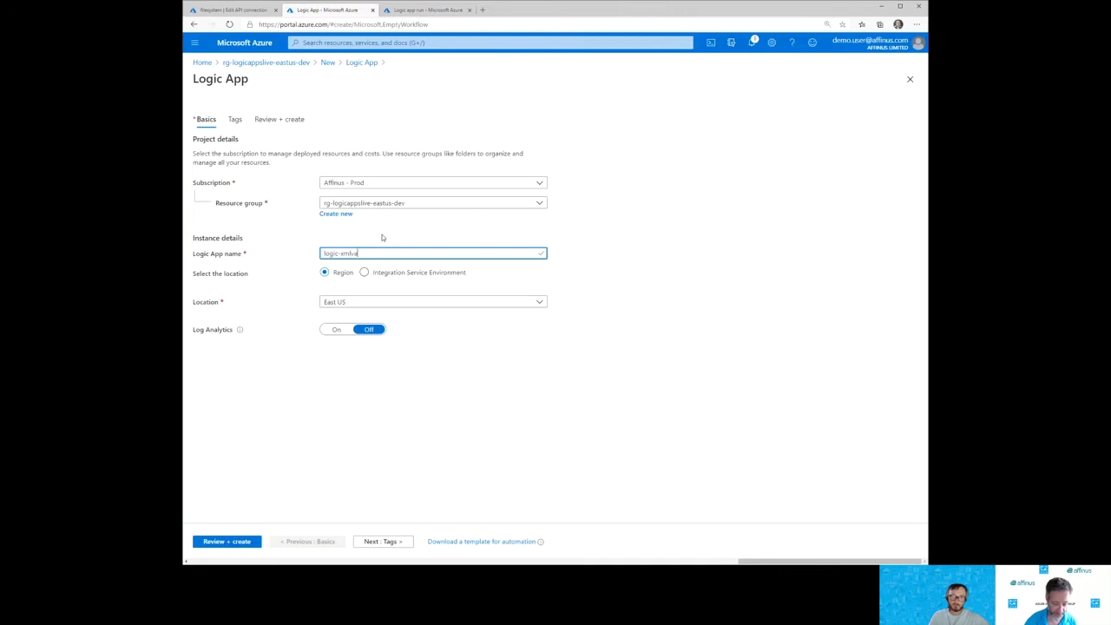
pyautogui.write('lidate-dev')
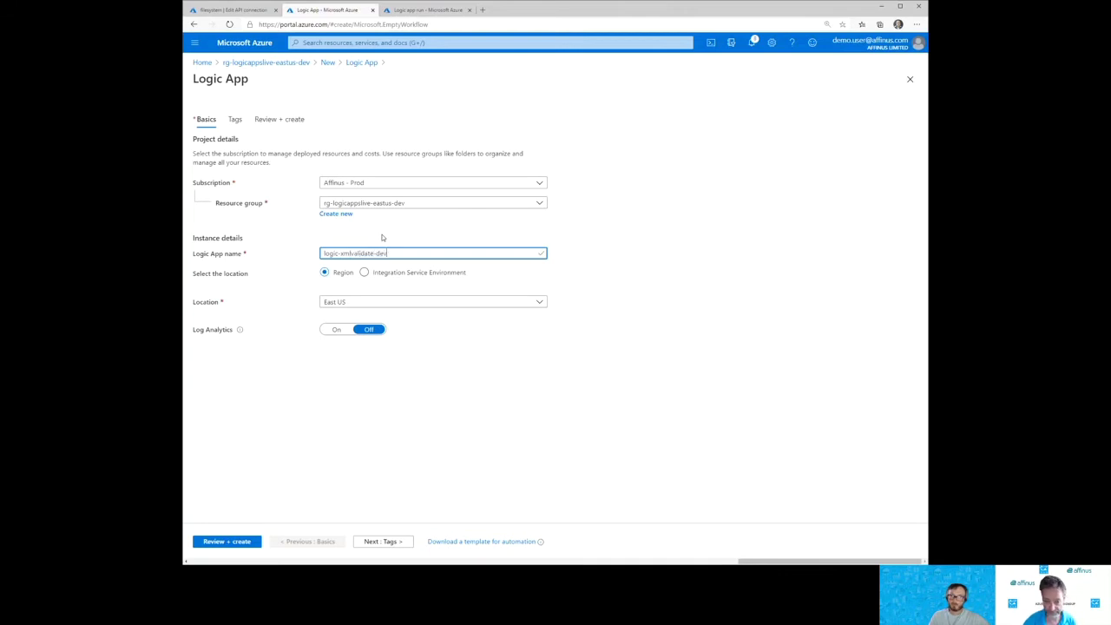
pyautogui.click(230, 545)
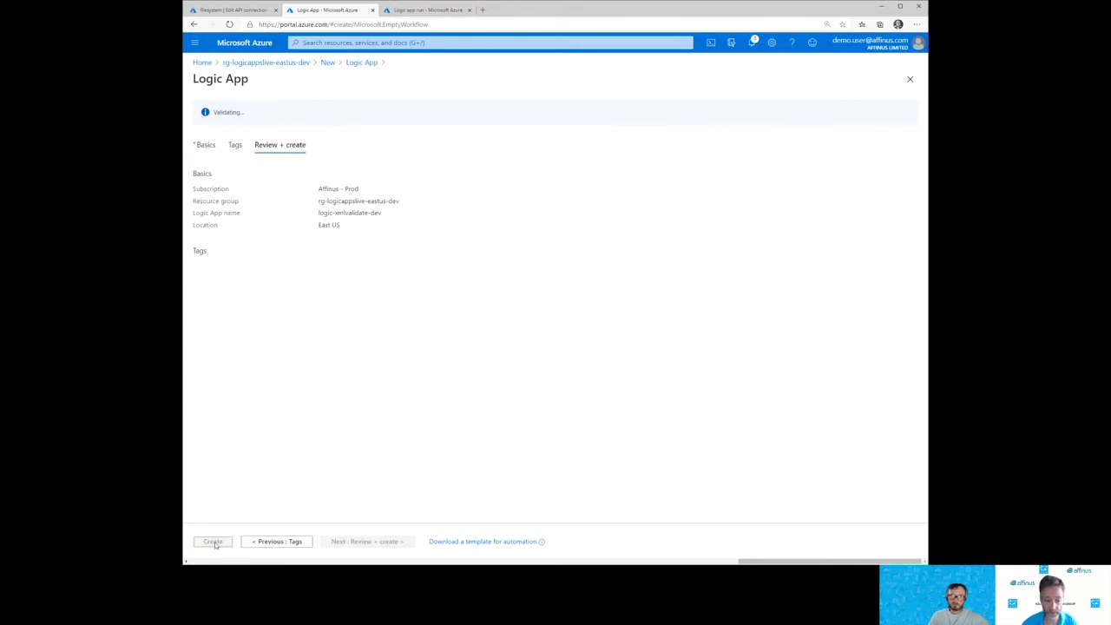
pyautogui.click(213, 542)
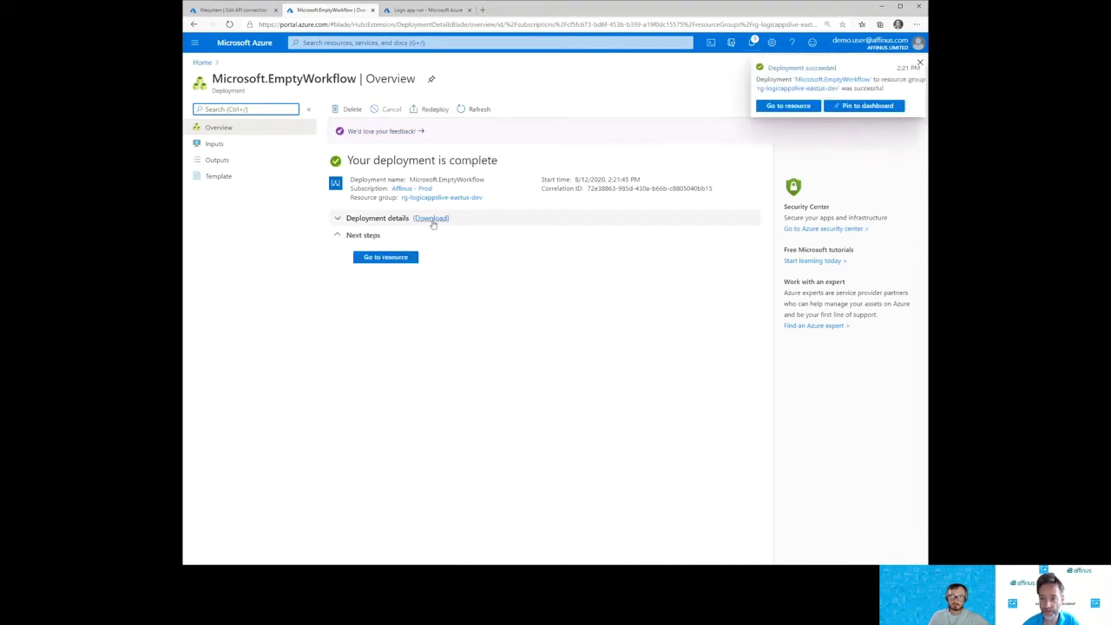
# Step: Open the deployed logic-xmlvalidate-dev and start its workflow with the "When a HTTP request is received" trigger
pyautogui.click(385, 257)
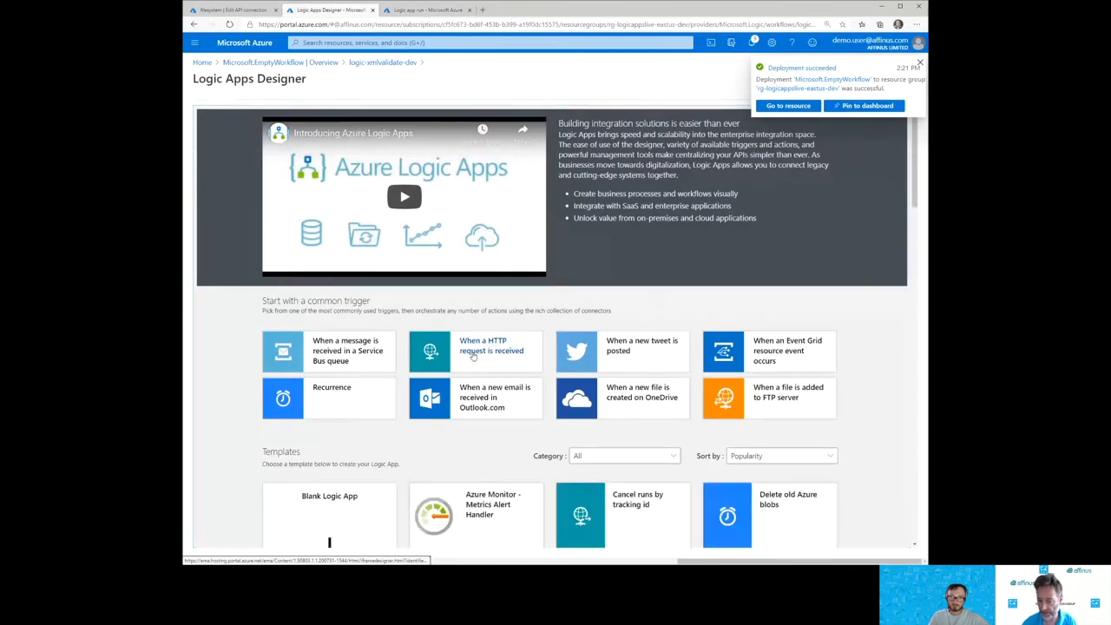
pyautogui.click(472, 355)
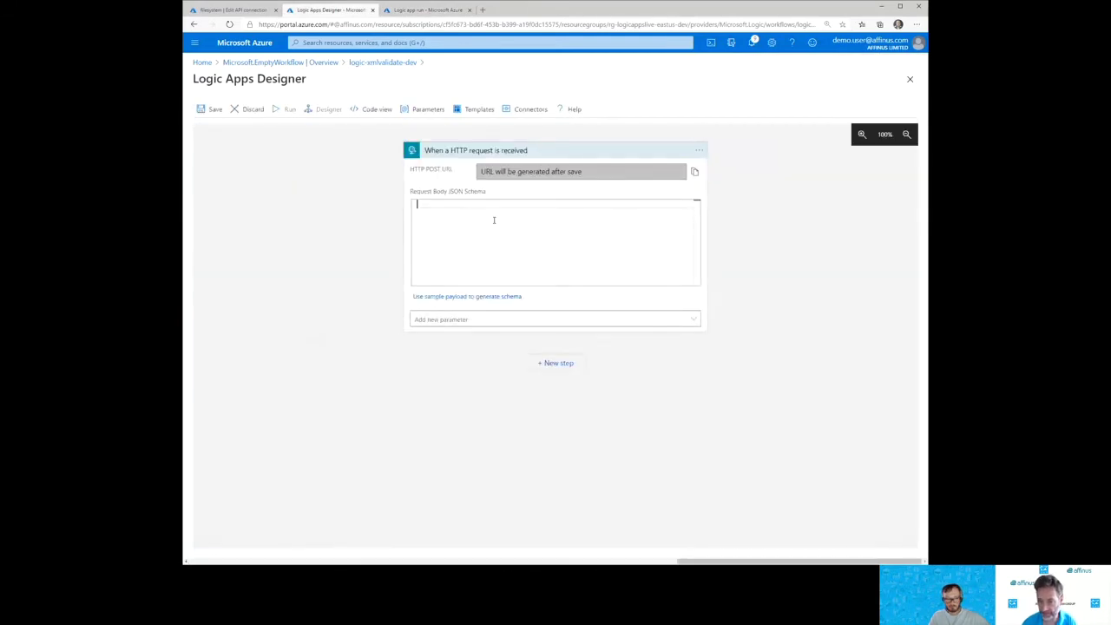
pyautogui.click(494, 219)
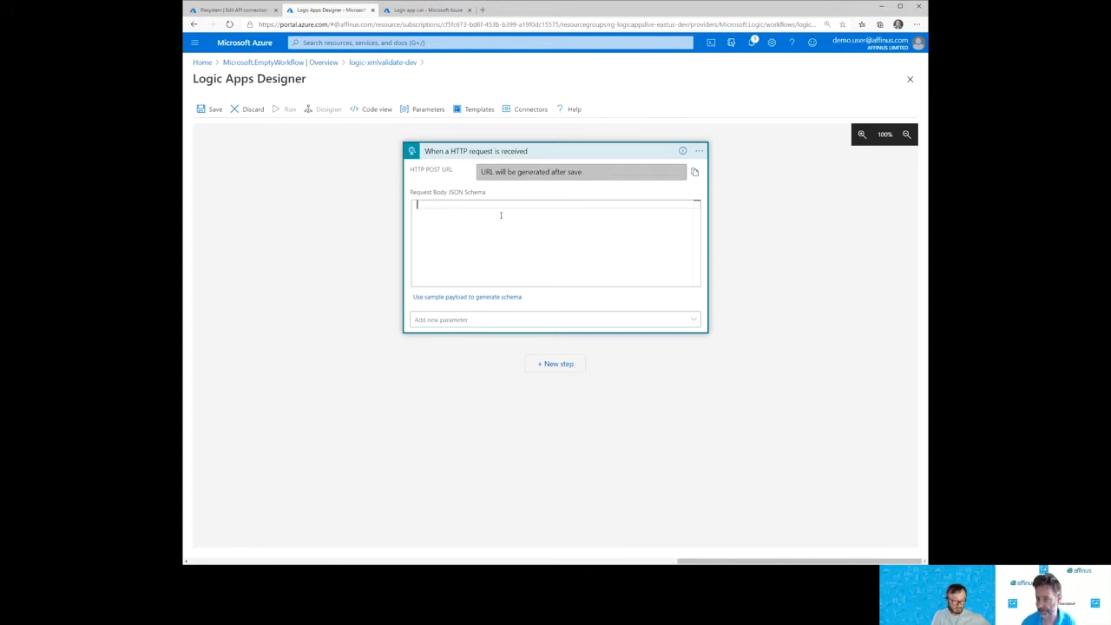
# Step: Open logic-xmltransform-dev's 2:16 PM run and show the Transform XML action's inputs and outputs
pyautogui.click(415, 11)
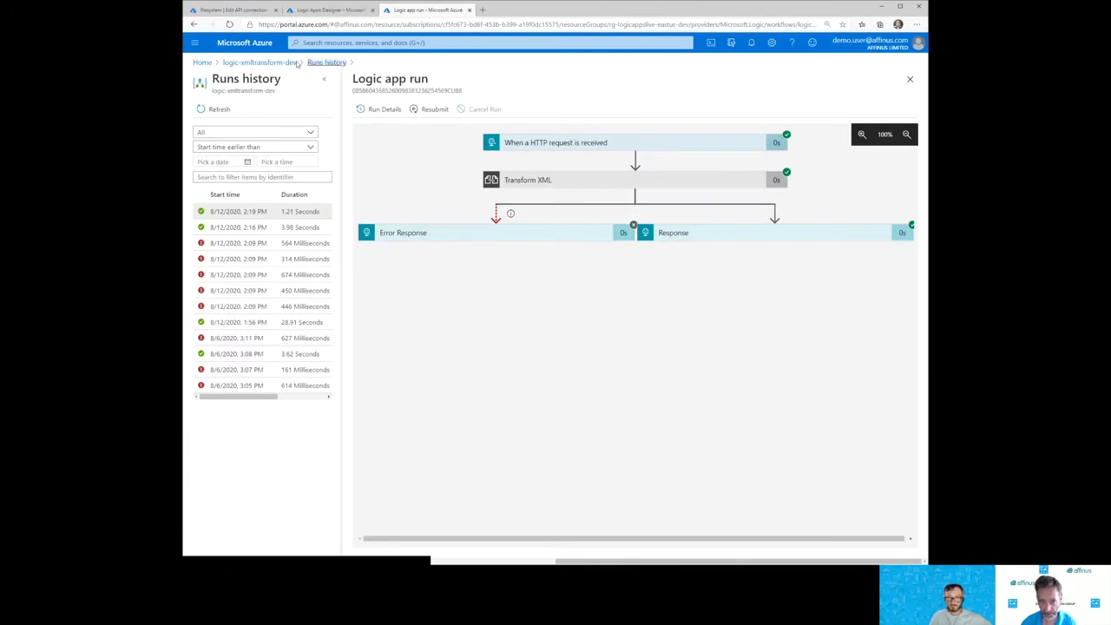
pyautogui.click(258, 62)
pyautogui.click(472, 396)
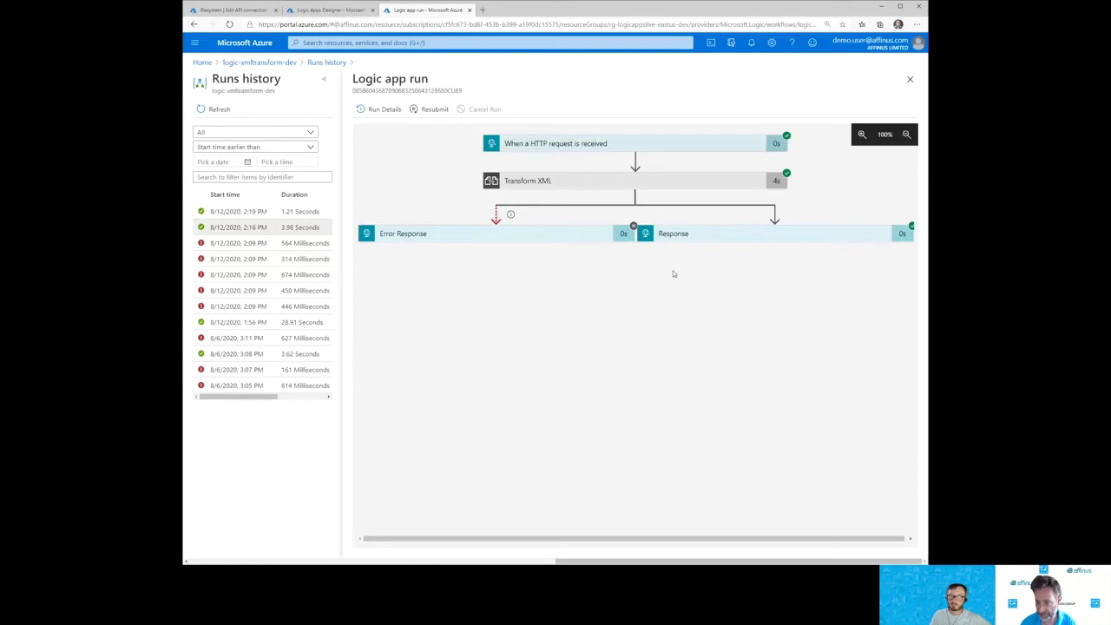
pyautogui.click(569, 185)
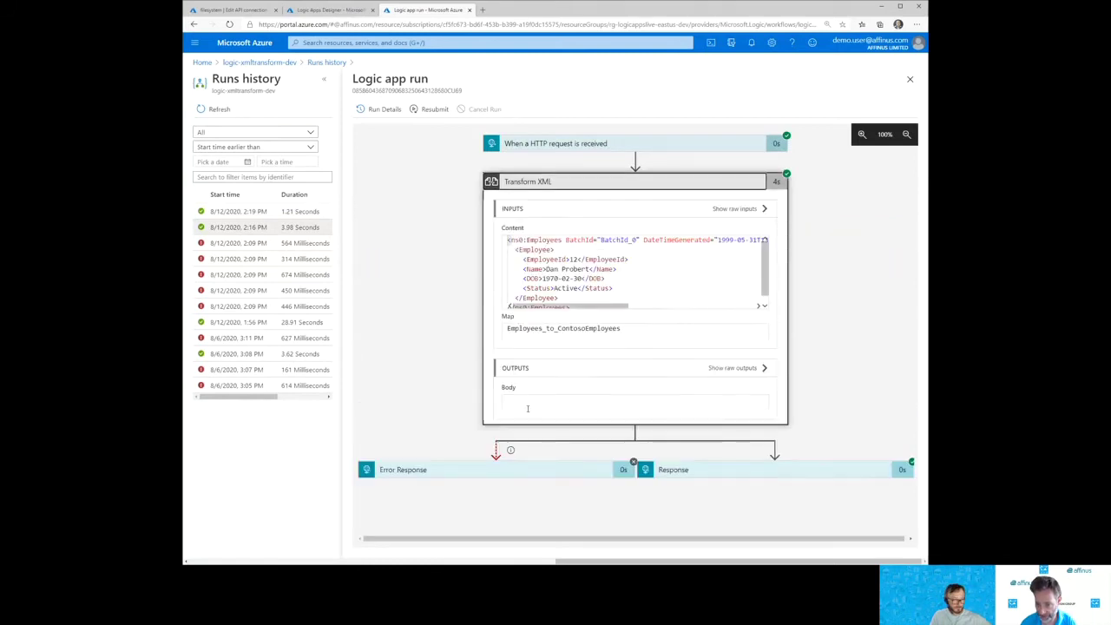
# Step: Examine the content type and encoded content in the body of Transform XML's raw outputs for the 2:19 PM run, and close them
pyautogui.click(274, 216)
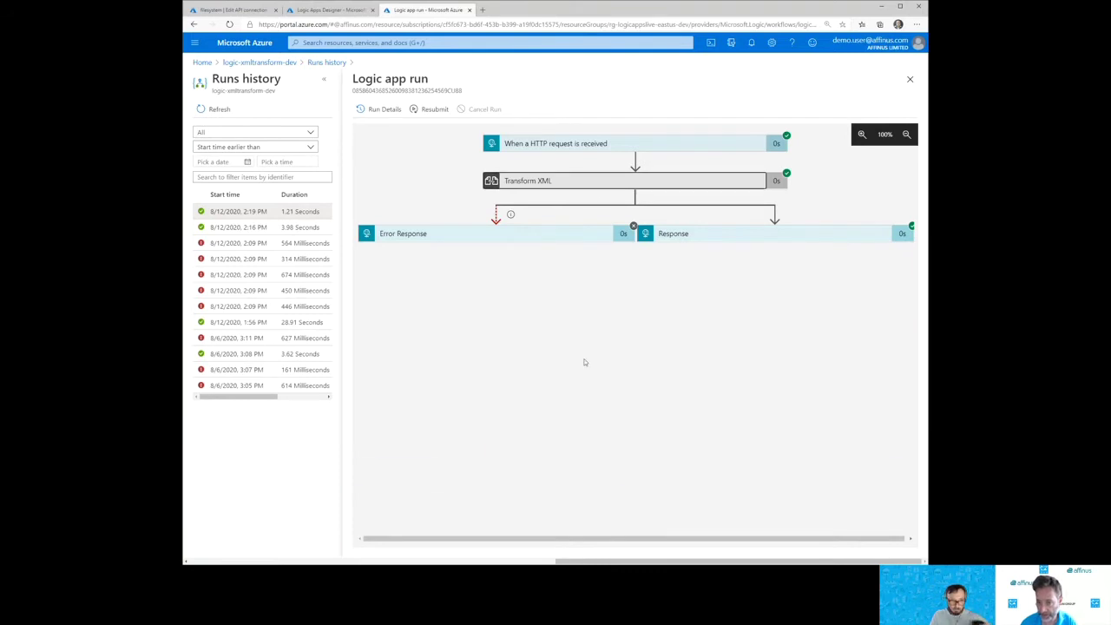
pyautogui.click(734, 367)
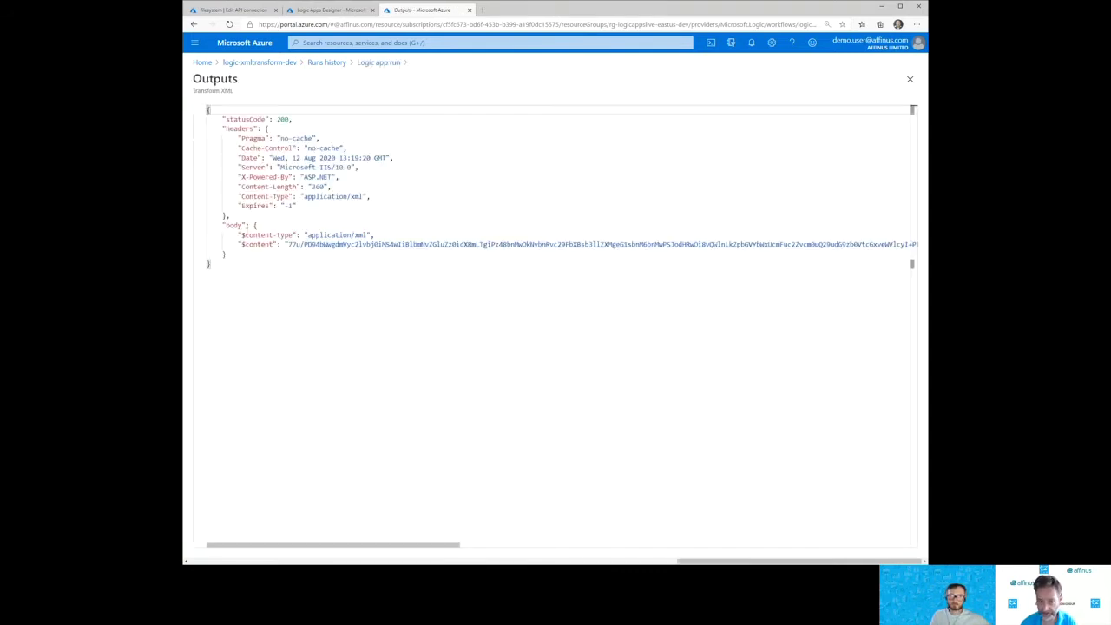
pyautogui.moveTo(222, 225); pyautogui.dragTo(226, 254)
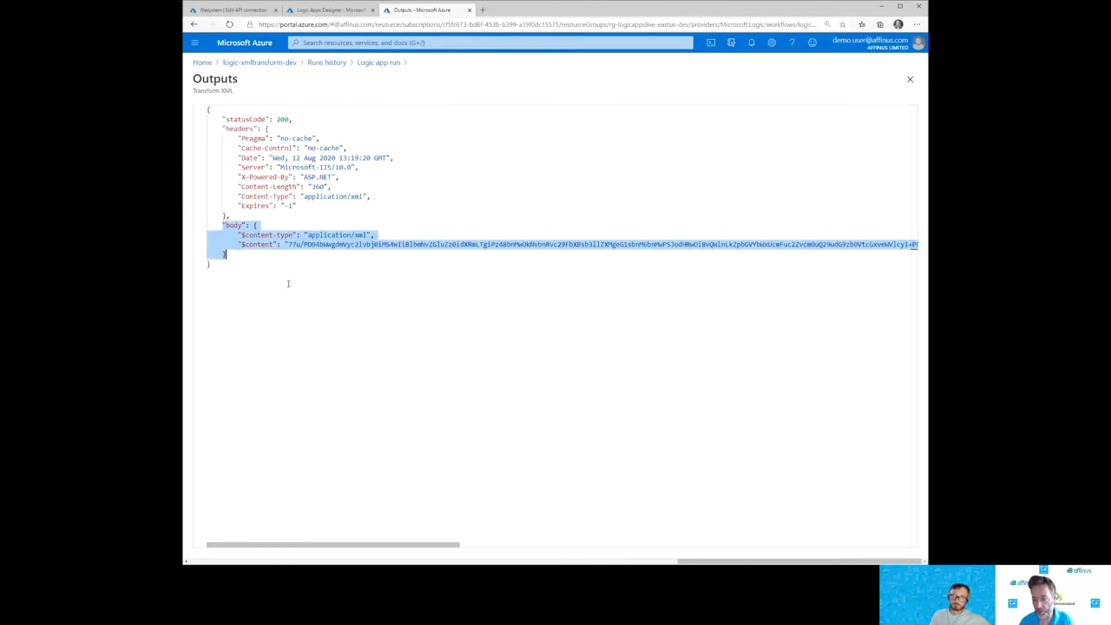
pyautogui.doubleClick(311, 245)
pyautogui.moveTo(309, 244); pyautogui.dragTo(344, 244)
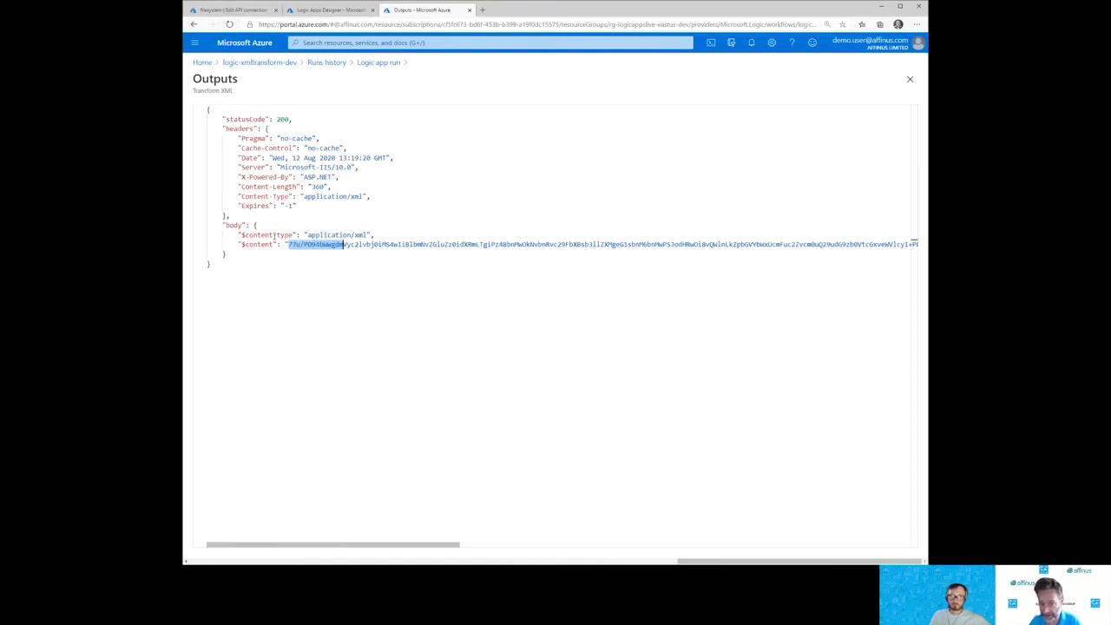
pyautogui.click(275, 234)
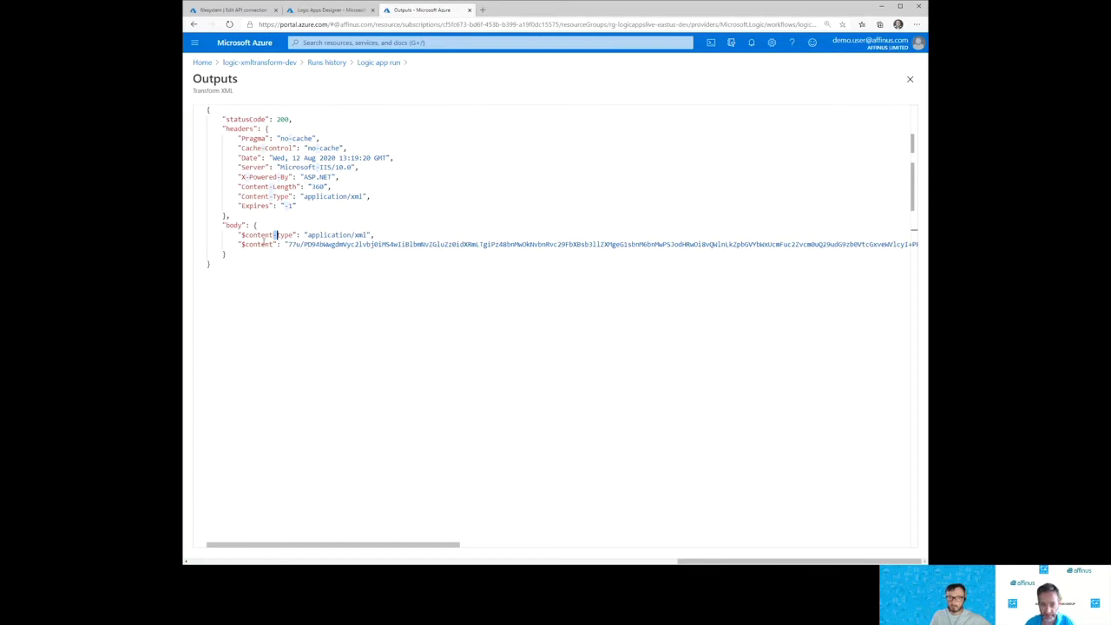
pyautogui.moveTo(223, 225); pyautogui.dragTo(243, 252)
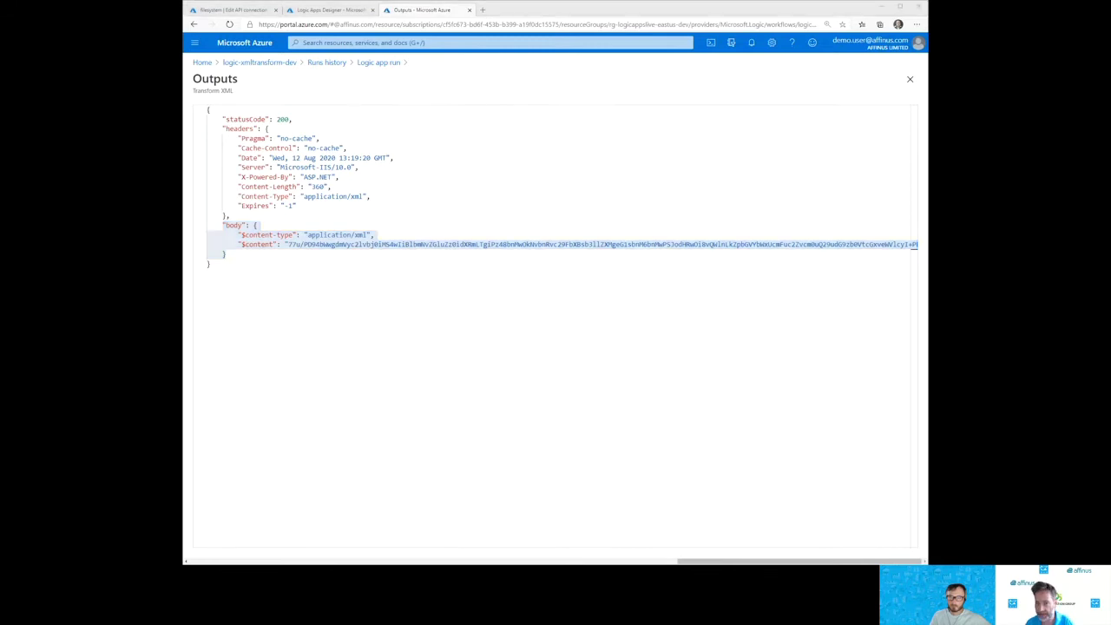
pyautogui.click(319, 10)
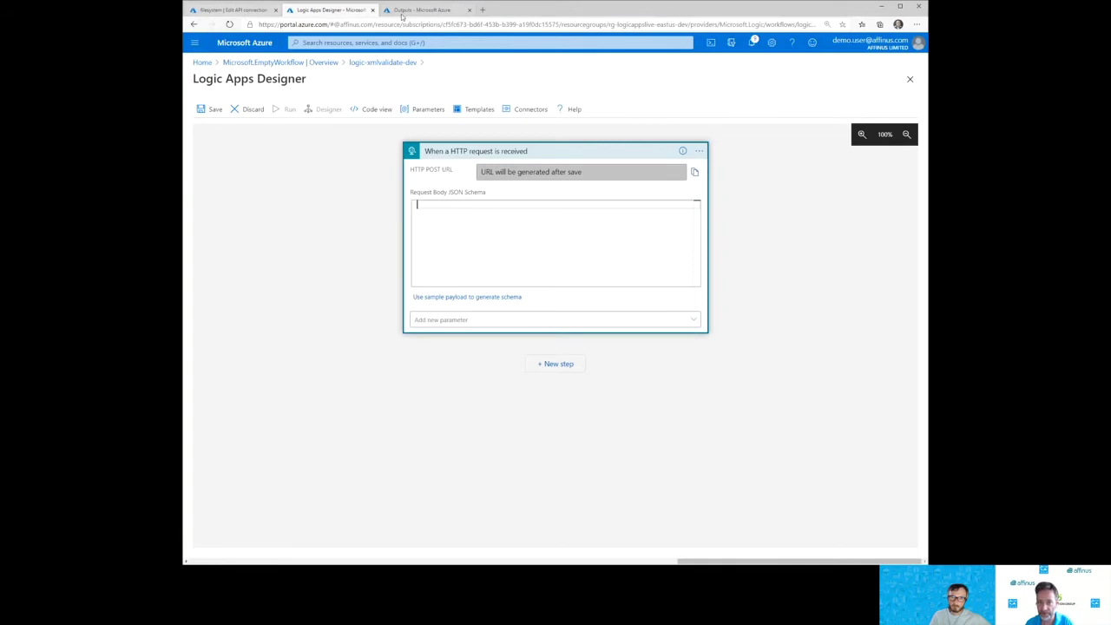
pyautogui.click(402, 13)
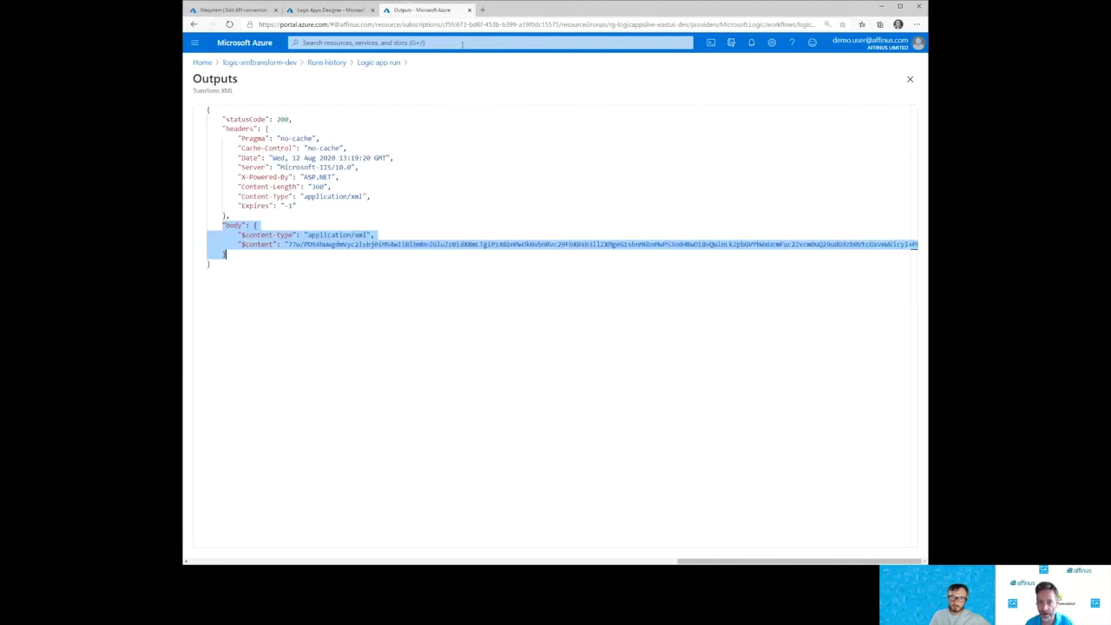
pyautogui.click(909, 80)
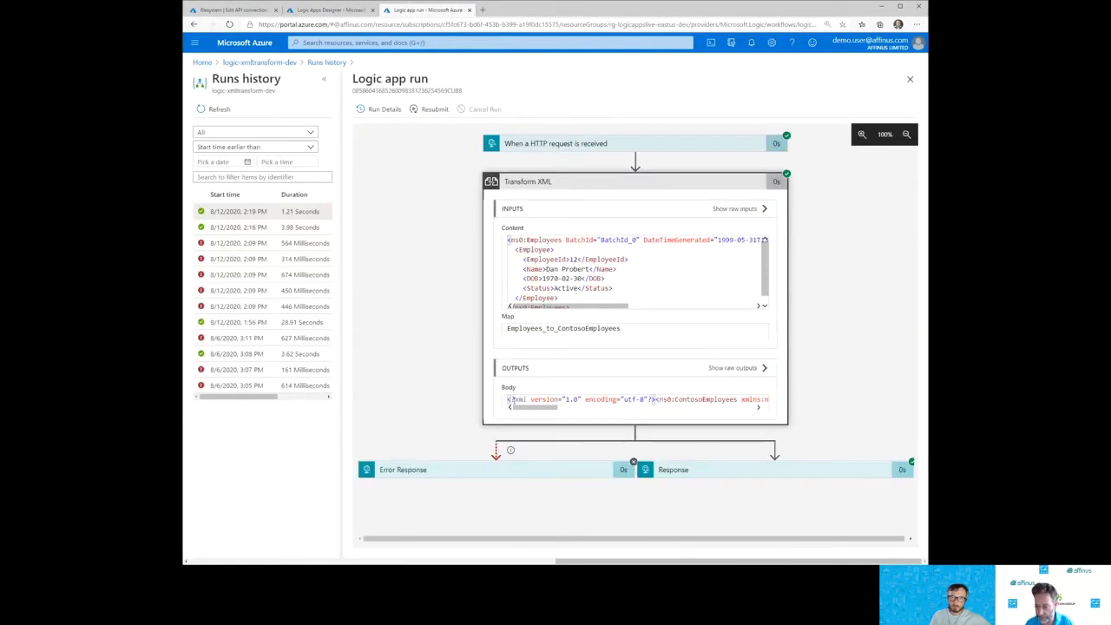
# Step: Compare the Transform XML output body with the Response action's status code and body in the 2:19 PM run
pyautogui.moveTo(537, 409)
pyautogui.mouseDown()
pyautogui.moveTo(628, 408)
pyautogui.moveTo(521, 409)
pyautogui.mouseUp()
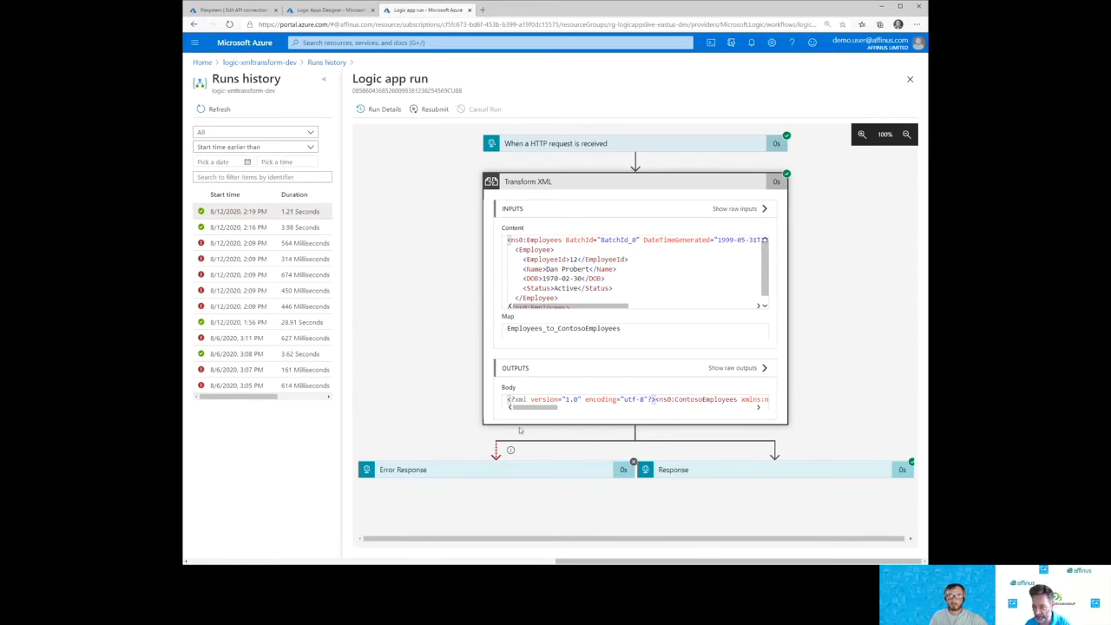
pyautogui.click(689, 472)
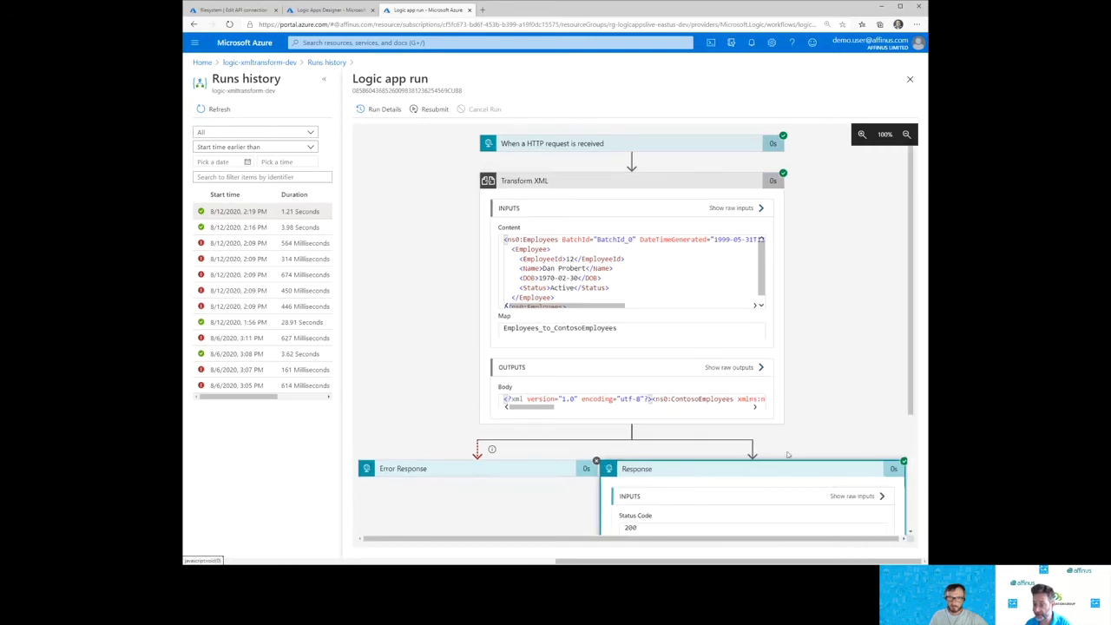
pyautogui.scroll(-2, 608, 426)
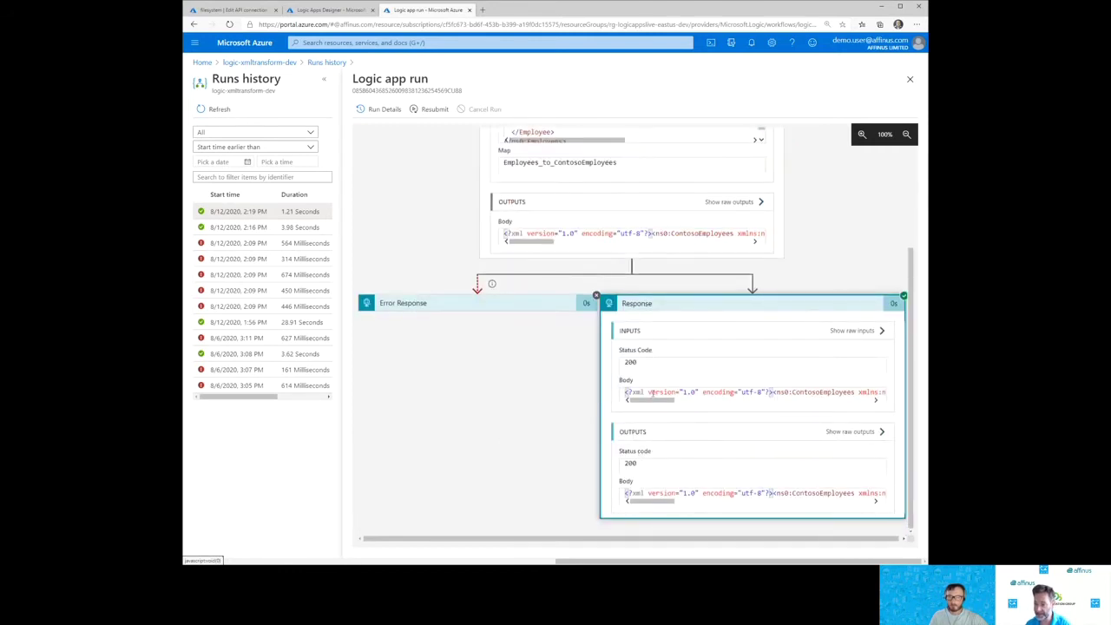
pyautogui.moveTo(653, 402)
pyautogui.mouseDown()
pyautogui.moveTo(678, 403)
pyautogui.moveTo(636, 408)
pyautogui.mouseUp()
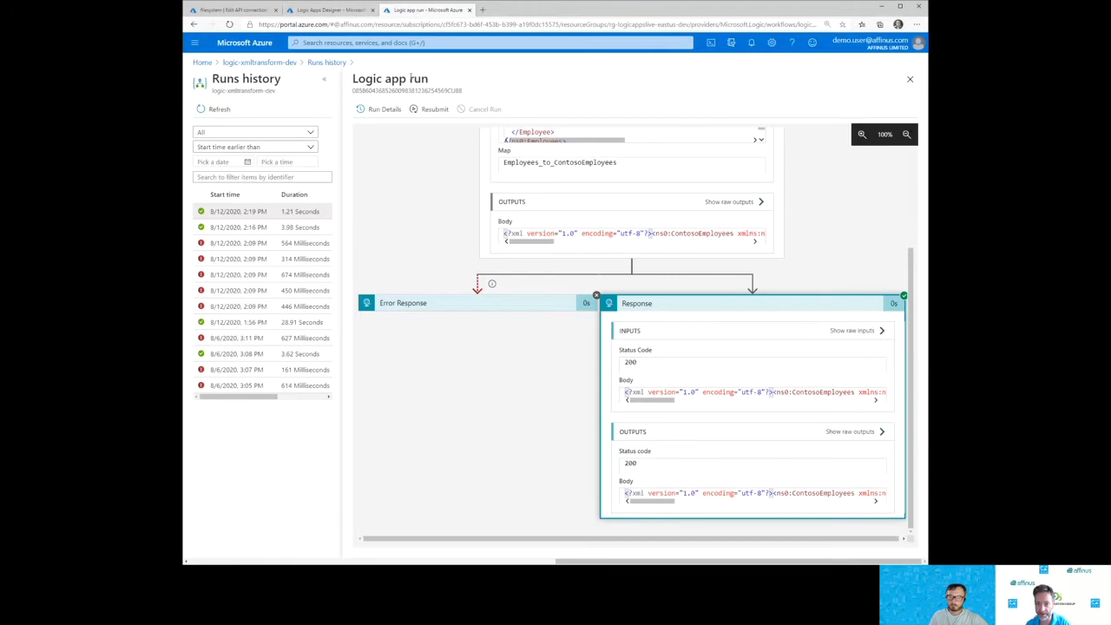
# Step: Open the logic-xmltransform-dev workflow in the designer
pyautogui.click(258, 63)
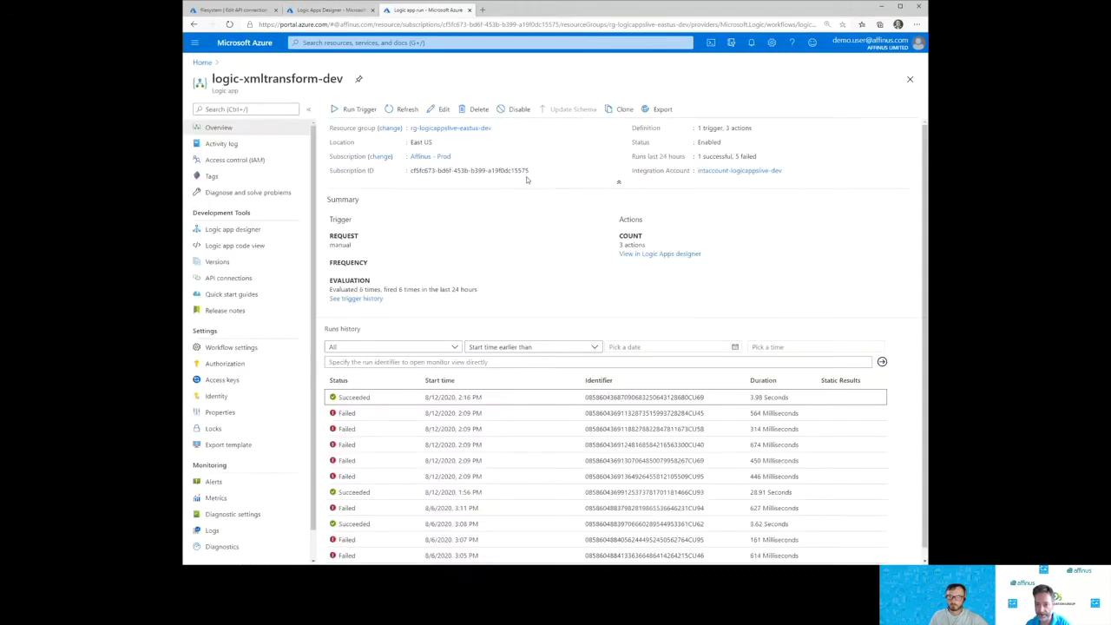
pyautogui.click(441, 110)
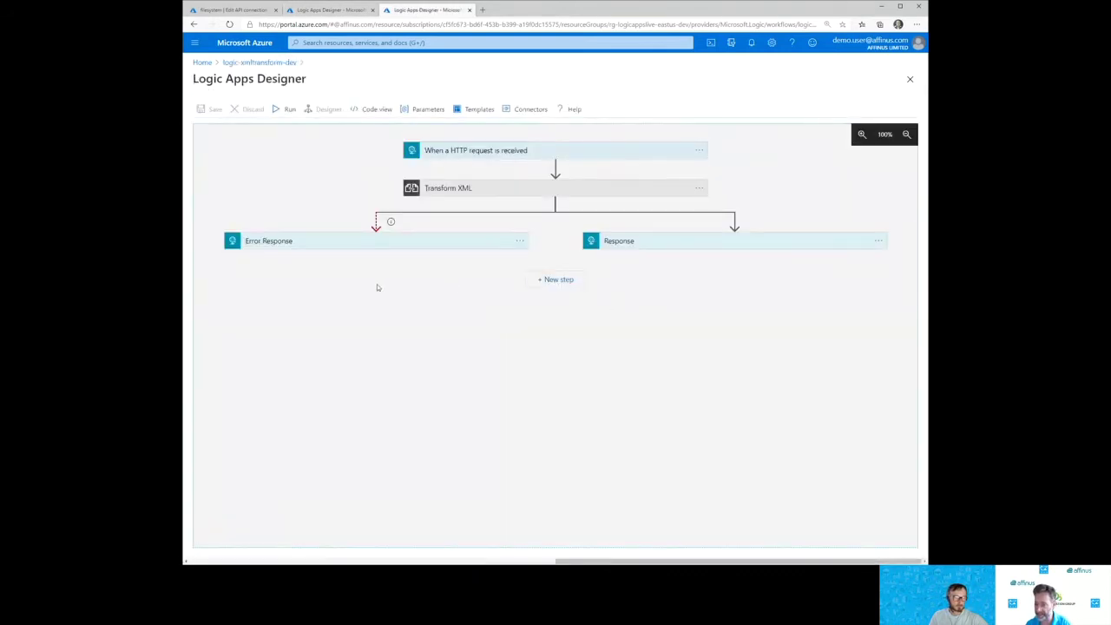
# Step: Examine the Response action's body in the logic-xmltransform-dev designer and its body expression in the workflow's code view
pyautogui.click(627, 244)
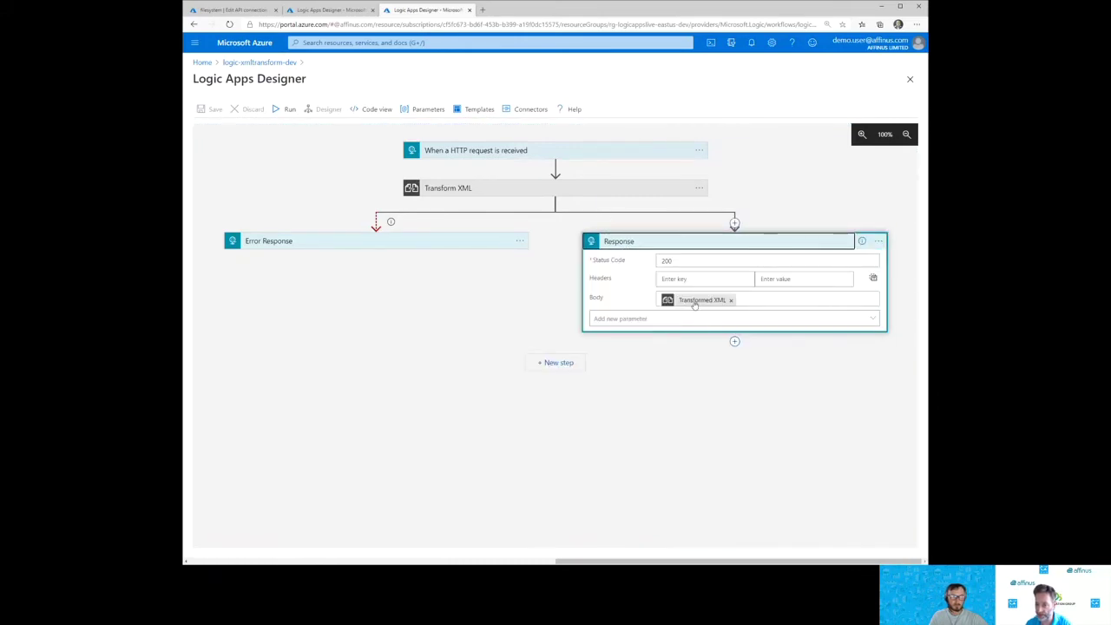
pyautogui.click(373, 109)
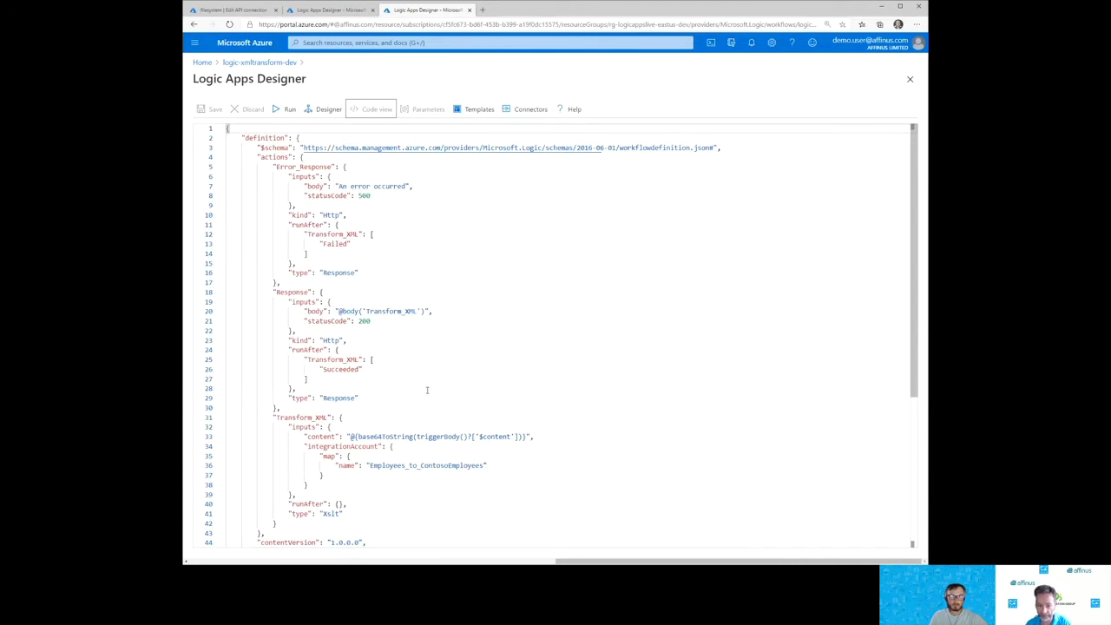
pyautogui.scroll(-5, 427, 391)
pyautogui.scroll(5, 401, 376)
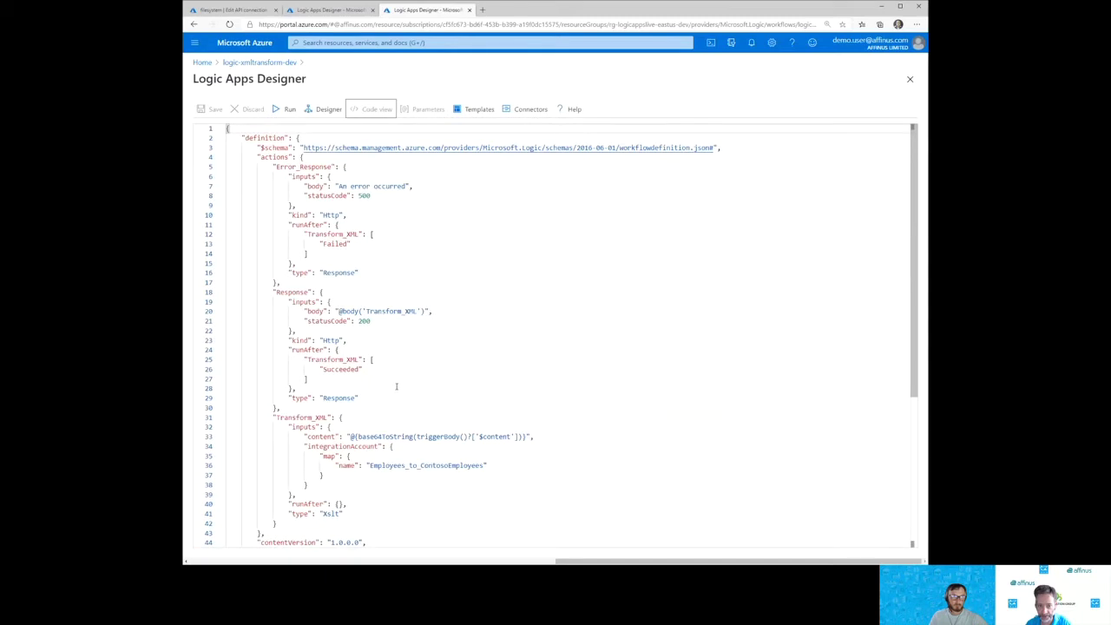
pyautogui.moveTo(339, 311); pyautogui.dragTo(424, 311)
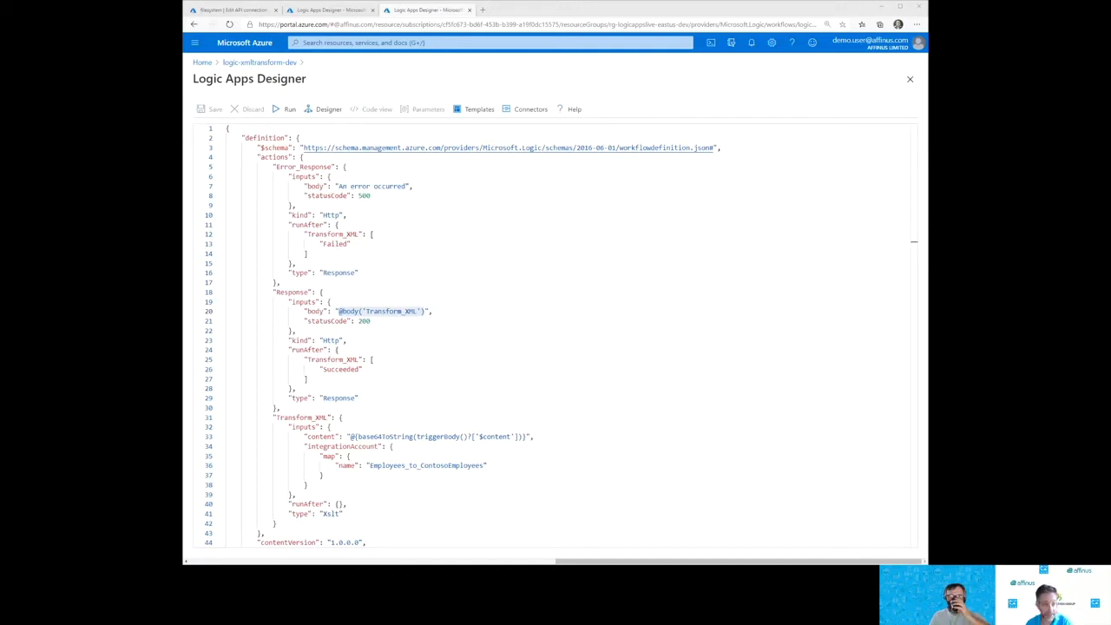
pyautogui.click(688, 322)
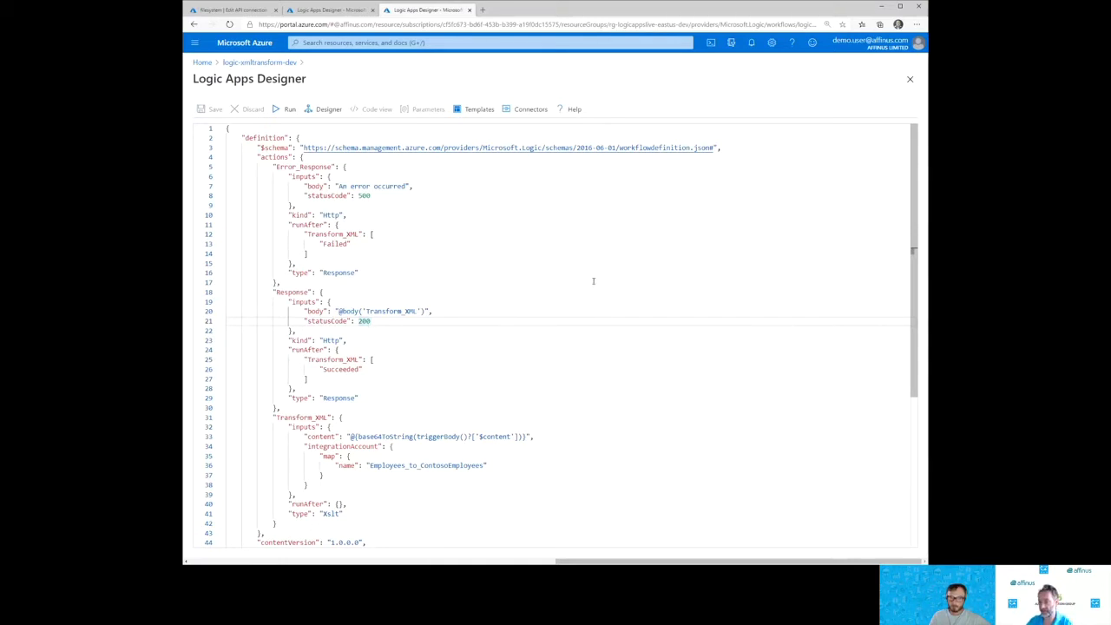
# Step: Copy the request body JSON schema from logic-xmltransform-dev's HTTP request trigger into the logic-xmlvalidate-dev trigger
pyautogui.click(330, 10)
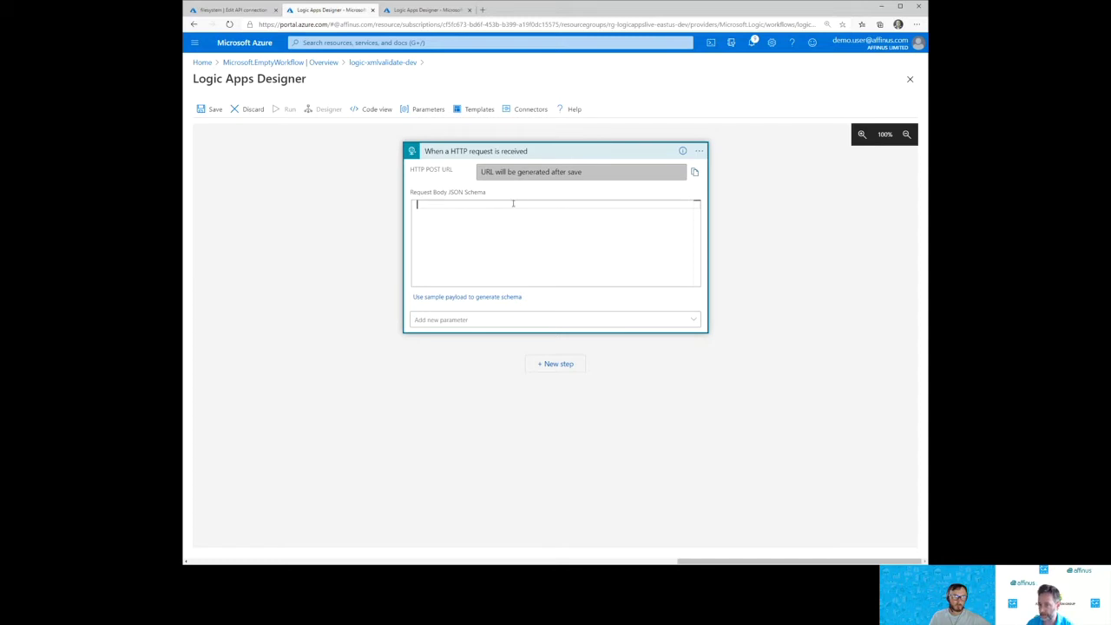
pyautogui.click(415, 11)
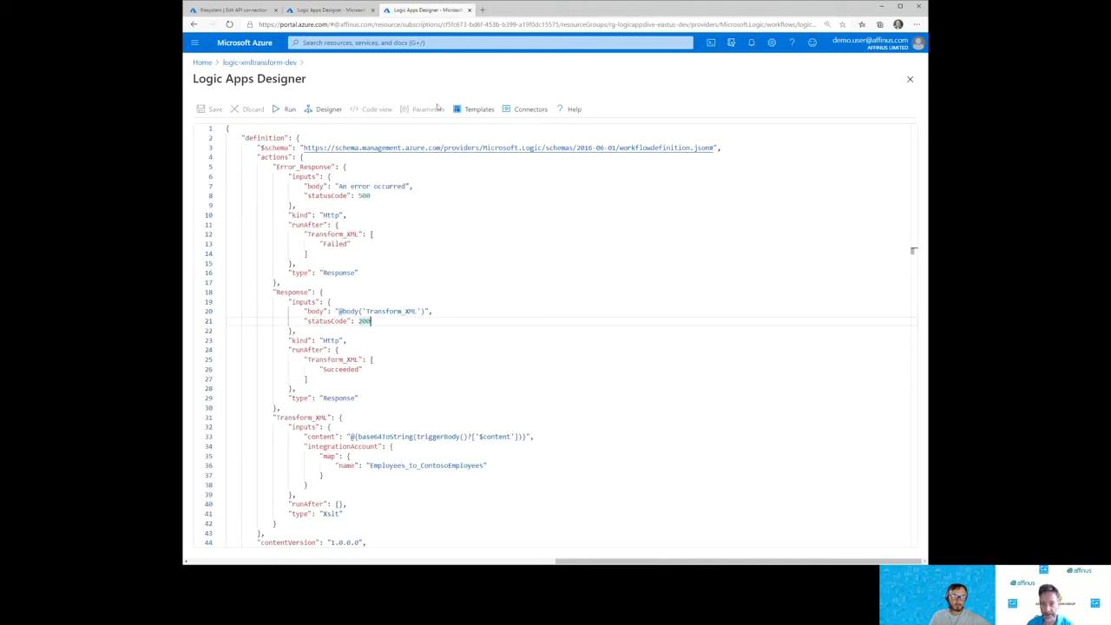
pyautogui.click(323, 111)
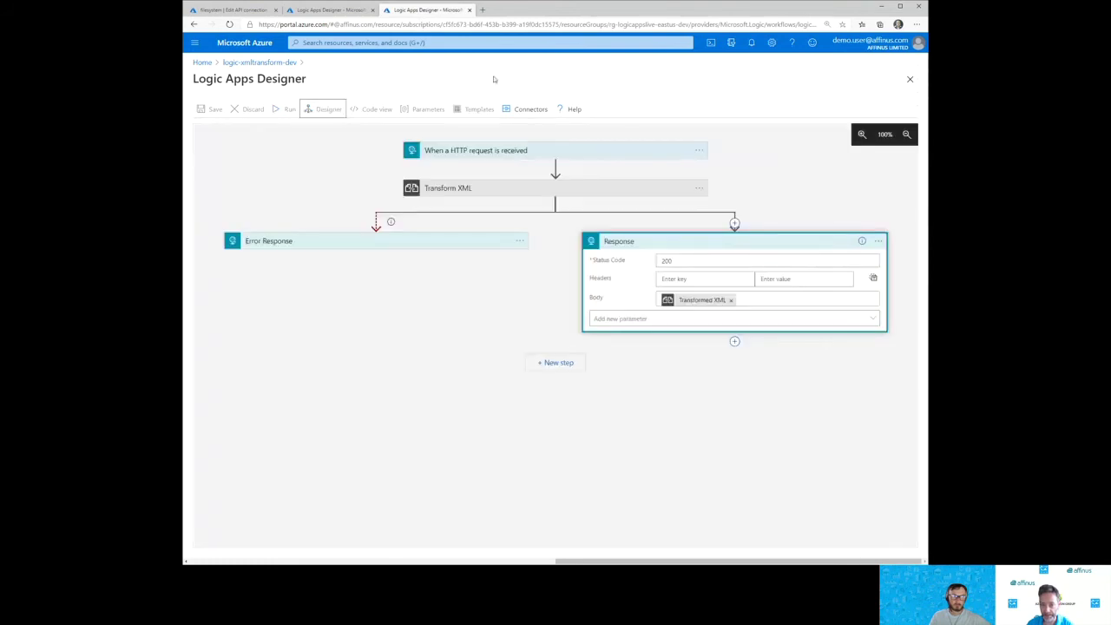
pyautogui.click(463, 152)
pyautogui.click(531, 233)
pyautogui.hotkey('ctrl', 'v')
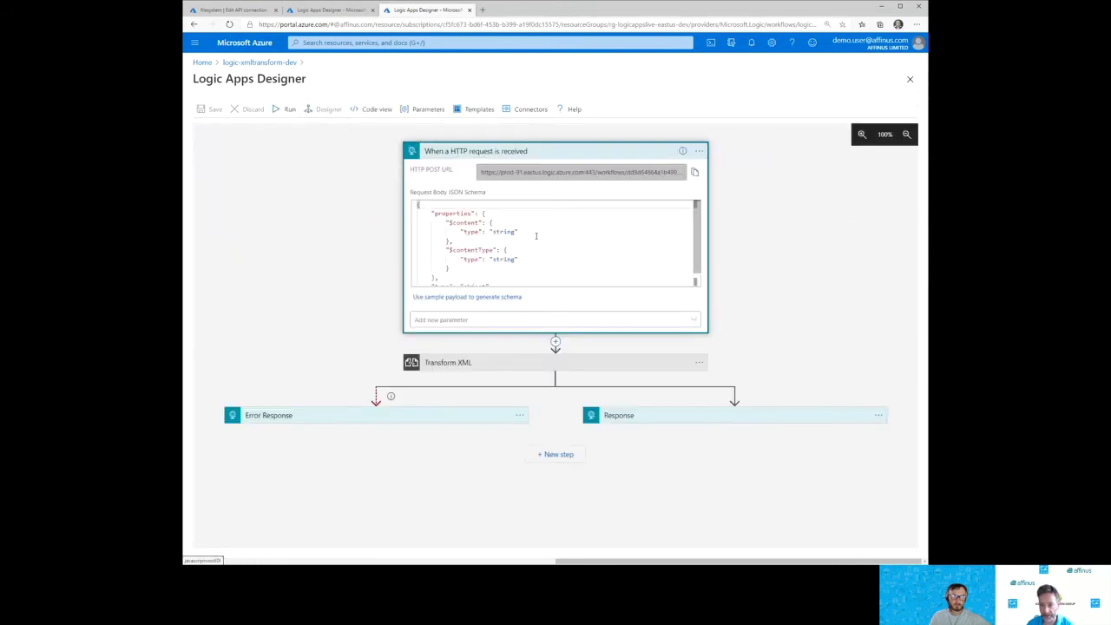
pyautogui.hotkey('ctrl', 'a')
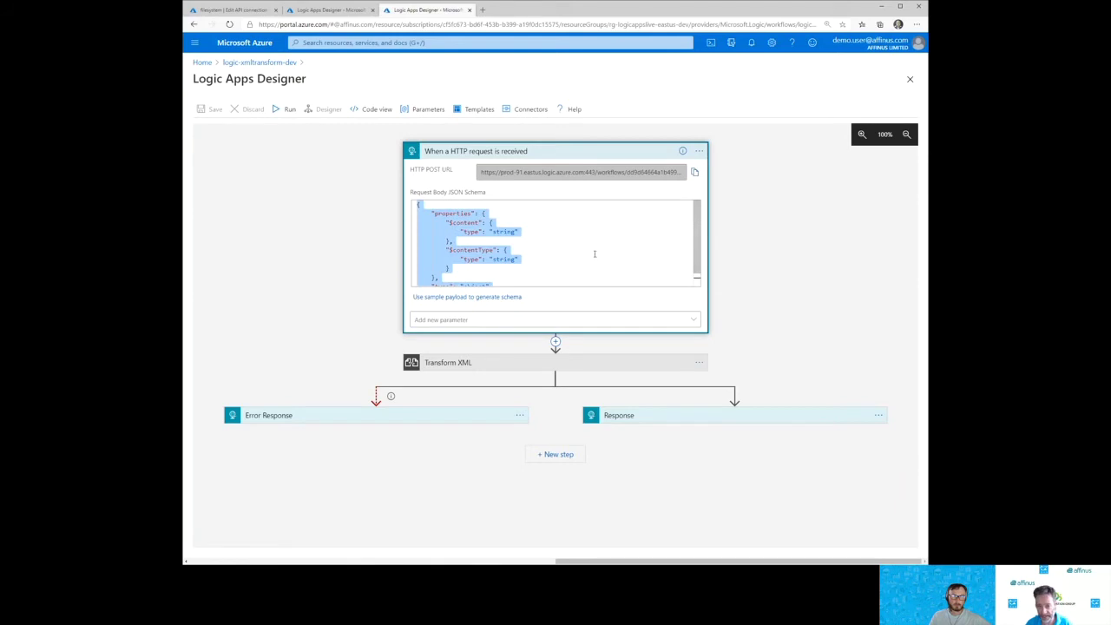
pyautogui.click(335, 10)
pyautogui.click(466, 232)
pyautogui.write('{     "properties": {         "$content": {             "type": "string"         },         "$contentType": {             "type": "string"         }     },     "type": "object" }')
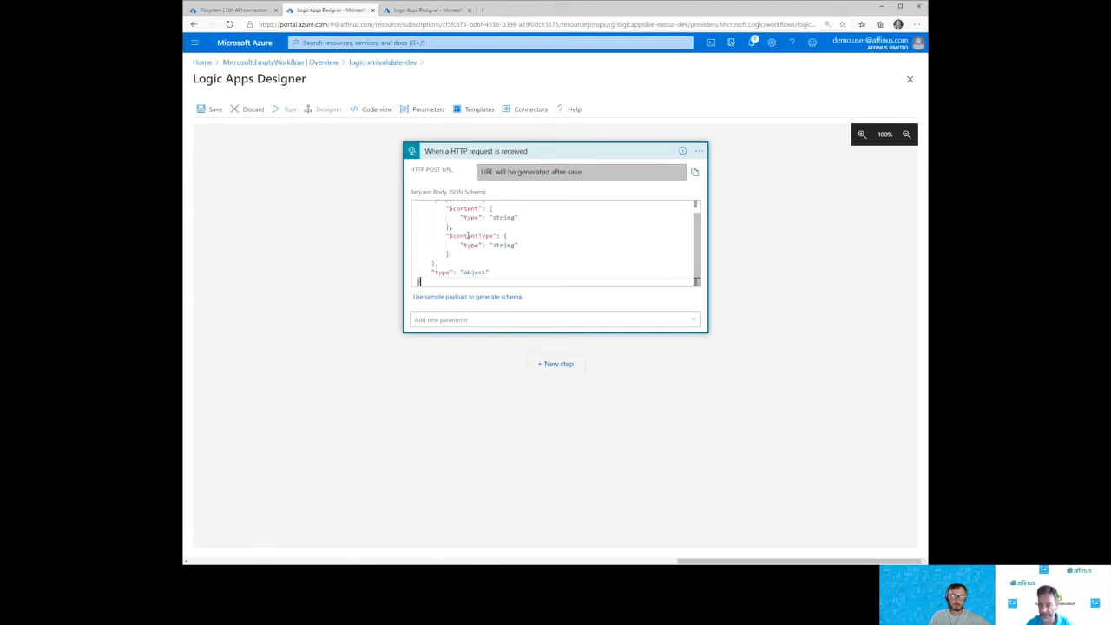
pyautogui.scroll(5, 587, 248)
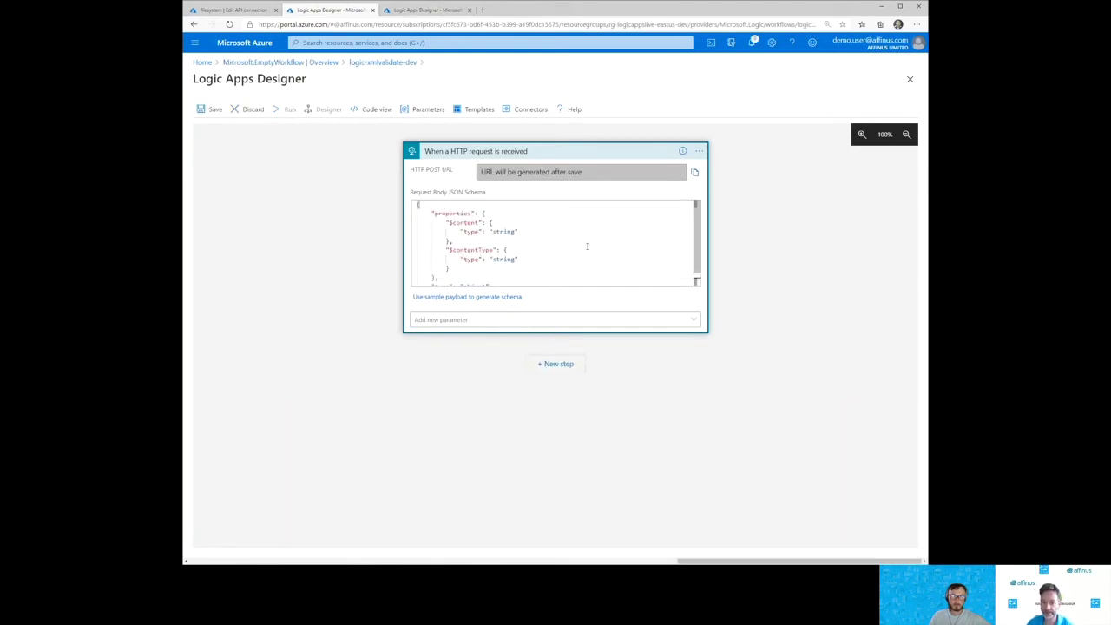
pyautogui.scroll(-2, 589, 247)
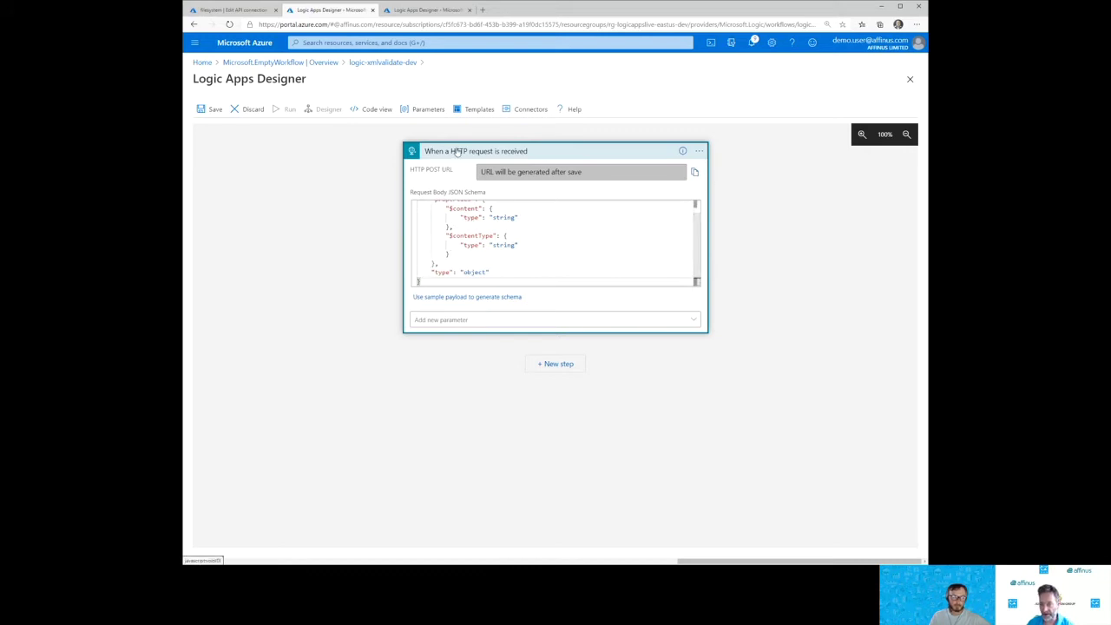
pyautogui.click(455, 152)
# Step: Add an XML Validation action after the HTTP request trigger in logic-xmlvalidate-dev
pyautogui.click(556, 189)
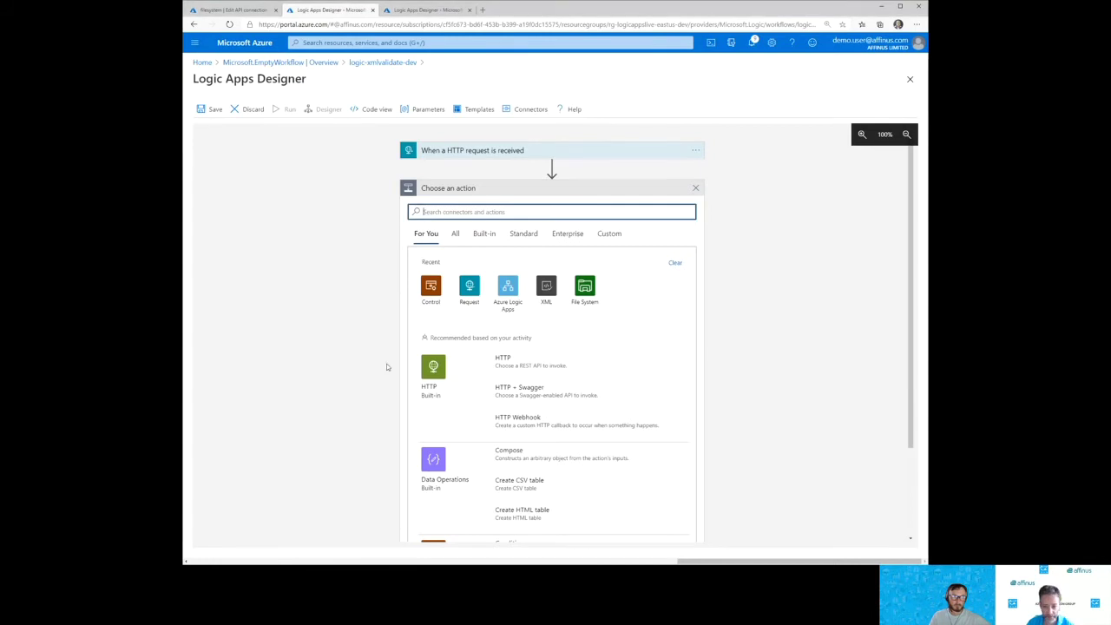
pyautogui.click(546, 290)
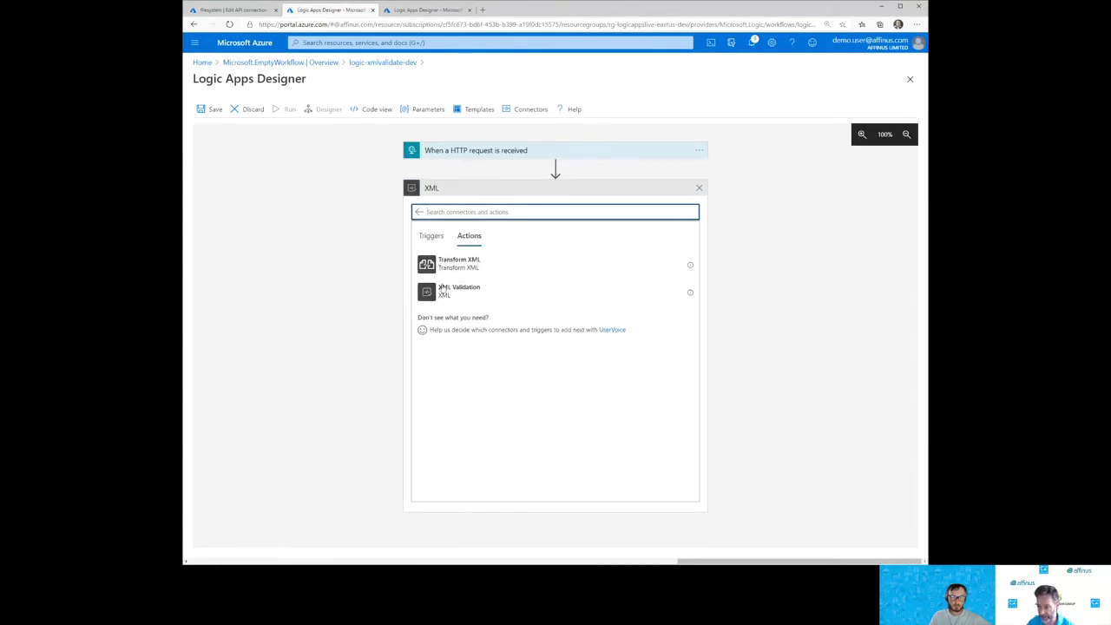
pyautogui.click(470, 291)
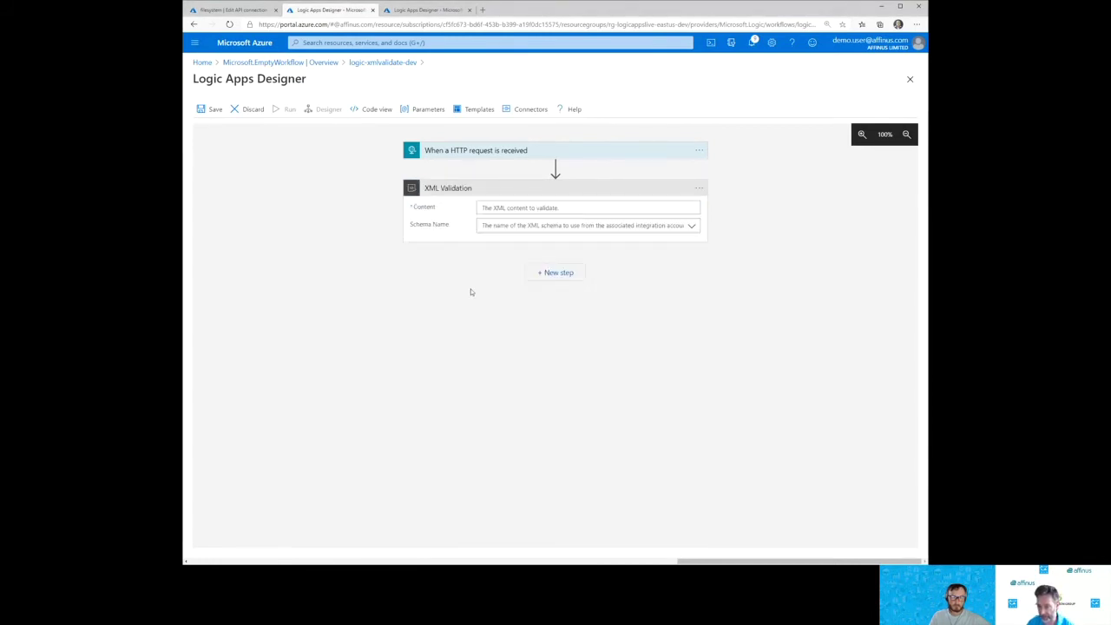
# Step: Set the XML Validation content to the expression base64ToString(triggerBody()?['$content'])
pyautogui.click(533, 207)
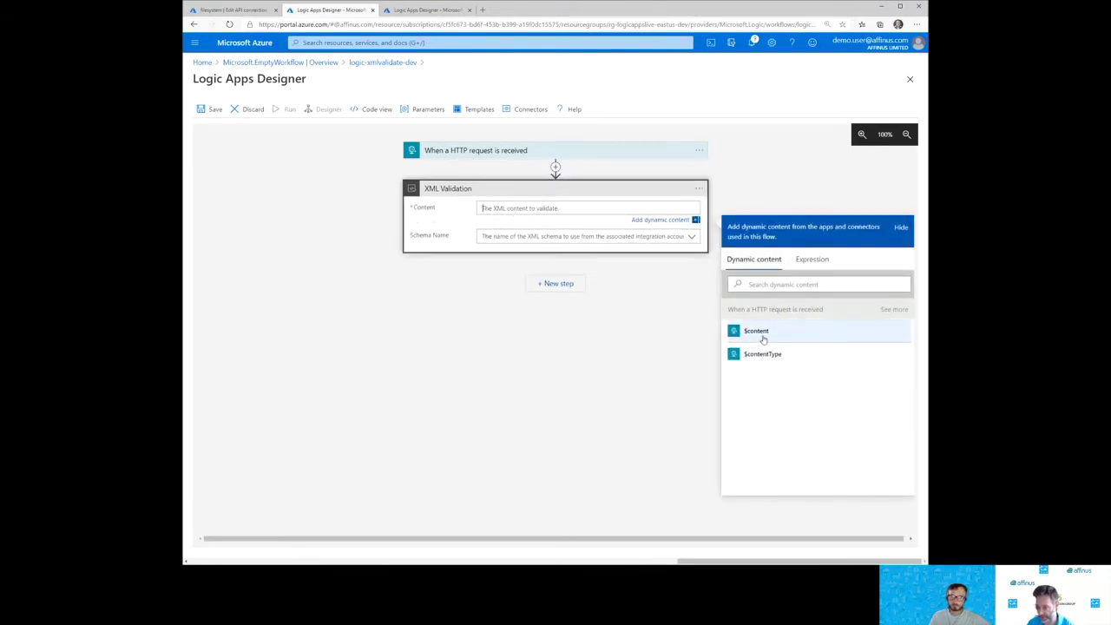
pyautogui.click(814, 259)
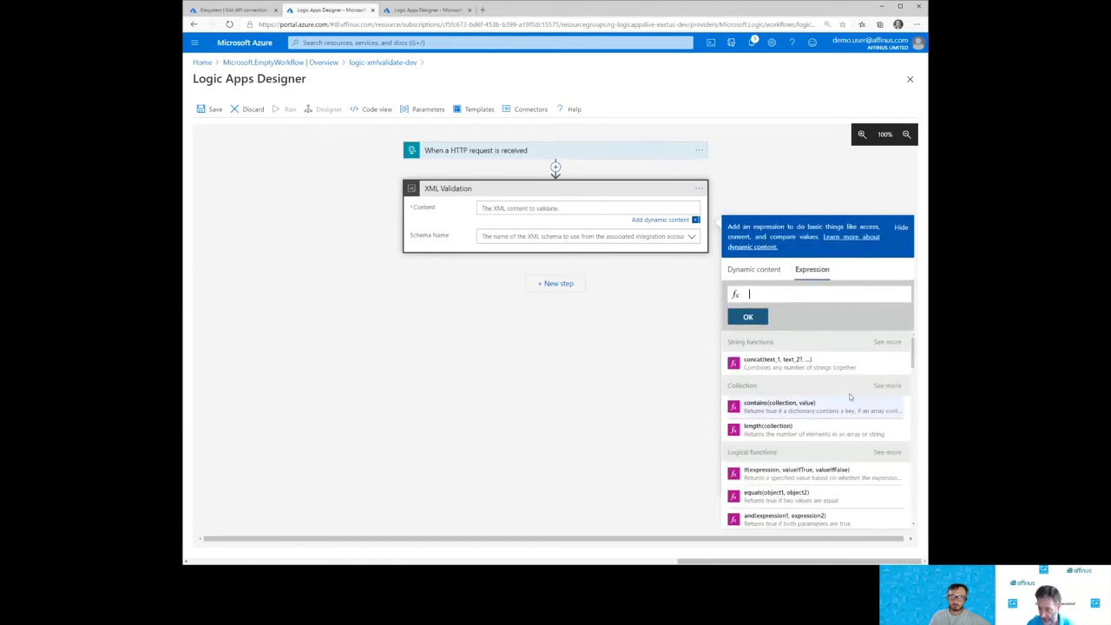
pyautogui.scroll(-3, 851, 396)
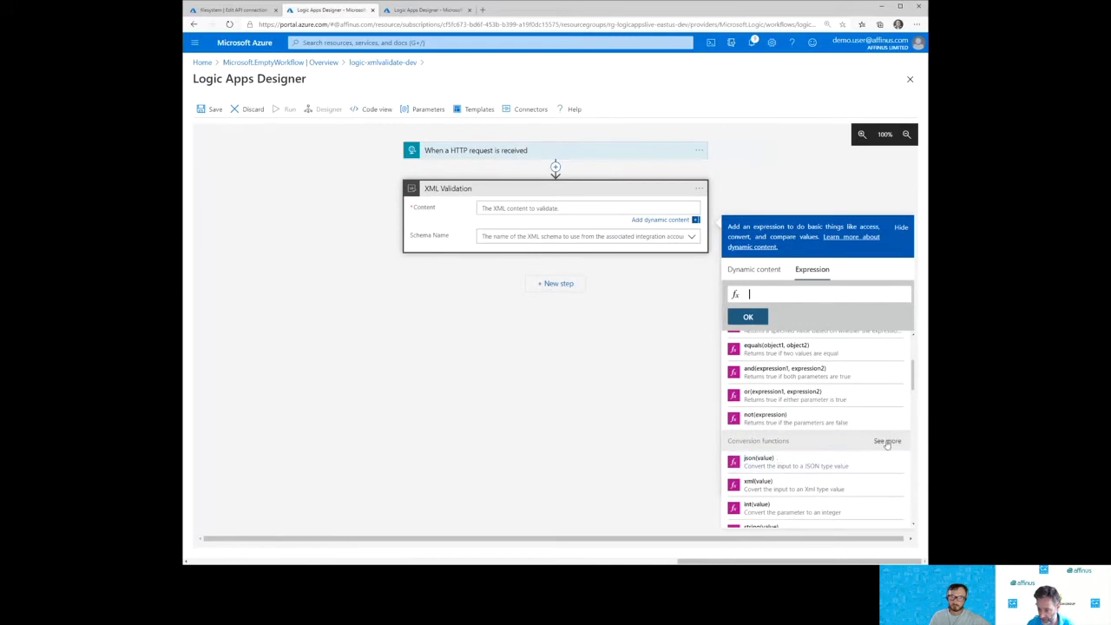
pyautogui.scroll(-3, 886, 444)
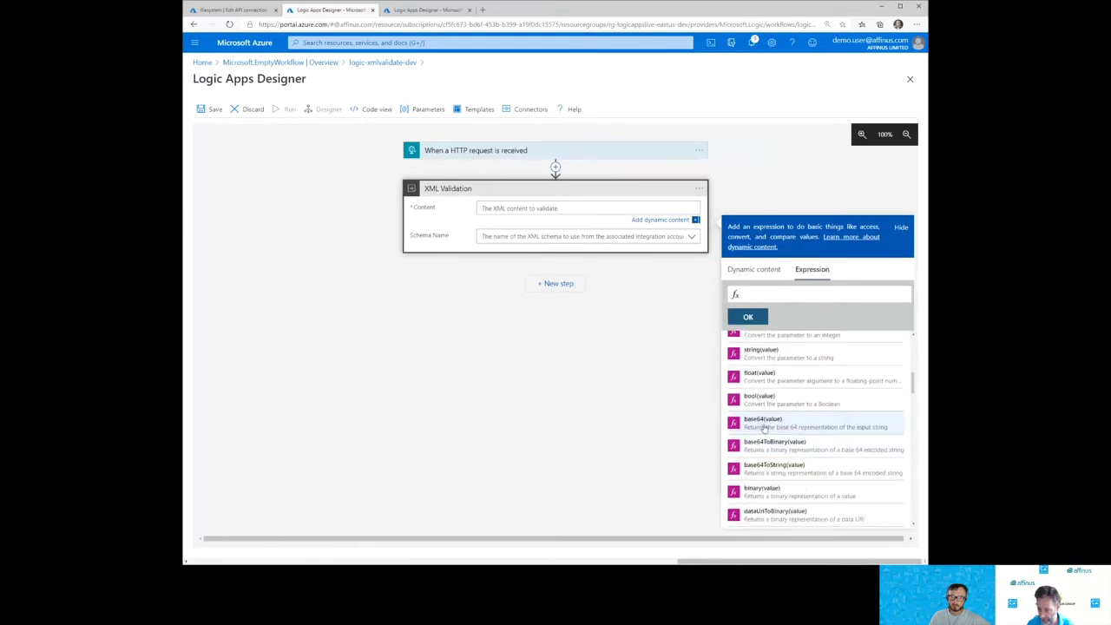
pyautogui.click(769, 469)
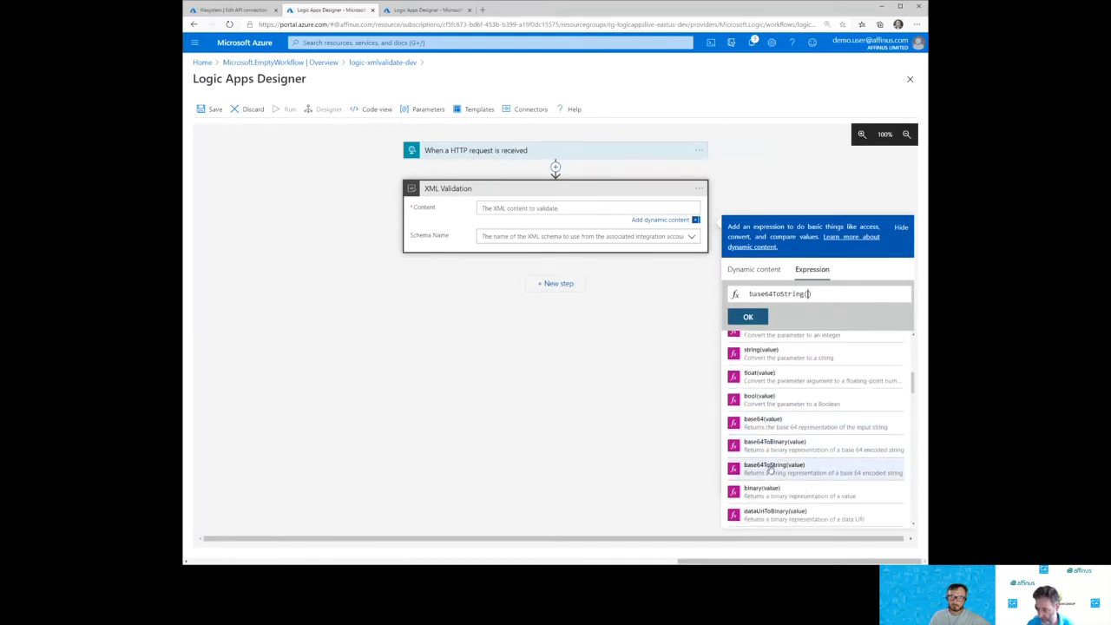
pyautogui.click(753, 270)
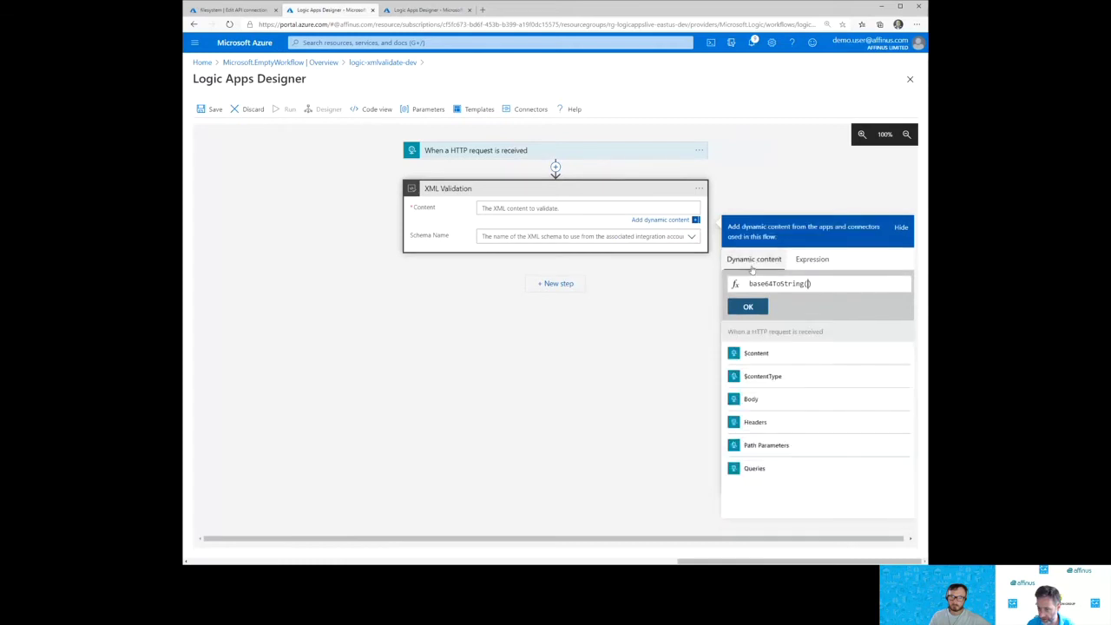
pyautogui.click(753, 353)
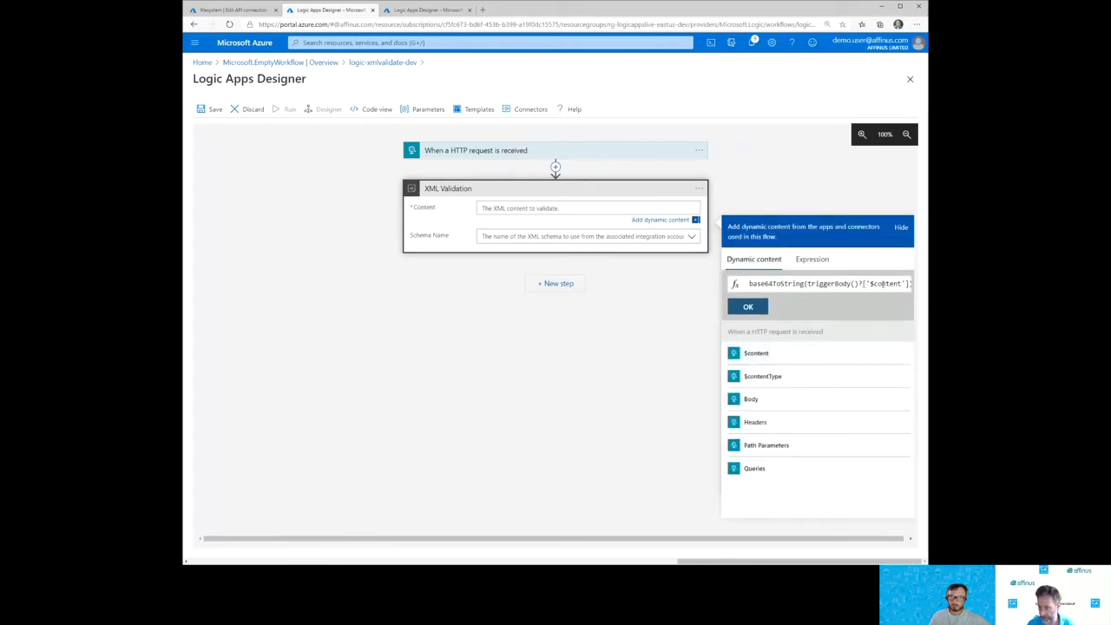
pyautogui.click(747, 307)
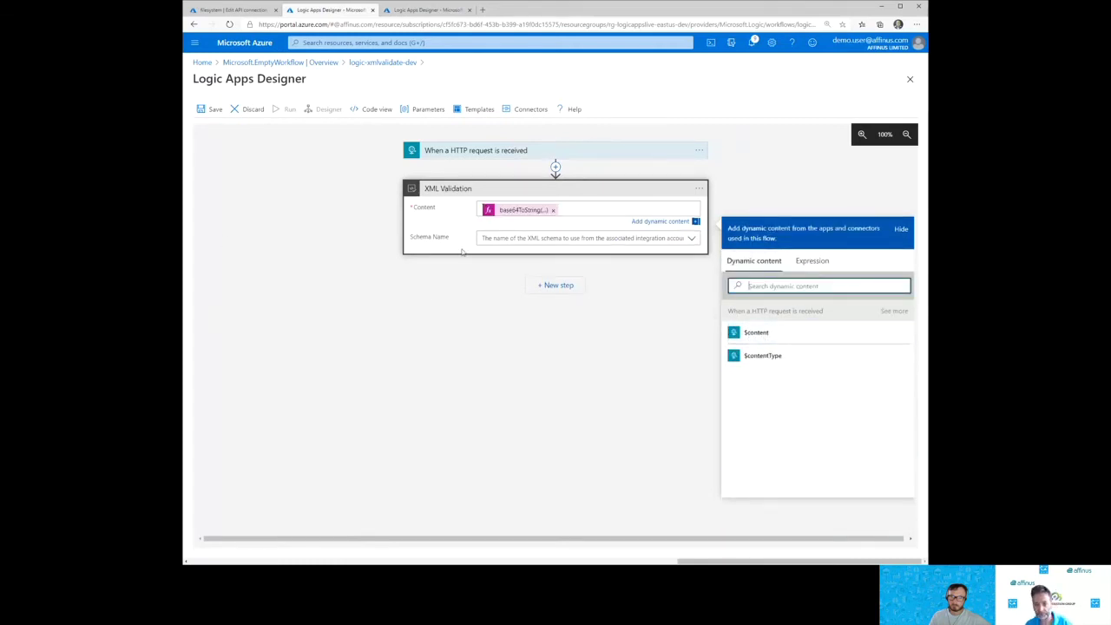
# Step: Enter map as a custom schema name for XML Validation and try to save the logic app
pyautogui.click(692, 237)
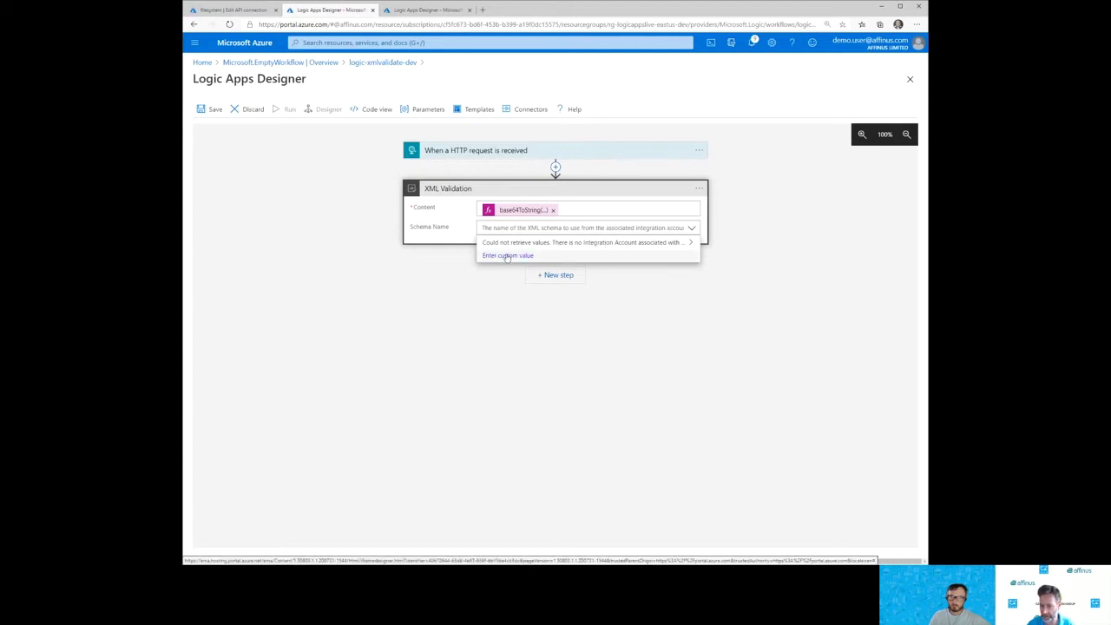
pyautogui.write('map')
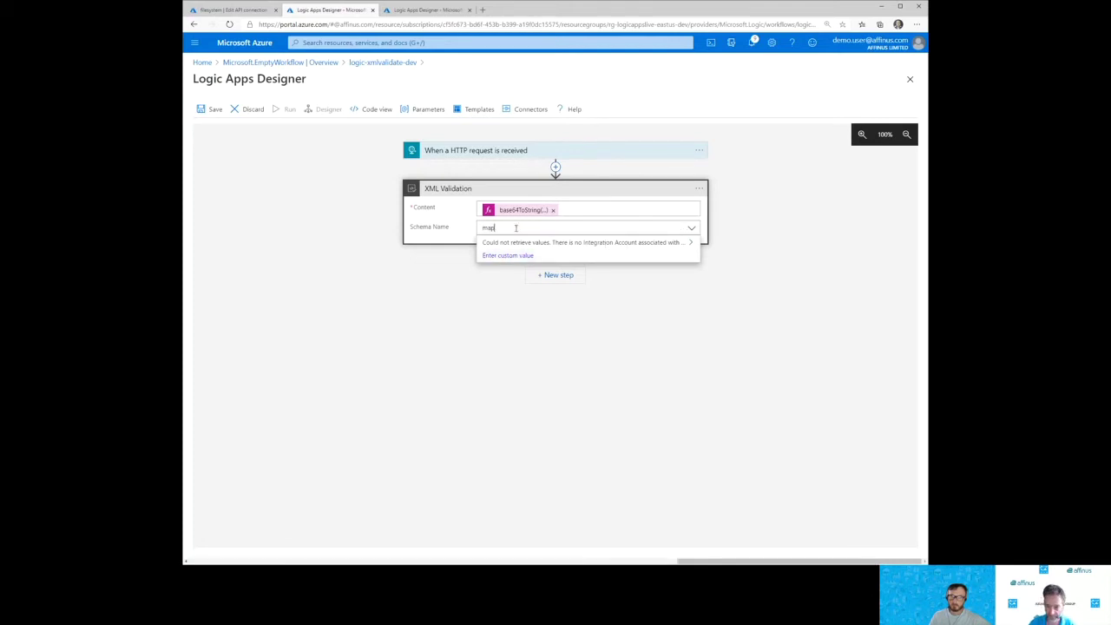
pyautogui.click(500, 256)
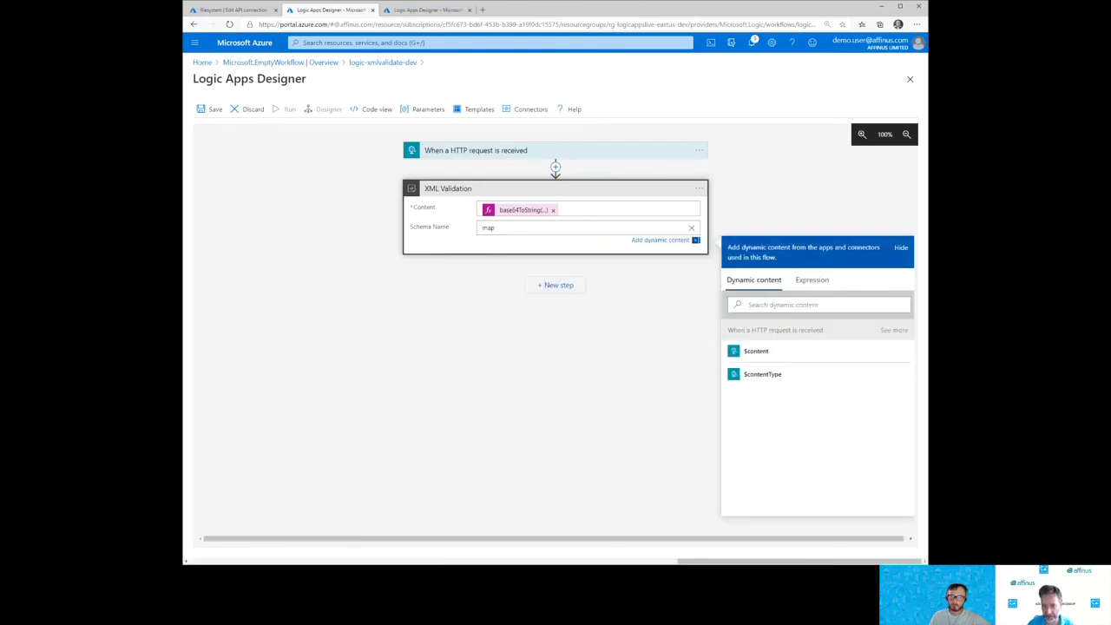
pyautogui.click(213, 109)
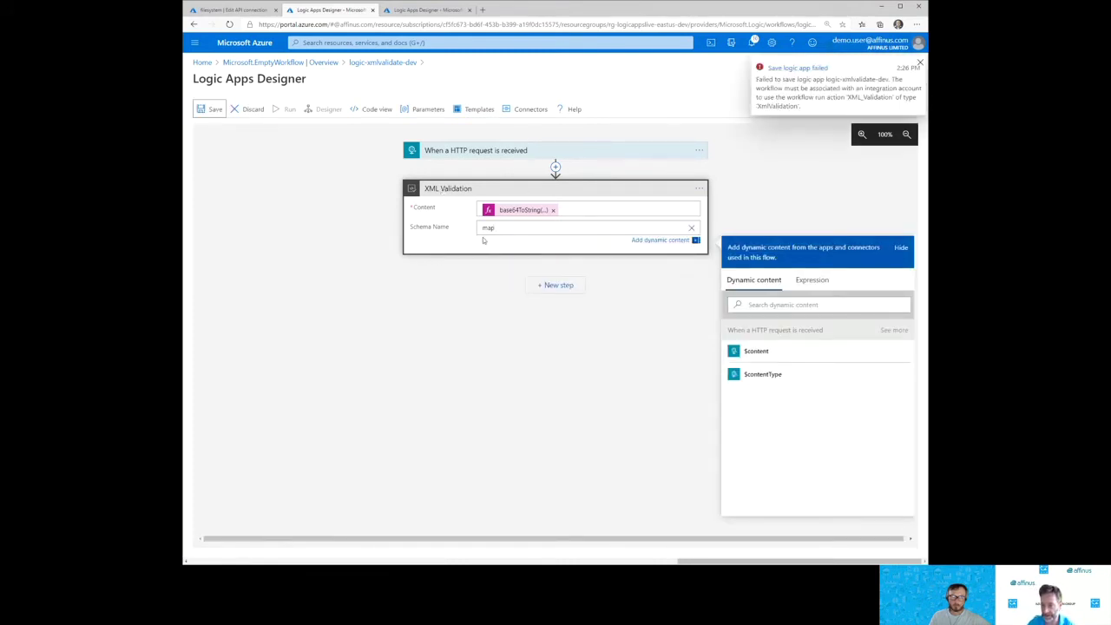
# Step: Delete the XML Validation action and save logic-xmlvalidate-dev with only its HTTP request trigger
pyautogui.click(699, 188)
pyautogui.click(442, 285)
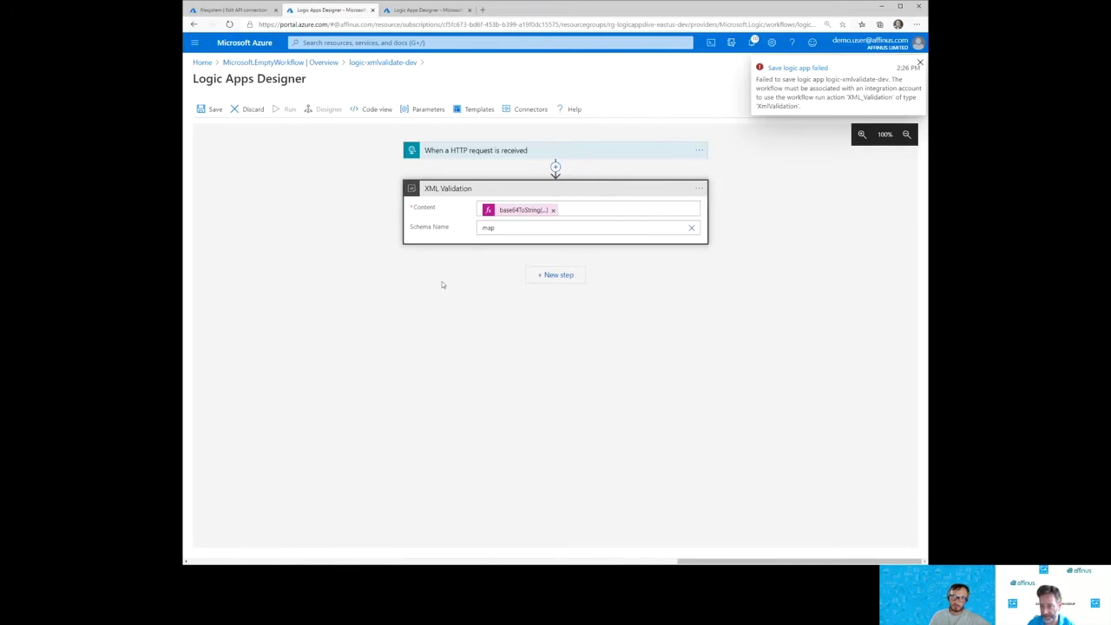
pyautogui.click(561, 348)
pyautogui.click(212, 110)
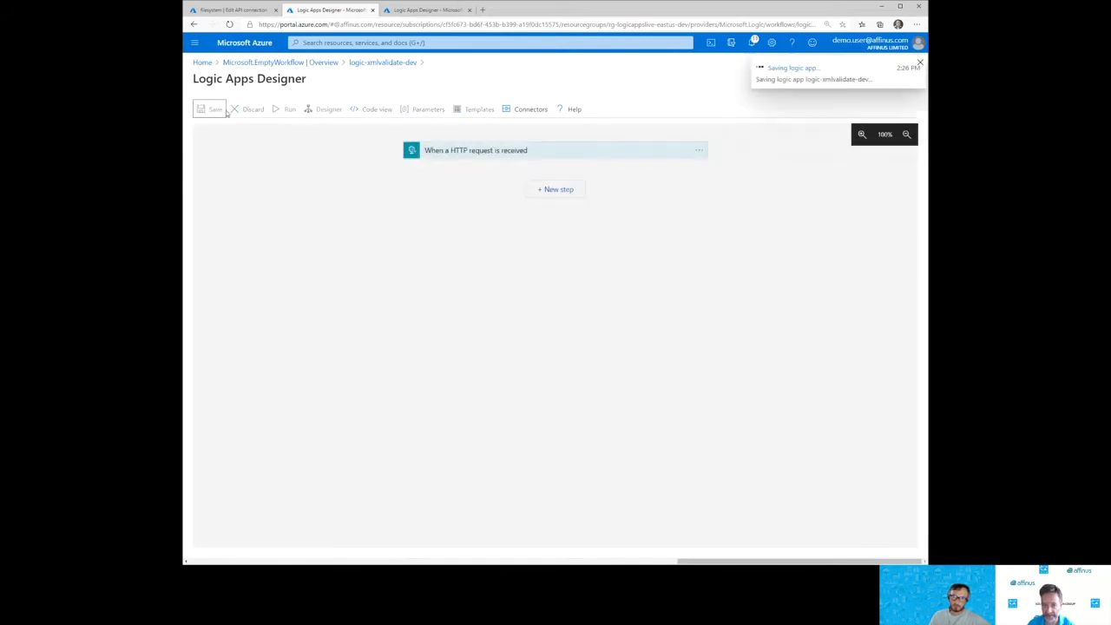
# Step: Associate logic-xmlvalidate-dev with the intaccount-logicappslive-dev integration account in its saved workflow settings, and return to the overview
pyautogui.click(381, 63)
pyautogui.click(227, 347)
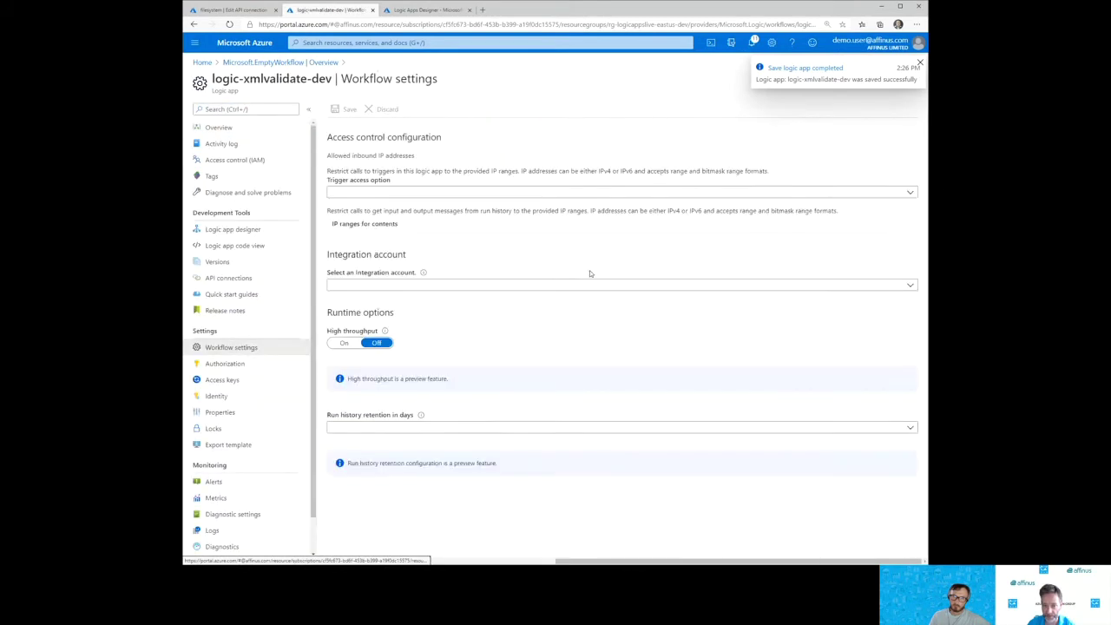
pyautogui.click(456, 302)
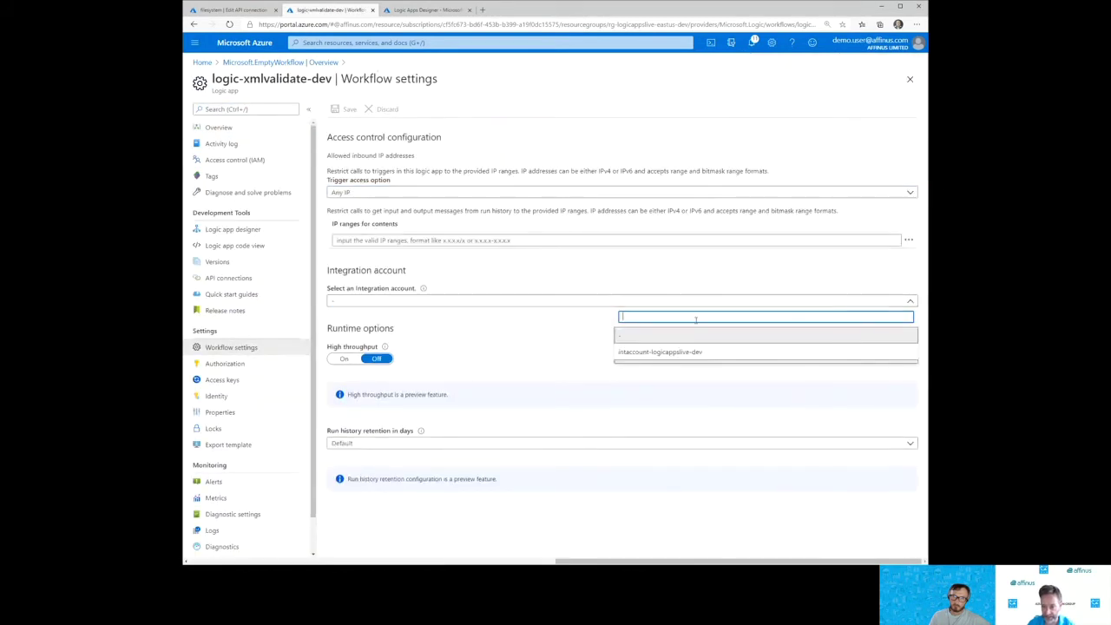
pyautogui.click(661, 352)
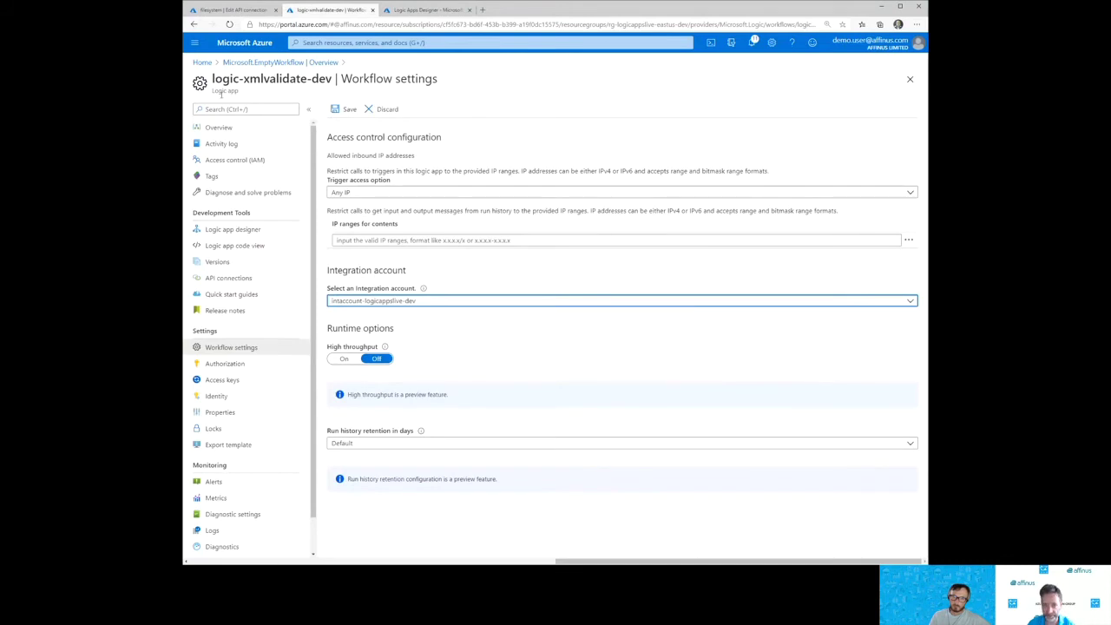
pyautogui.click(335, 110)
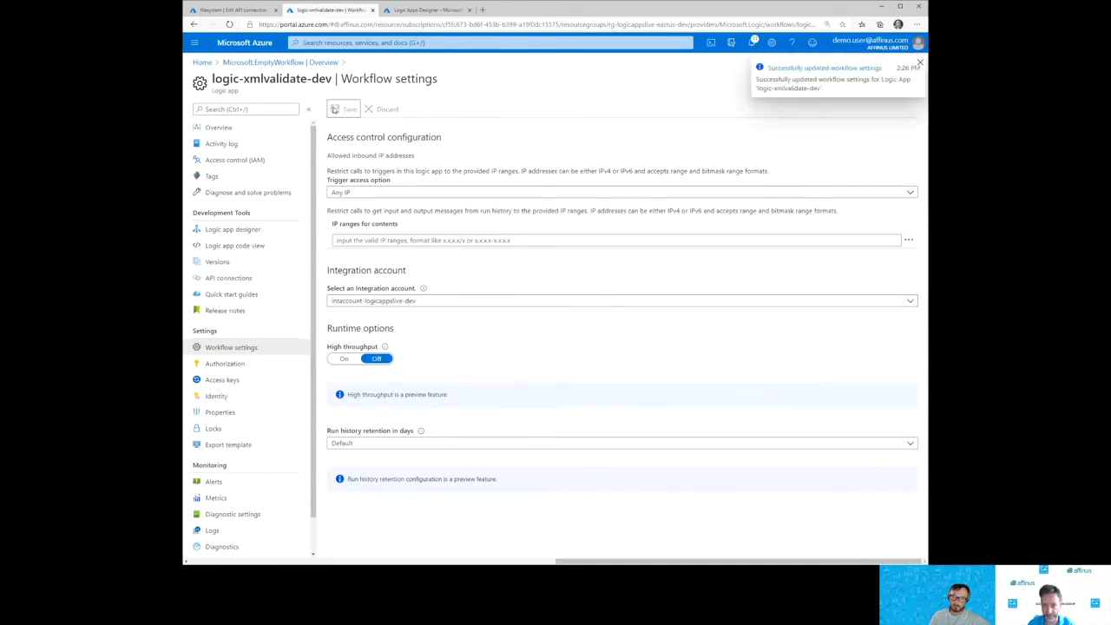
pyautogui.click(214, 128)
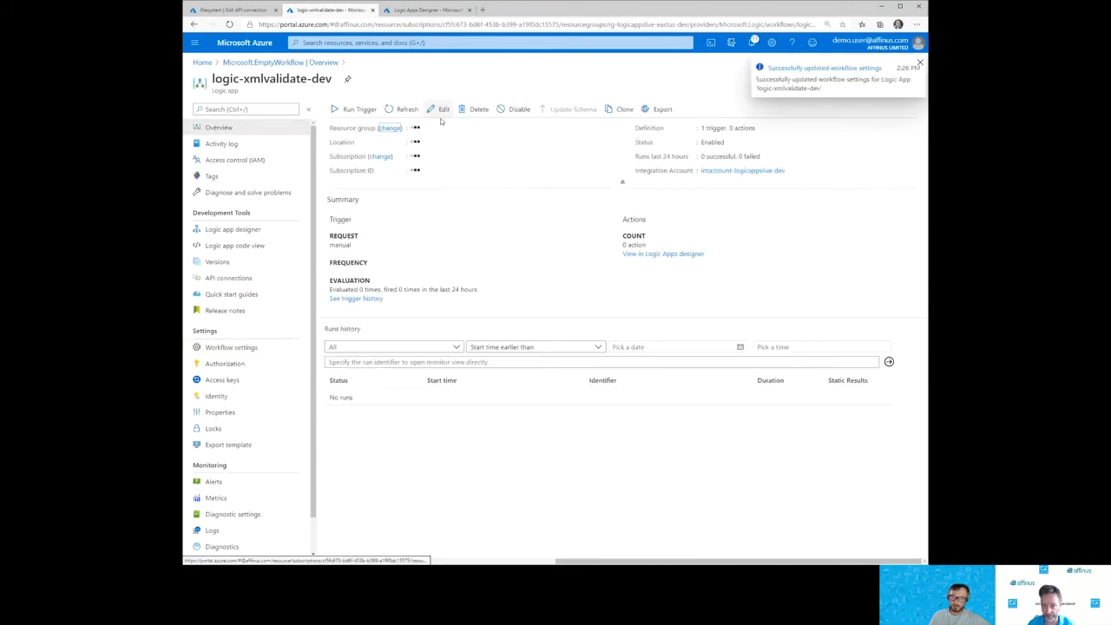
# Step: Open logic-xmlvalidate-dev for editing and add an XML Validation action after the HTTP request trigger
pyautogui.click(435, 112)
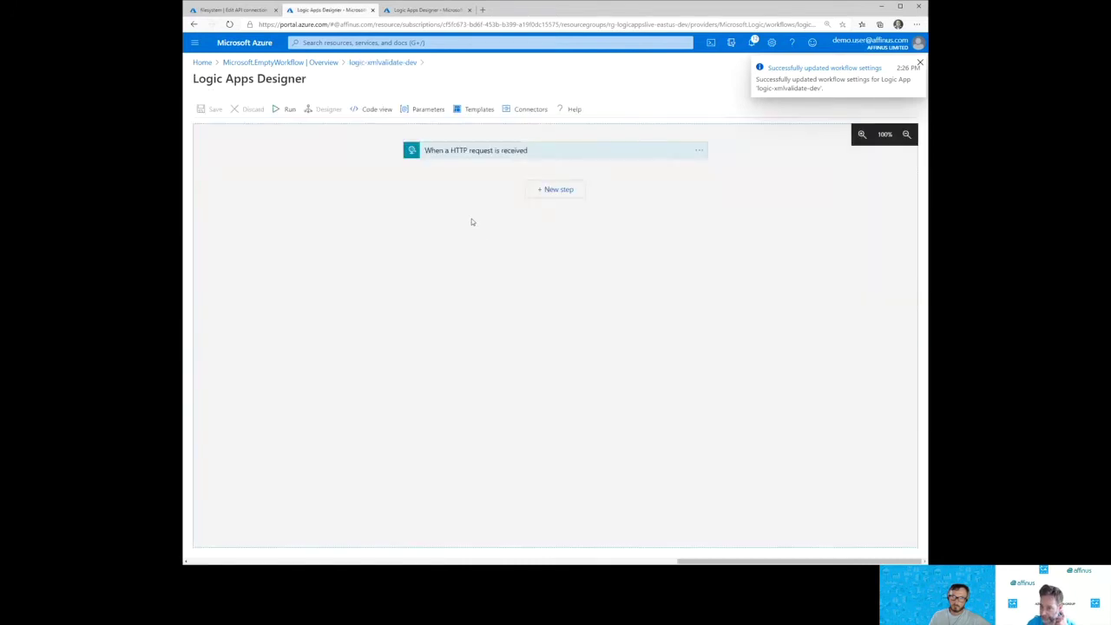
pyautogui.click(555, 189)
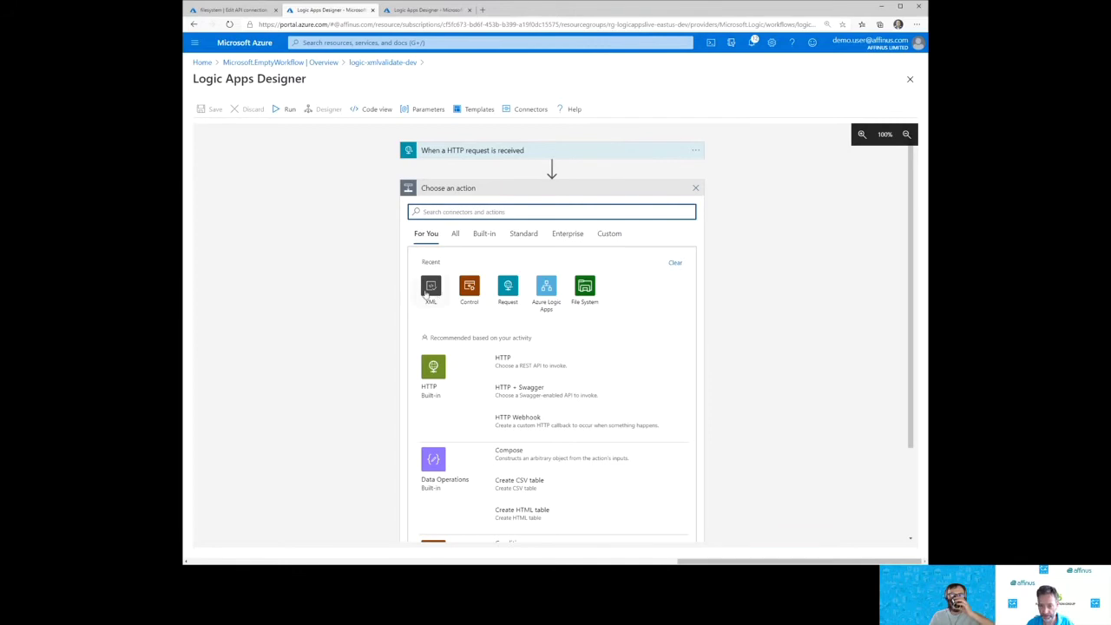
pyautogui.click(424, 283)
pyautogui.click(431, 291)
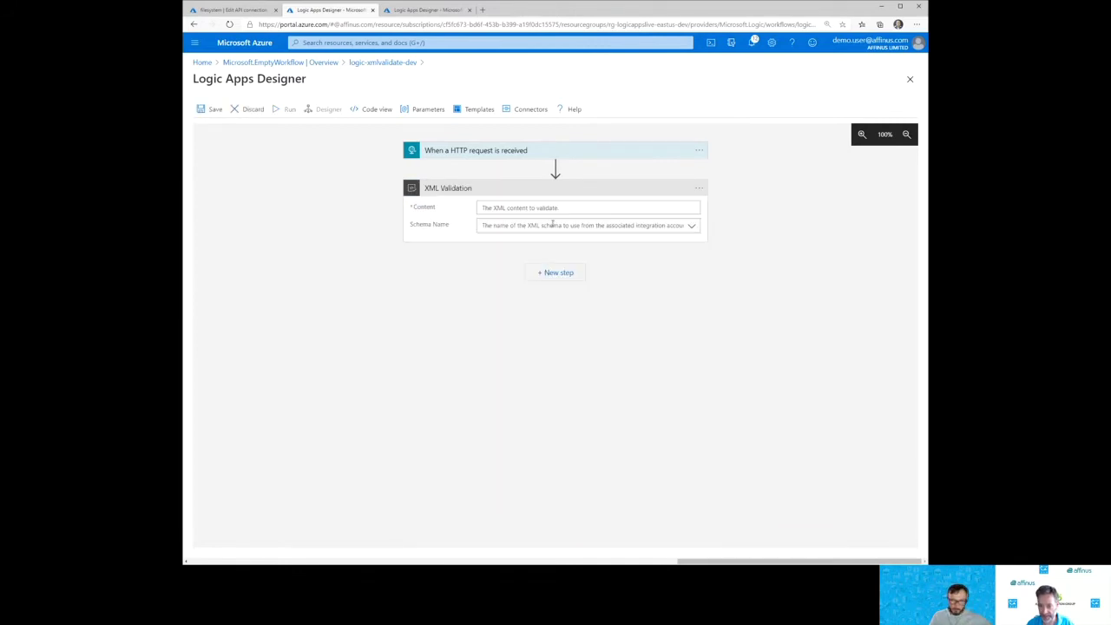
# Step: Set the XML Validation content to a base64ToString expression wrapping the HTTP trigger's $content
pyautogui.click(560, 208)
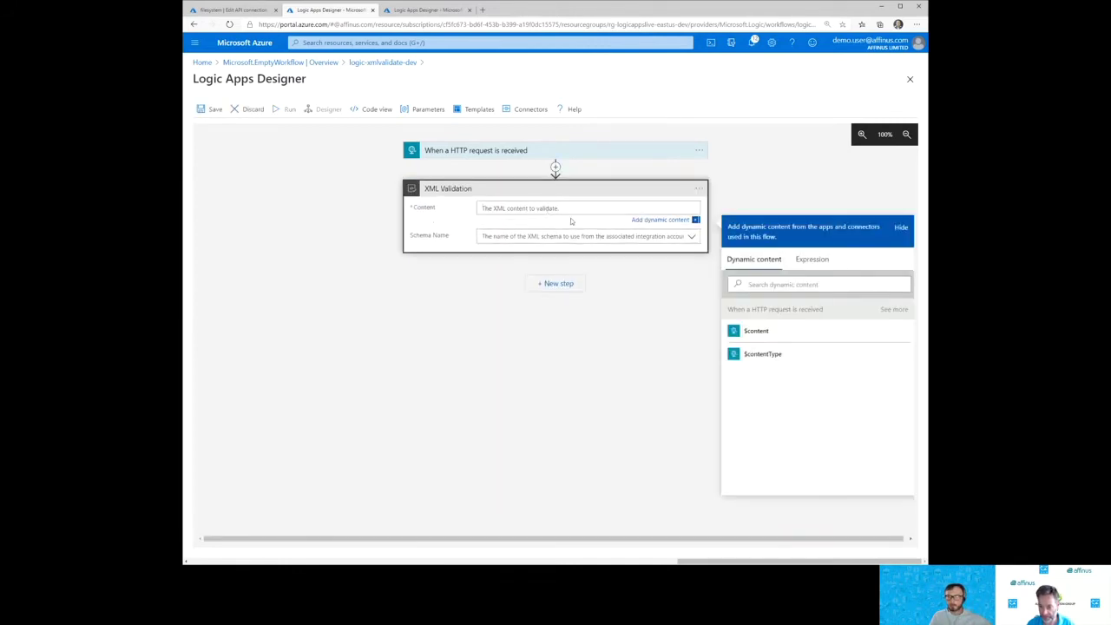
pyautogui.click(813, 259)
pyautogui.scroll(-3, 868, 443)
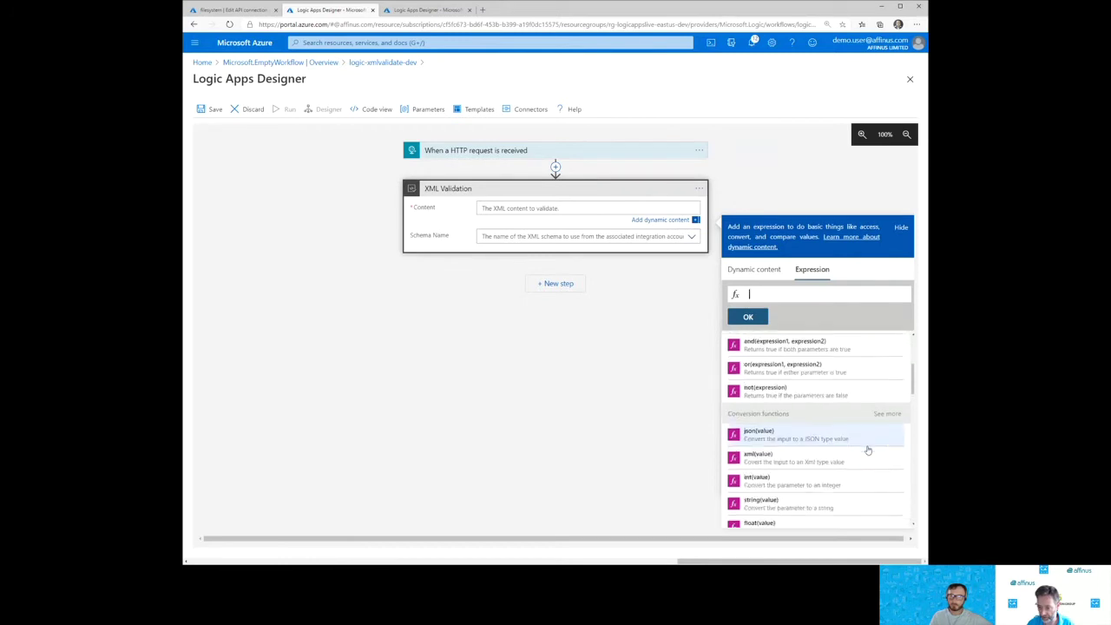
pyautogui.scroll(-2, 836, 447)
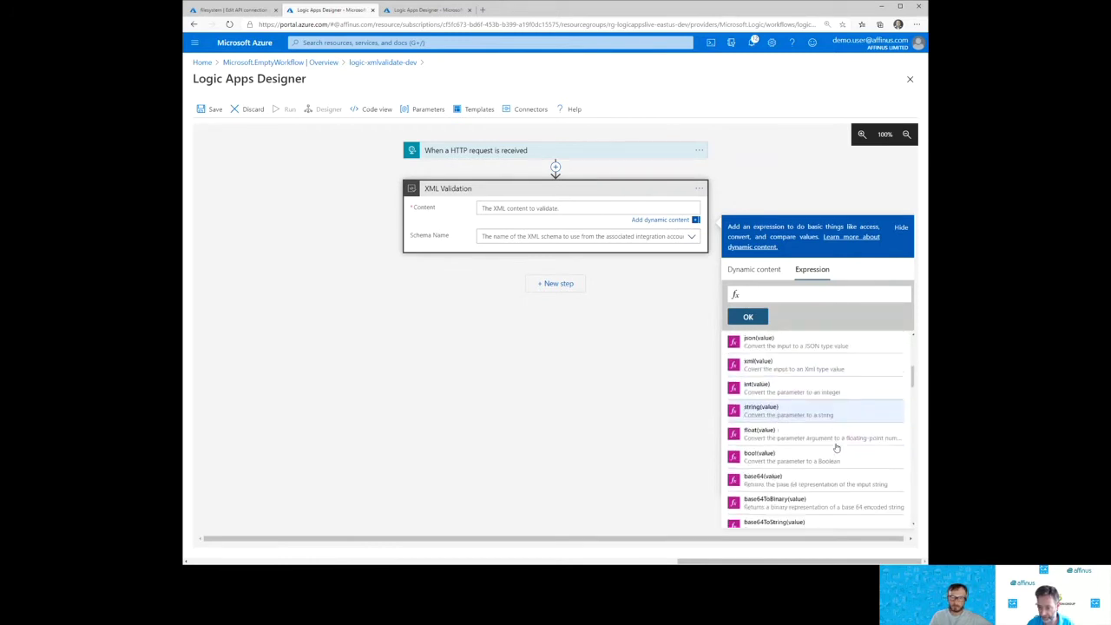
pyautogui.click(779, 438)
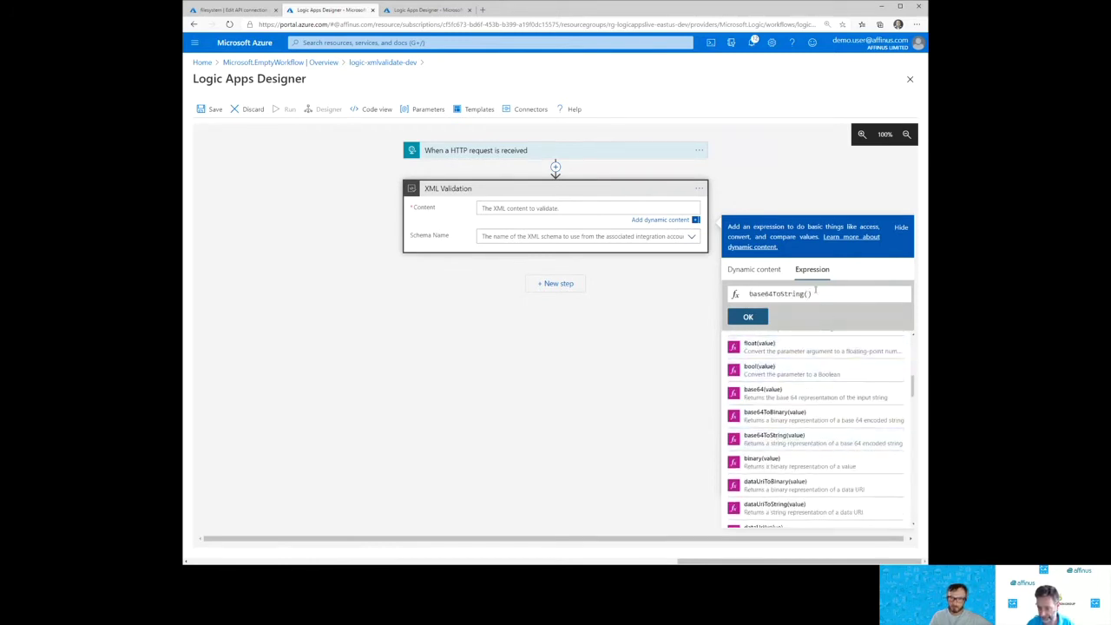
pyautogui.click(755, 270)
pyautogui.click(756, 354)
pyautogui.click(748, 308)
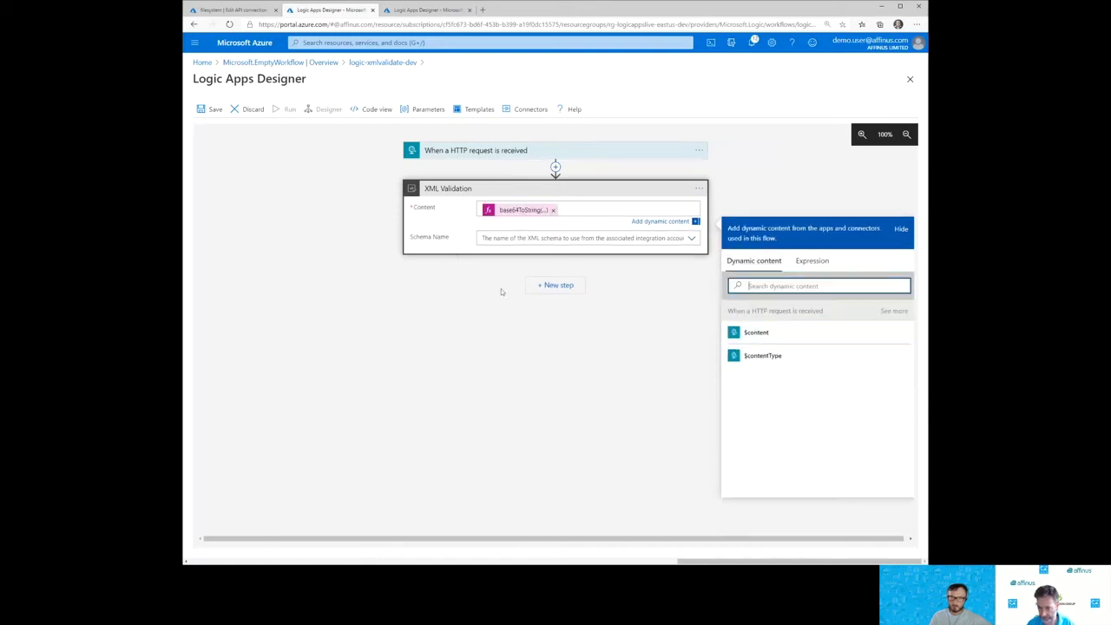
# Step: Check the XML Validation schema name options, and open the schemas of integration account intaccount-logicappslive-dev in resource group rg-logicappslive-eastus-dev
pyautogui.click(512, 240)
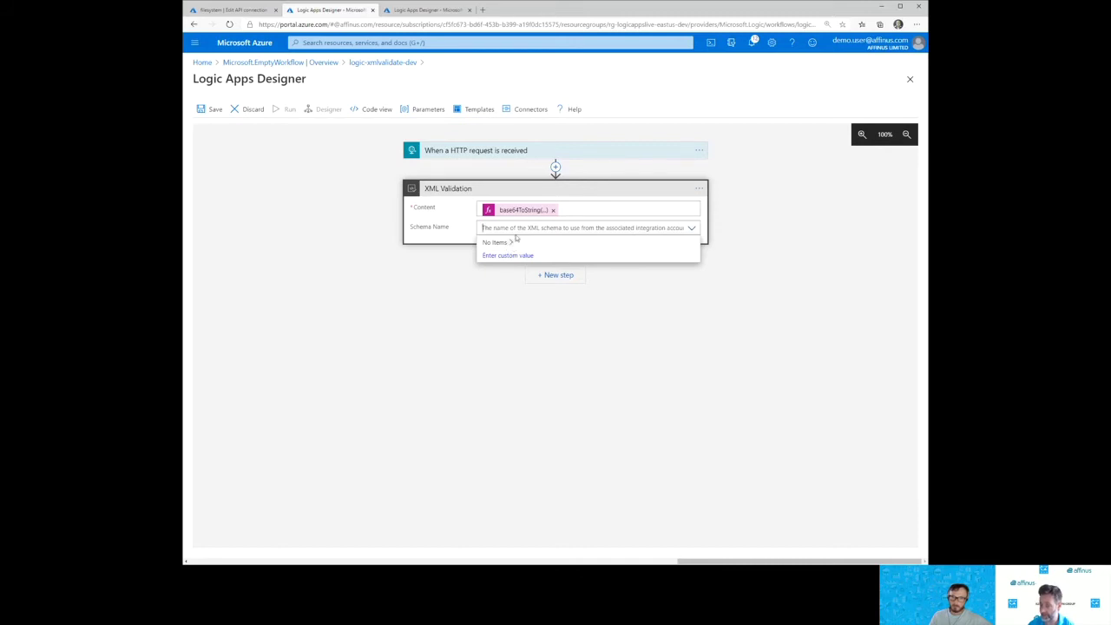
pyautogui.click(230, 10)
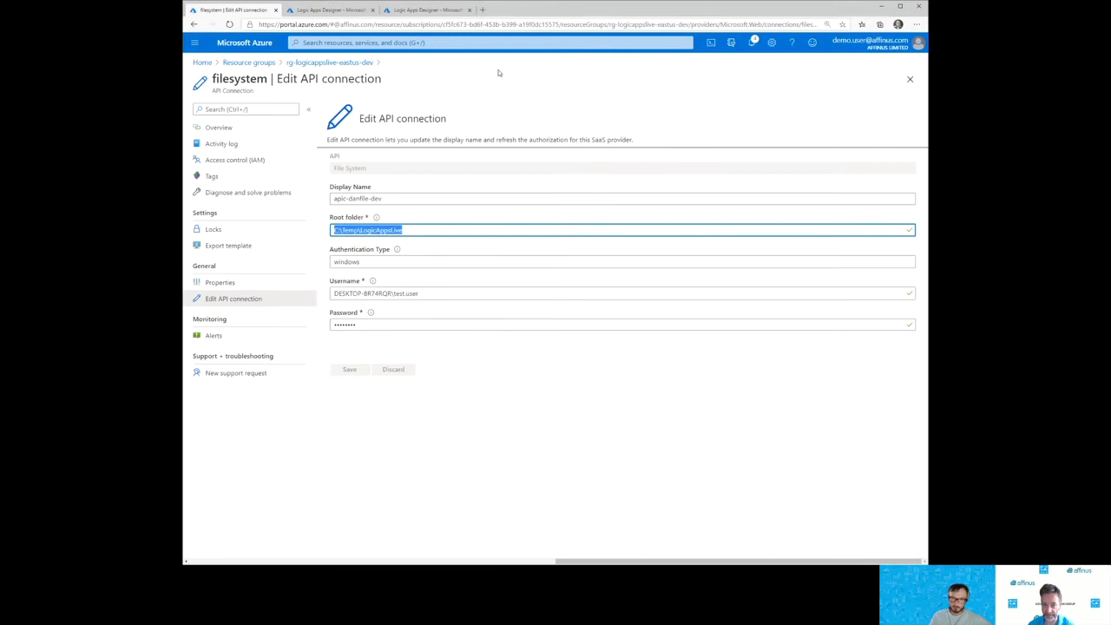
pyautogui.click(326, 63)
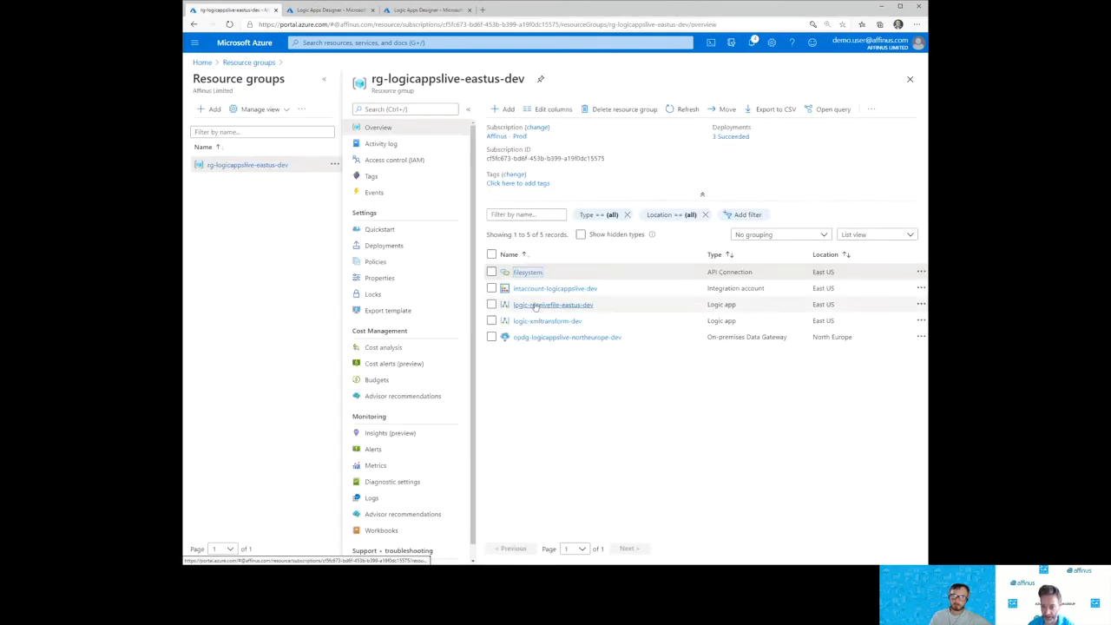
pyautogui.click(547, 288)
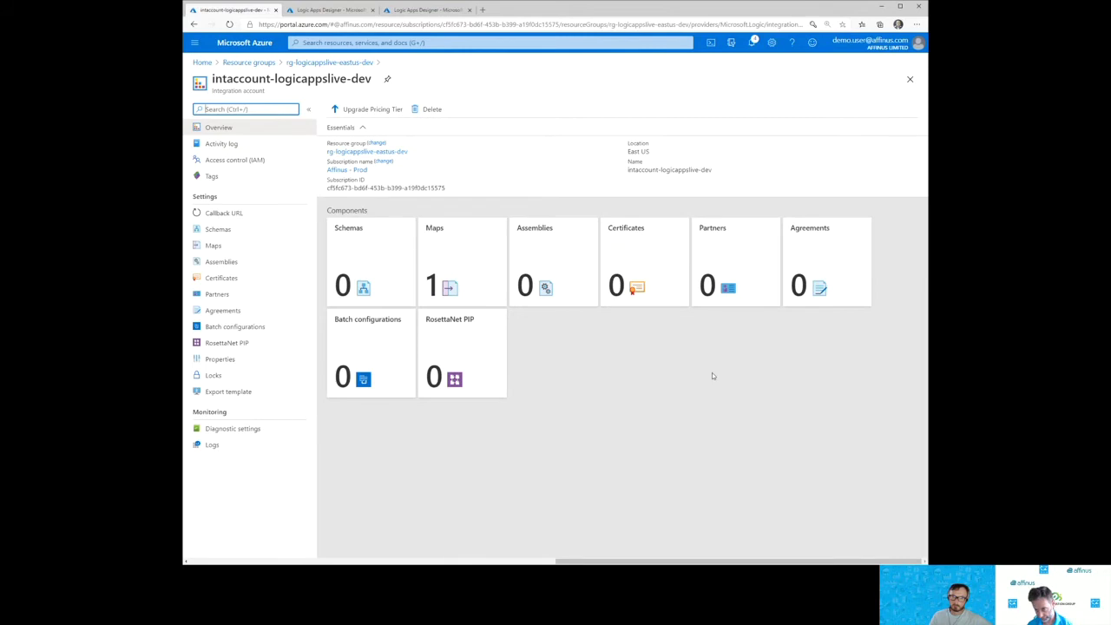
pyautogui.click(374, 276)
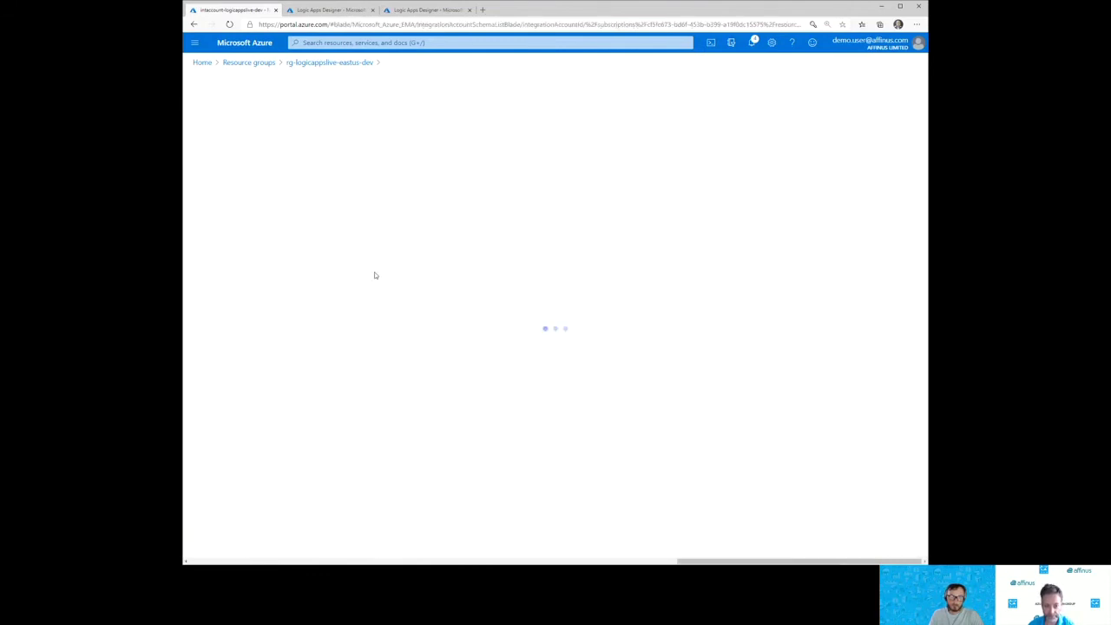
# Step: Add a schema named ContosoEmployees to the integration account from the small file ContosoEmployees.xsd in the AIG Demo Stuff folder
pyautogui.click(209, 109)
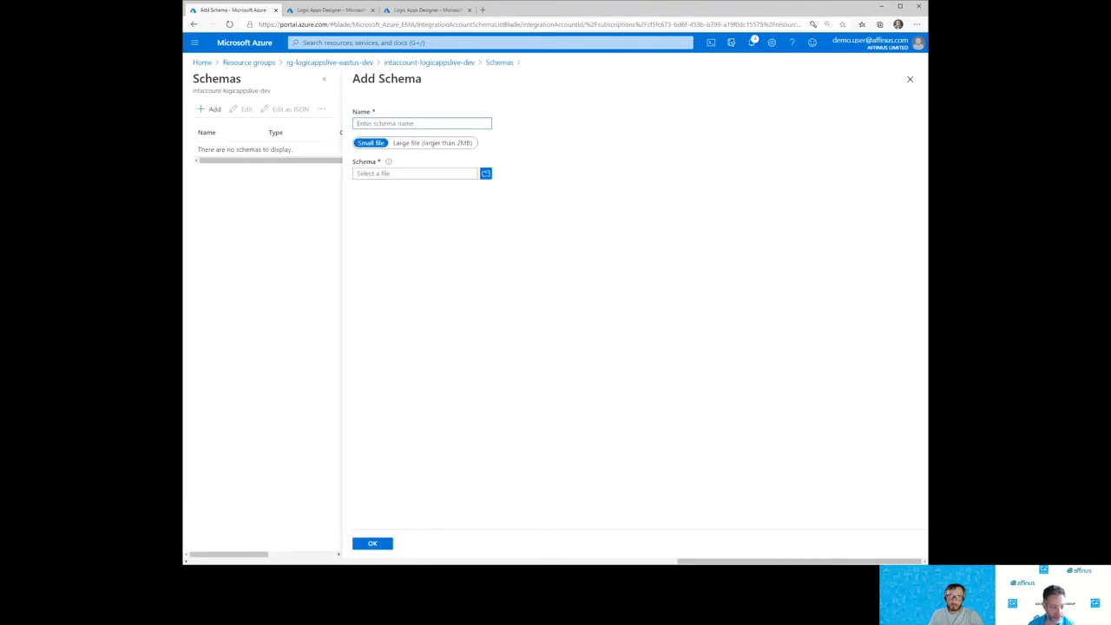
pyautogui.hotkey('alt', 'Tab')
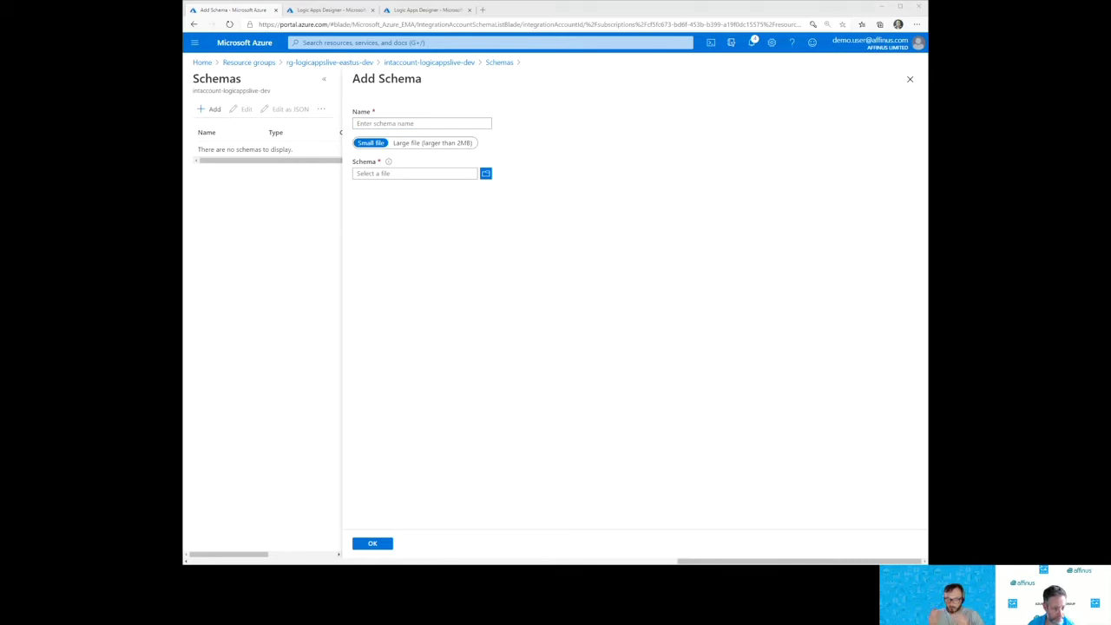
pyautogui.click(211, 3)
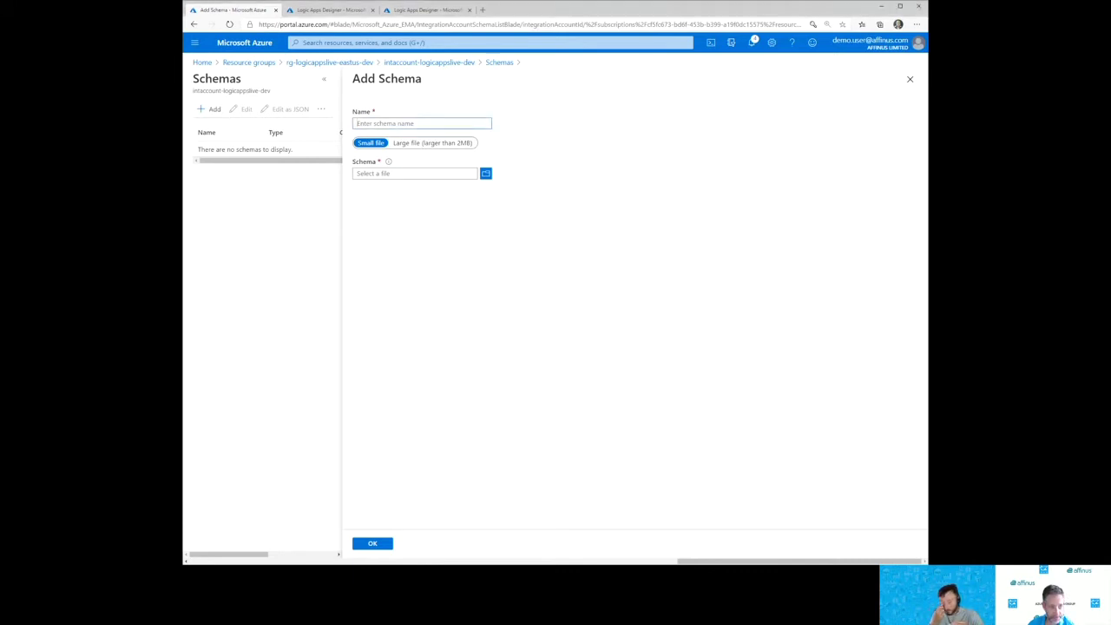
pyautogui.hotkey('alt', 'Tab')
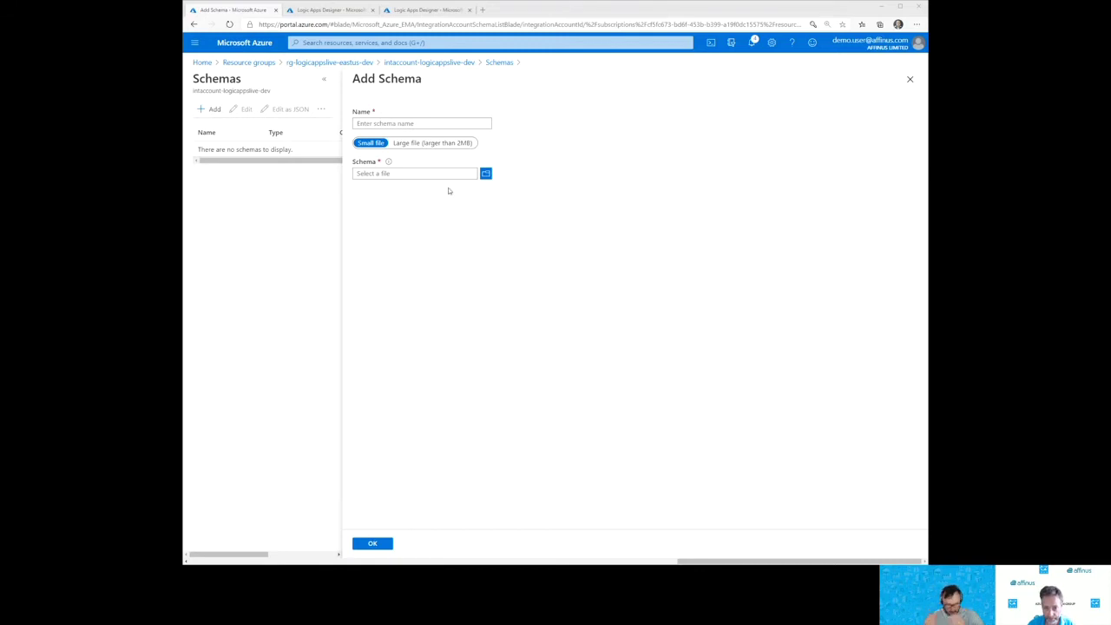
pyautogui.click(482, 175)
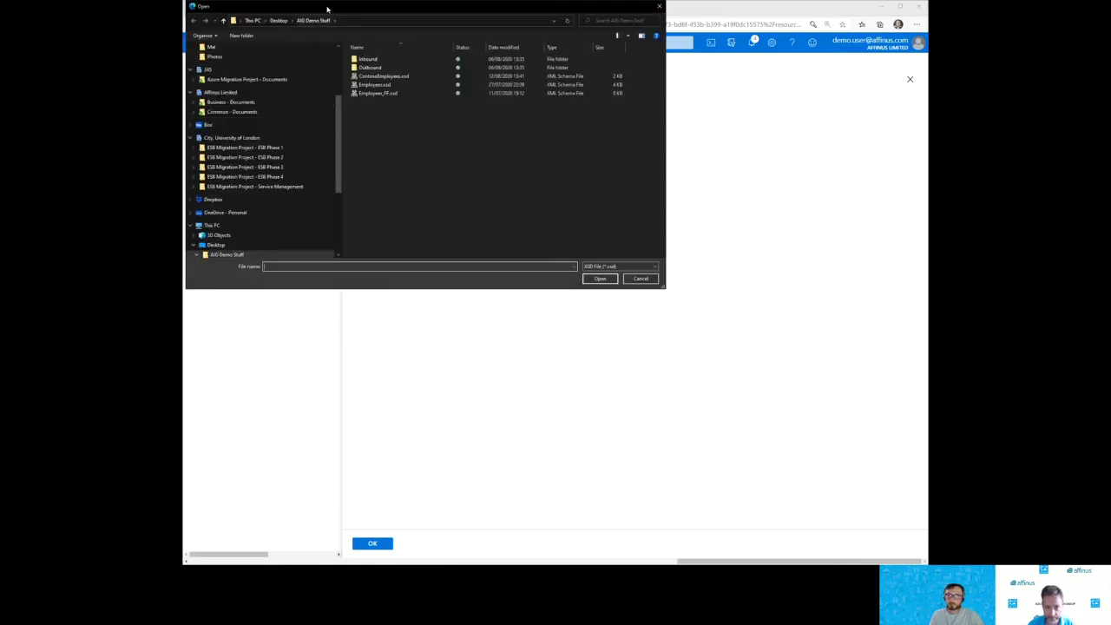
pyautogui.moveTo(327, 9); pyautogui.dragTo(0, 96)
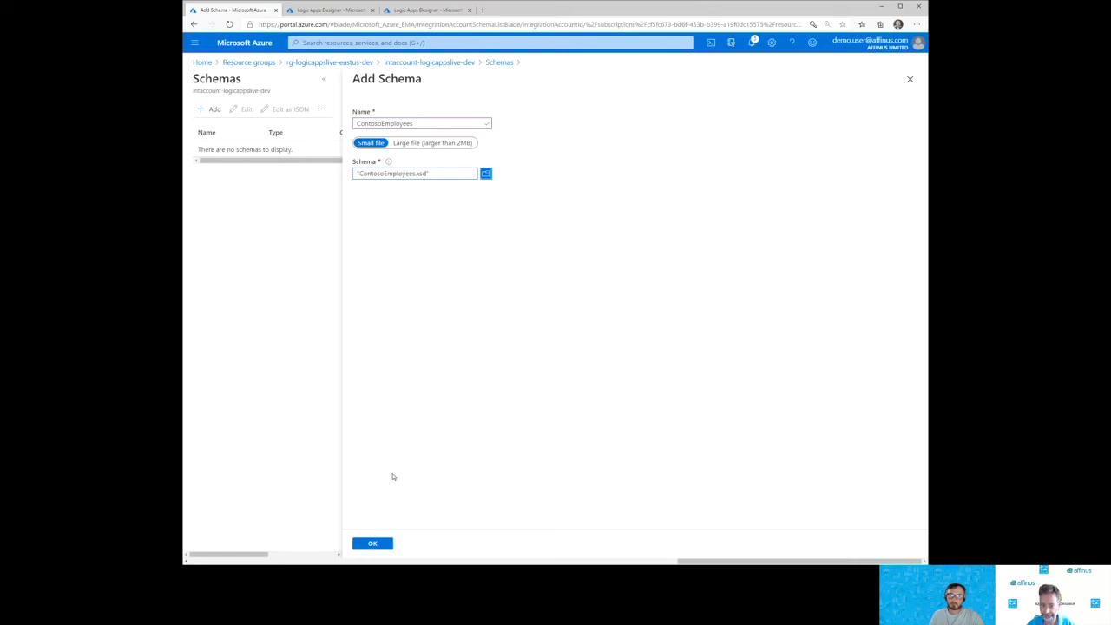
pyautogui.click(372, 545)
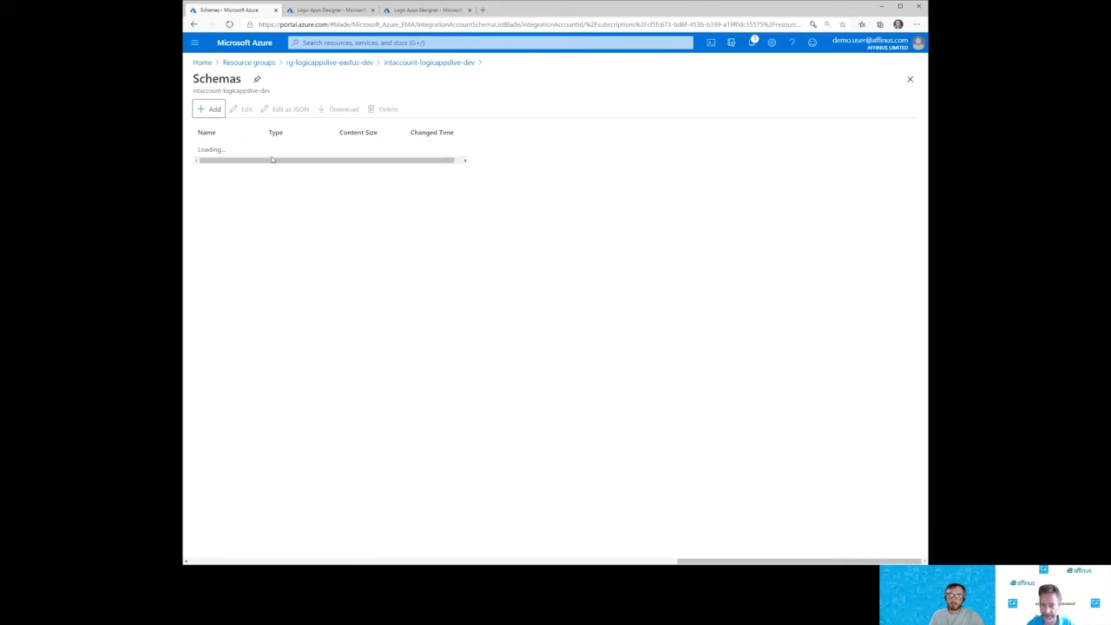
# Step: Add a schema named Employees to the integration account from the file Employees.xsd
pyautogui.click(209, 109)
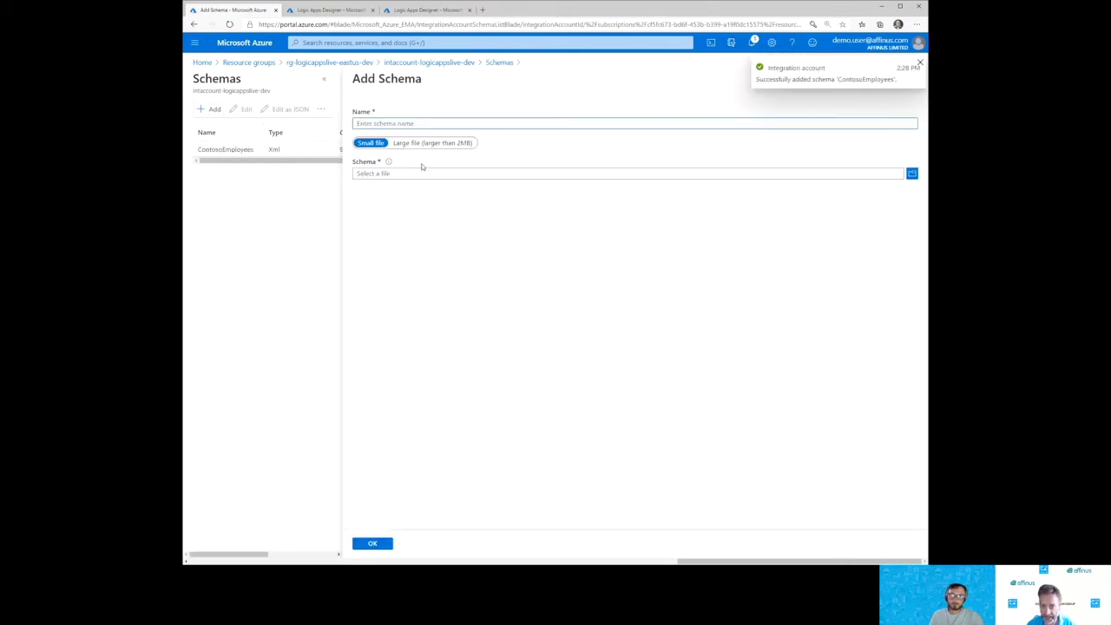
pyautogui.click(912, 174)
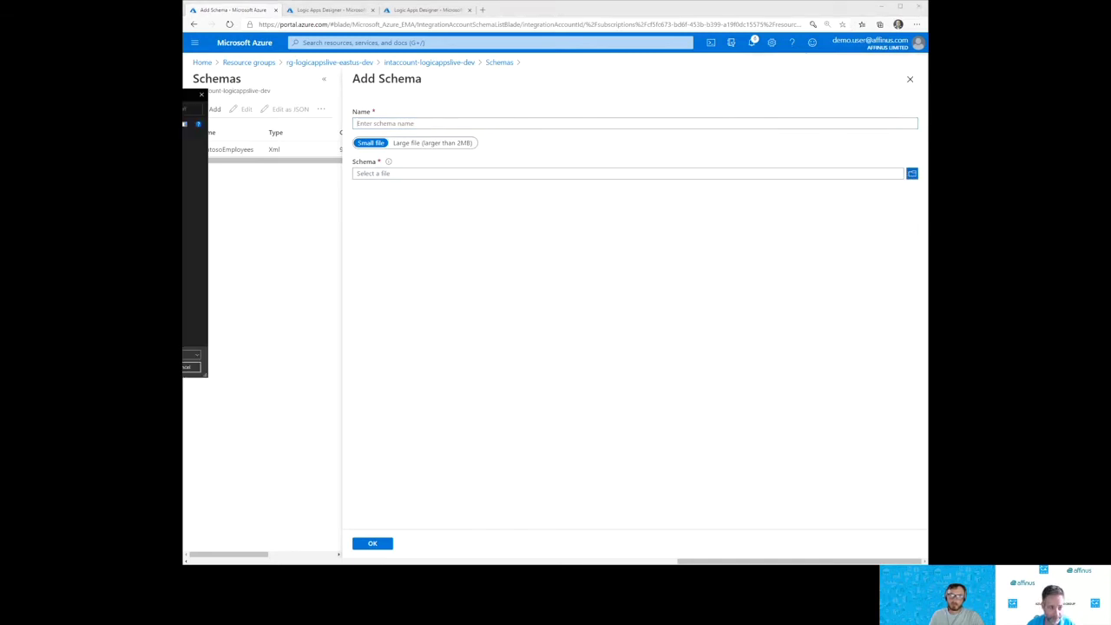
pyautogui.press('Return')
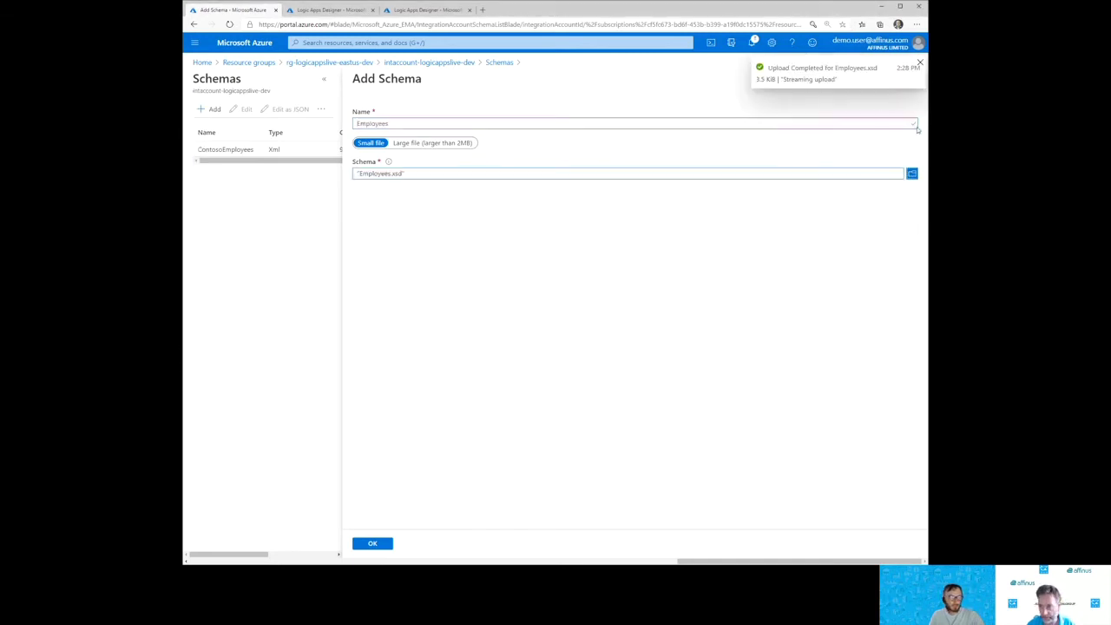
pyautogui.click(372, 545)
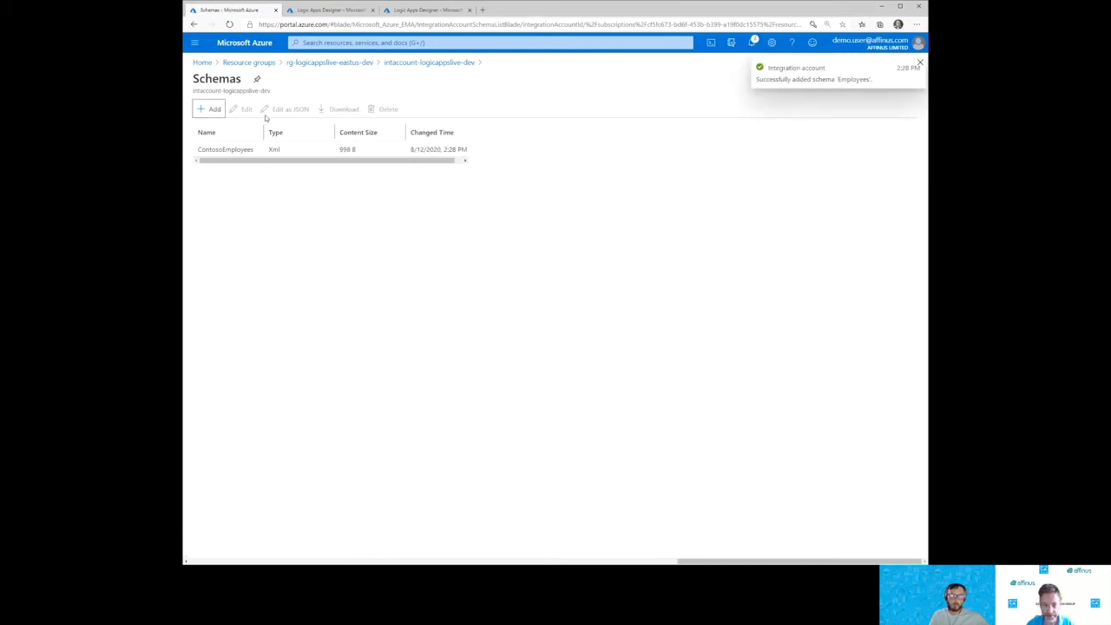
# Step: Add a schema named Employees_FF to the integration account from the file Employees_FF.xsd
pyautogui.click(209, 110)
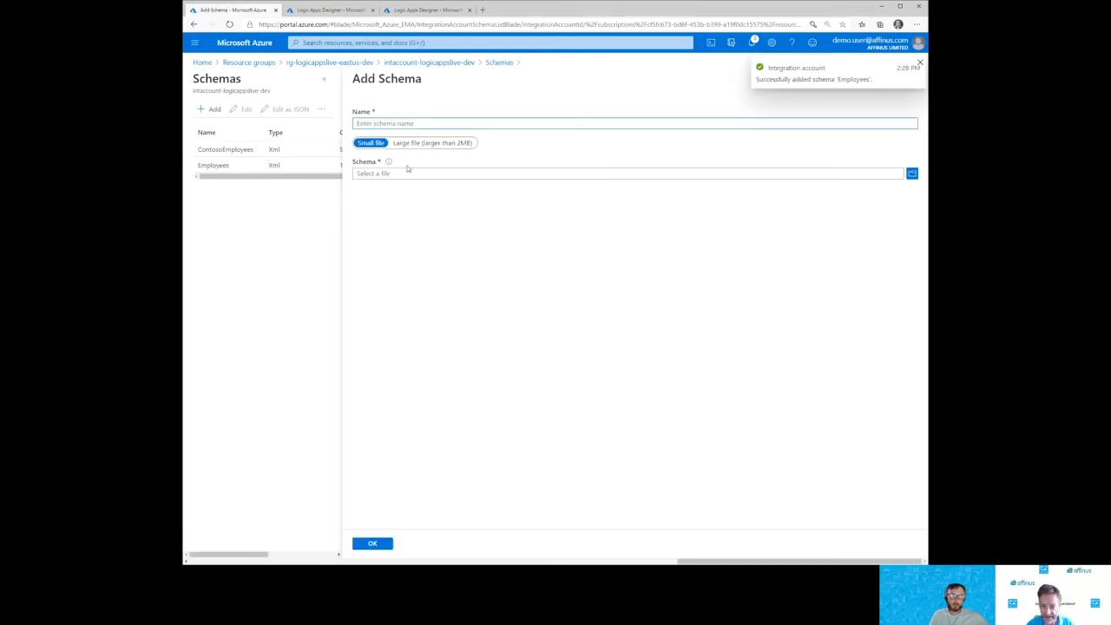
pyautogui.click(912, 175)
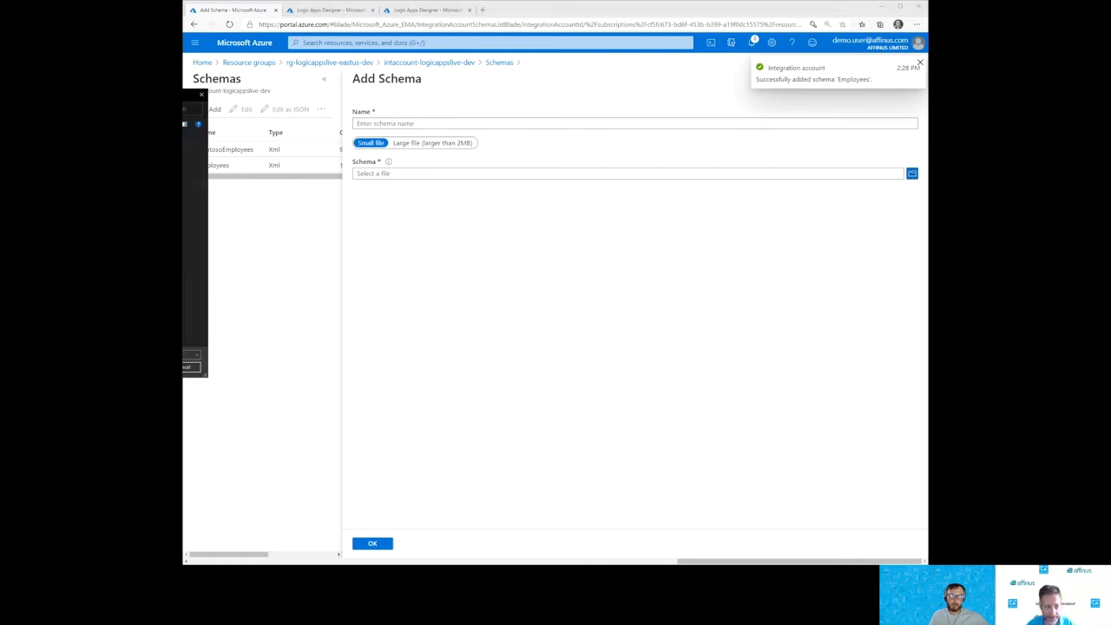
pyautogui.press('Return')
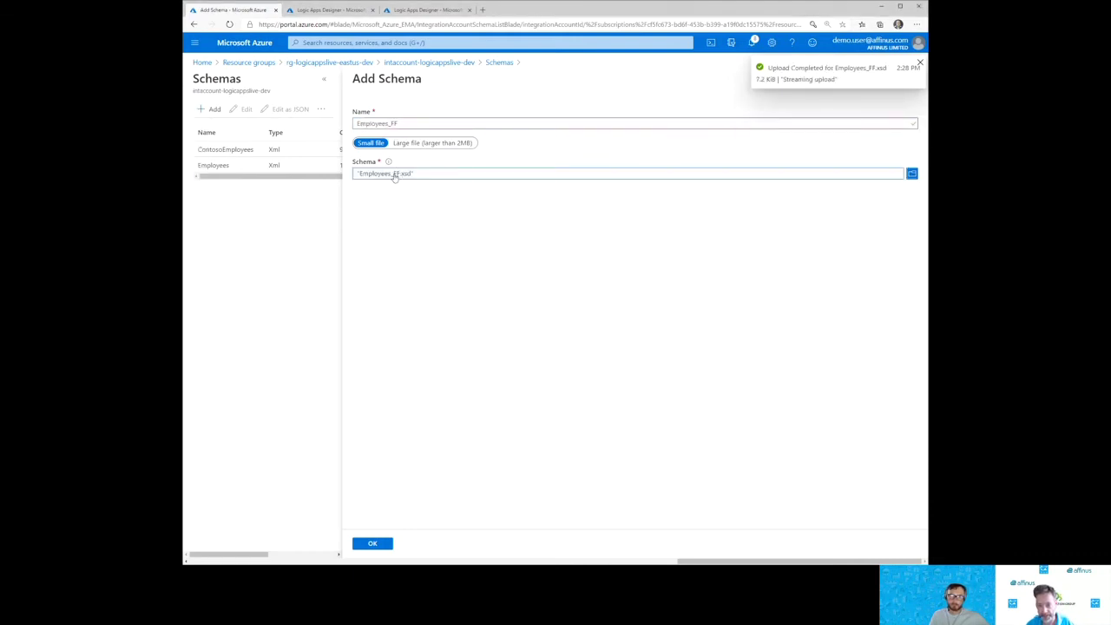
pyautogui.click(376, 545)
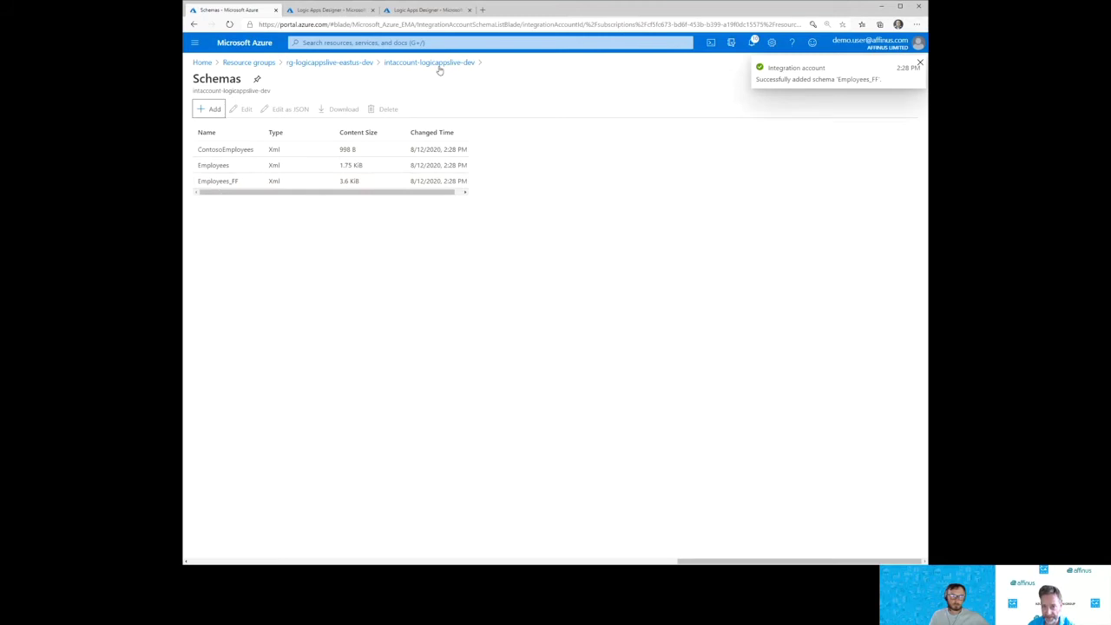
# Step: Return to the logic-xmlvalidate-dev designer and check which schema names XML Validation offers
pyautogui.click(428, 9)
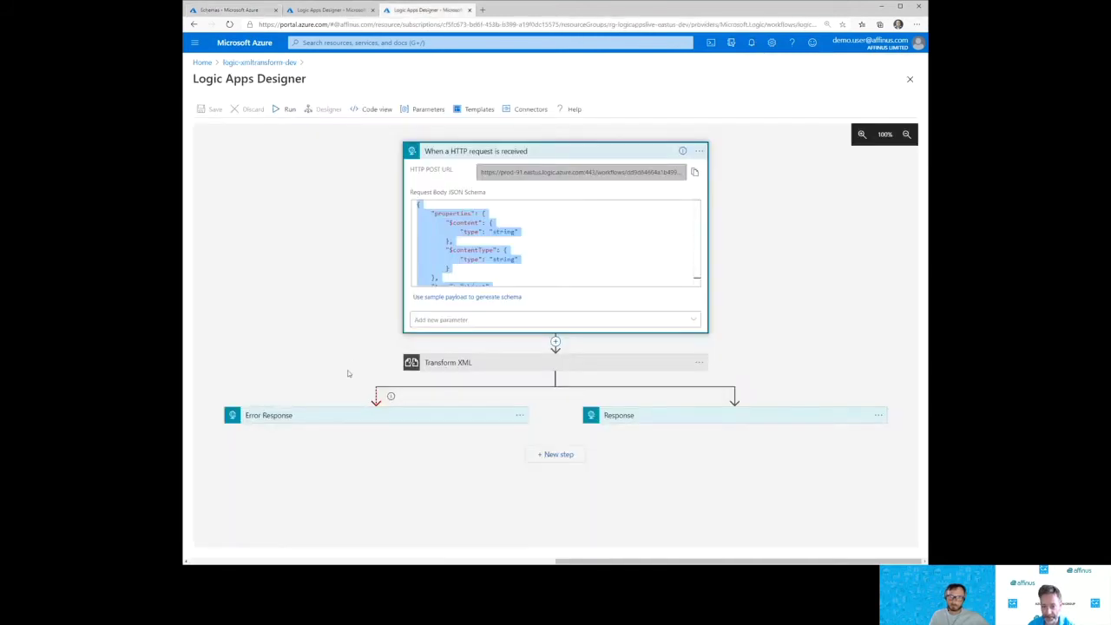
pyautogui.click(330, 11)
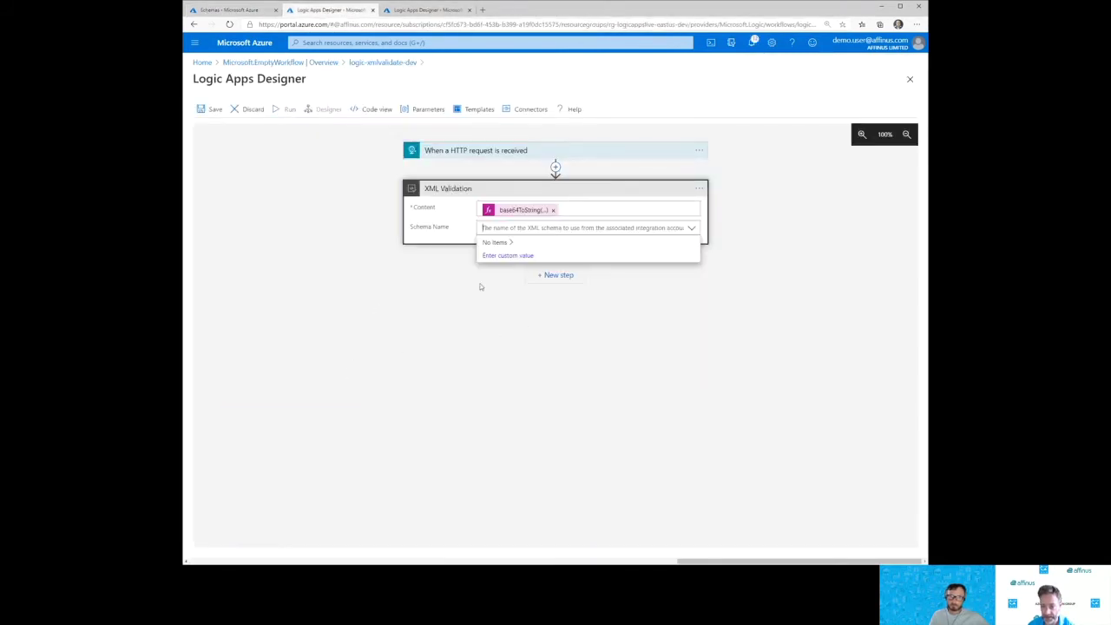
pyautogui.click(408, 256)
pyautogui.click(692, 228)
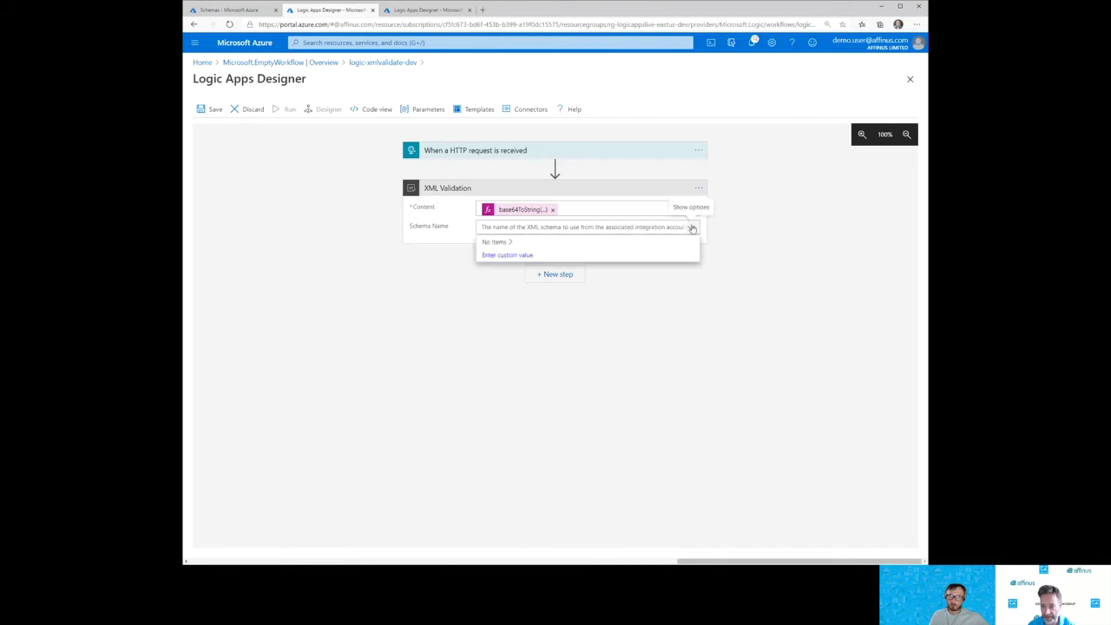
pyautogui.click(692, 227)
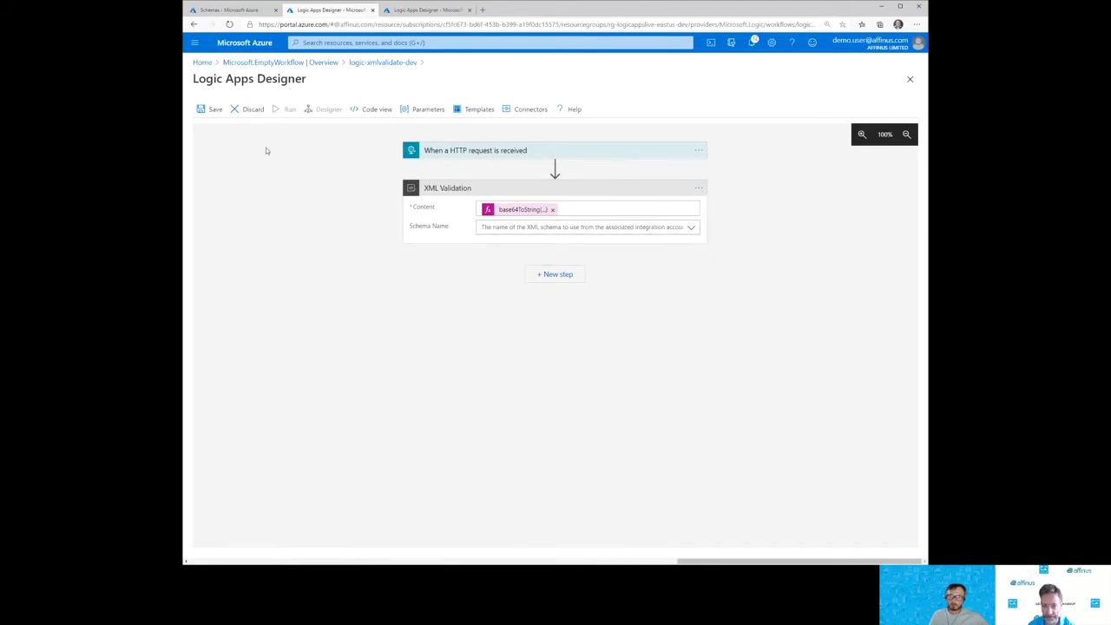
# Step: Save logic-xmlvalidate-dev, reopen it in the designer from its overview, and expand the XML Validation action
pyautogui.click(211, 108)
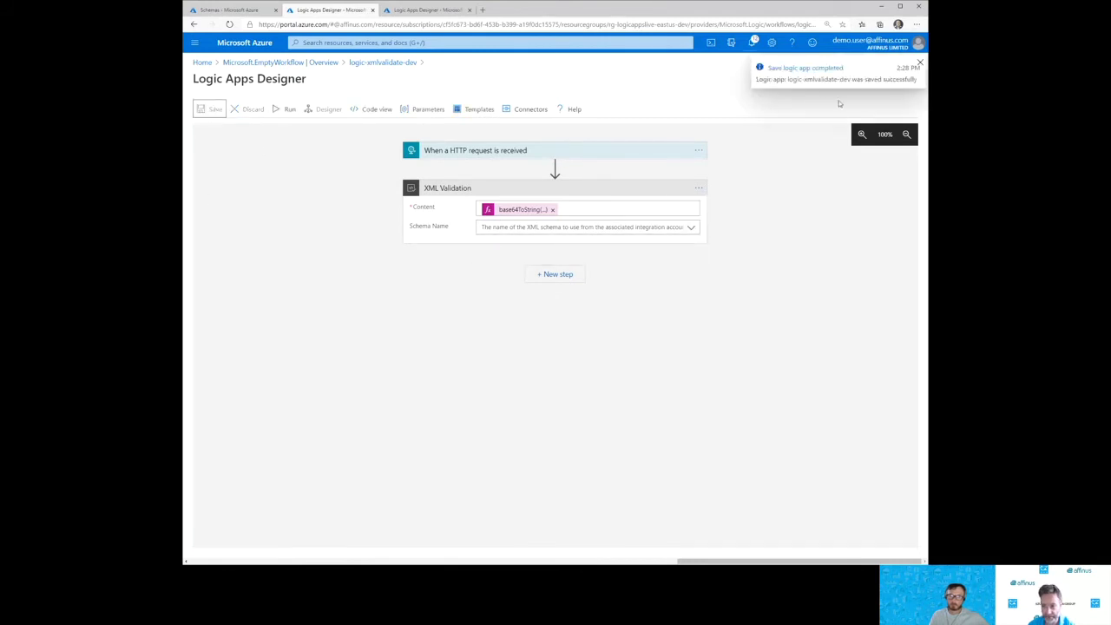
pyautogui.click(382, 62)
pyautogui.click(440, 109)
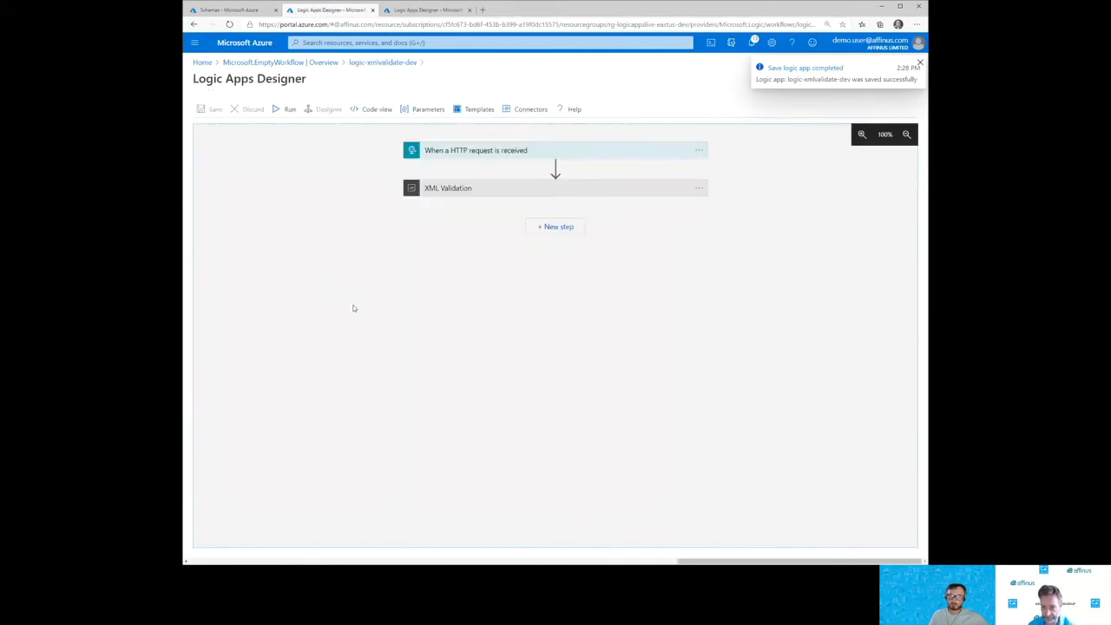
pyautogui.click(466, 189)
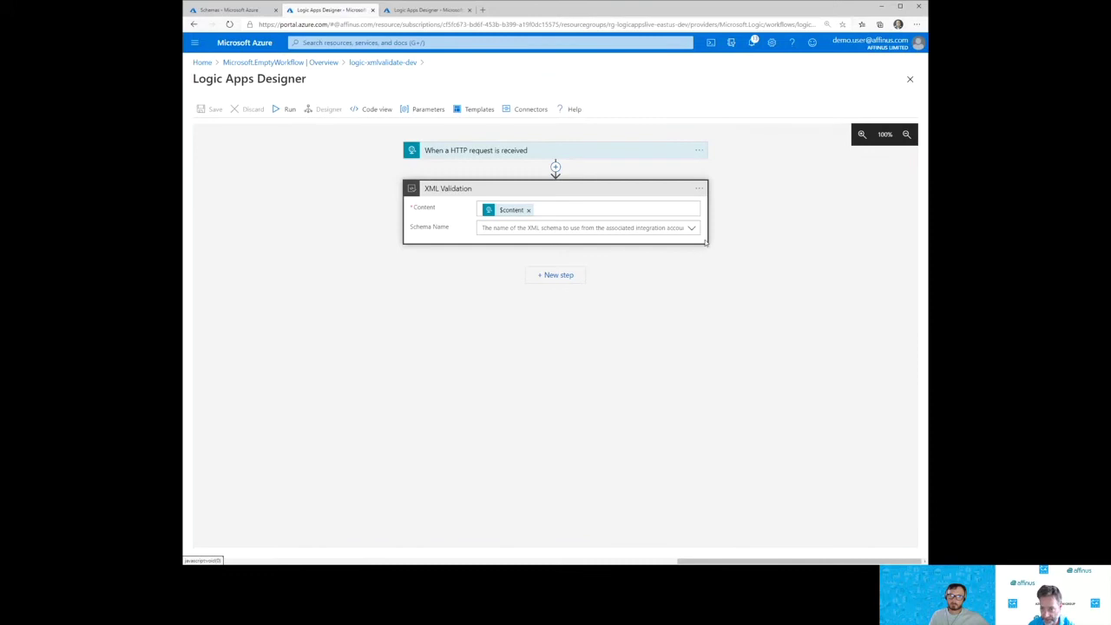
# Step: Set the XML Validation action's schema name to ContosoEmployees
pyautogui.click(693, 228)
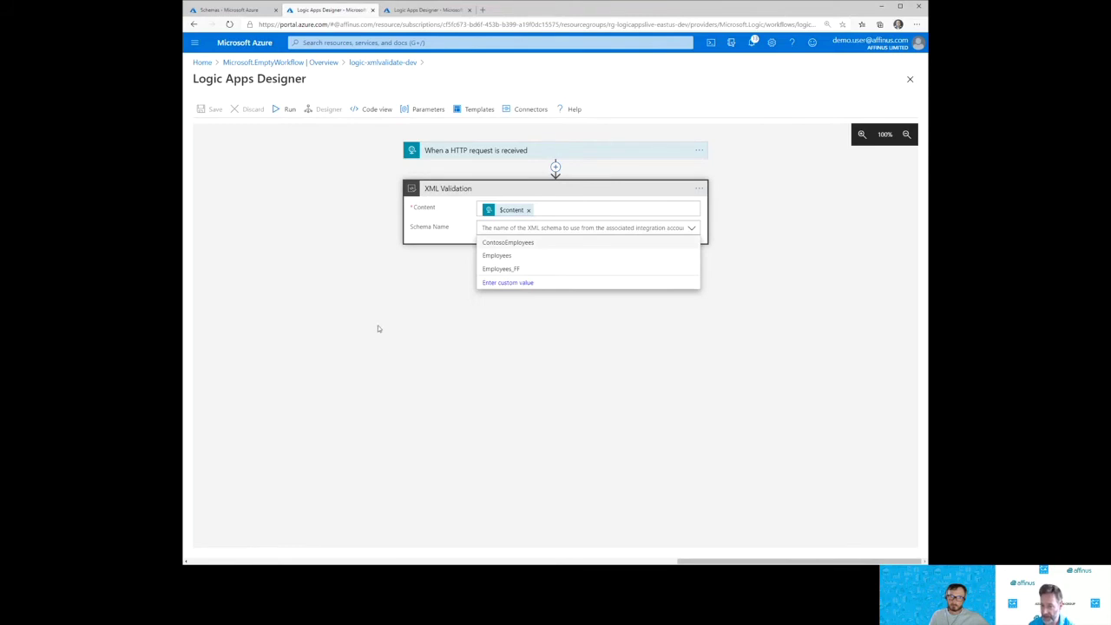
pyautogui.click(508, 245)
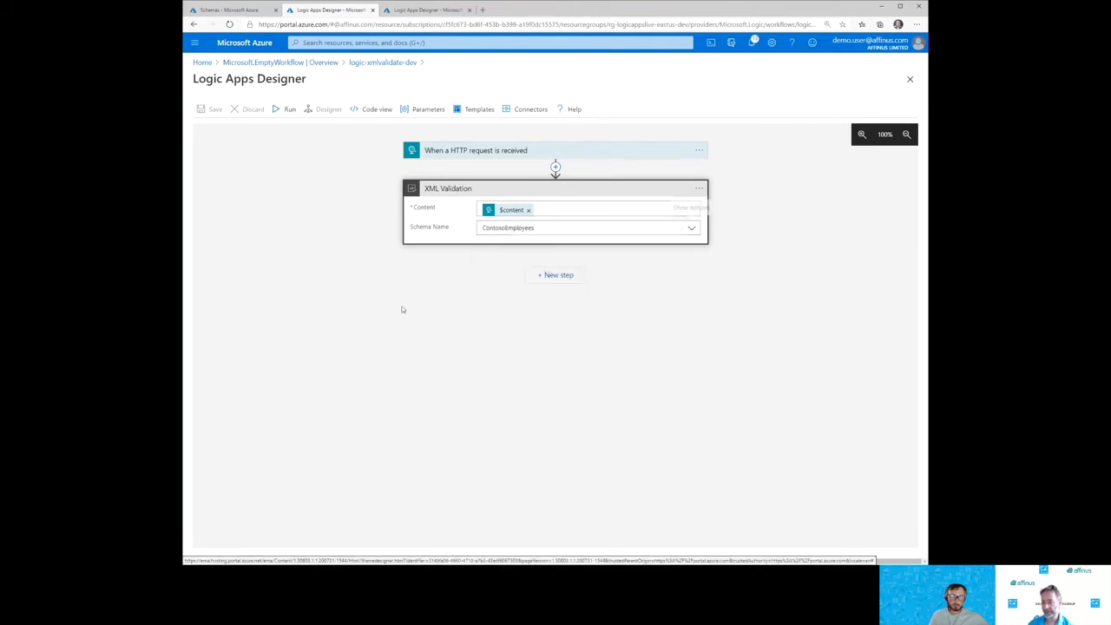
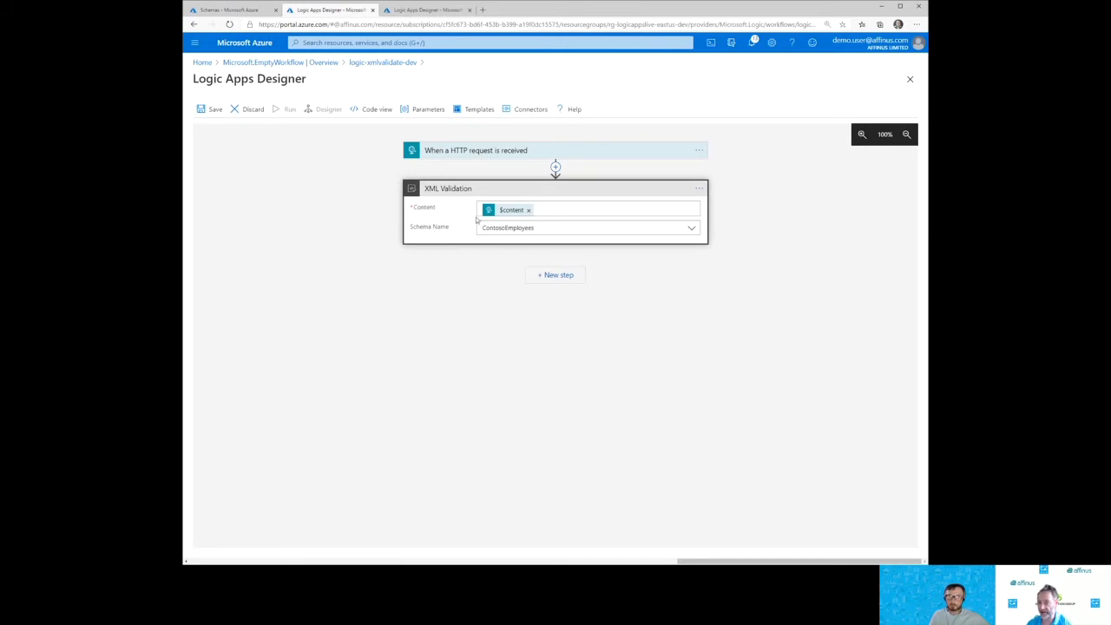
pyautogui.click(561, 230)
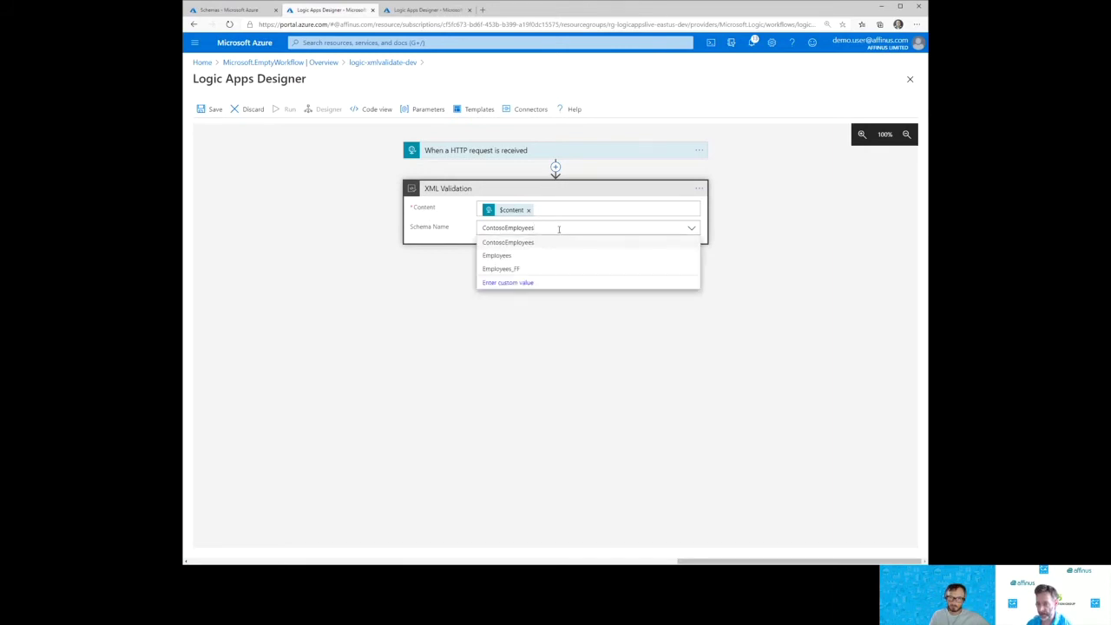
pyautogui.click(837, 230)
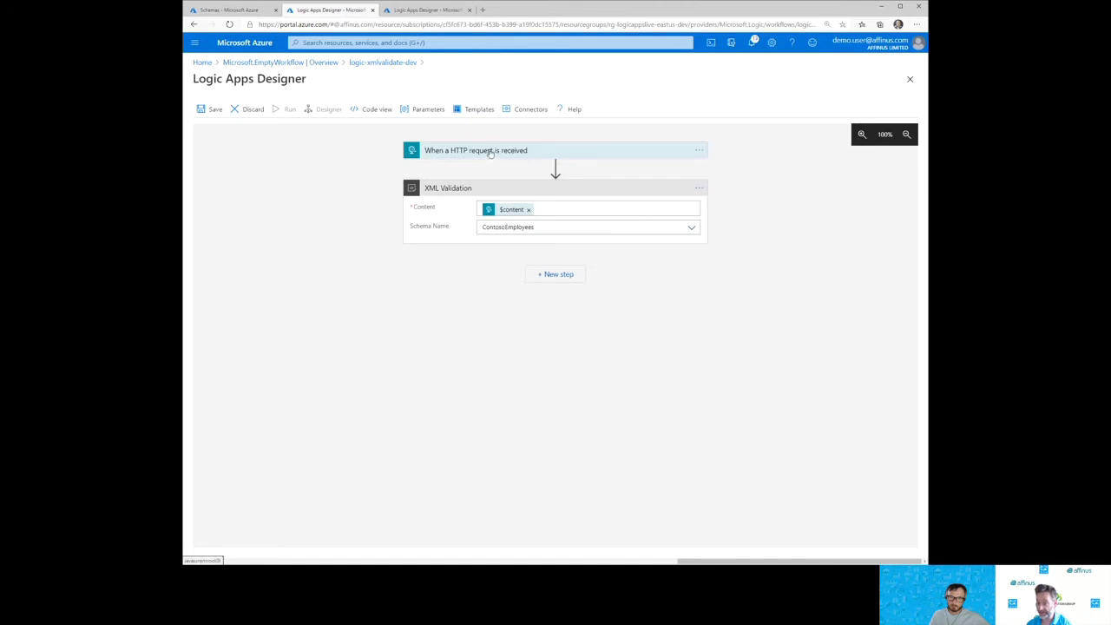
# Step: Expand the HTTP request trigger and copy the $content property definition from its request body JSON schema
pyautogui.click(492, 152)
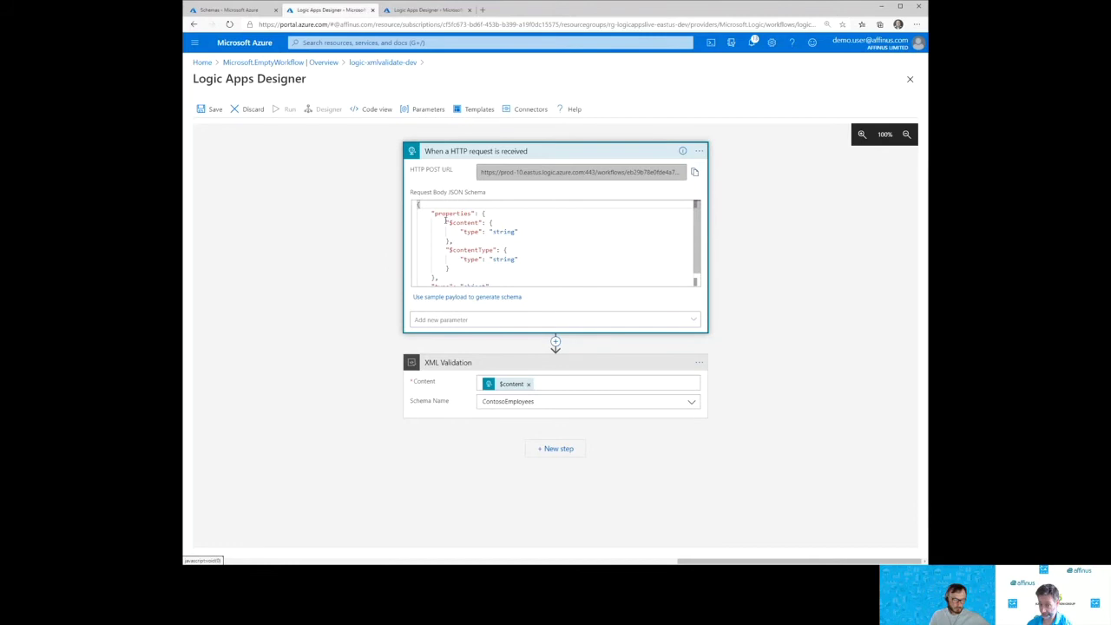
pyautogui.moveTo(446, 221); pyautogui.dragTo(461, 241)
pyautogui.hotkey('ctrl', 'c')
pyautogui.click(463, 246)
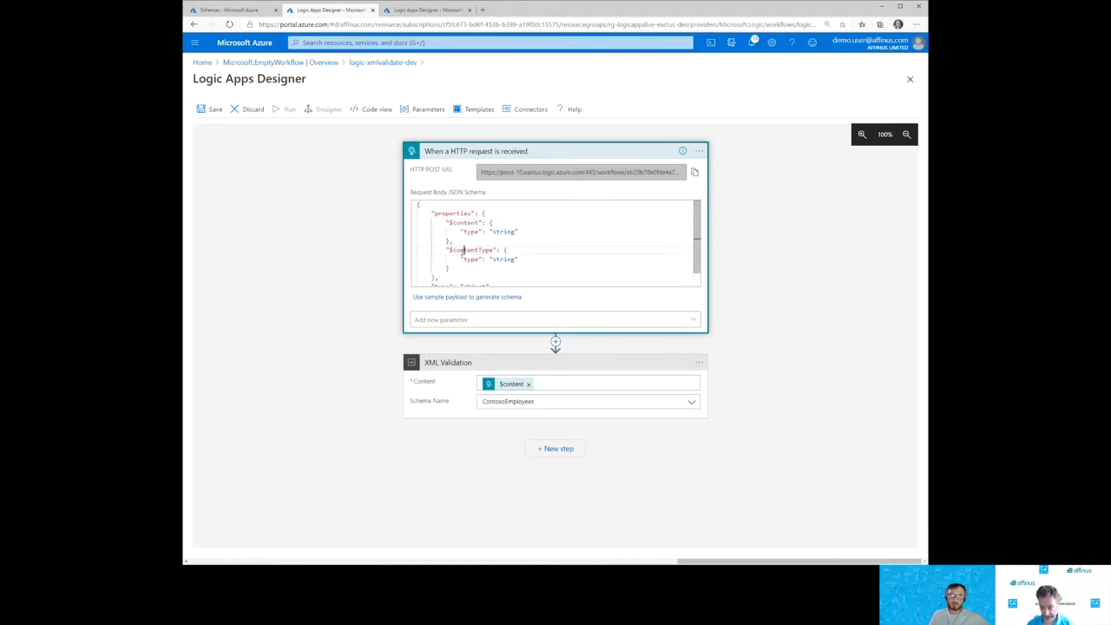
# Step: Add a $schemaName property of type string after $contentType in the HTTP request trigger's body JSON schema
pyautogui.click(461, 269)
pyautogui.write(',')
pyautogui.press('Return')
pyautogui.hotkey('ctrl', 'v')
pyautogui.doubleClick(466, 253)
pyautogui.write('$schemaName')
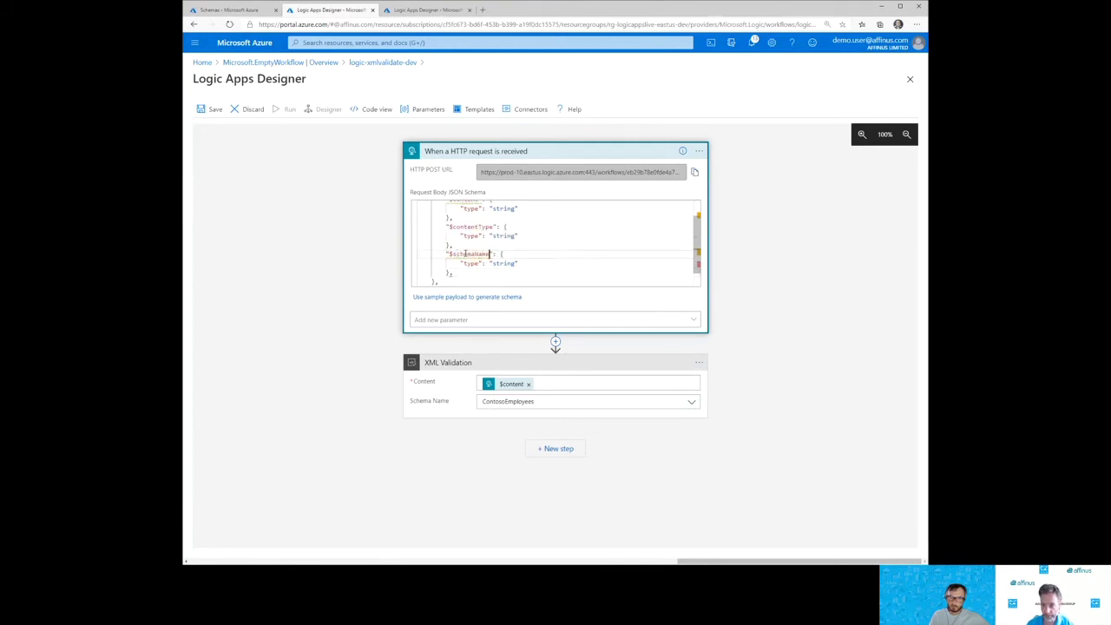
pyautogui.click(467, 272)
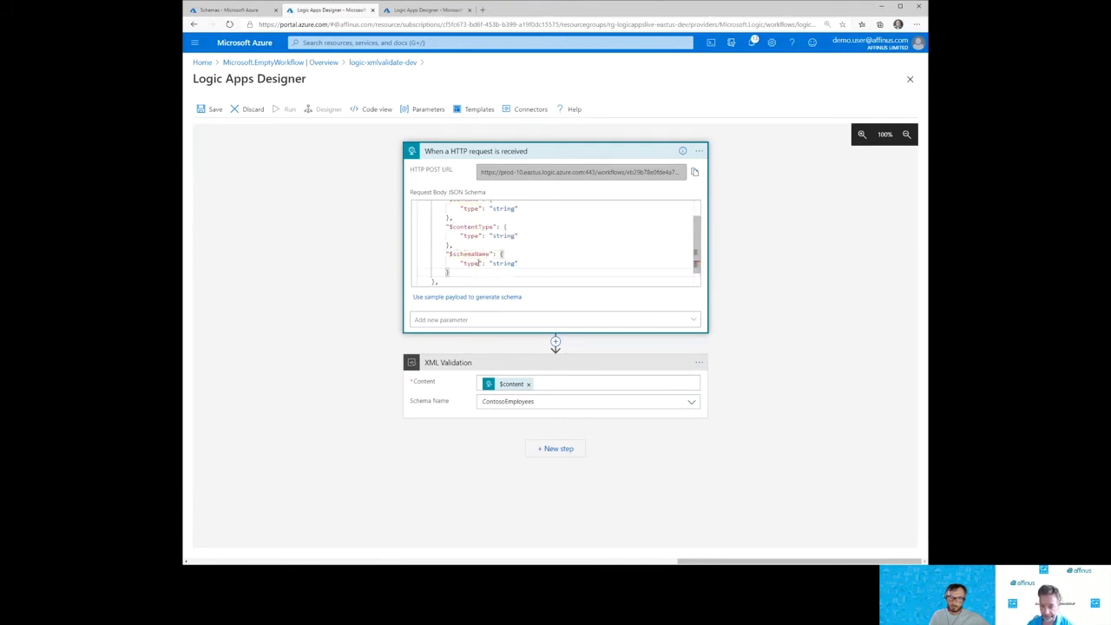
pyautogui.click(313, 229)
# Step: Replace the XML Validation action's Schema Name with the $schemaName dynamic content as a custom value, and collapse the HTTP trigger card
pyautogui.click(510, 402)
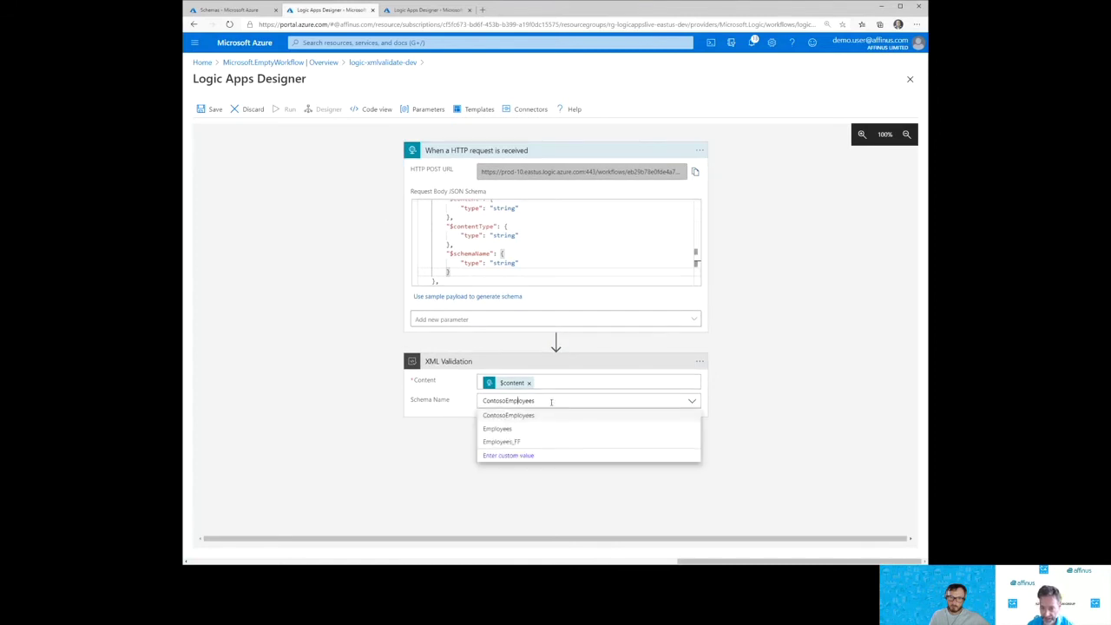
pyautogui.press('BackSpace')
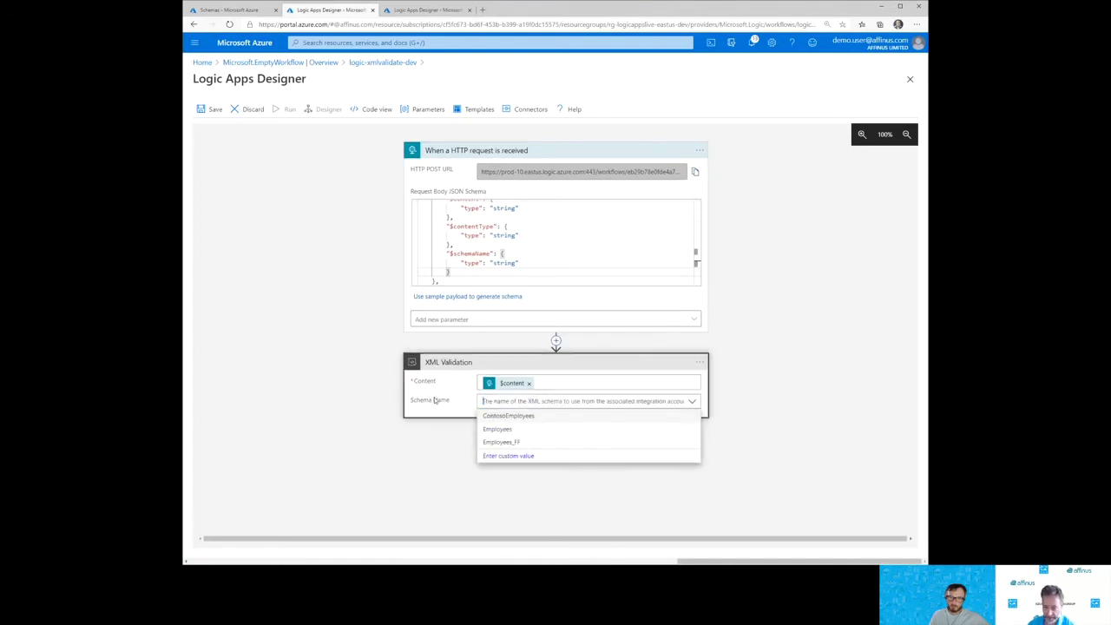
pyautogui.click(511, 458)
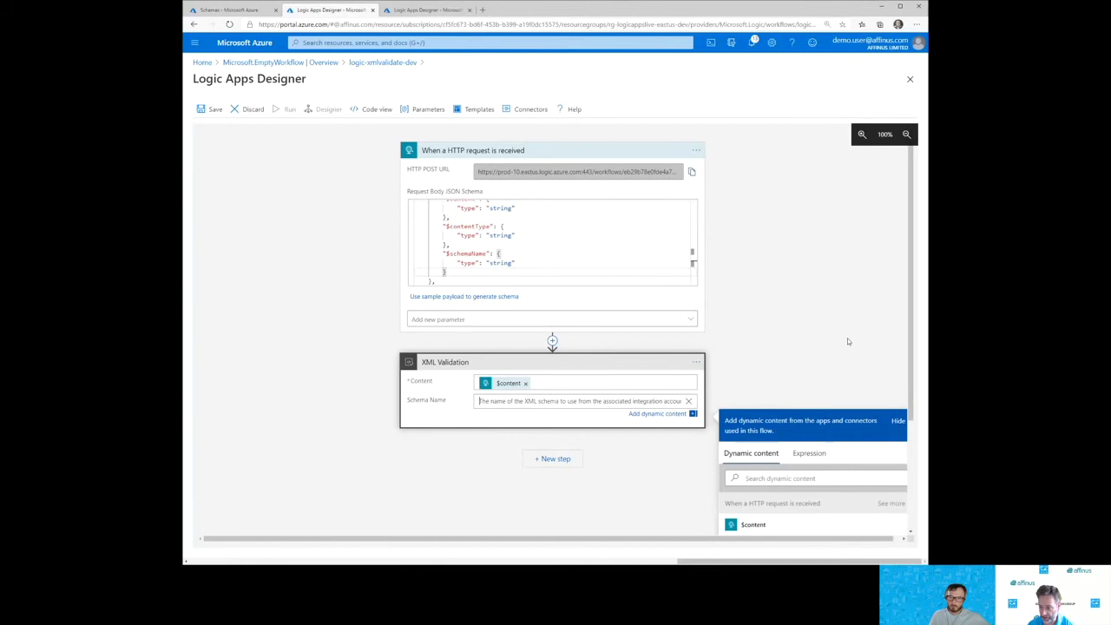
pyautogui.scroll(-2, 845, 338)
pyautogui.click(764, 416)
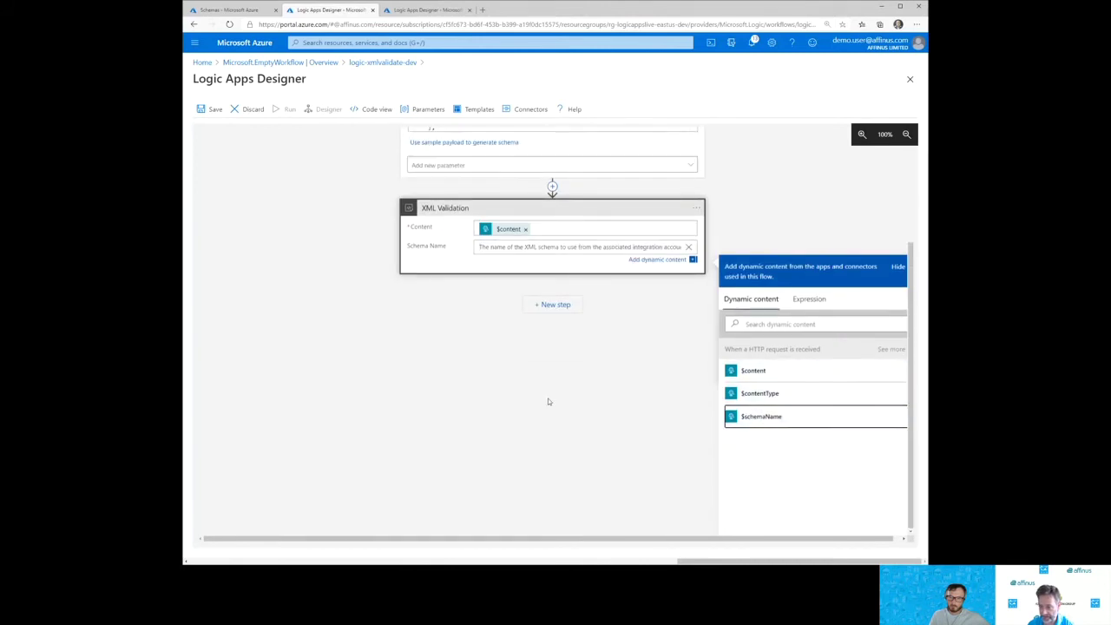
pyautogui.click(402, 364)
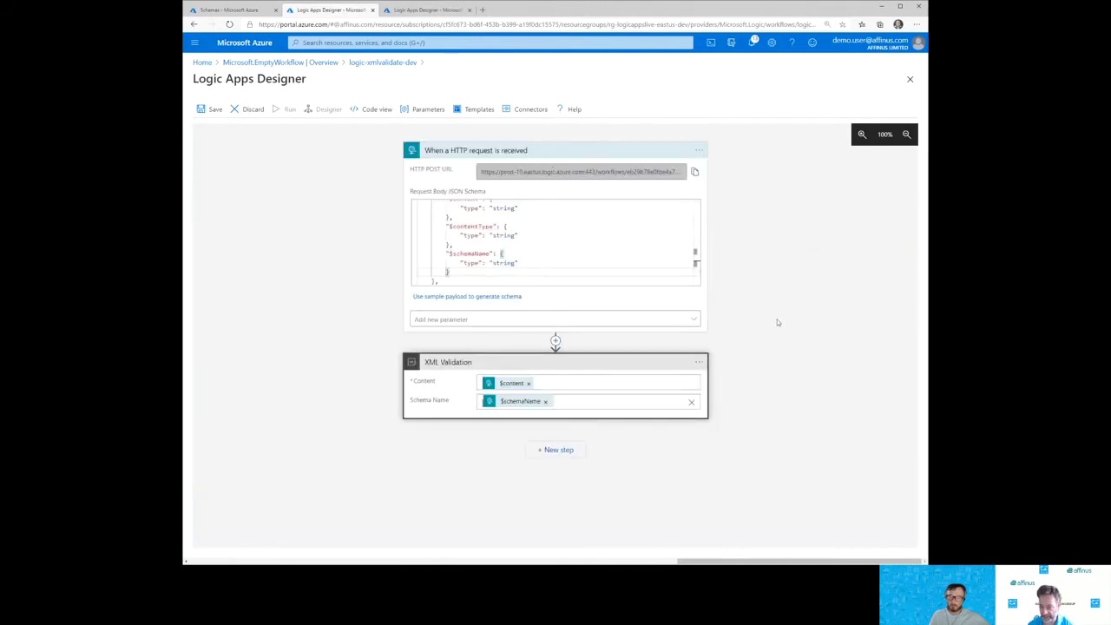
pyautogui.click(521, 151)
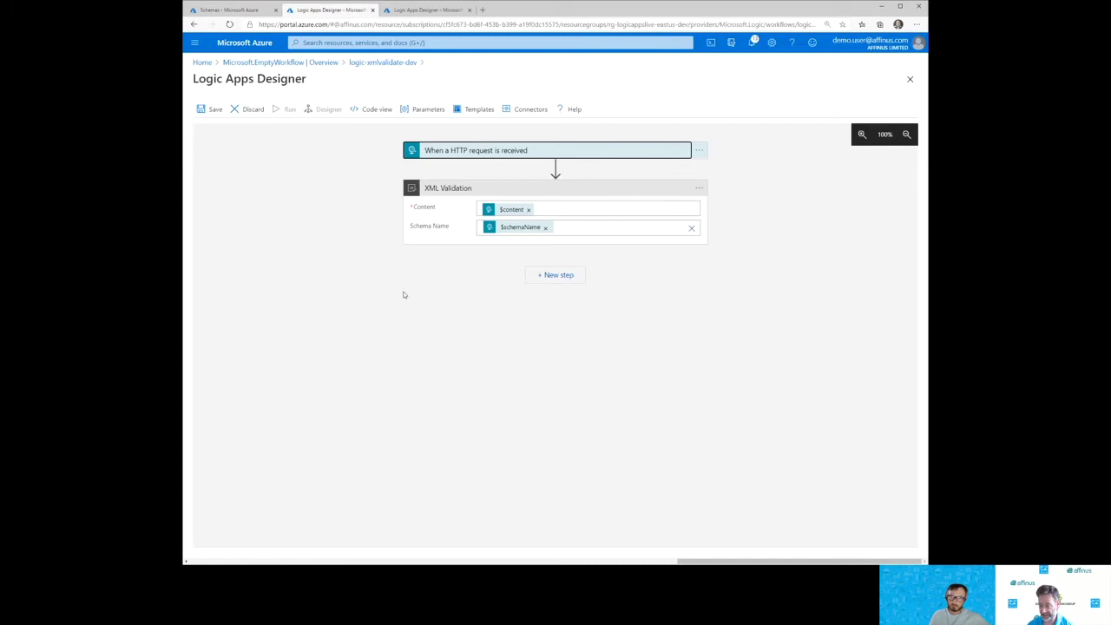
# Step: Add a Request Response action as a new step after XML Validation
pyautogui.click(560, 276)
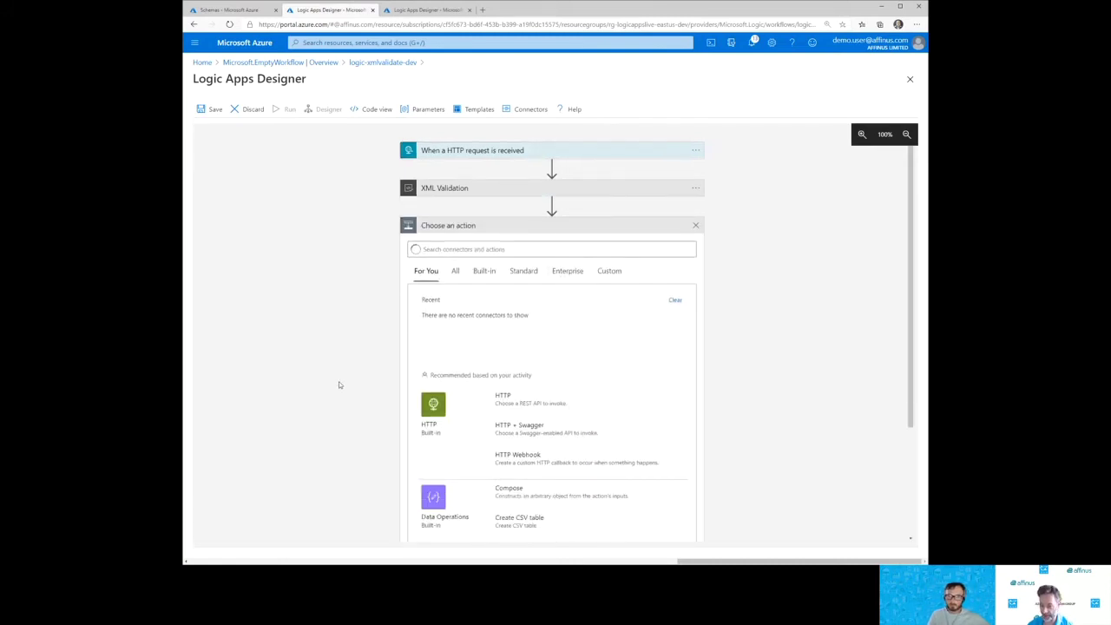
pyautogui.scroll(-1, 329, 387)
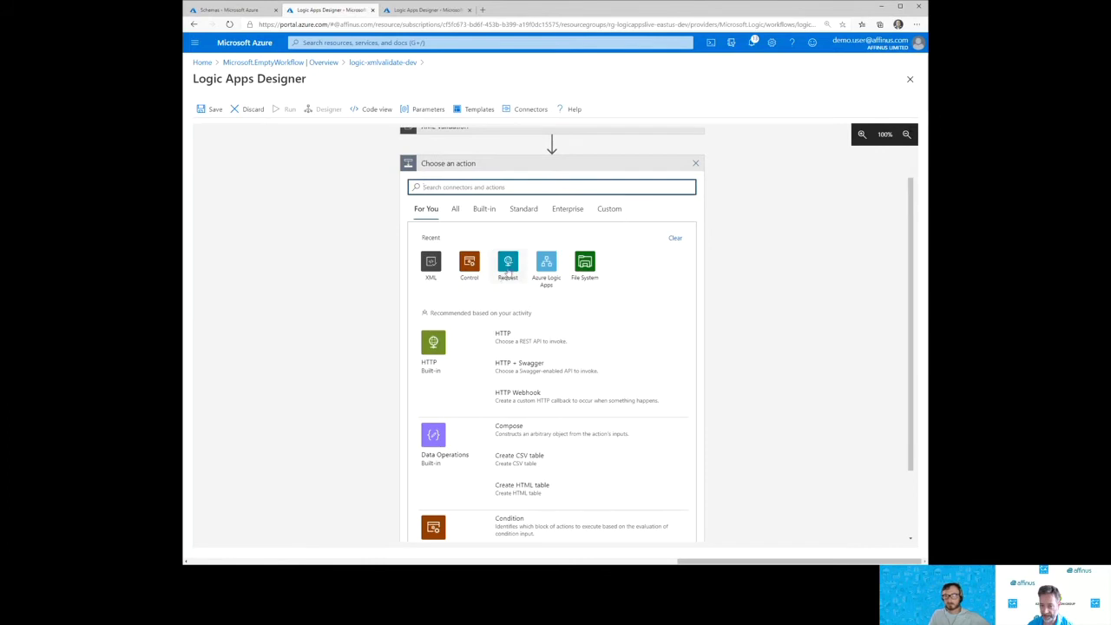
pyautogui.click(508, 265)
pyautogui.click(426, 278)
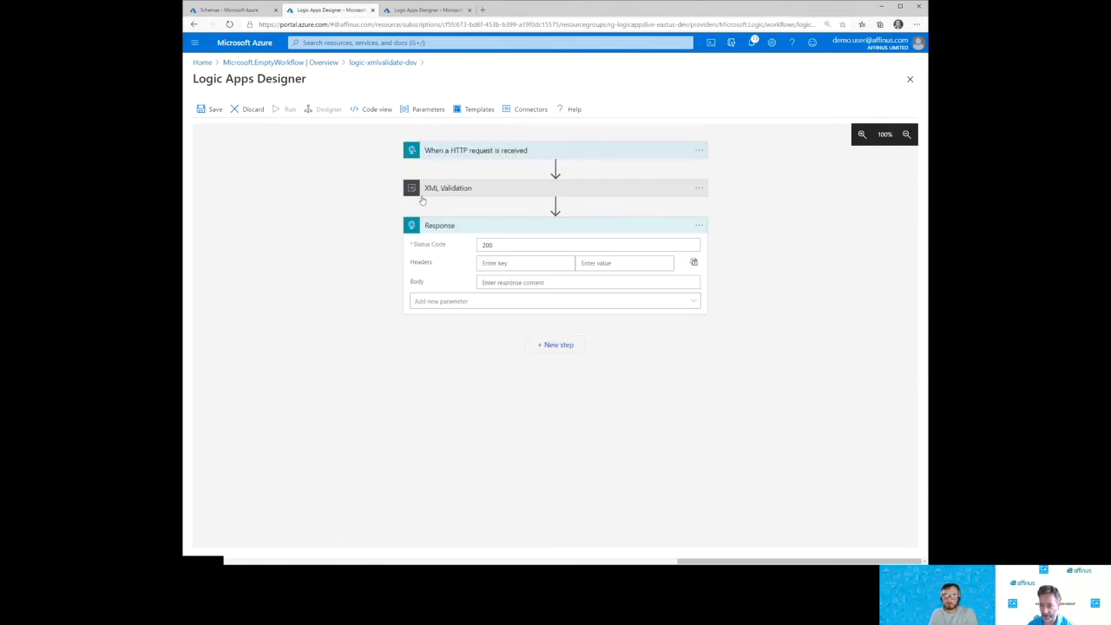
# Step: Rename the new Response action to Success Response and collapse its card
pyautogui.click(699, 225)
pyautogui.click(756, 228)
pyautogui.press('Home')
pyautogui.write('Success')
pyautogui.press('Return')
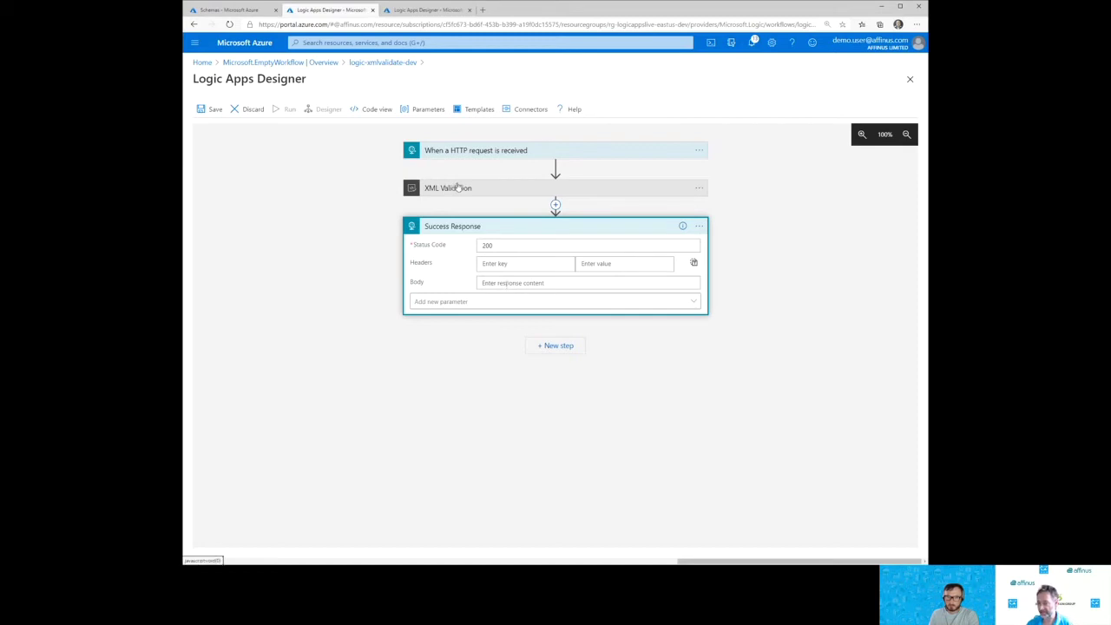
pyautogui.click(510, 243)
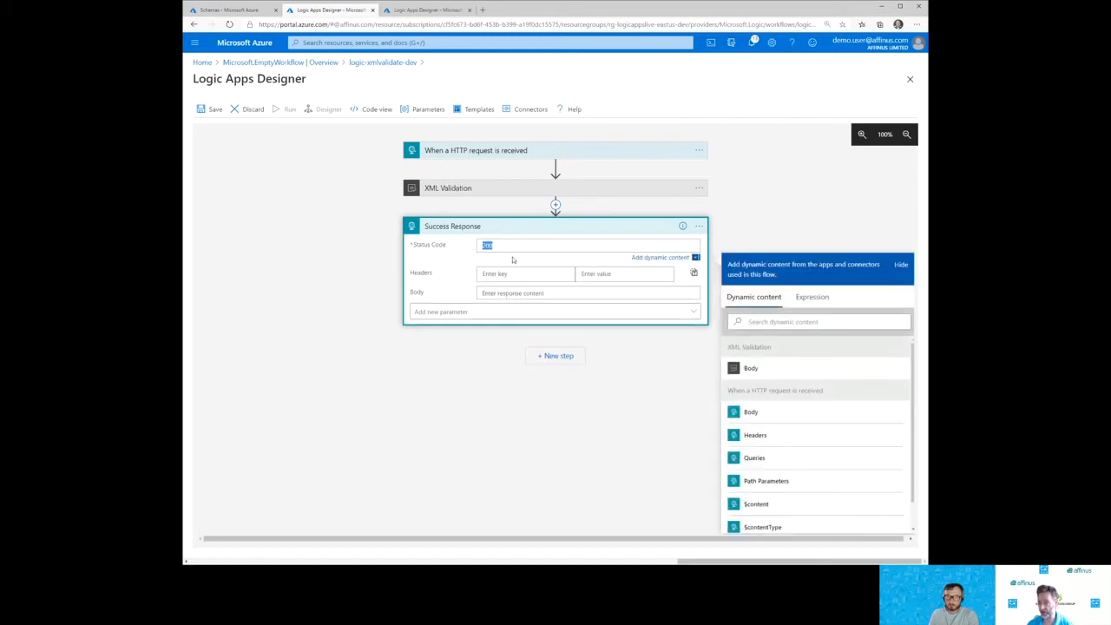
pyautogui.click(487, 233)
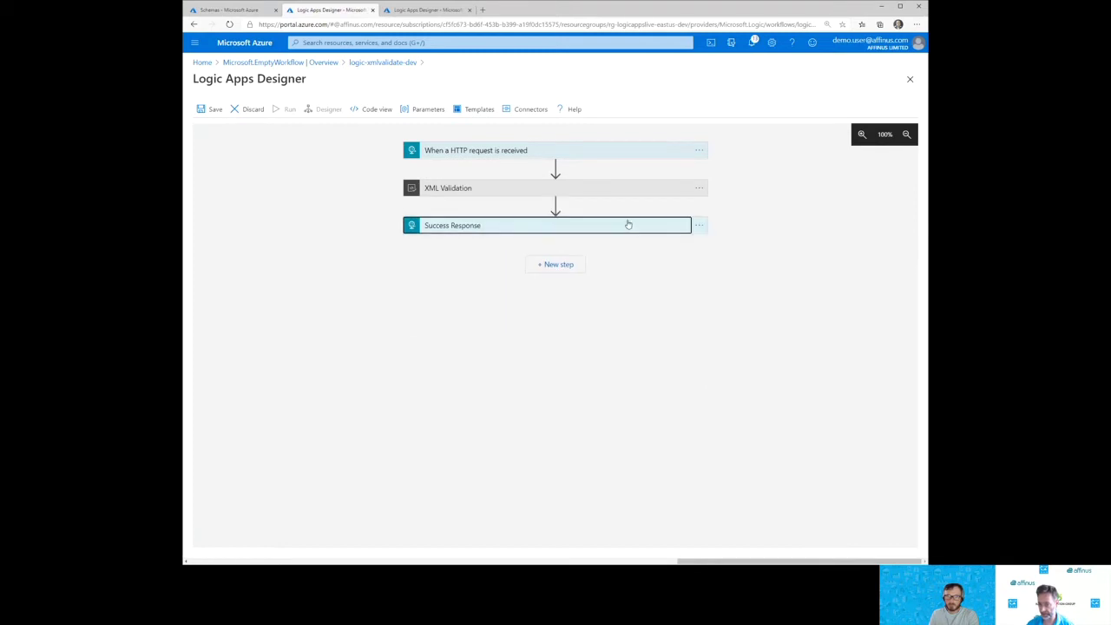
# Step: Add a parallel branch after XML Validation with a Response action and set its status code to 500
pyautogui.click(556, 205)
pyautogui.click(553, 237)
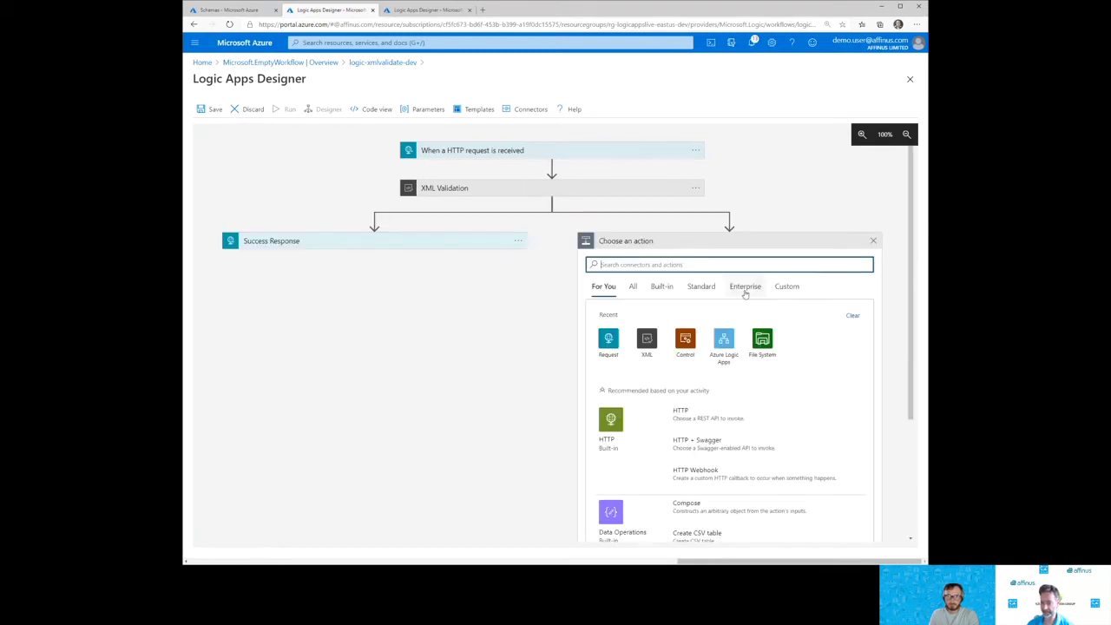
pyautogui.click(608, 341)
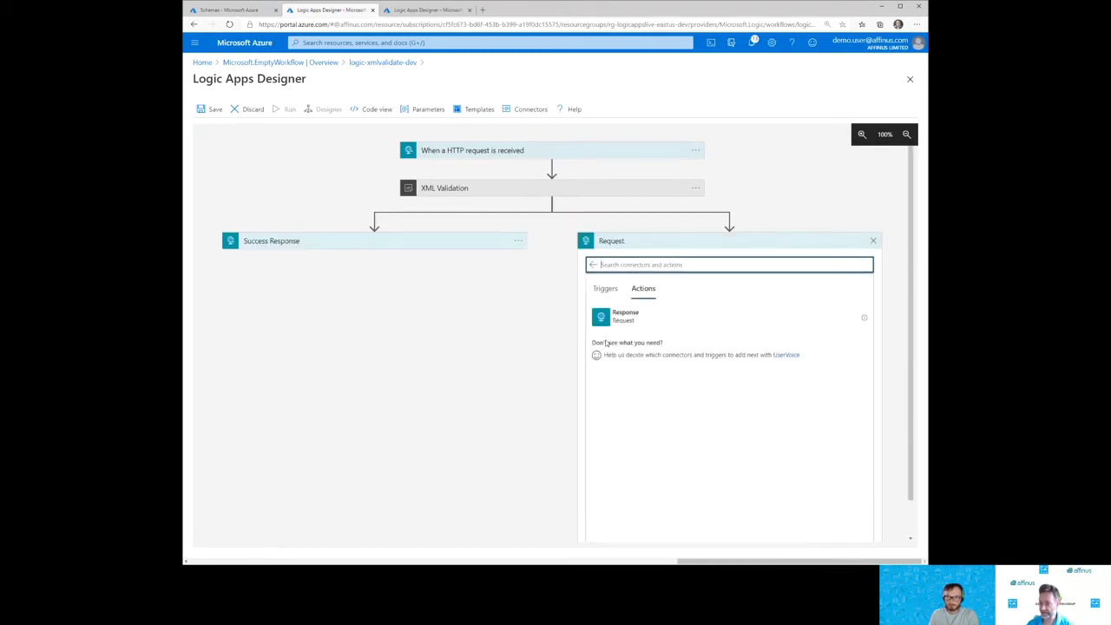
pyautogui.click(625, 316)
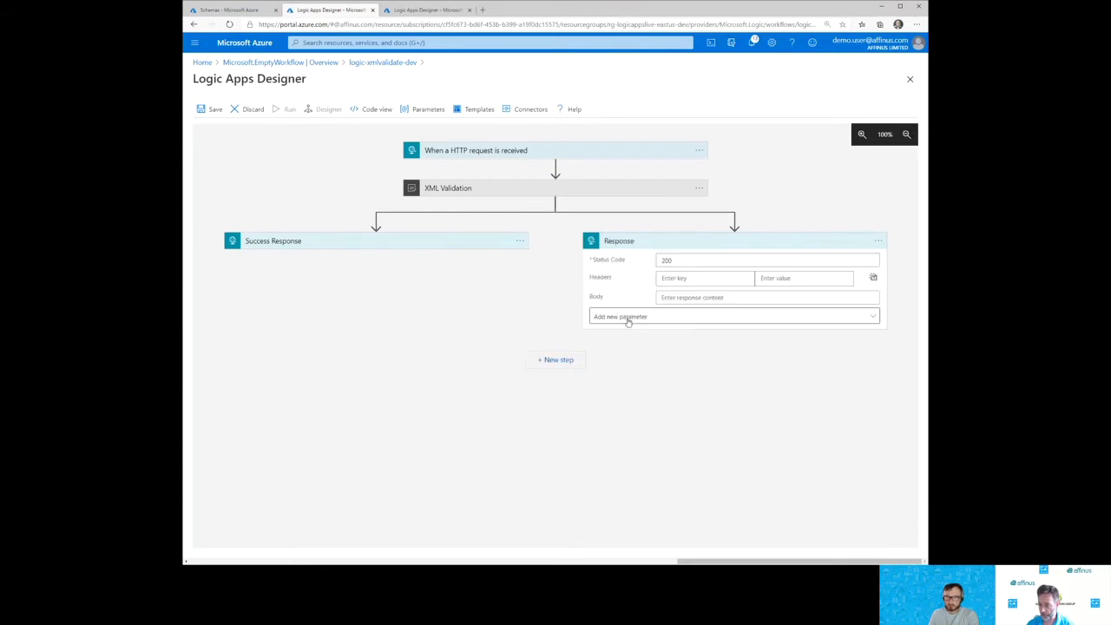
pyautogui.write('500')
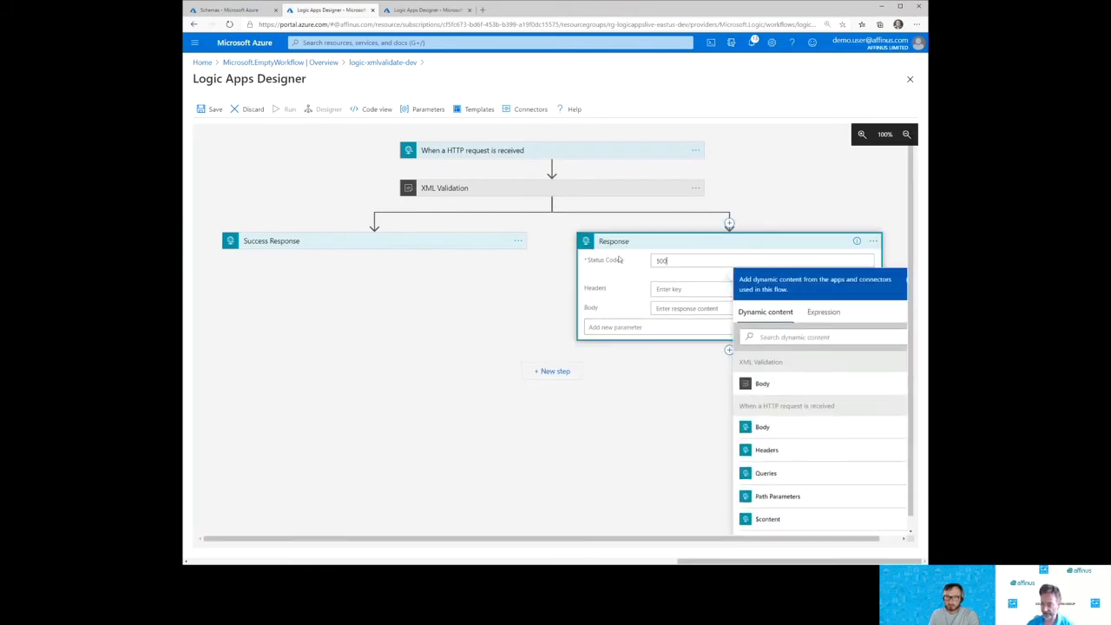
pyautogui.click(660, 424)
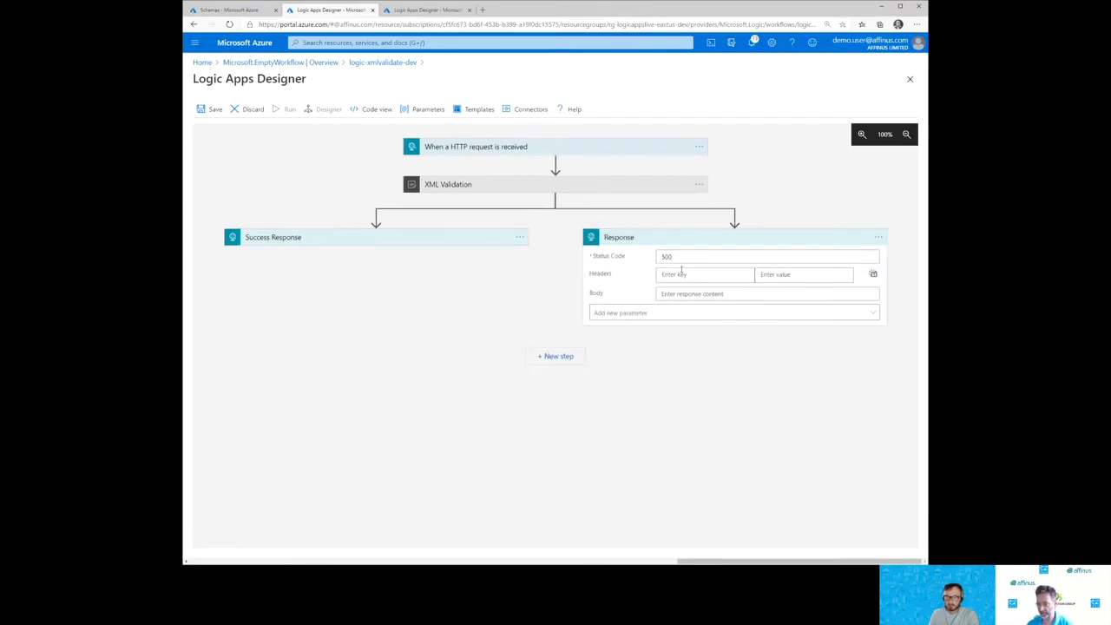
# Step: Set the body of the 500 Response to the Body output of XML Validation
pyautogui.click(673, 314)
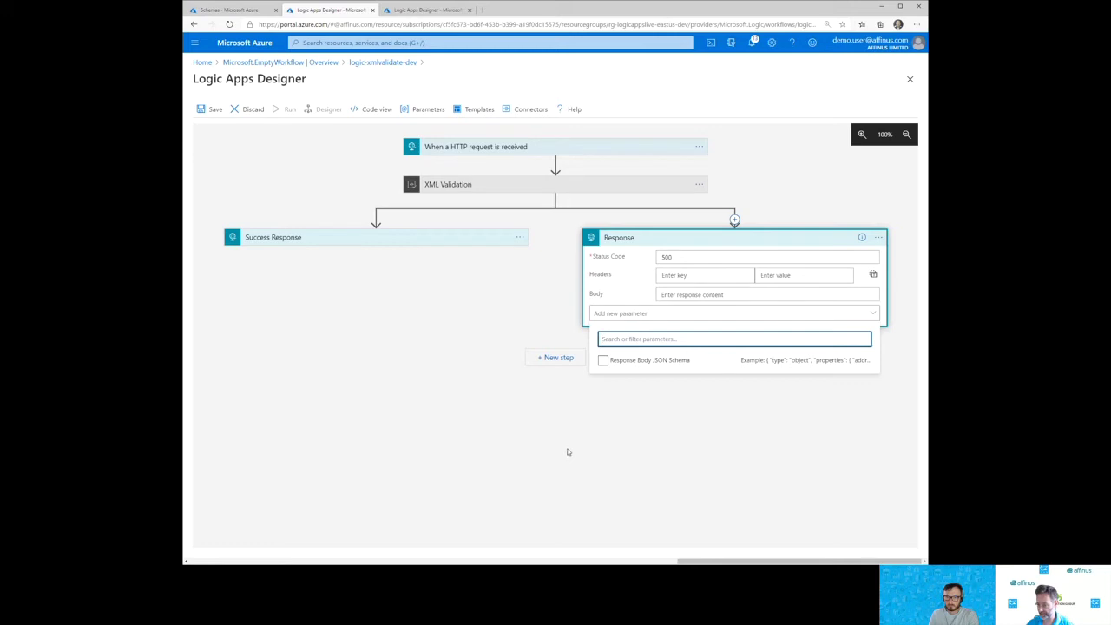
pyautogui.click(537, 462)
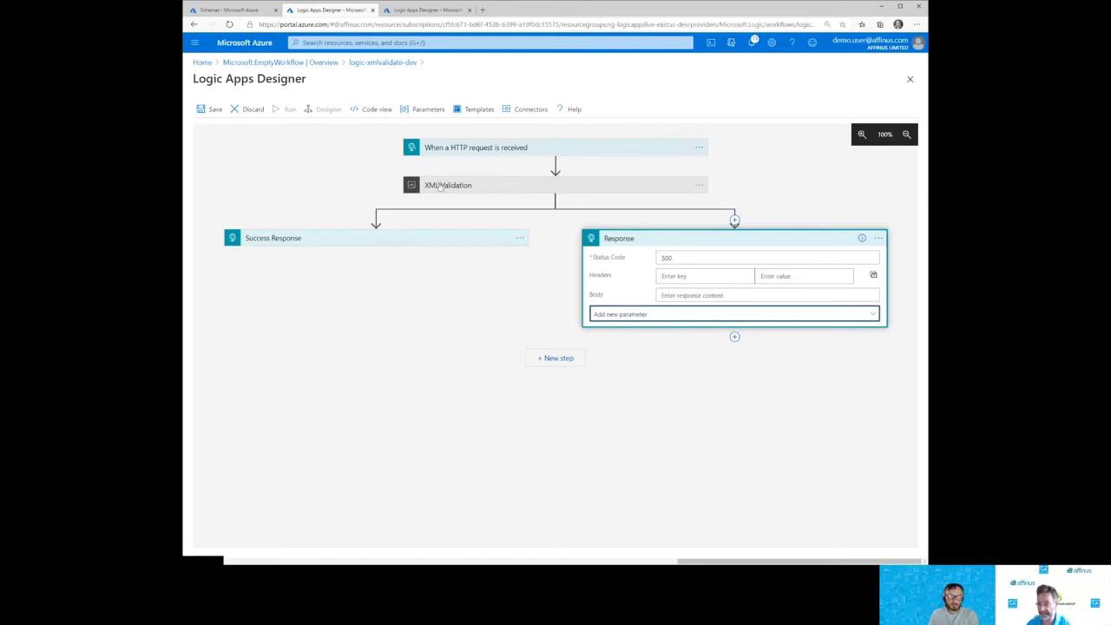
pyautogui.click(688, 295)
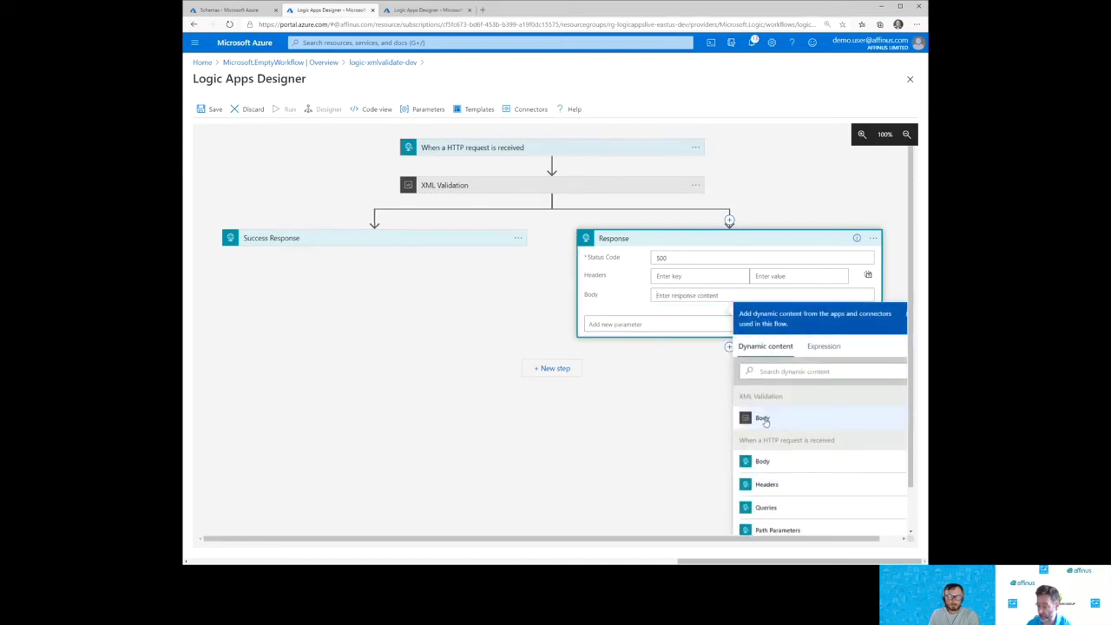
pyautogui.click(763, 420)
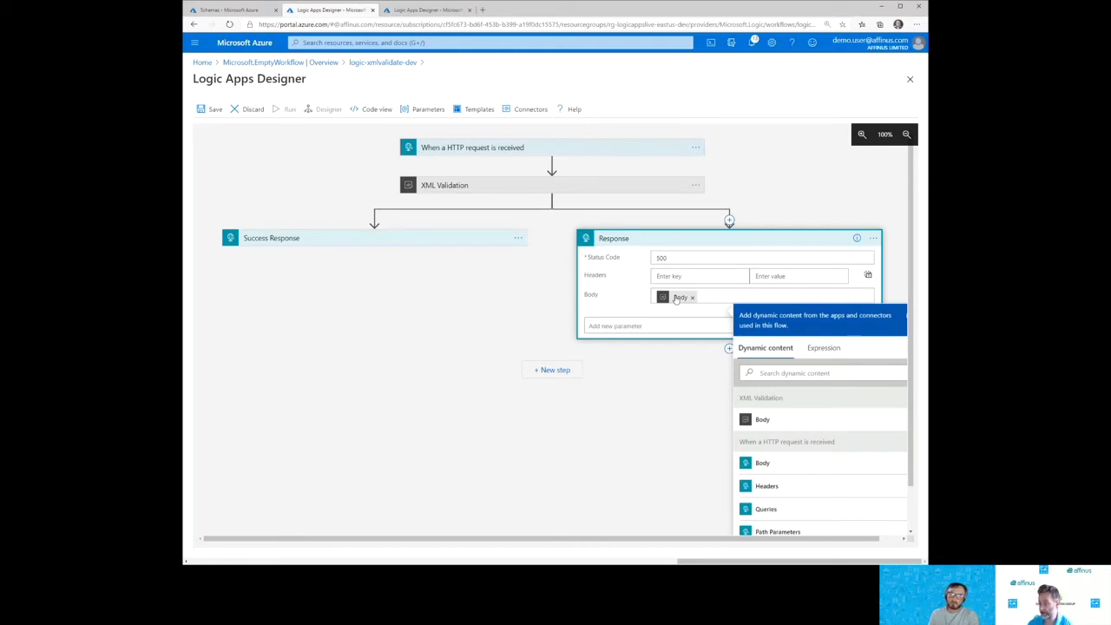
pyautogui.click(697, 381)
# Step: Configure the run-after setting of the 500 Response so that it runs when XML Validation fails
pyautogui.click(879, 237)
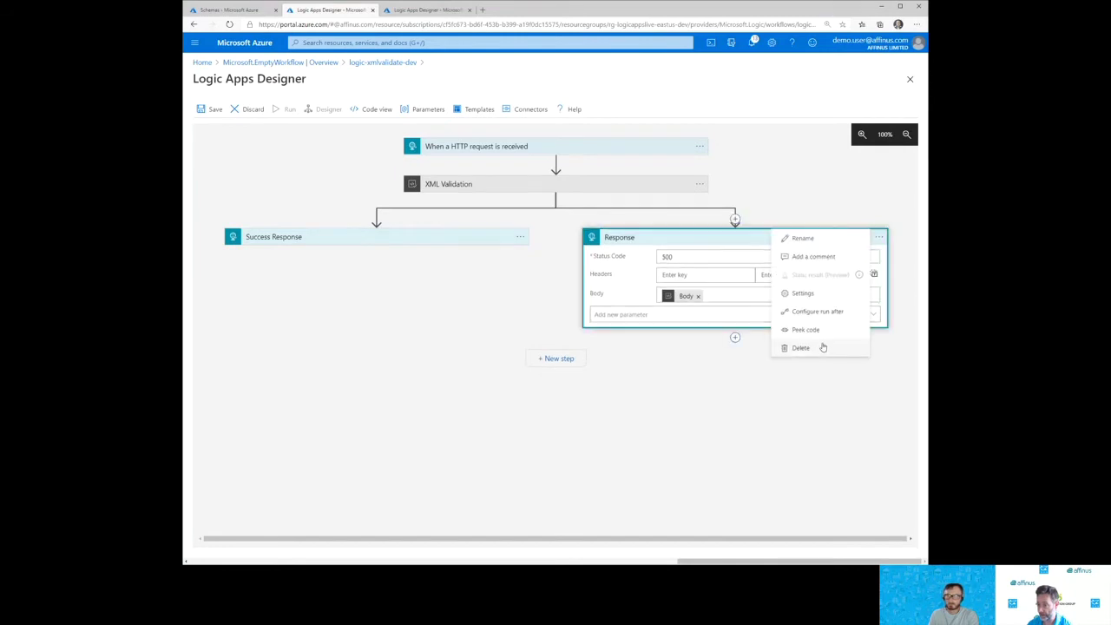
pyautogui.click(834, 312)
pyautogui.click(782, 266)
pyautogui.click(781, 254)
pyautogui.click(687, 317)
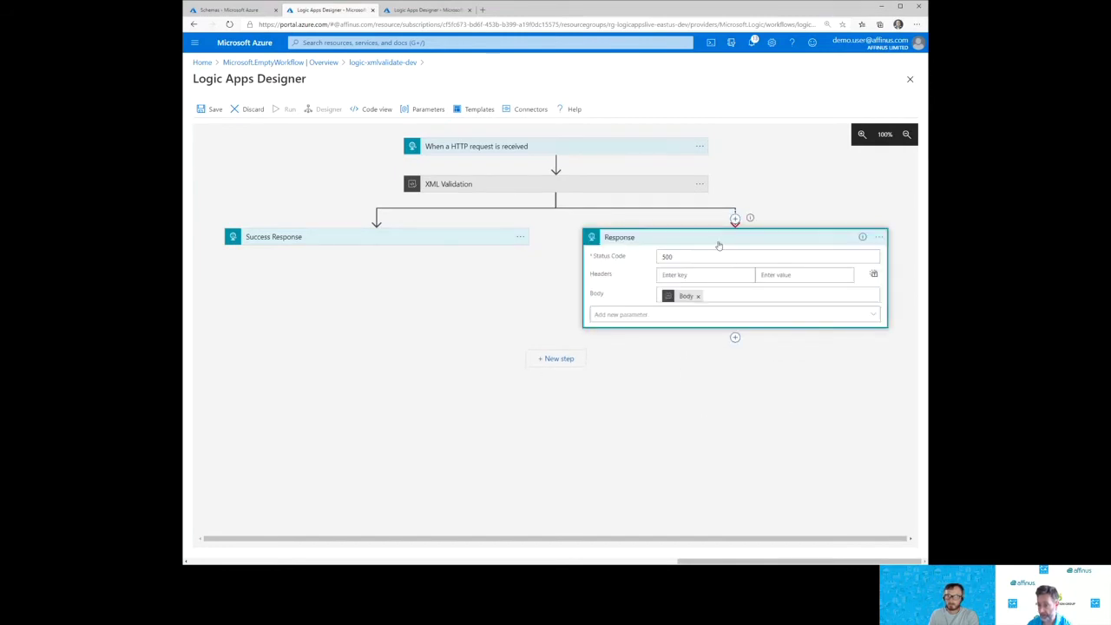
# Step: Rename the 500 Response to Error Response, collapse it, and save the logic app
pyautogui.click(879, 237)
pyautogui.click(834, 236)
pyautogui.press('Home')
pyautogui.write('Error')
pyautogui.click(877, 501)
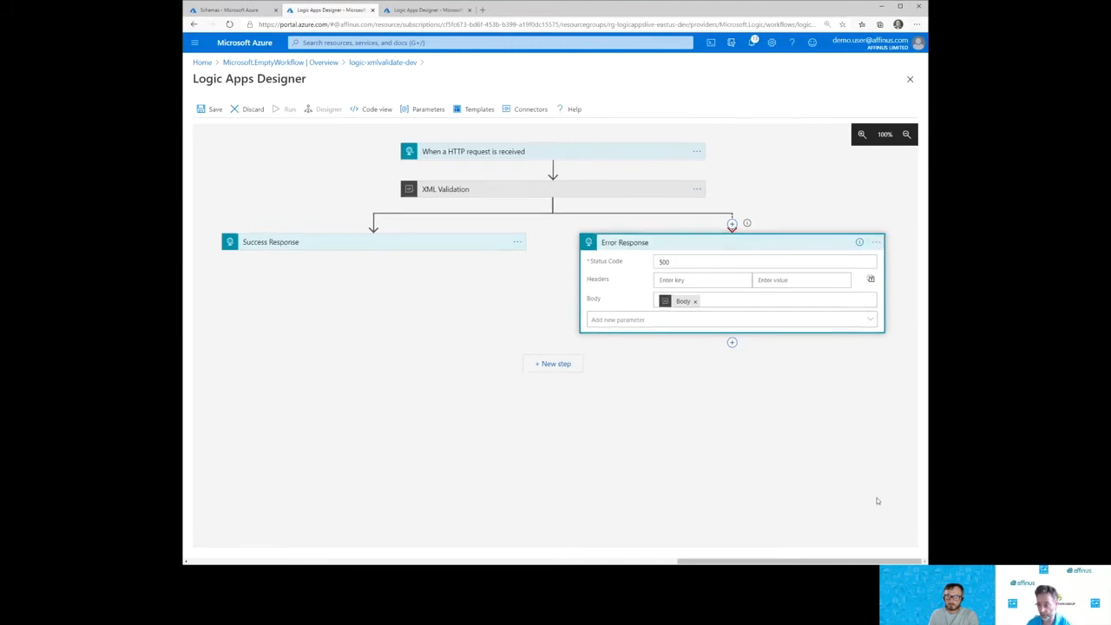
pyautogui.click(708, 243)
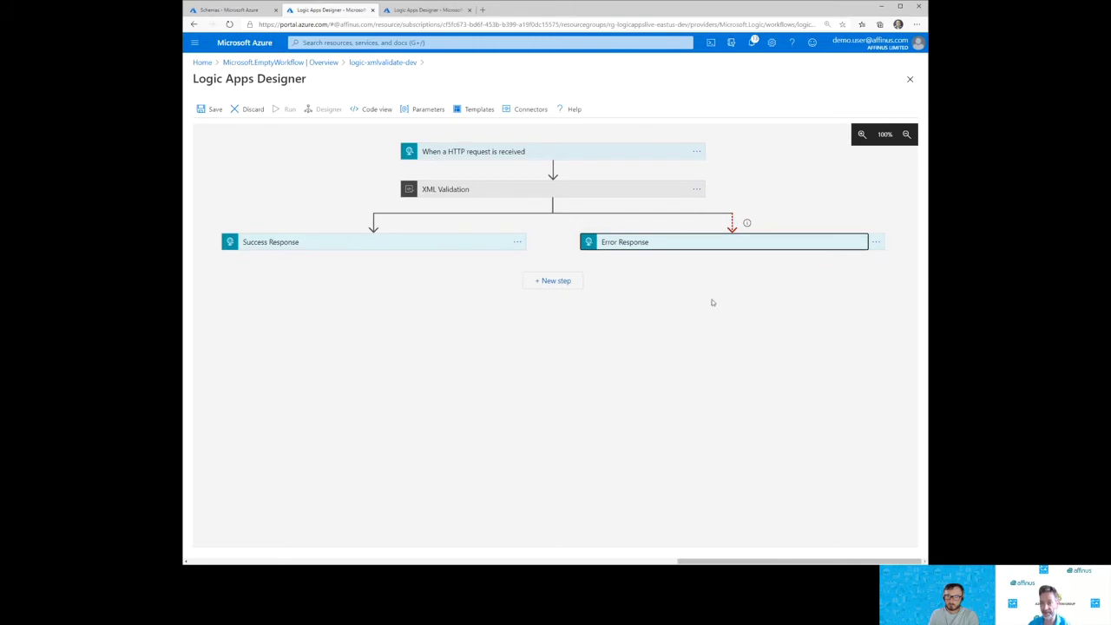
pyautogui.click(209, 109)
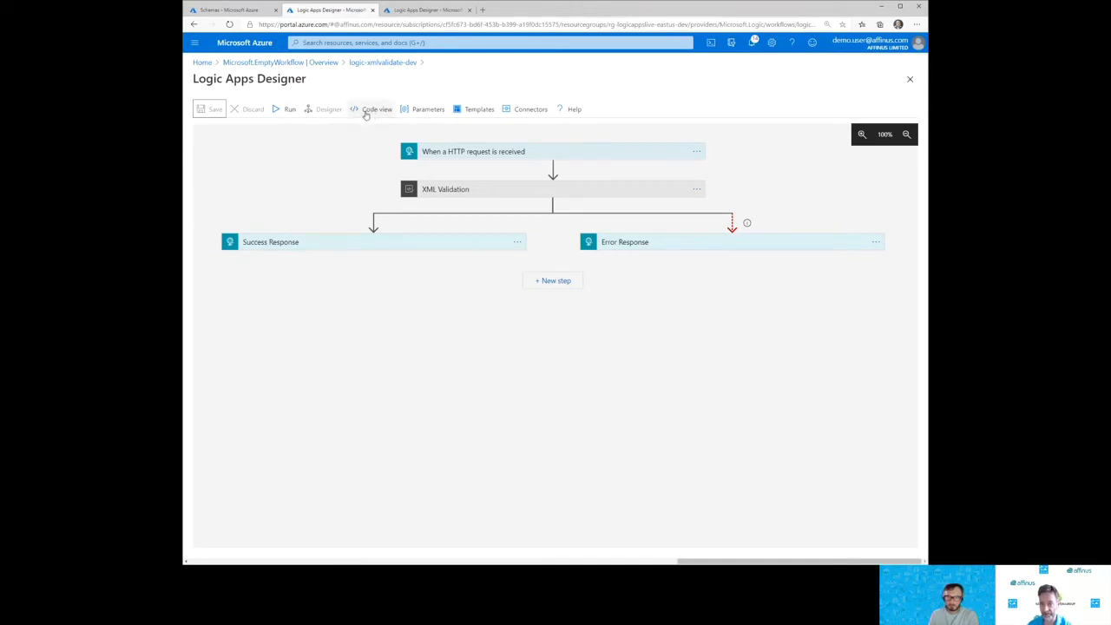
# Step: Examine the logic-receivefile-eastus-dev workflow in the designer and return to the rg-logicappslive-eastus-dev resource group
pyautogui.click(239, 11)
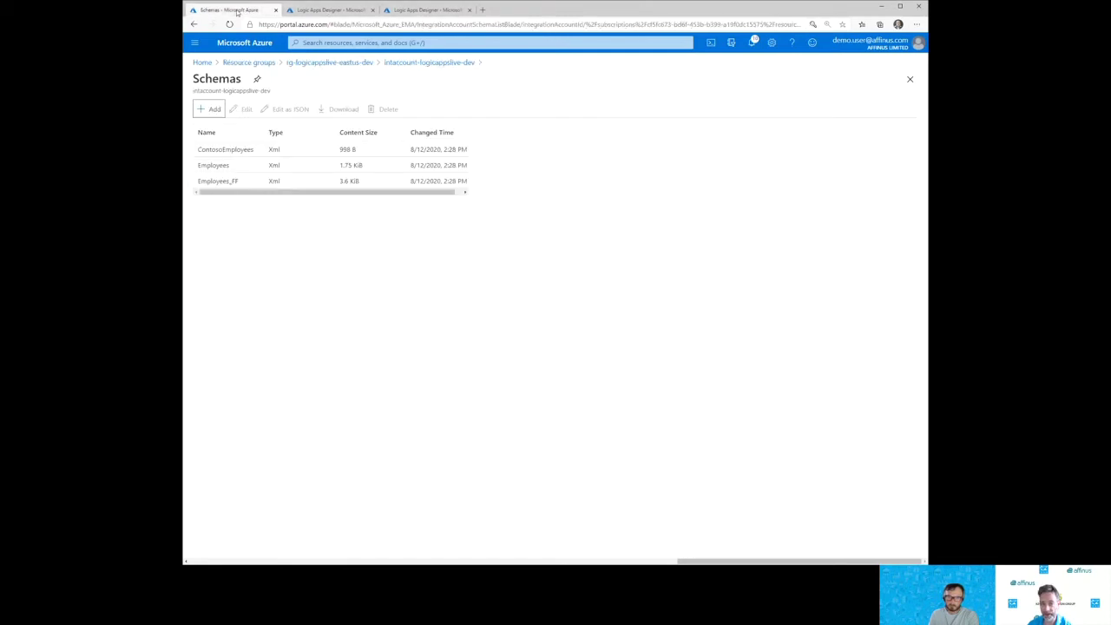
pyautogui.click(414, 10)
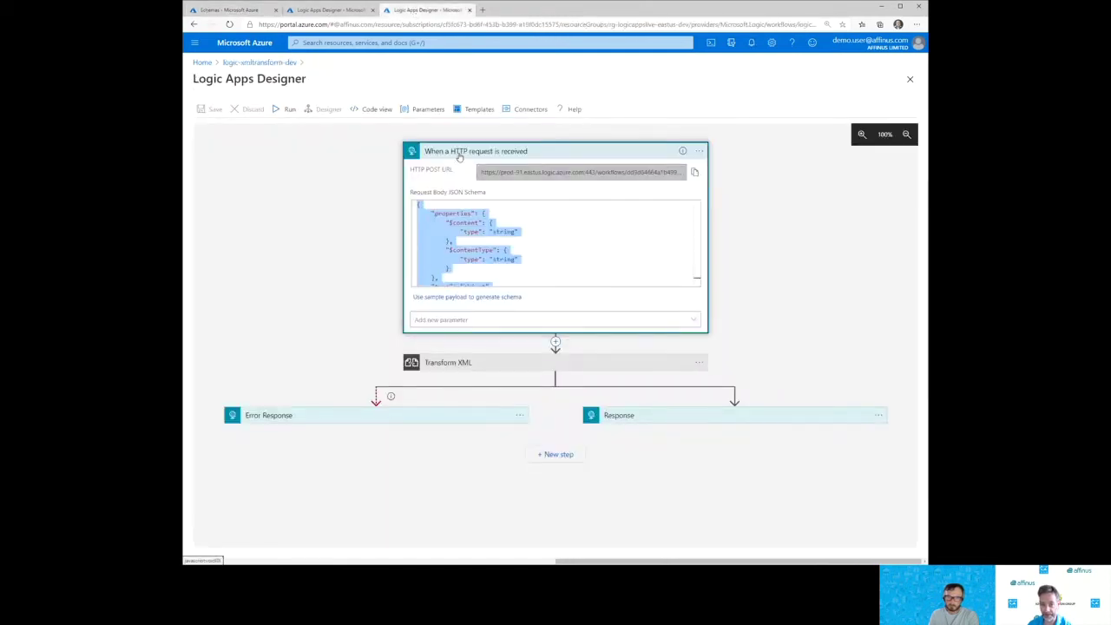
pyautogui.click(201, 62)
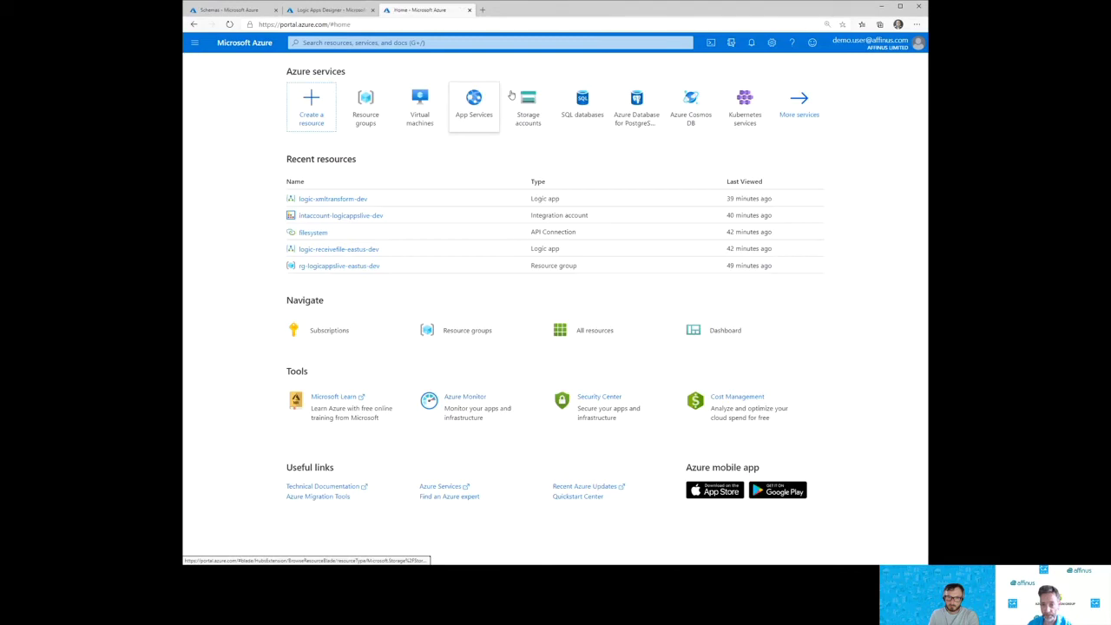
pyautogui.click(365, 106)
pyautogui.click(260, 189)
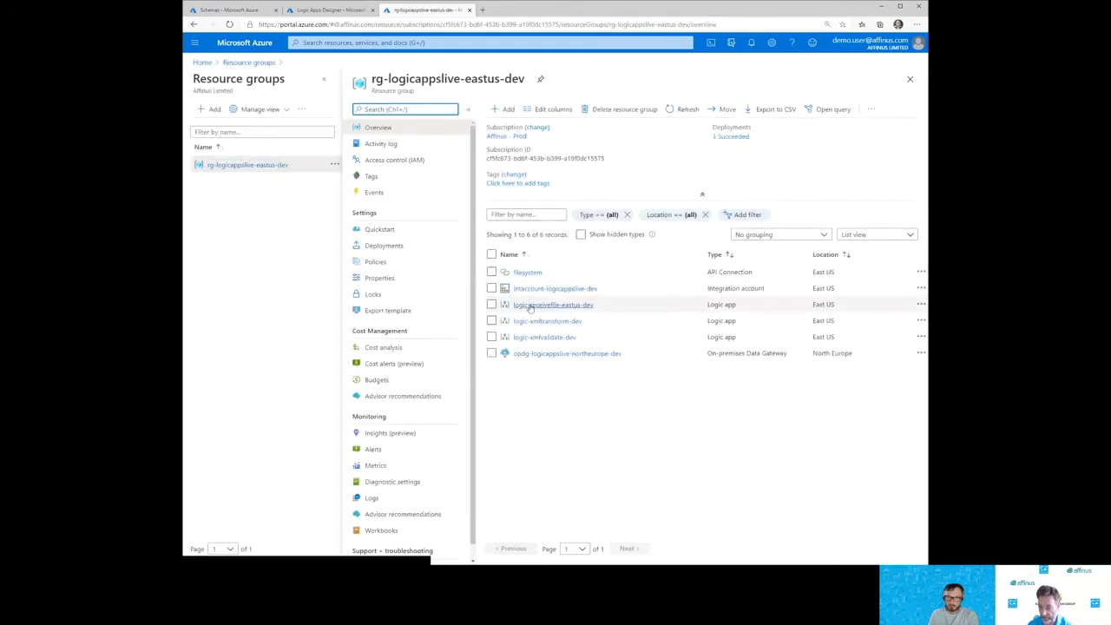
pyautogui.click(539, 306)
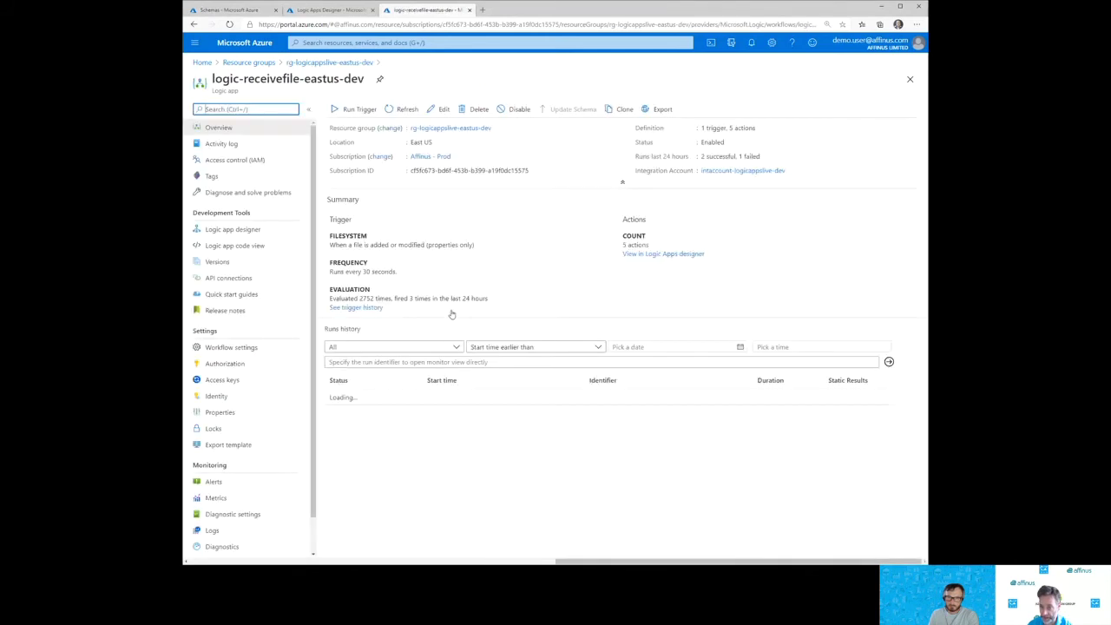
pyautogui.click(438, 110)
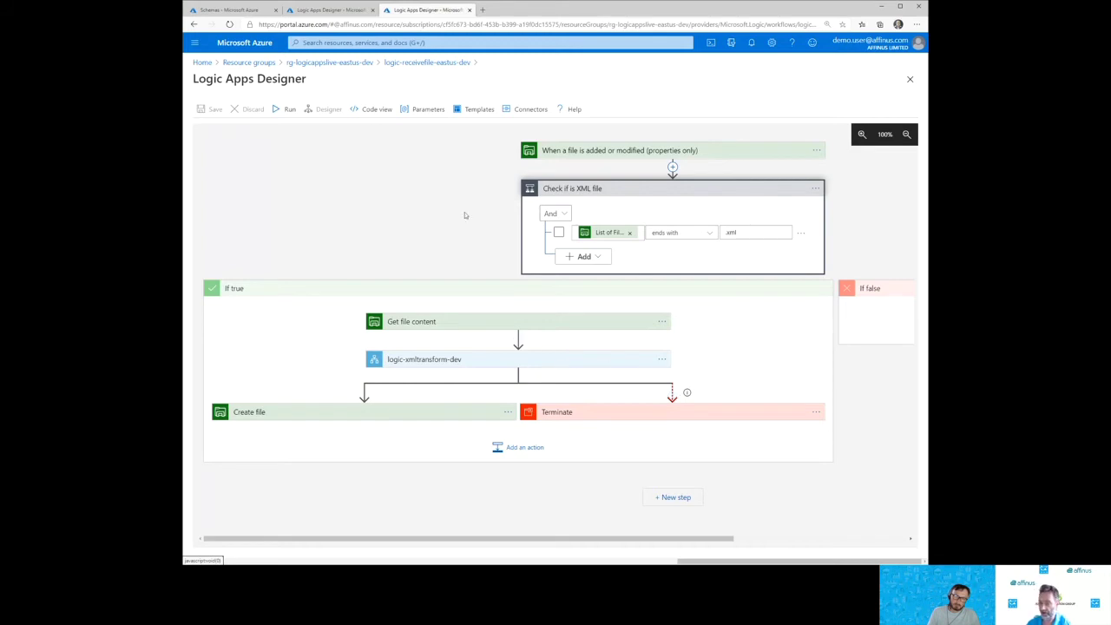
pyautogui.click(342, 67)
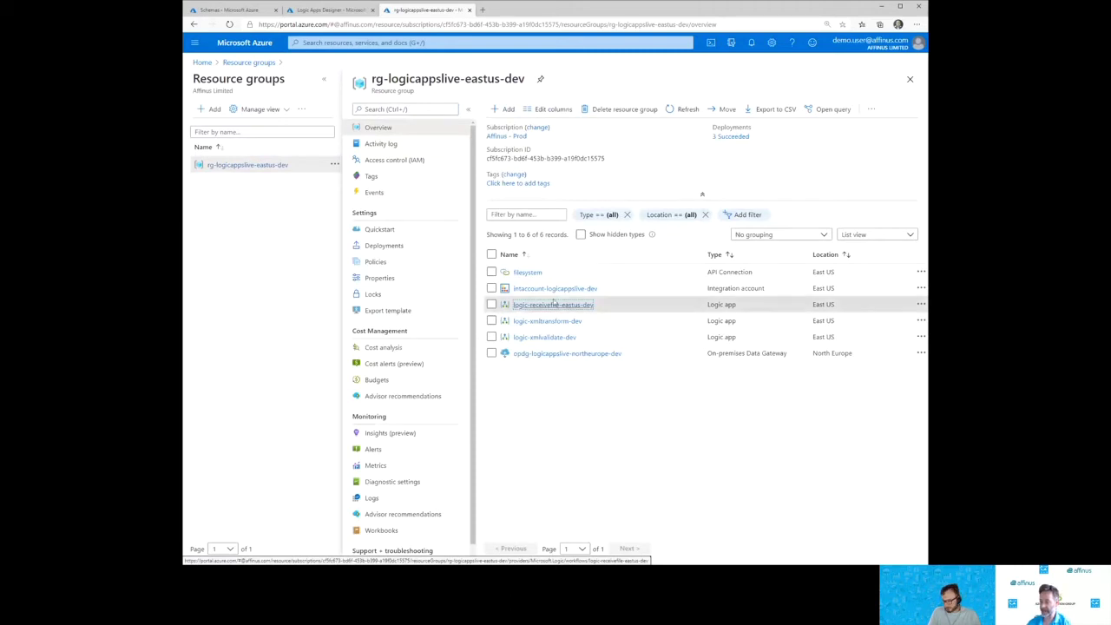
# Step: Start creating a new Logic App resource in the rg-logicappslive-eastus-dev resource group
pyautogui.click(503, 109)
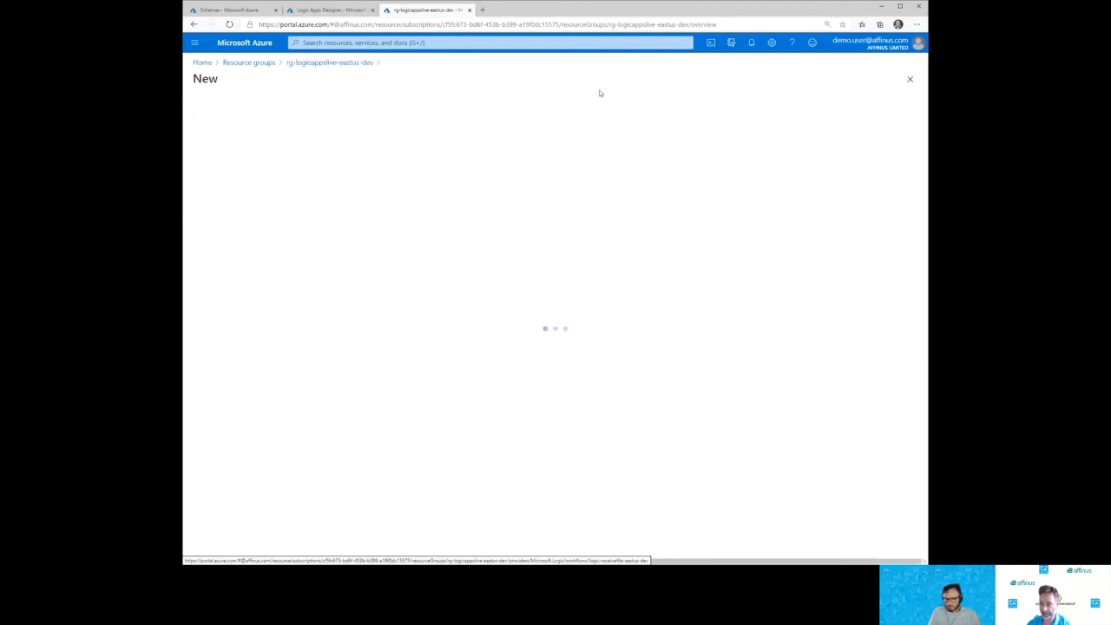
pyautogui.write('Logic ')
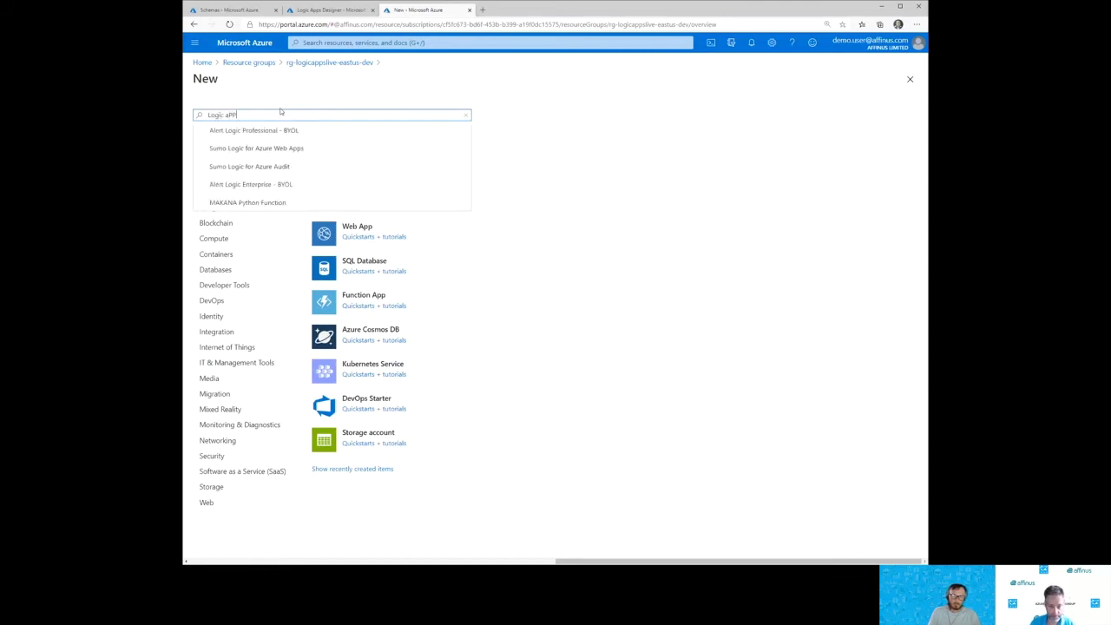
pyautogui.write('app')
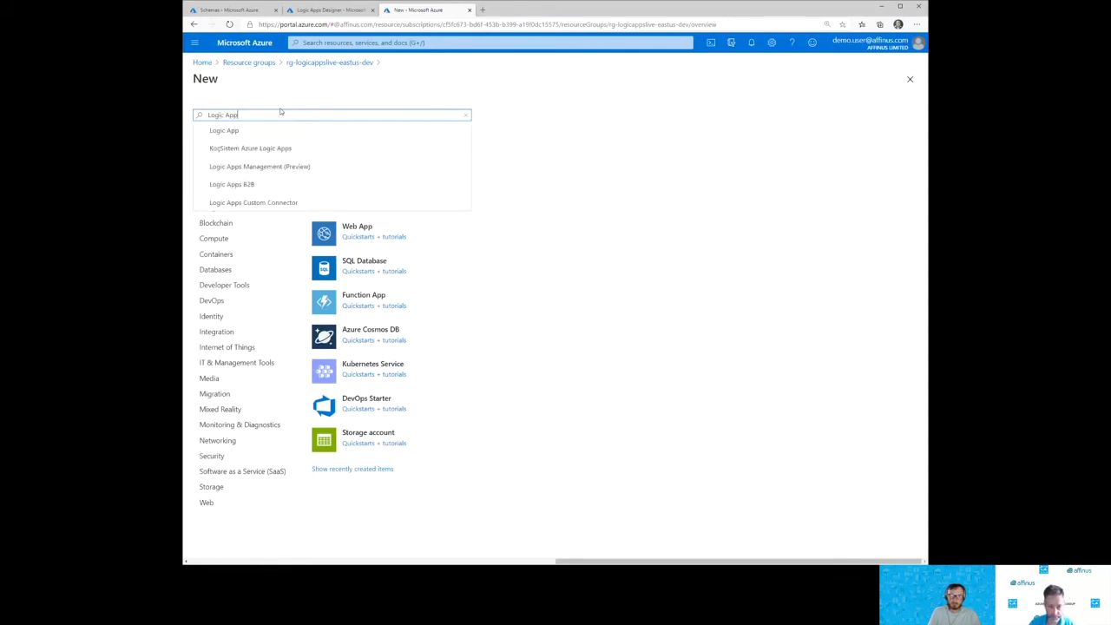
pyautogui.click(233, 130)
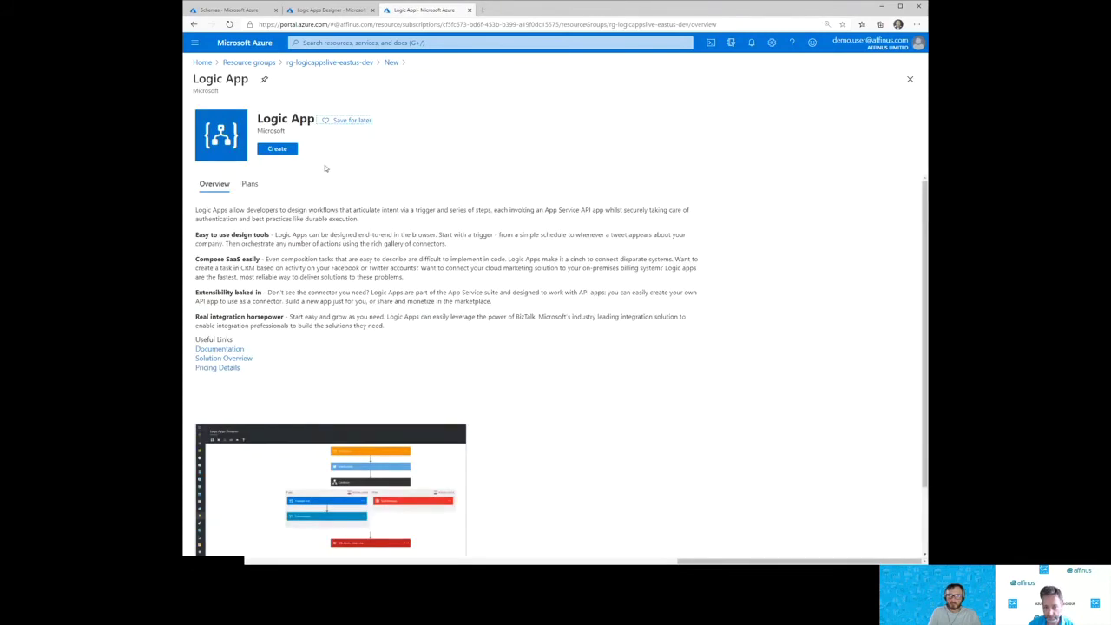
pyautogui.click(268, 150)
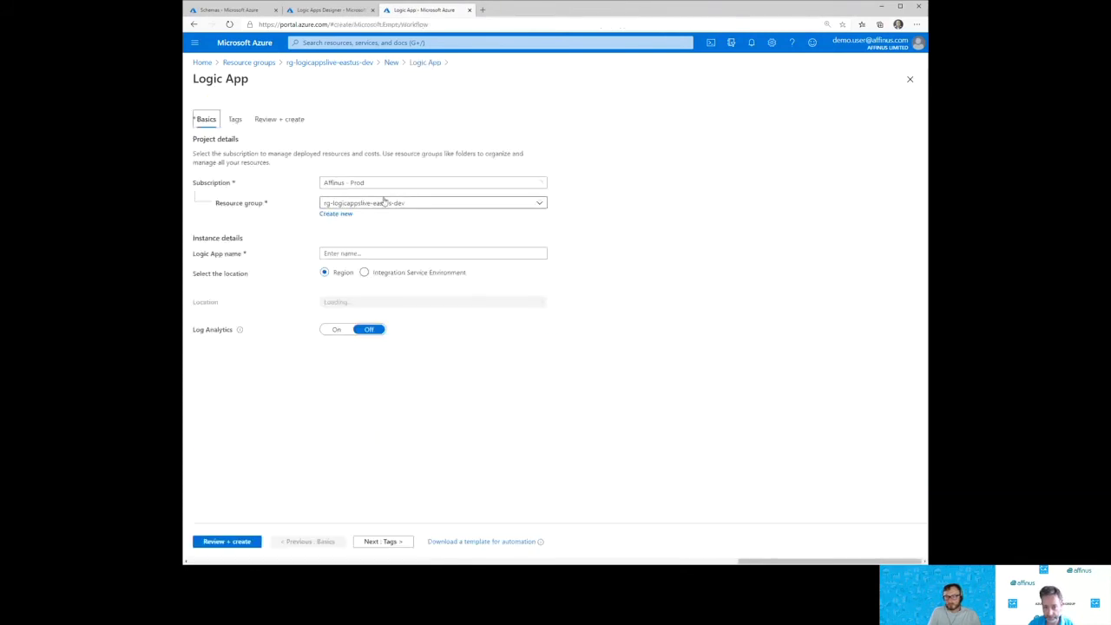
# Step: Name the logic app logic-processfilecontent-dev, keep the East US region, and review and create it
pyautogui.click(369, 252)
pyautogui.write('logic-')
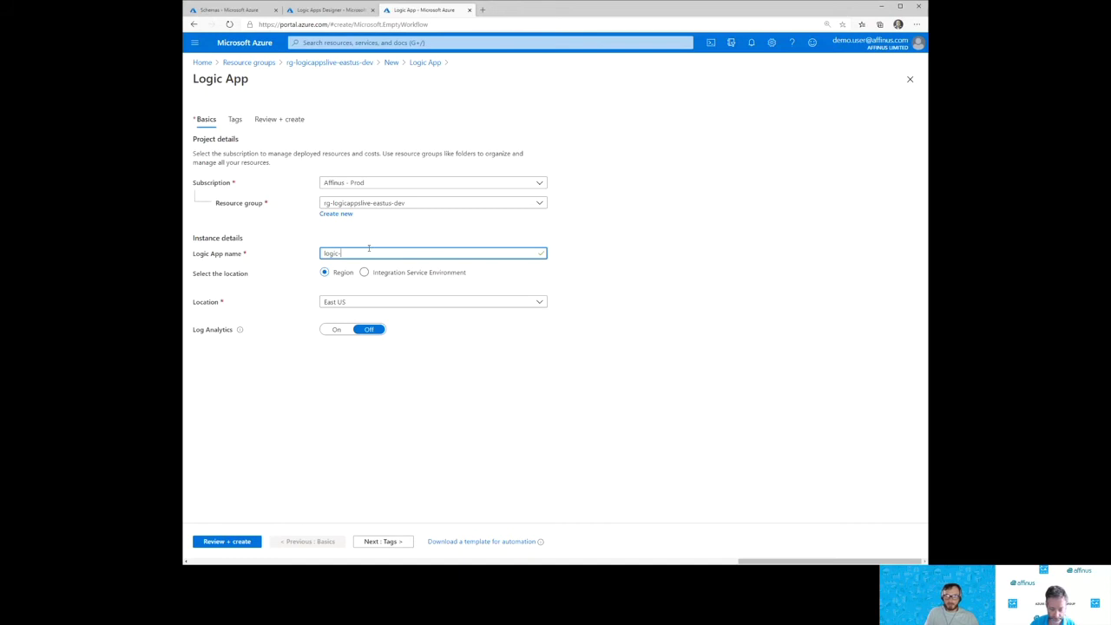
pyautogui.write('processfilecontent')
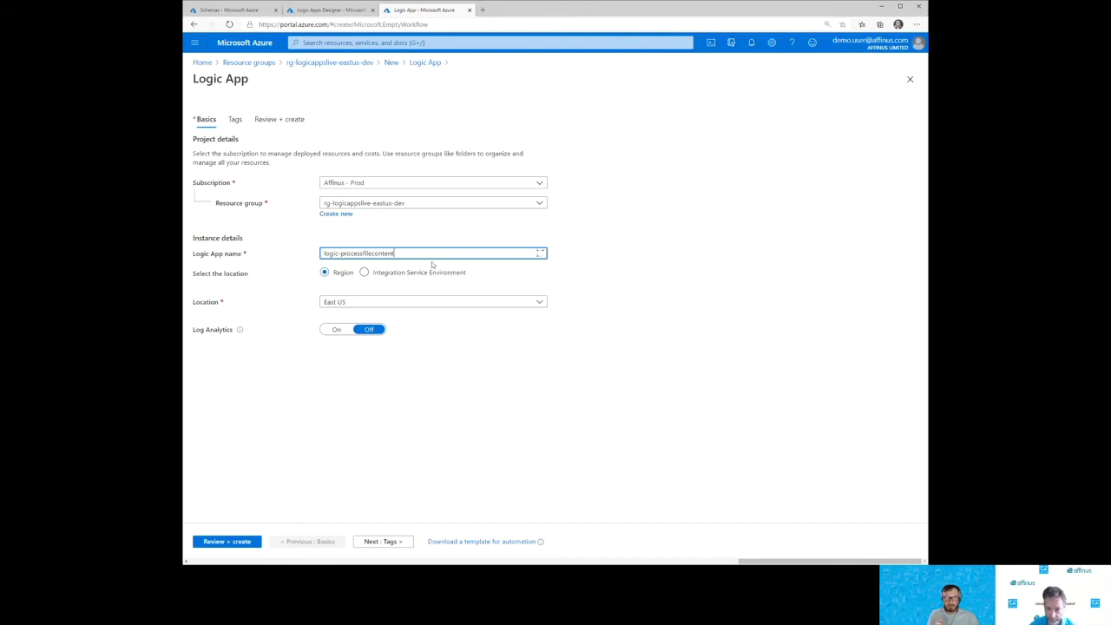
pyautogui.write('-dev')
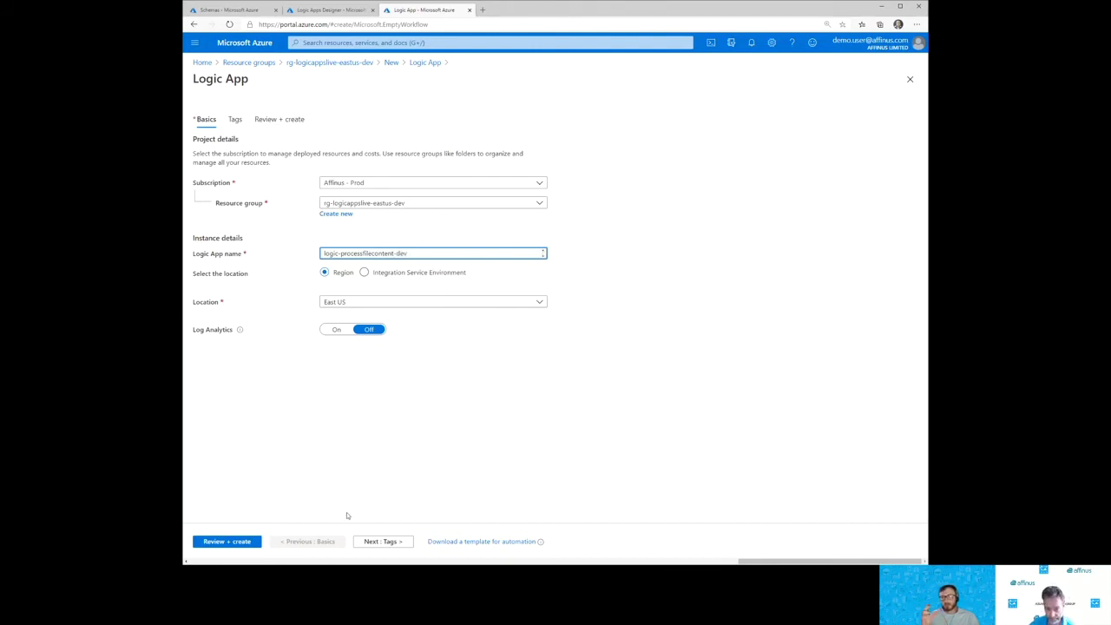
pyautogui.click(235, 541)
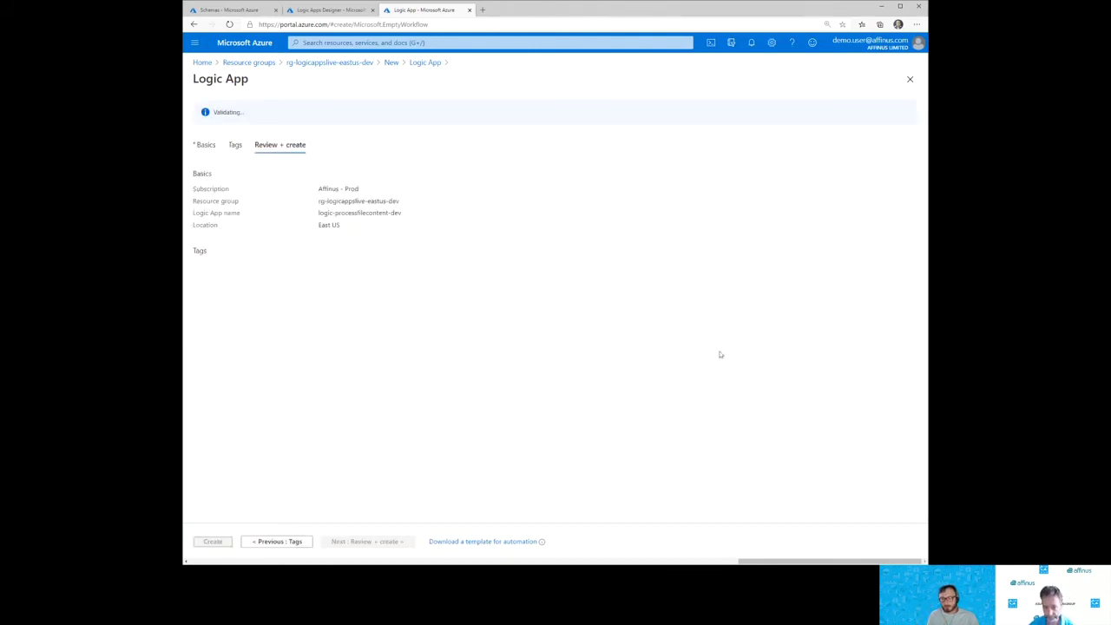
pyautogui.click(213, 541)
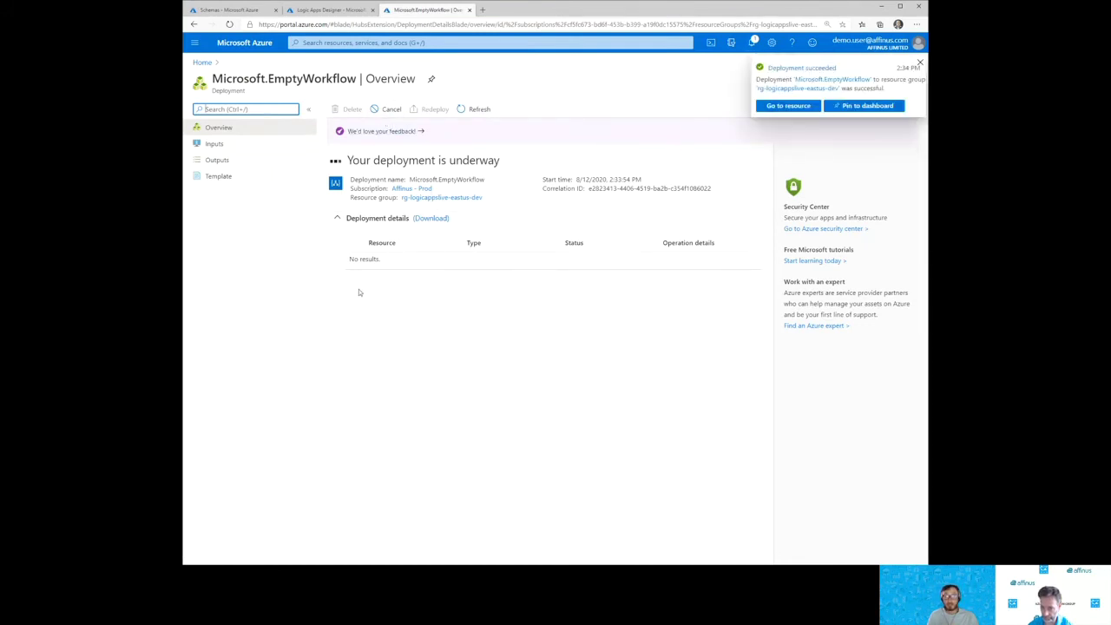
# Step: Open the deployed logic app in the designer and start it with the When a HTTP request is received trigger
pyautogui.click(387, 256)
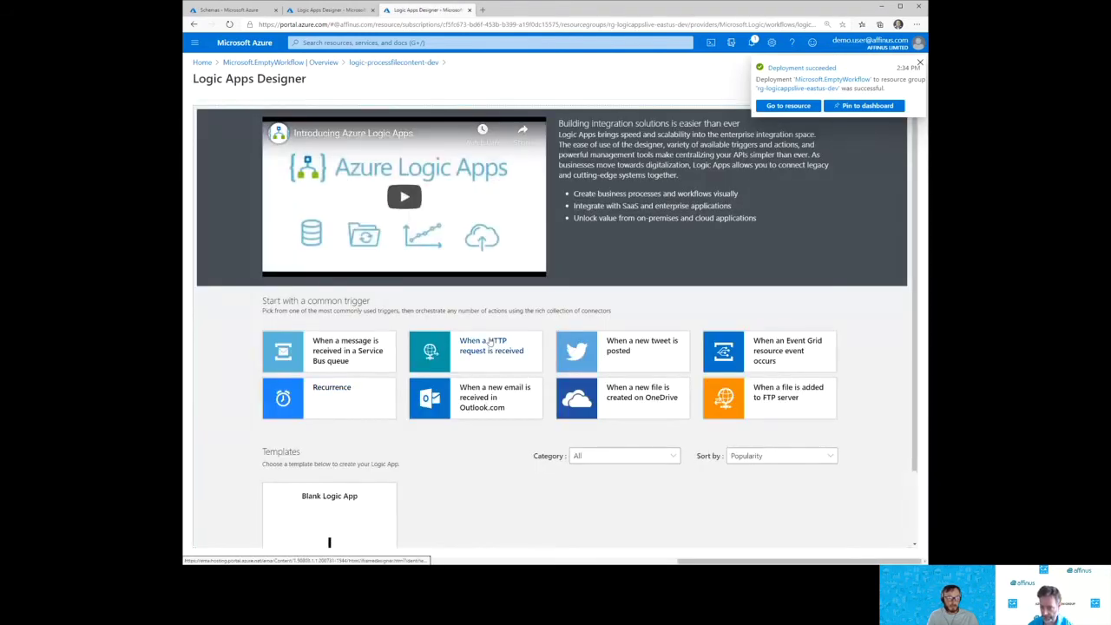
pyautogui.click(488, 346)
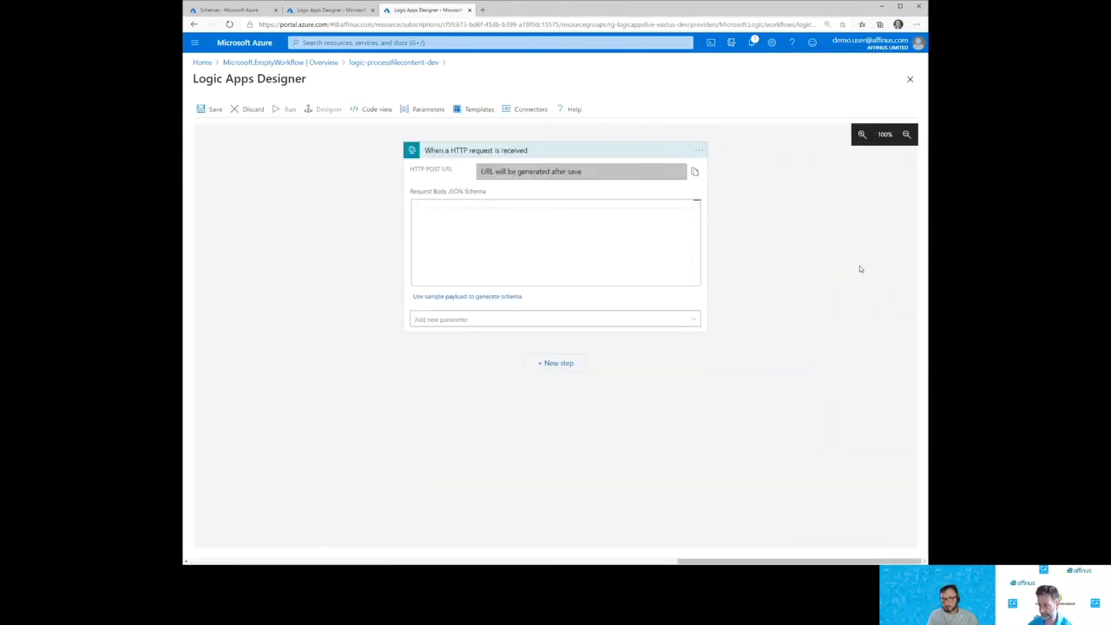
# Step: Copy the request body JSON schema from the logic-xmlvalidate-dev trigger into the HTTP trigger of logic-processfilecontent-dev
pyautogui.click(580, 207)
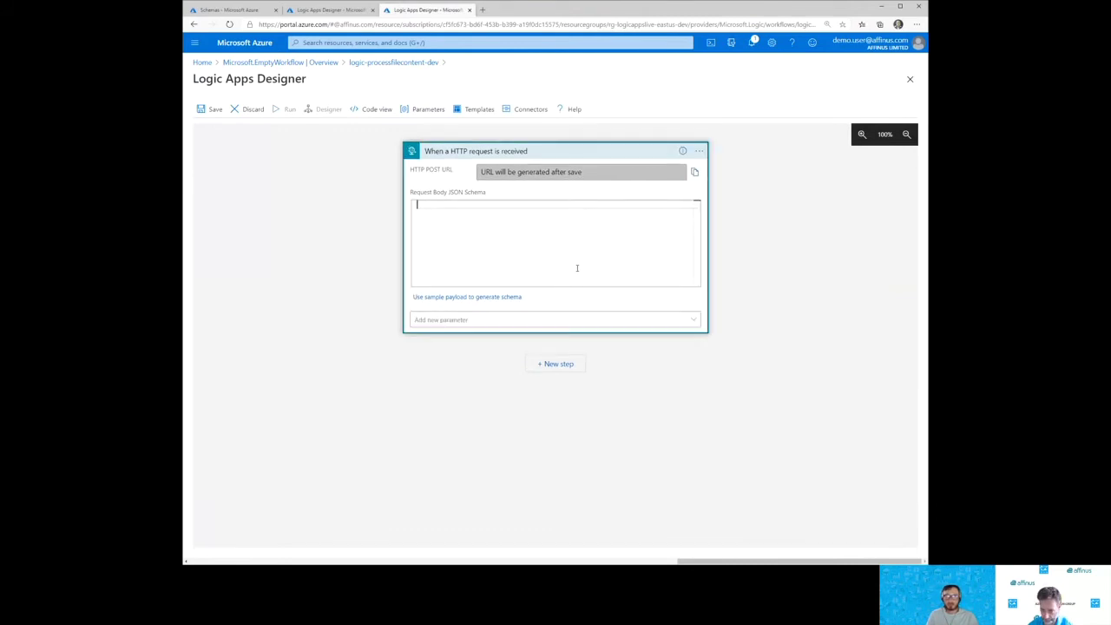
pyautogui.click(323, 11)
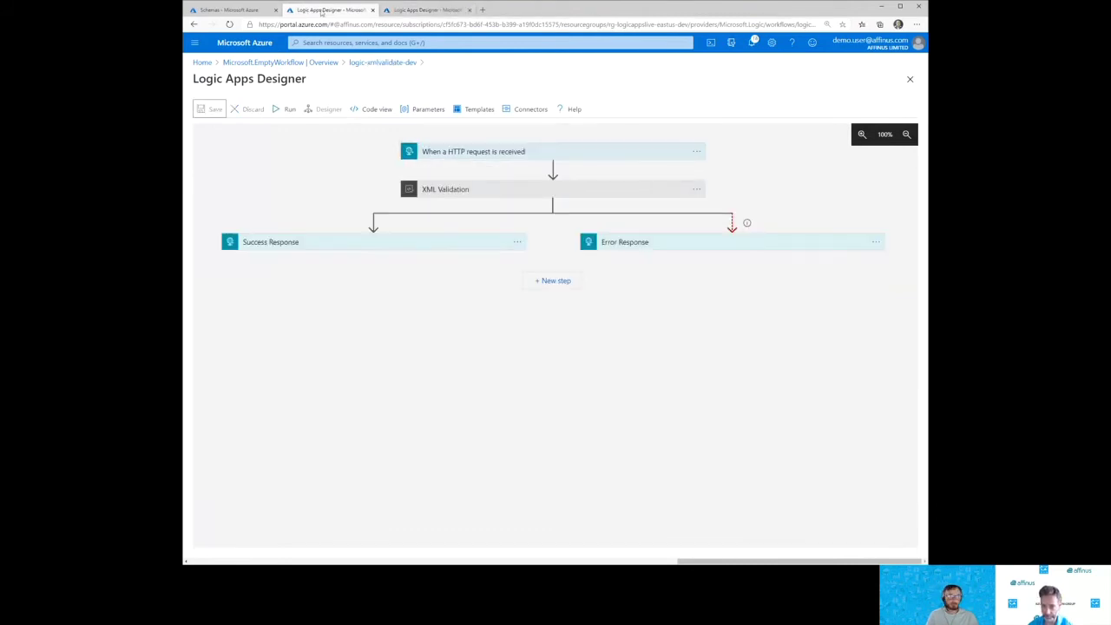
pyautogui.click(454, 155)
pyautogui.click(545, 240)
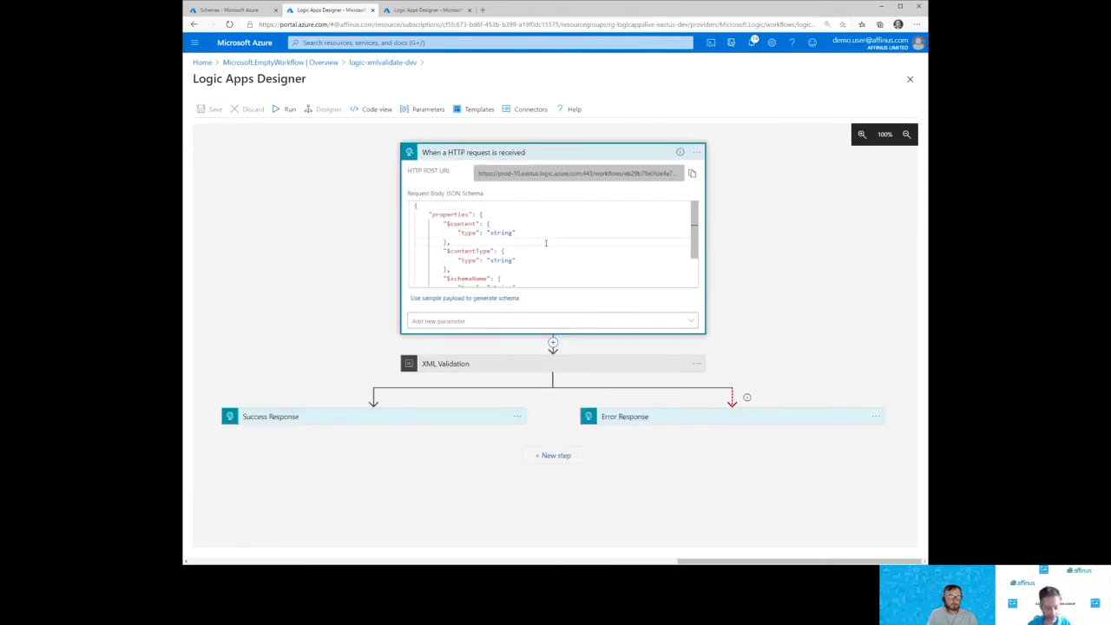
pyautogui.hotkey('ctrl', 'a')
pyautogui.click(417, 10)
pyautogui.hotkey('ctrl', 'v')
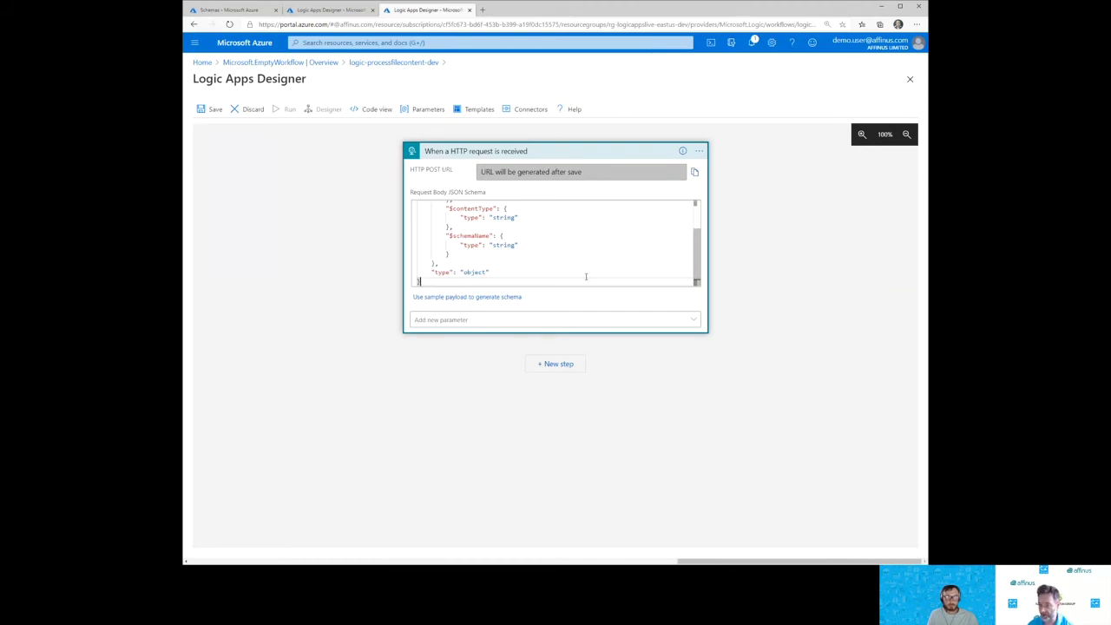
# Step: Remove the $schemaName property and its preceding comma from the HTTP trigger's request body schema, and collapse the trigger
pyautogui.moveTo(431, 252); pyautogui.dragTo(389, 238)
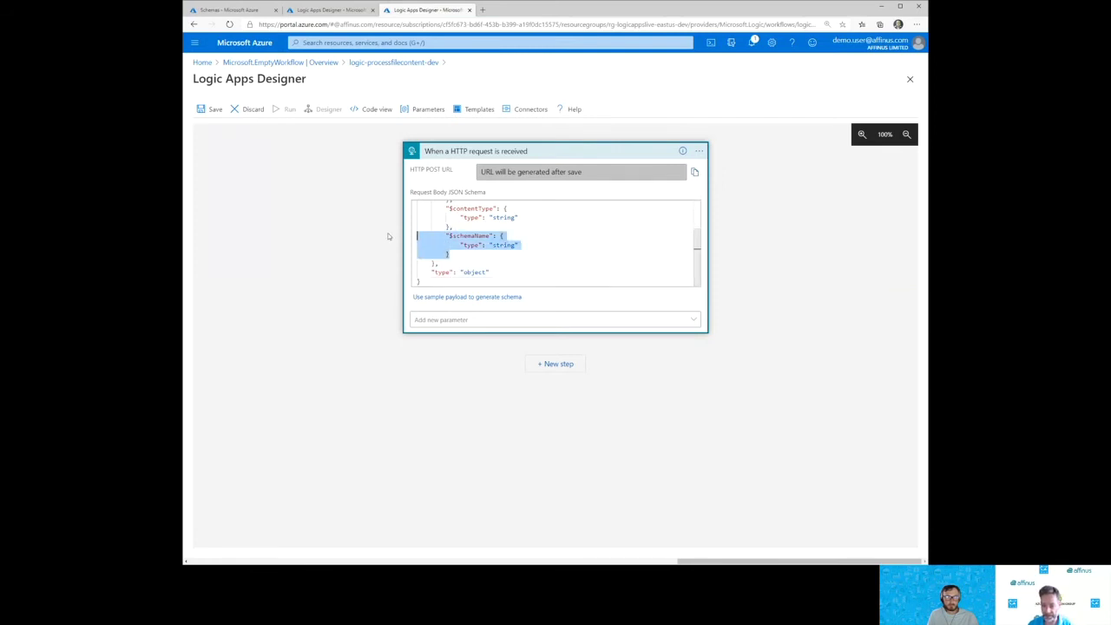
pyautogui.press('Delete')
pyautogui.press('BackSpace')
pyautogui.press('BackSpace')
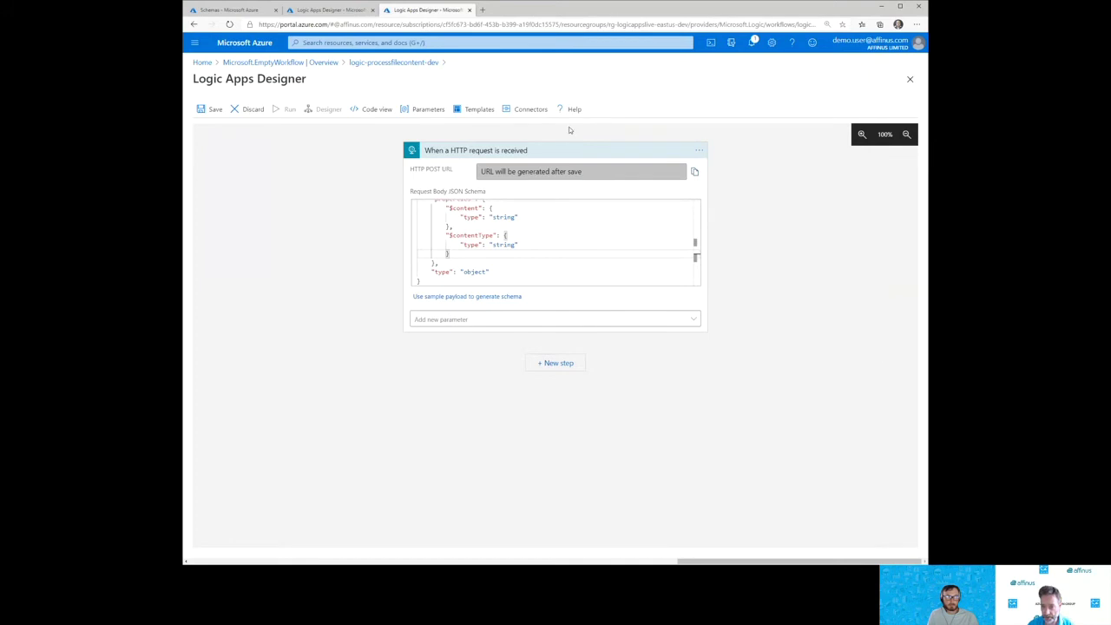
pyautogui.click(512, 153)
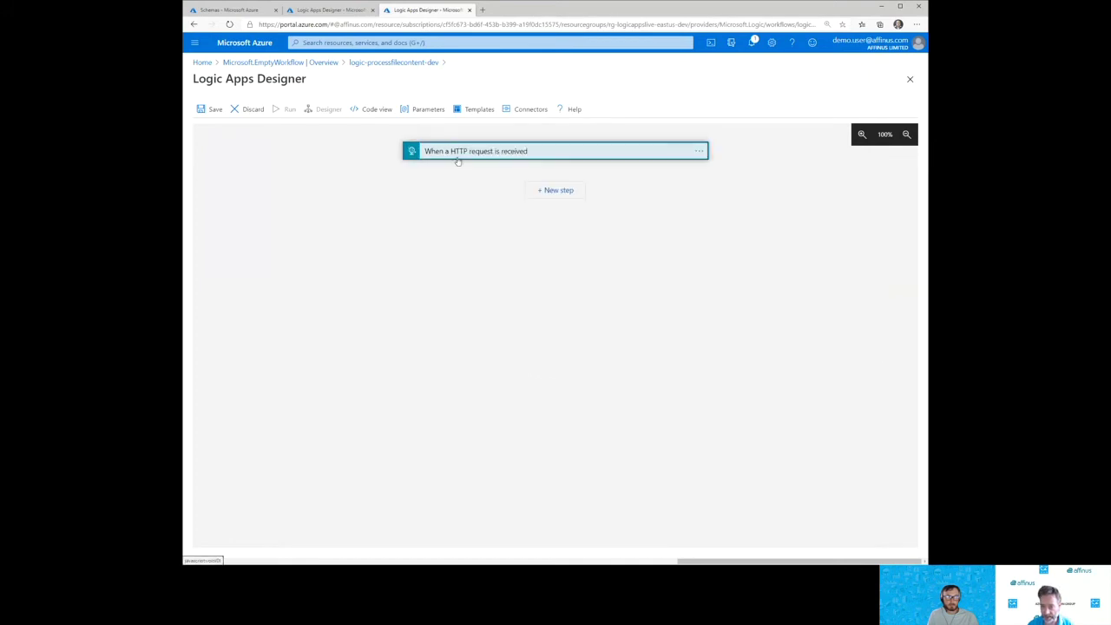
# Step: Add an Azure Logic Apps action after the HTTP trigger that calls the manual trigger of logic-xmltransform-dev
pyautogui.click(561, 192)
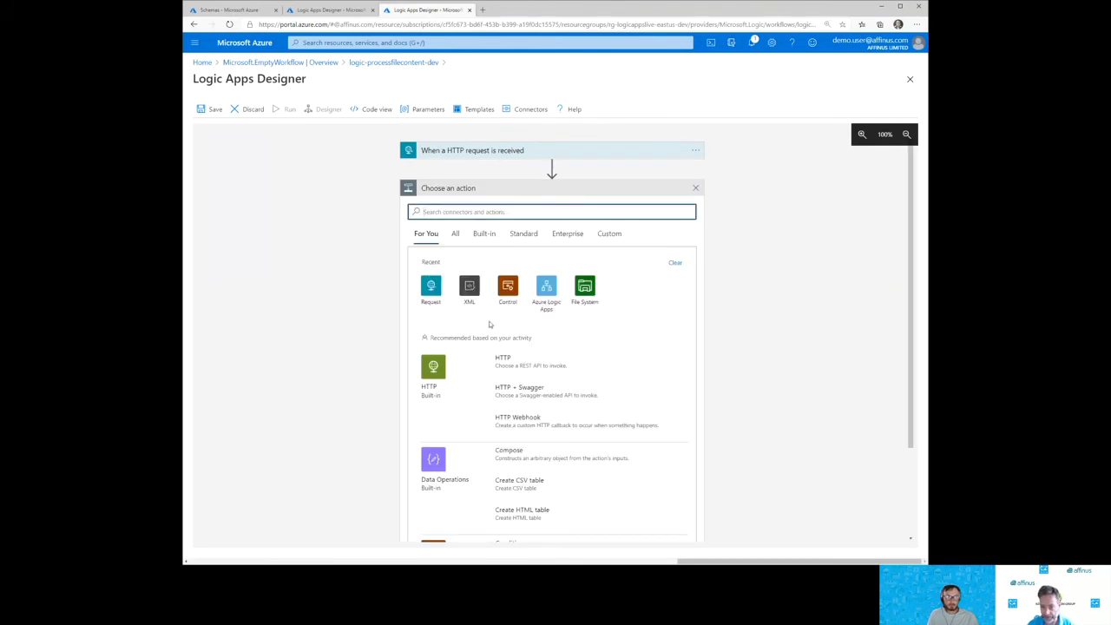
pyautogui.click(558, 292)
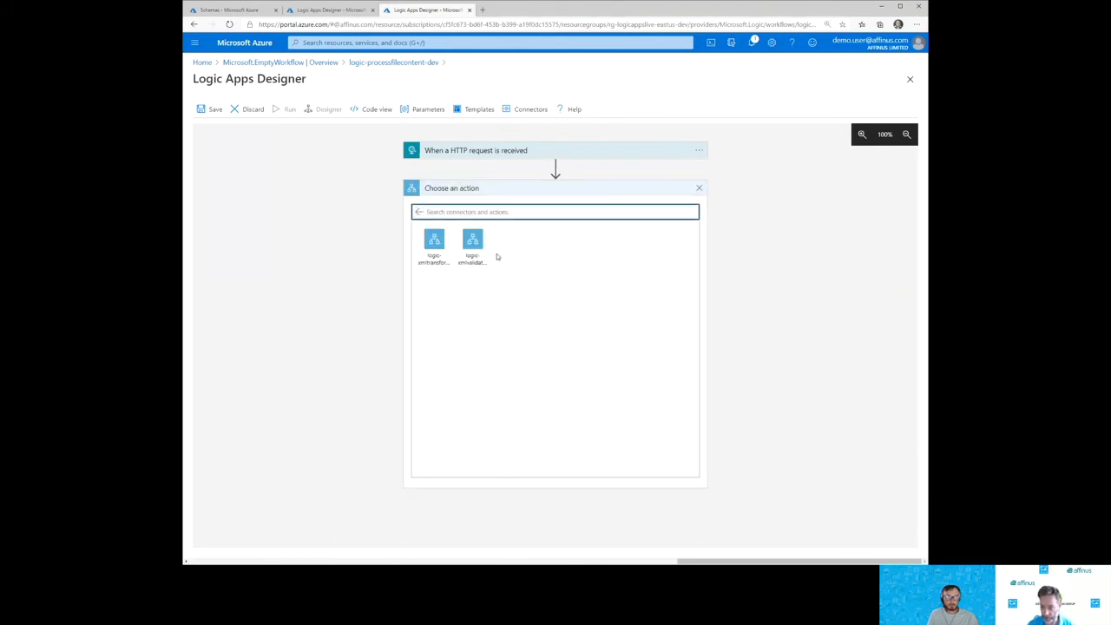
pyautogui.click(418, 263)
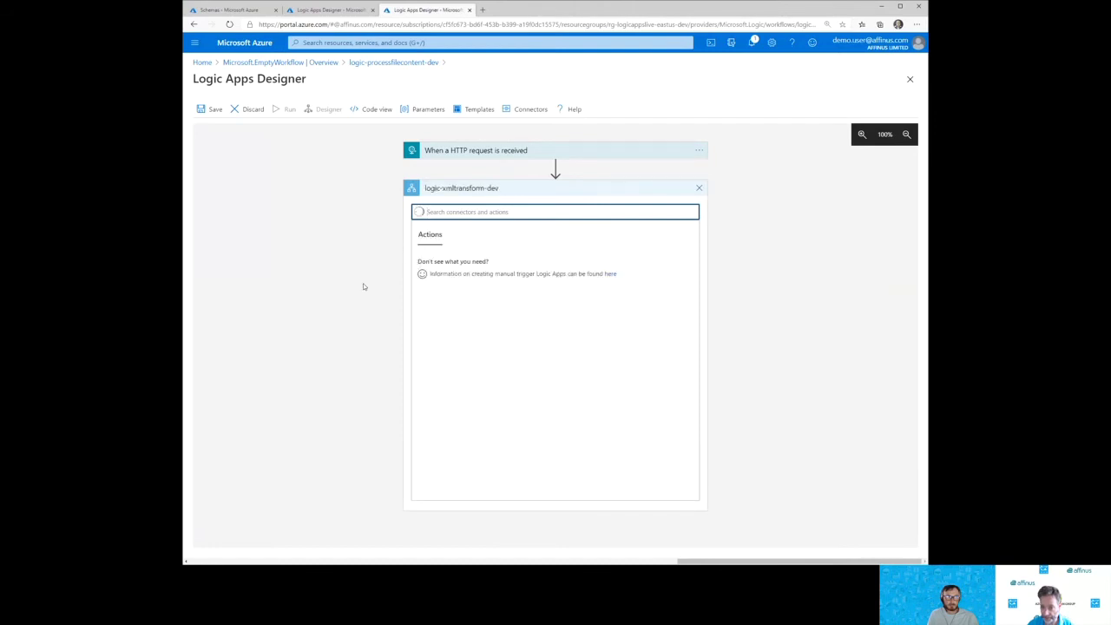
pyautogui.click(458, 262)
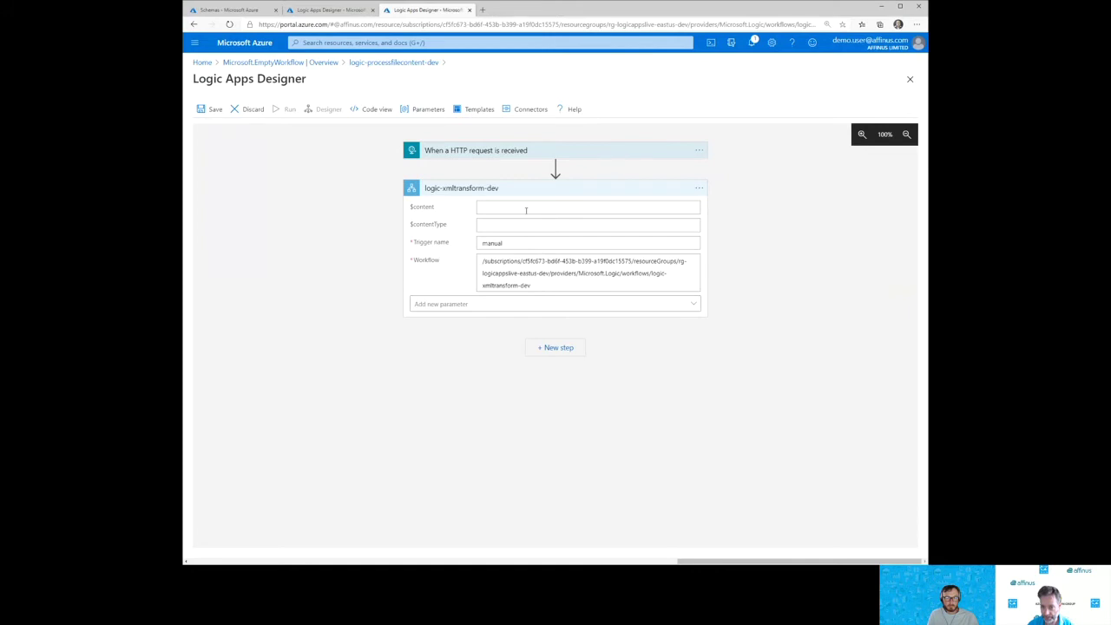
# Step: Fill the logic-xmltransform-dev action's $content and $contentType with the matching HTTP trigger outputs, and collapse the action
pyautogui.click(526, 210)
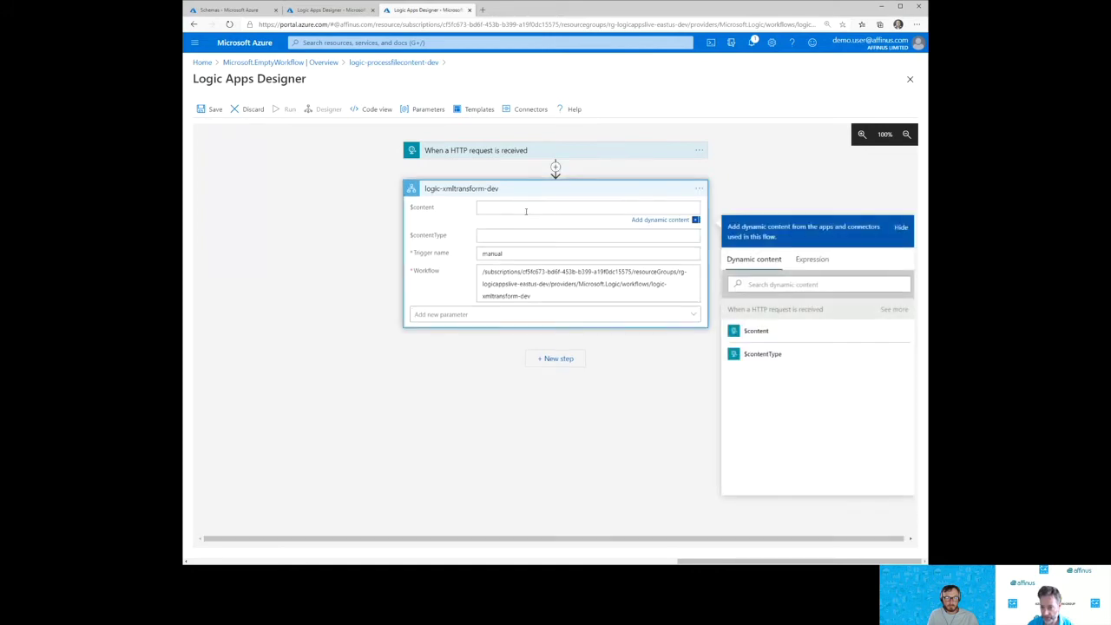
pyautogui.click(752, 332)
pyautogui.click(539, 237)
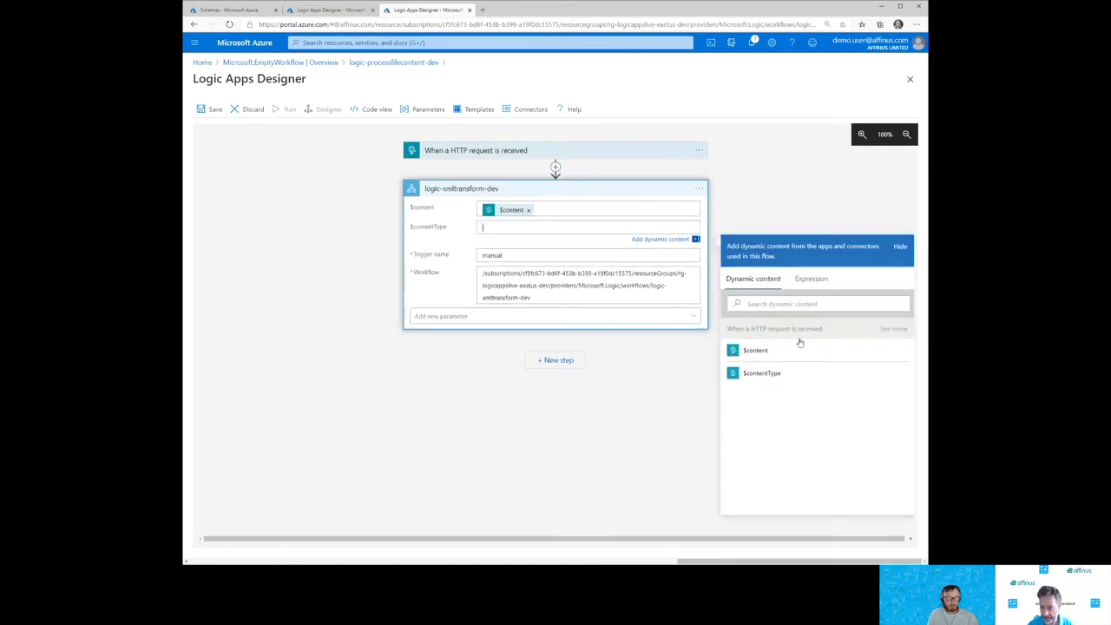
pyautogui.click(760, 374)
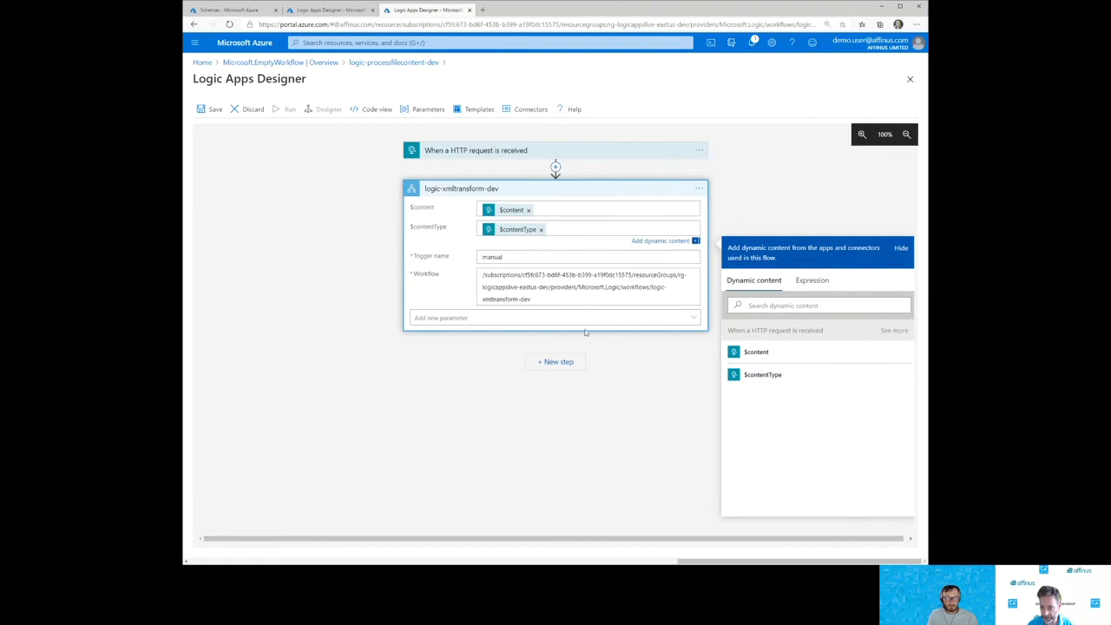
pyautogui.click(641, 319)
pyautogui.click(462, 189)
pyautogui.click(462, 189)
# Step: Add an Azure Logic Apps action after logic-xmltransform-dev that calls the manual trigger of logic-xmlvalidate-dev
pyautogui.click(562, 227)
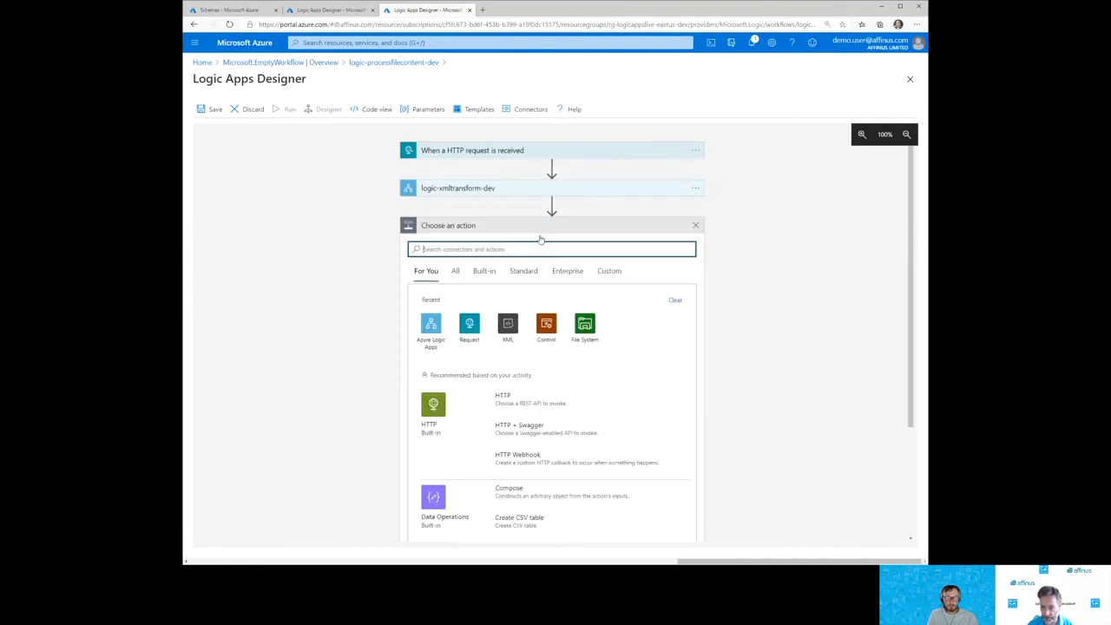
pyautogui.click(428, 335)
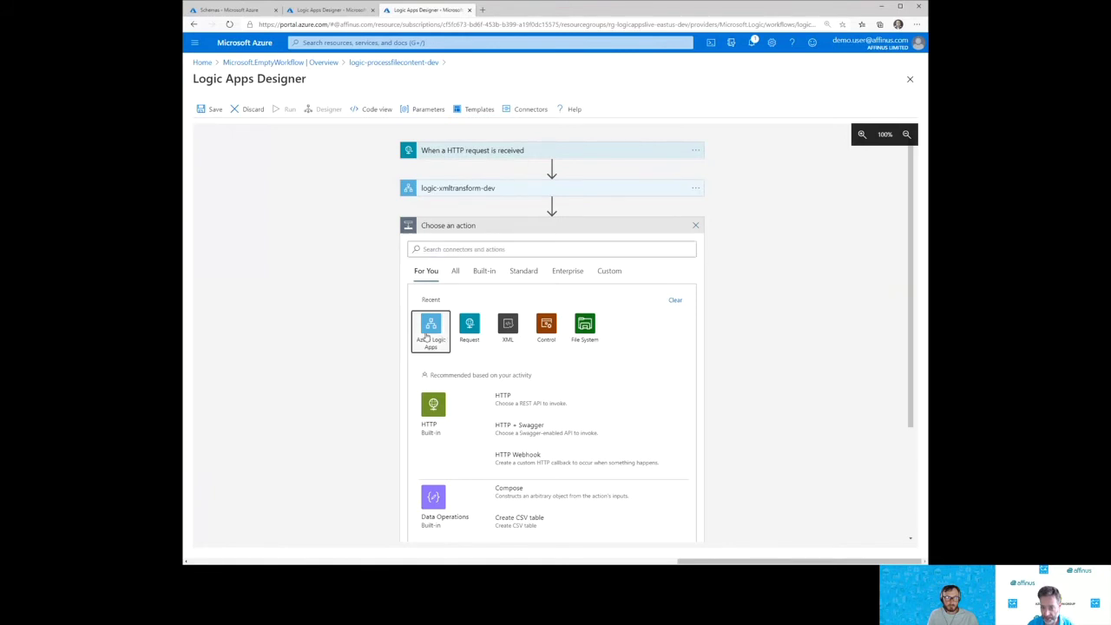
pyautogui.click(461, 299)
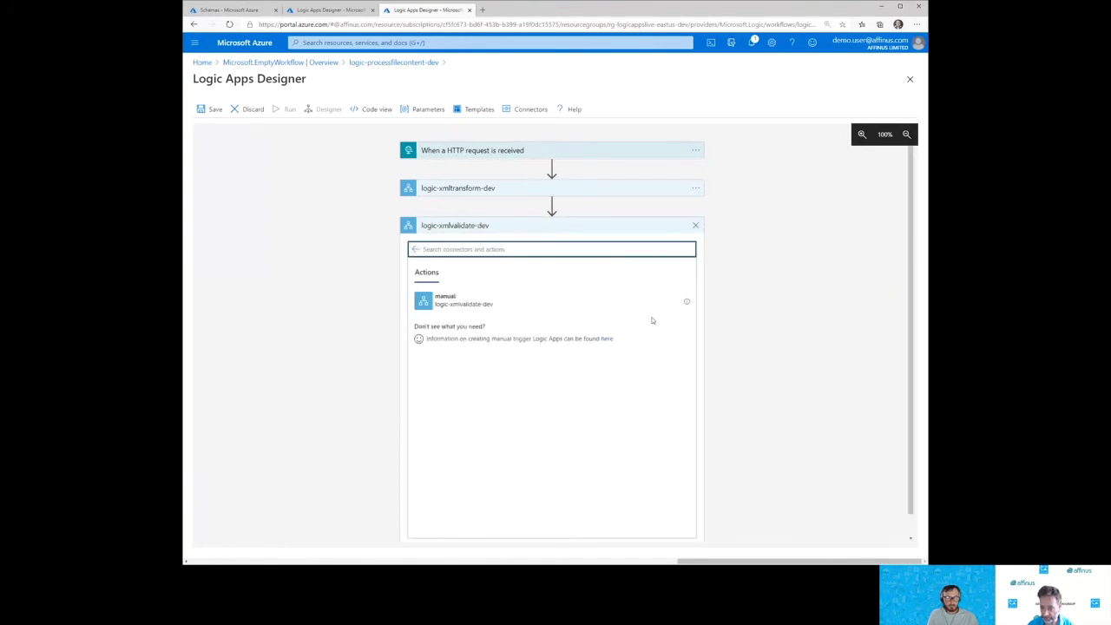
pyautogui.click(605, 303)
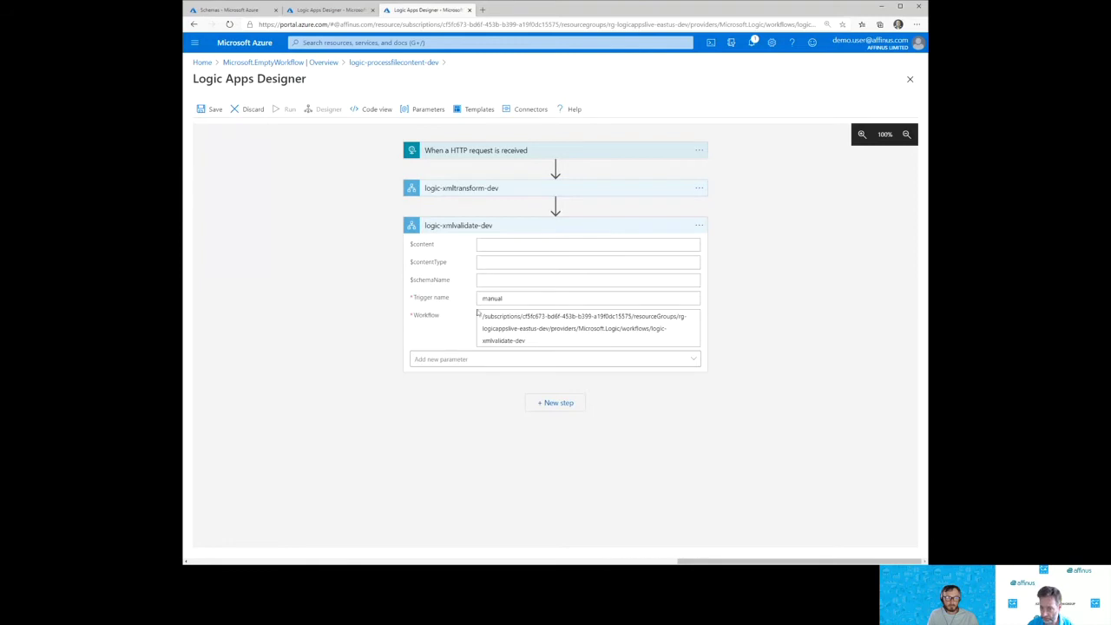
# Step: Map the logic-xmlvalidate-dev action's $content and $contentType to the HTTP trigger outputs, set $schemaName to ContosoEmployees, and collapse the action
pyautogui.click(757, 413)
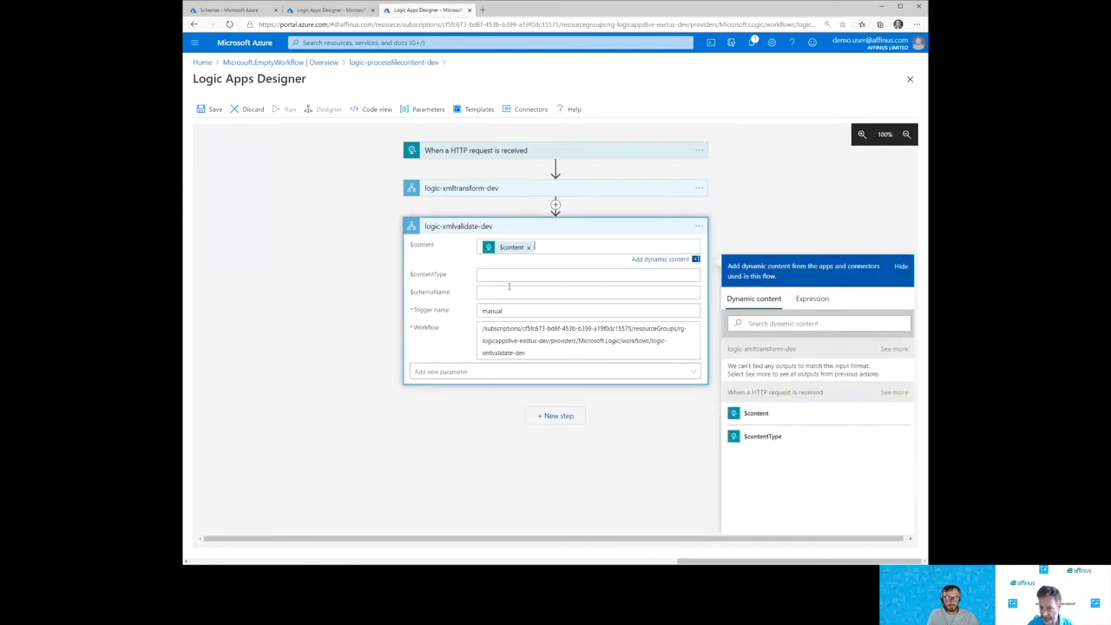
pyautogui.click(762, 436)
pyautogui.click(566, 285)
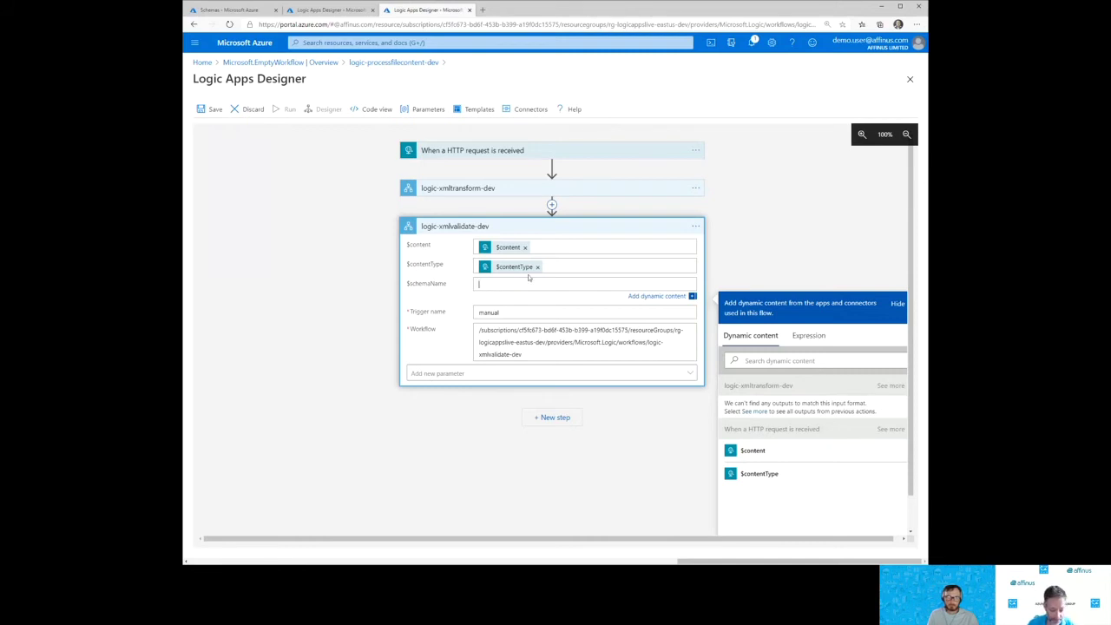
pyautogui.write('ContesoEmployees')
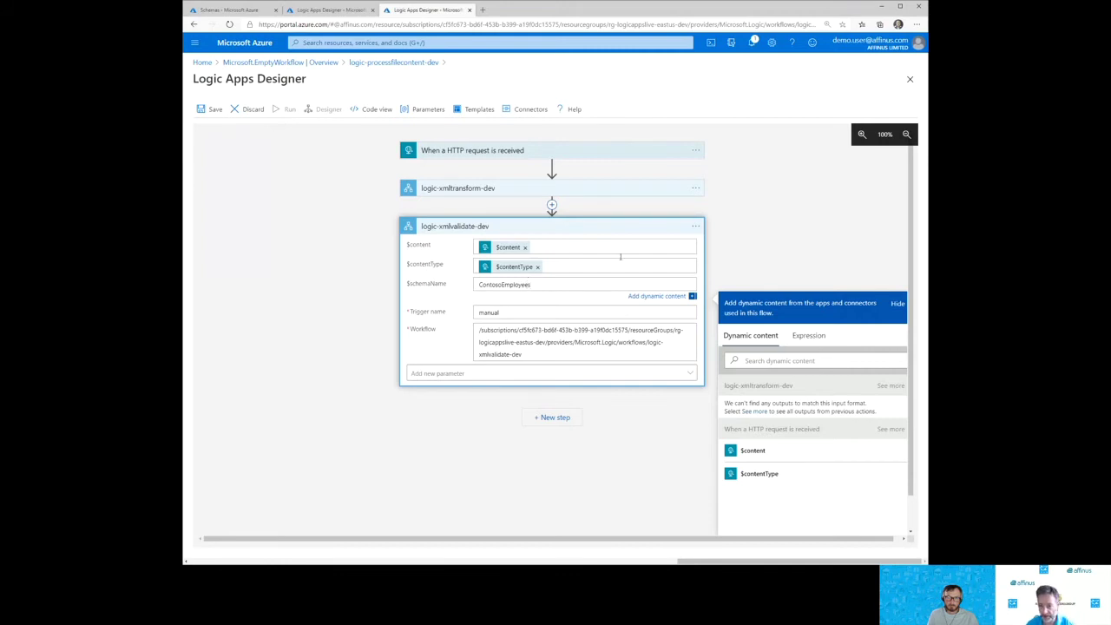
pyautogui.click(839, 213)
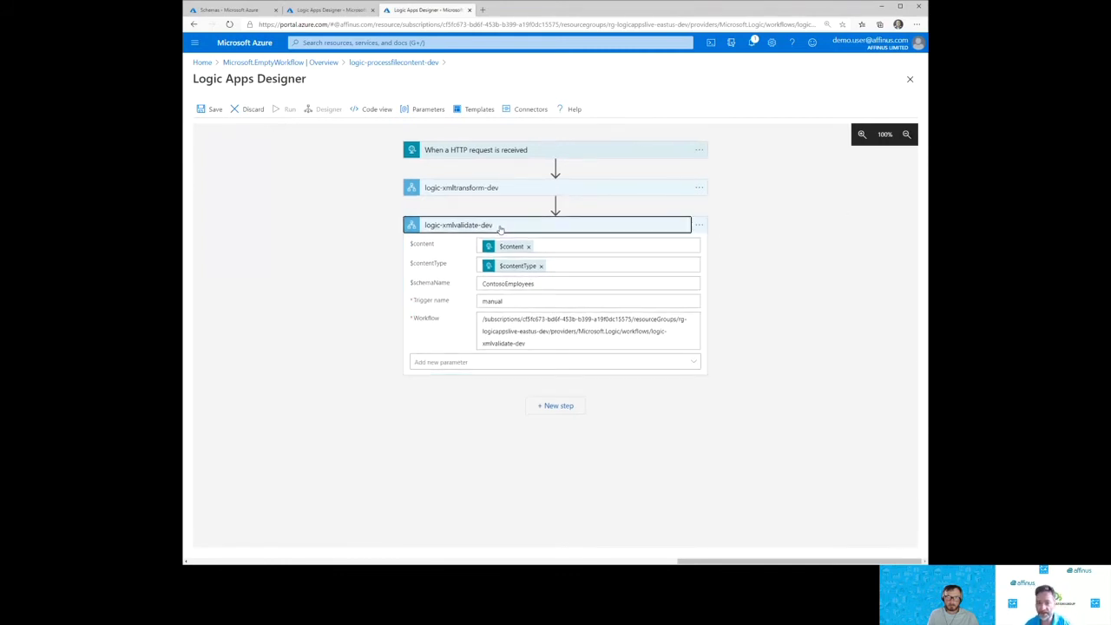
pyautogui.click(500, 227)
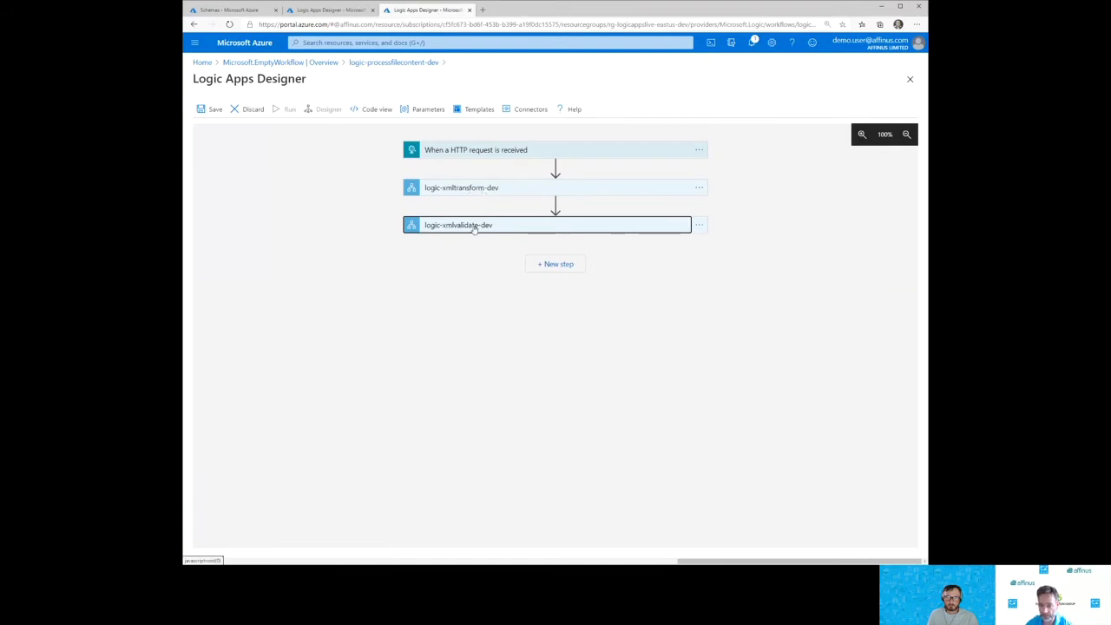
# Step: Save logic-processfilecontent-dev, and open logic-xmltransform-dev from the rg-logicappslive-eastus-dev resource group in the designer with its Transform XML action expanded
pyautogui.click(208, 109)
pyautogui.click(326, 11)
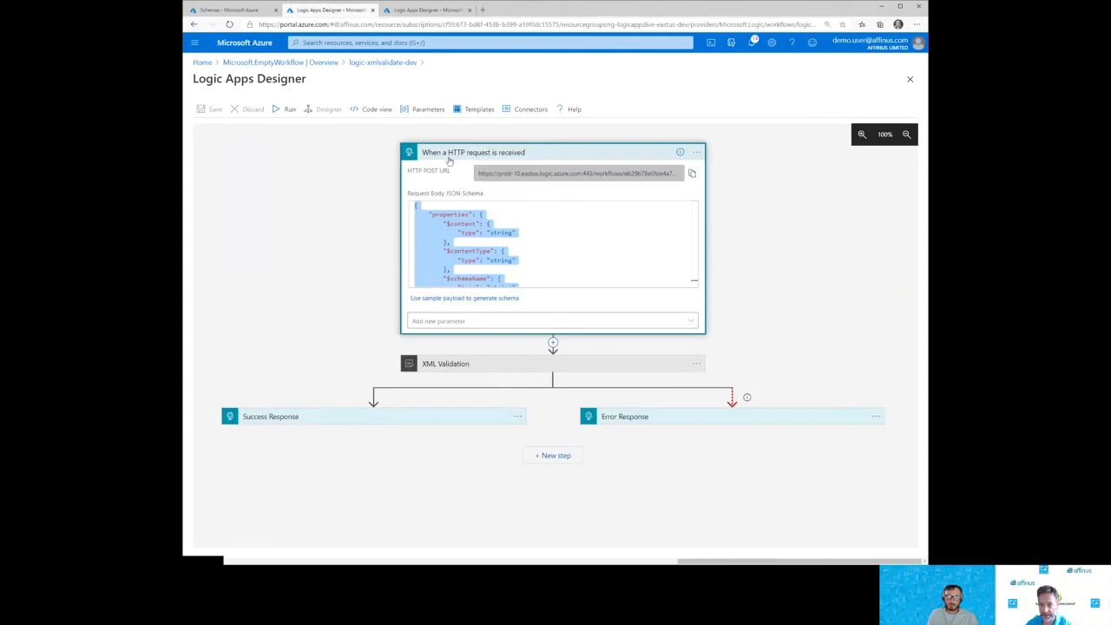
pyautogui.click(366, 62)
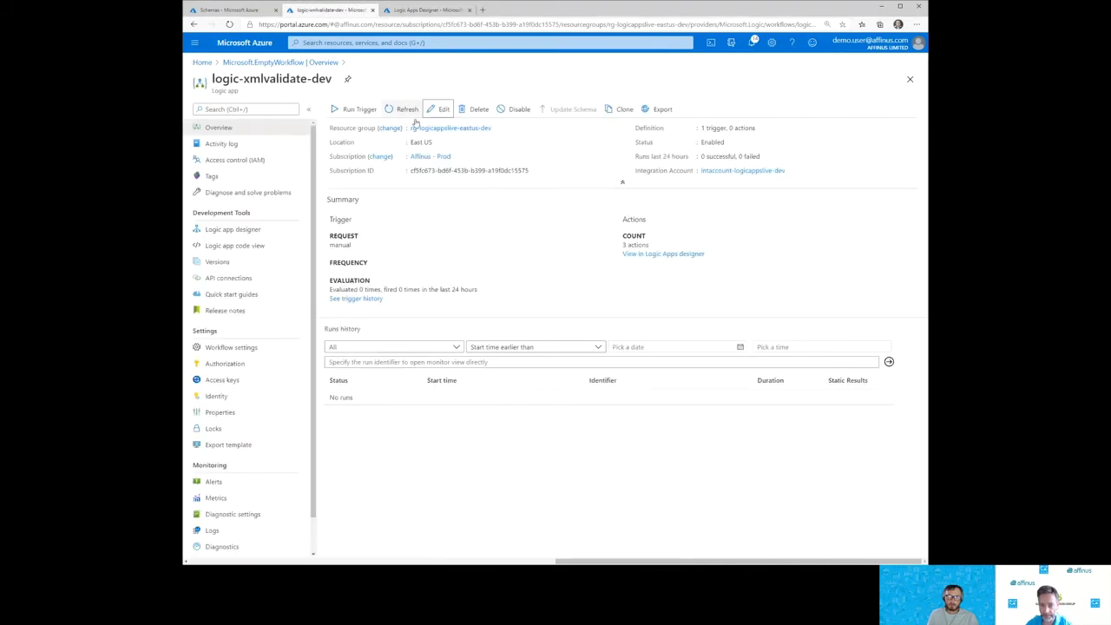
pyautogui.click(447, 128)
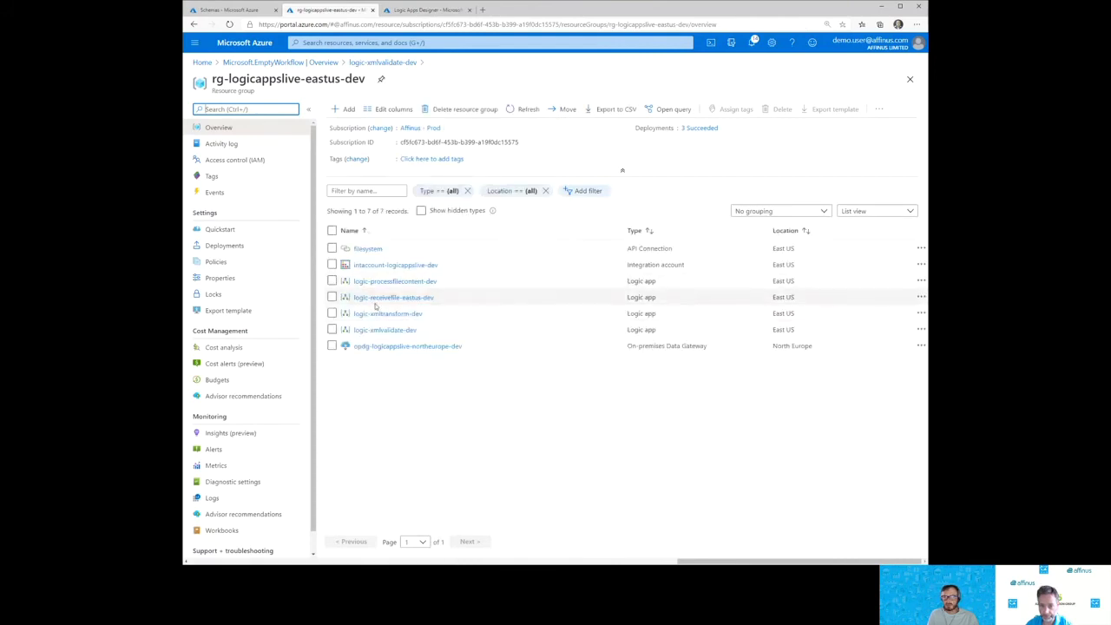
pyautogui.click(386, 312)
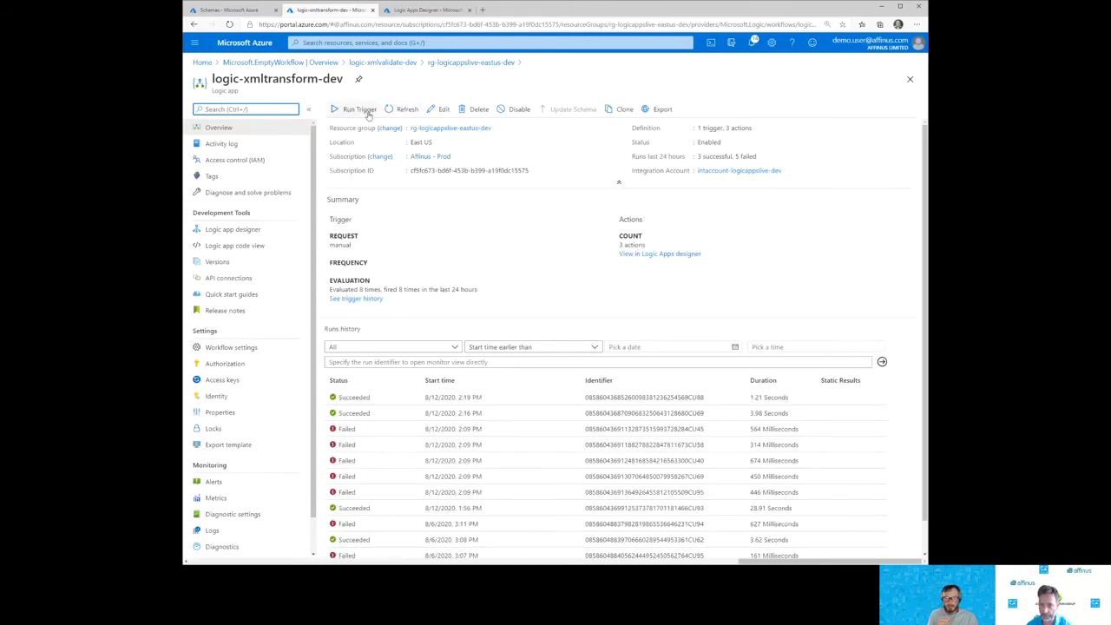
pyautogui.click(440, 109)
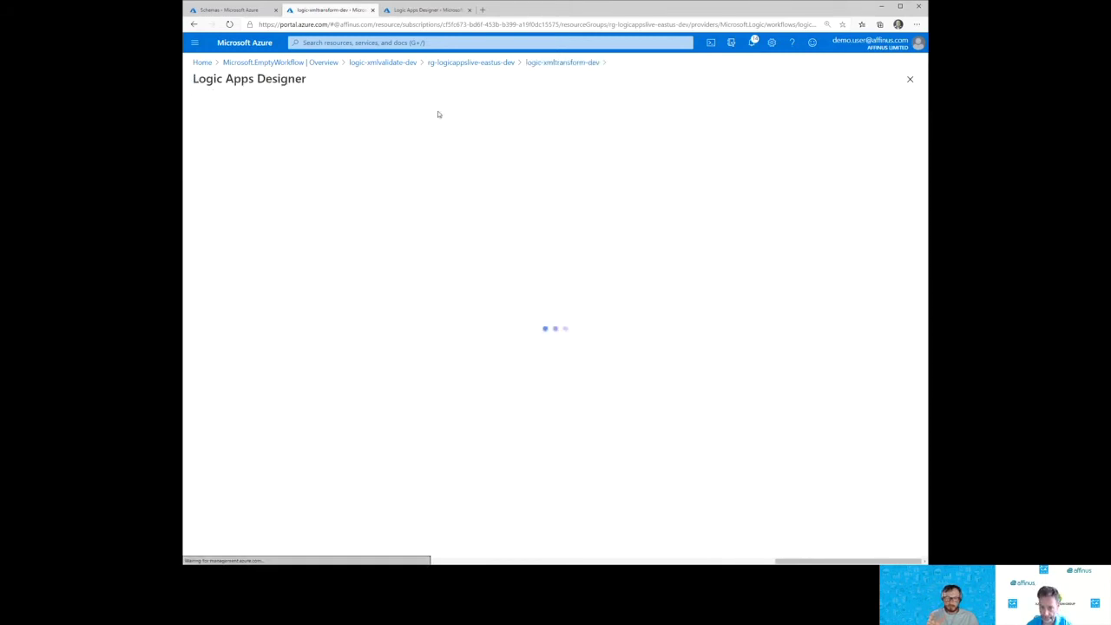
pyautogui.click(483, 189)
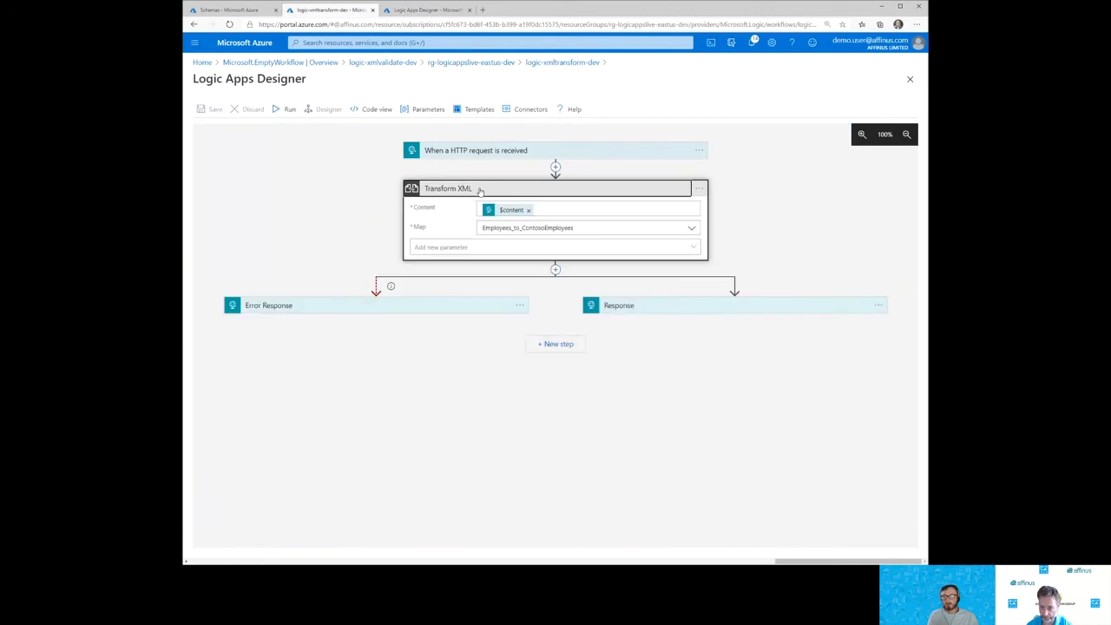
pyautogui.click(596, 228)
# Step: Duplicate the $contentType string property at the end of the properties in the HTTP trigger's request body JSON schema
pyautogui.click(482, 150)
pyautogui.moveTo(453, 265); pyautogui.dragTo(447, 250)
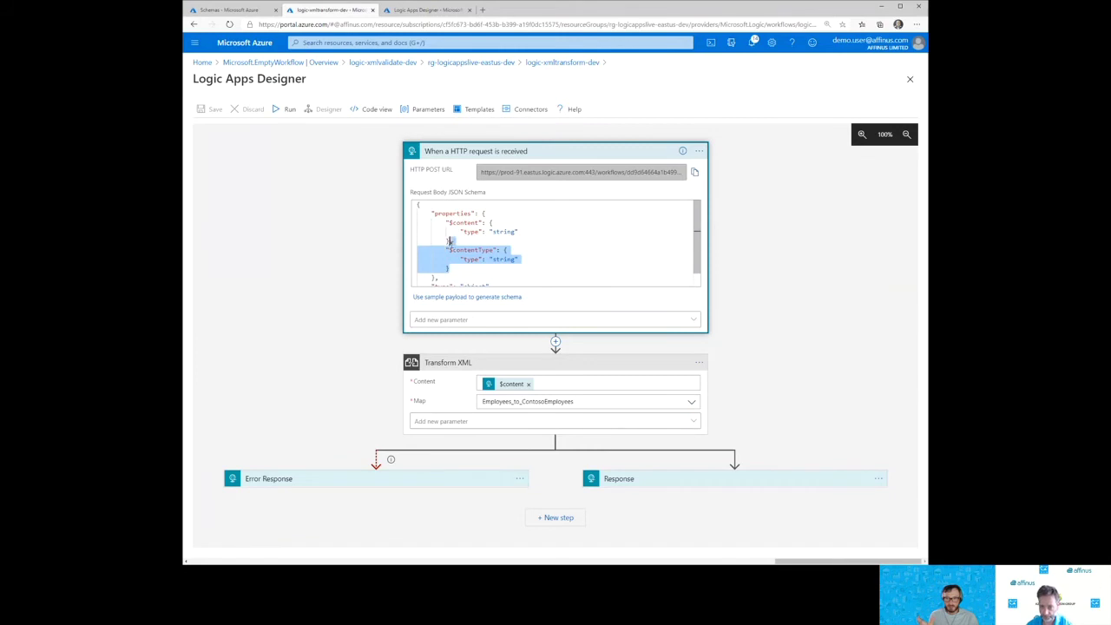
pyautogui.hotkey('ctrl', 'c')
pyautogui.click(462, 270)
pyautogui.write(',')
pyautogui.press('Return')
pyautogui.hotkey('ctrl', 'v')
# Step: Rename the duplicated schema property to mapName and remove the blank line above it
pyautogui.doubleClick(473, 254)
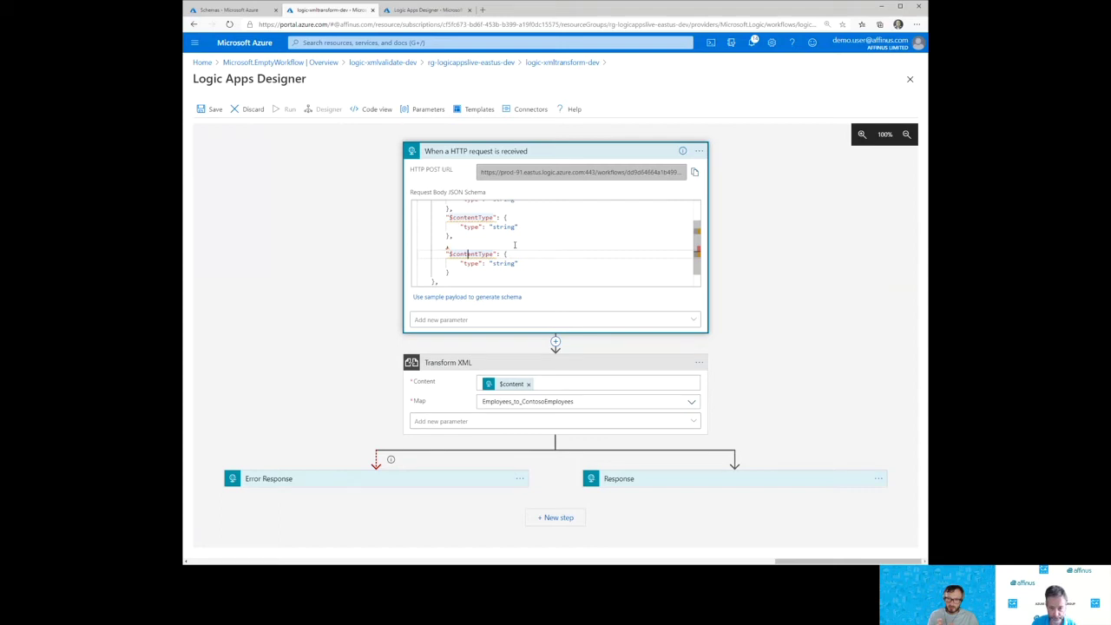
pyautogui.press('BackSpace')
pyautogui.press('BackSpace')
pyautogui.press('BackSpace')
pyautogui.press('BackSpace')
pyautogui.press('BackSpace')
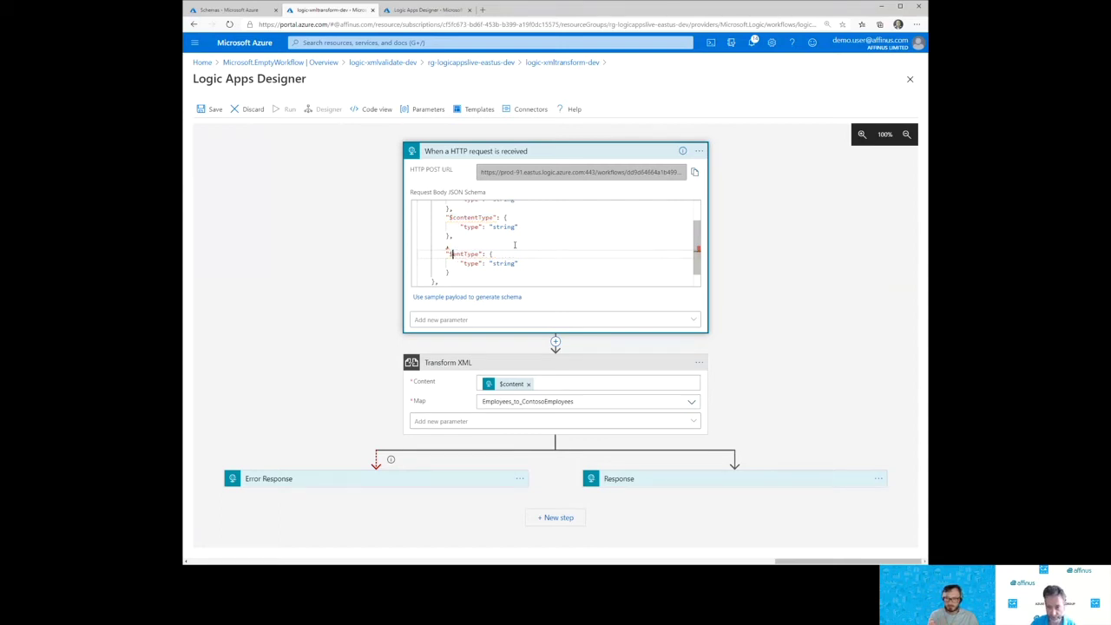
pyautogui.press('Delete')
pyautogui.press('Delete')
pyautogui.press('Delete')
pyautogui.press('Delete')
pyautogui.press('Delete')
pyautogui.press('Delete')
pyautogui.write('mapNam')
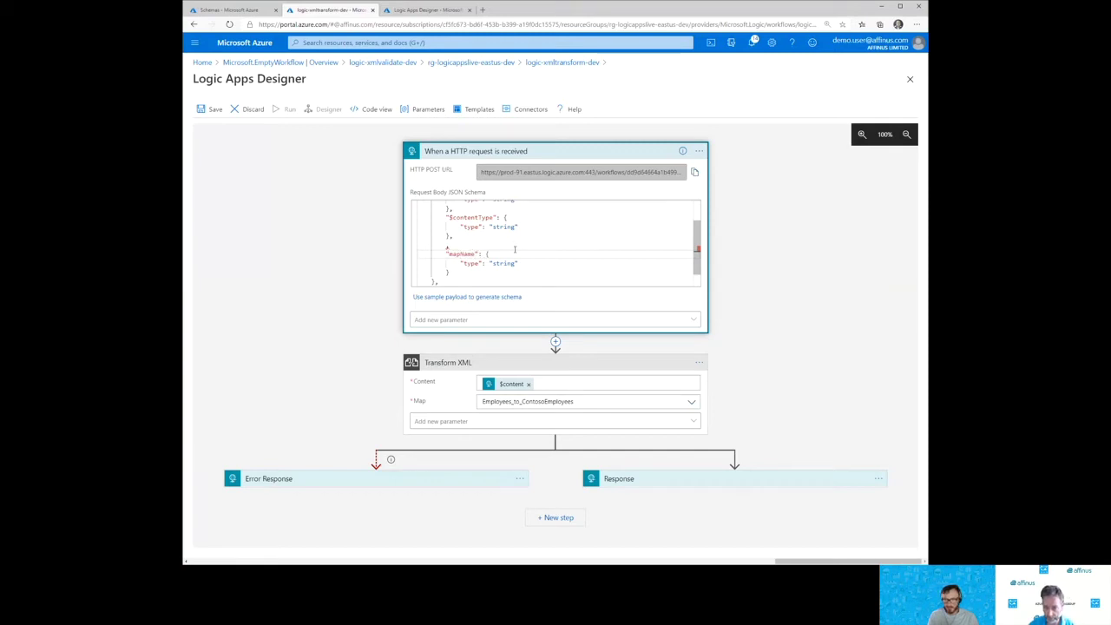
pyautogui.click(473, 243)
pyautogui.press('BackSpace')
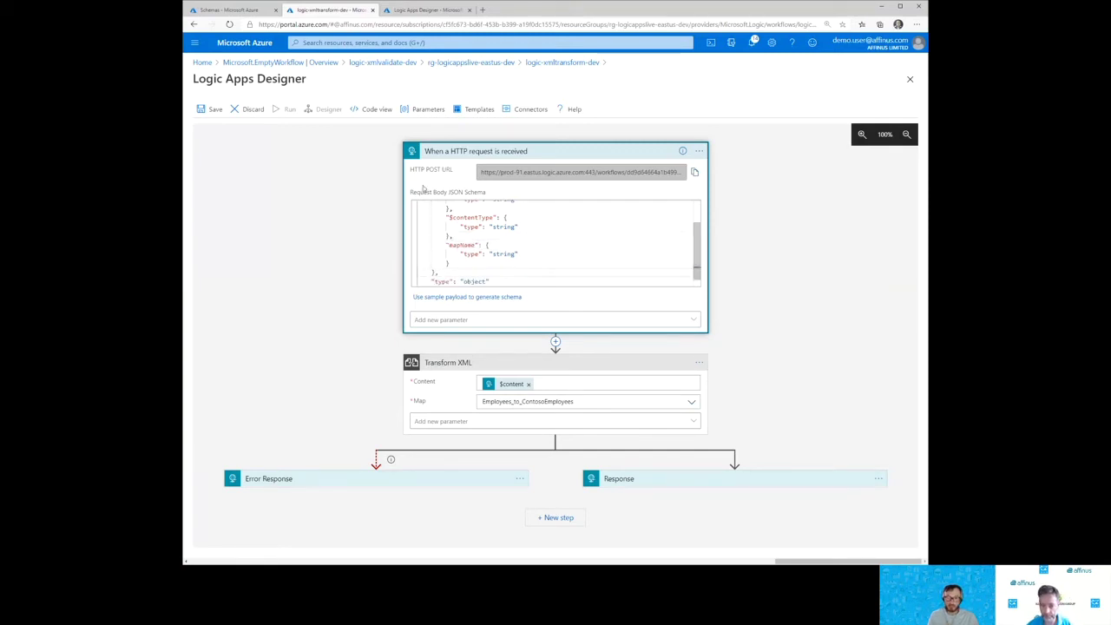
# Step: Copy the Transform XML action's map name, replace it with a custom value using the trigger's mapName output, and save the logic app
pyautogui.click(521, 151)
pyautogui.click(586, 230)
pyautogui.hotkey('ctrl', 'c')
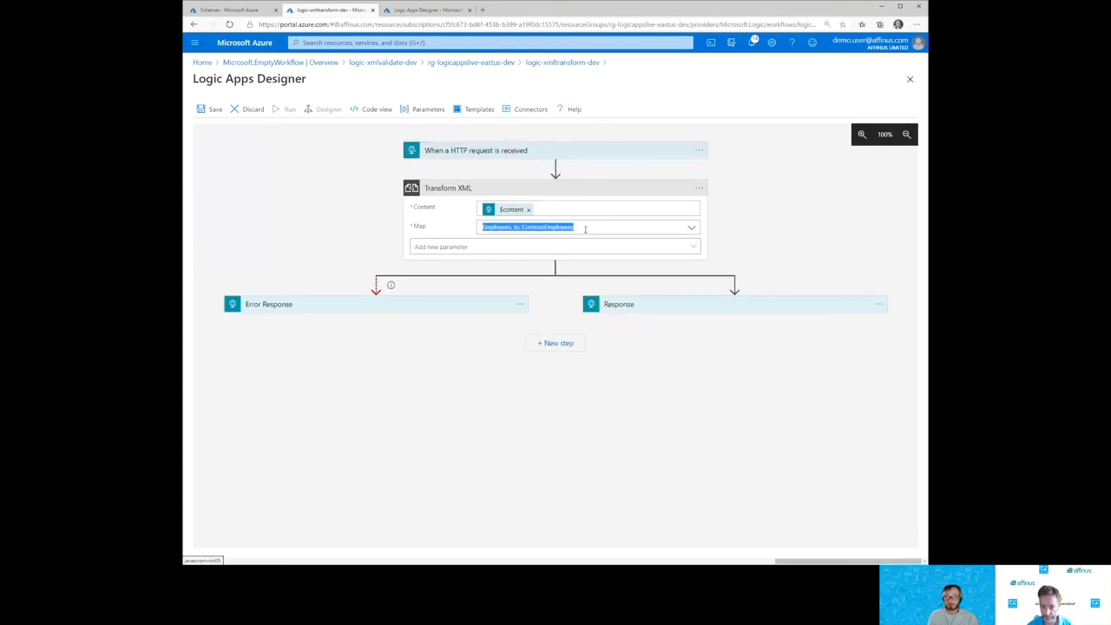
pyautogui.press('BackSpace')
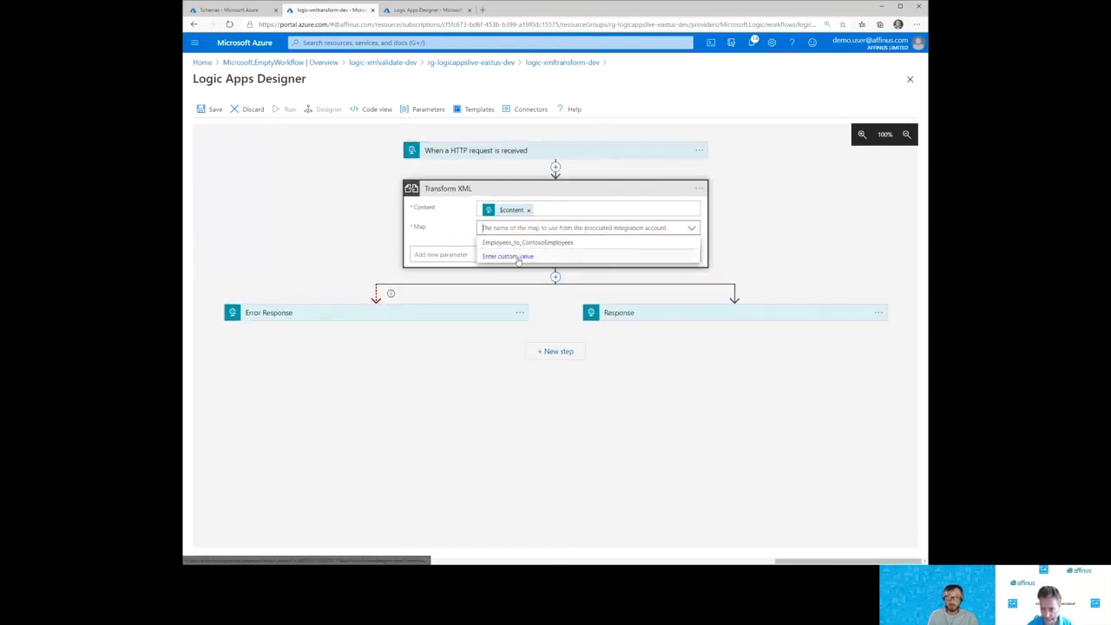
pyautogui.click(516, 258)
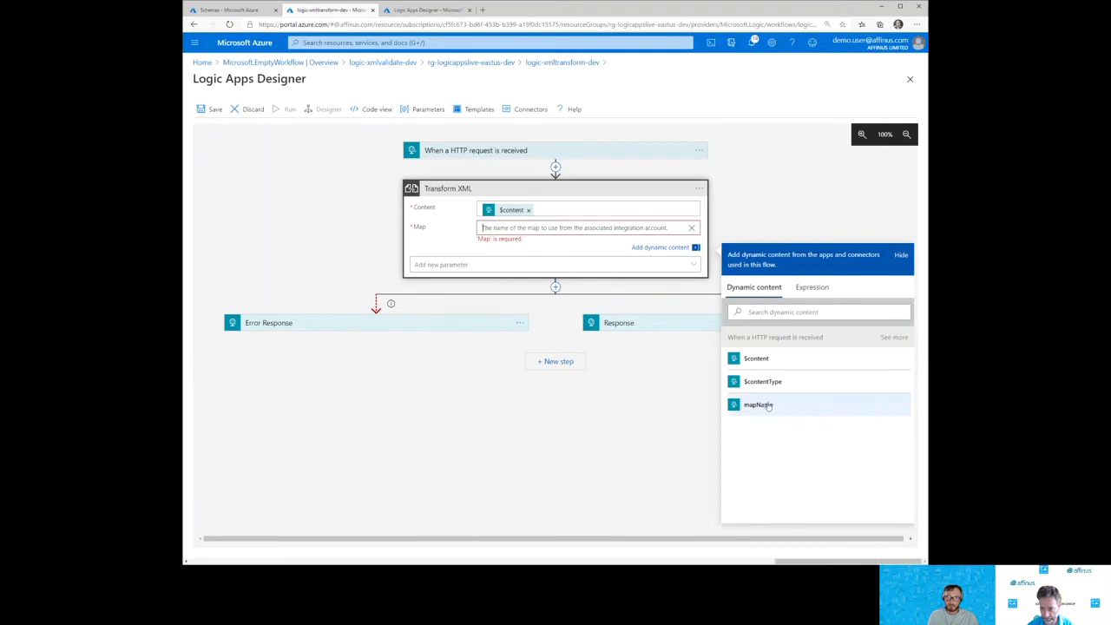
pyautogui.click(761, 406)
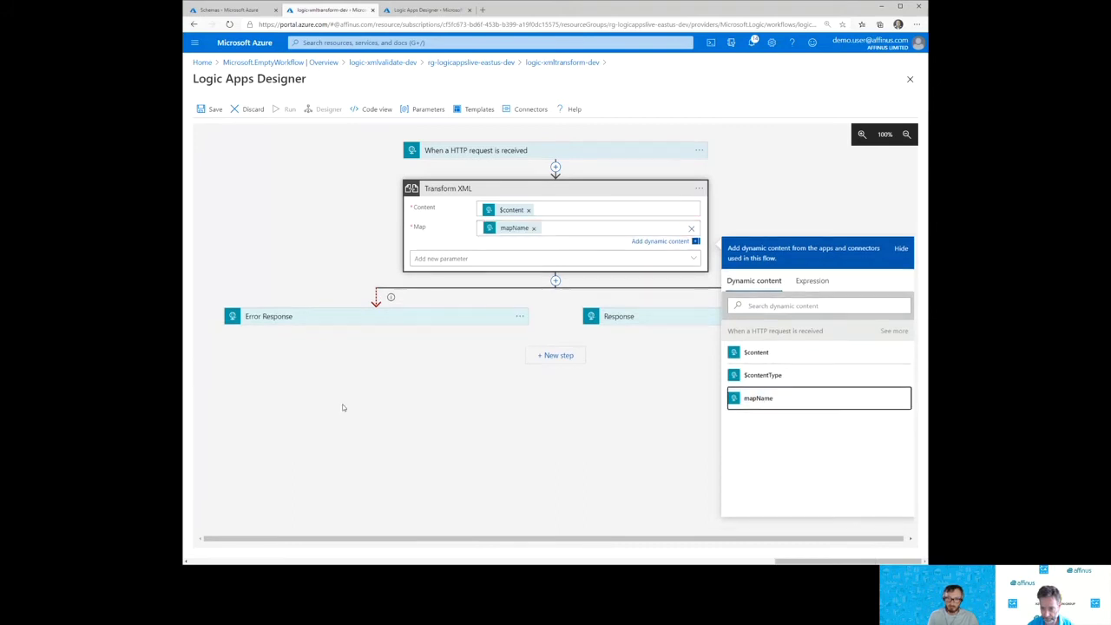
pyautogui.click(210, 111)
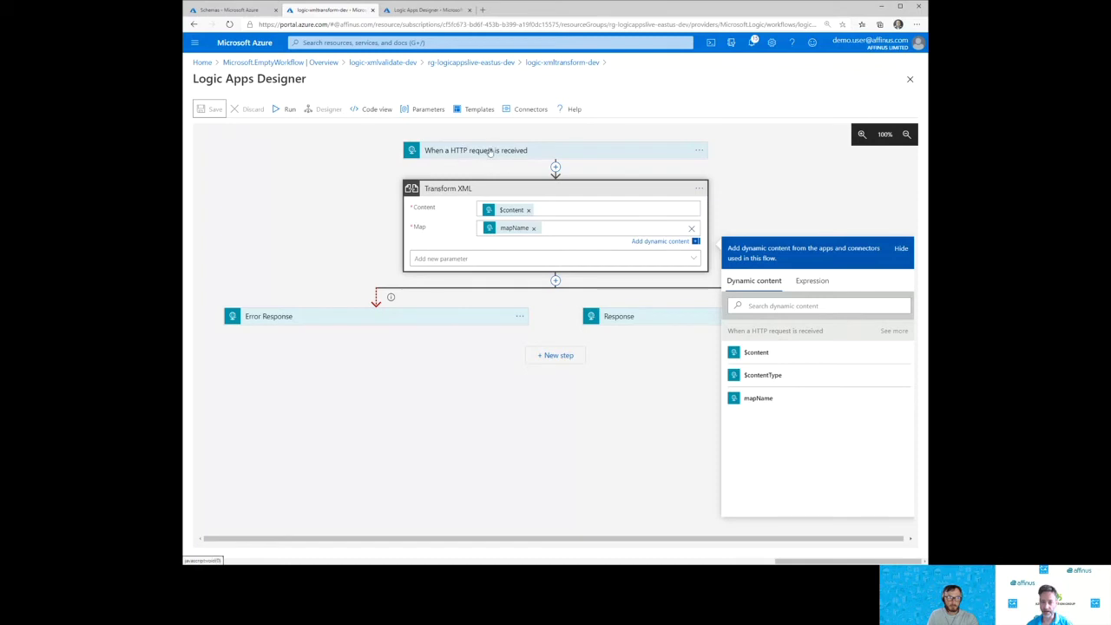
# Step: Rename the mapName property to $mapName in the HTTP trigger's schema, check the Map field's reference, and save logic-xmltransform-dev
pyautogui.click(480, 150)
pyautogui.moveTo(450, 276); pyautogui.dragTo(450, 275)
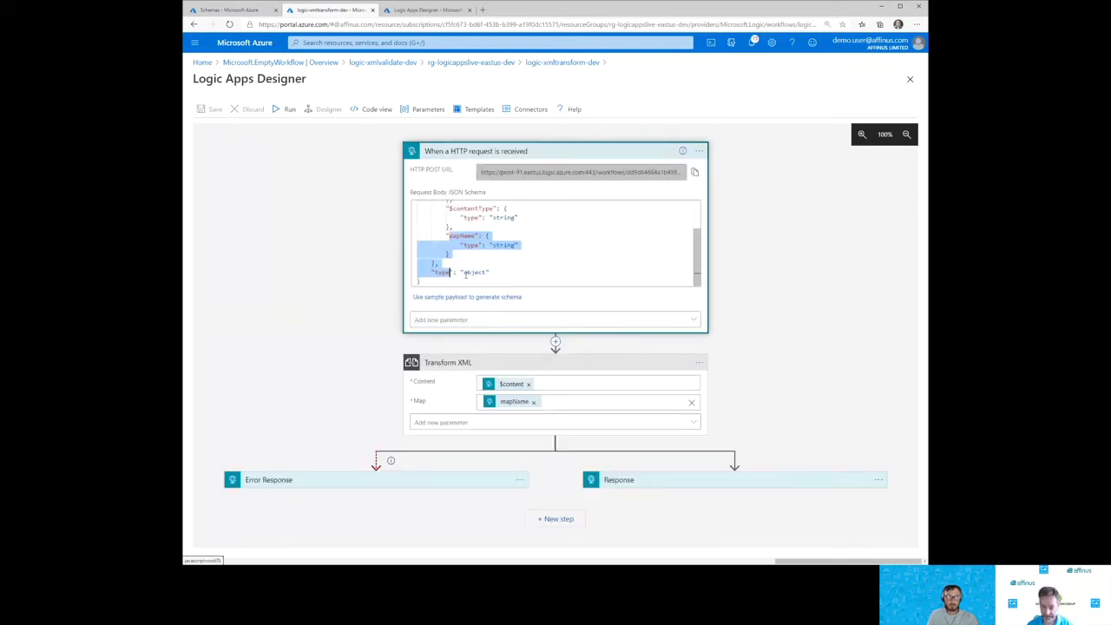
pyautogui.press('Up')
pyautogui.press('Down')
pyautogui.write('$')
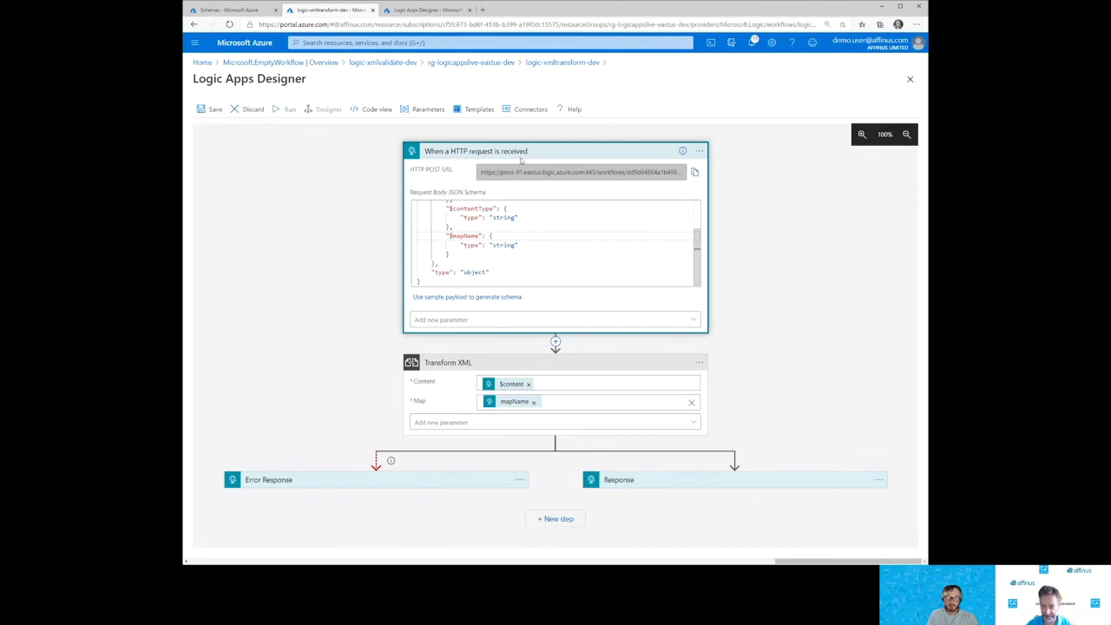
pyautogui.click(538, 151)
pyautogui.click(533, 227)
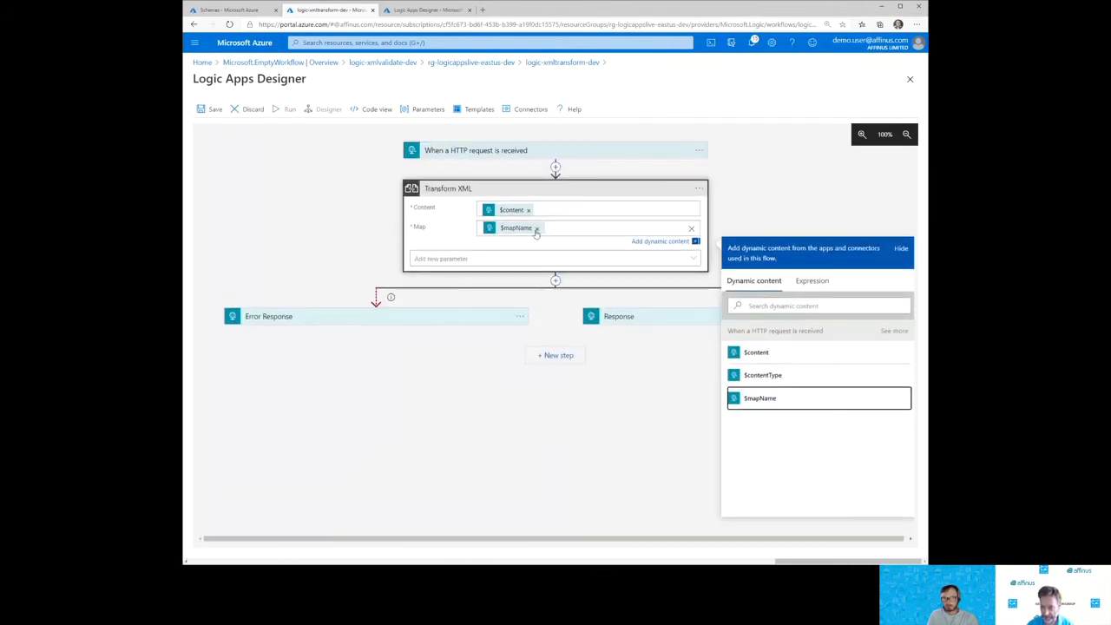
pyautogui.click(199, 111)
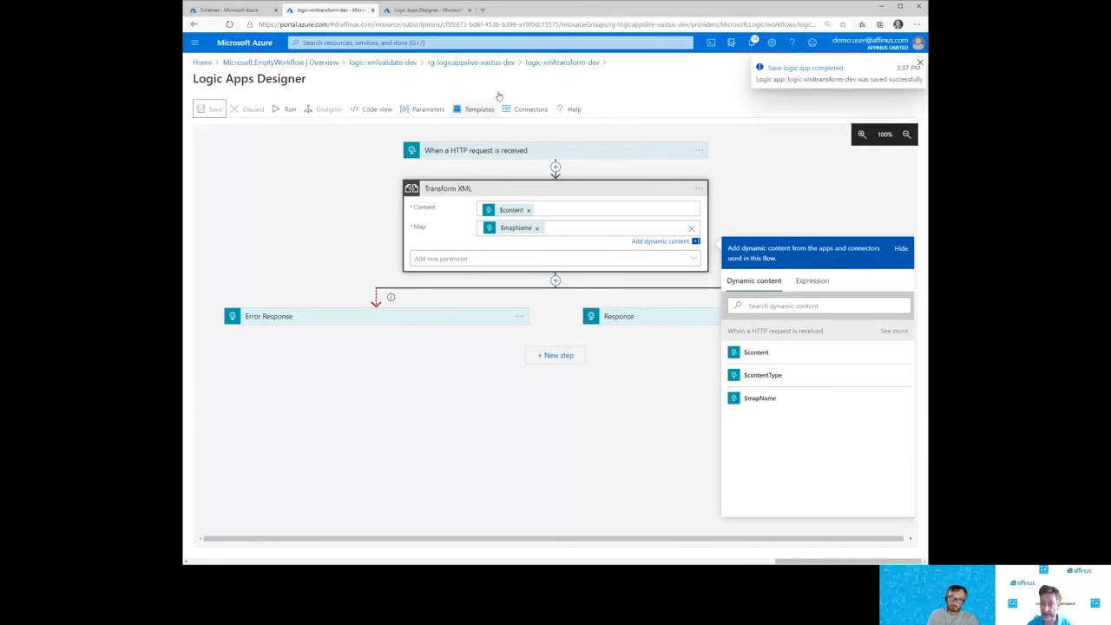
# Step: Return to logic-processfilecontent-dev, then close and reopen its designer to reload the logic-xmltransform-dev action's parameters
pyautogui.click(426, 10)
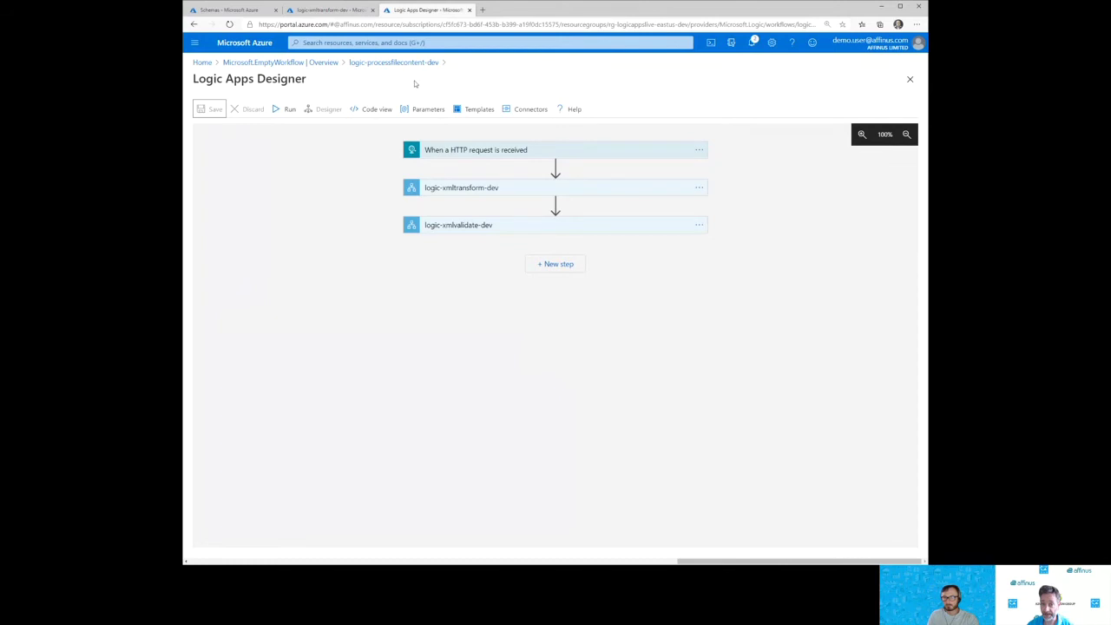
pyautogui.click(460, 189)
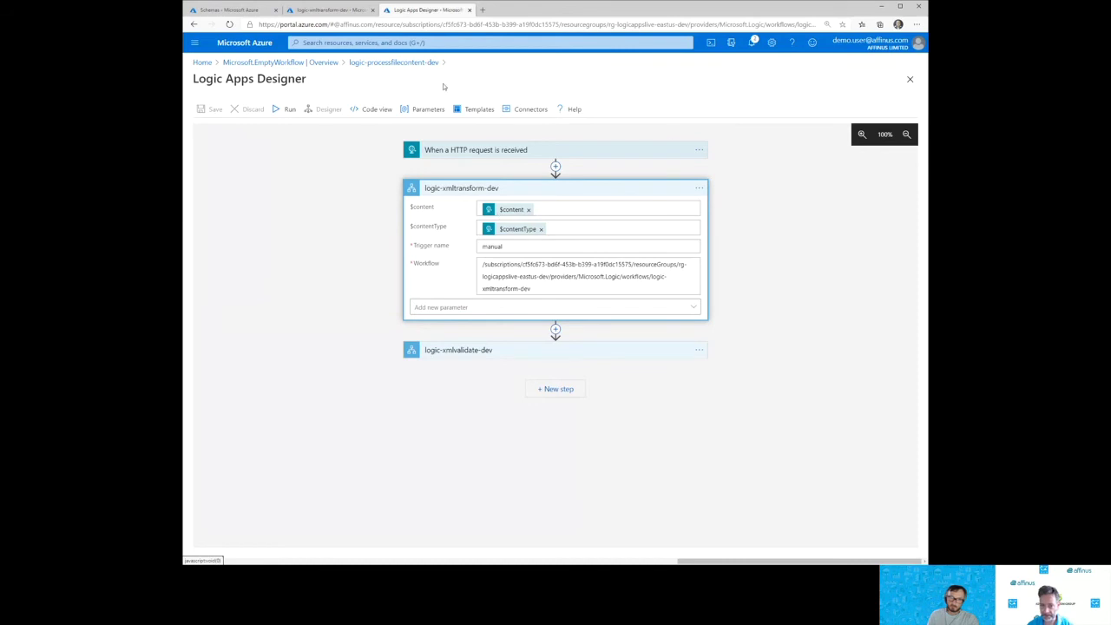
pyautogui.click(910, 79)
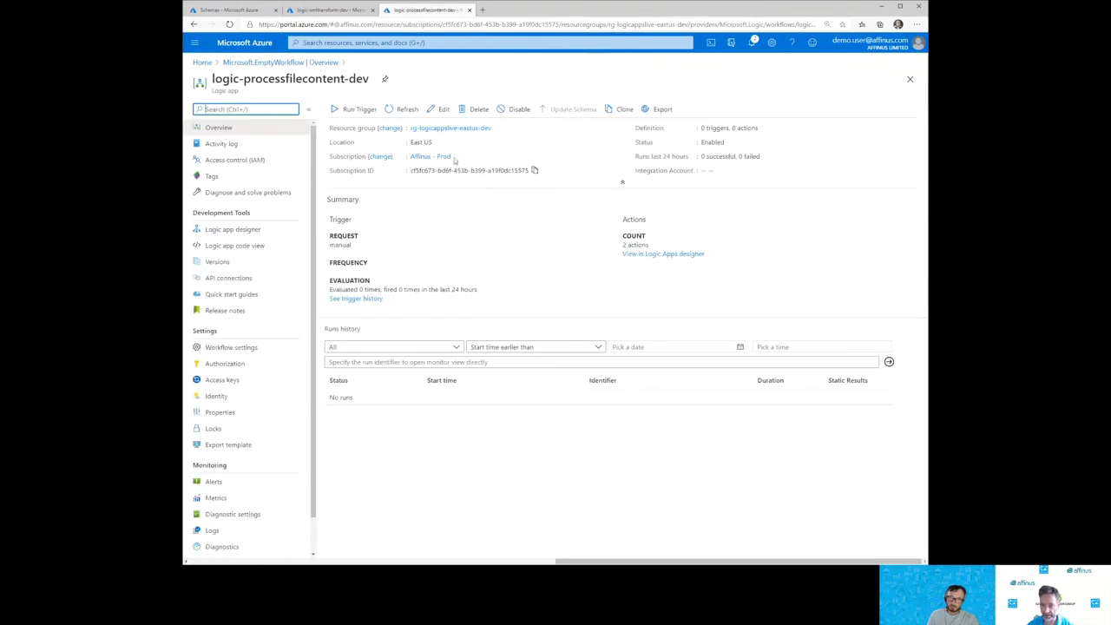
pyautogui.click(438, 109)
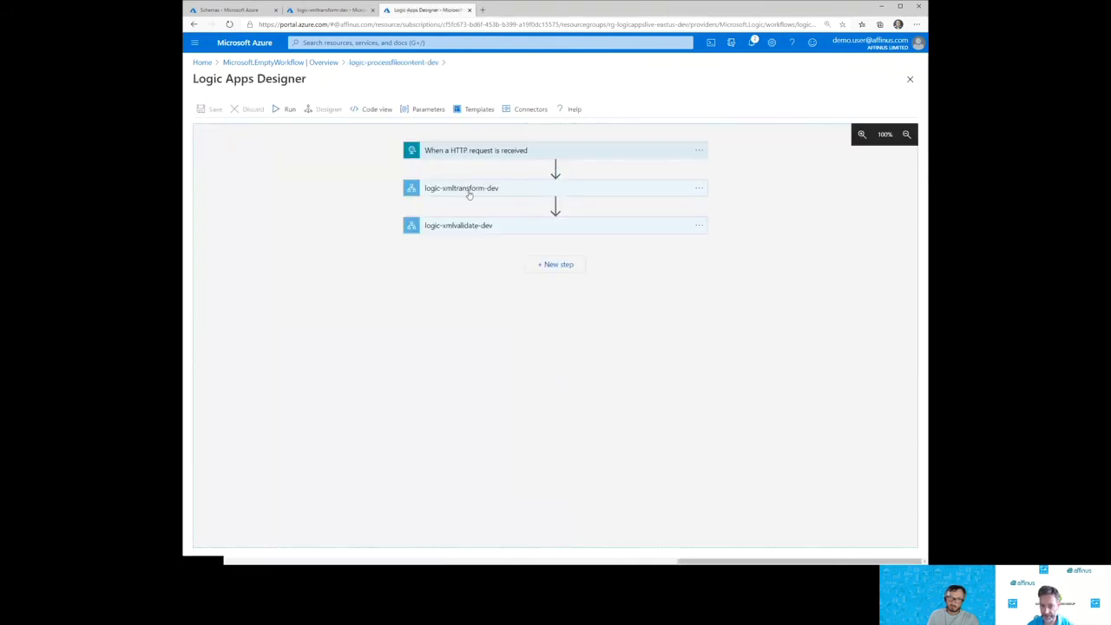
# Step: Set $mapName to Employees_to_ContosoEmployees in the logic-xmltransform-dev action, and collapse the action
pyautogui.click(469, 191)
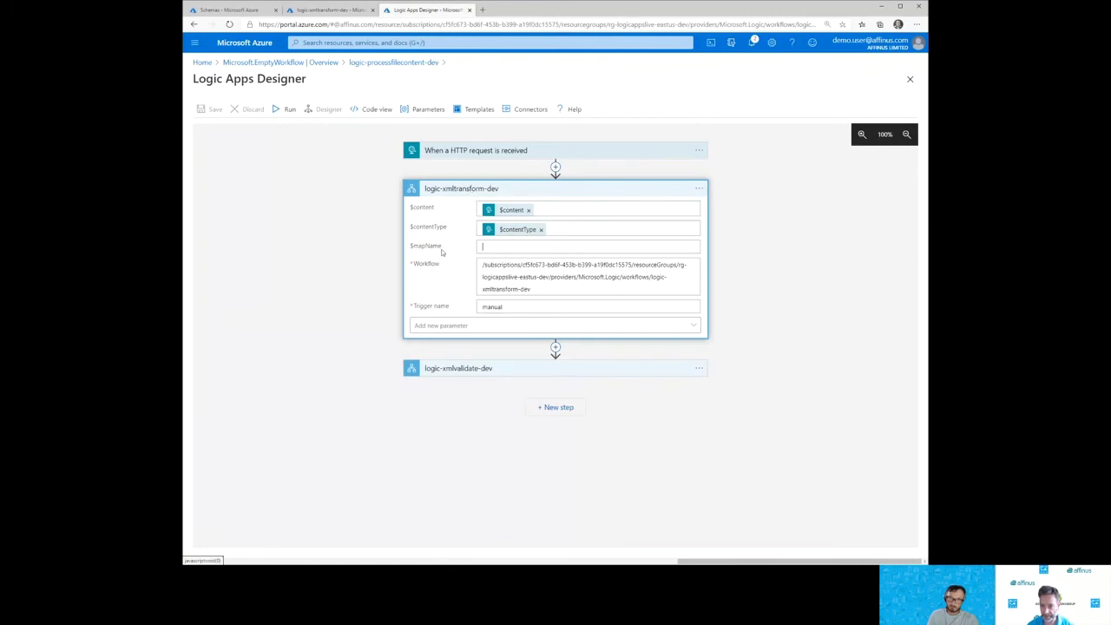
pyautogui.hotkey('ctrl', 'v')
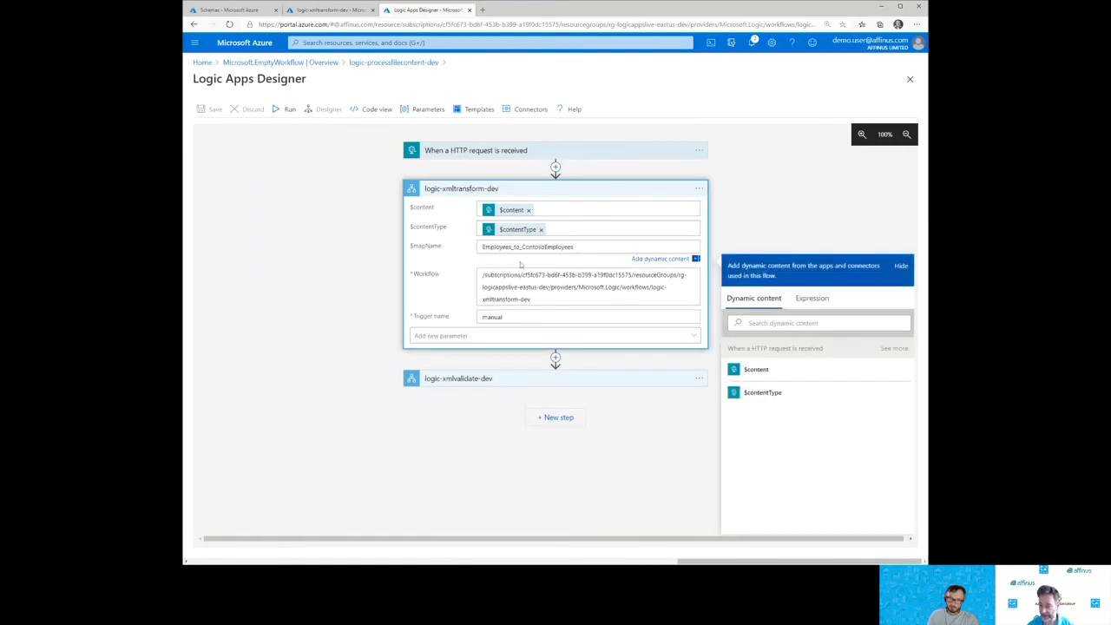
pyautogui.click(482, 469)
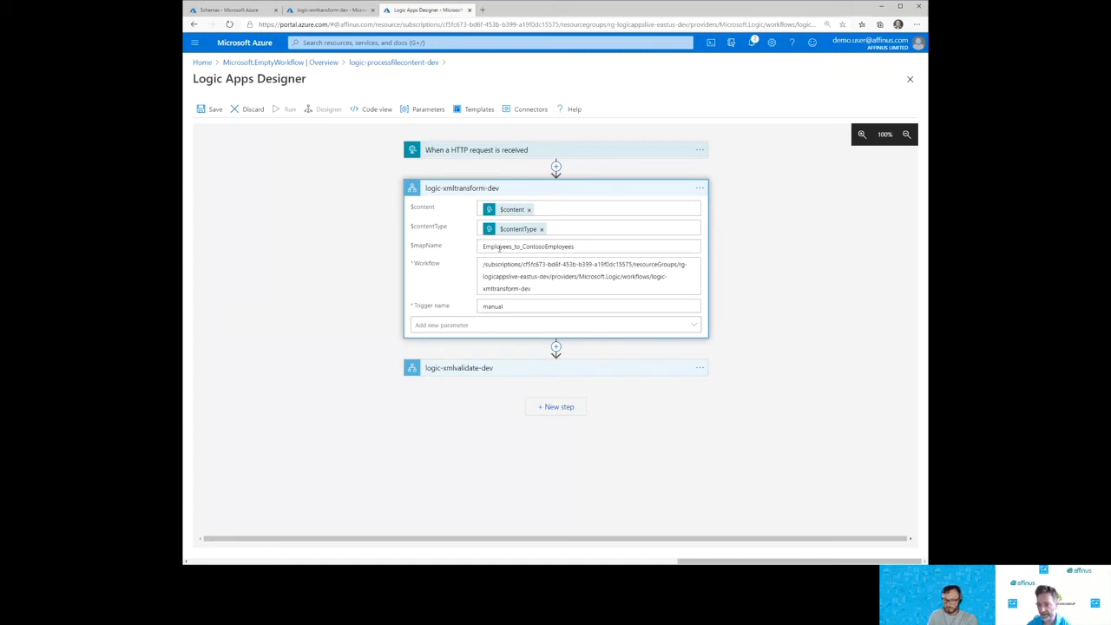
pyautogui.click(577, 247)
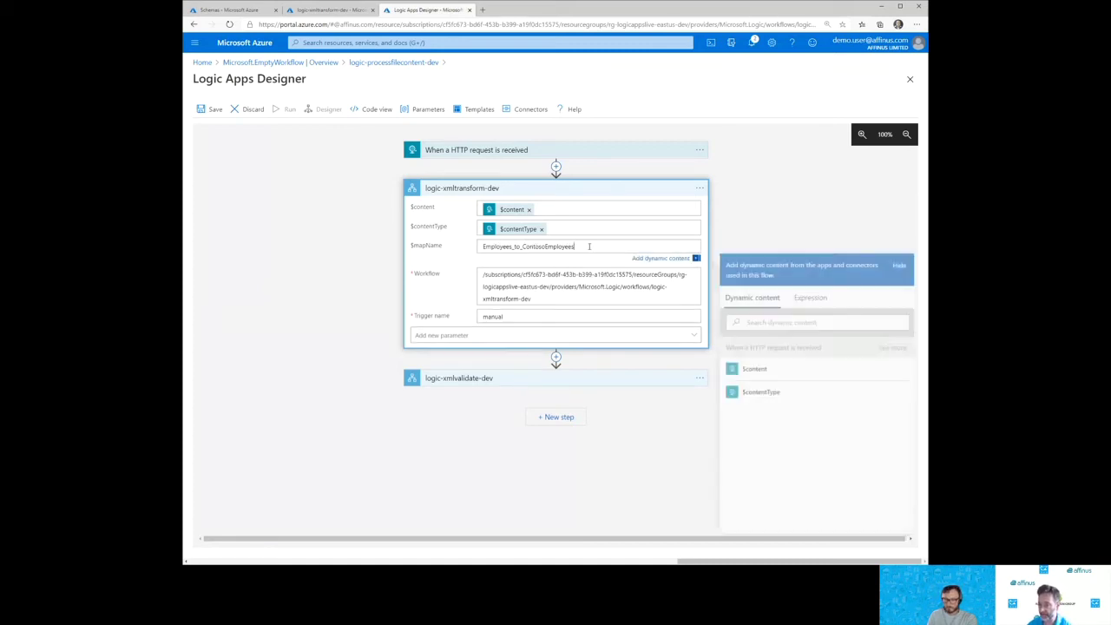
pyautogui.moveTo(575, 247); pyautogui.dragTo(492, 247)
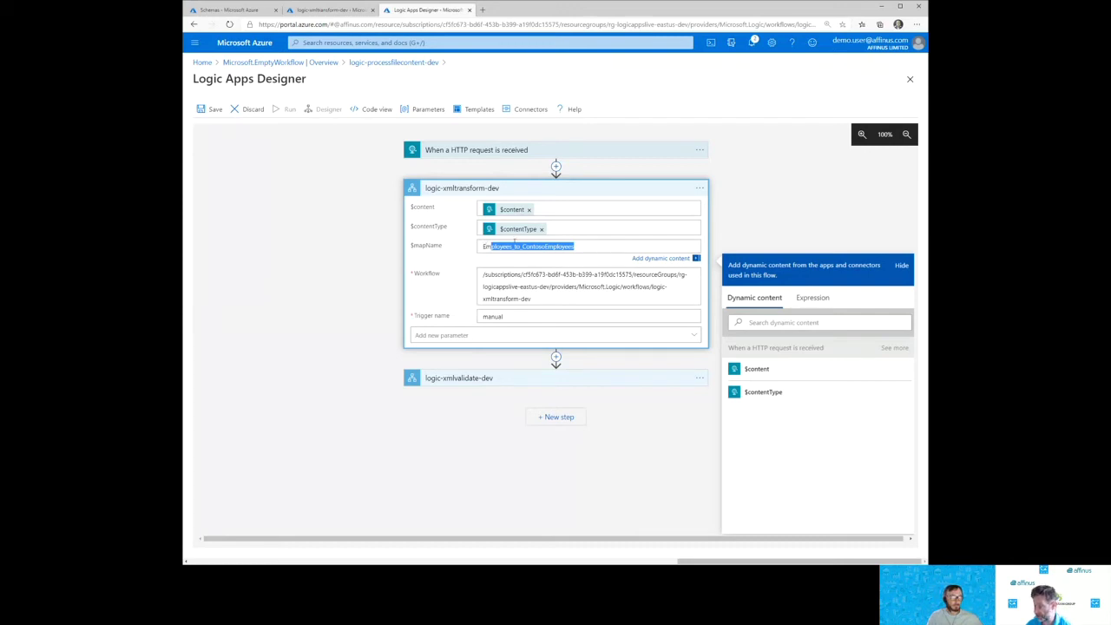
pyautogui.click(538, 191)
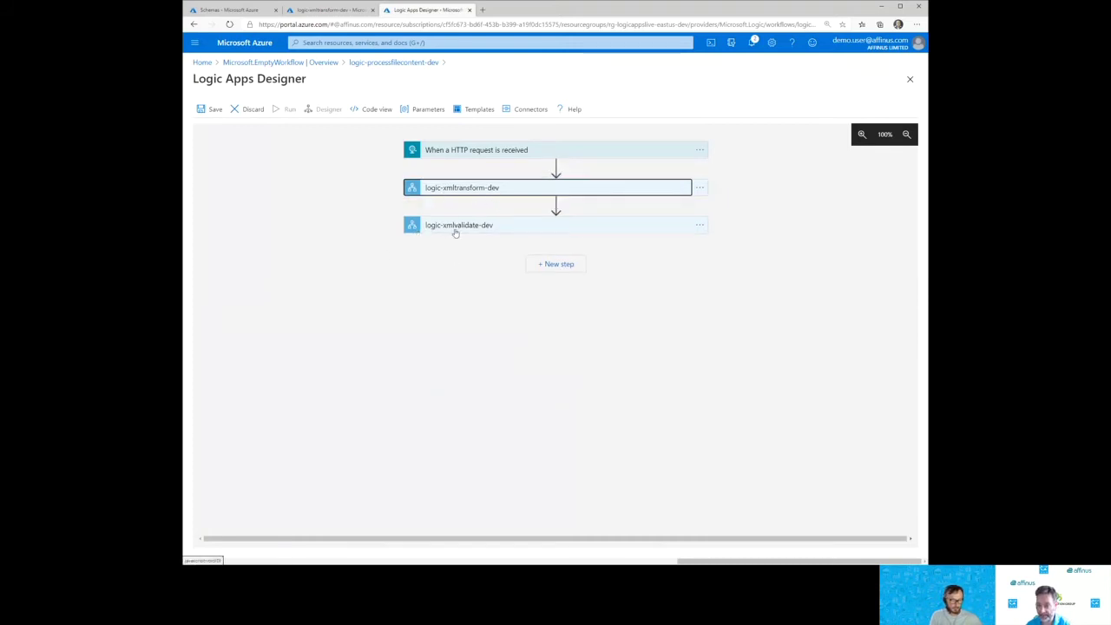
# Step: Add a Request Response action after logic-xmlvalidate-dev and rename it Success Response
pyautogui.click(557, 270)
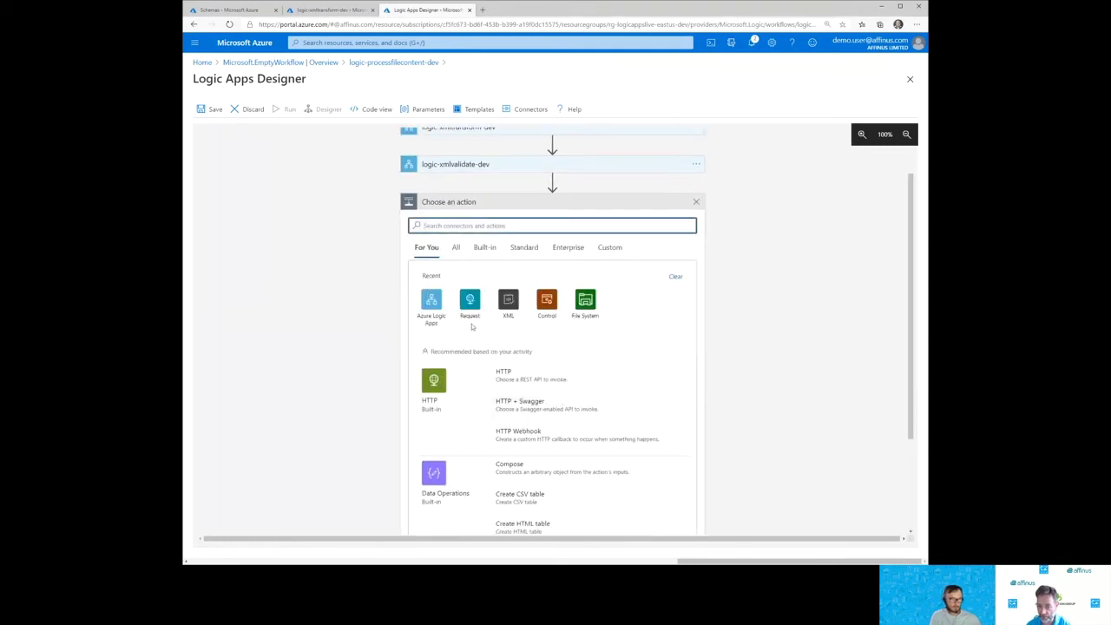
pyautogui.click(471, 314)
pyautogui.click(453, 280)
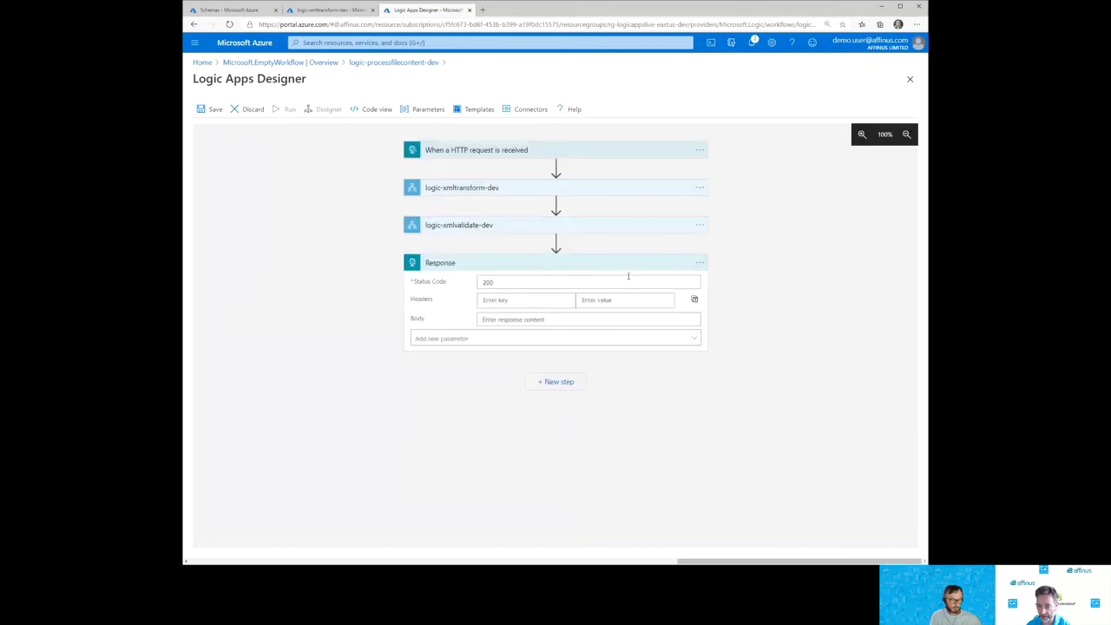
pyautogui.click(700, 262)
pyautogui.click(727, 263)
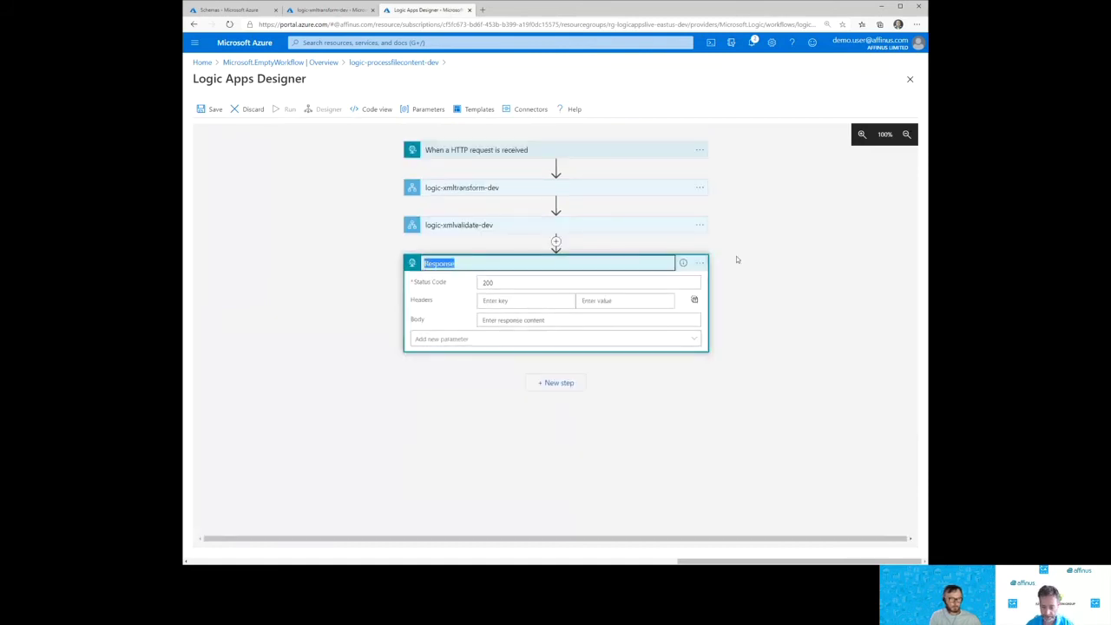
pyautogui.write('Success Response')
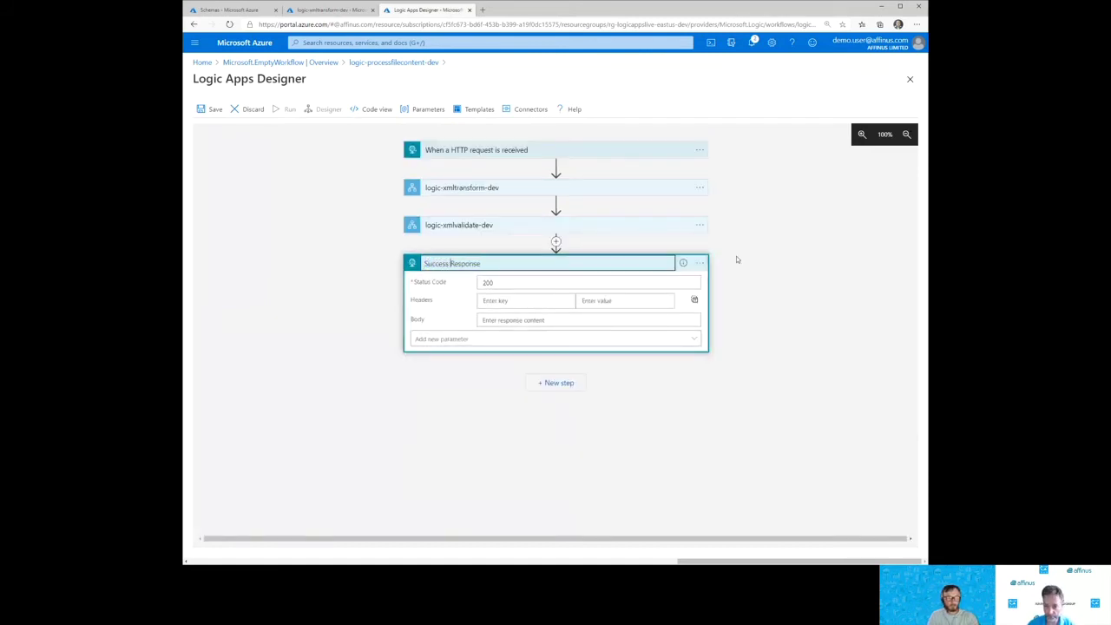
pyautogui.press('Return')
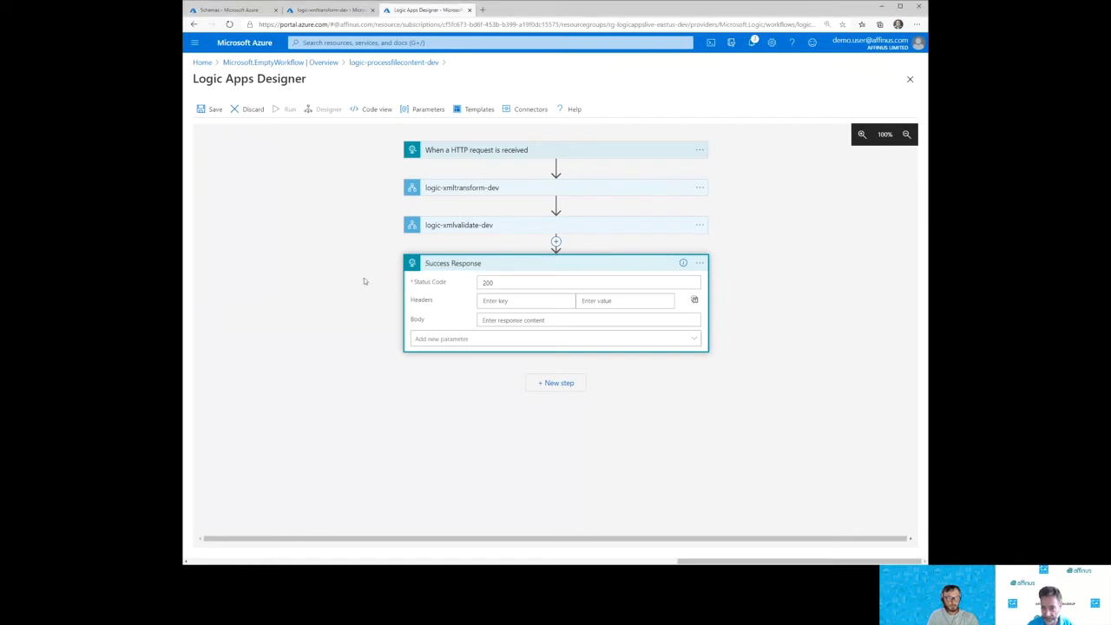
# Step: Add a Request Response action in a parallel branch after logic-xmlvalidate-dev, with the Success Response action collapsed
pyautogui.click(367, 276)
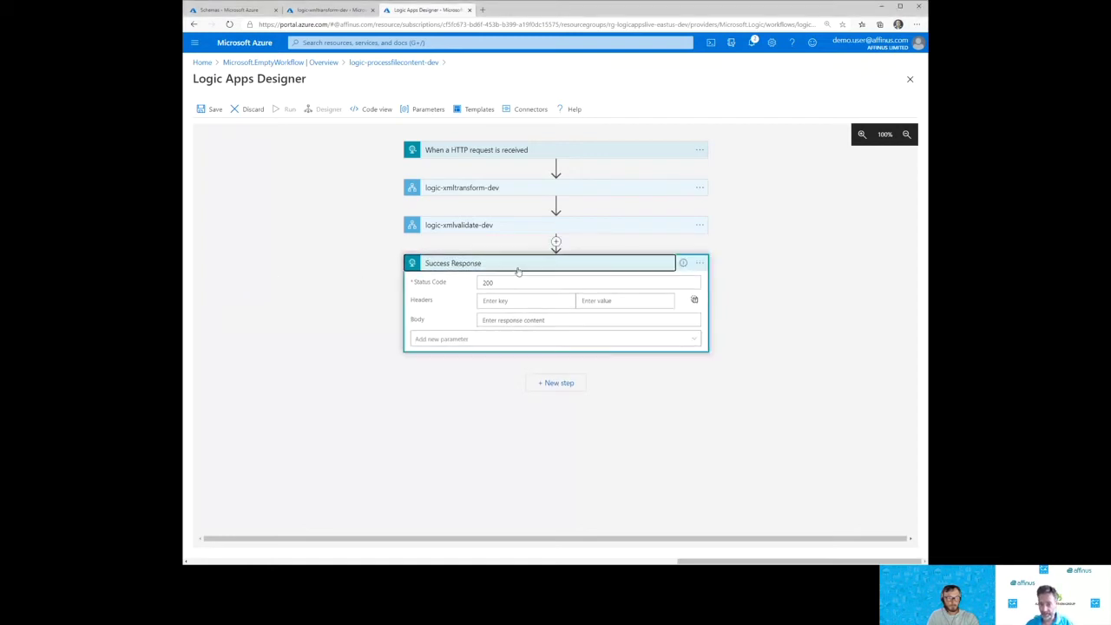
pyautogui.click(480, 265)
pyautogui.click(557, 245)
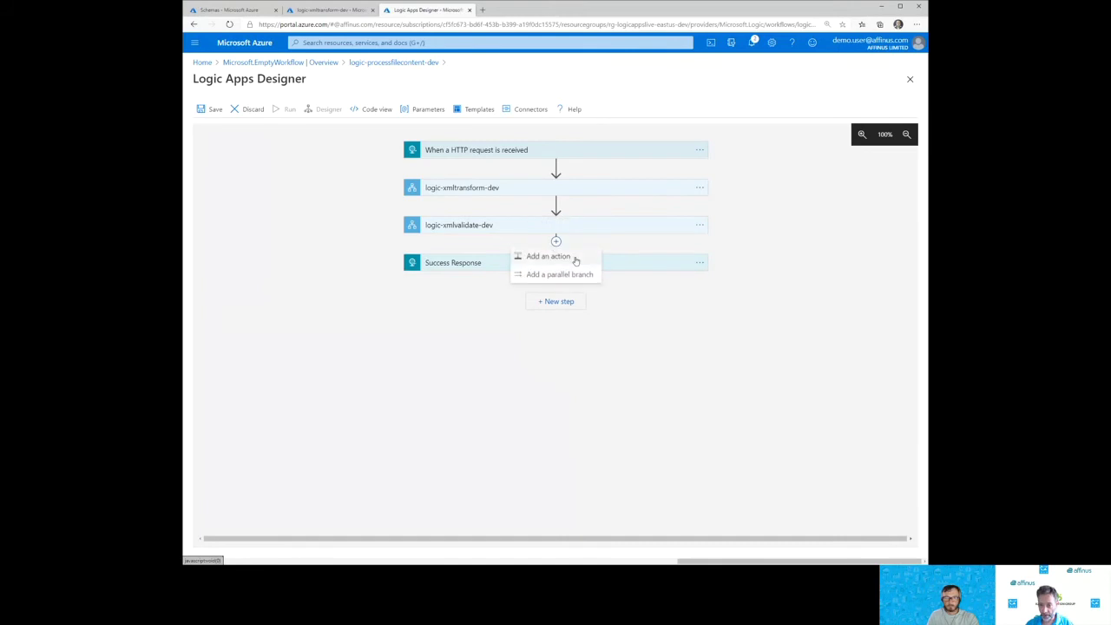
pyautogui.click(569, 273)
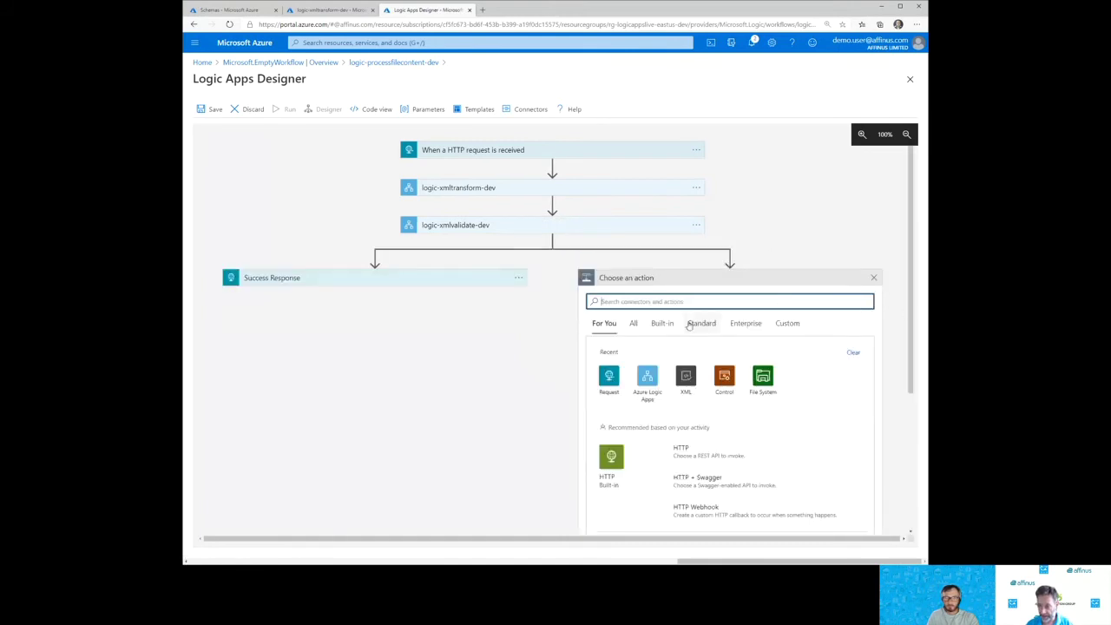
pyautogui.click(615, 387)
pyautogui.click(621, 359)
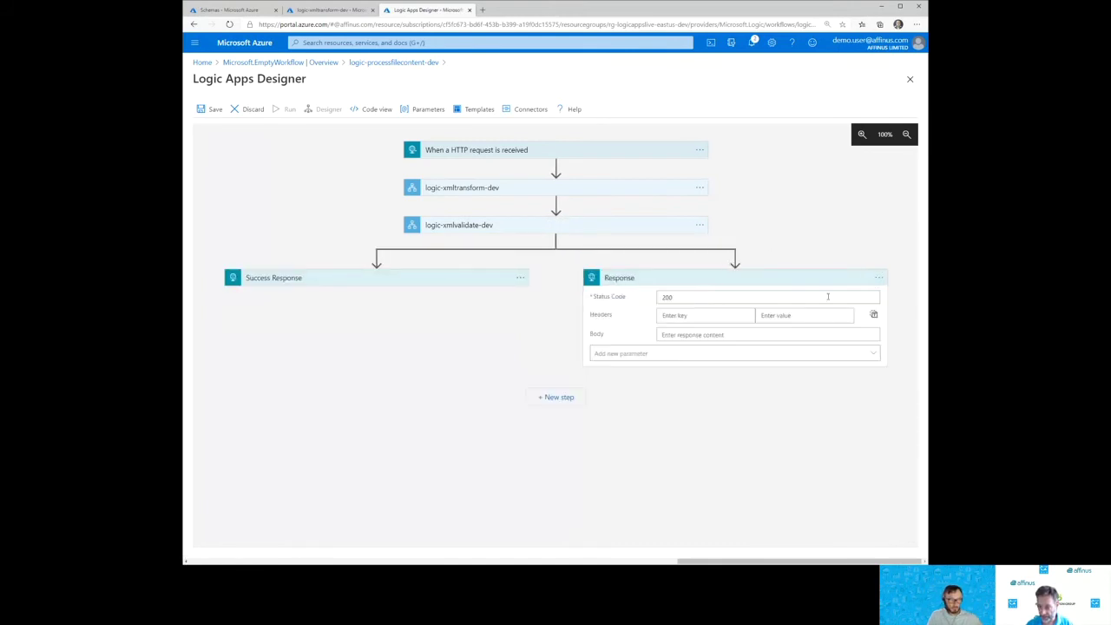
# Step: Rename the new parallel Response action Failure Response and set its status code to 500
pyautogui.click(879, 278)
pyautogui.click(803, 280)
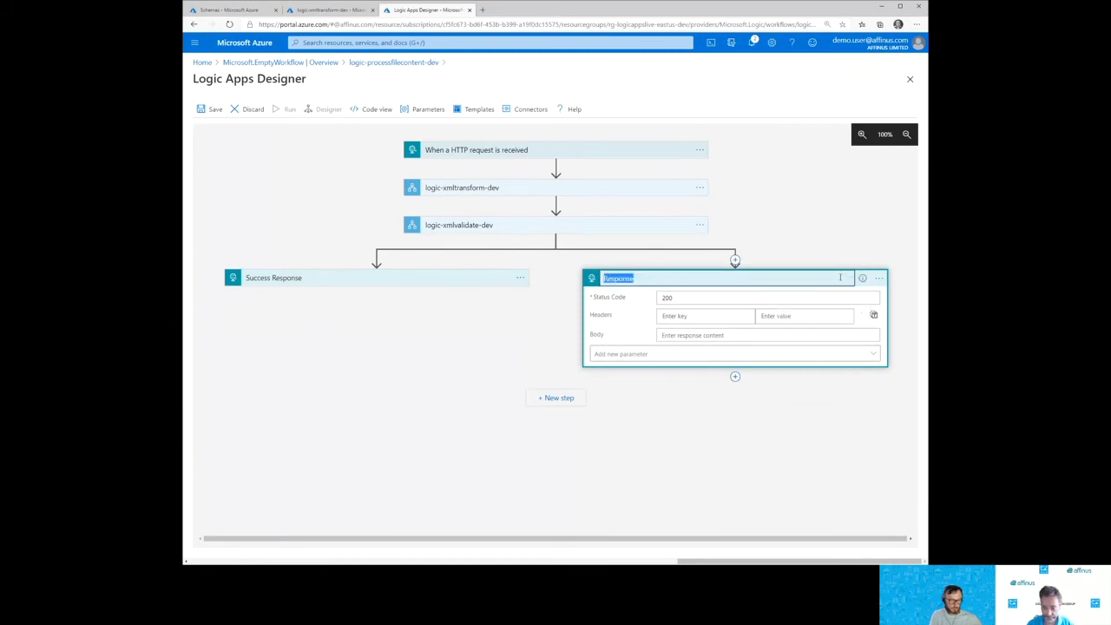
pyautogui.write('Failure')
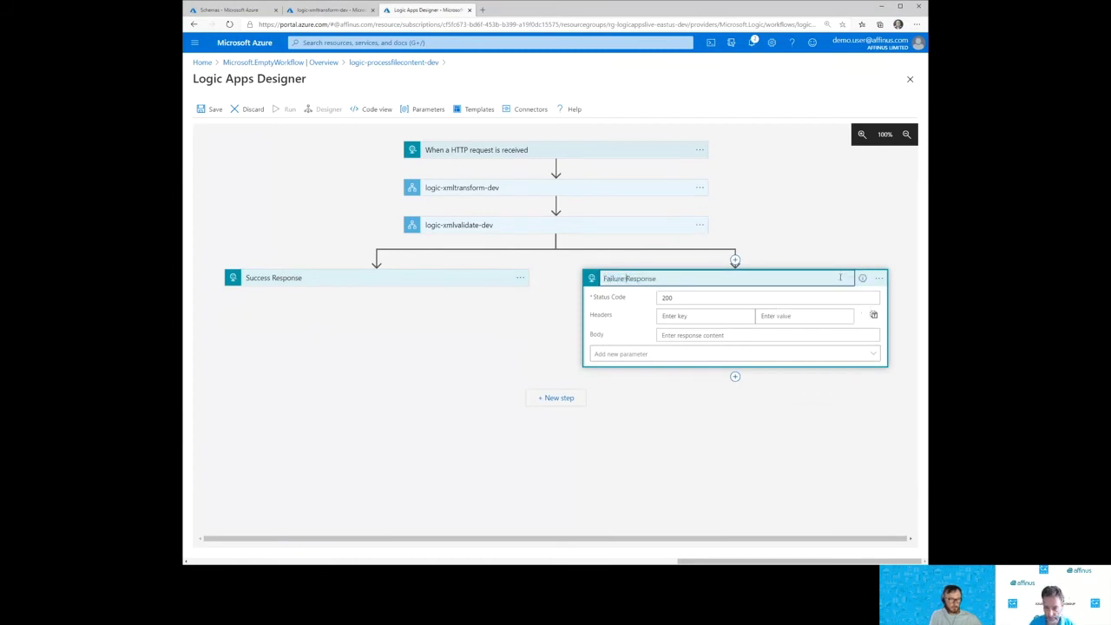
pyautogui.doubleClick(666, 297)
pyautogui.write('500')
pyautogui.click(781, 242)
pyautogui.click(666, 279)
pyautogui.click(658, 280)
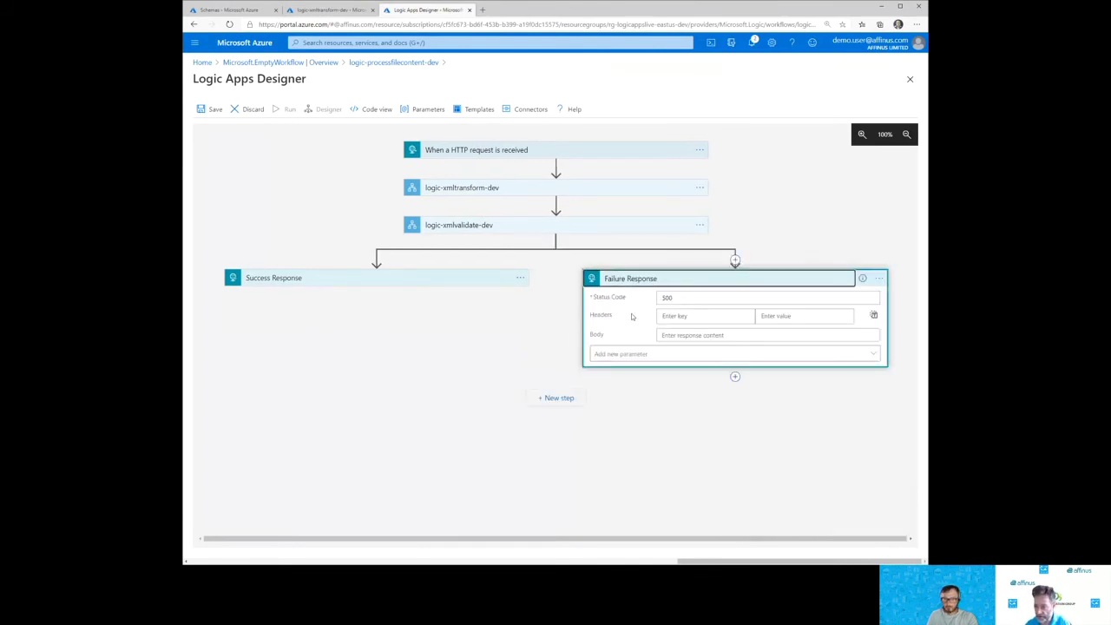
pyautogui.click(685, 335)
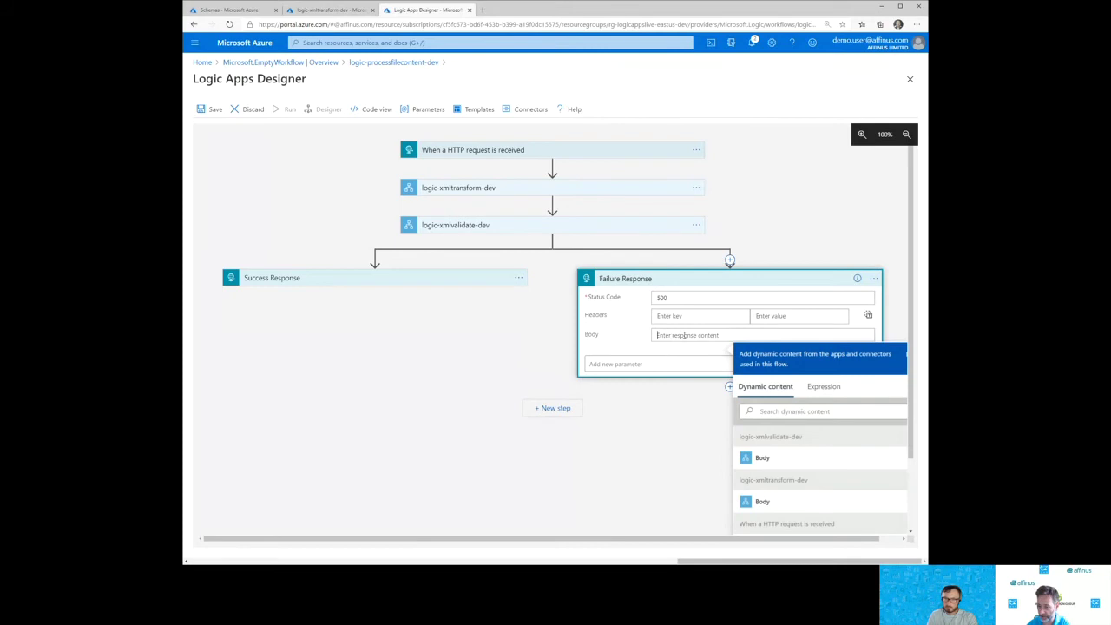
pyautogui.click(463, 340)
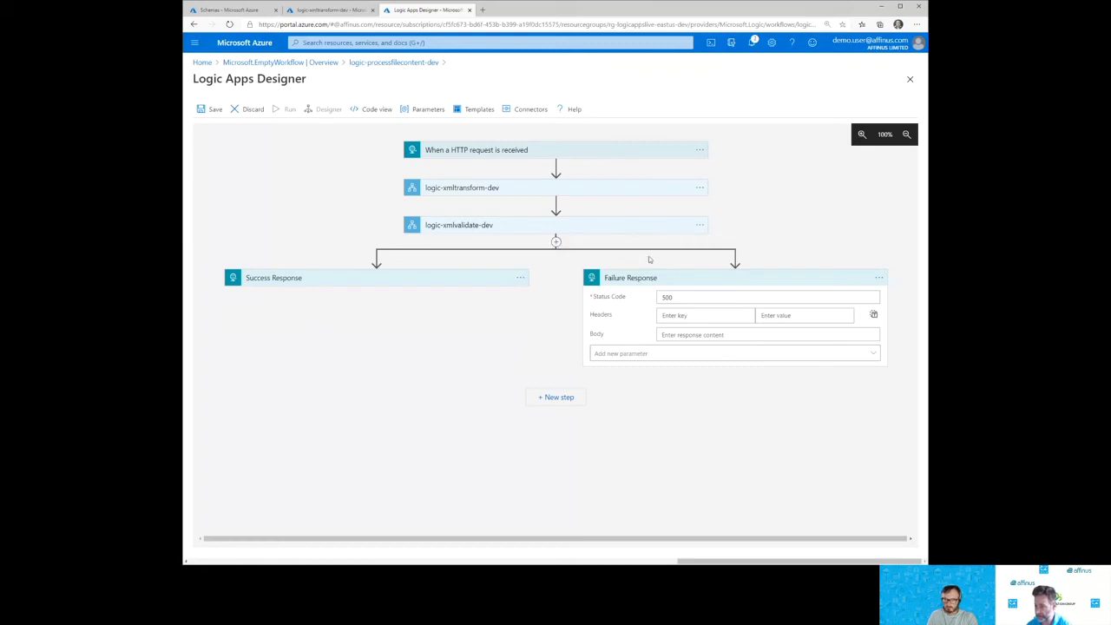
# Step: Configure Failure Response to run only after logic-xmlvalidate-dev has failed or is skipped, and save the logic app
pyautogui.click(877, 279)
pyautogui.click(820, 352)
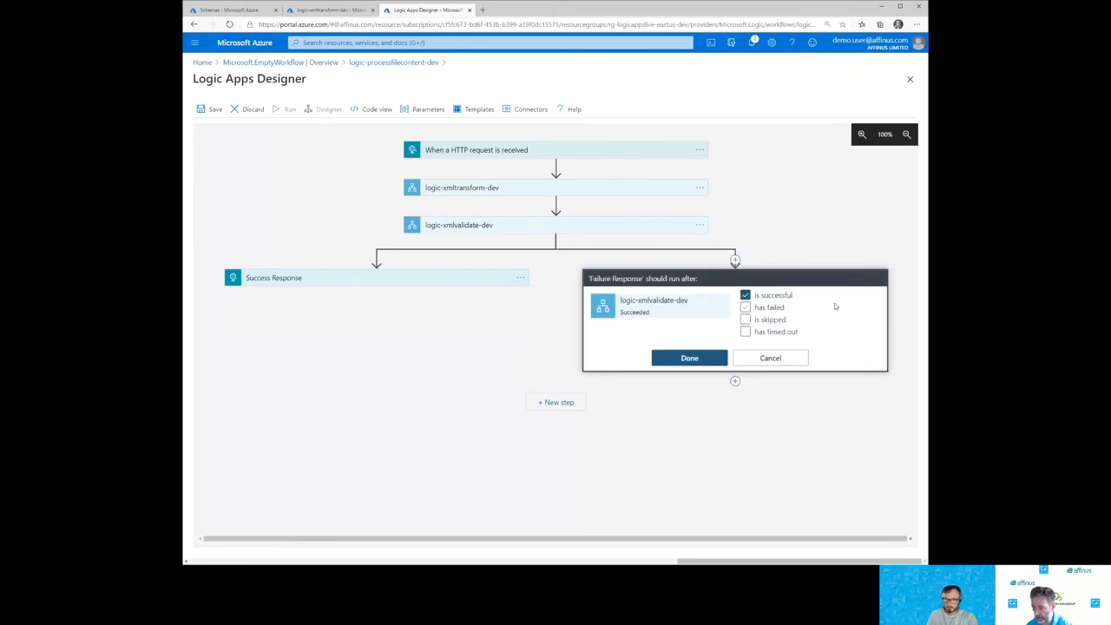
pyautogui.click(775, 320)
pyautogui.click(773, 308)
pyautogui.click(775, 295)
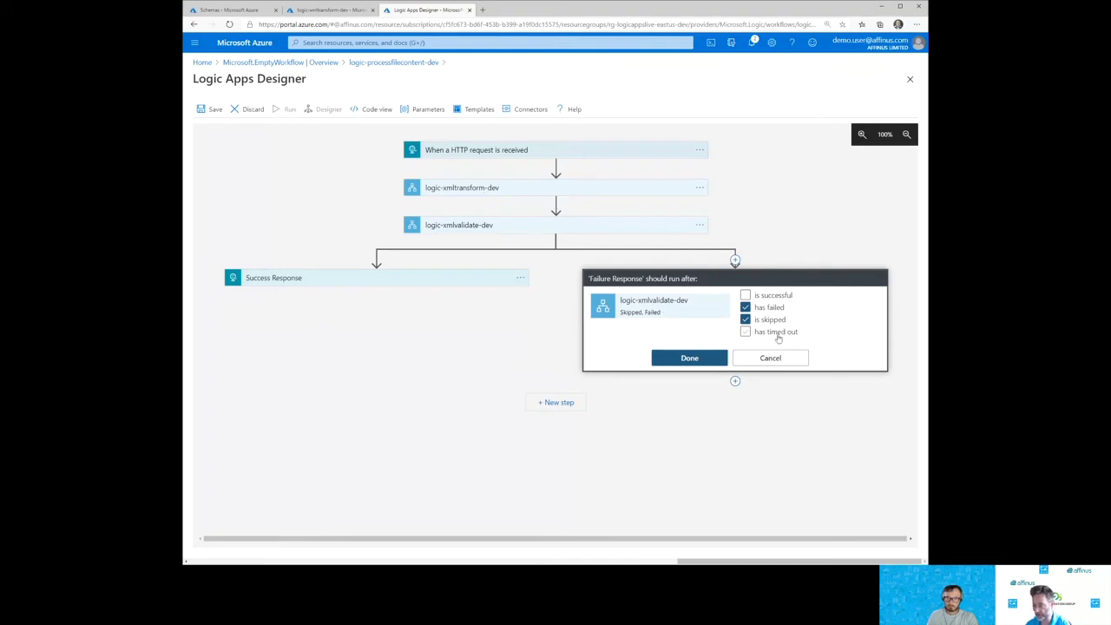
pyautogui.click(689, 357)
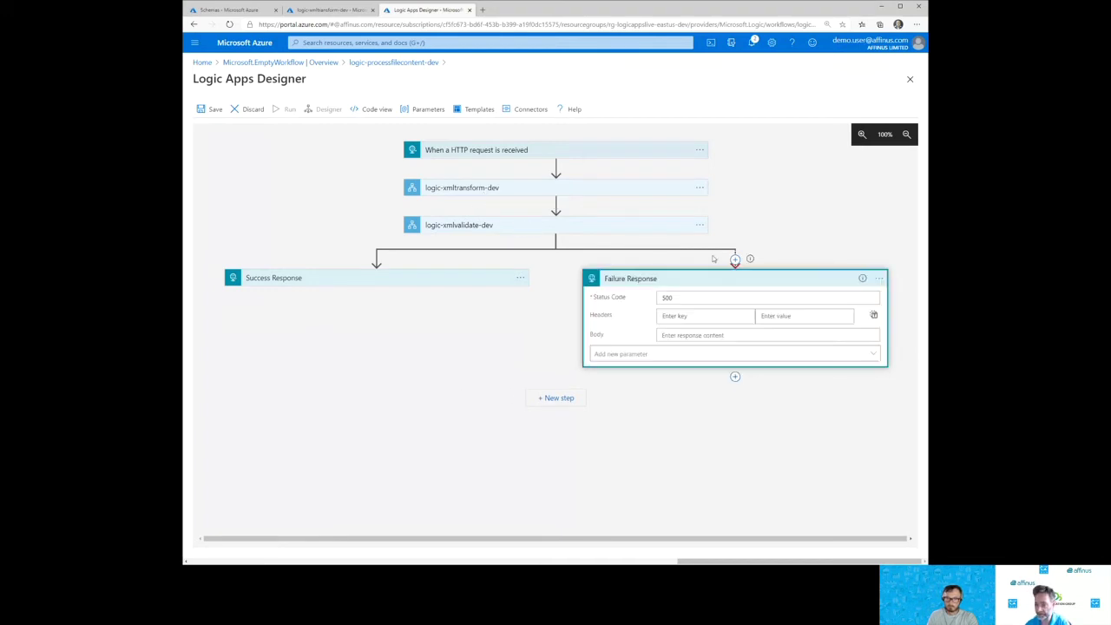
pyautogui.click(721, 278)
pyautogui.click(209, 108)
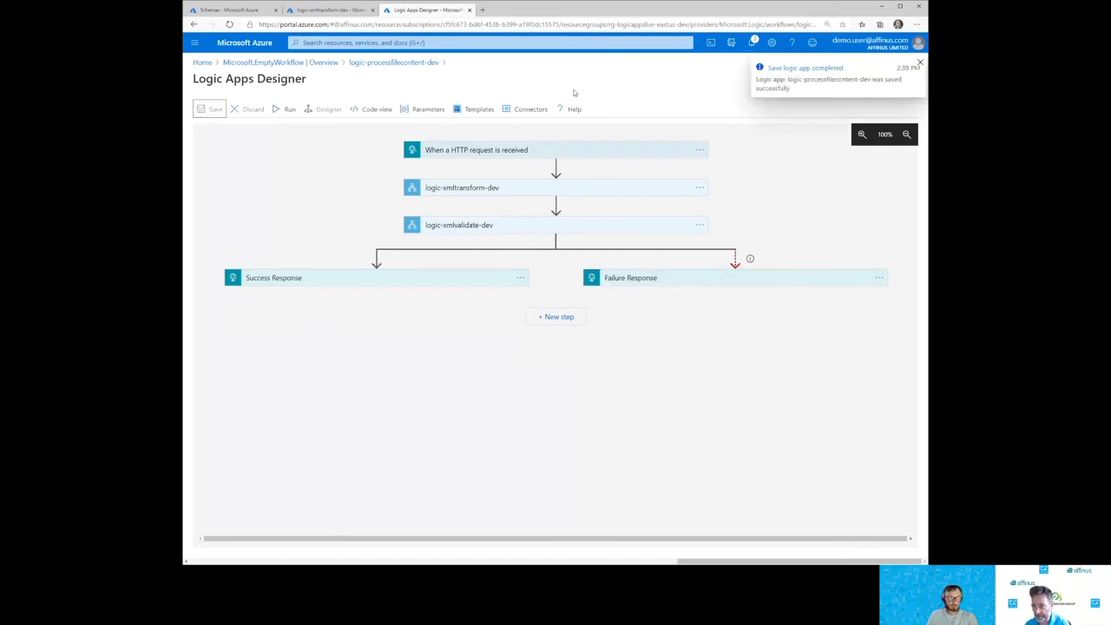
# Step: Set the Failure Response body to "An error occurred" and save the logic app
pyautogui.click(720, 281)
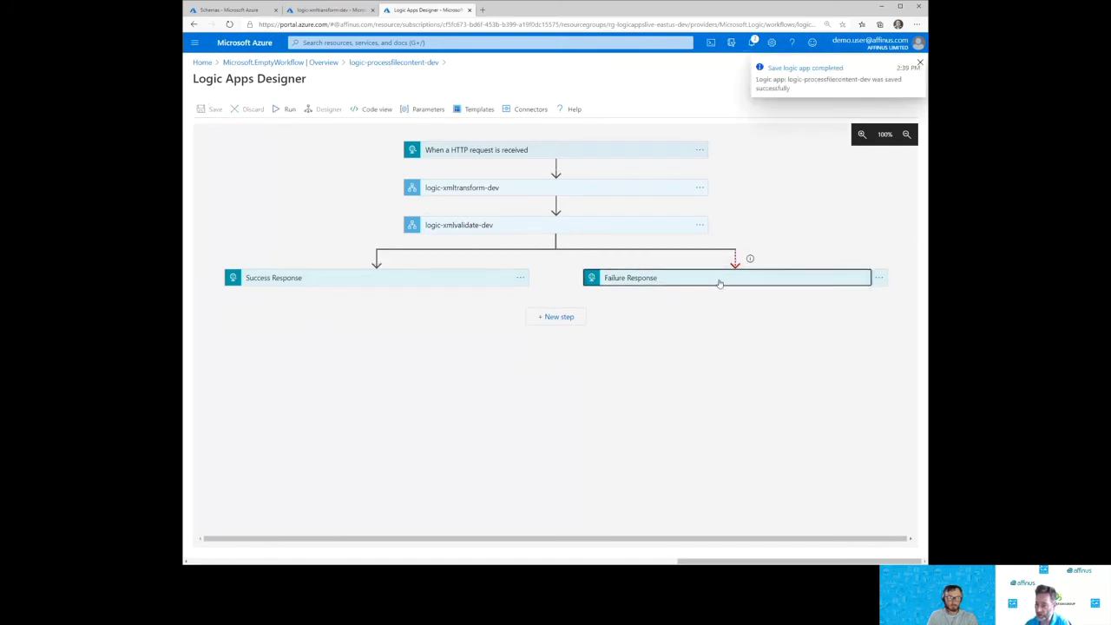
pyautogui.click(697, 335)
pyautogui.write('An error occu')
pyautogui.write('rred')
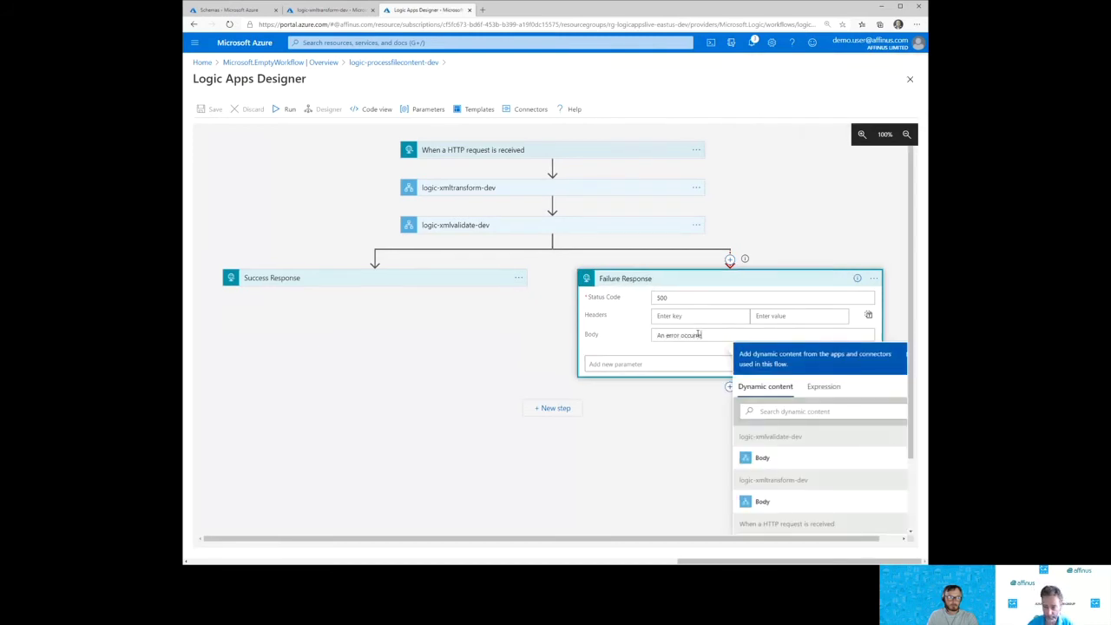
pyautogui.click(794, 245)
pyautogui.click(710, 282)
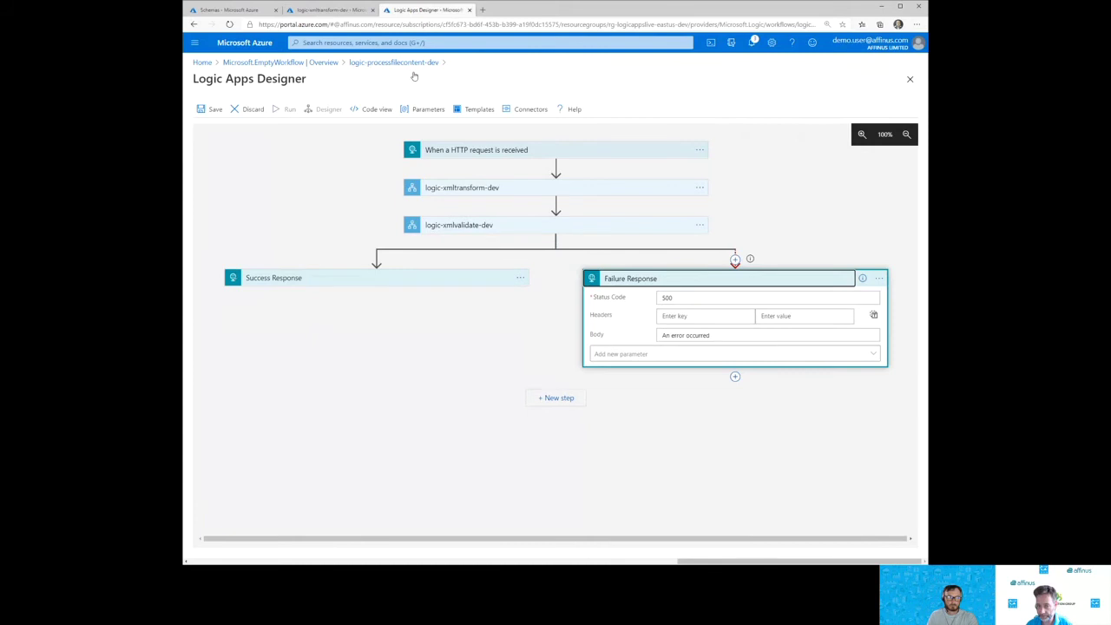
pyautogui.click(210, 108)
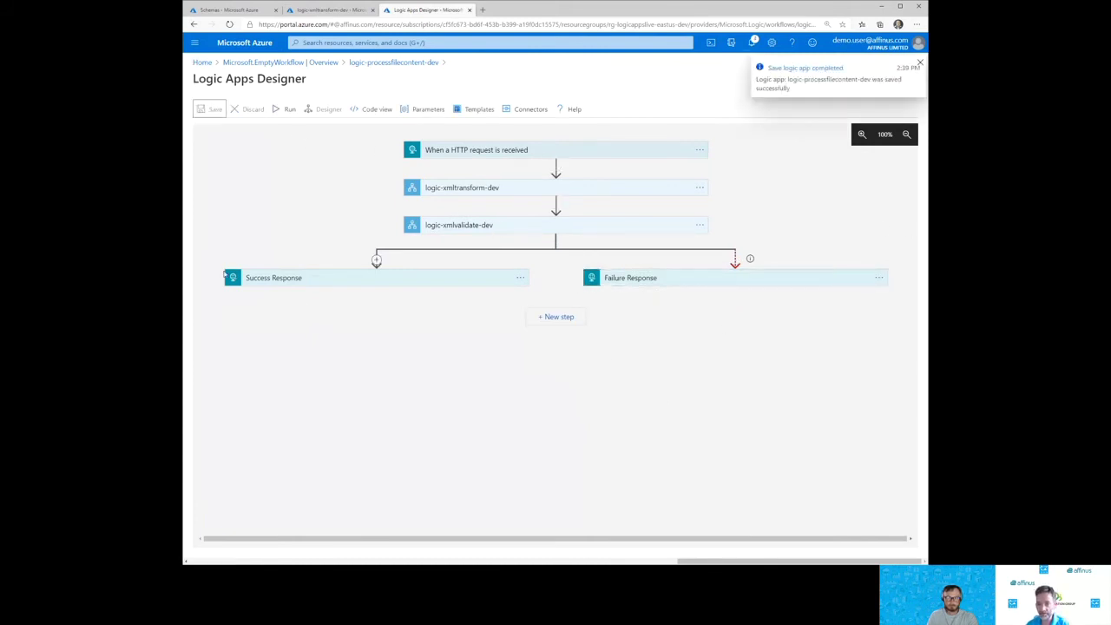
# Step: Open logic-receivefile-eastus-dev from resource group rg-logicappslive-eastus-dev in the designer and expand the Check if is XML file condition
pyautogui.click(329, 10)
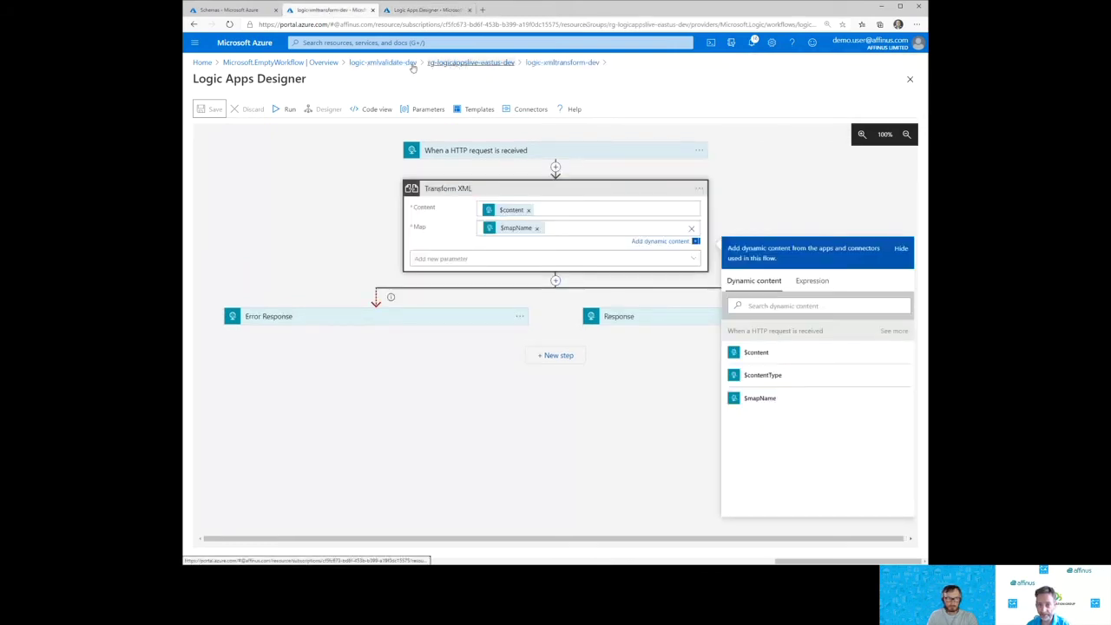
pyautogui.click(452, 68)
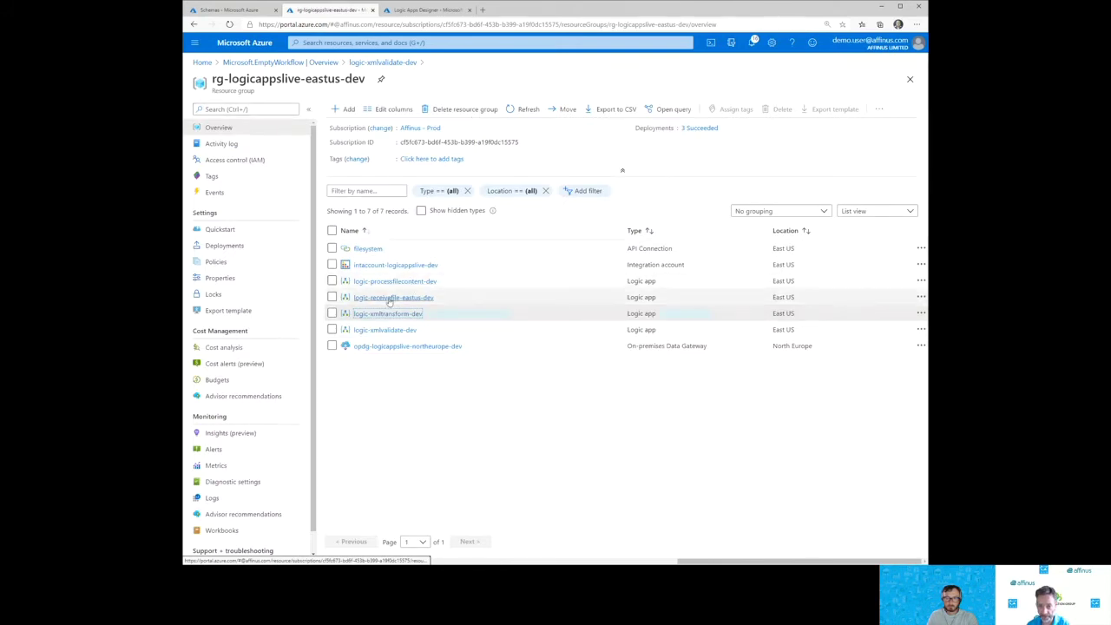
pyautogui.click(390, 298)
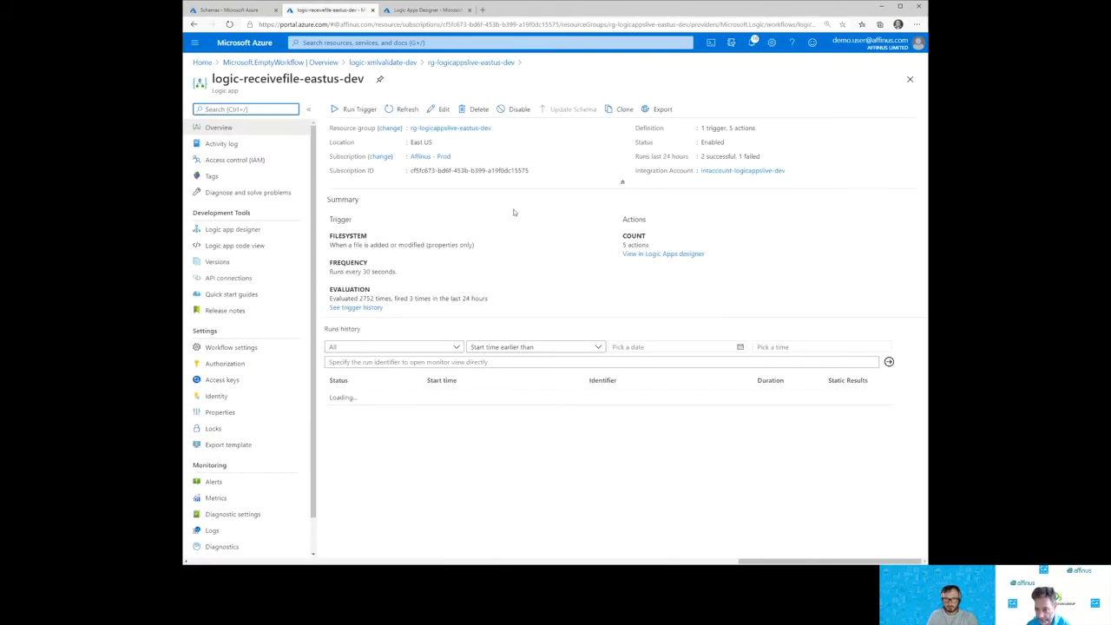
pyautogui.click(442, 109)
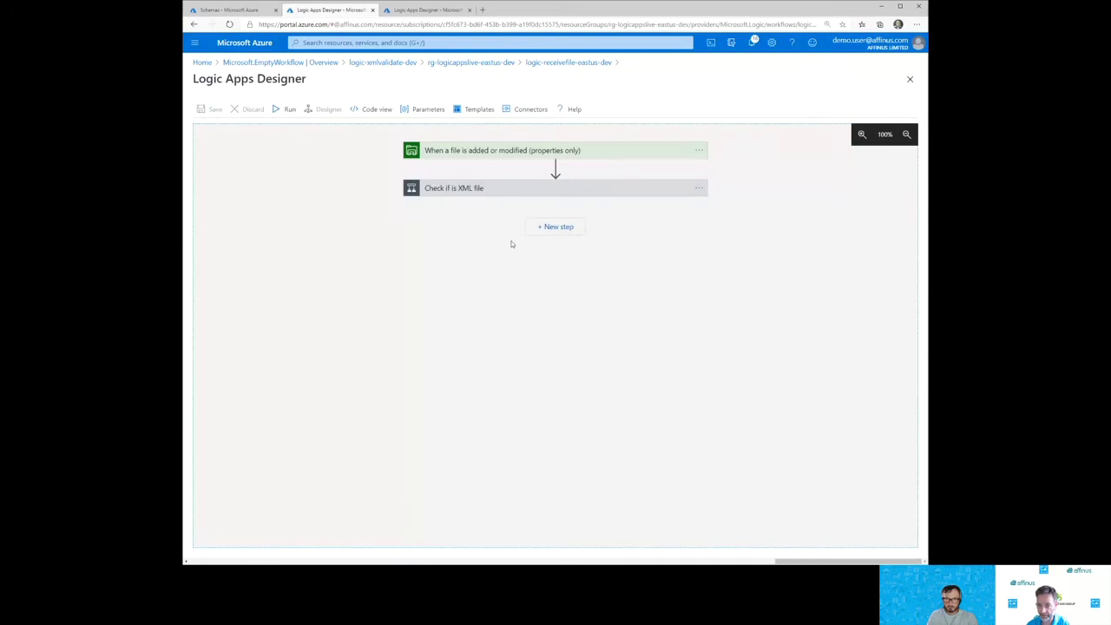
pyautogui.click(589, 191)
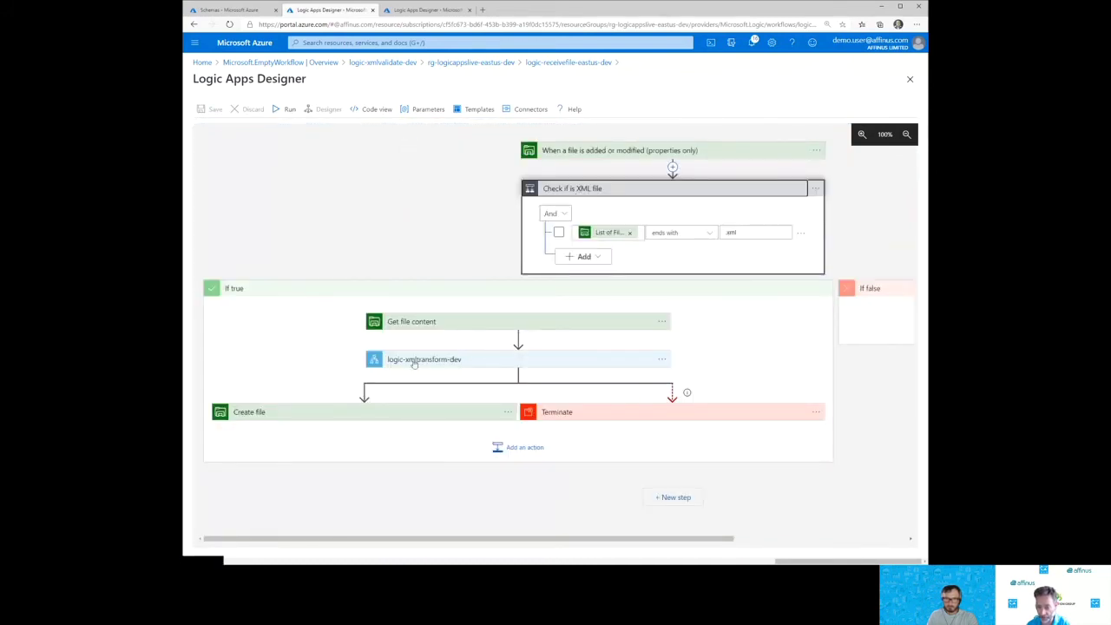
# Step: Delete the logic-xmltransform-dev action from the condition's If true branch
pyautogui.click(518, 337)
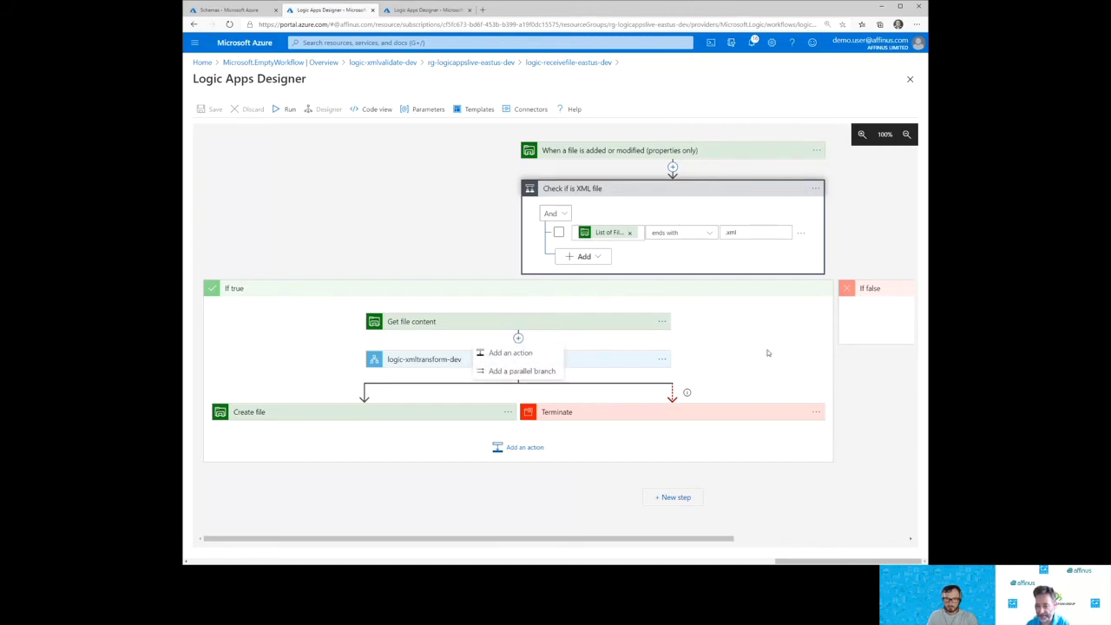
pyautogui.click(688, 346)
pyautogui.click(663, 359)
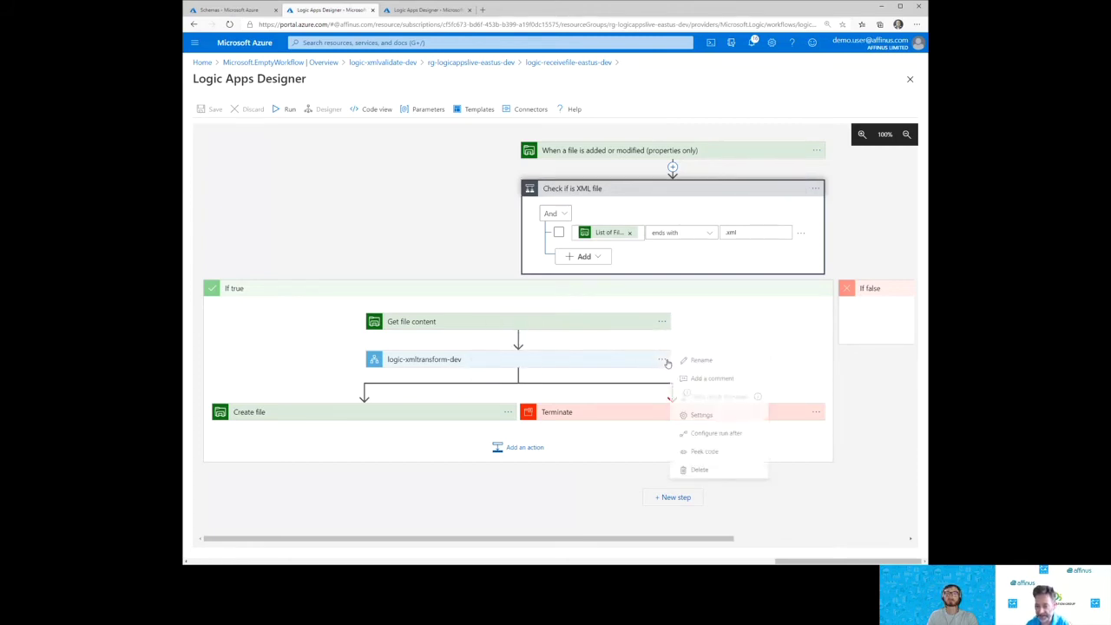
pyautogui.click(701, 469)
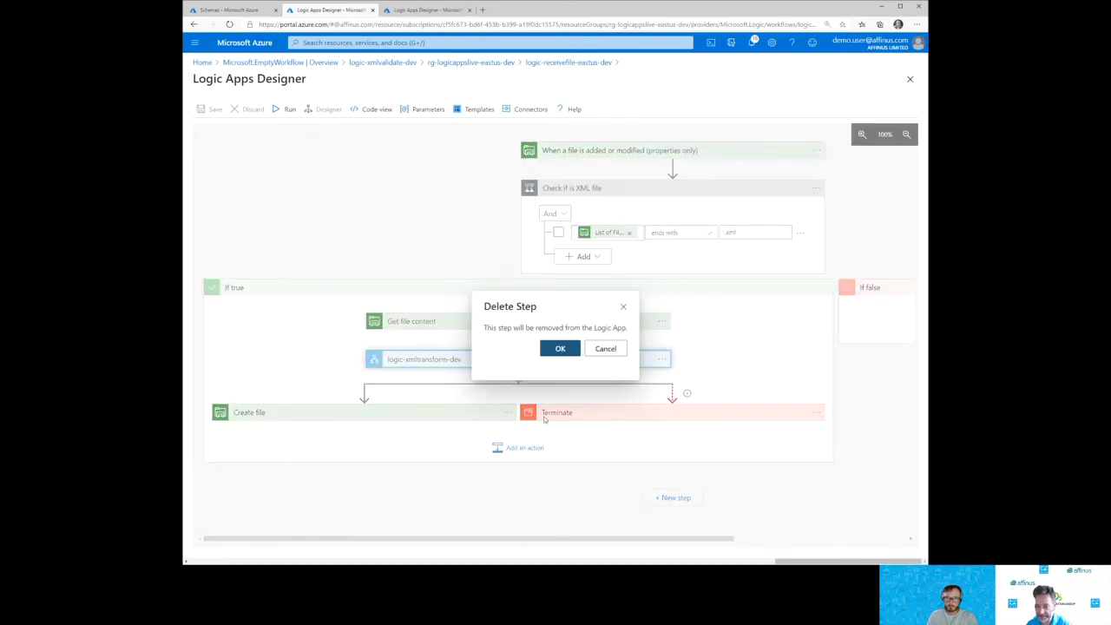
pyautogui.click(560, 347)
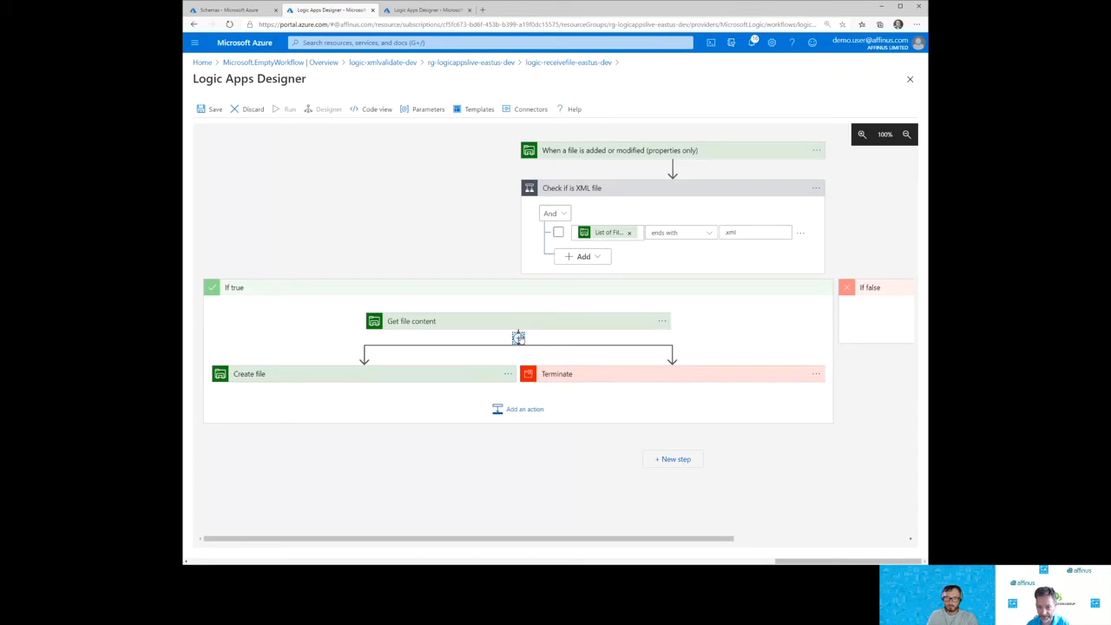
# Step: Add the logic-processfilecontent-dev logic app as an action after Get file content and set its $content to File Content
pyautogui.click(519, 338)
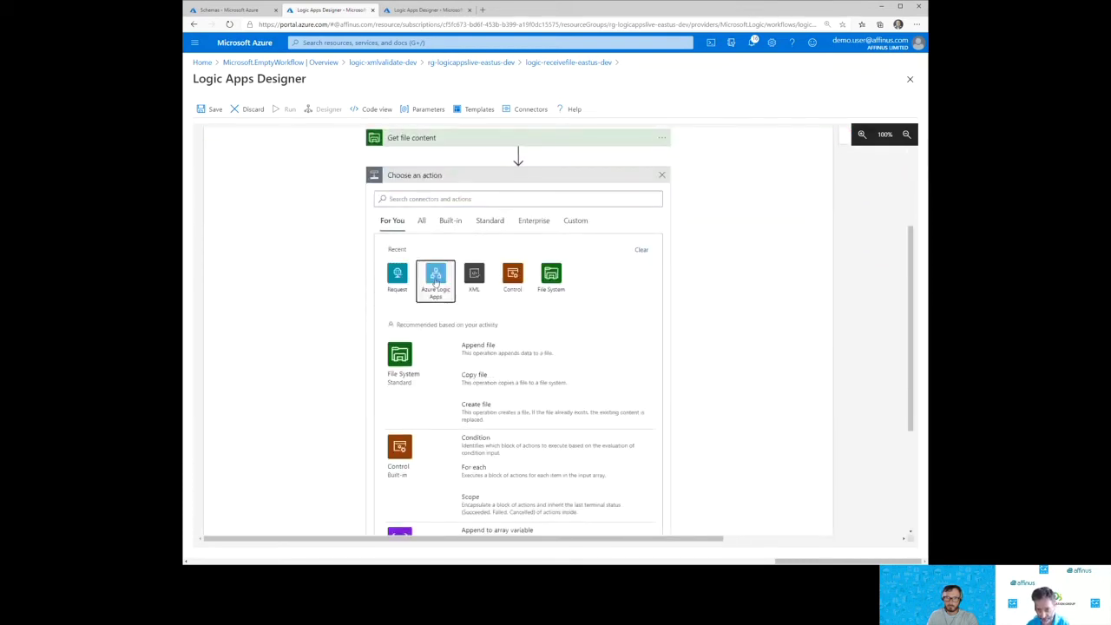
pyautogui.click(436, 276)
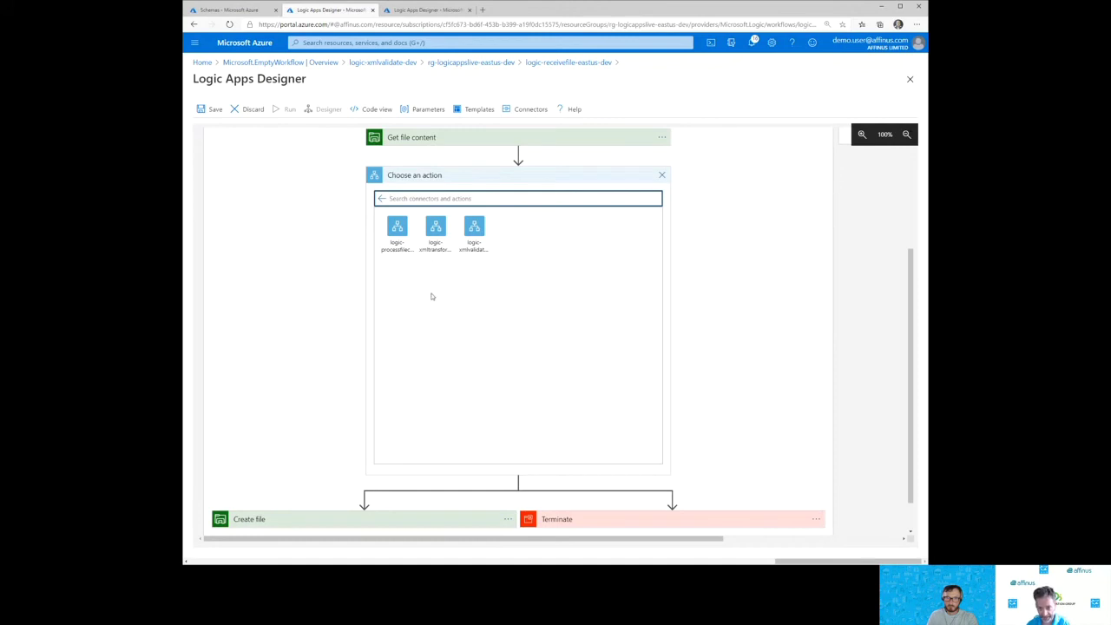
pyautogui.click(397, 243)
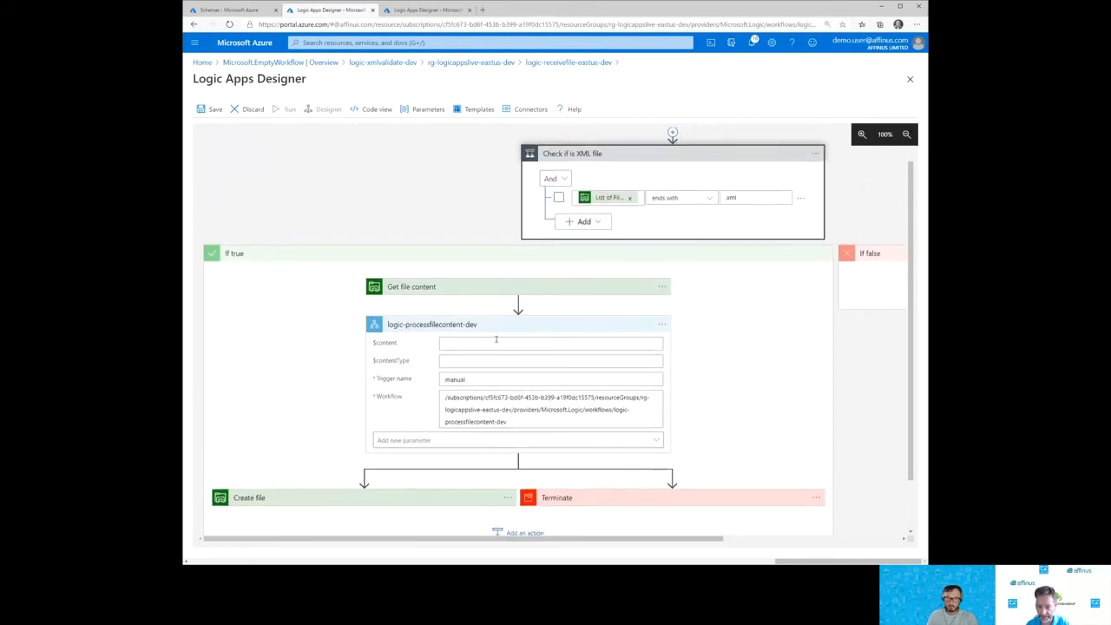
pyautogui.click(509, 342)
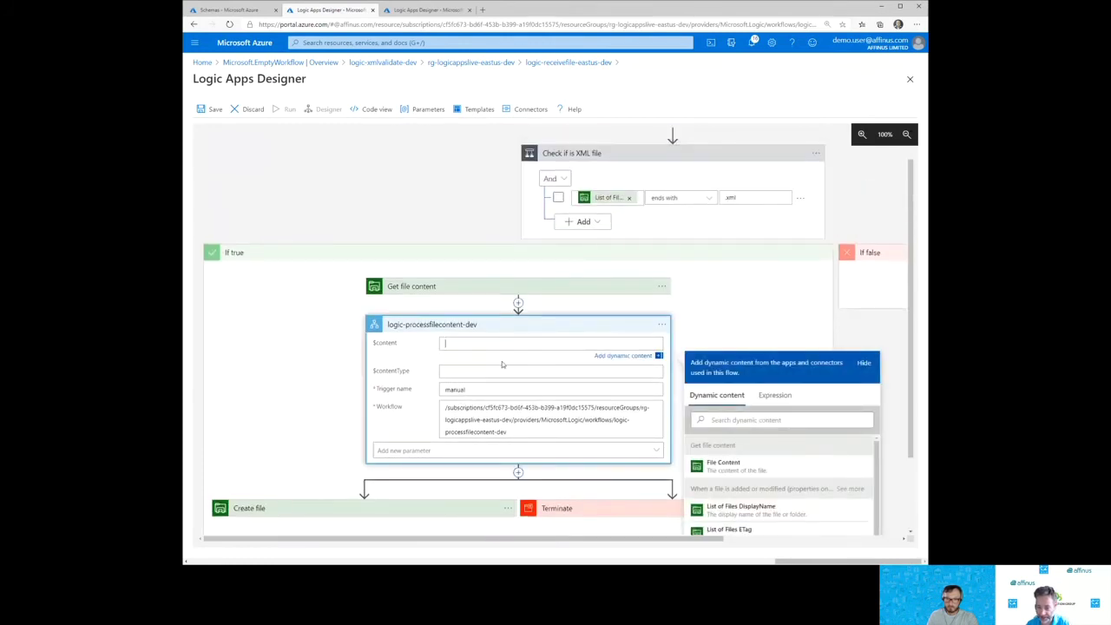
pyautogui.click(721, 464)
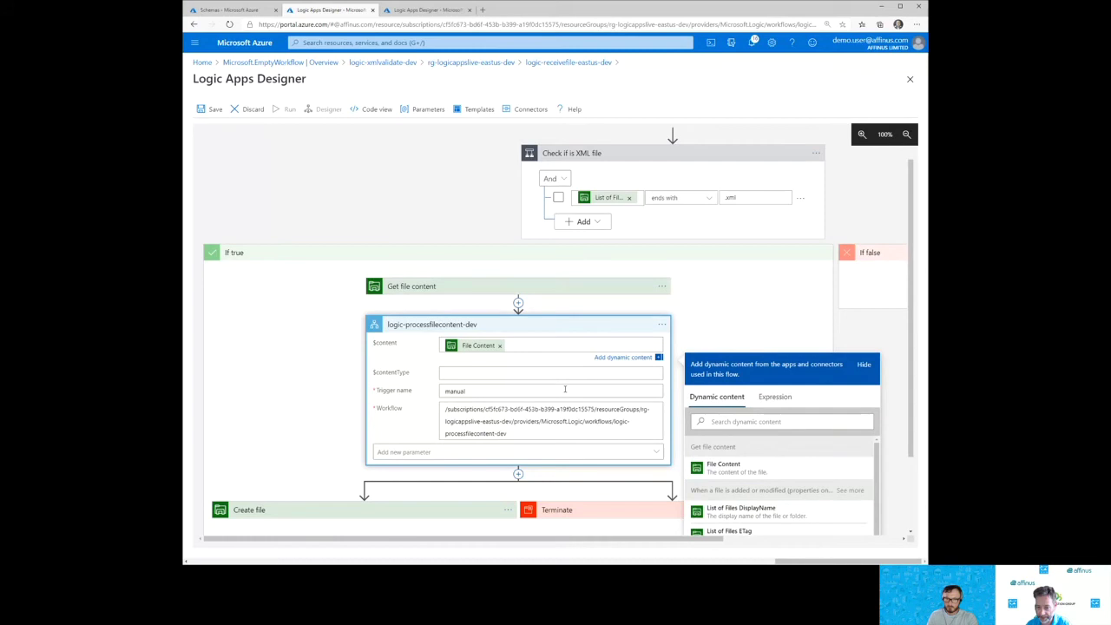
# Step: Set the $content of the logic-processfilecontent-dev action to the expression base64(body('Get_file_content'))
pyautogui.click(772, 397)
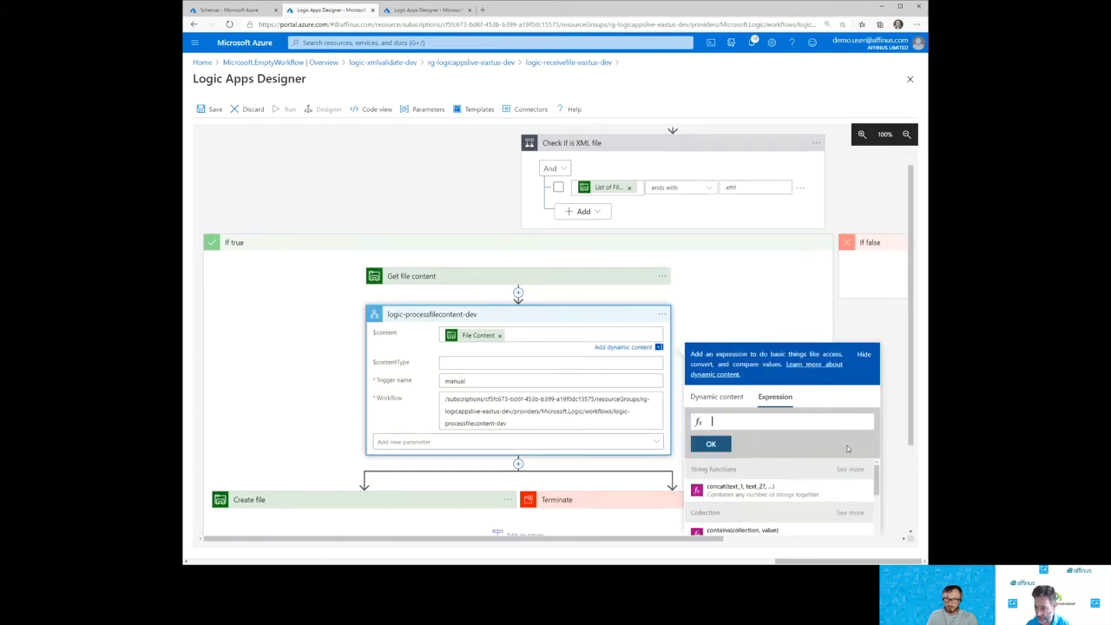
pyautogui.scroll(-2, 894, 400)
pyautogui.scroll(-5, 875, 395)
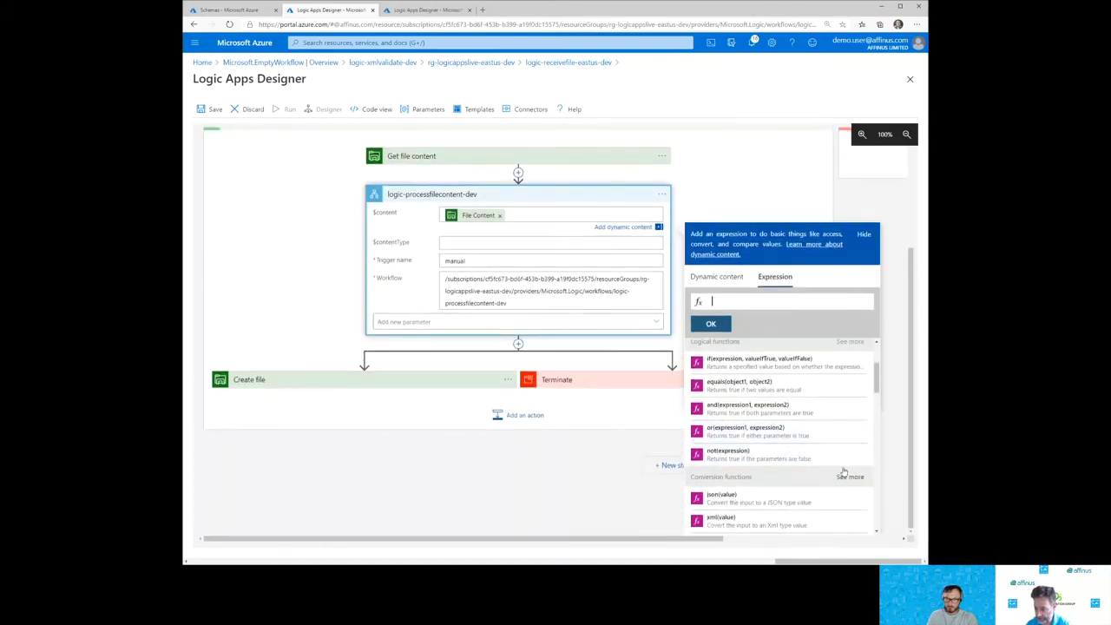
pyautogui.click(850, 474)
pyautogui.scroll(-1, 797, 473)
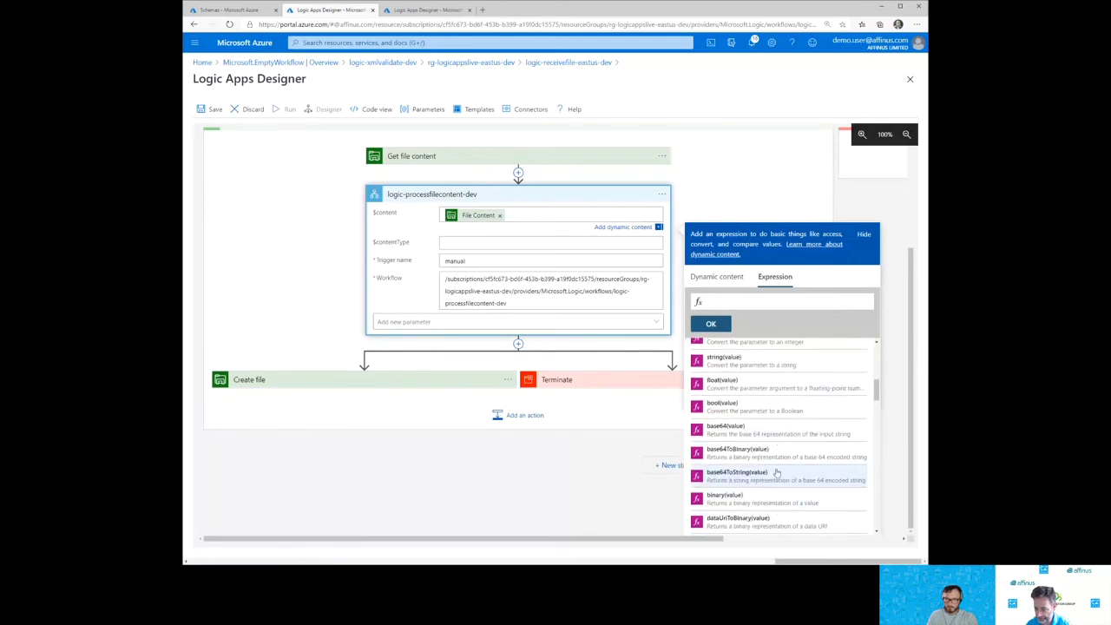
pyautogui.click(745, 431)
pyautogui.click(717, 276)
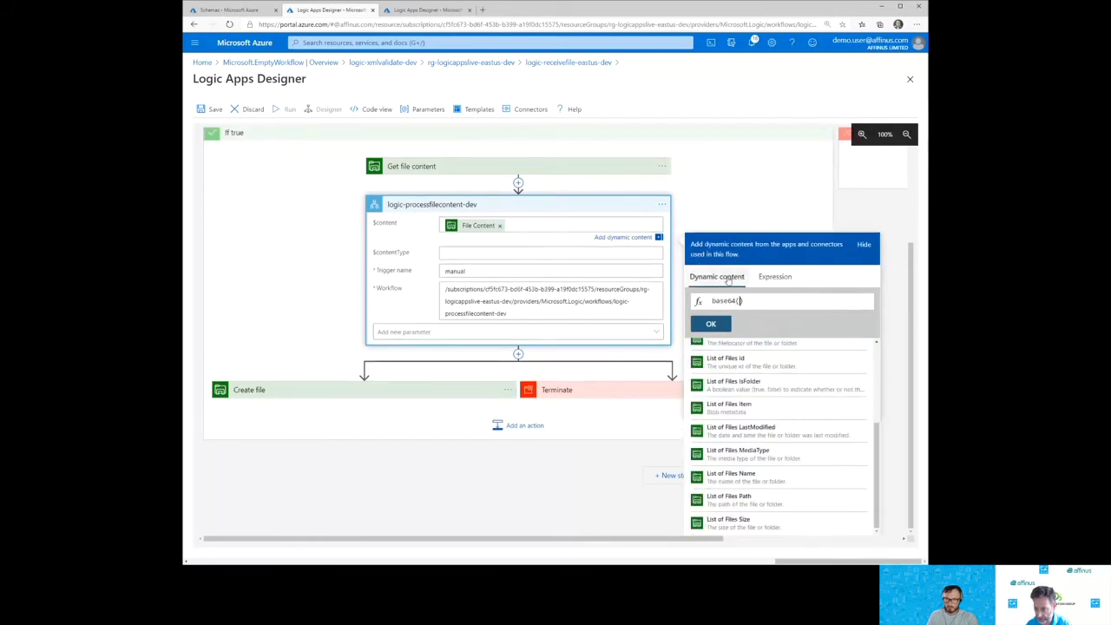
pyautogui.scroll(3, 820, 438)
pyautogui.click(724, 368)
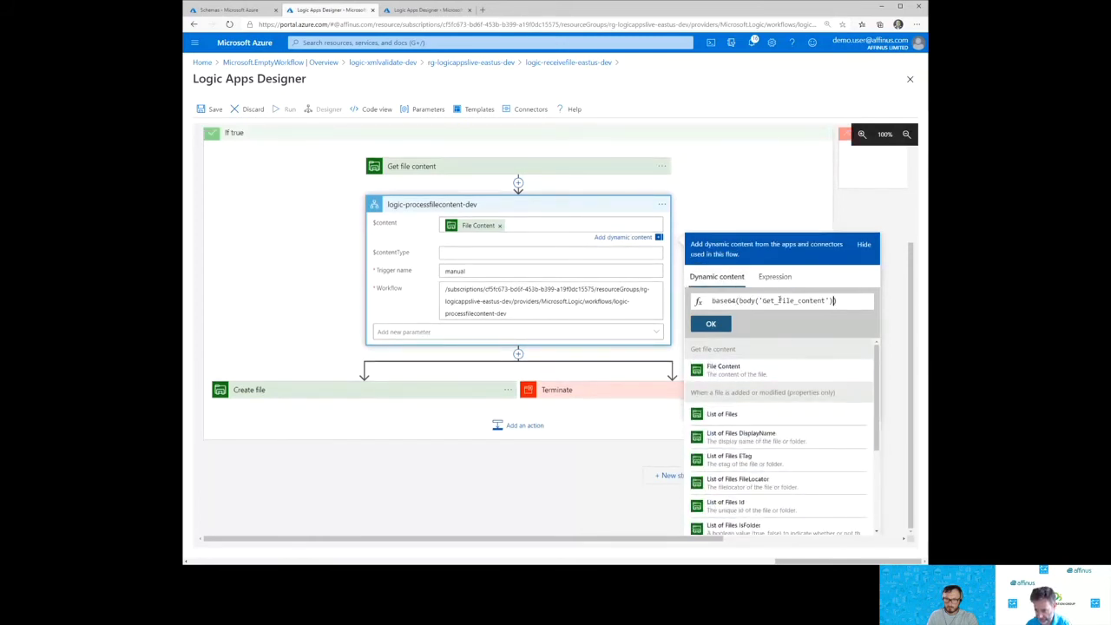
pyautogui.click(712, 324)
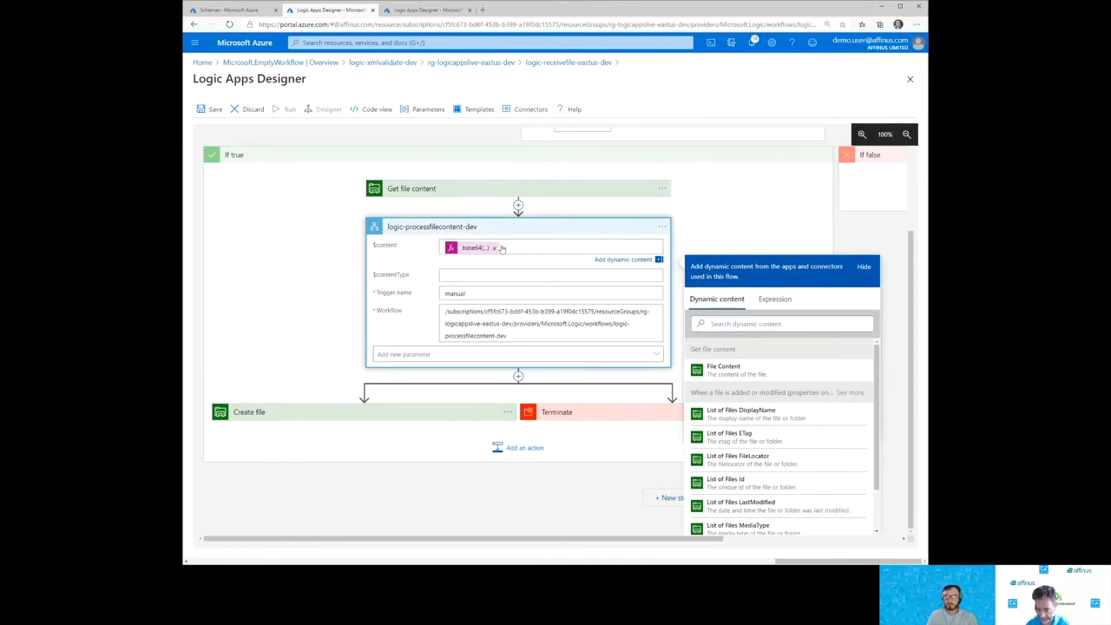
# Step: Set the $contentType of the logic-processfilecontent-dev action to List of Files MediaType and collapse the action
pyautogui.click(458, 271)
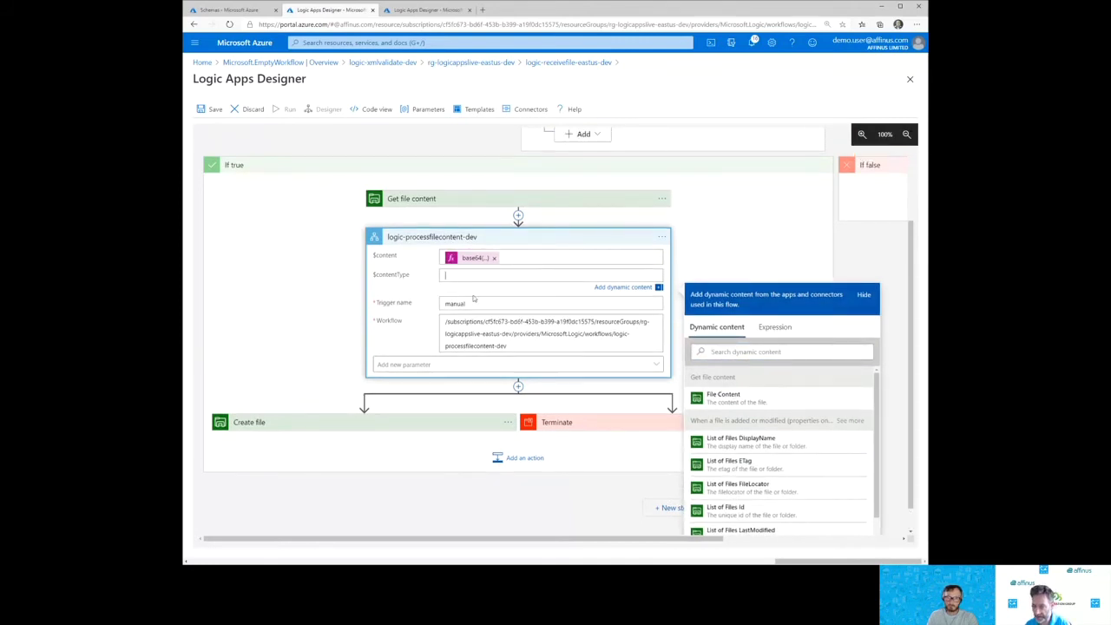
pyautogui.scroll(-2, 810, 485)
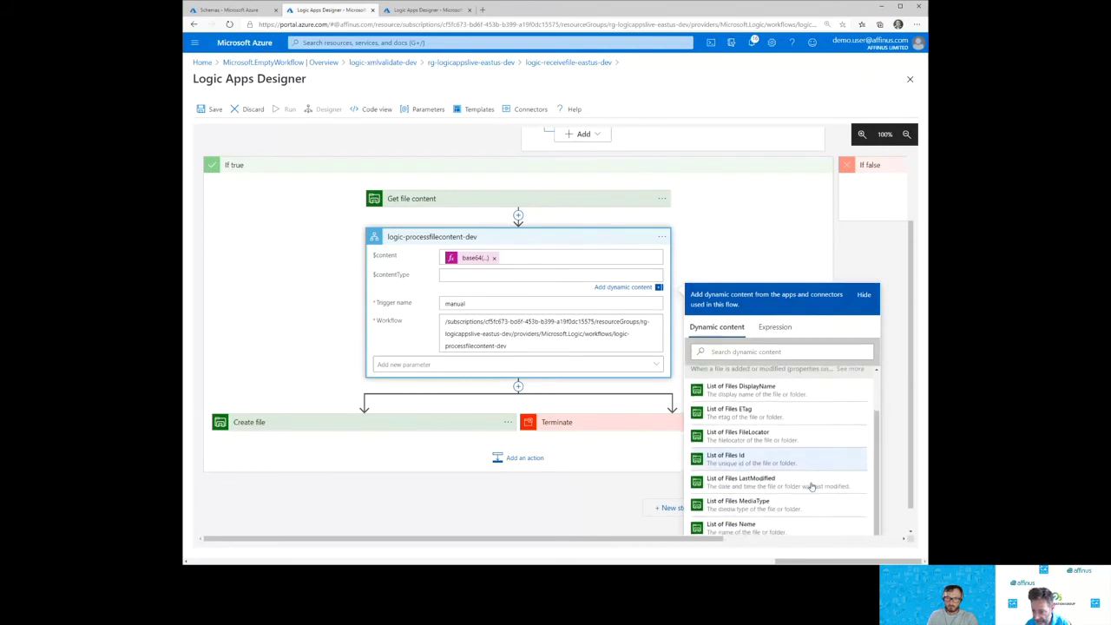
pyautogui.click(768, 509)
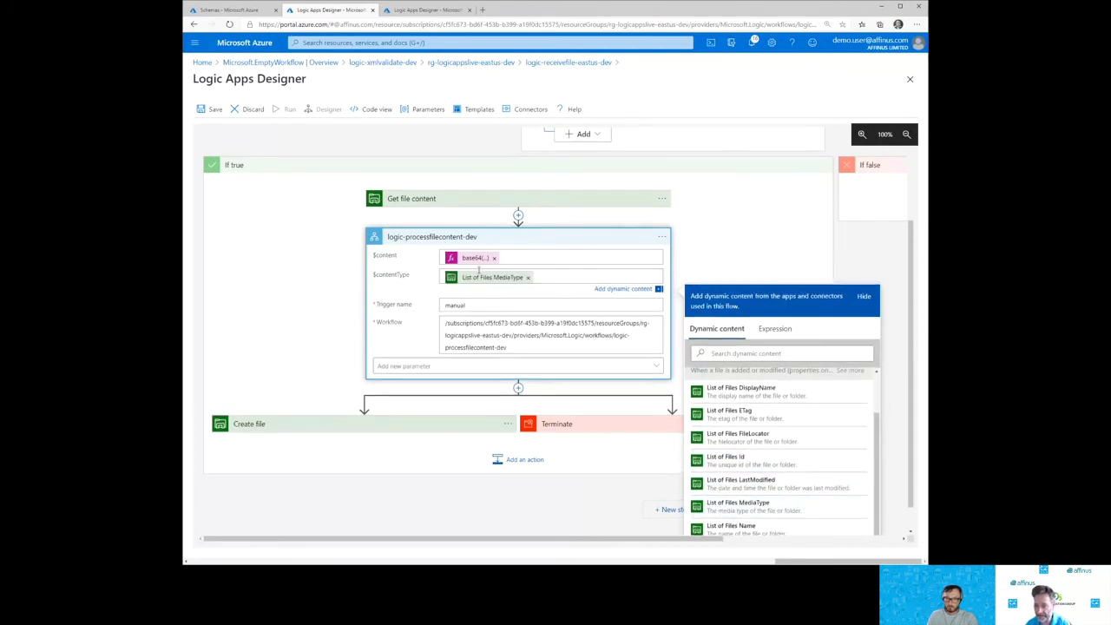
pyautogui.click(424, 240)
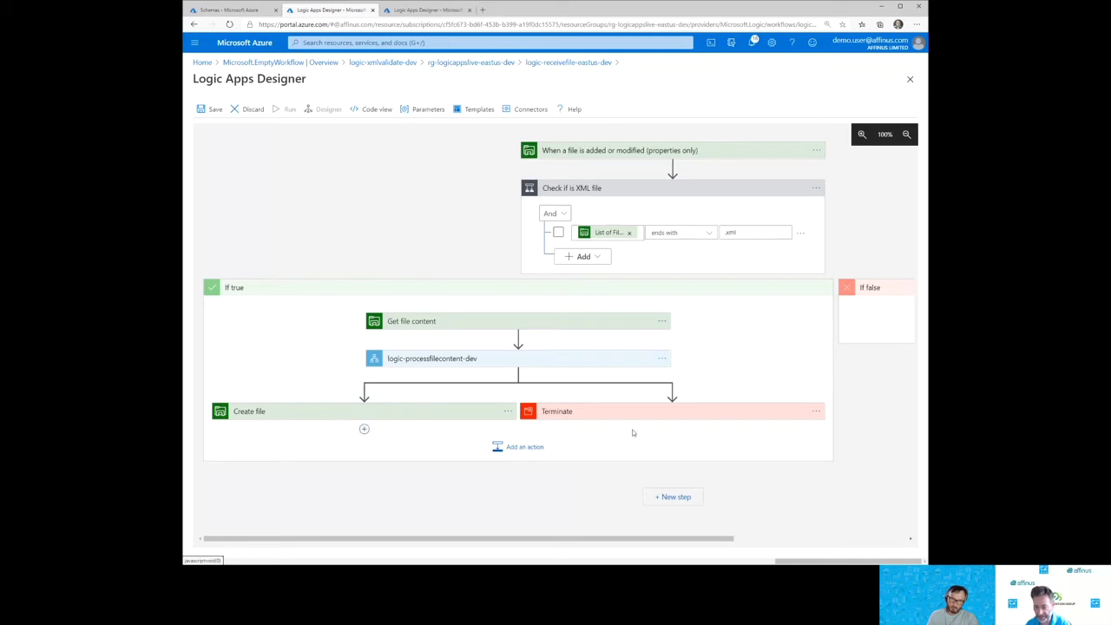
# Step: Configure Terminate to run after logic-processfilecontent-dev only when it has failed or is skipped, and collapse the action
pyautogui.click(816, 413)
pyautogui.click(756, 484)
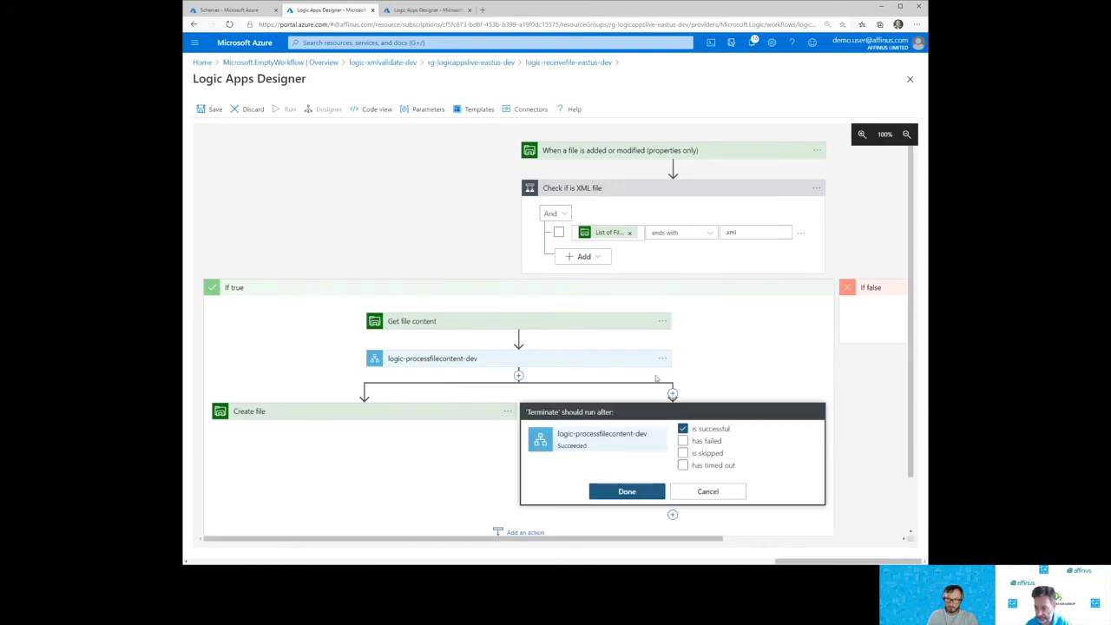
pyautogui.click(683, 441)
pyautogui.click(683, 429)
pyautogui.click(683, 453)
pyautogui.click(627, 492)
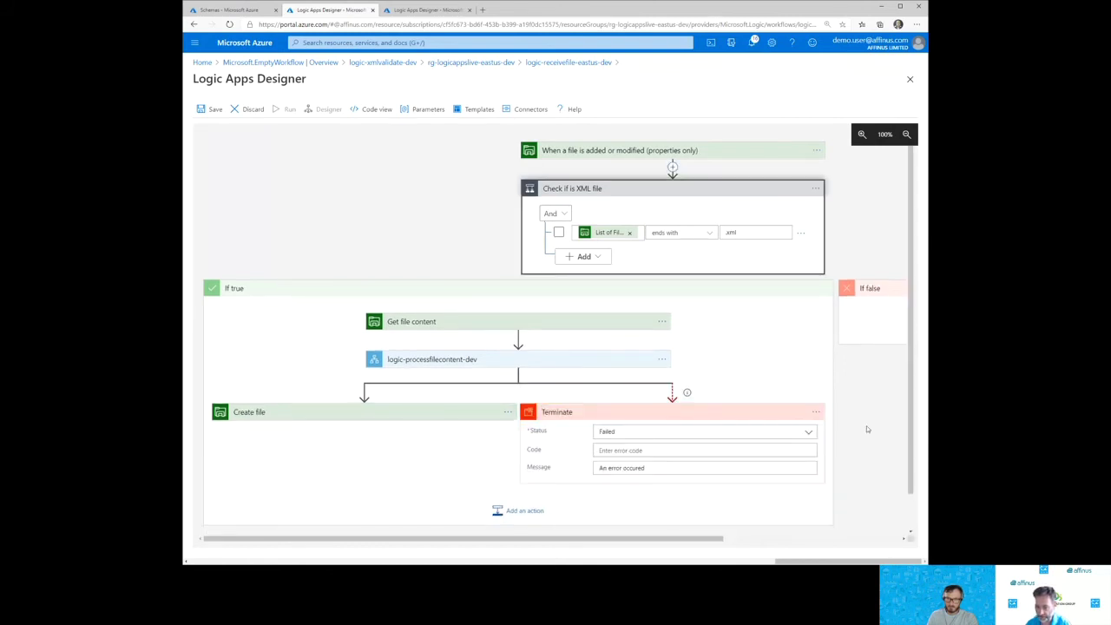
pyautogui.click(816, 413)
pyautogui.click(751, 485)
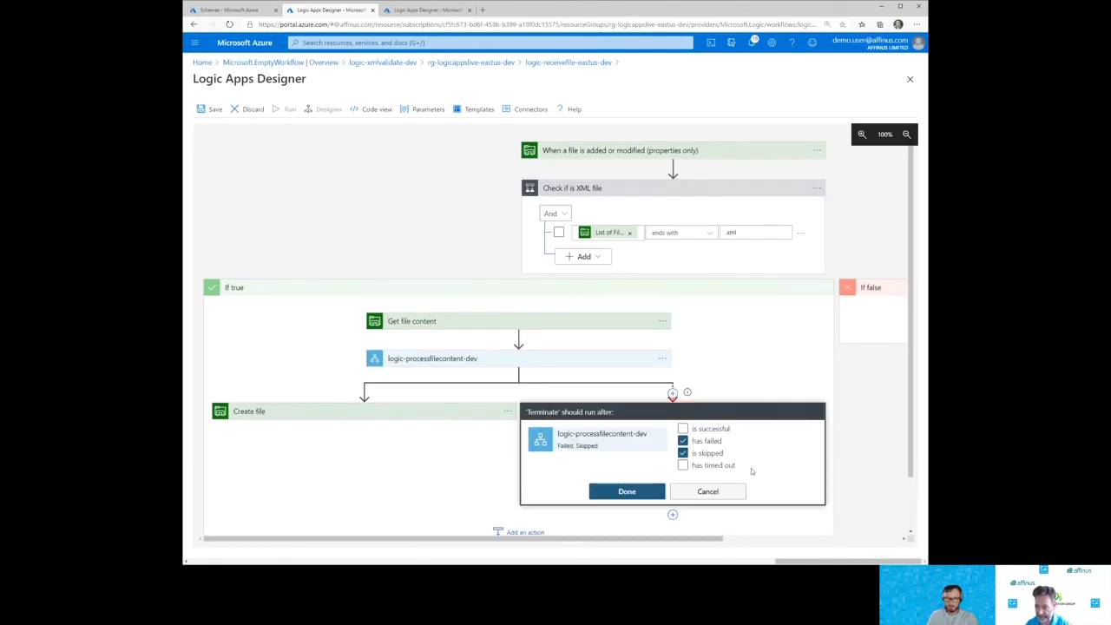
pyautogui.click(627, 492)
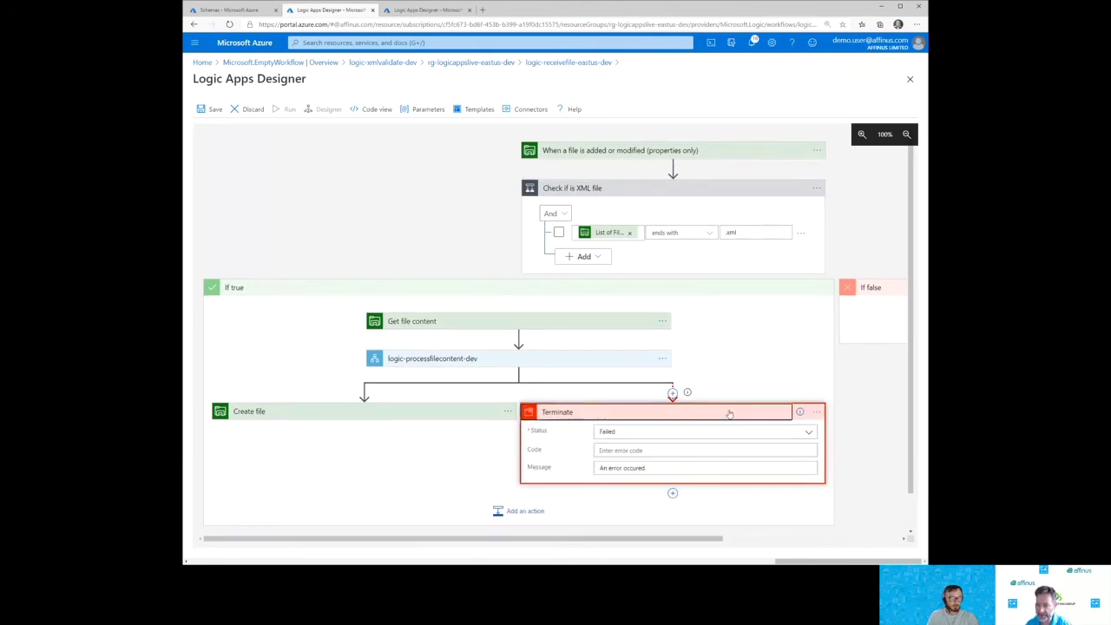
pyautogui.click(720, 415)
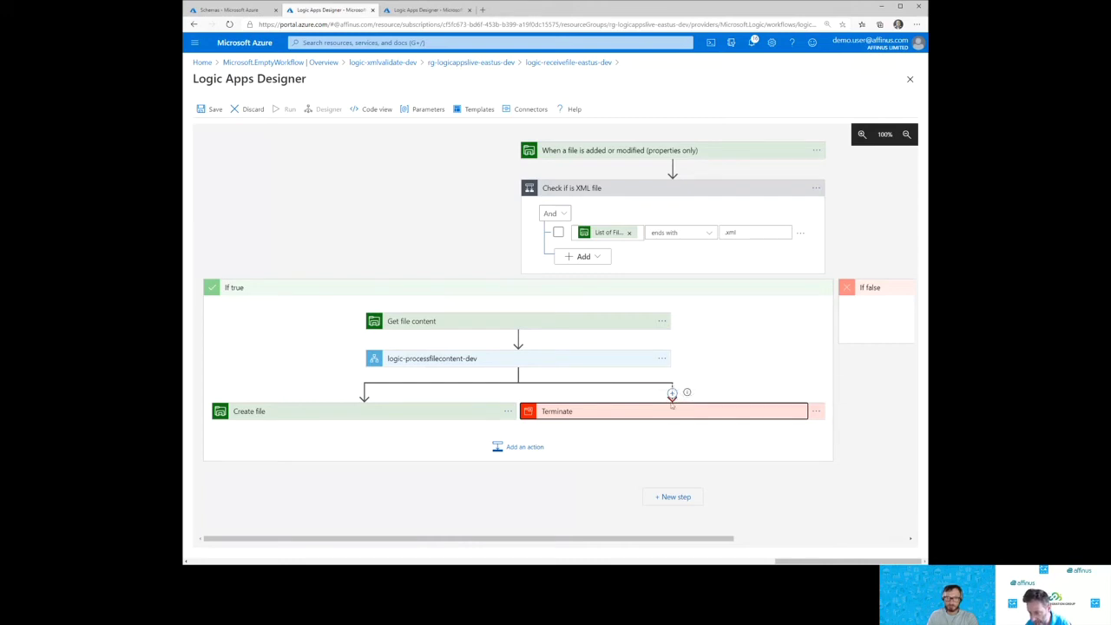
pyautogui.click(416, 453)
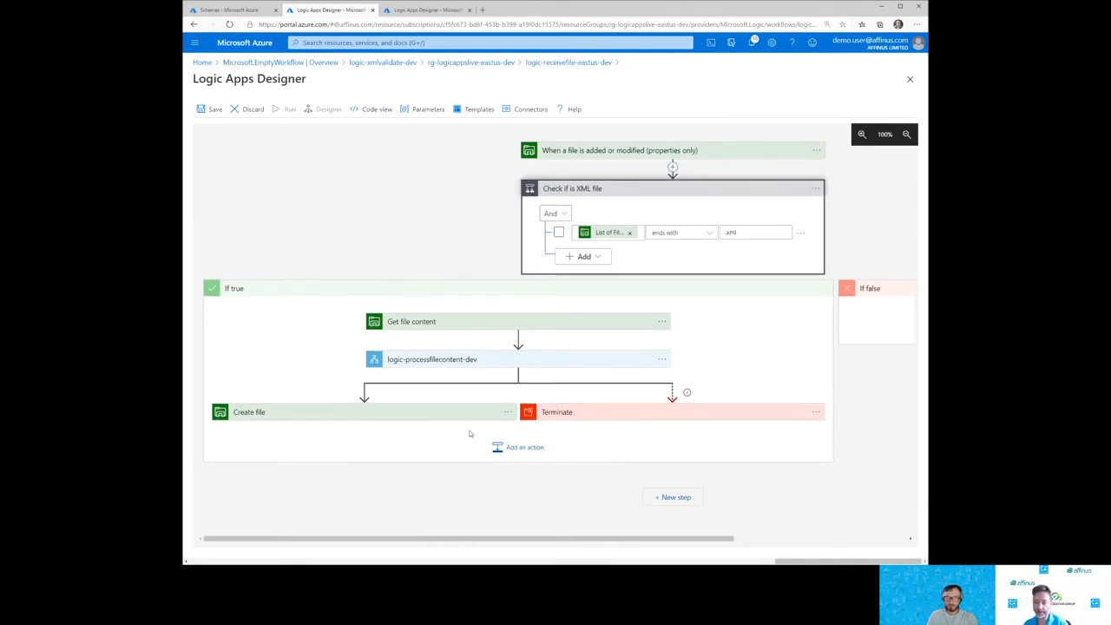
# Step: Check the Create file action's parameters and delete the action from the If true branch
pyautogui.click(290, 418)
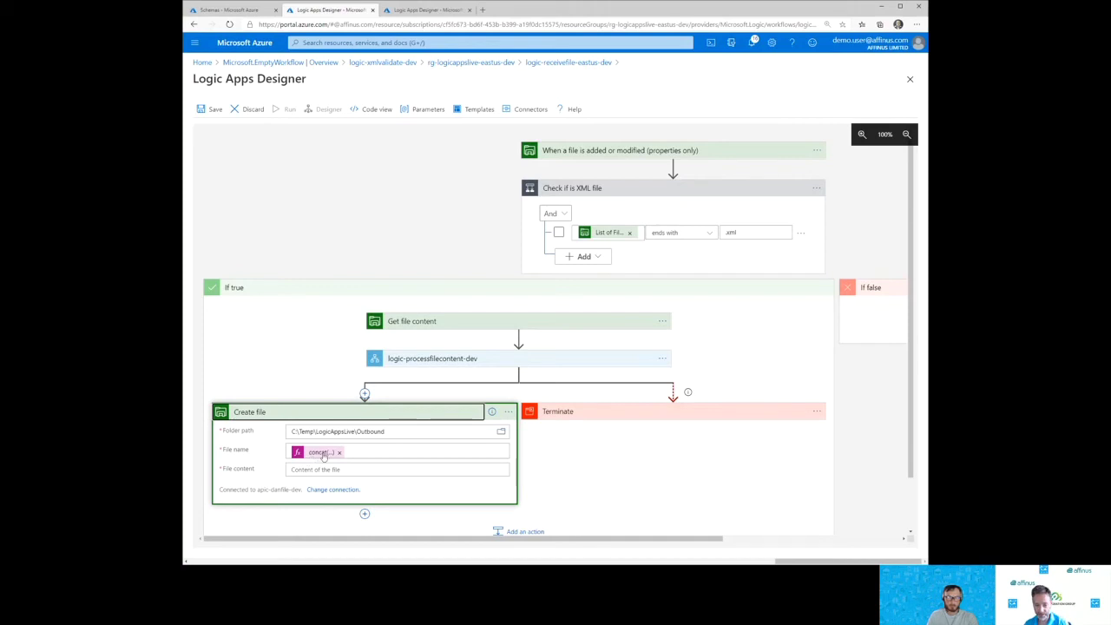
pyautogui.click(311, 470)
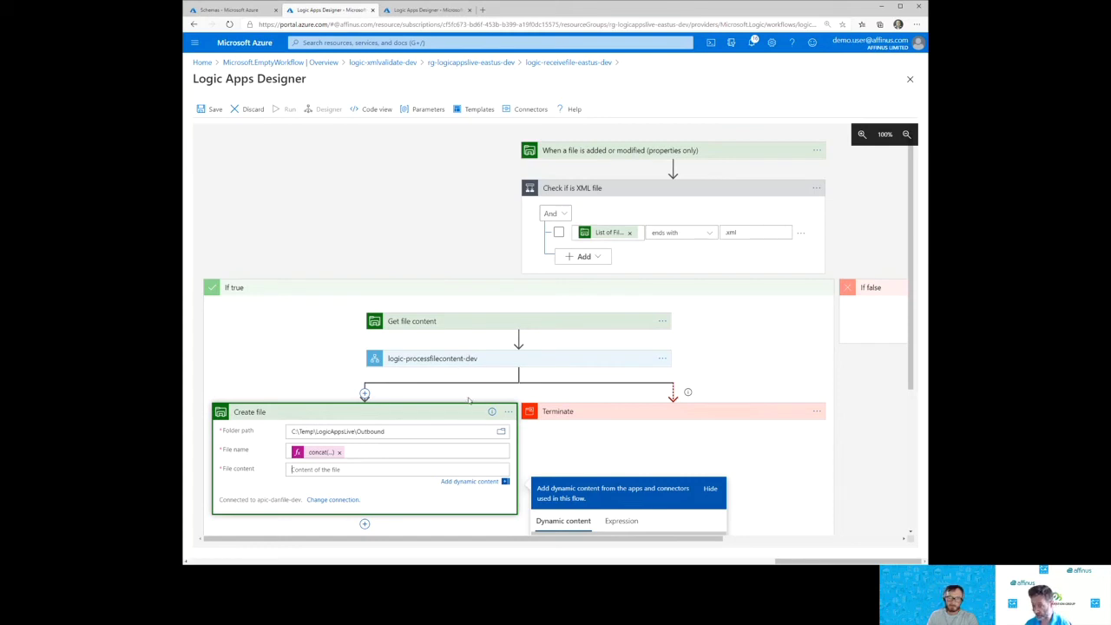
pyautogui.click(382, 413)
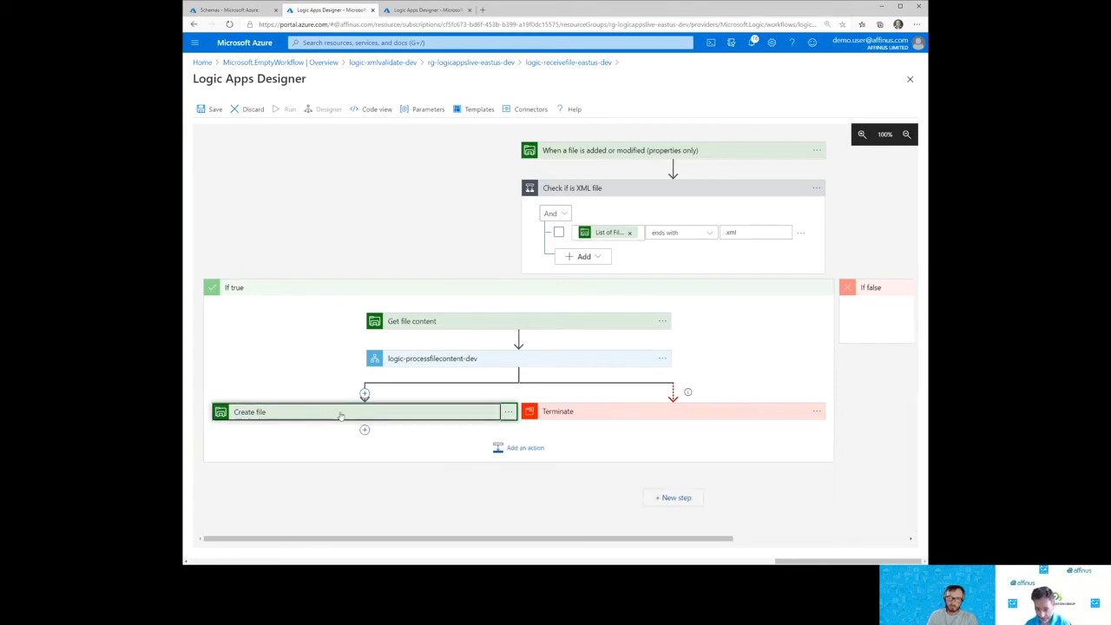
pyautogui.click(508, 412)
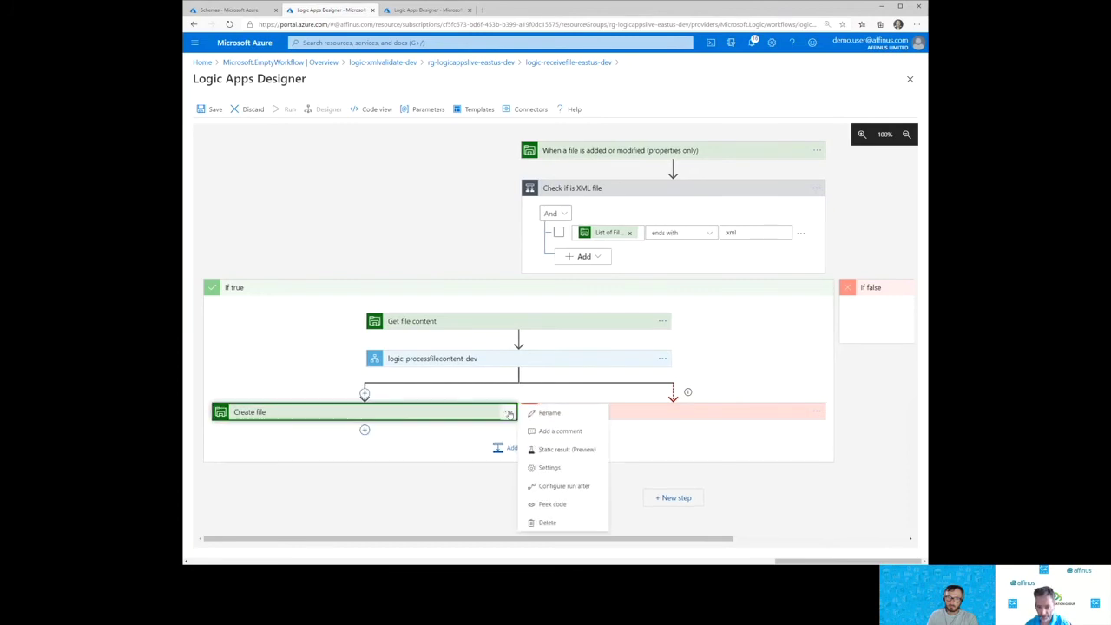
pyautogui.click(546, 523)
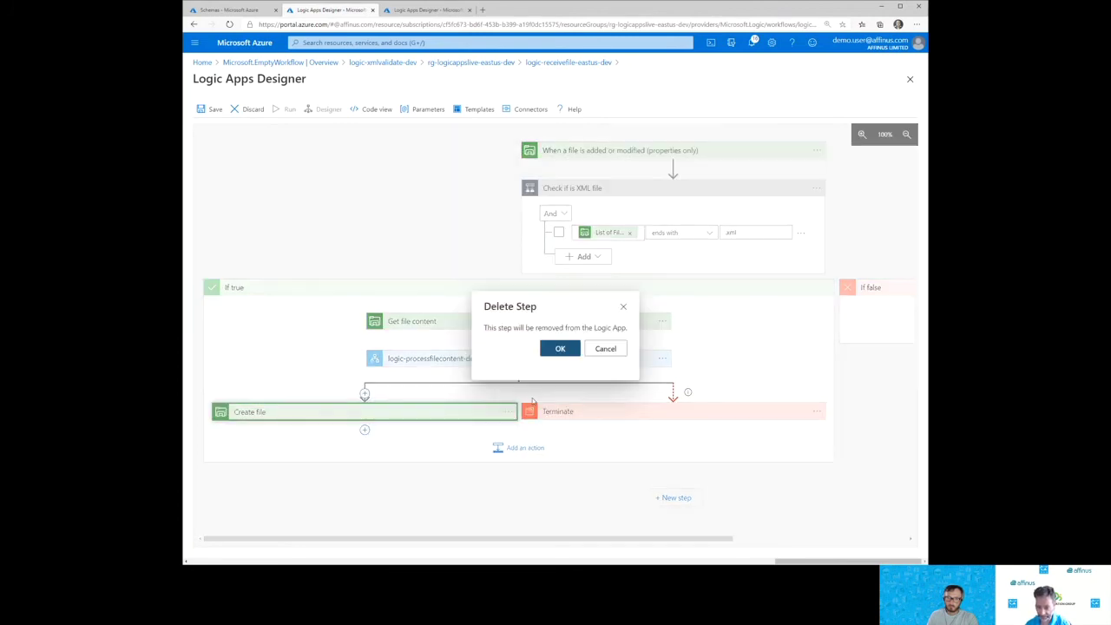
pyautogui.click(555, 351)
# Step: Add a Terminate control action directly after logic-processfilecontent-dev and set its status to Succeeded
pyautogui.click(400, 375)
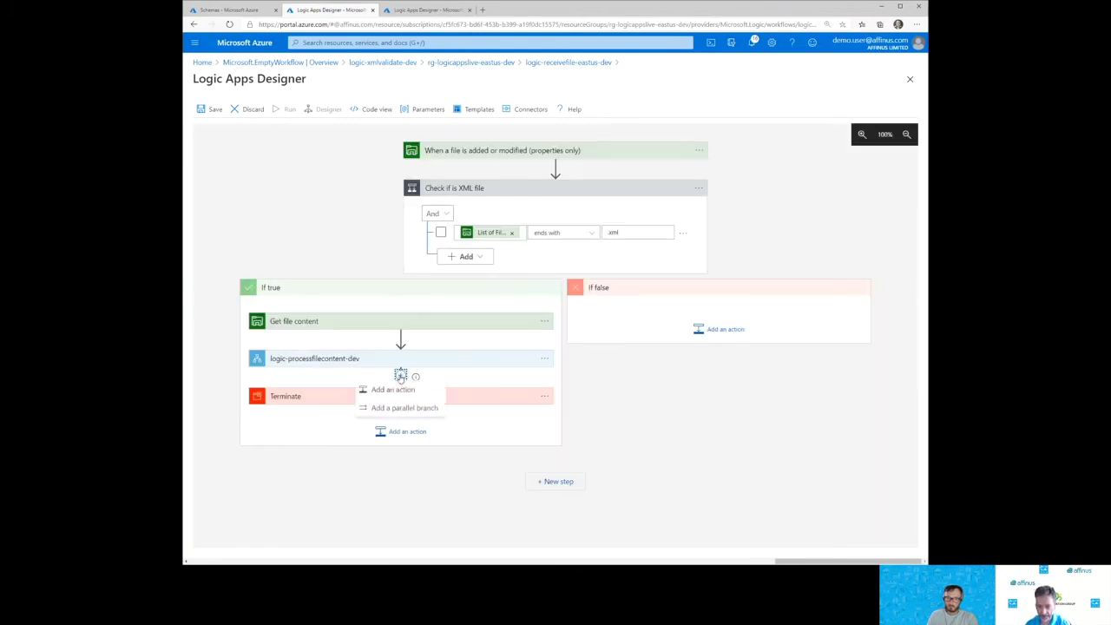
pyautogui.click(386, 390)
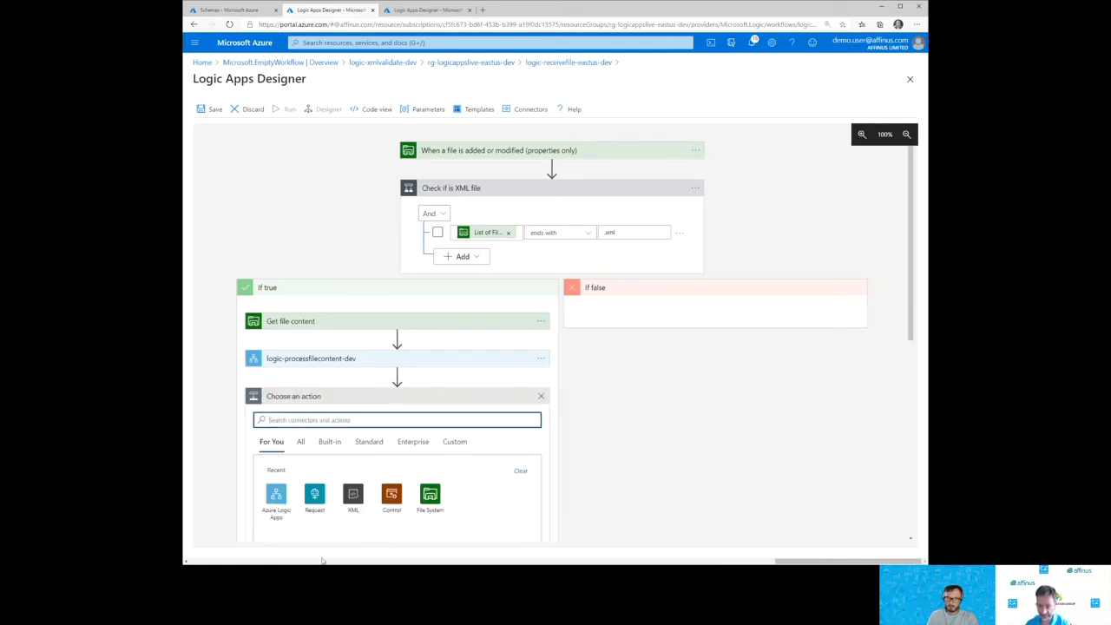
pyautogui.scroll(-3, 448, 424)
pyautogui.click(390, 310)
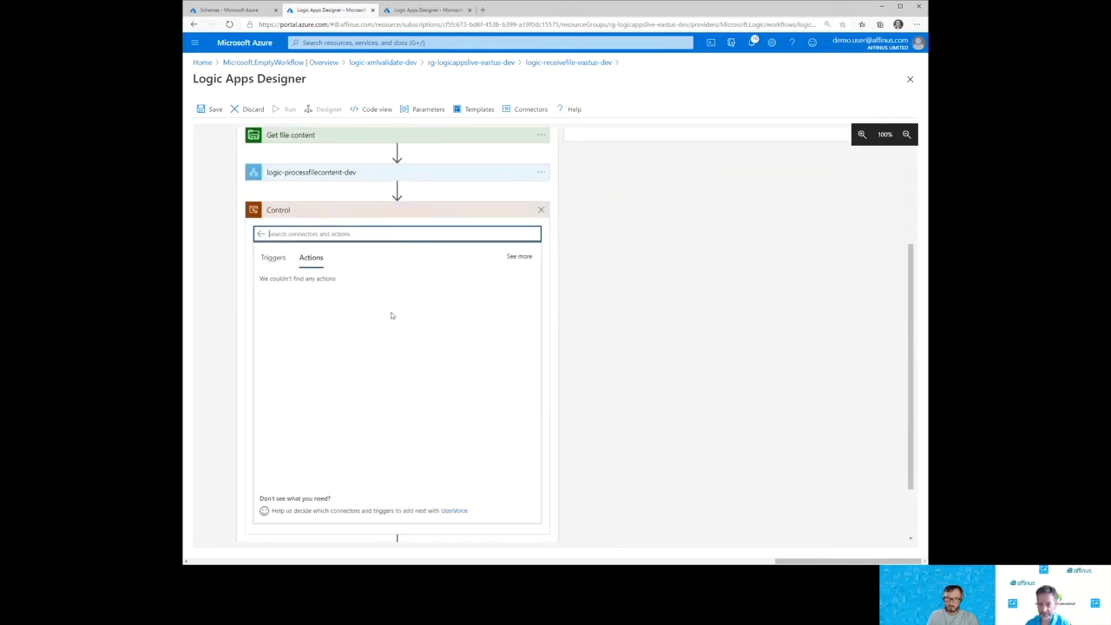
pyautogui.click(345, 390)
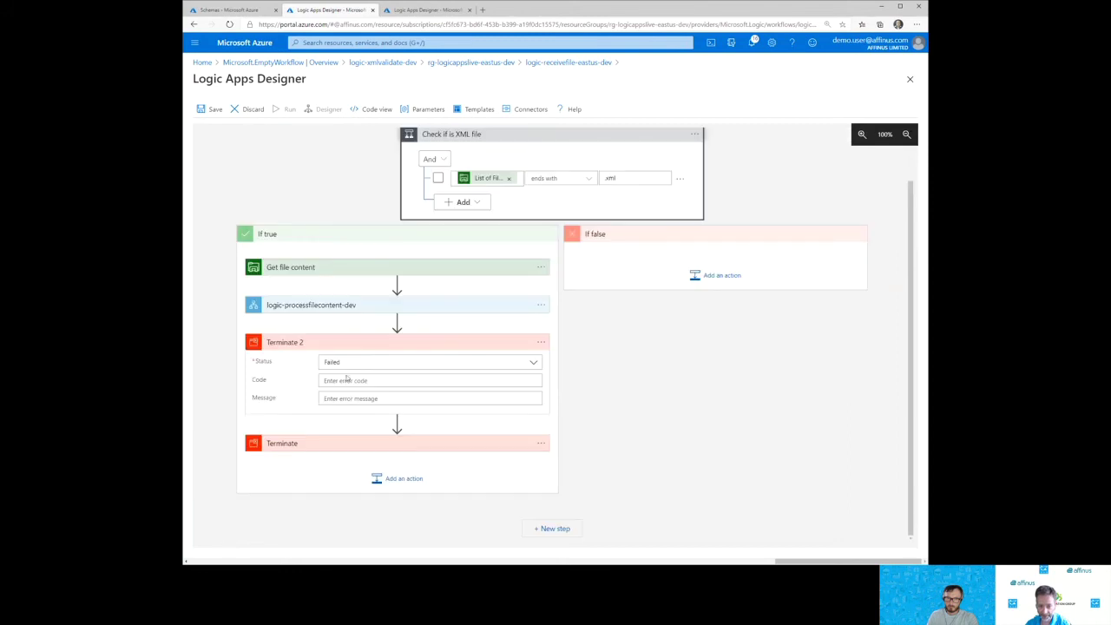
pyautogui.click(529, 367)
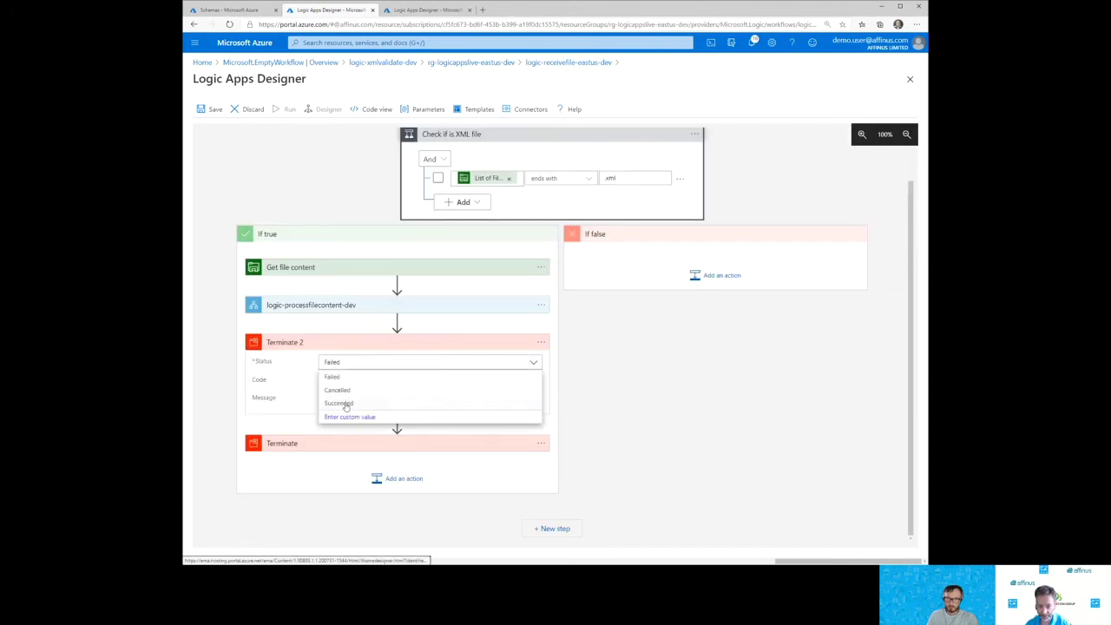
pyautogui.click(348, 390)
# Step: Rename the Terminate 2 action as "Terminate with Success"
pyautogui.click(541, 378)
pyautogui.click(578, 379)
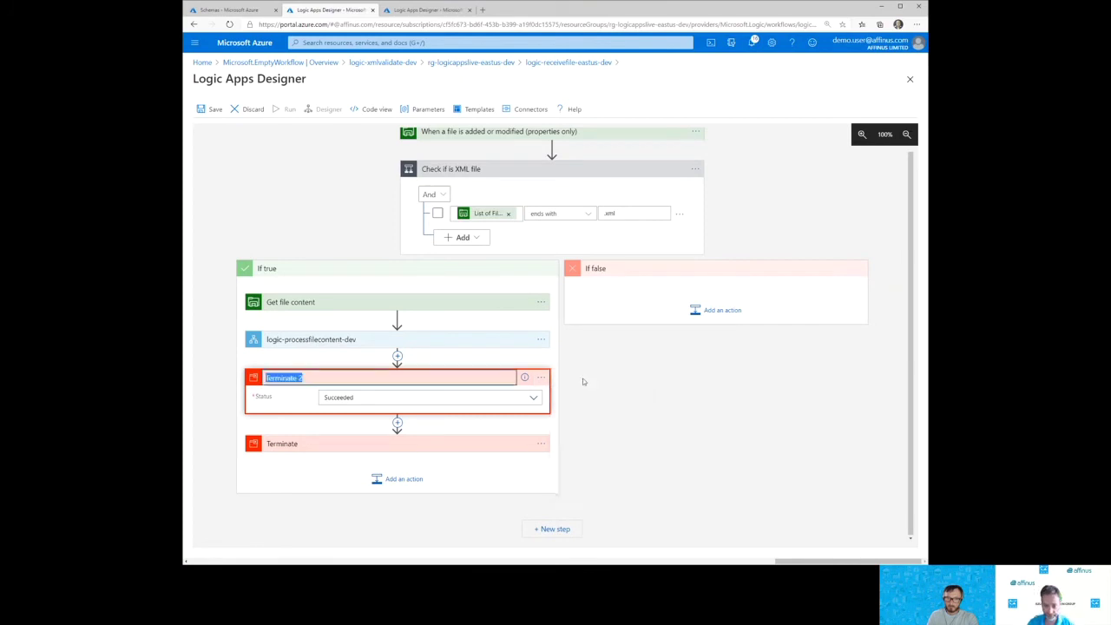
pyautogui.press('End')
pyautogui.write('with')
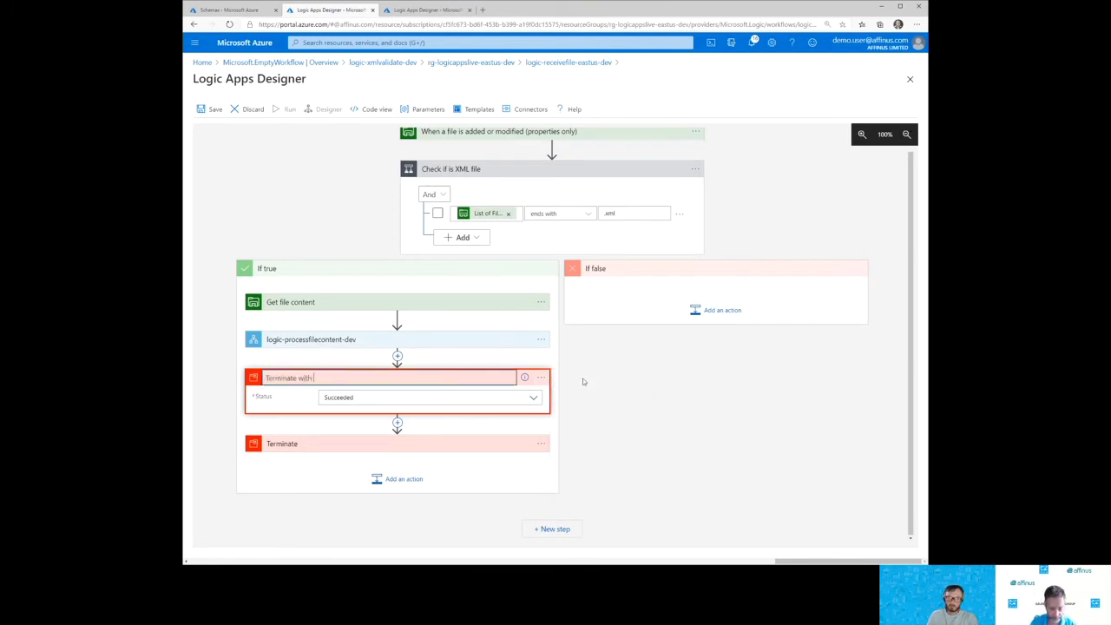
pyautogui.write(' Success')
pyautogui.press('Return')
# Step: Rename the original Terminate action at the end of the If true branch as "Terminate with Failure"
pyautogui.click(541, 446)
pyautogui.click(596, 428)
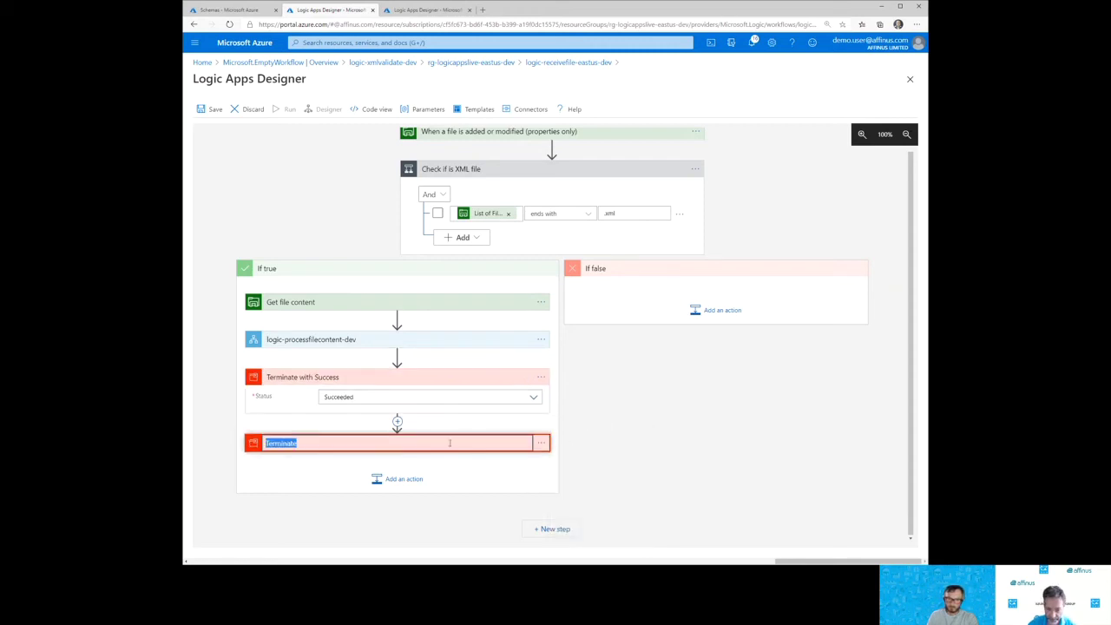
pyautogui.write('Terminate with failure')
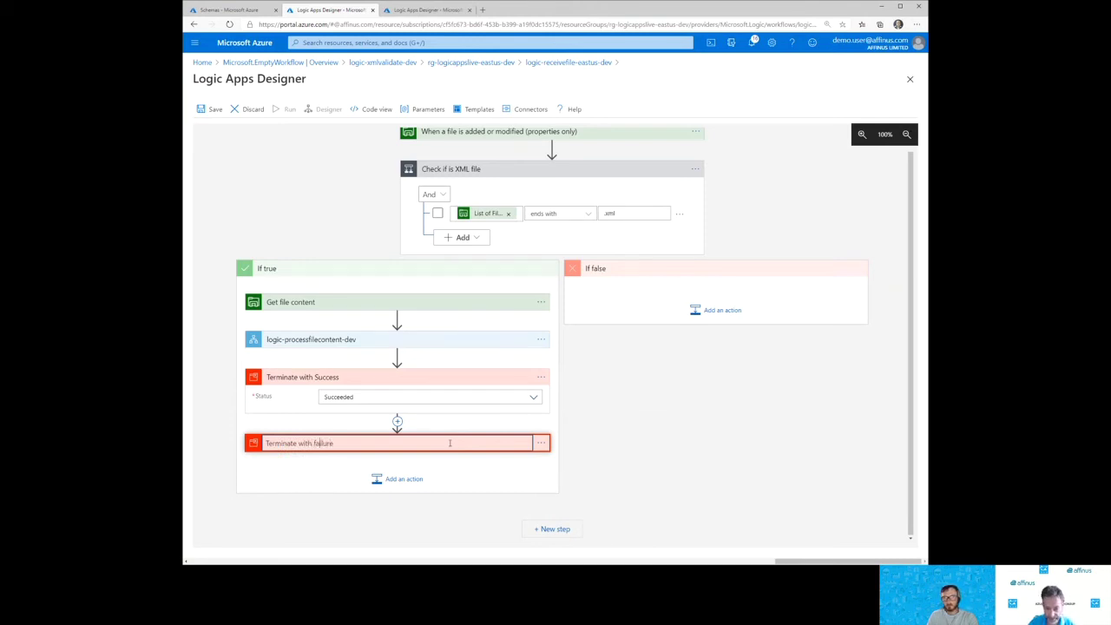
pyautogui.write('F')
pyautogui.press('Return')
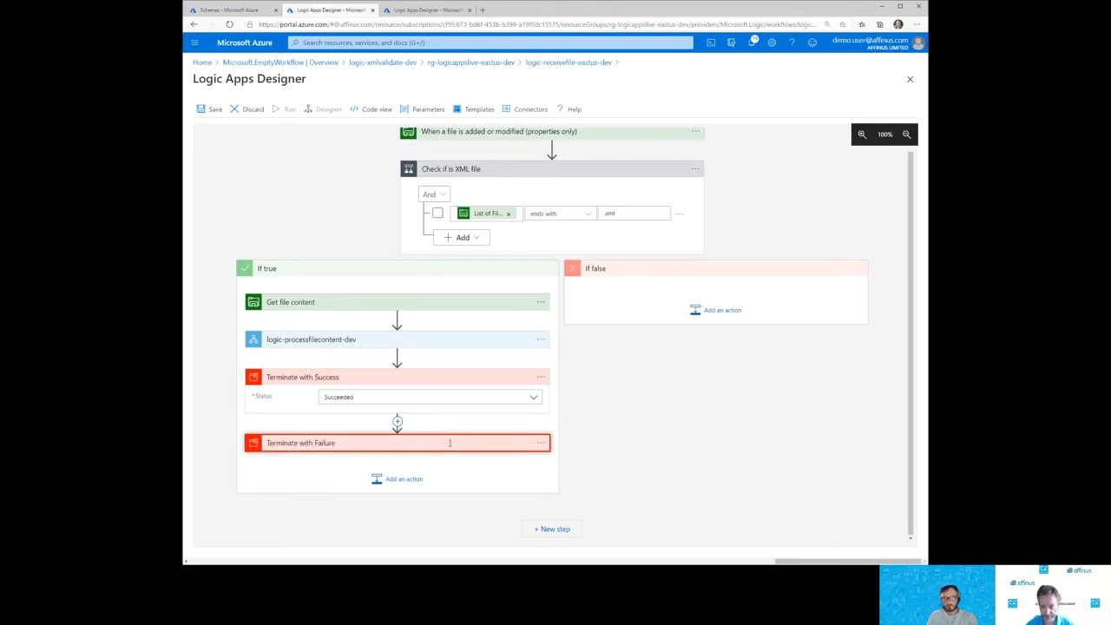
# Step: Check which action and outcomes Terminate with Failure is configured to run after, then close the run-after settings unchanged
pyautogui.click(382, 379)
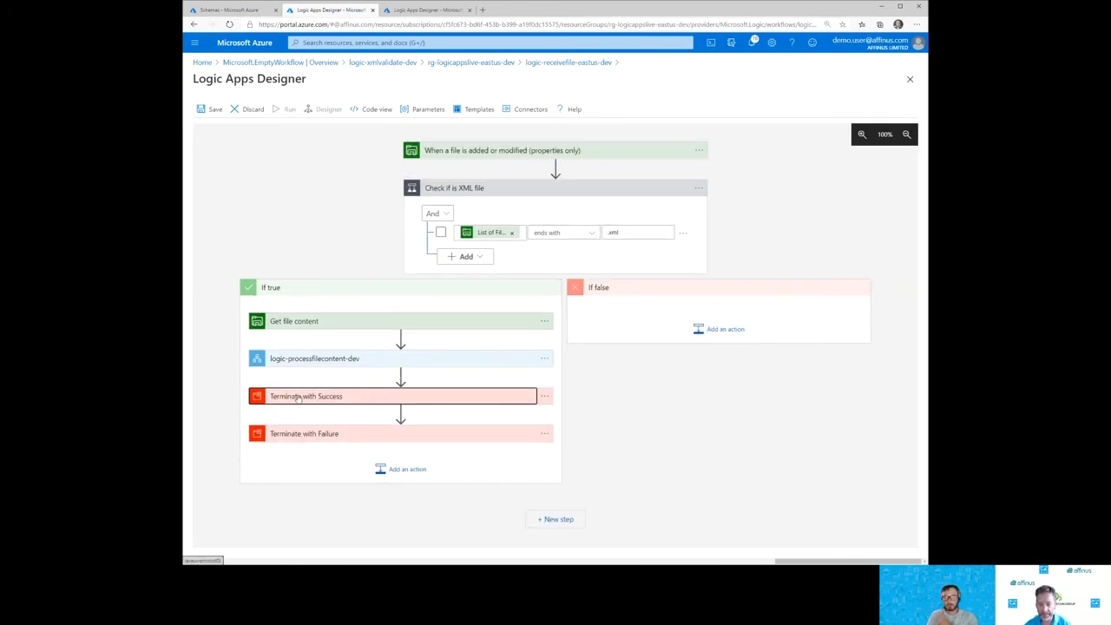
pyautogui.click(291, 437)
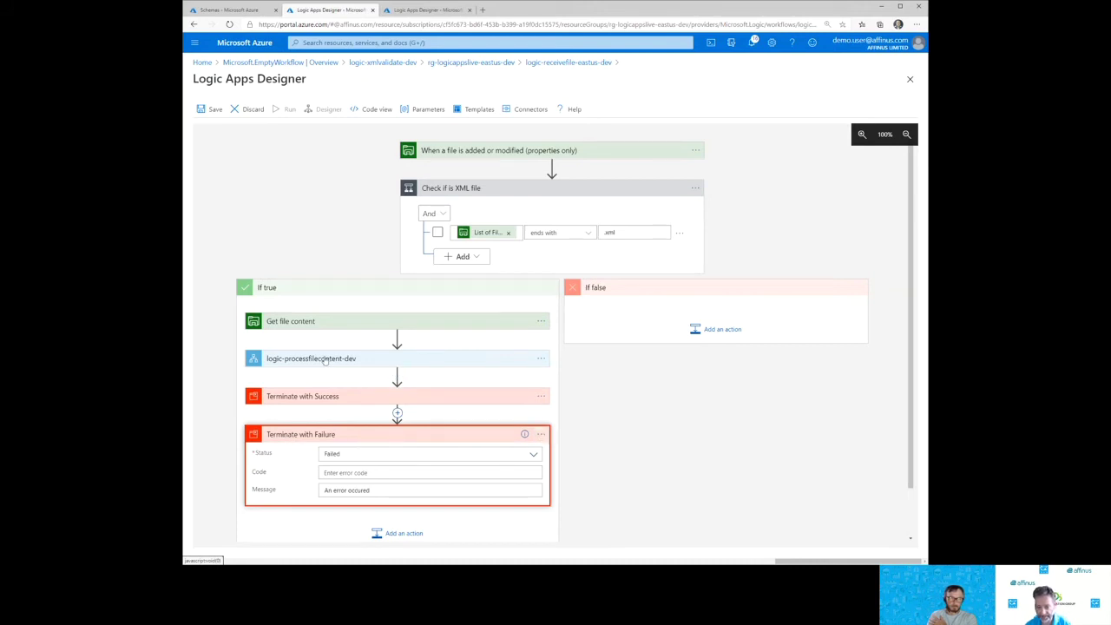
pyautogui.click(540, 434)
pyautogui.click(608, 498)
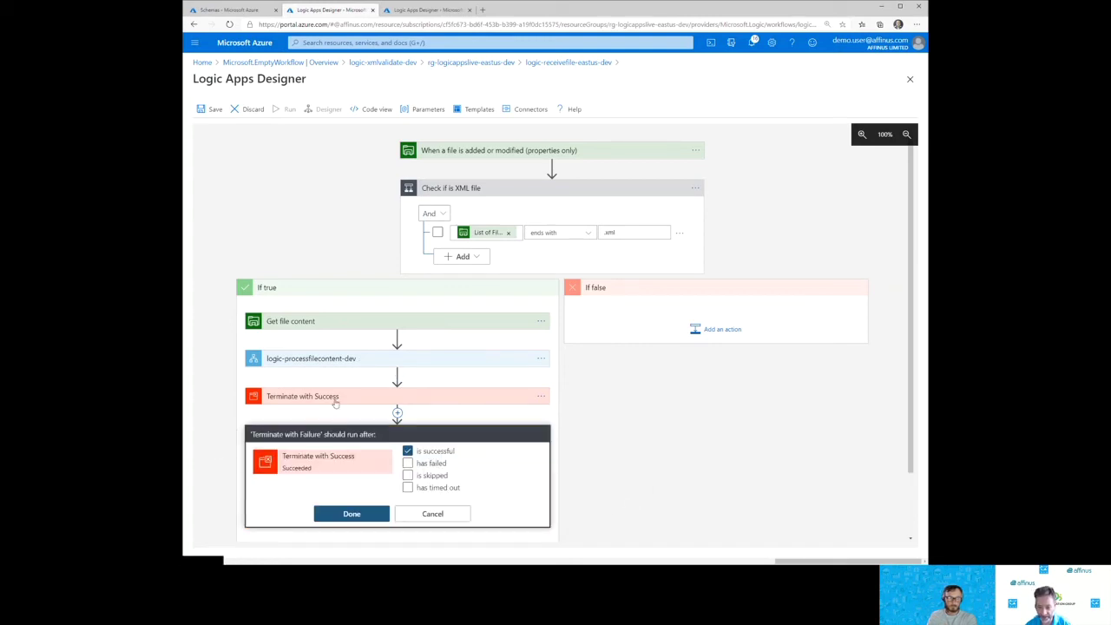
pyautogui.moveTo(316, 461); pyautogui.dragTo(322, 460)
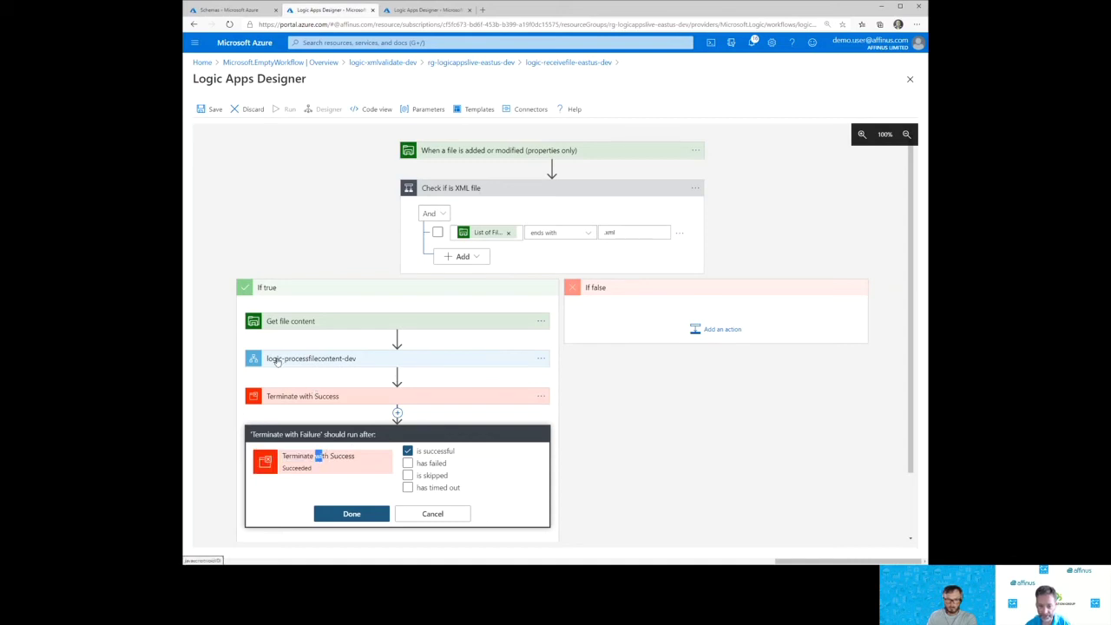
pyautogui.click(297, 490)
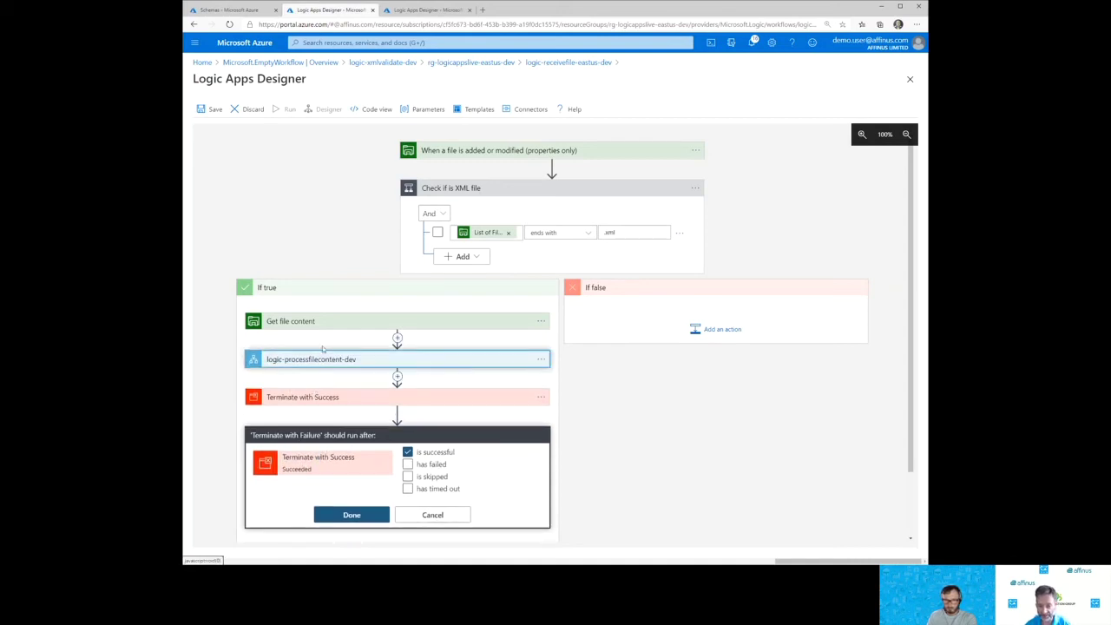
pyautogui.click(433, 515)
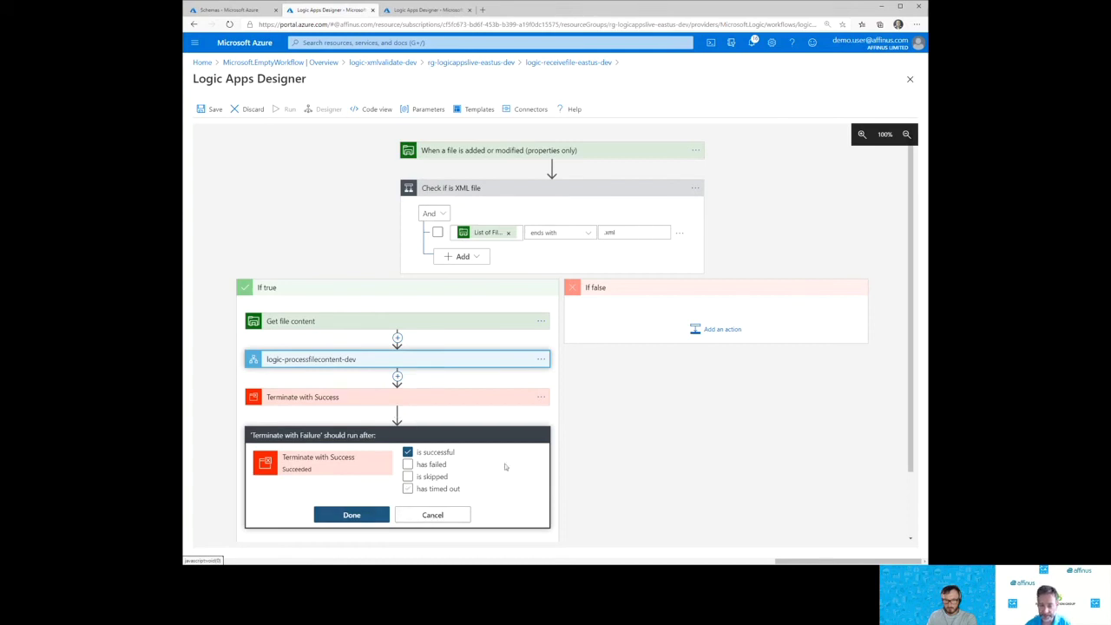
pyautogui.click(383, 433)
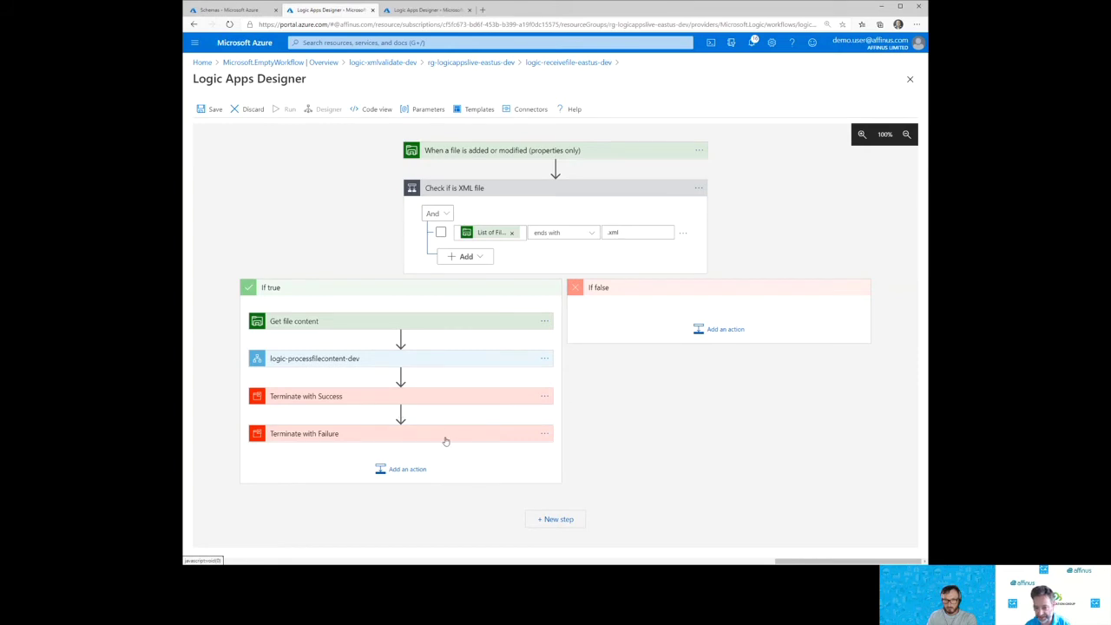
pyautogui.click(401, 374)
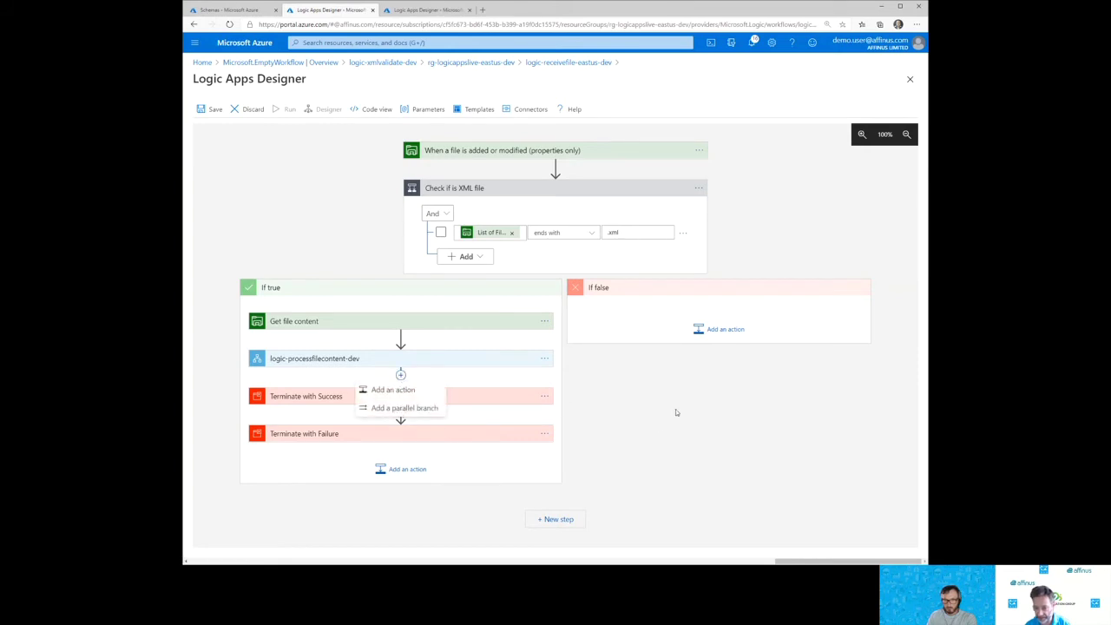
pyautogui.click(667, 478)
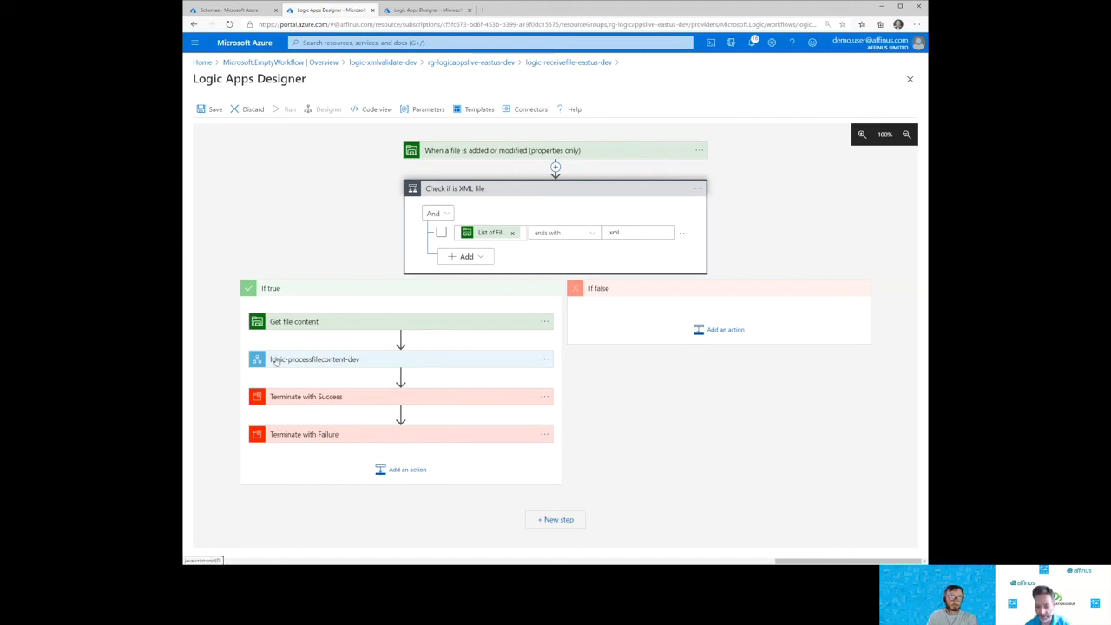
# Step: In the workflow's JSON code, replace Terminate_with_Success in the runAfter block of Terminate_with_Failure with logic-processfilecontent-dev
pyautogui.click(373, 109)
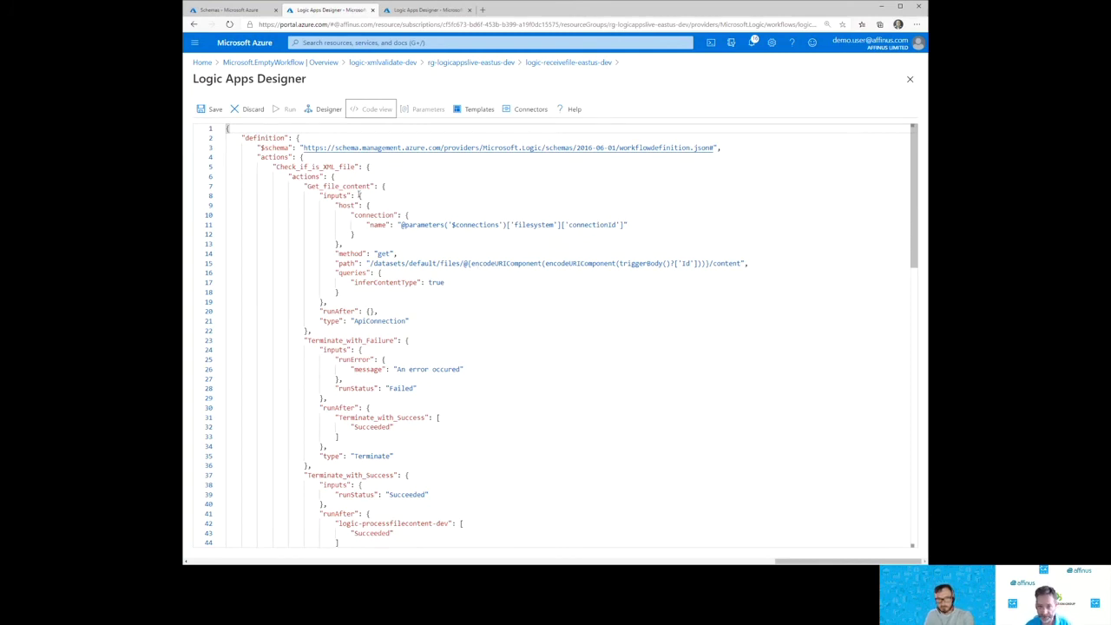
pyautogui.scroll(-2, 375, 276)
pyautogui.doubleClick(375, 277)
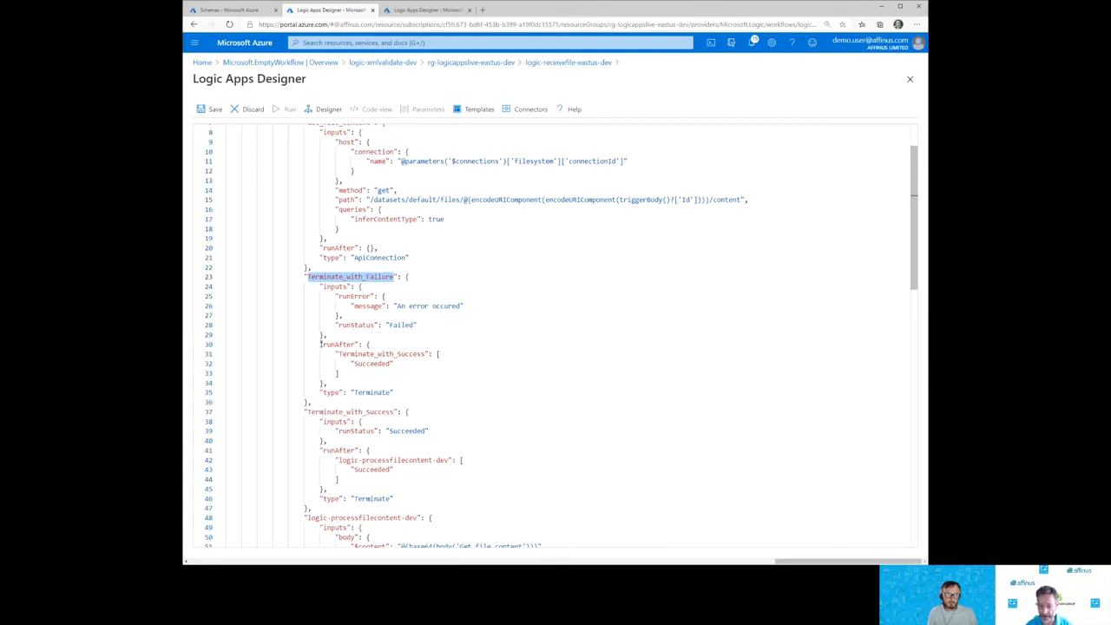
pyautogui.moveTo(339, 353); pyautogui.dragTo(425, 355)
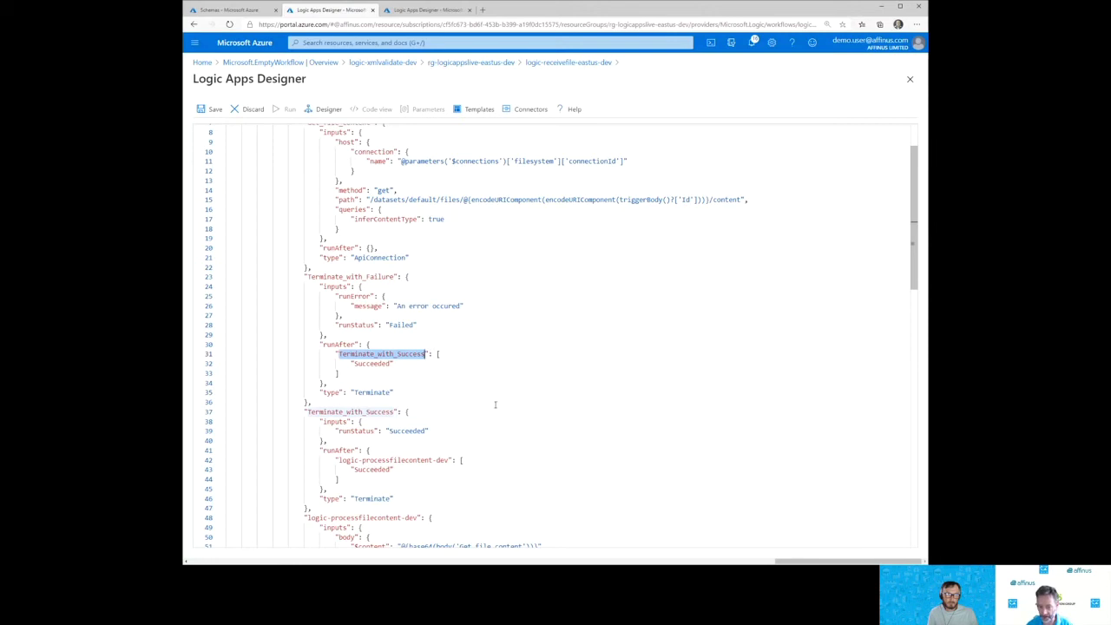
pyautogui.scroll(-3, 482, 445)
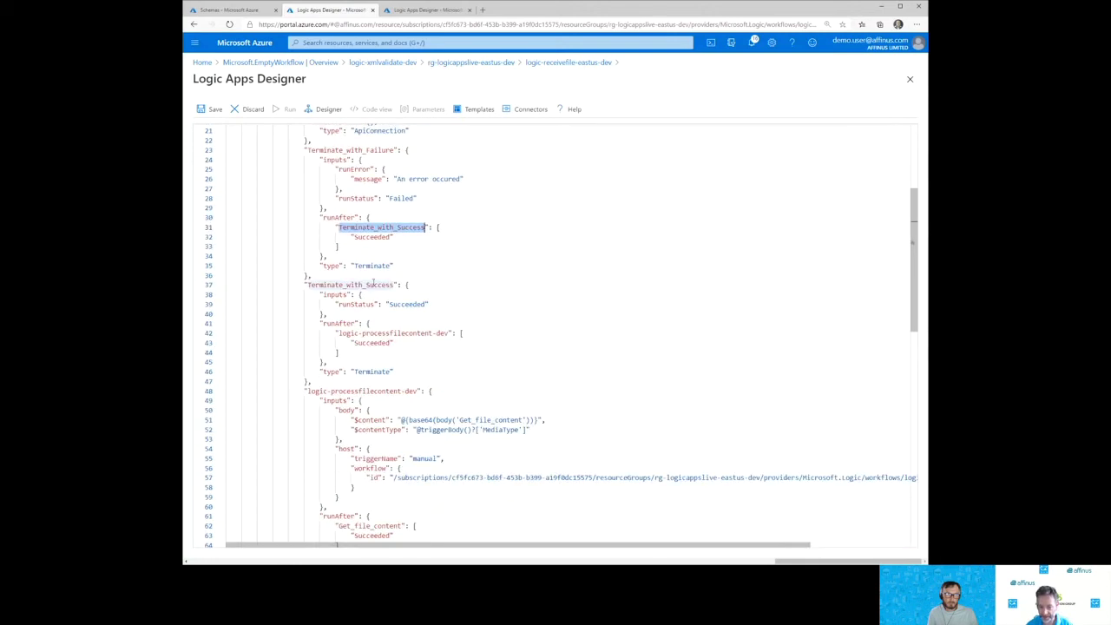
pyautogui.moveTo(309, 391); pyautogui.dragTo(417, 391)
pyautogui.hotkey('ctrl', 'c')
pyautogui.scroll(3, 414, 259)
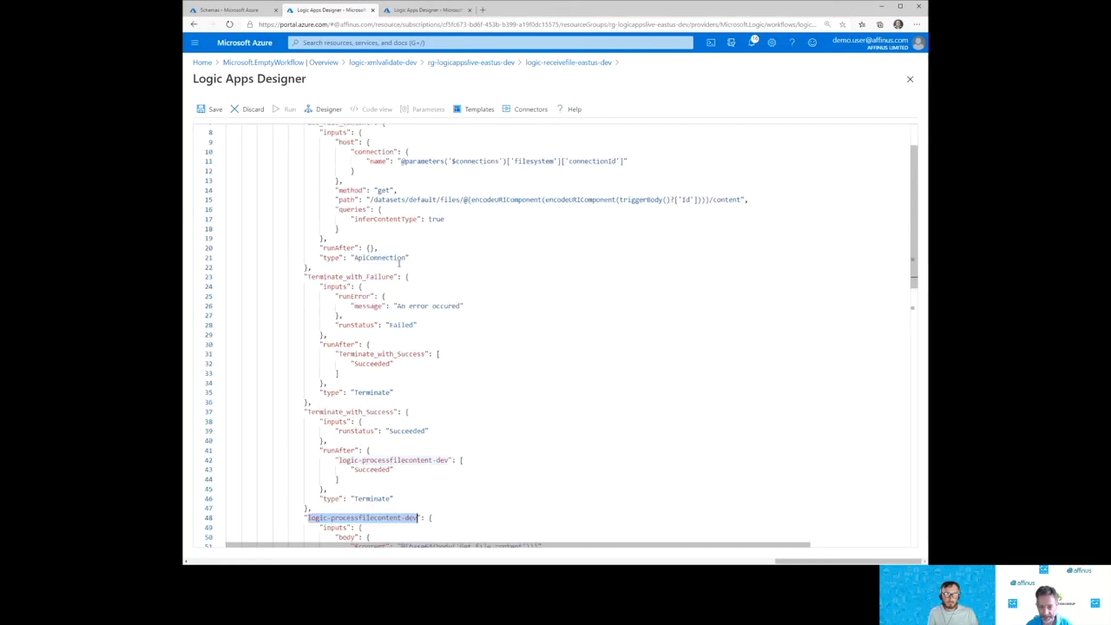
pyautogui.click(363, 276)
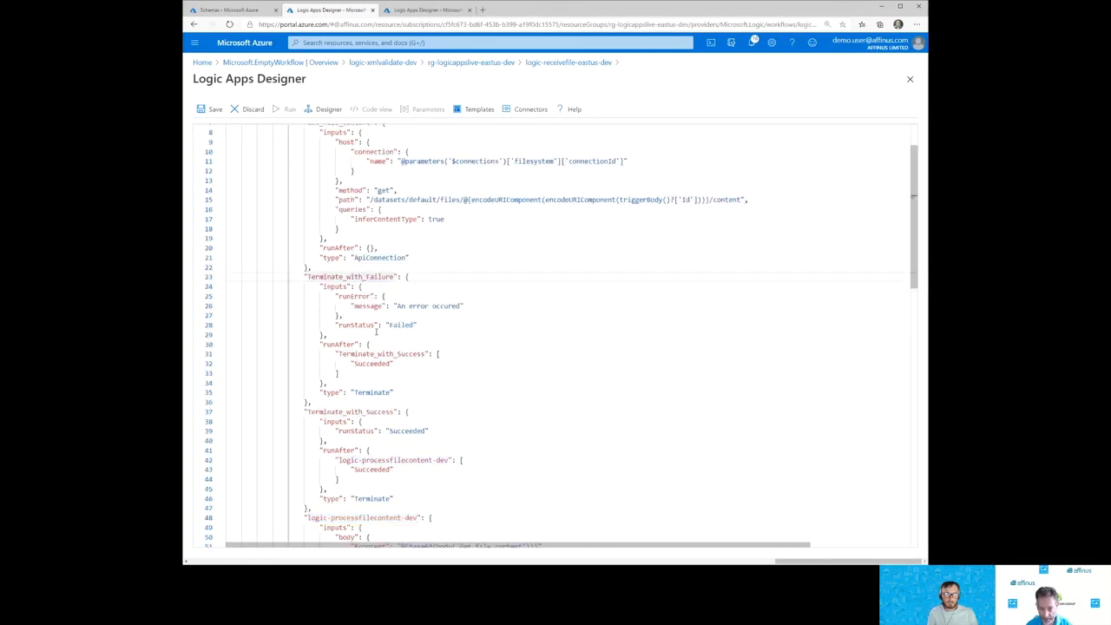
pyautogui.moveTo(340, 353); pyautogui.dragTo(428, 353)
pyautogui.hotkey('ctrl', 'v')
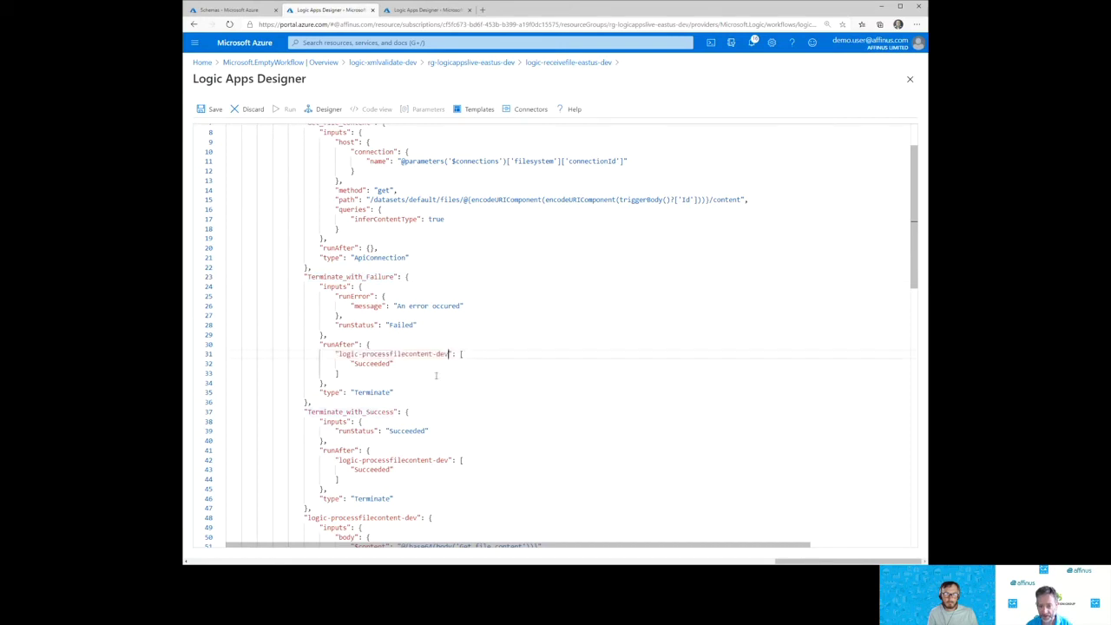
pyautogui.click(412, 364)
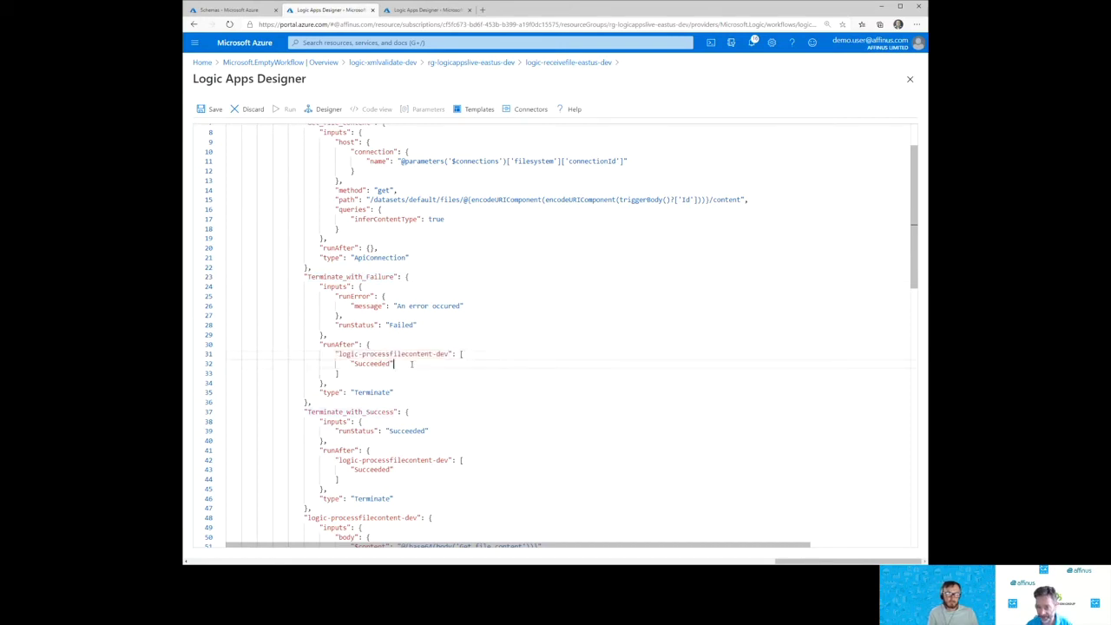
# Step: Back in the designer, set Terminate with Failure to run only after logic-processfilecontent-dev has failed, and save the workflow
pyautogui.click(328, 108)
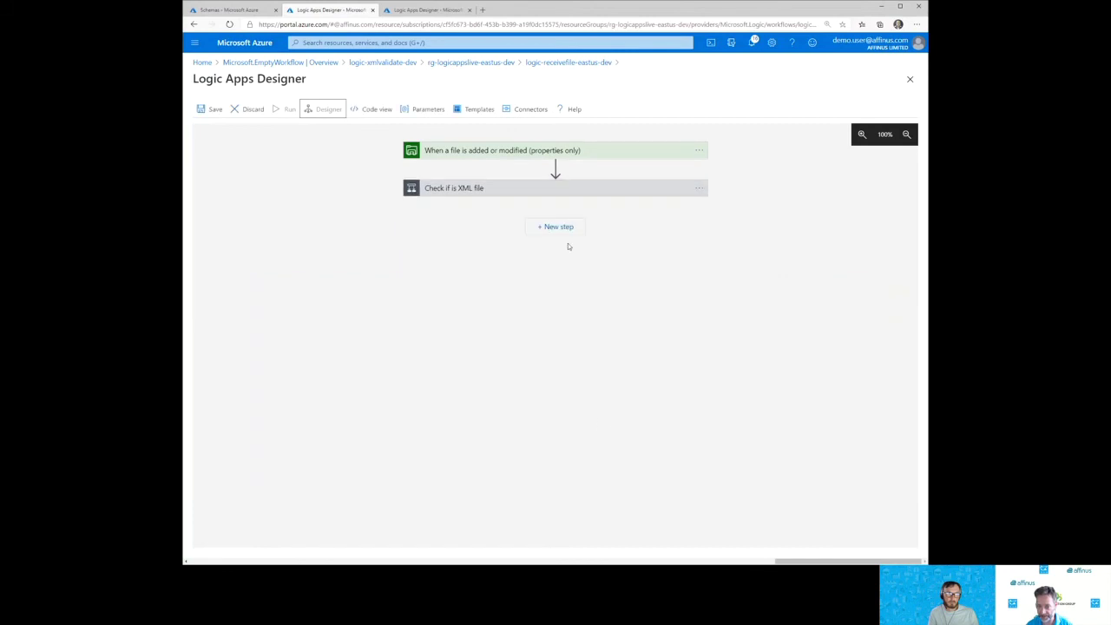
pyautogui.click(496, 191)
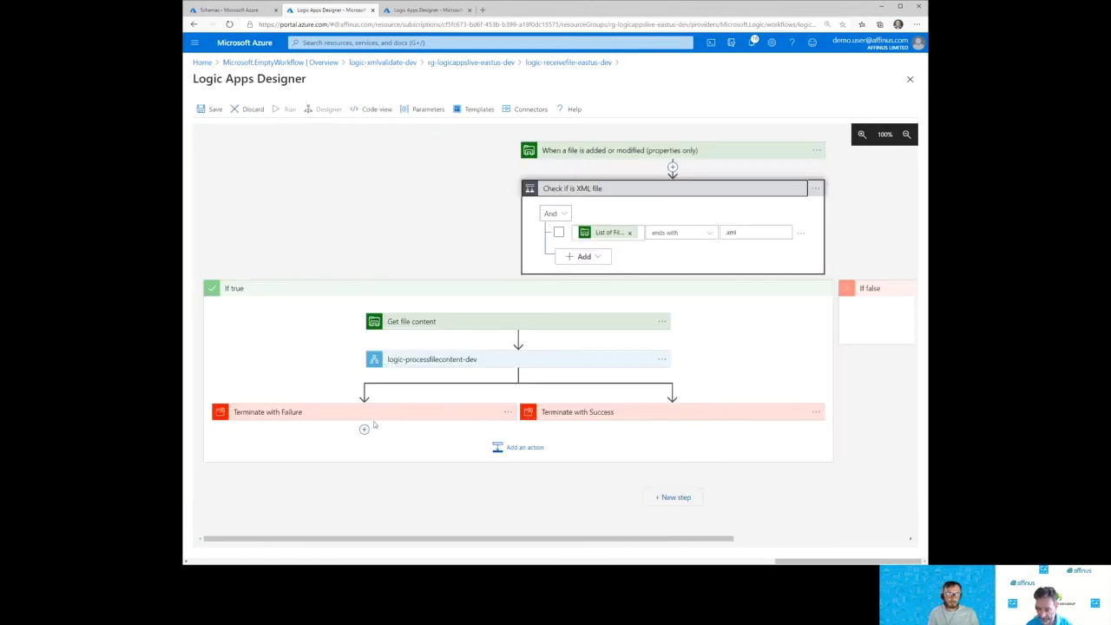
pyautogui.click(508, 411)
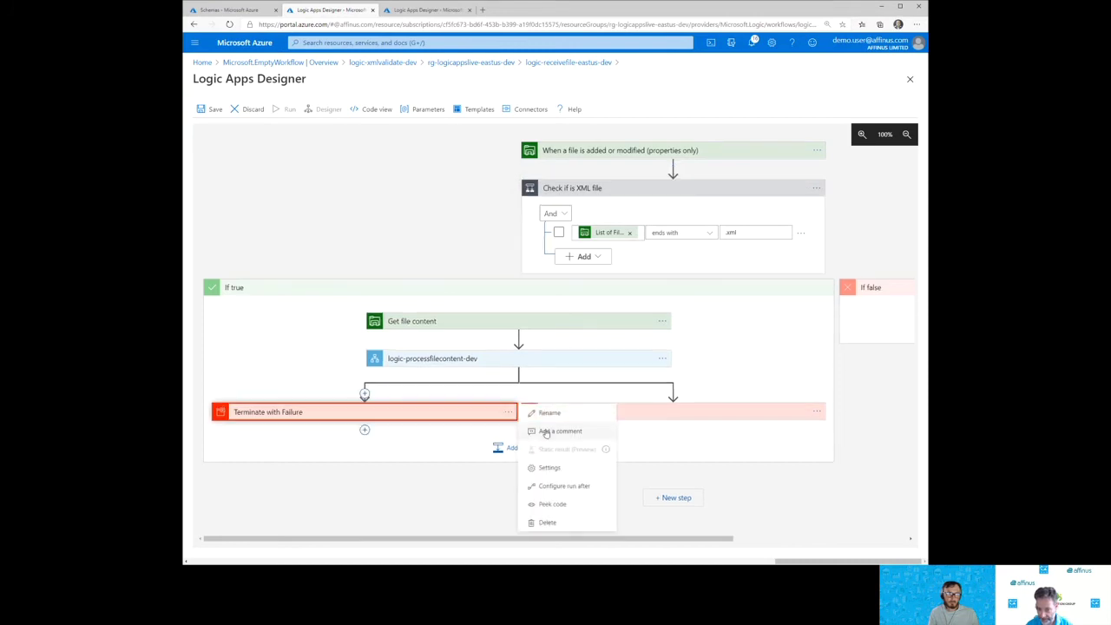
pyautogui.click(548, 488)
pyautogui.click(404, 430)
pyautogui.click(398, 441)
pyautogui.click(319, 491)
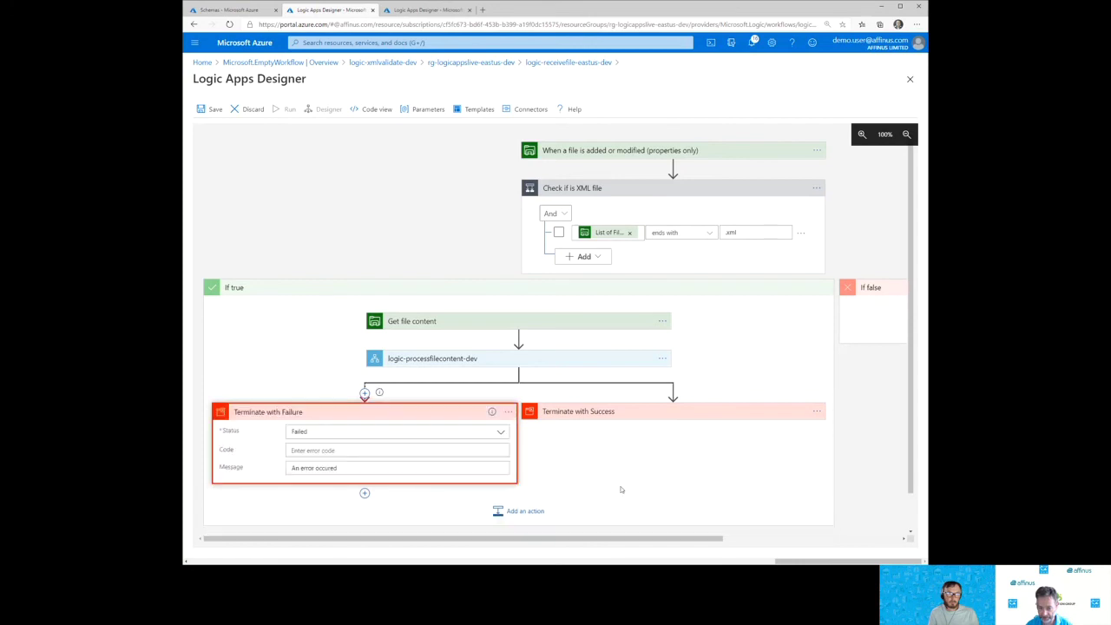
pyautogui.click(396, 412)
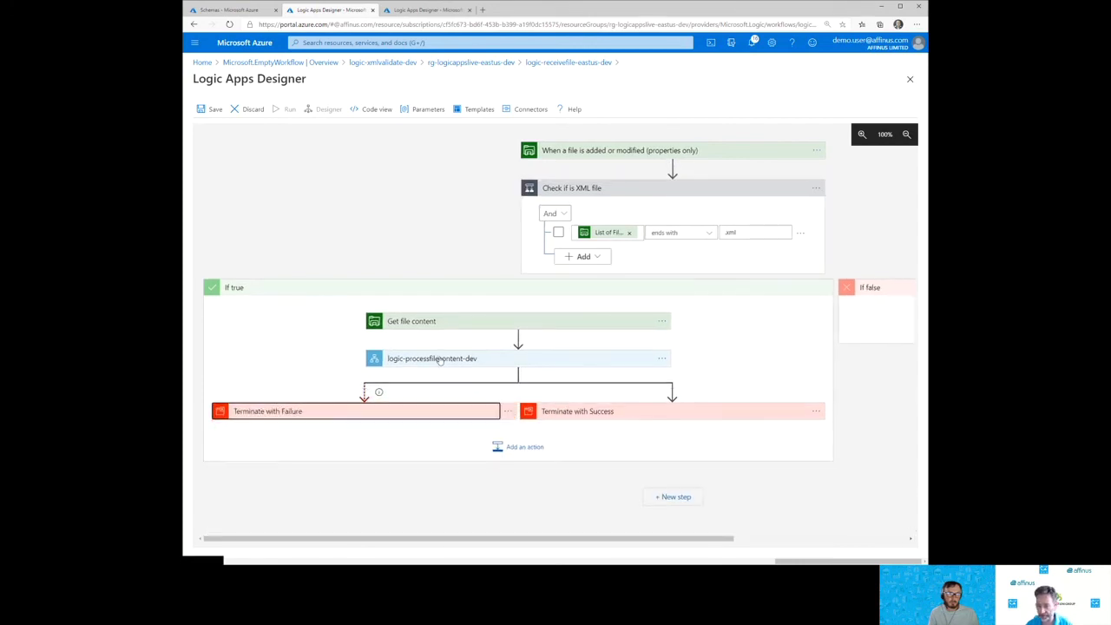
pyautogui.click(212, 110)
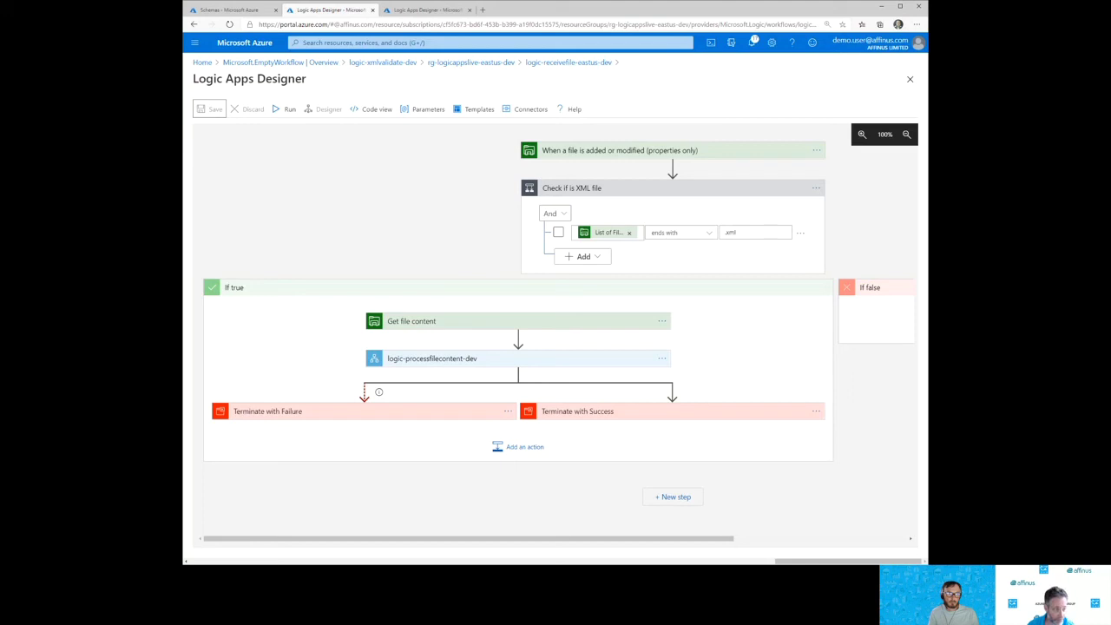
pyautogui.hotkey('alt', 'Tab')
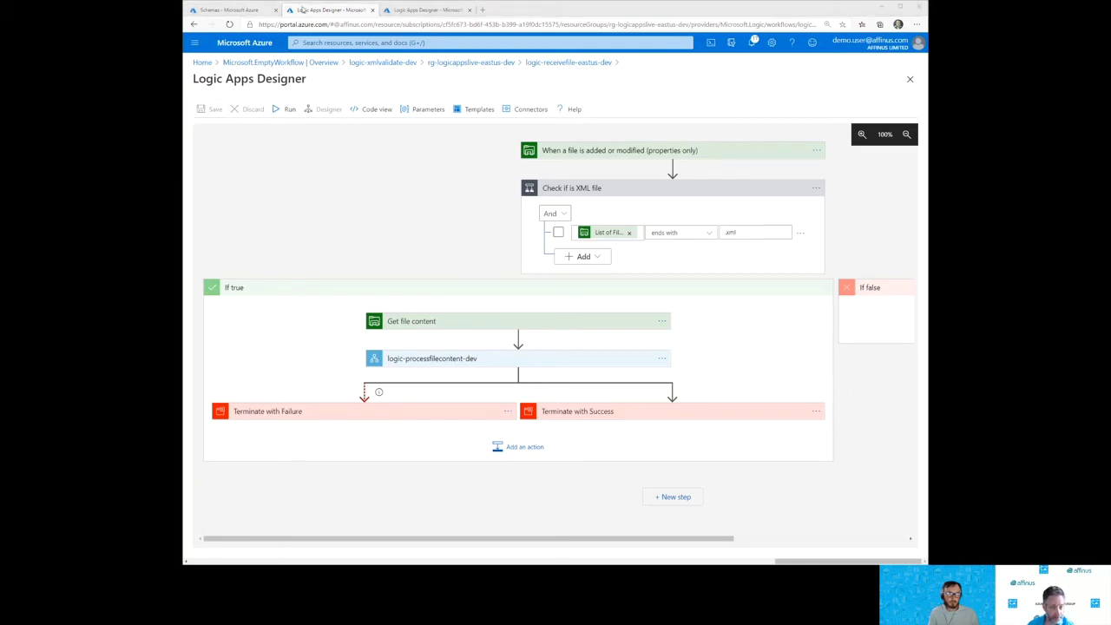
pyautogui.hotkey('alt', 'Tab')
pyautogui.hotkey('alt', 'Tab')
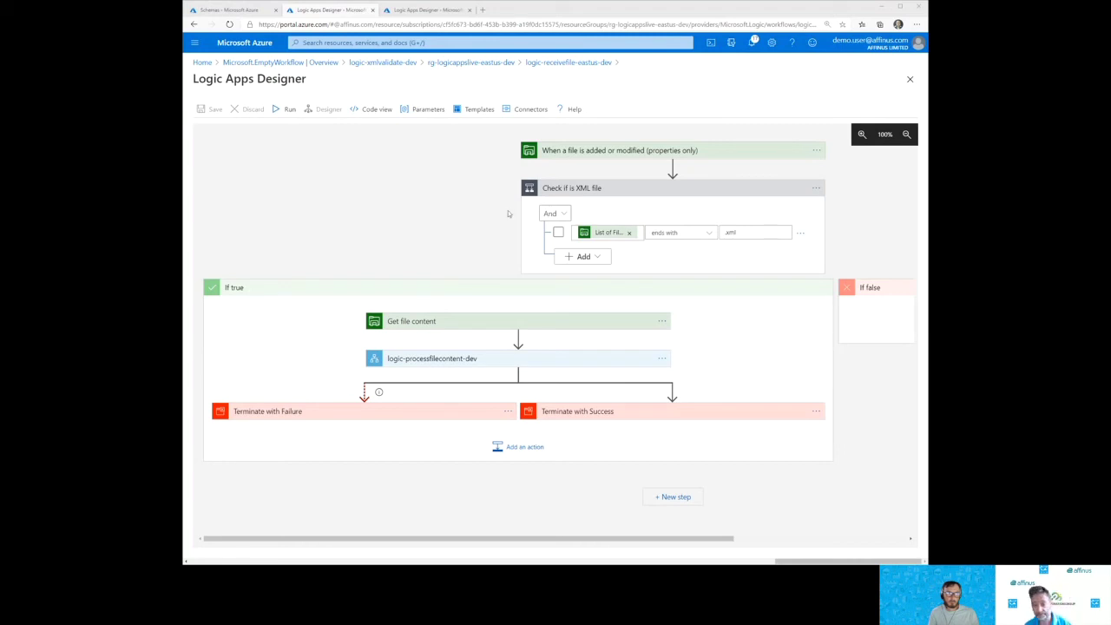
pyautogui.click(462, 193)
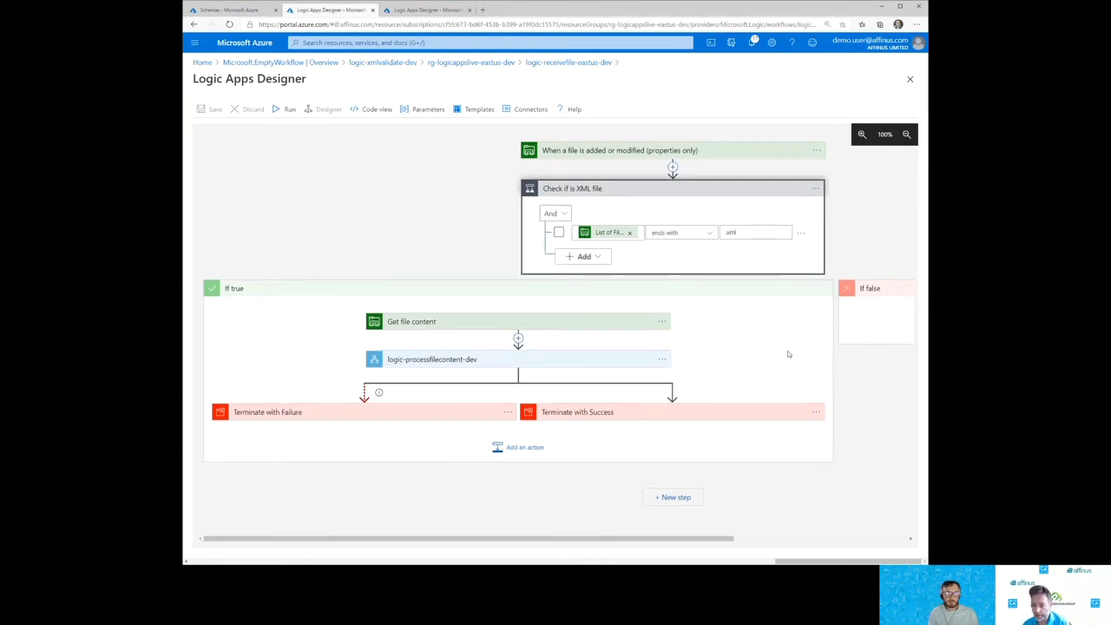
# Step: Open the logic-receivefile-eastus-dev overview and refresh its runs history
pyautogui.click(567, 62)
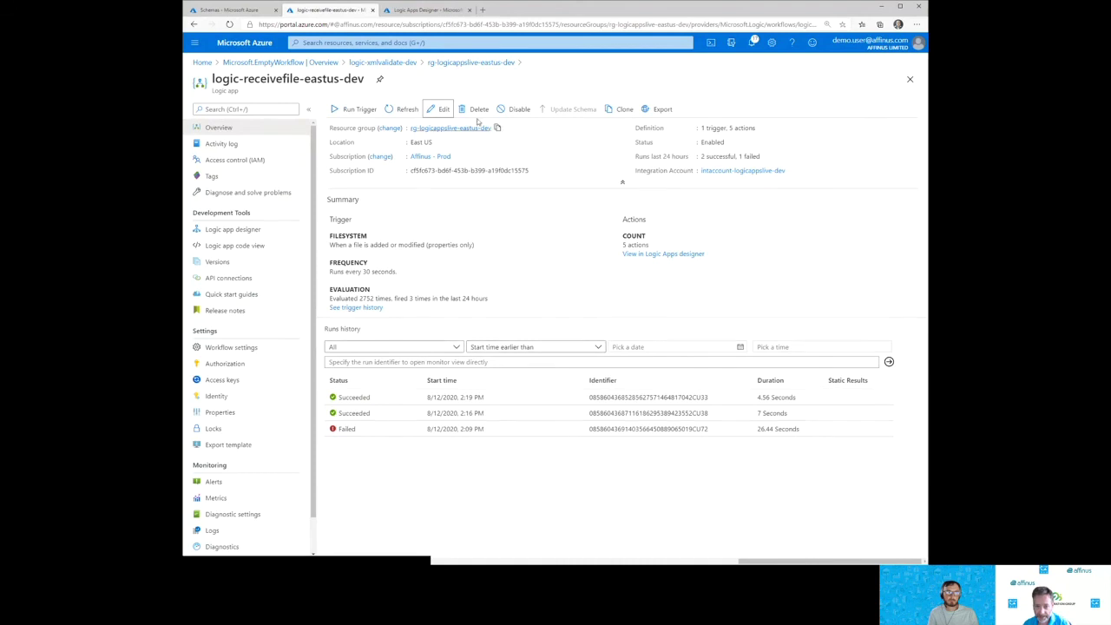
pyautogui.click(405, 109)
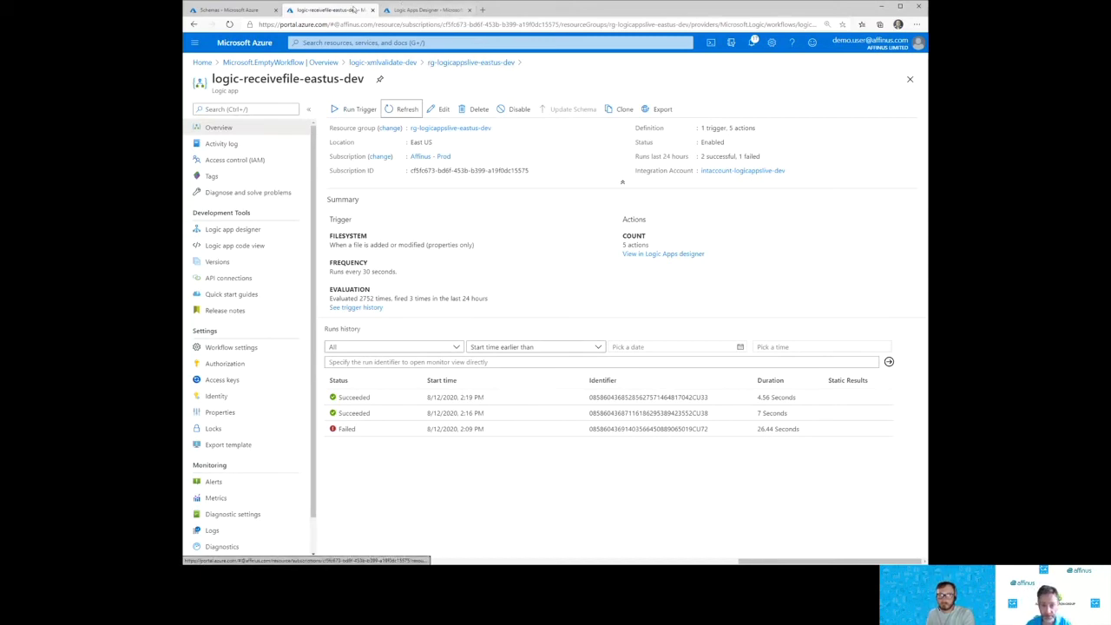
# Step: From the rg-logicappslive-eastus-dev resource group, find Service Bus in the Marketplace and start creating it
pyautogui.click(230, 10)
pyautogui.click(321, 63)
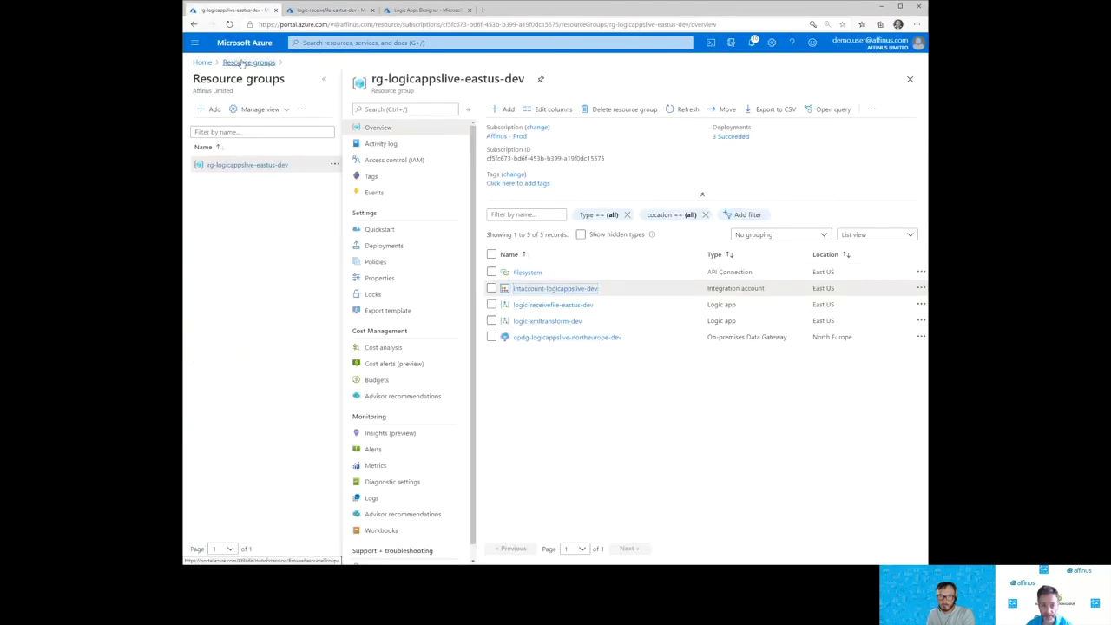
pyautogui.click(505, 108)
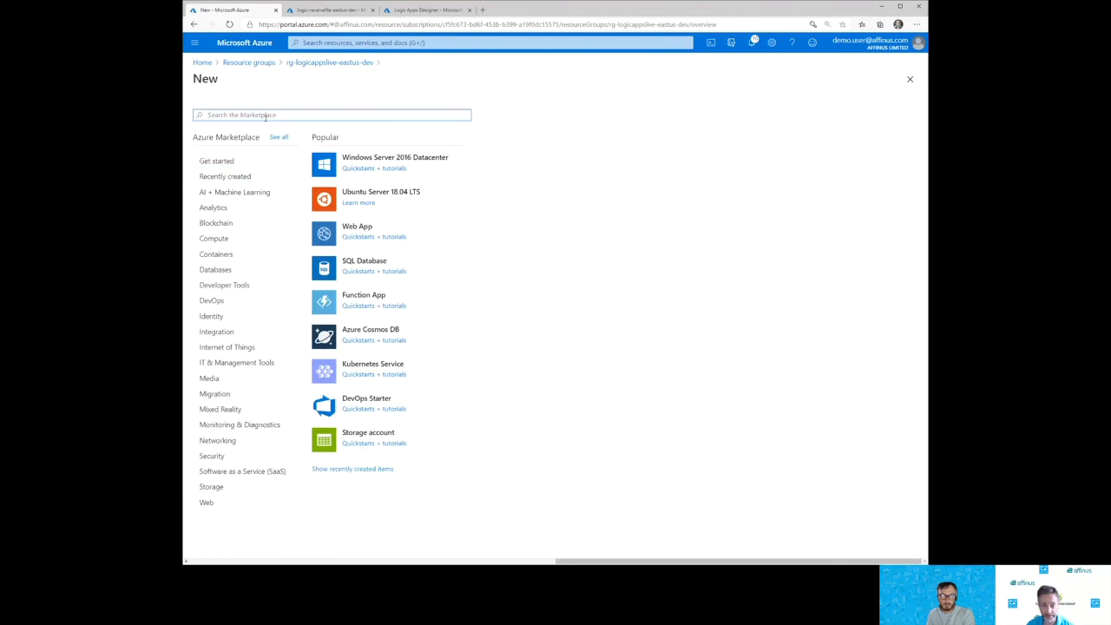
pyautogui.write('service')
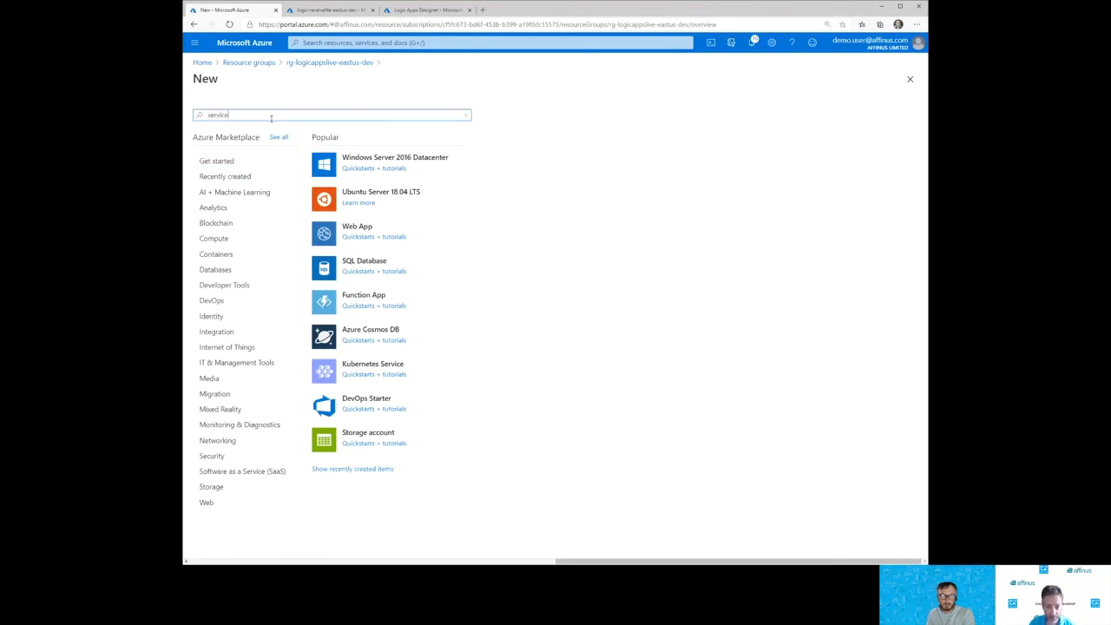
pyautogui.click(228, 204)
pyautogui.click(283, 152)
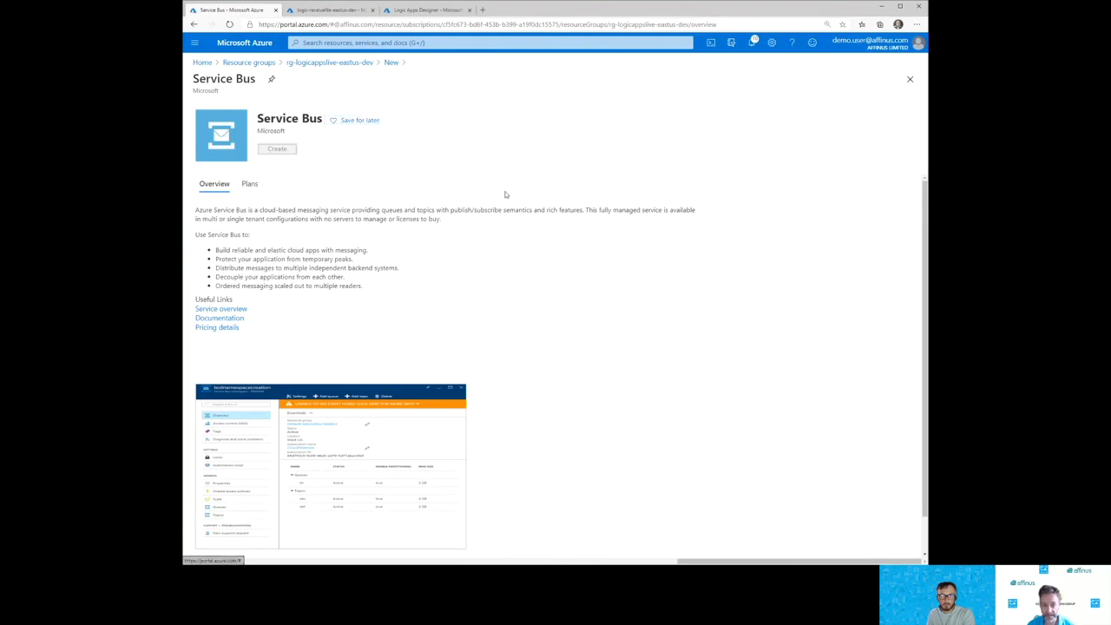
# Step: Name the new Service Bus namespace sb-logicappslive-dev
pyautogui.click(370, 277)
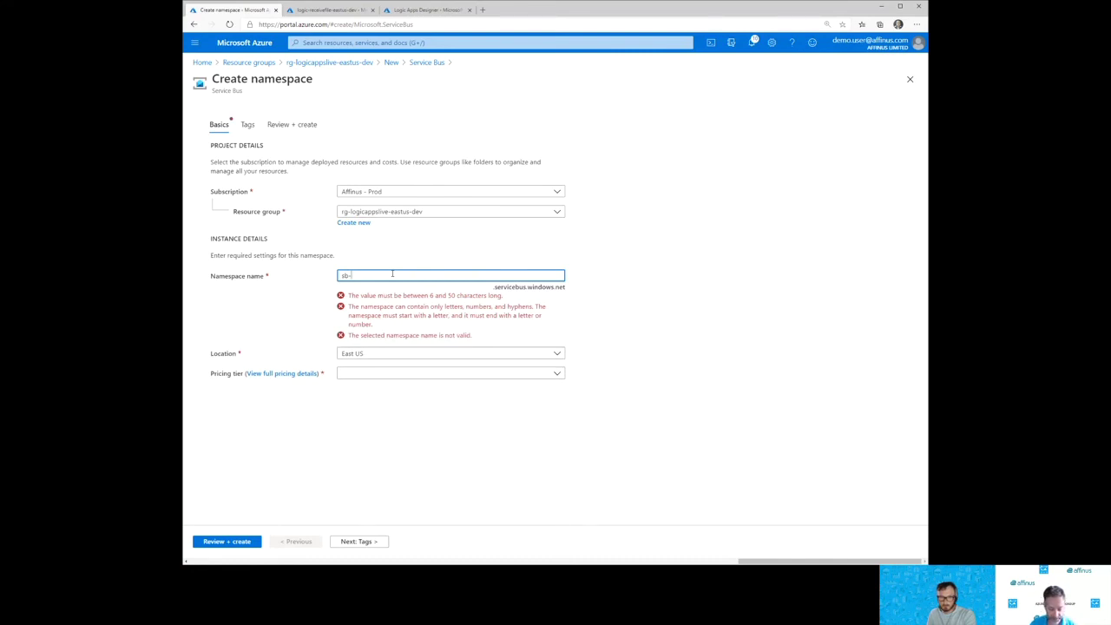
pyautogui.write('logicappslive')
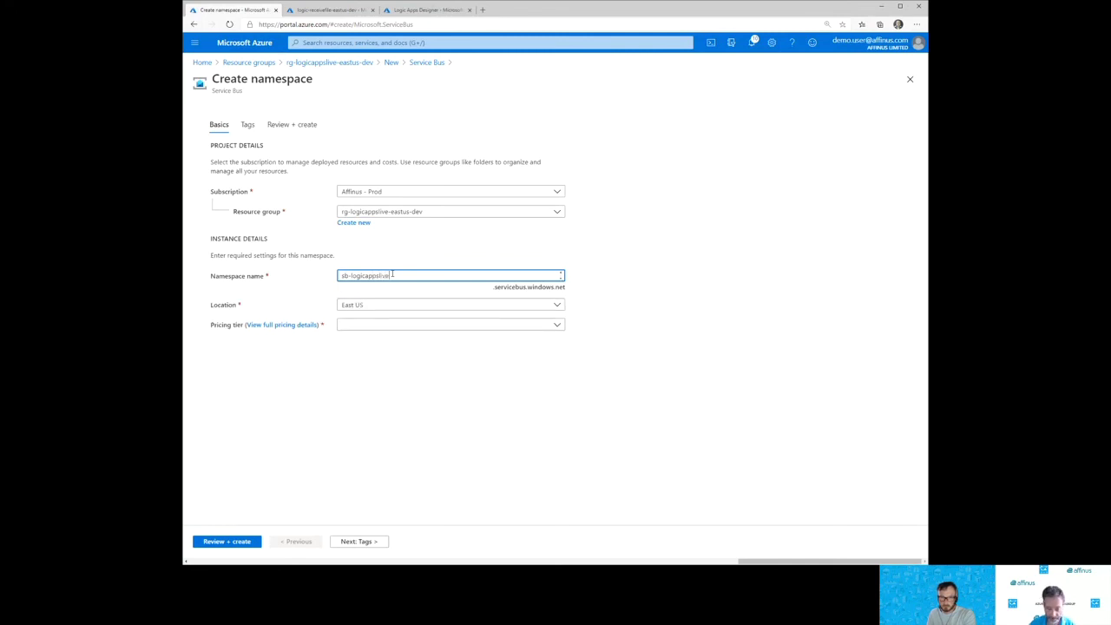
pyautogui.write('-dev')
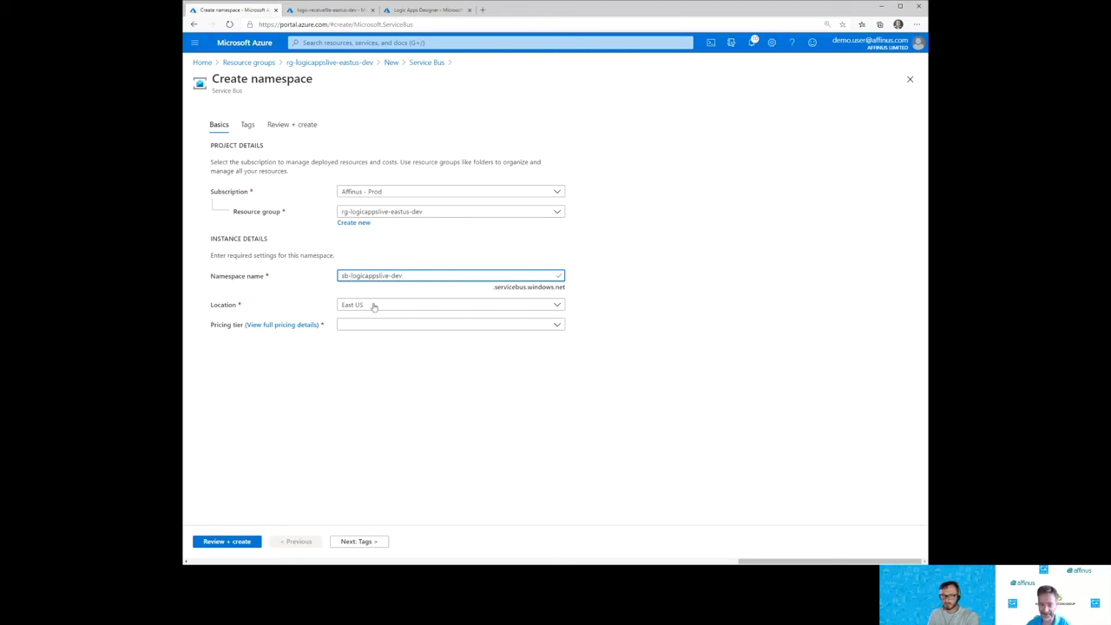
# Step: Choose the Standard pricing tier for the Service Bus namespace, review the settings and create it
pyautogui.click(556, 325)
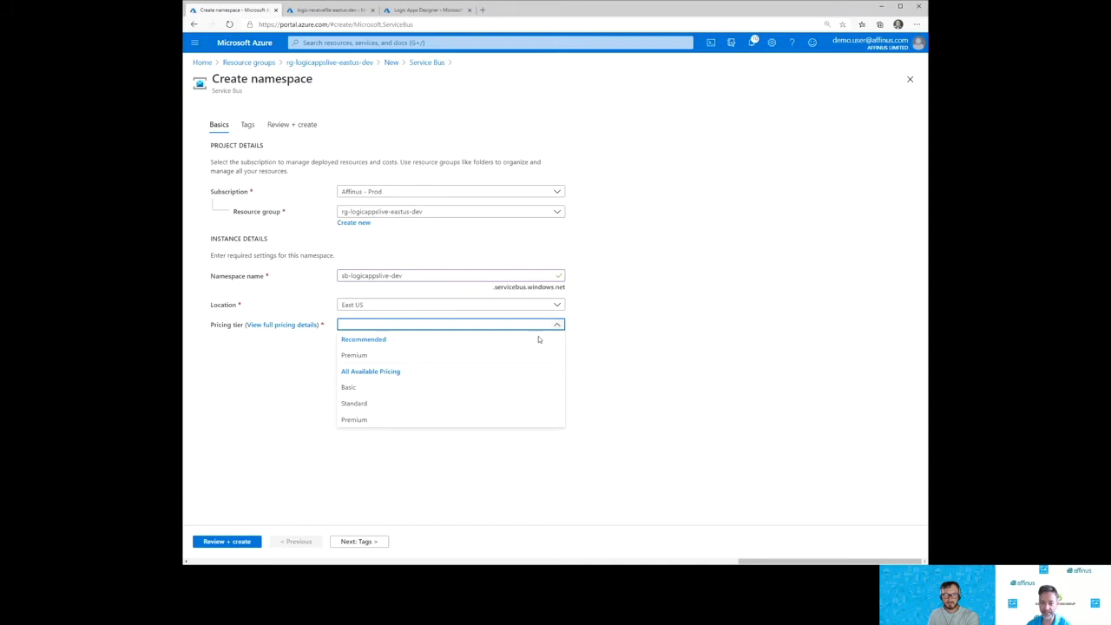
pyautogui.click(362, 403)
pyautogui.click(230, 542)
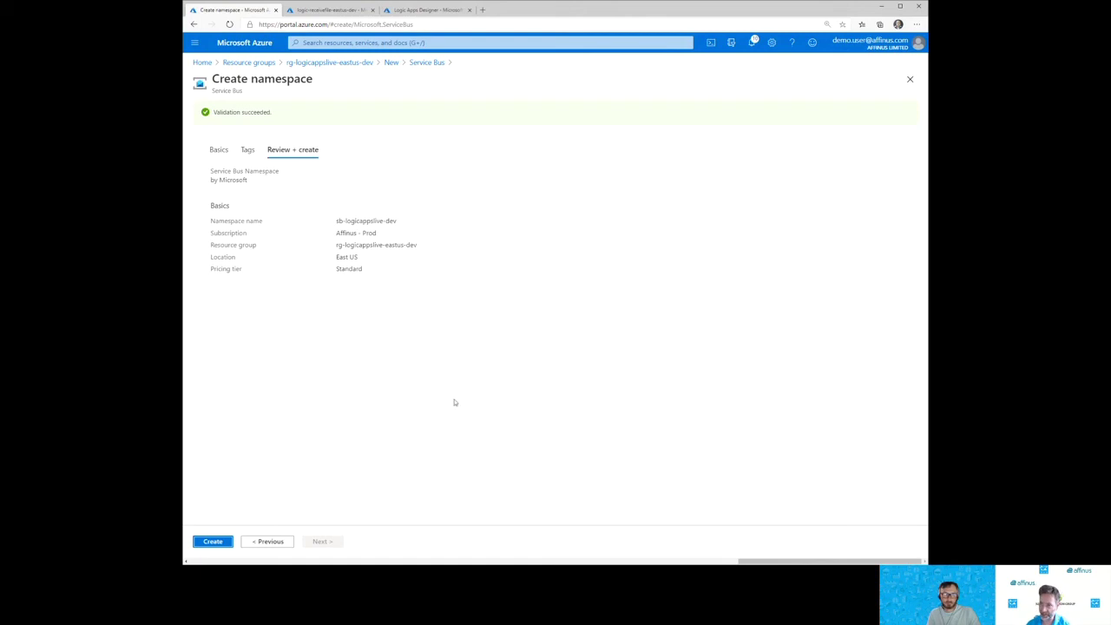
pyautogui.click(209, 540)
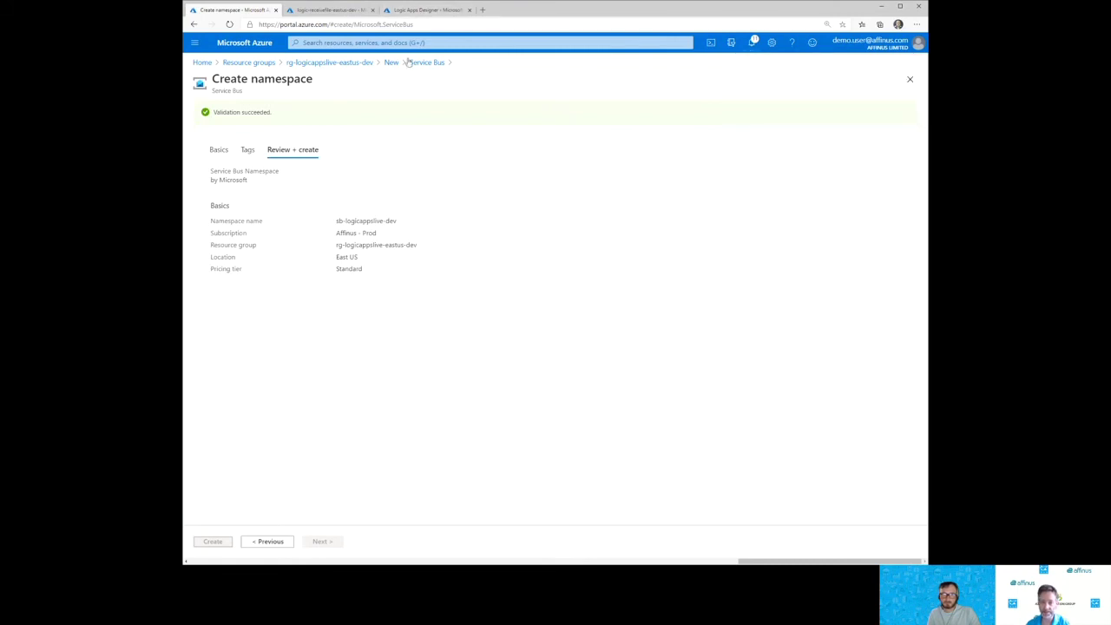
# Step: Refresh the runs history of logic-receivefile-eastus-dev and open its newest run
pyautogui.click(334, 10)
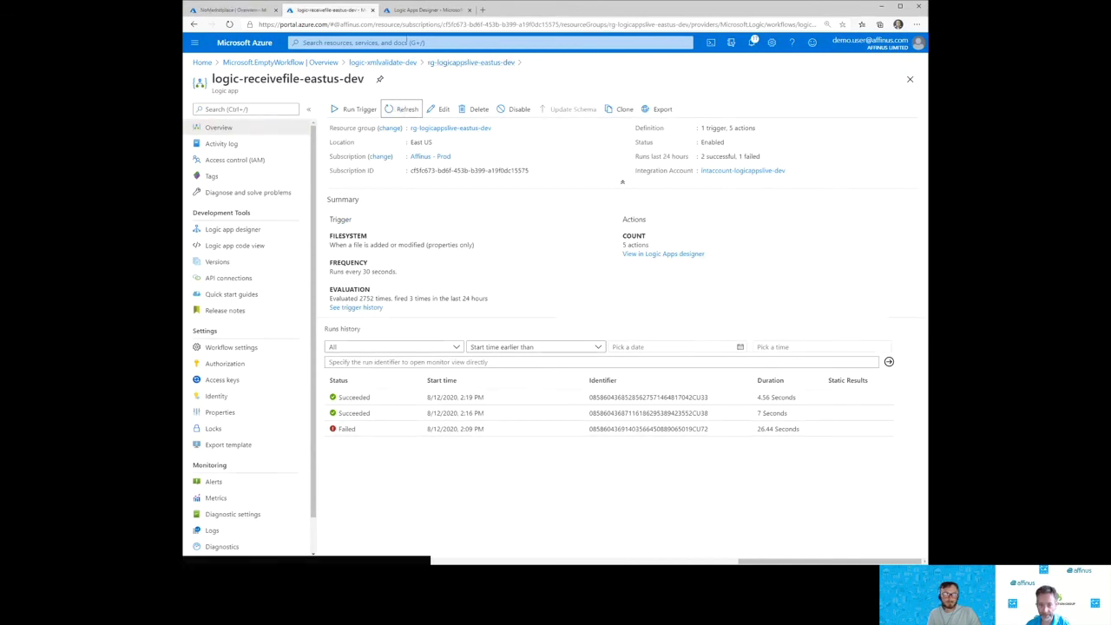
pyautogui.click(393, 109)
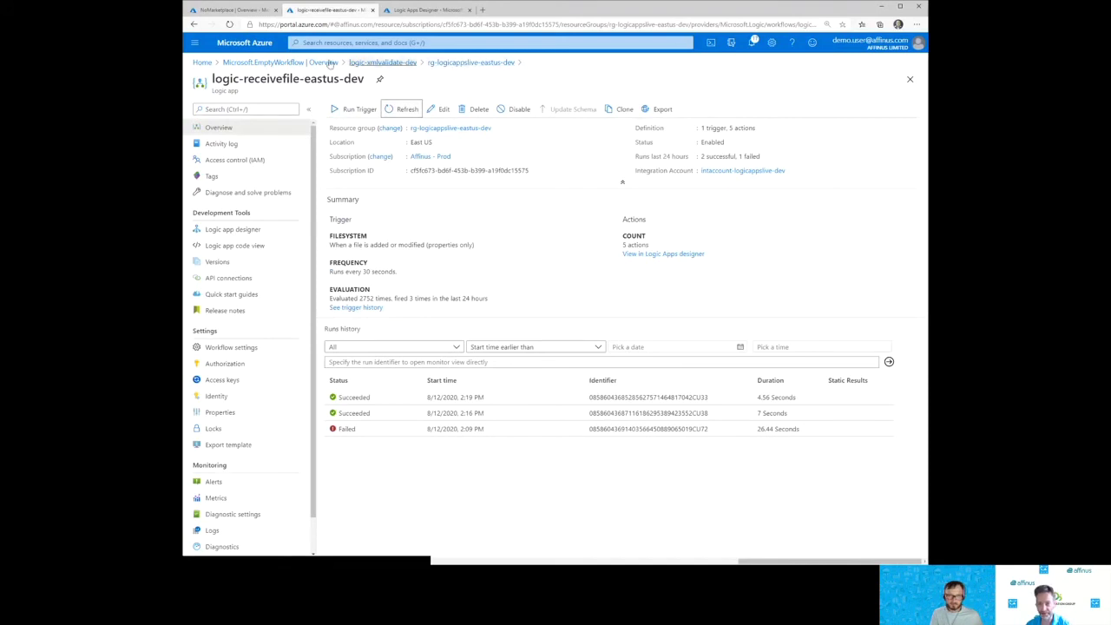
pyautogui.click(401, 109)
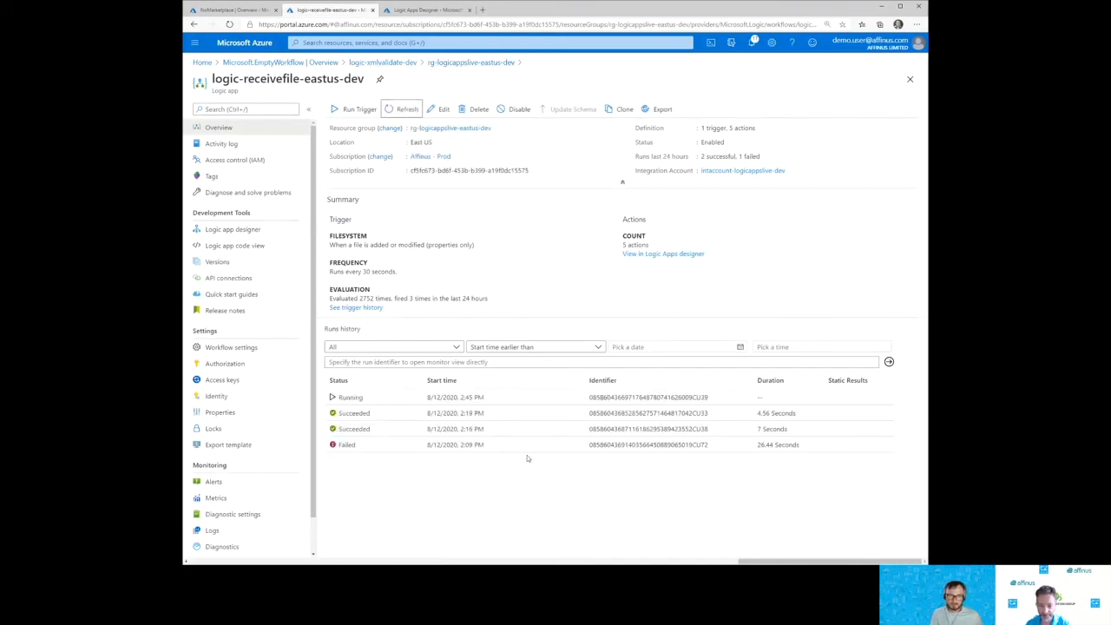
pyautogui.click(458, 397)
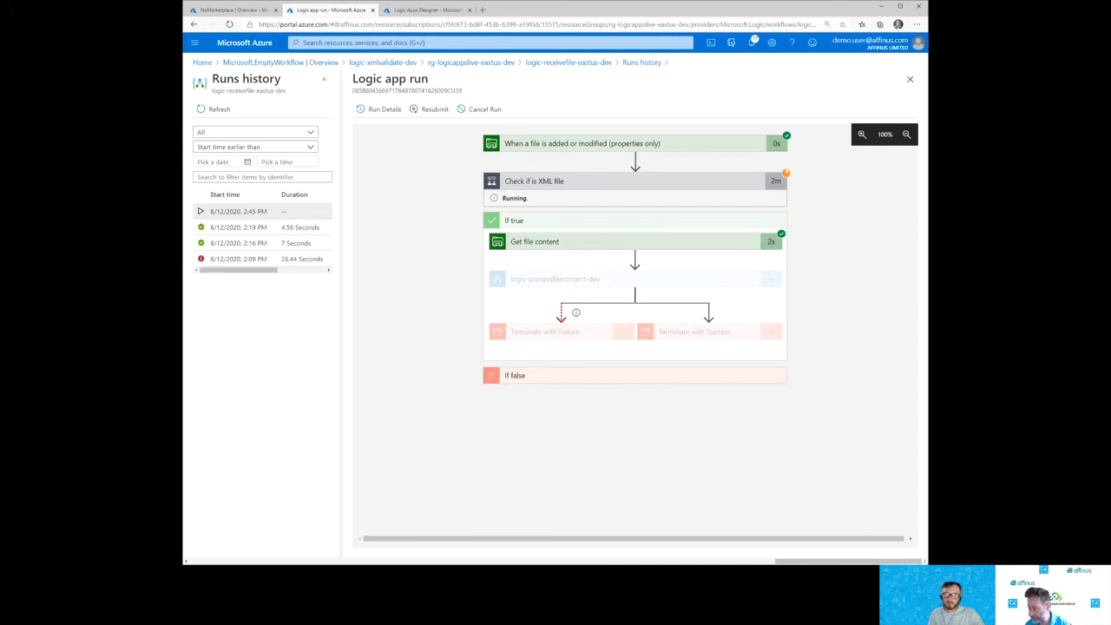
# Step: Open the newest run of logic-processfilecontent-dev from its refreshed runs history and inspect the logic-xmltransform-dev action's inputs and outputs
pyautogui.click(423, 11)
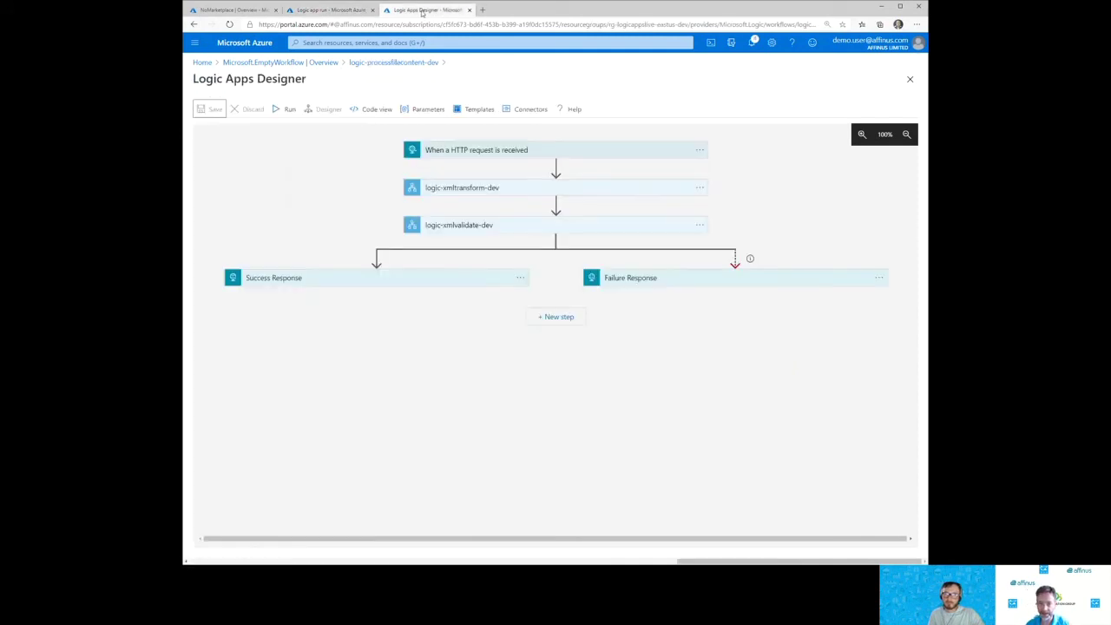
pyautogui.click(393, 61)
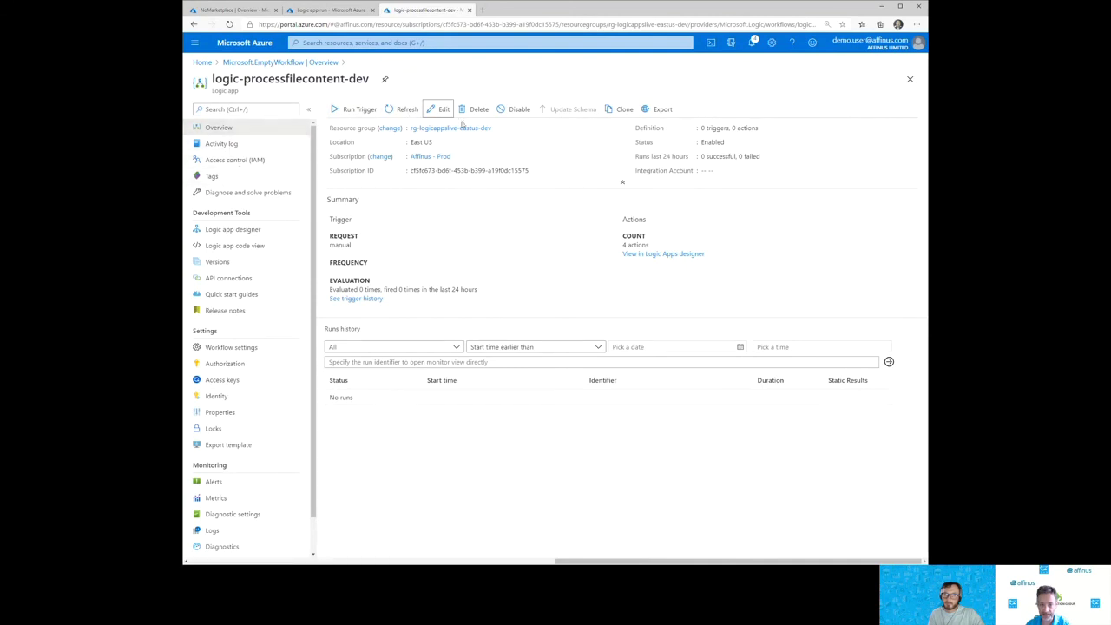
pyautogui.click(403, 108)
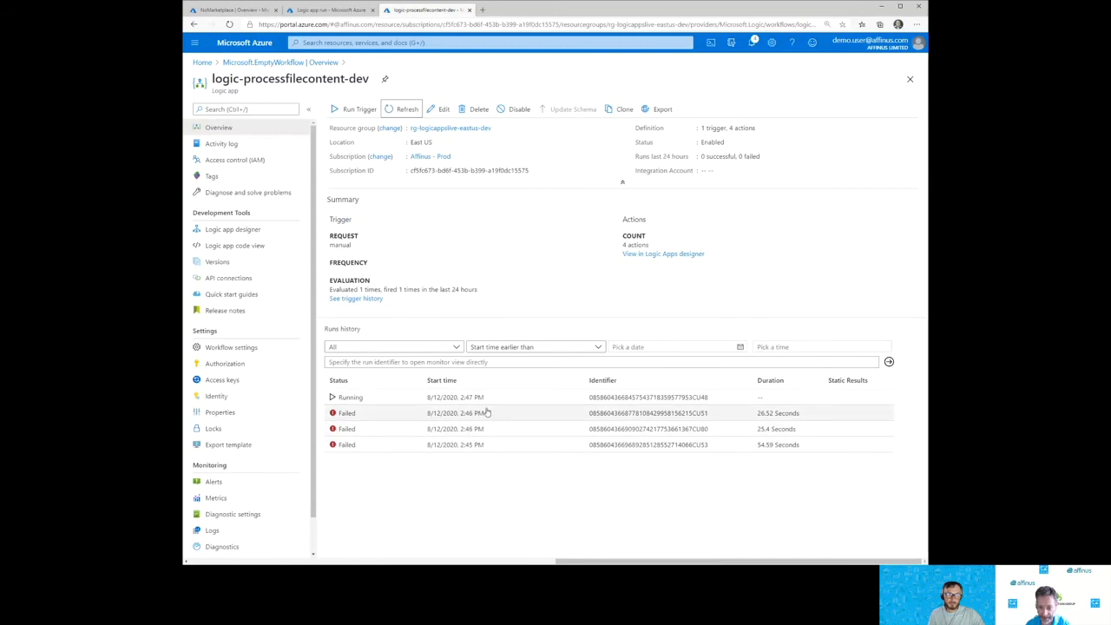
pyautogui.click(462, 400)
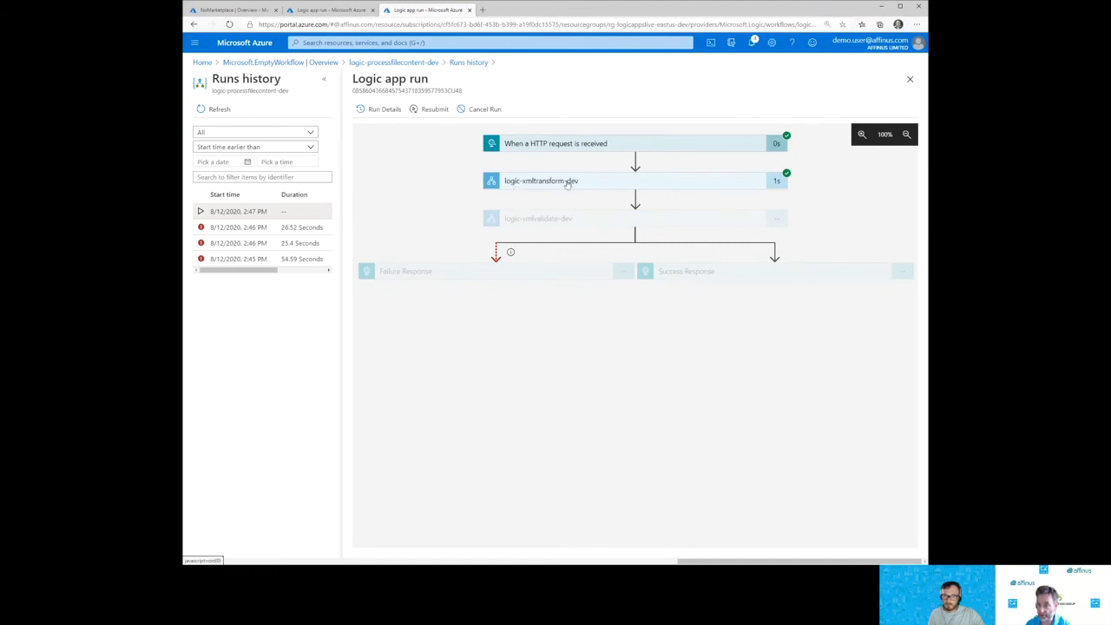
pyautogui.click(638, 181)
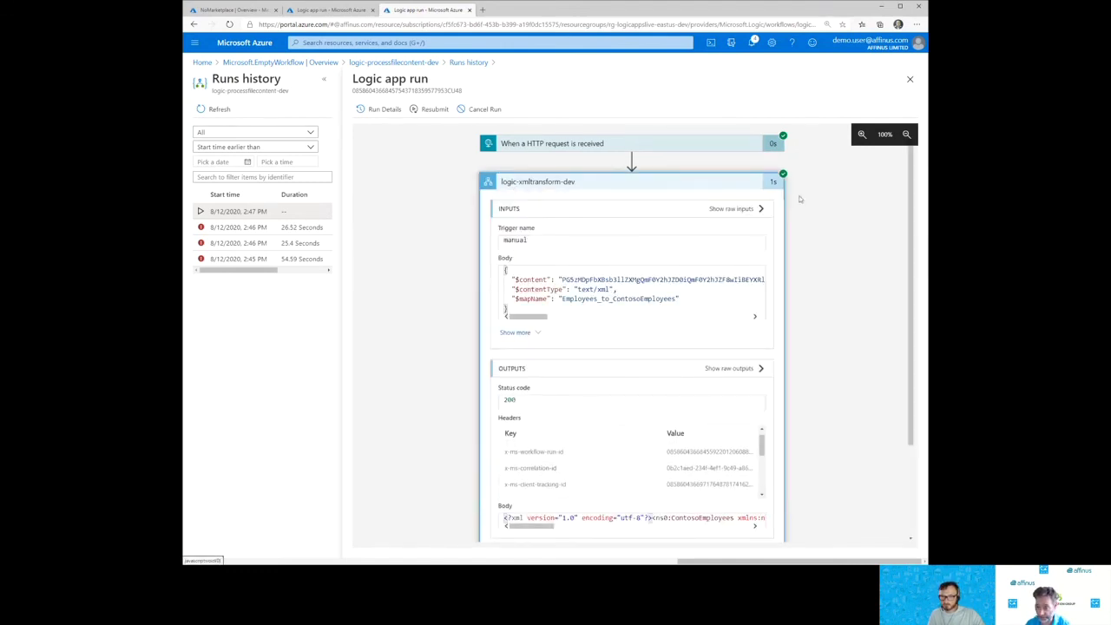
pyautogui.click(700, 181)
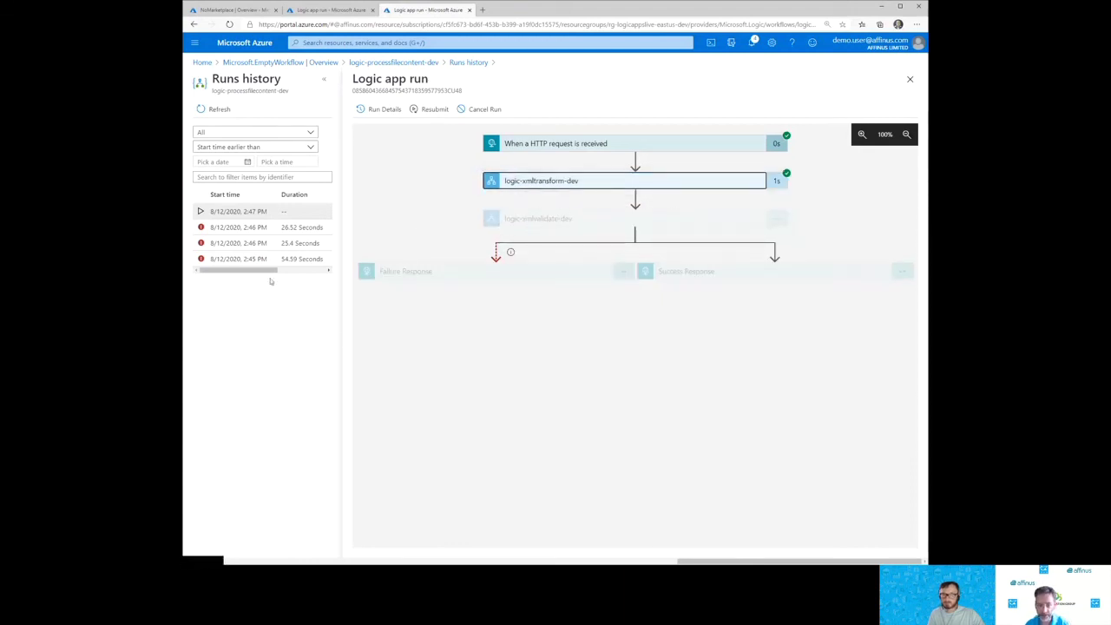
# Step: Open the latest 2:46 PM run of logic-processfilecontent-dev and examine the raw outputs of its logic-xmlvalidate-dev action
pyautogui.click(257, 229)
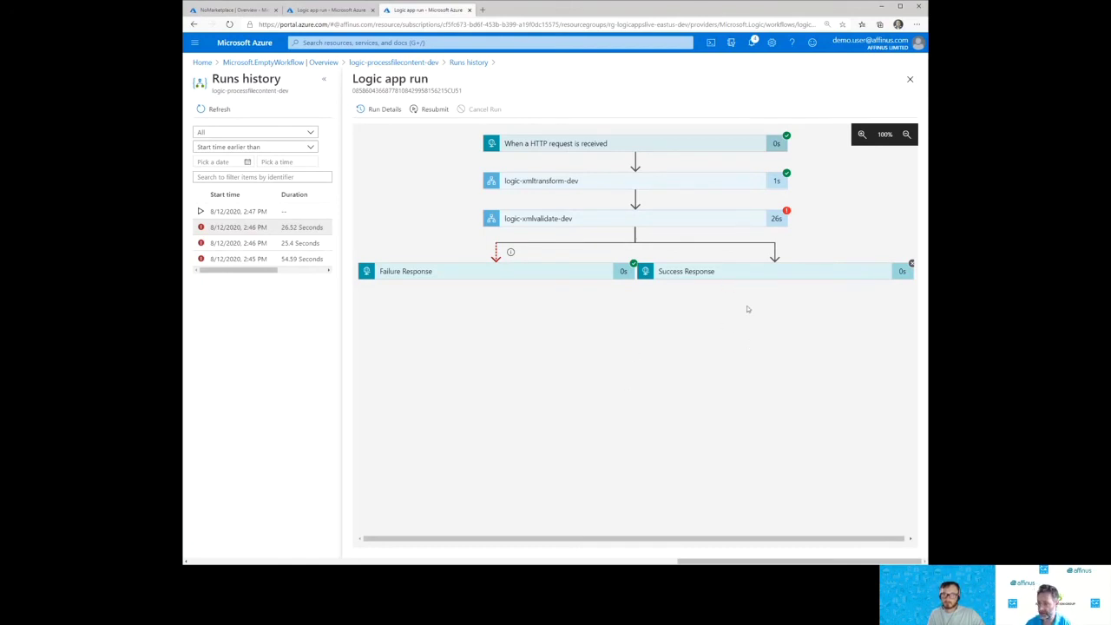
pyautogui.click(540, 223)
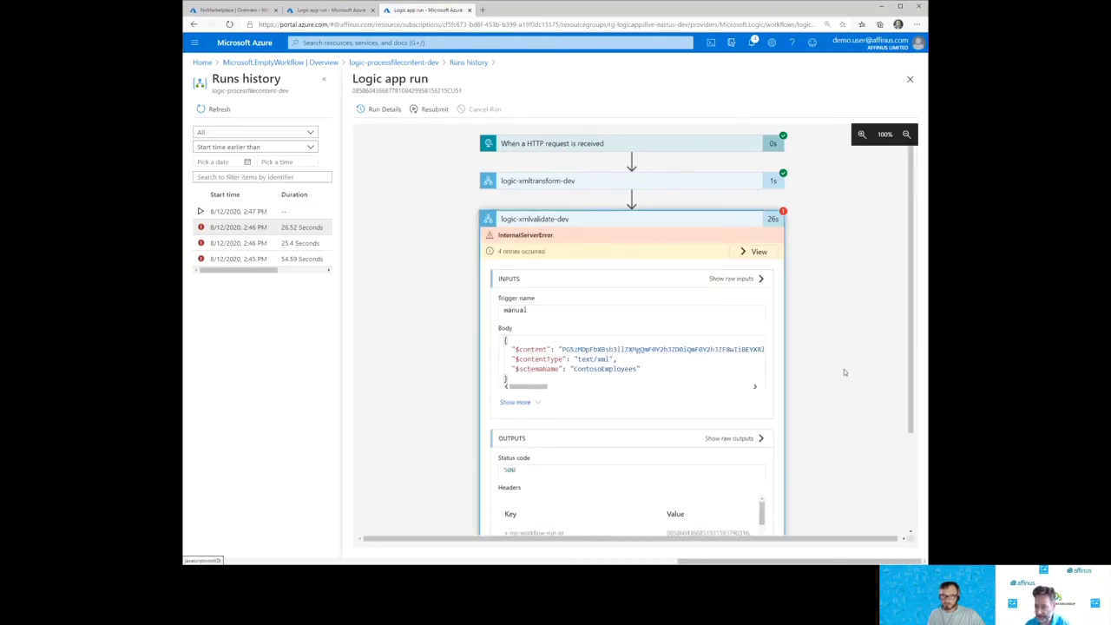
pyautogui.scroll(-1, 844, 373)
pyautogui.scroll(-5, 745, 398)
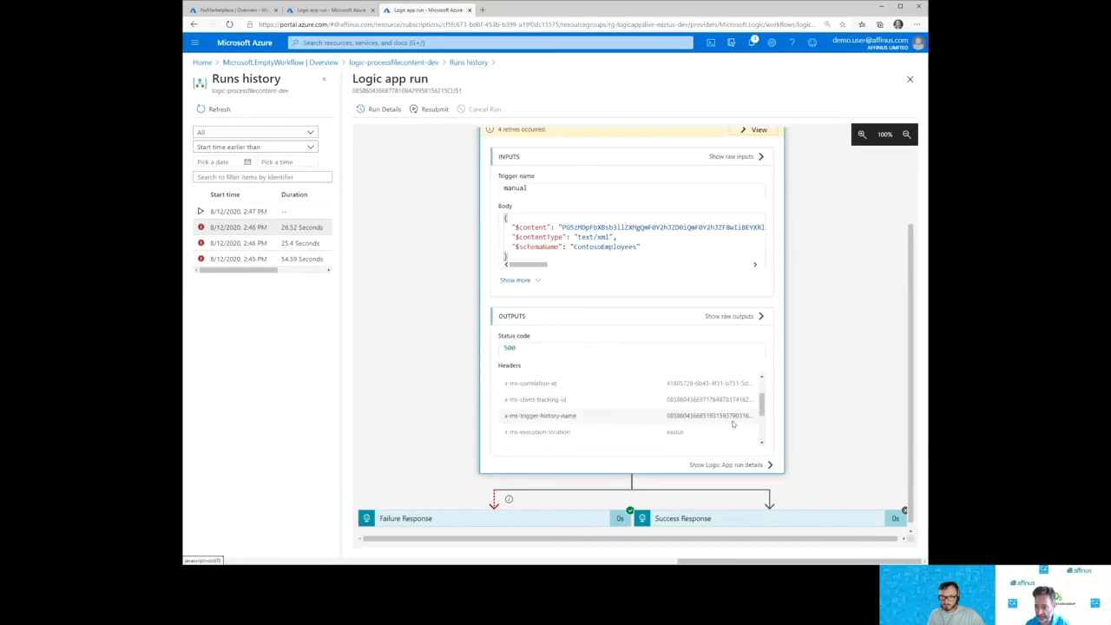
pyautogui.scroll(-1, 821, 375)
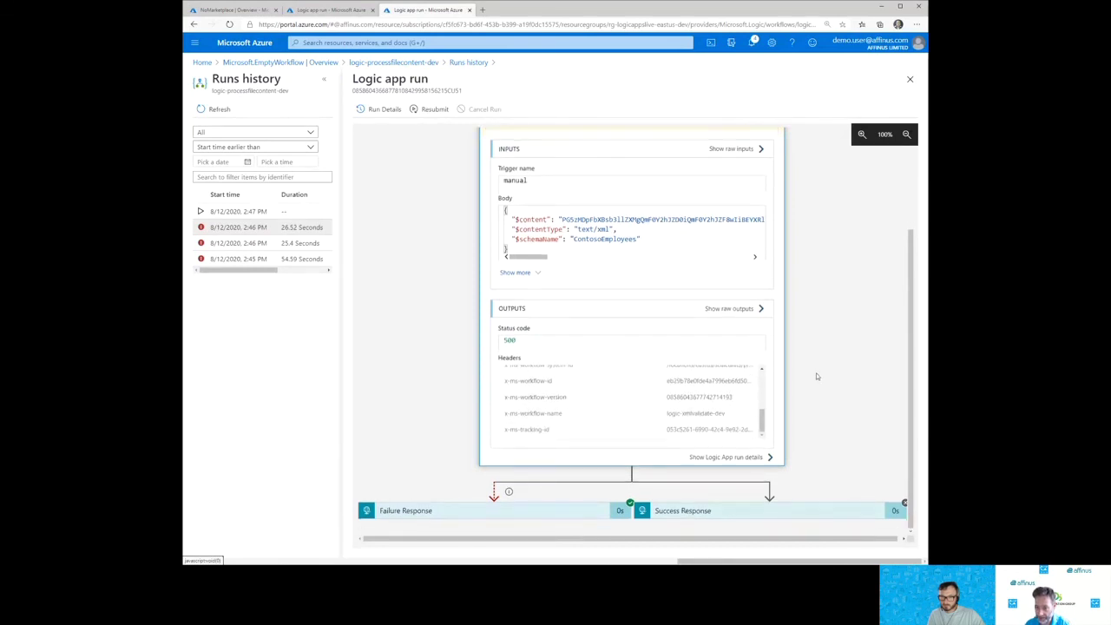
pyautogui.click(739, 309)
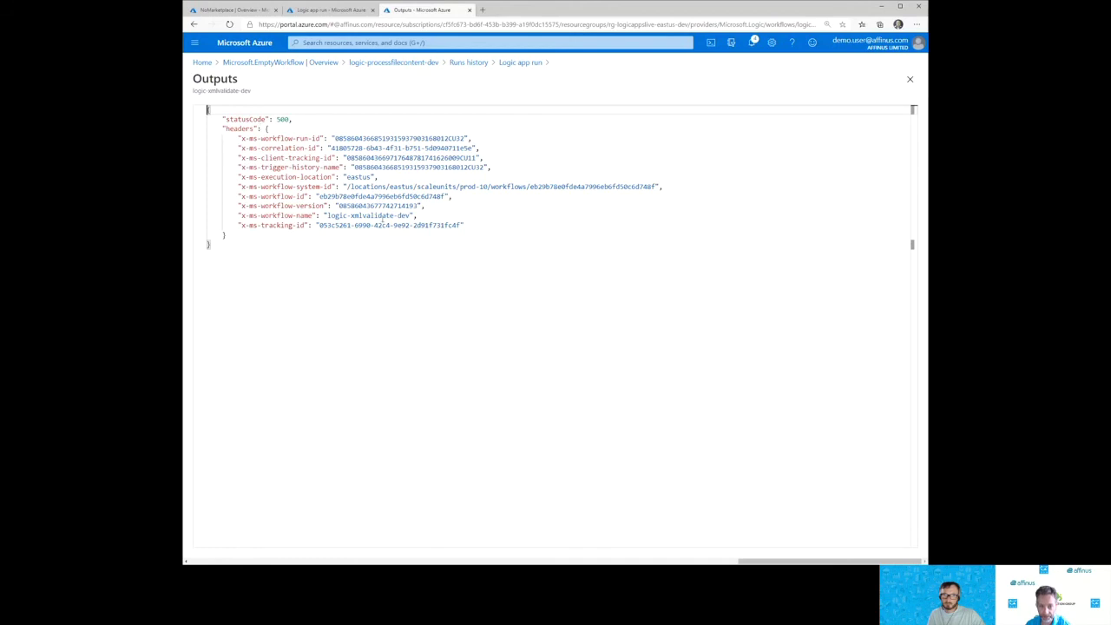
pyautogui.doubleClick(382, 216)
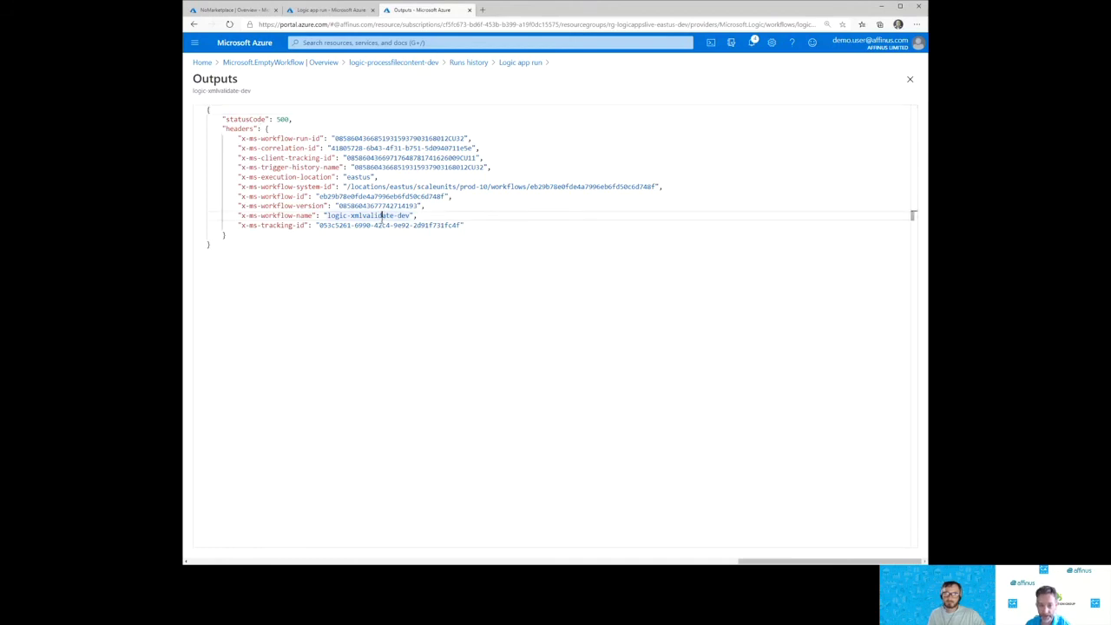
pyautogui.click(521, 62)
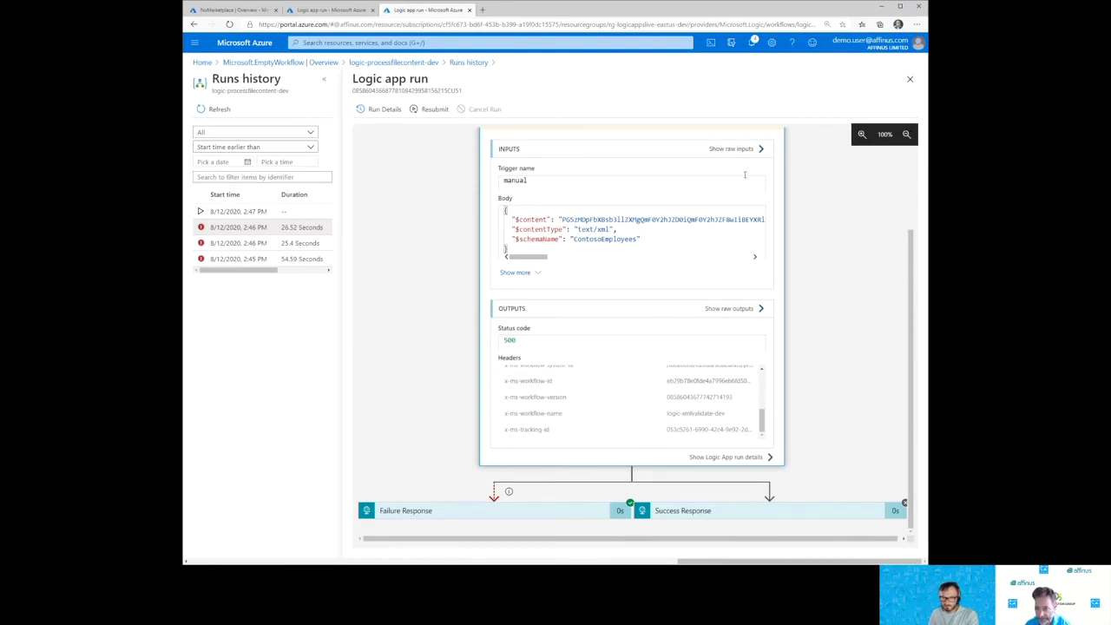
# Step: Examine the raw inputs of the logic-xmlvalidate-dev action, including $content, and return to the logic-processfilecontent-dev overview
pyautogui.click(736, 149)
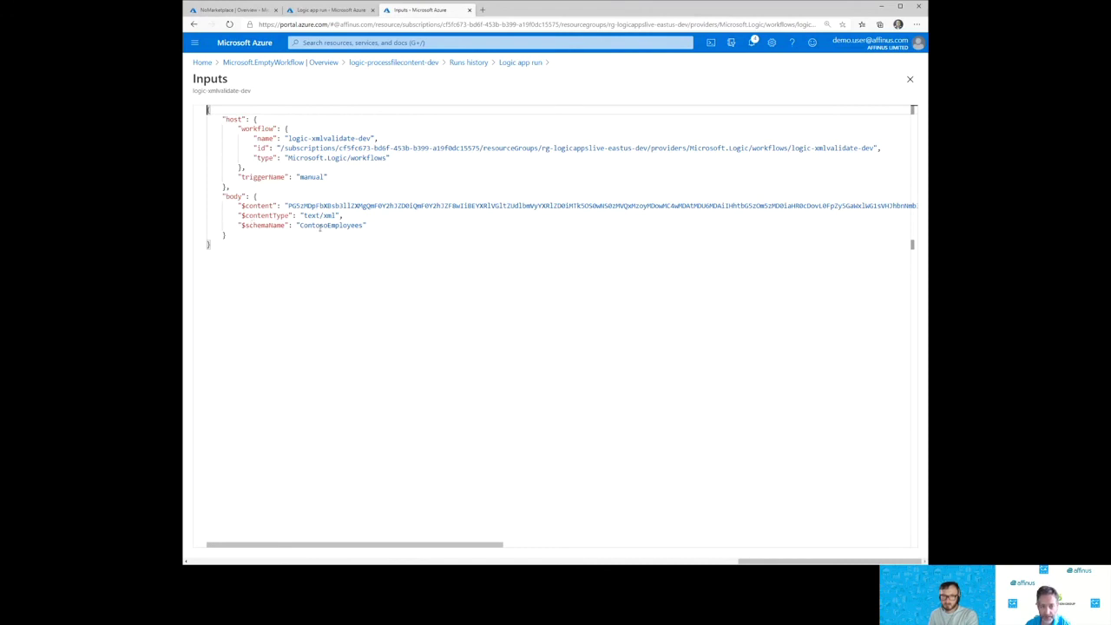
pyautogui.moveTo(289, 206); pyautogui.dragTo(325, 206)
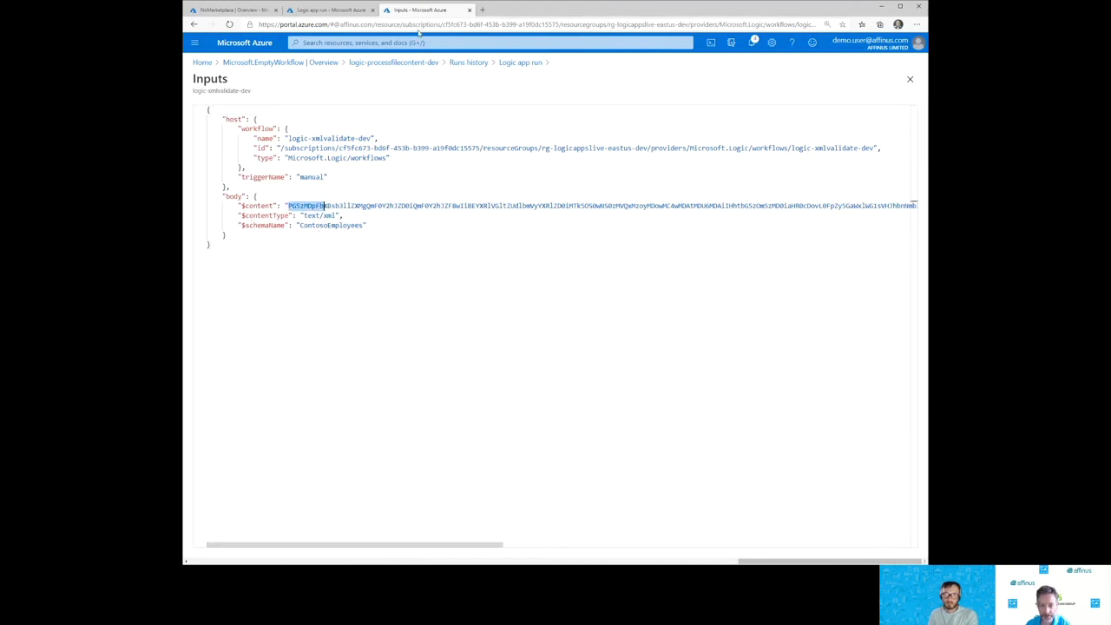
pyautogui.click(329, 10)
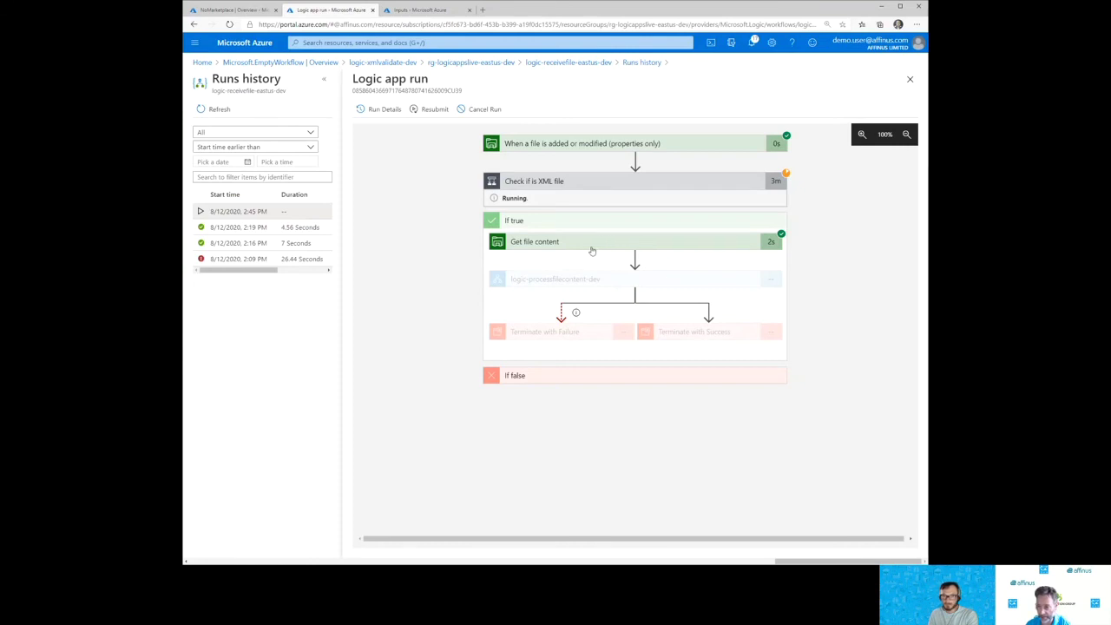
pyautogui.click(417, 10)
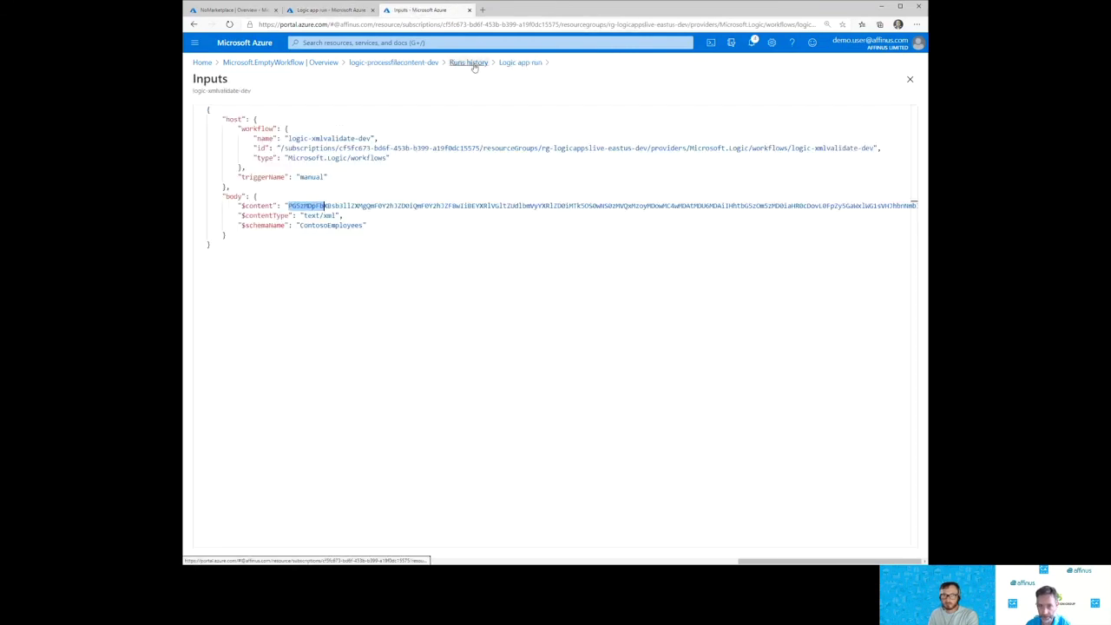
pyautogui.click(416, 64)
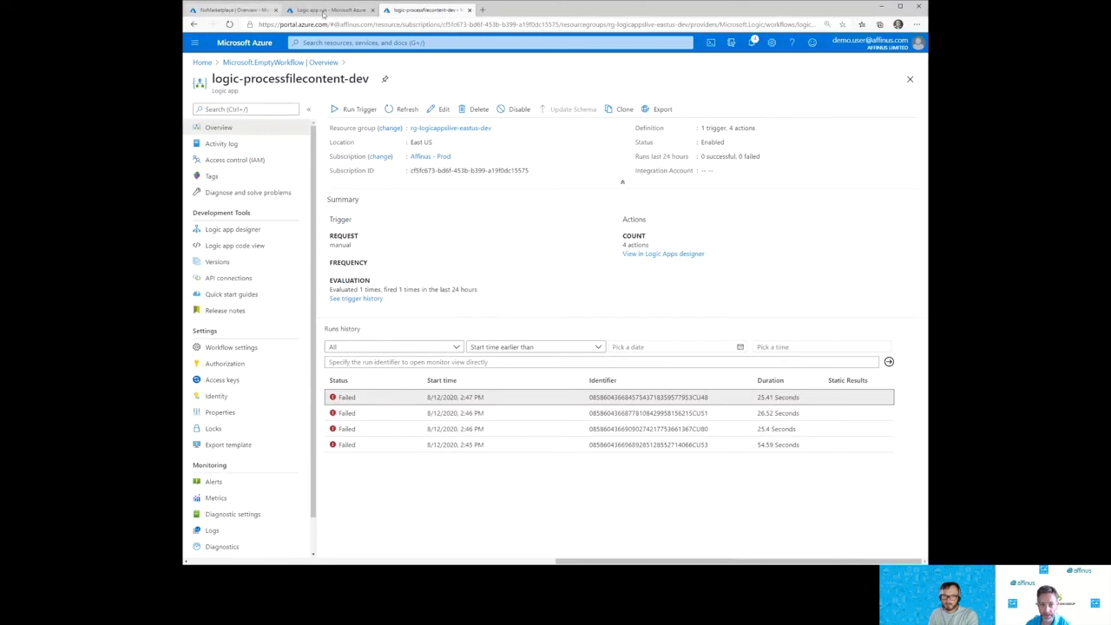
# Step: From the rg-logicappslive-eastus-dev resource group, open logic-xmlvalidate-dev and look through its runs history
pyautogui.click(321, 10)
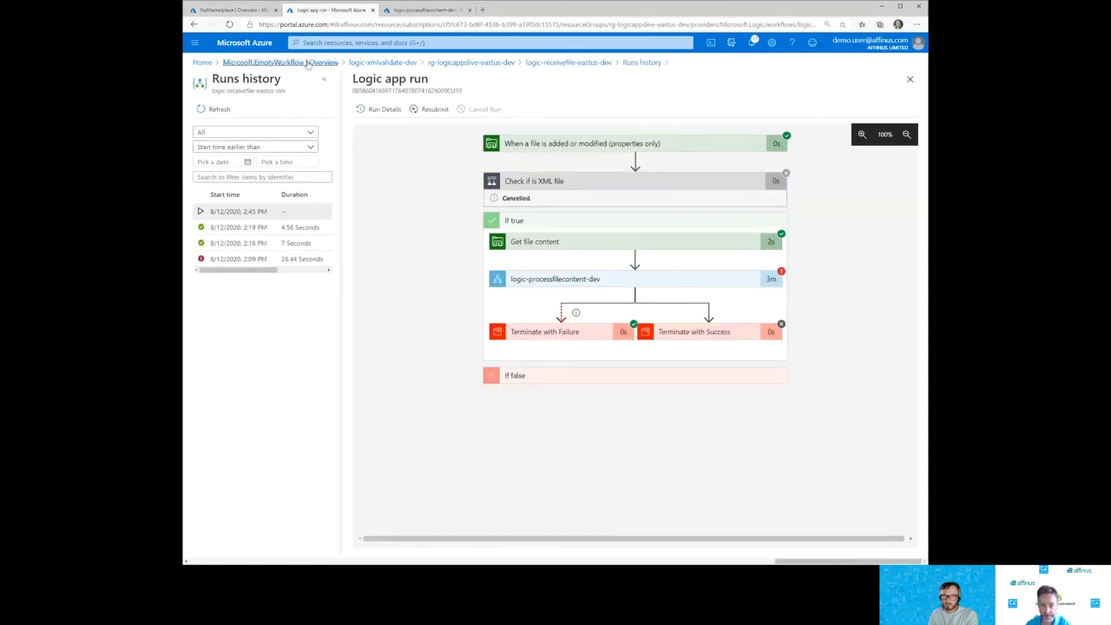
pyautogui.click(476, 65)
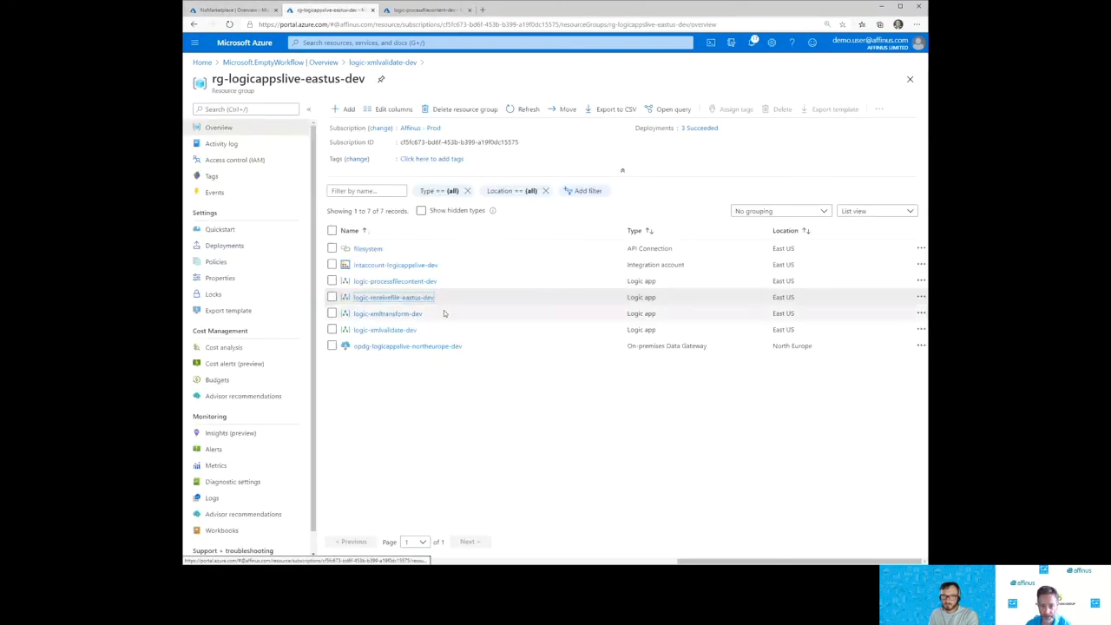
pyautogui.click(387, 330)
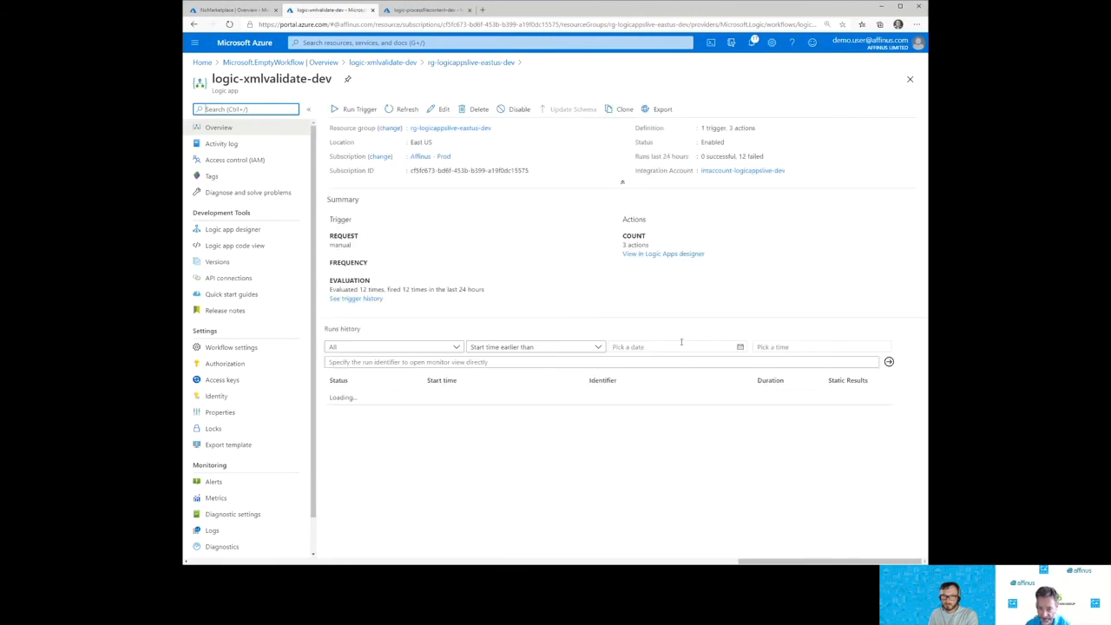
pyautogui.scroll(-3, 477, 521)
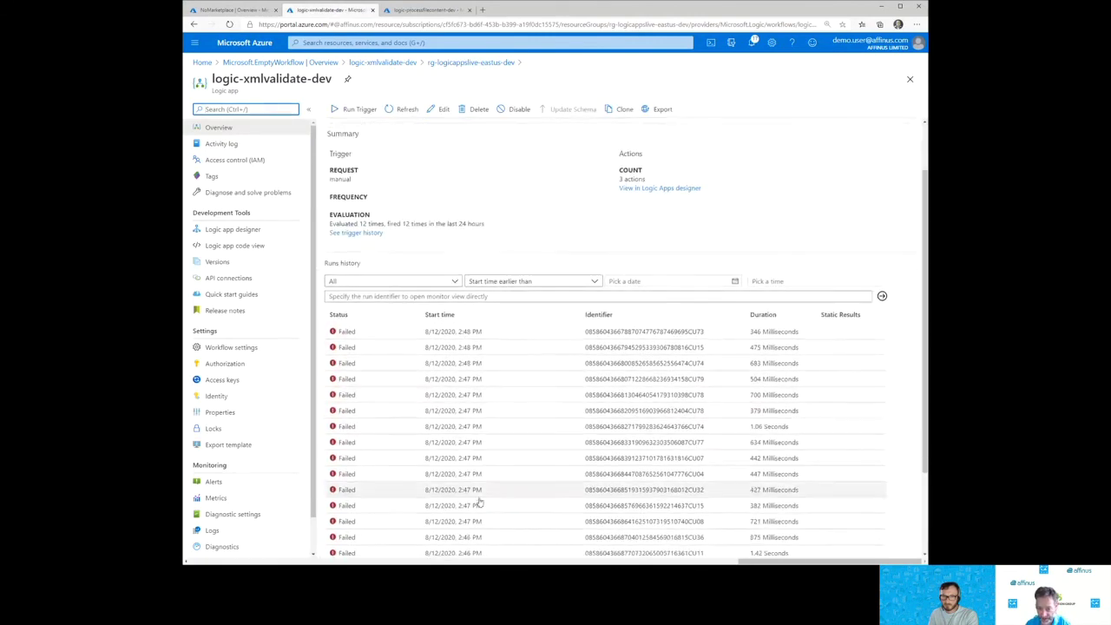
pyautogui.scroll(-1, 477, 546)
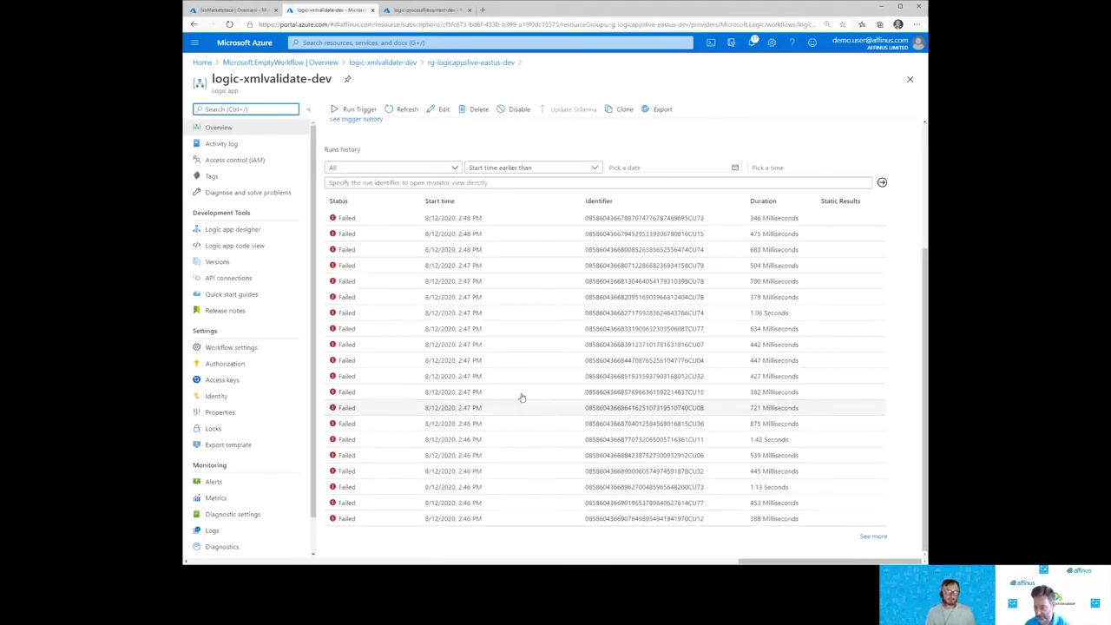
# Step: Open the newest logic-xmlvalidate-dev run and examine the XML Validation action's content, schema name and error messages
pyautogui.click(491, 219)
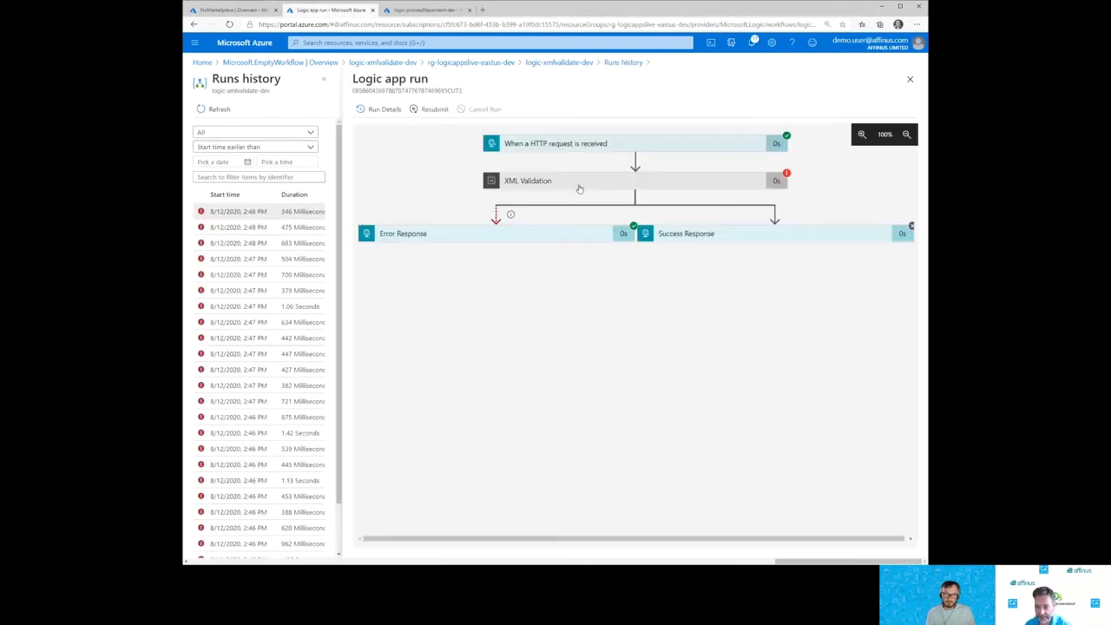
pyautogui.click(693, 185)
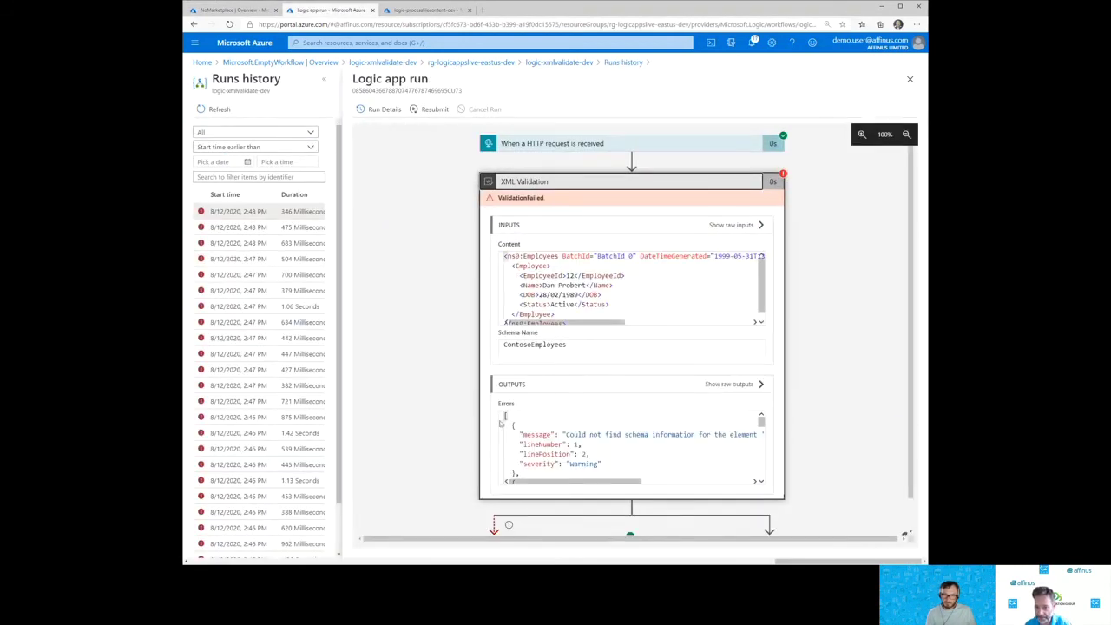
pyautogui.moveTo(610, 482); pyautogui.dragTo(752, 488)
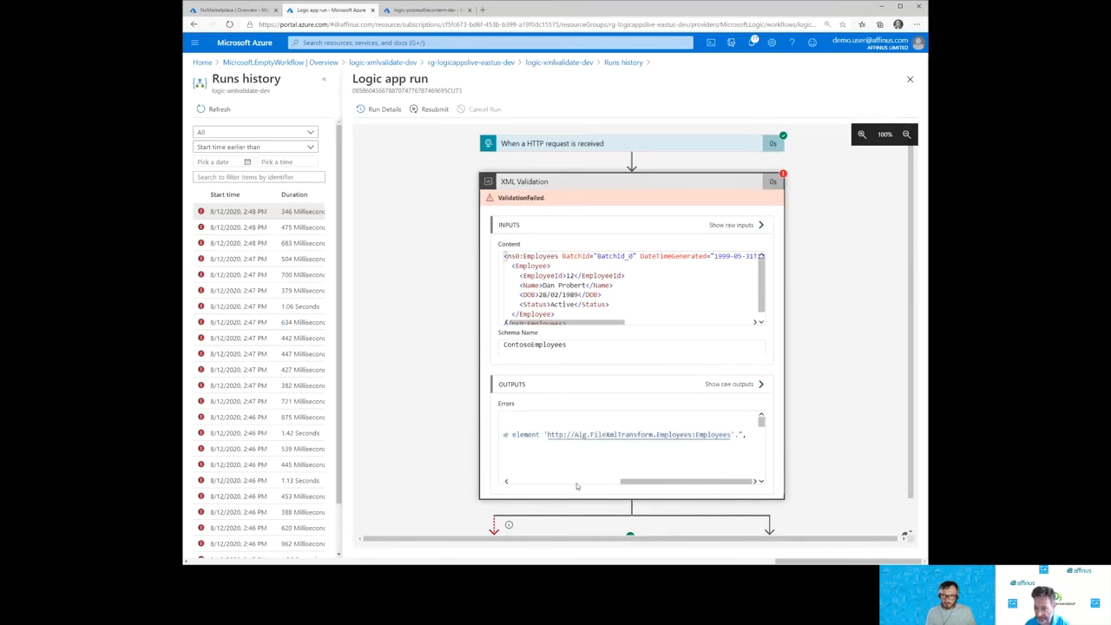
pyautogui.moveTo(650, 488); pyautogui.dragTo(427, 449)
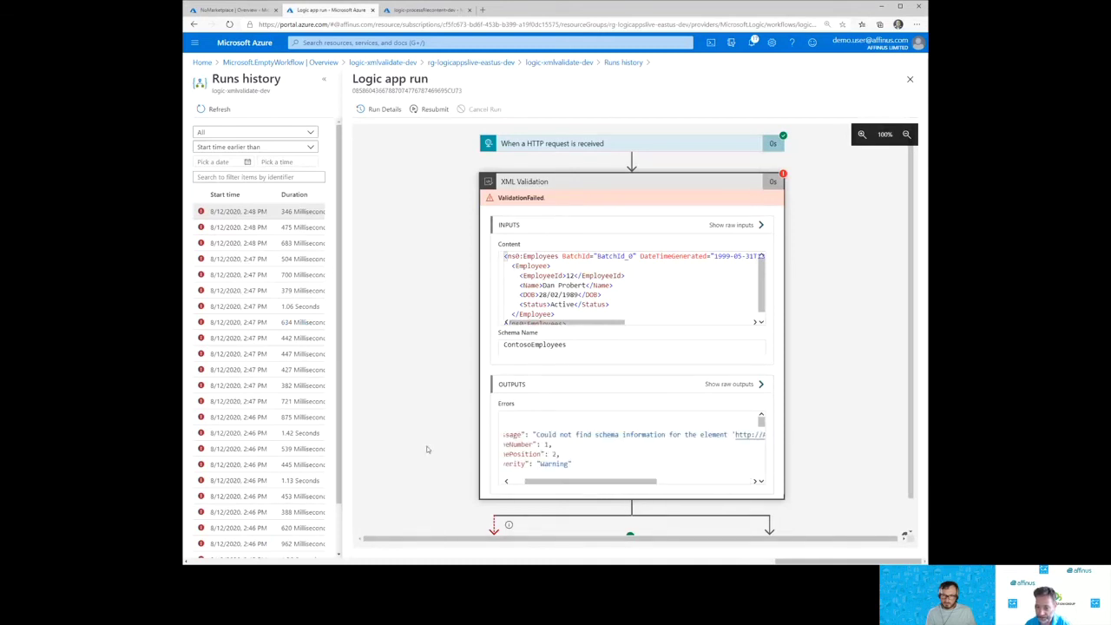
pyautogui.scroll(-1, 386, 493)
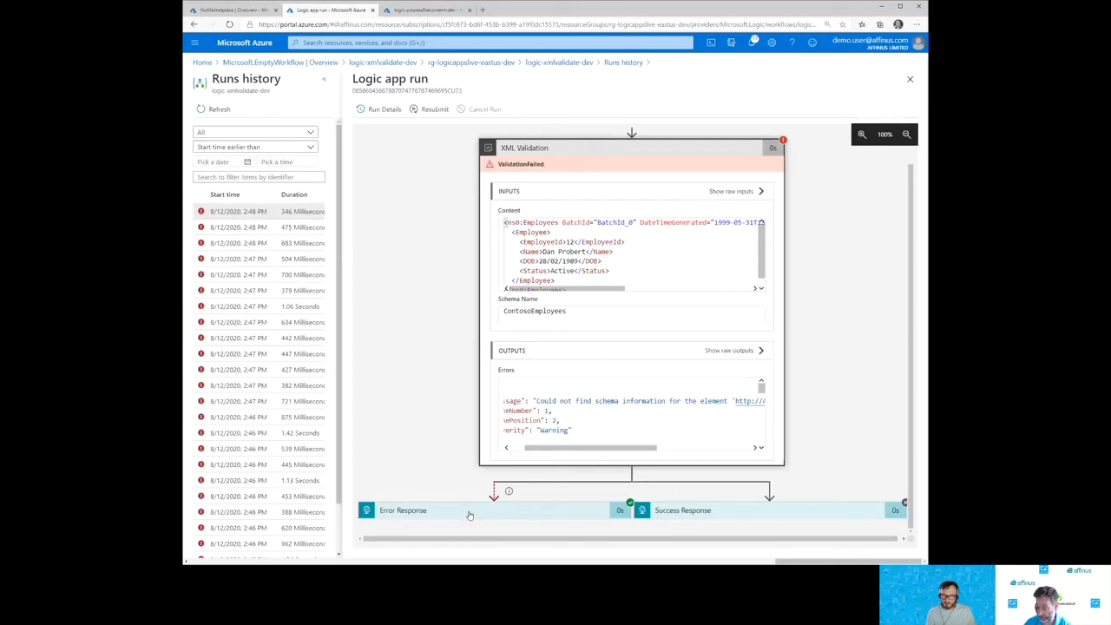
# Step: Return to the rg-logicappslive-eastus-dev resource group and review the newest 2:47 PM run of logic-processfilecontent-dev
pyautogui.click(591, 64)
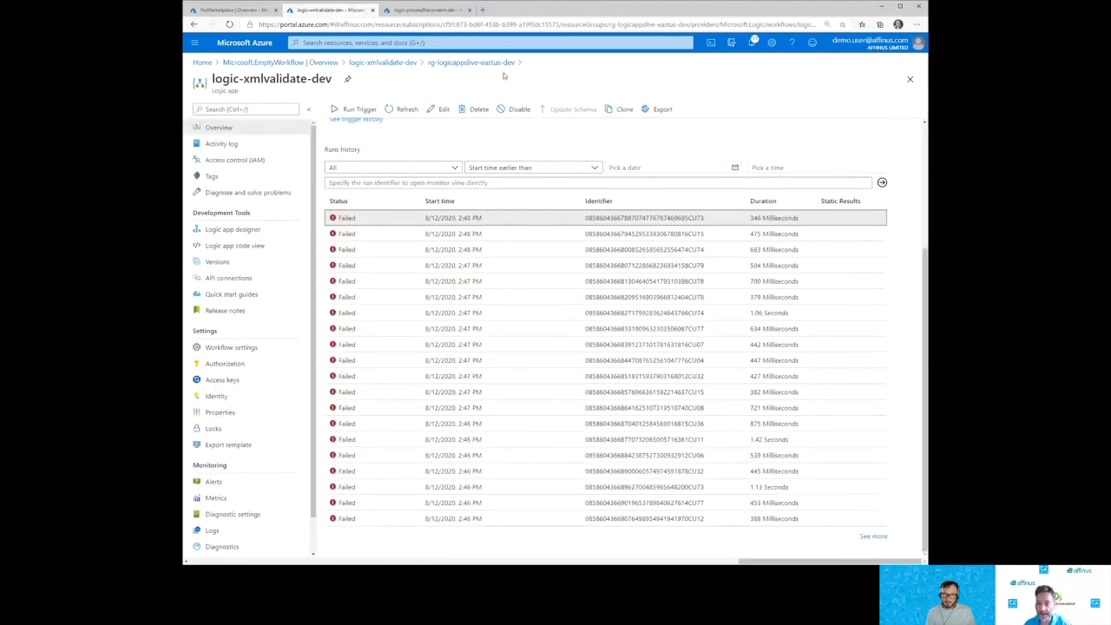
pyautogui.click(464, 62)
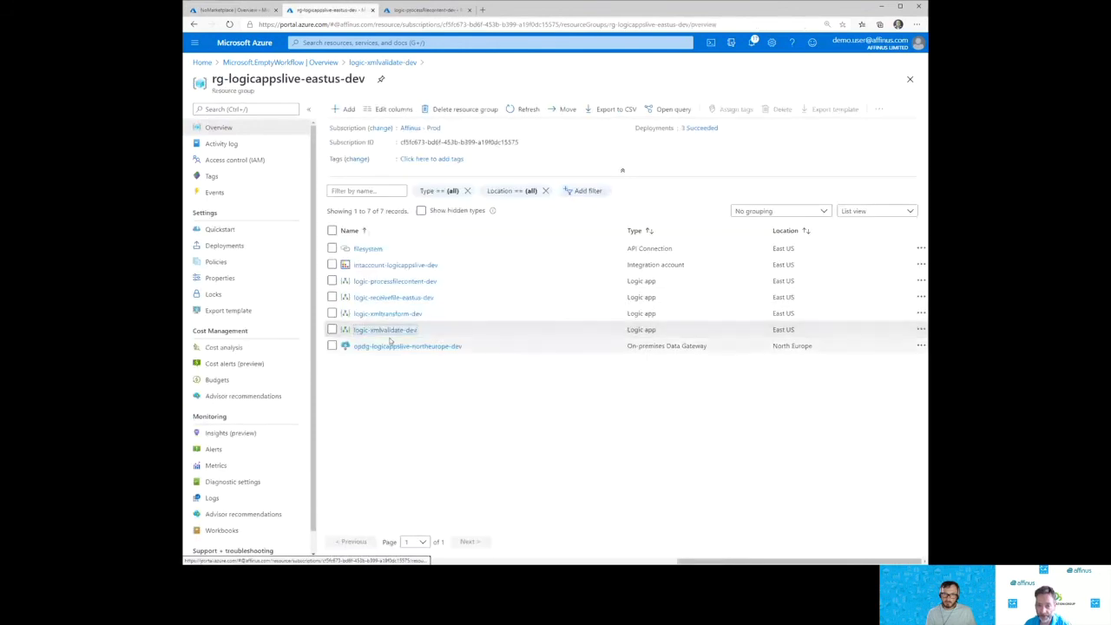
pyautogui.click(391, 282)
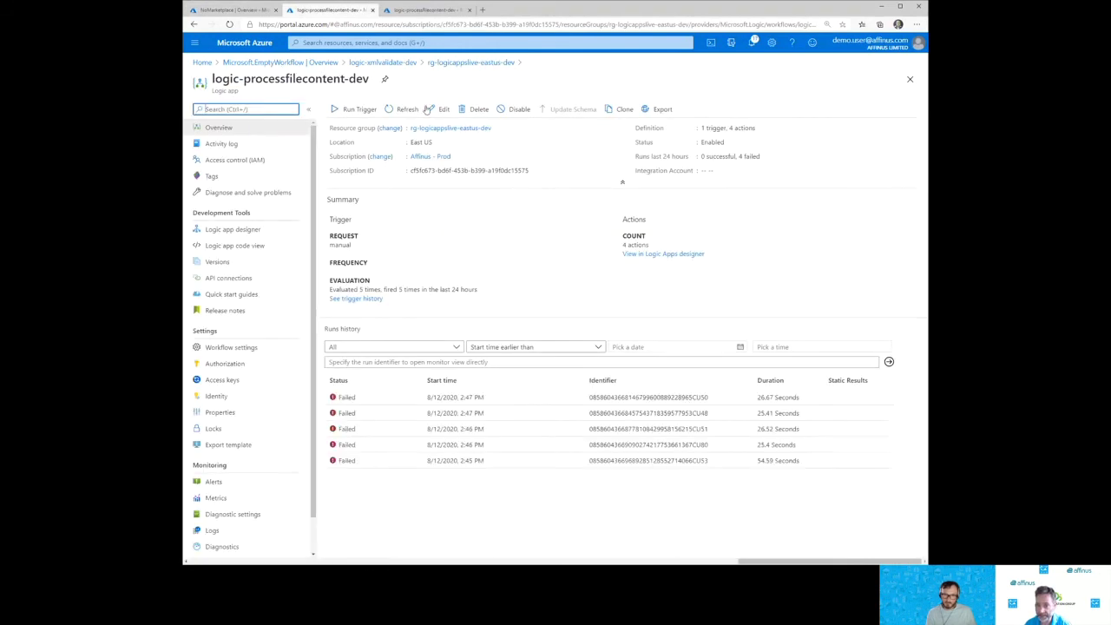
pyautogui.click(437, 397)
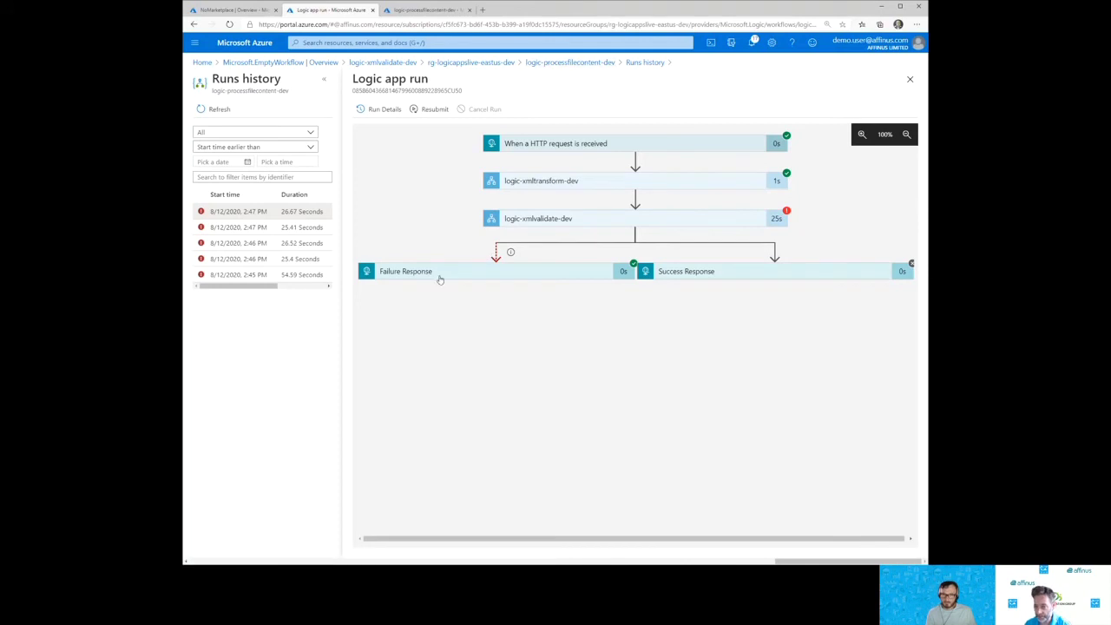
# Step: Open logic-receivefile-eastus-dev in the designer and examine its file trigger, XML file condition and logic-processfilecontent-dev action
pyautogui.click(471, 63)
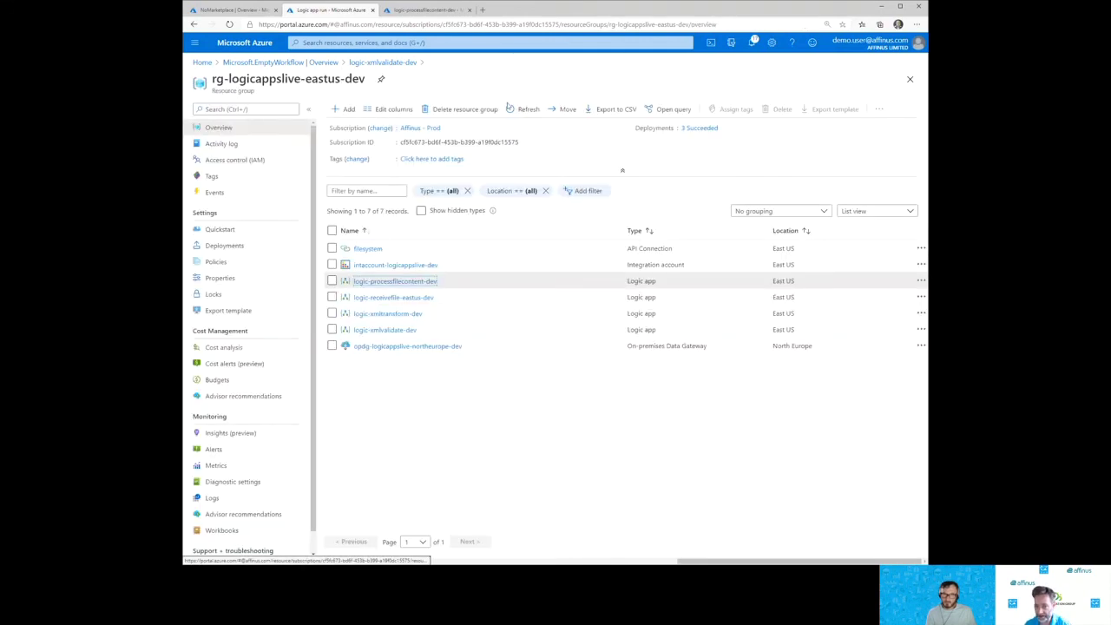
pyautogui.click(395, 297)
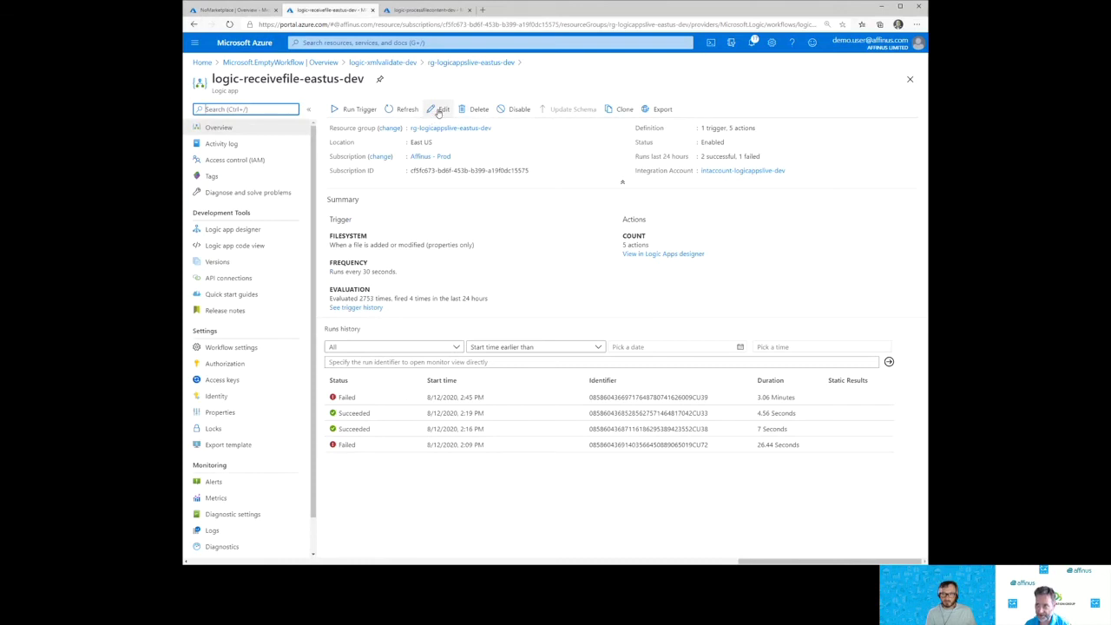
pyautogui.click(439, 112)
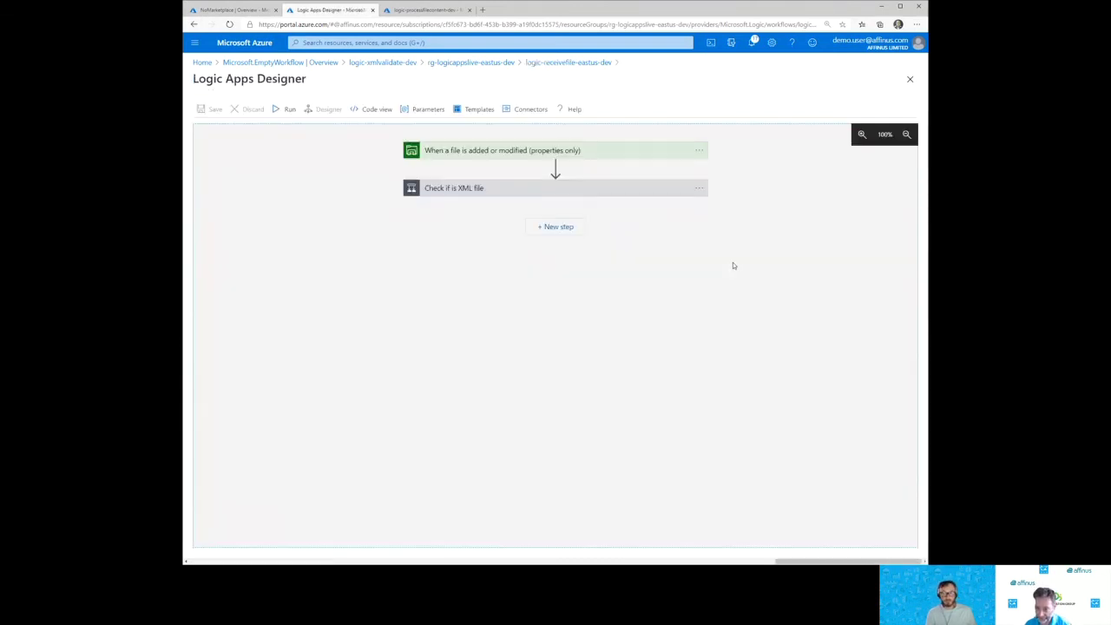
pyautogui.click(456, 151)
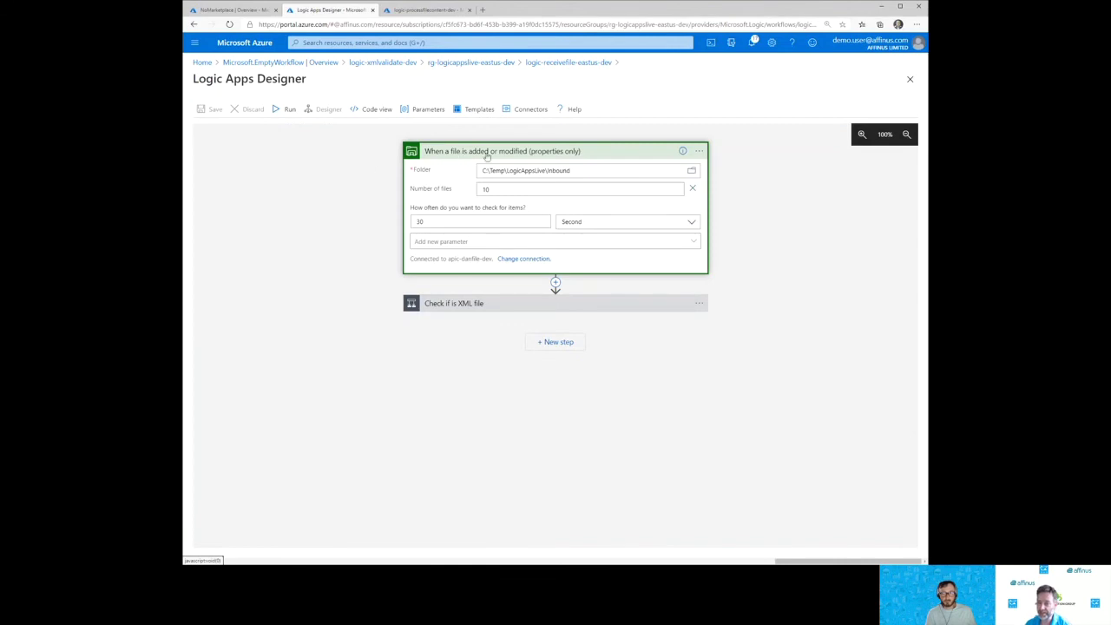
pyautogui.click(539, 151)
pyautogui.click(481, 188)
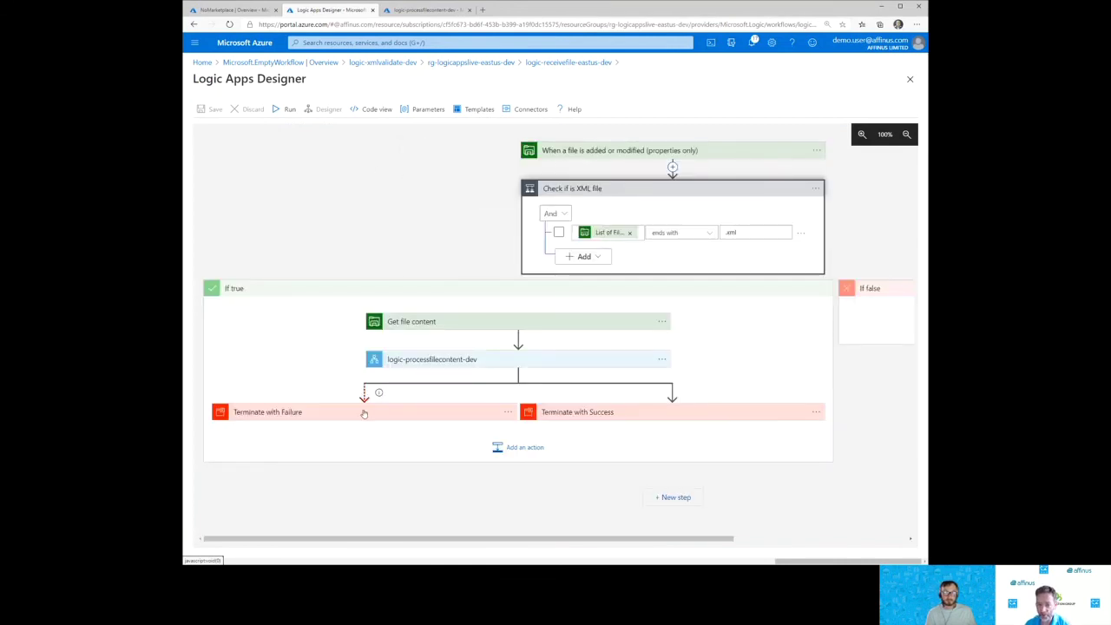
pyautogui.click(444, 362)
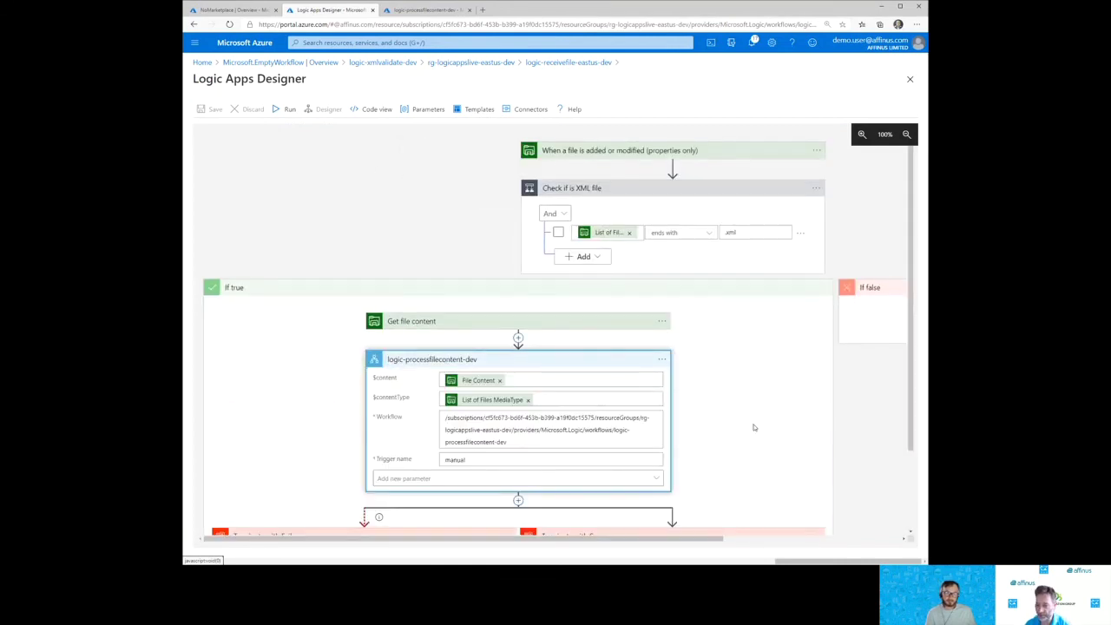
pyautogui.scroll(-2, 754, 427)
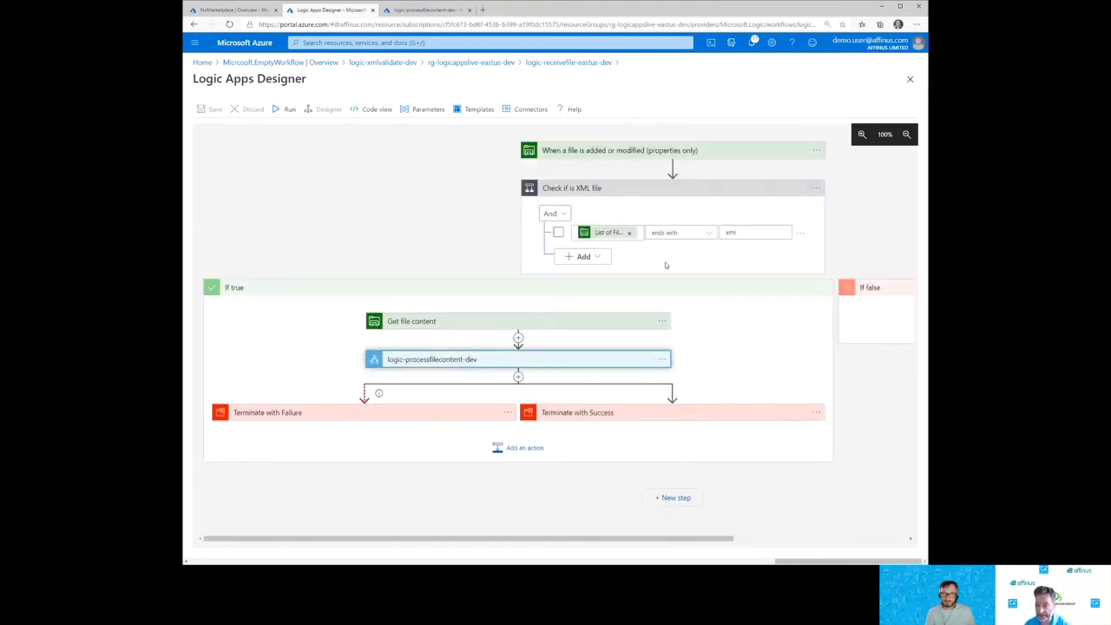
# Step: Try setting the retry policy type to None in the settings of the logic-processfilecontent-dev action
pyautogui.click(661, 359)
pyautogui.click(710, 433)
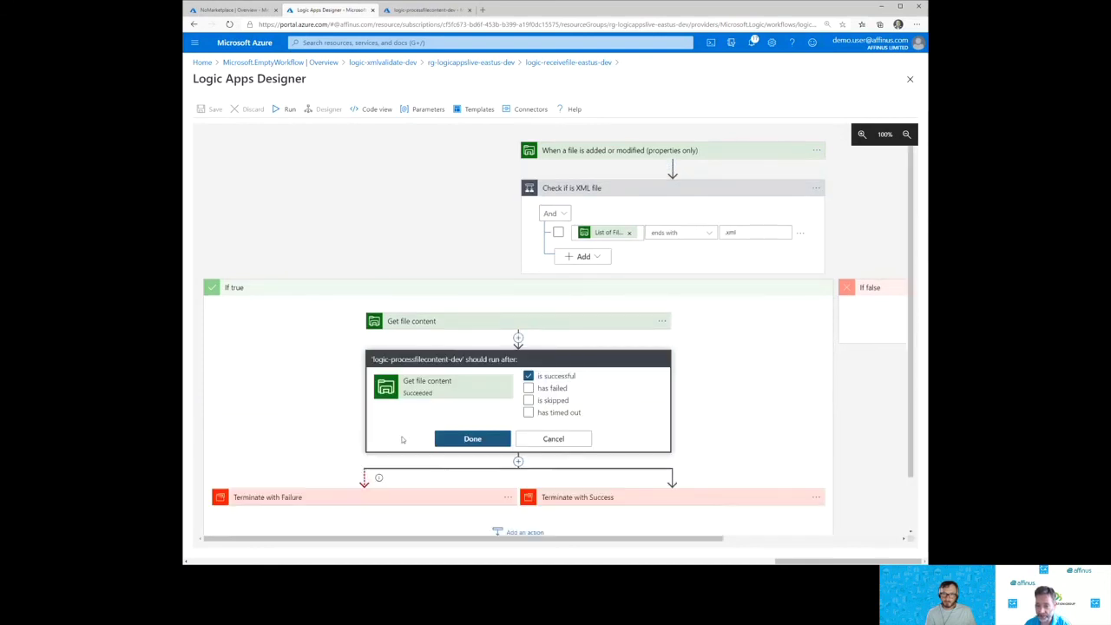
pyautogui.scroll(-1, 678, 352)
pyautogui.click(678, 352)
pyautogui.click(663, 300)
pyautogui.click(705, 356)
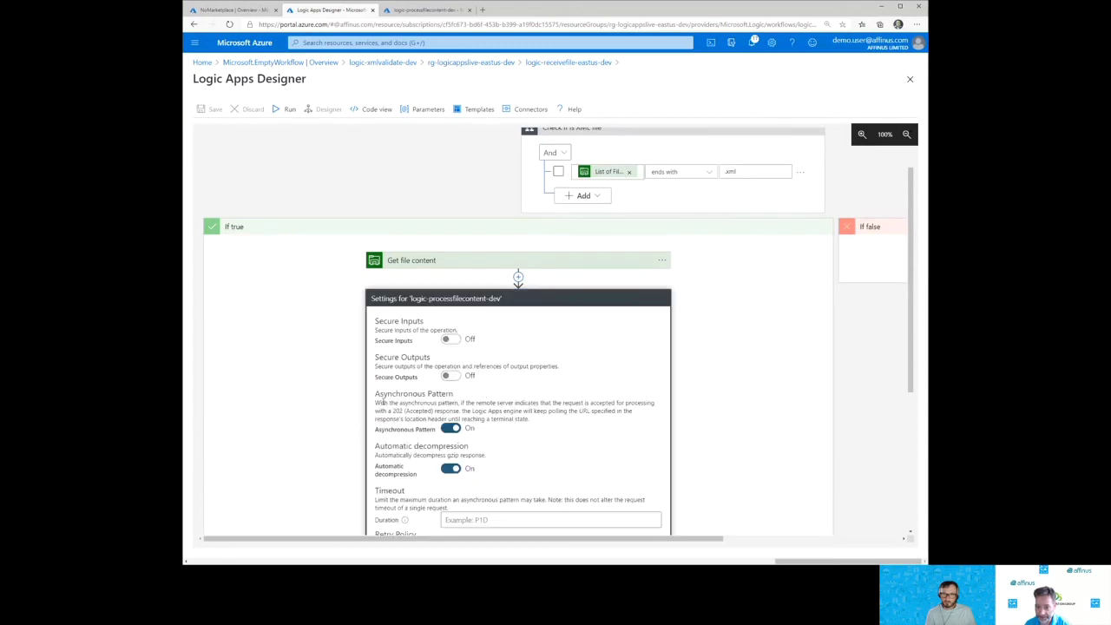
pyautogui.scroll(-3, 336, 414)
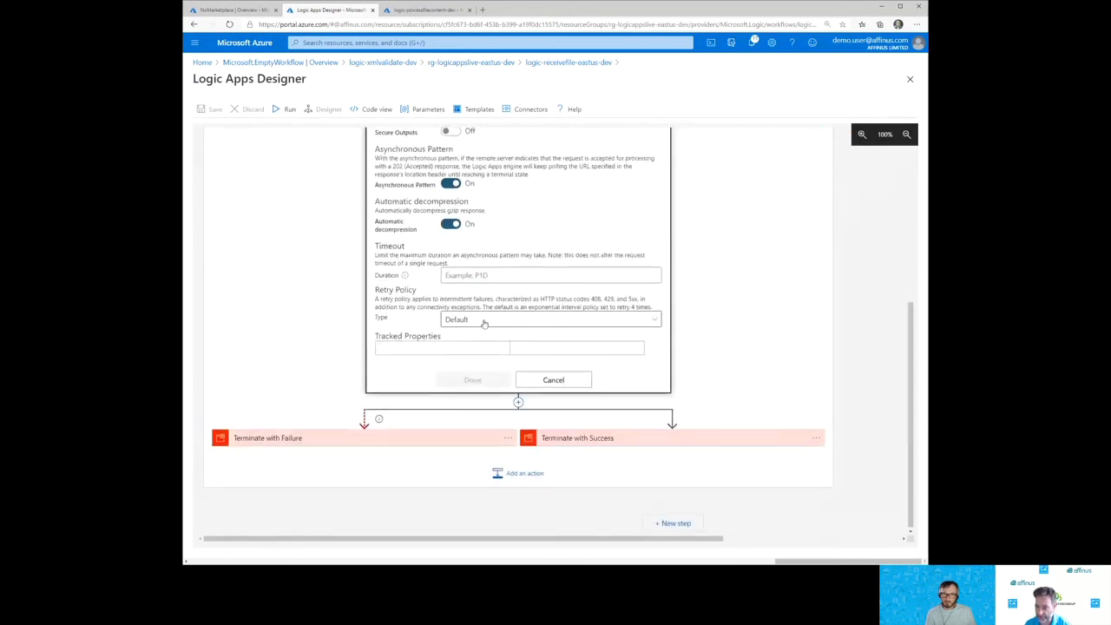
pyautogui.click(505, 327)
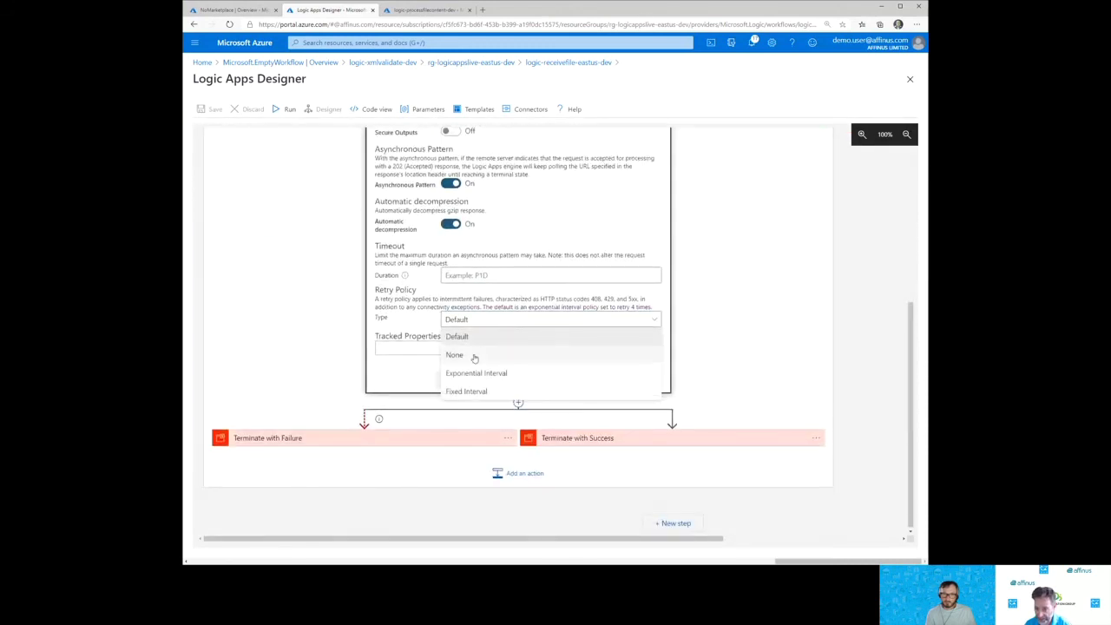
pyautogui.click(473, 356)
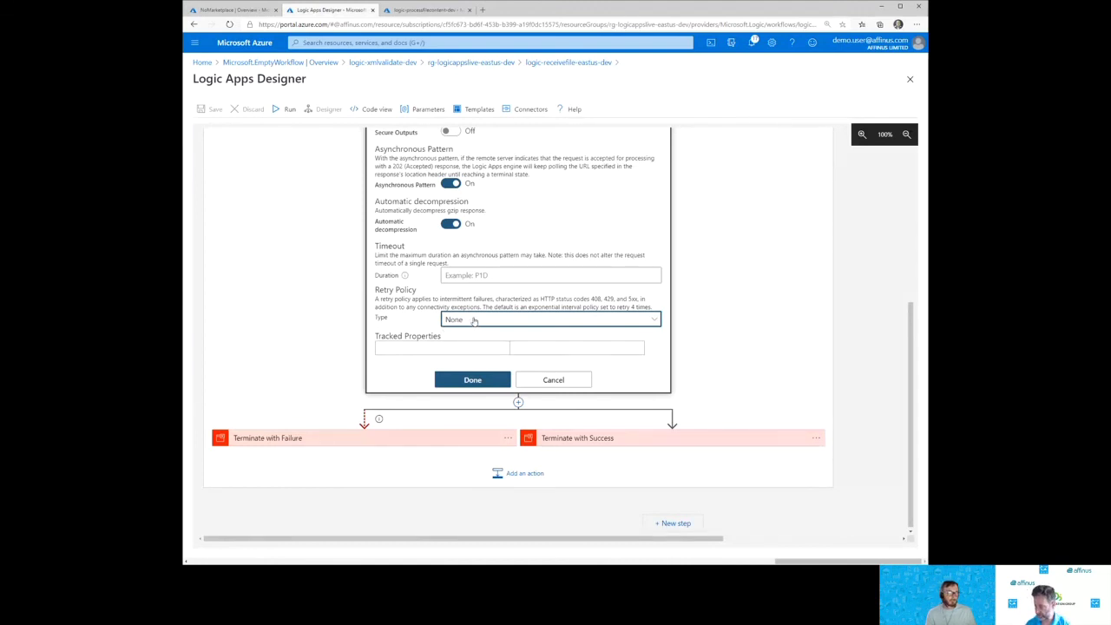
pyautogui.scroll(5, 474, 320)
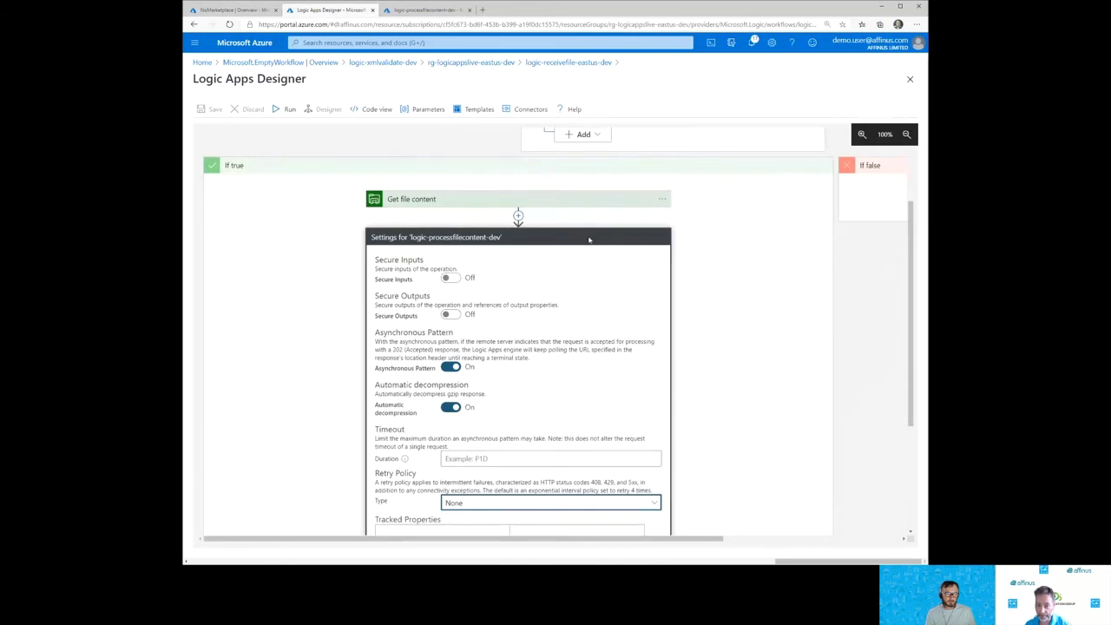
pyautogui.scroll(3, 589, 240)
pyautogui.click(622, 290)
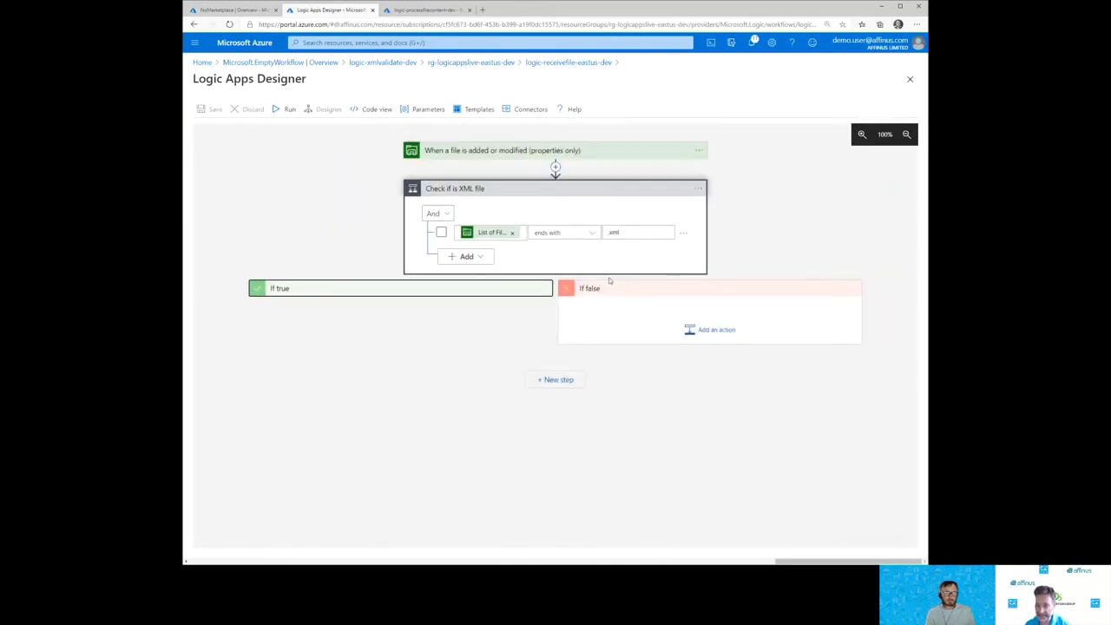
# Step: Return to the logic-receivefile-eastus-dev overview and examine the action statuses of its 2:45 PM run
pyautogui.click(548, 64)
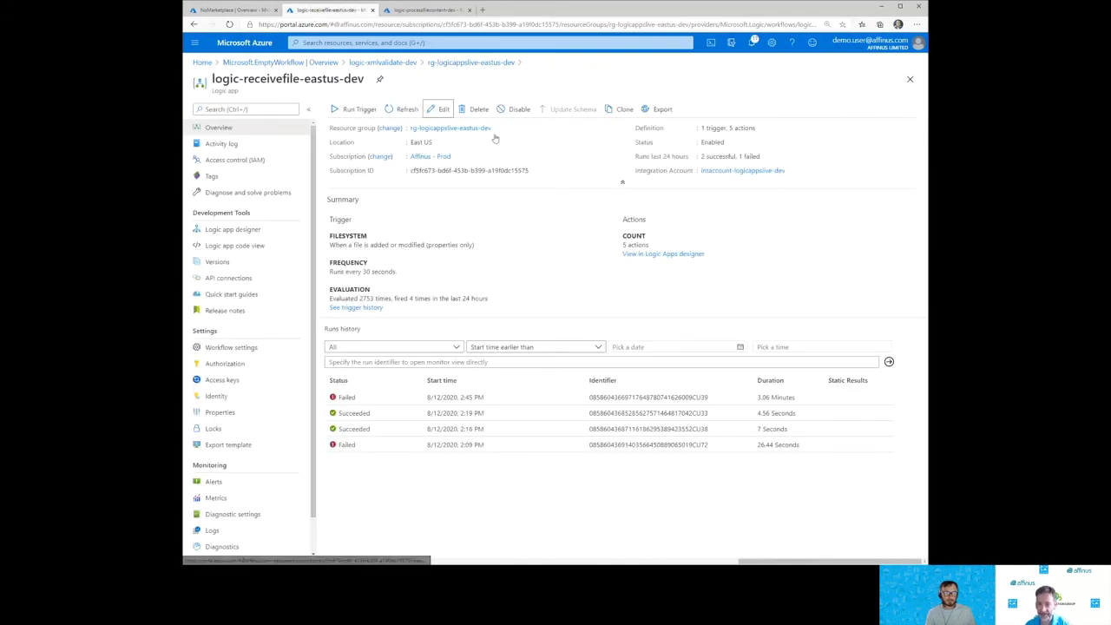
pyautogui.click(456, 400)
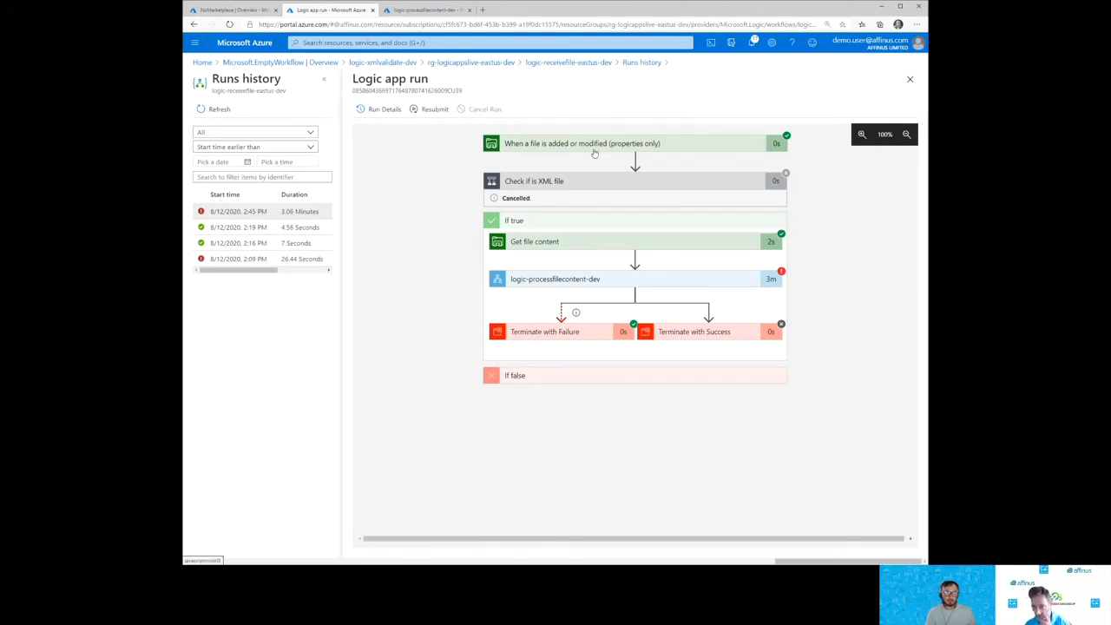
pyautogui.click(580, 222)
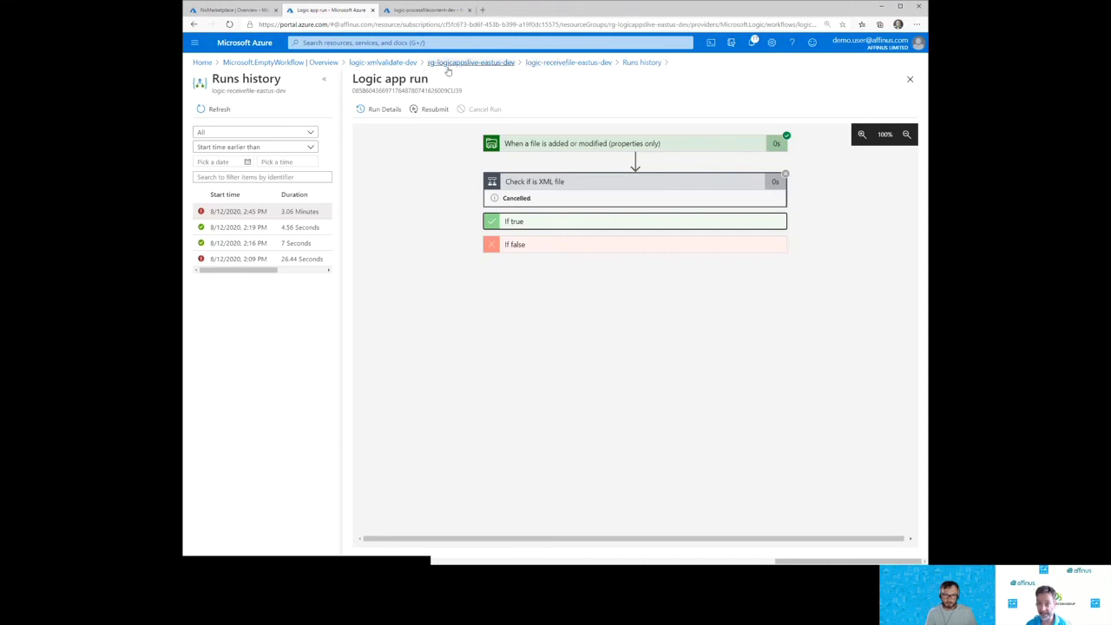
# Step: Open the newest 2:47 PM run of logic-processfilecontent-dev and examine the HTTP request trigger's schema, $content and $contentType
pyautogui.click(475, 63)
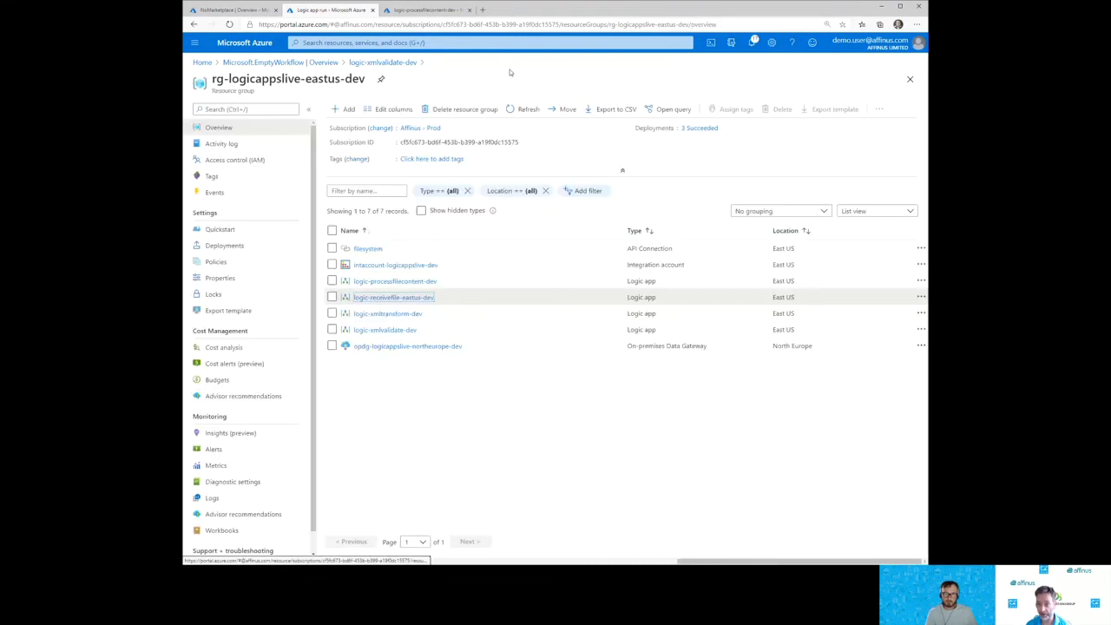
pyautogui.click(396, 280)
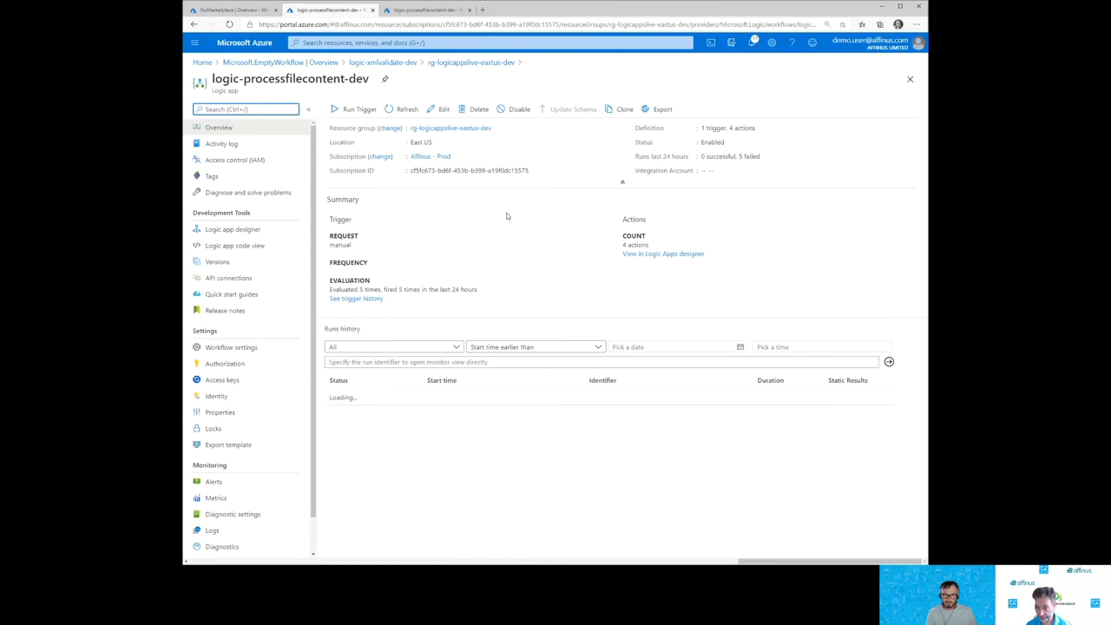
pyautogui.click(446, 396)
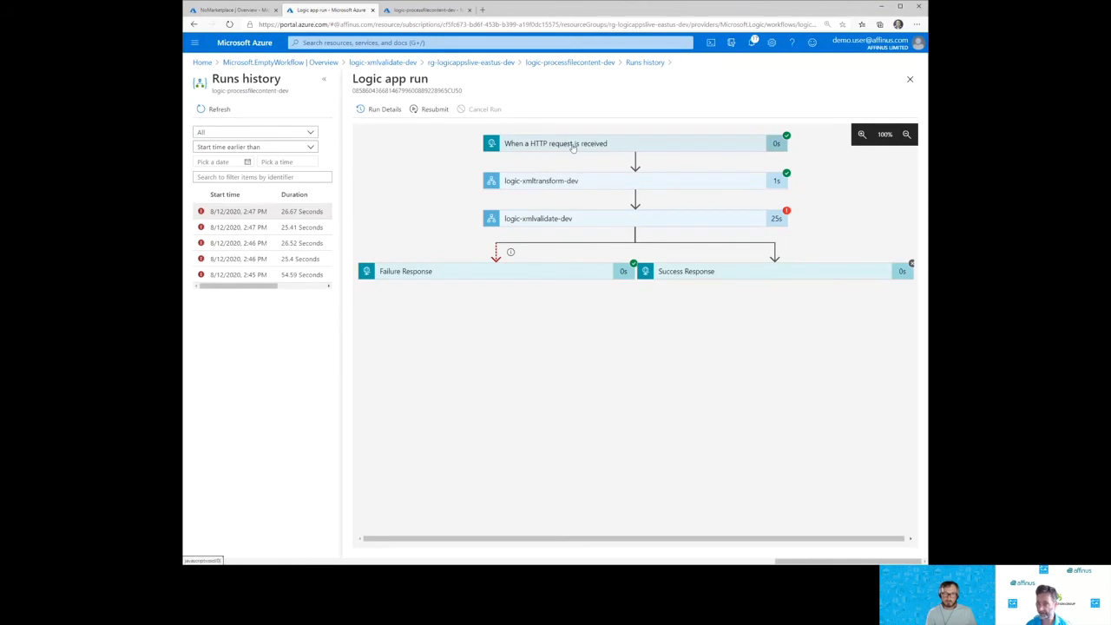
pyautogui.click(569, 145)
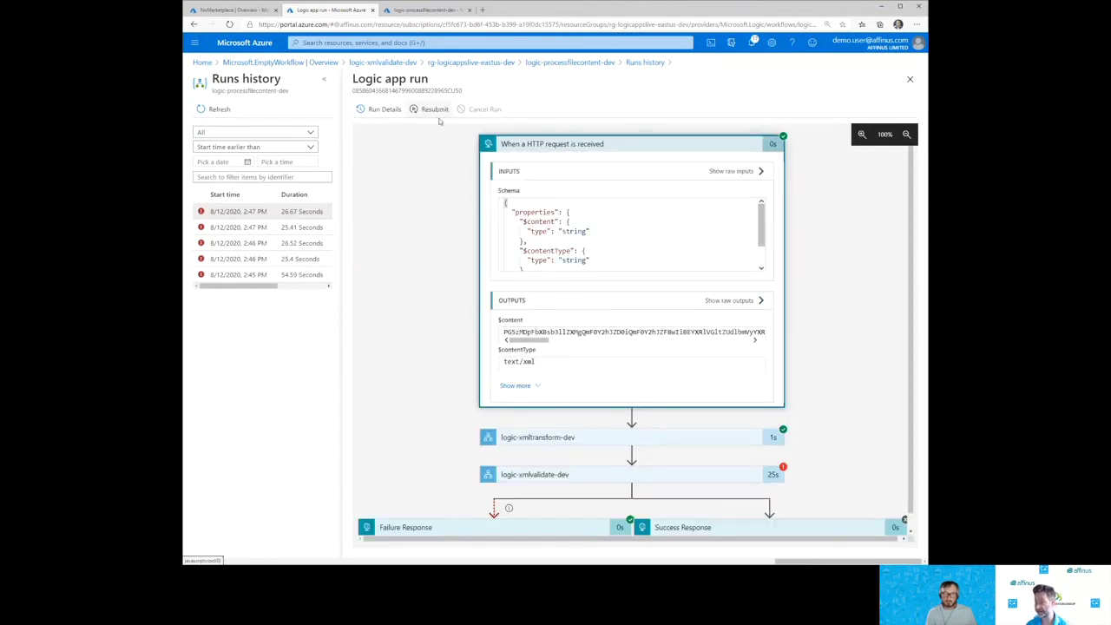
pyautogui.scroll(-1, 869, 382)
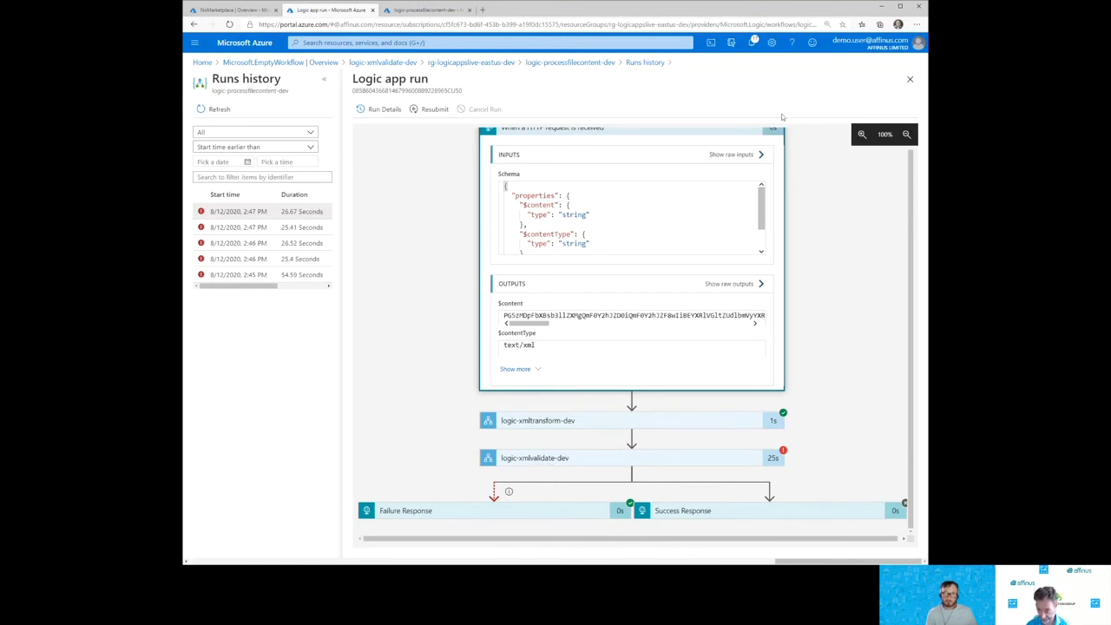
pyautogui.click(530, 63)
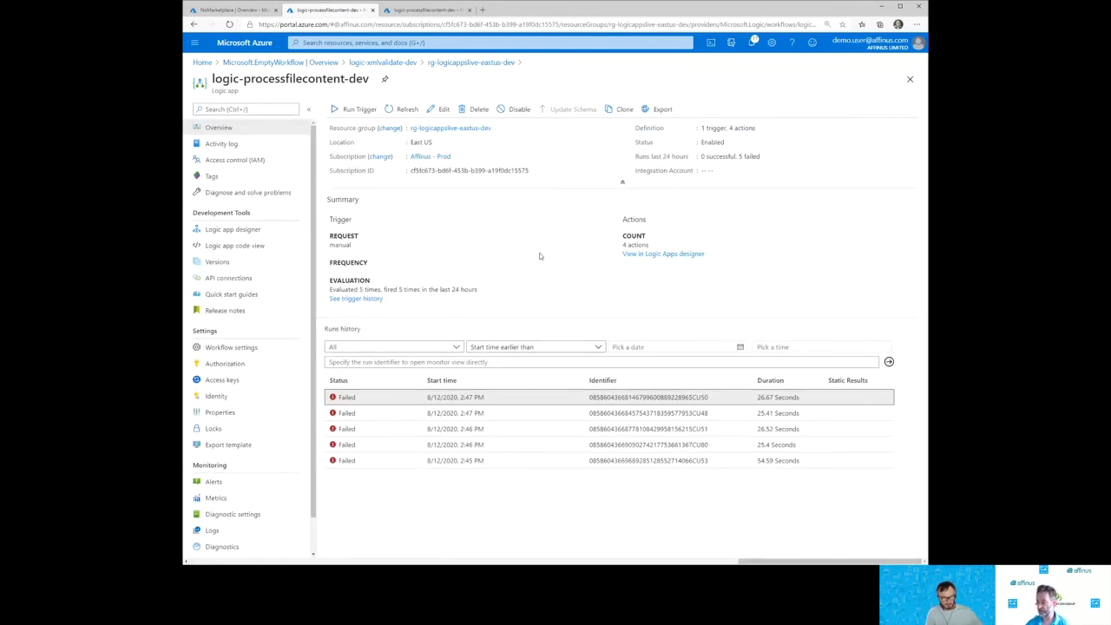
# Step: Open the sb-logicappslive-dev Service Bus namespace and create a topic named biztalkmessagebox with the default settings
pyautogui.click(216, 11)
pyautogui.click(395, 232)
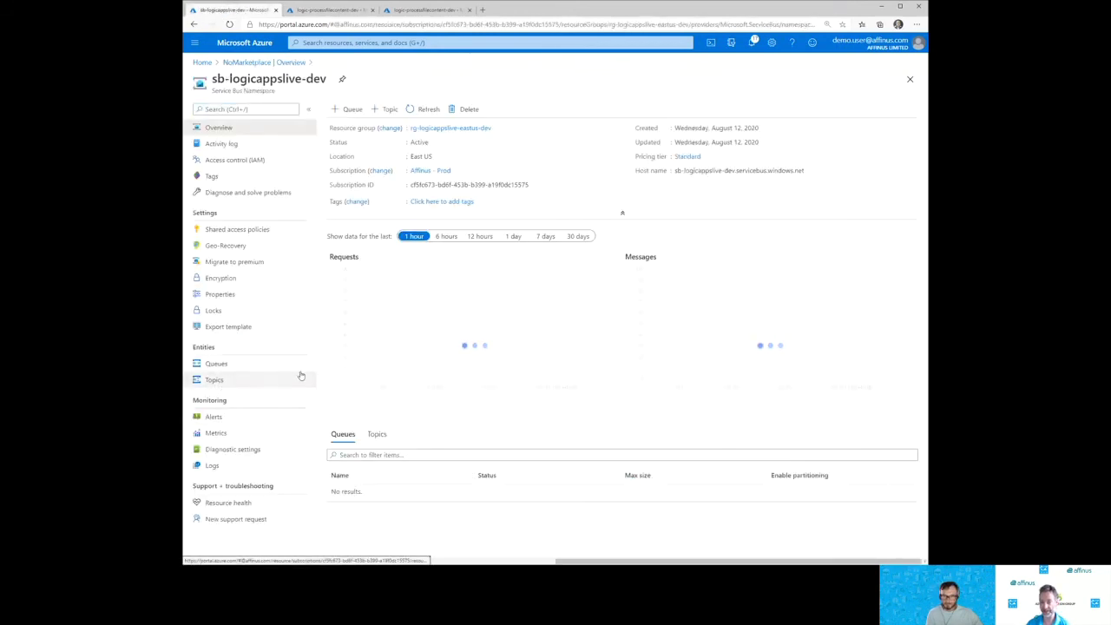
pyautogui.click(213, 380)
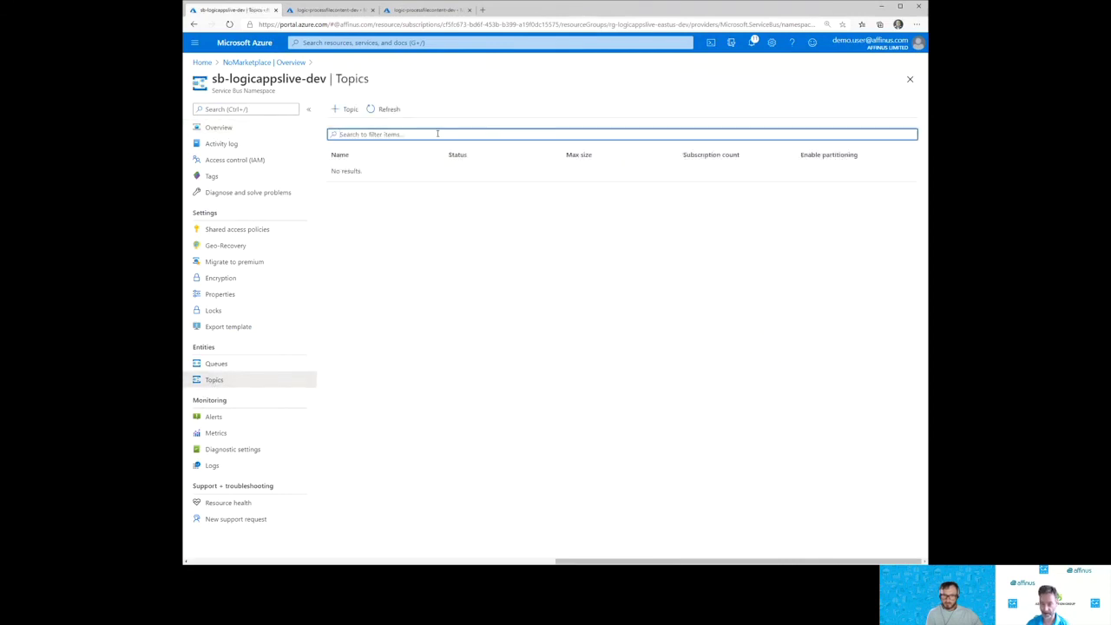
pyautogui.click(350, 109)
pyautogui.write('biztalkme')
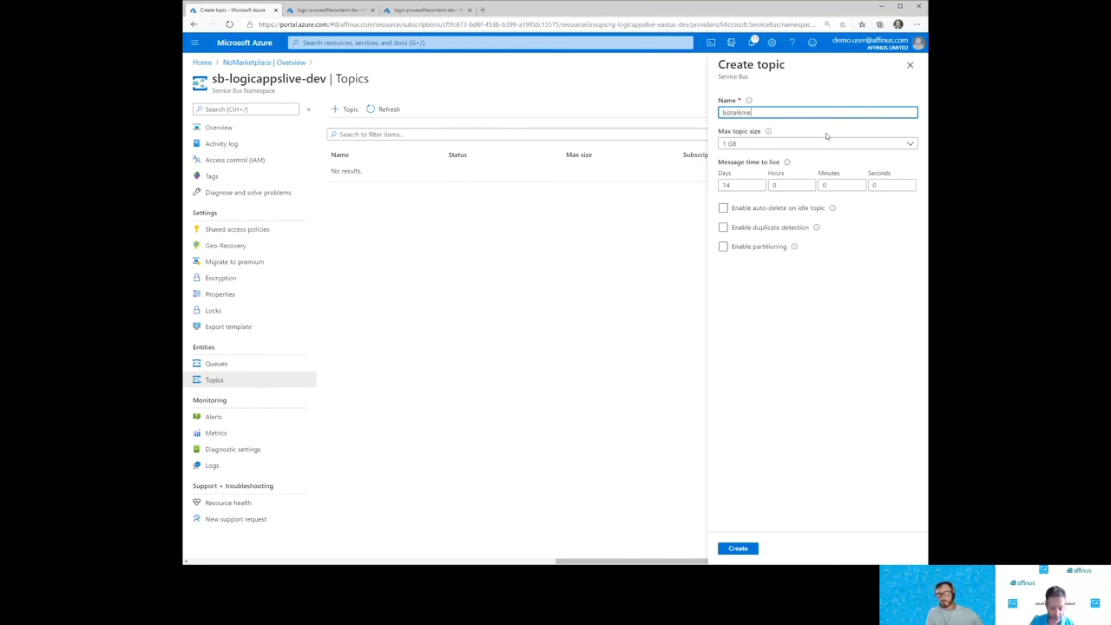
pyautogui.write('ssagesox')
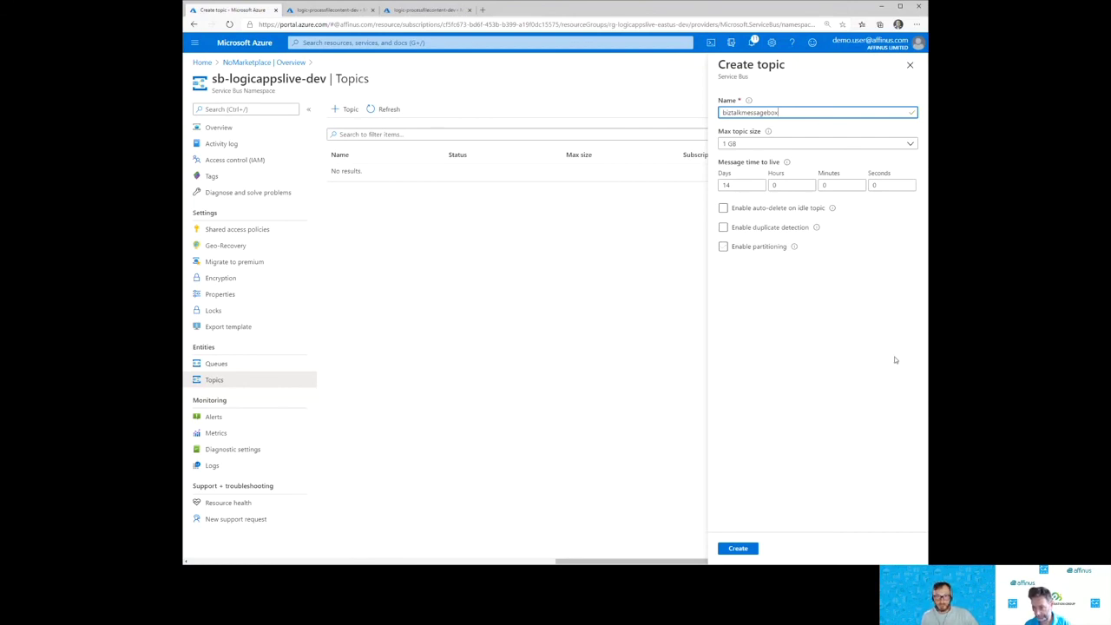
pyautogui.click(738, 547)
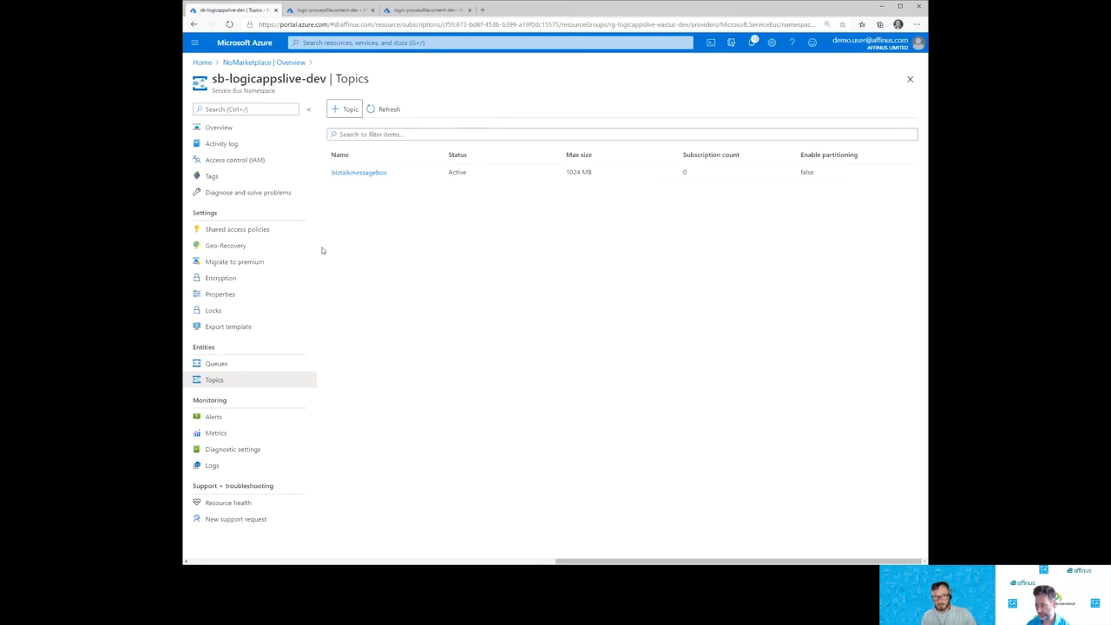
# Step: Create a subscription named sub-allmessages on the biztalkmessagebox topic with a max delivery count of 25 and the other settings at default
pyautogui.click(348, 174)
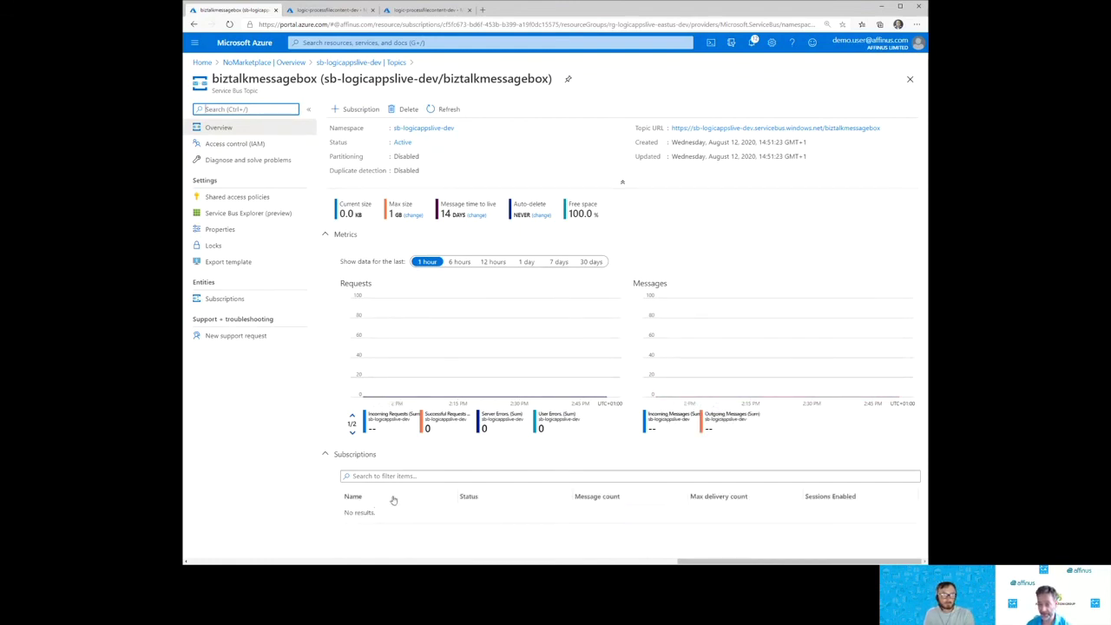
pyautogui.click(356, 109)
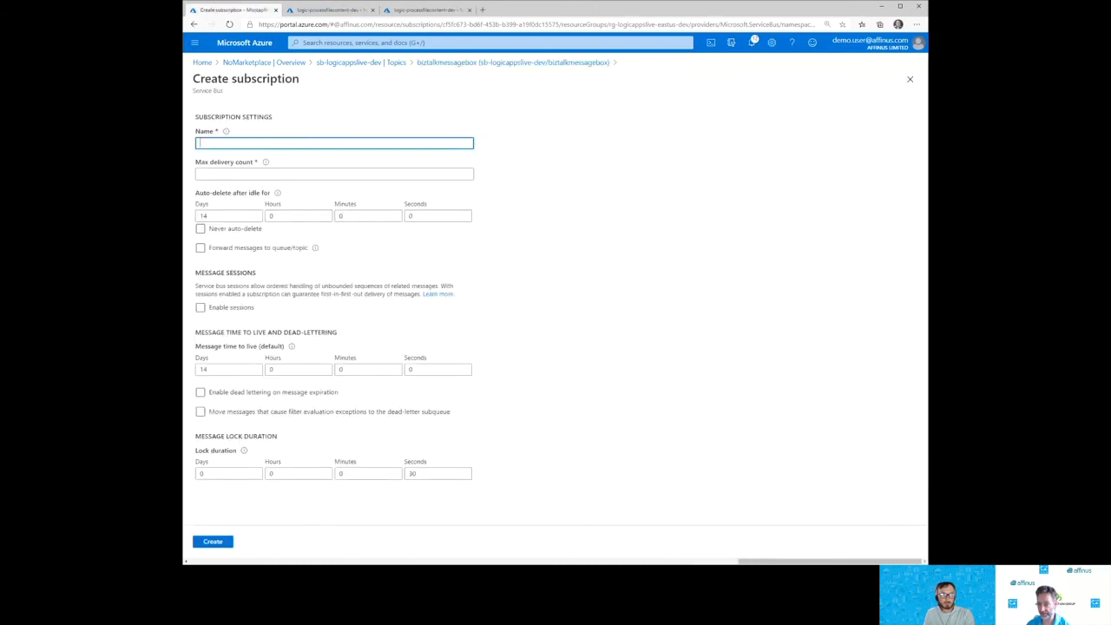
pyautogui.write('sub-allmessages')
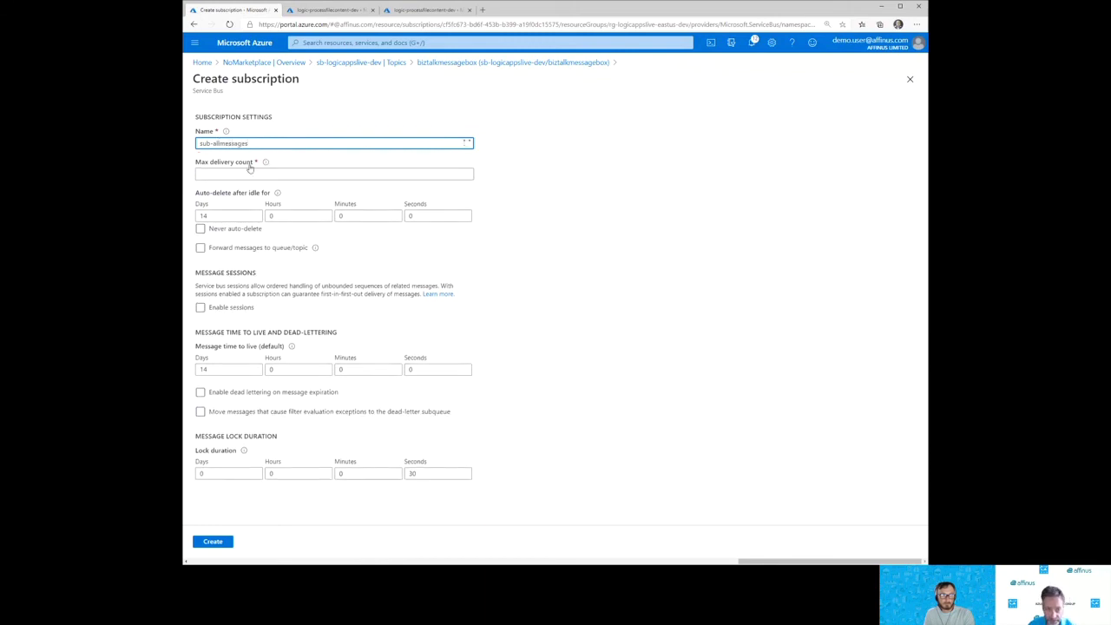
pyautogui.click(251, 172)
pyautogui.moveTo(267, 162)
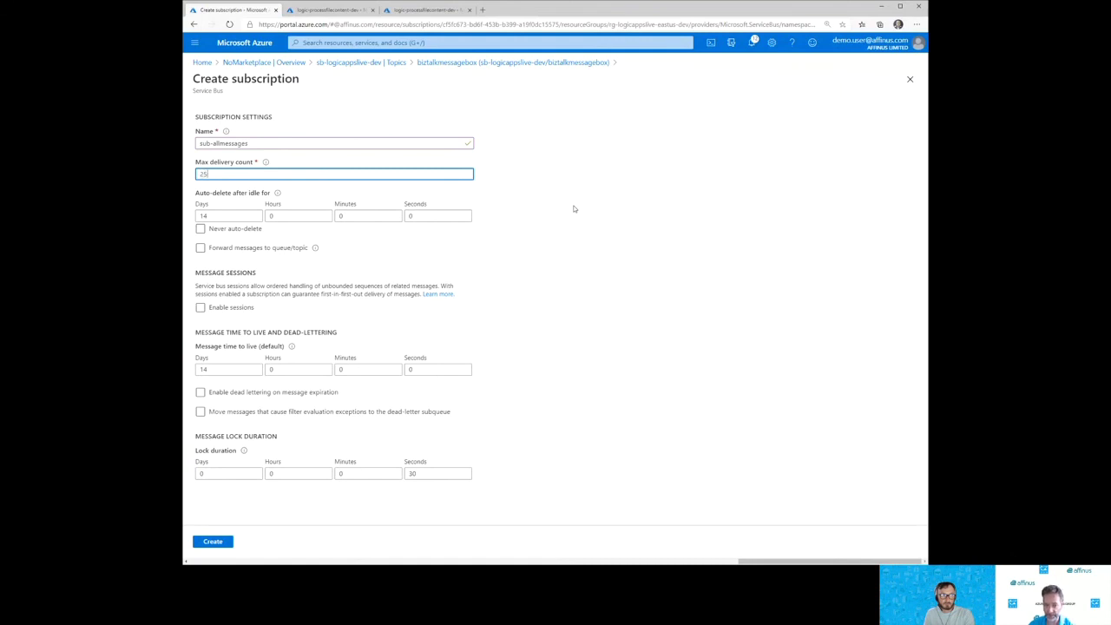
pyautogui.click(660, 259)
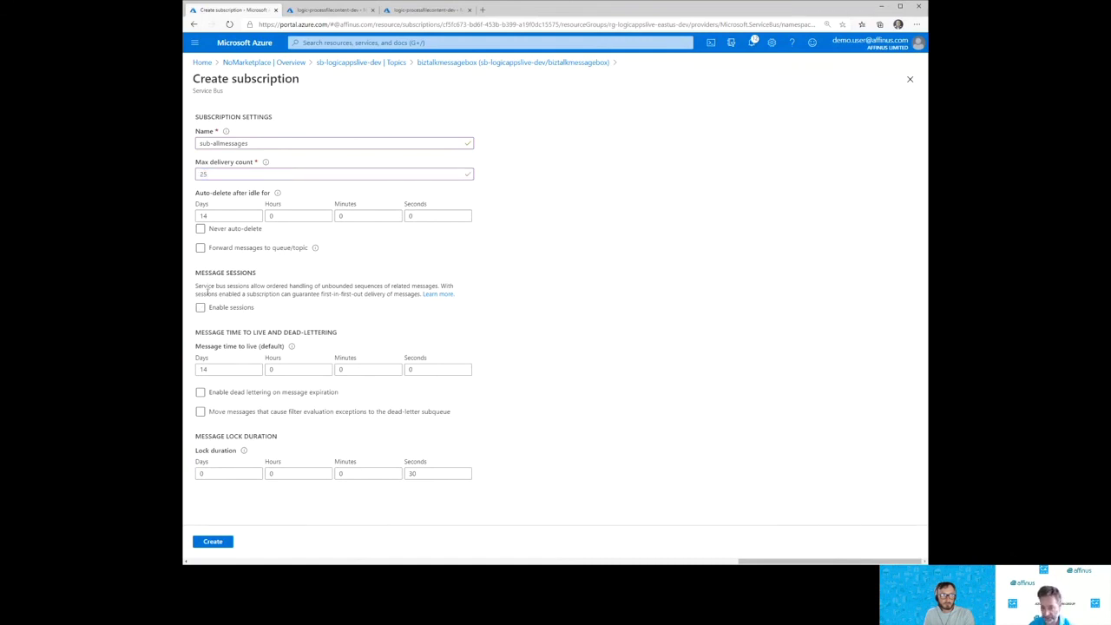
pyautogui.click(223, 541)
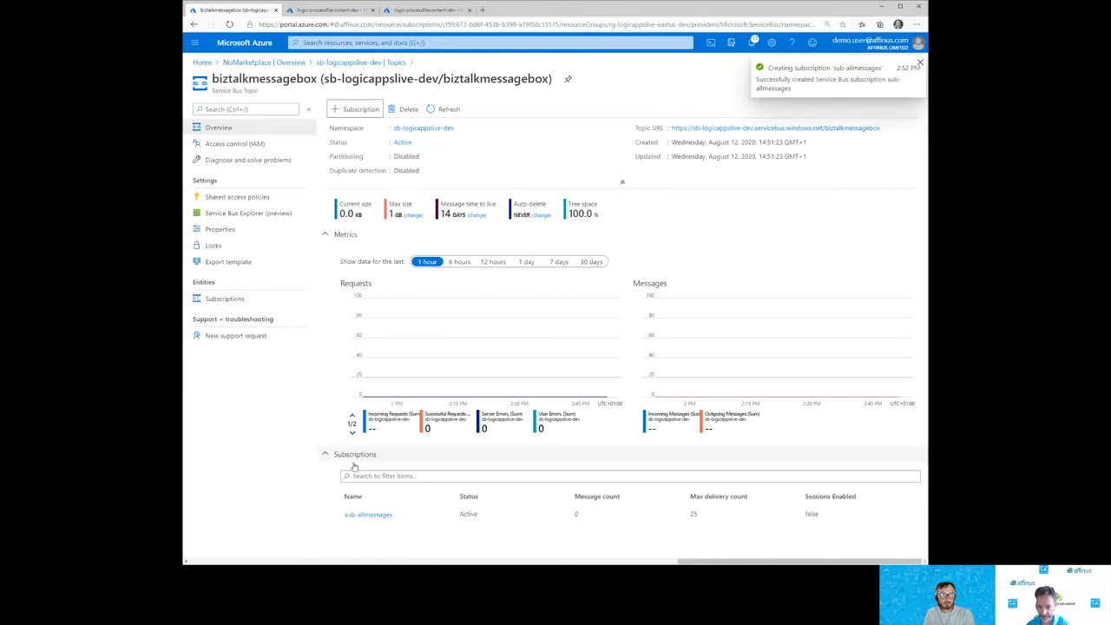
# Step: Open the sub-allmessages subscription and examine the SQL expression of its $Default filter
pyautogui.click(368, 514)
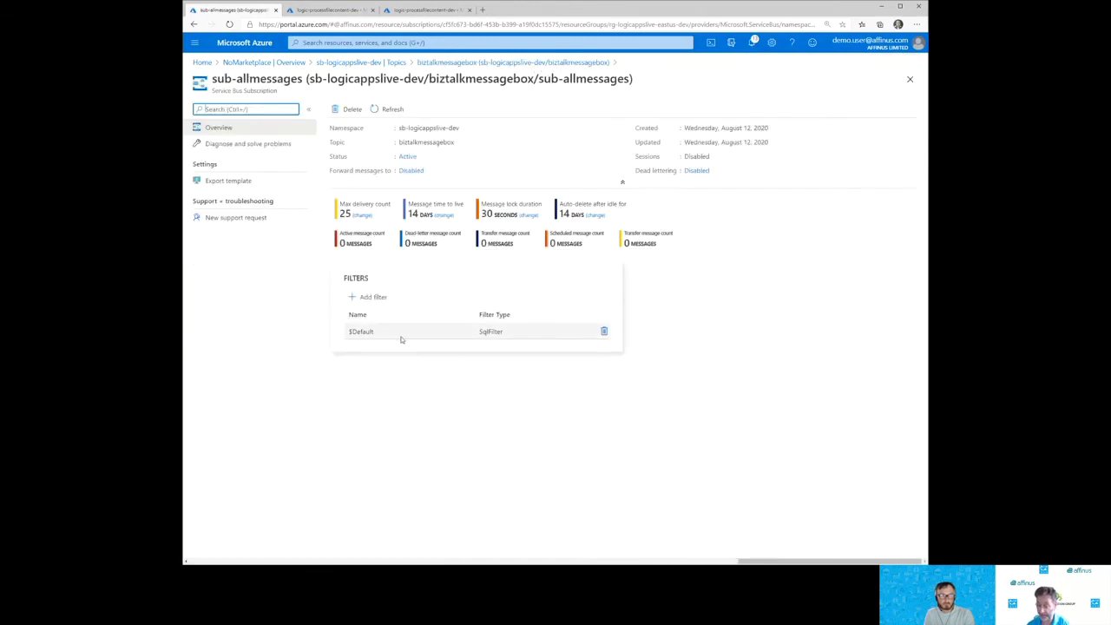
pyautogui.click(512, 334)
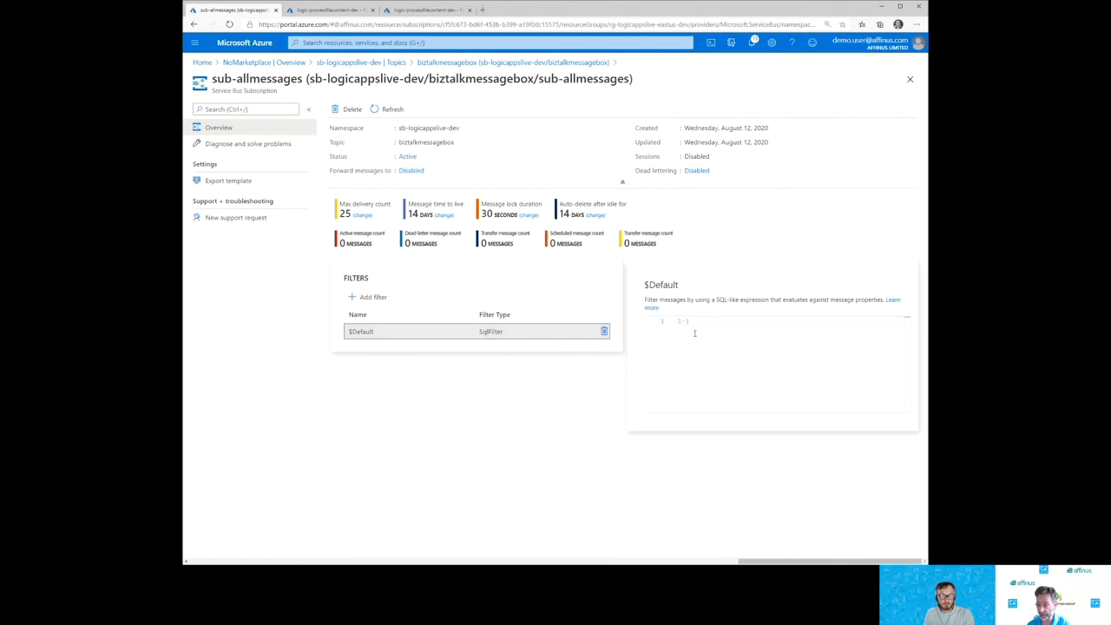
pyautogui.moveTo(697, 319); pyautogui.dragTo(700, 316)
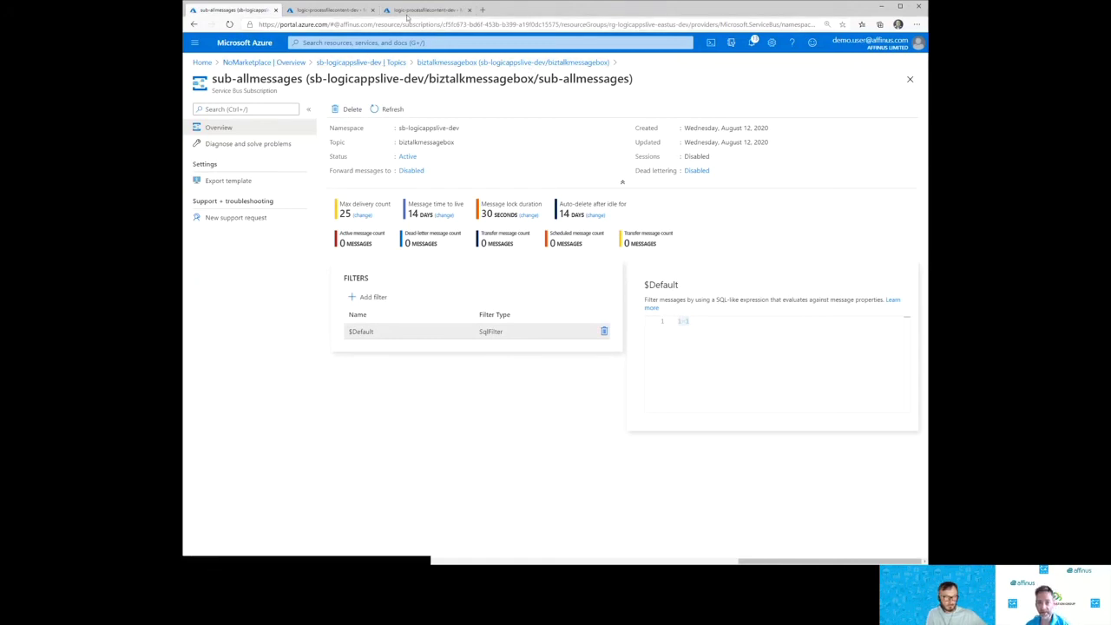
# Step: Open the logic-processfilecontent-dev logic app for editing and start inserting a new step directly after logic-xmlvalidate-dev
pyautogui.click(330, 10)
pyautogui.click(424, 11)
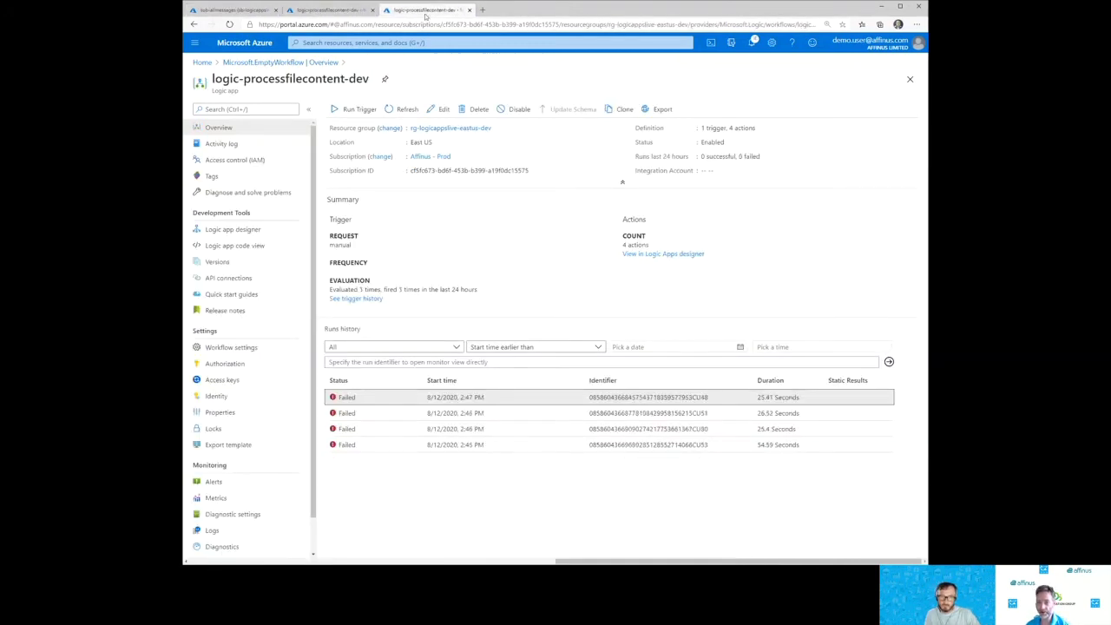
pyautogui.click(442, 109)
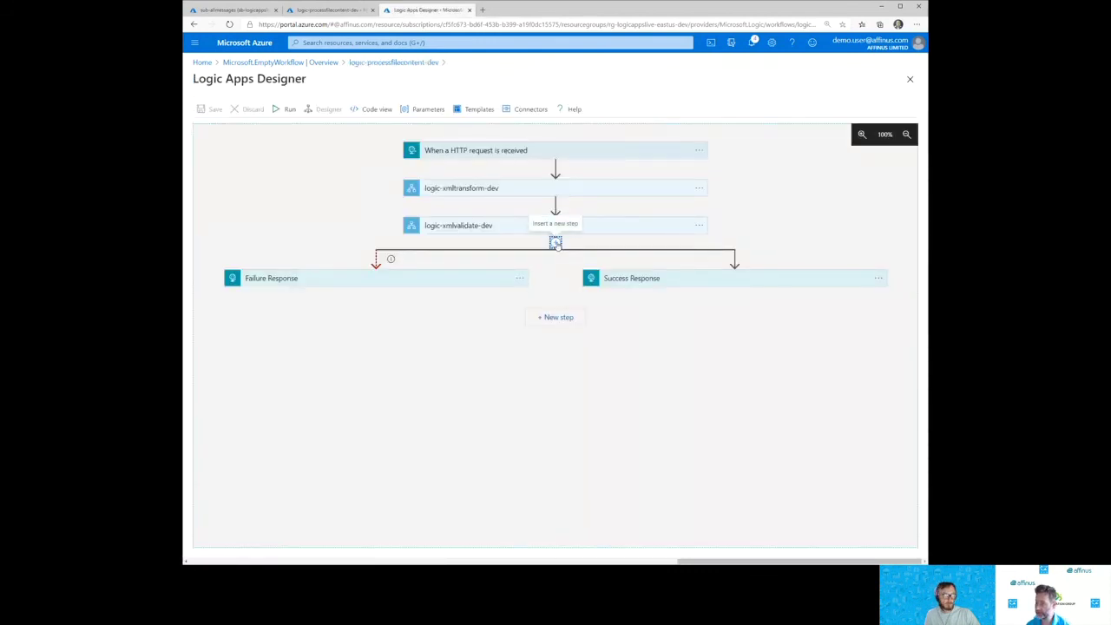
pyautogui.moveTo(556, 245)
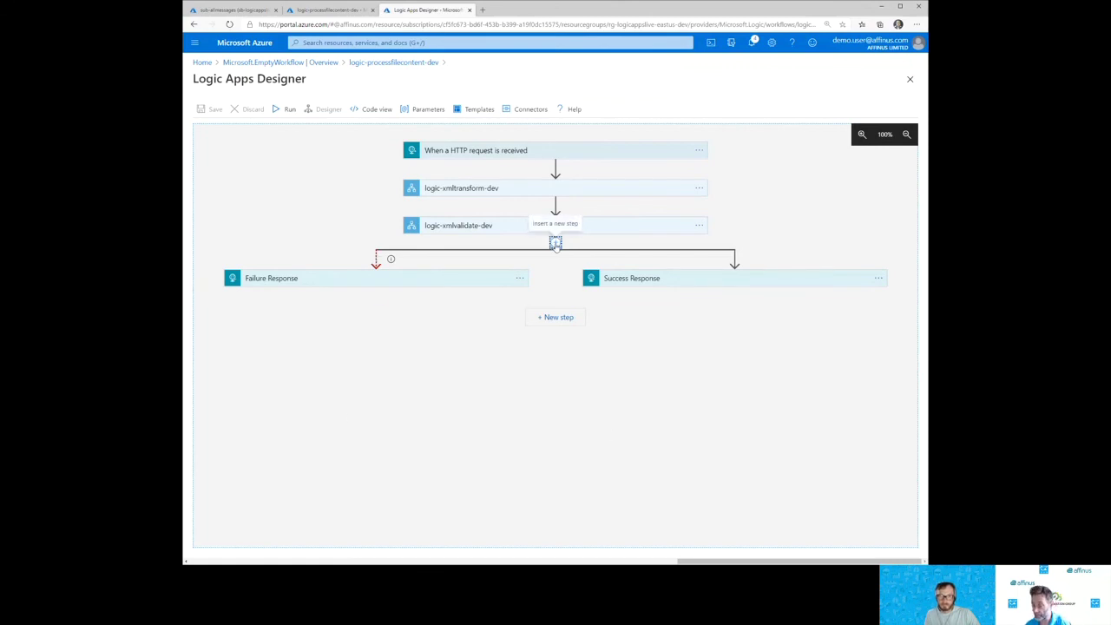